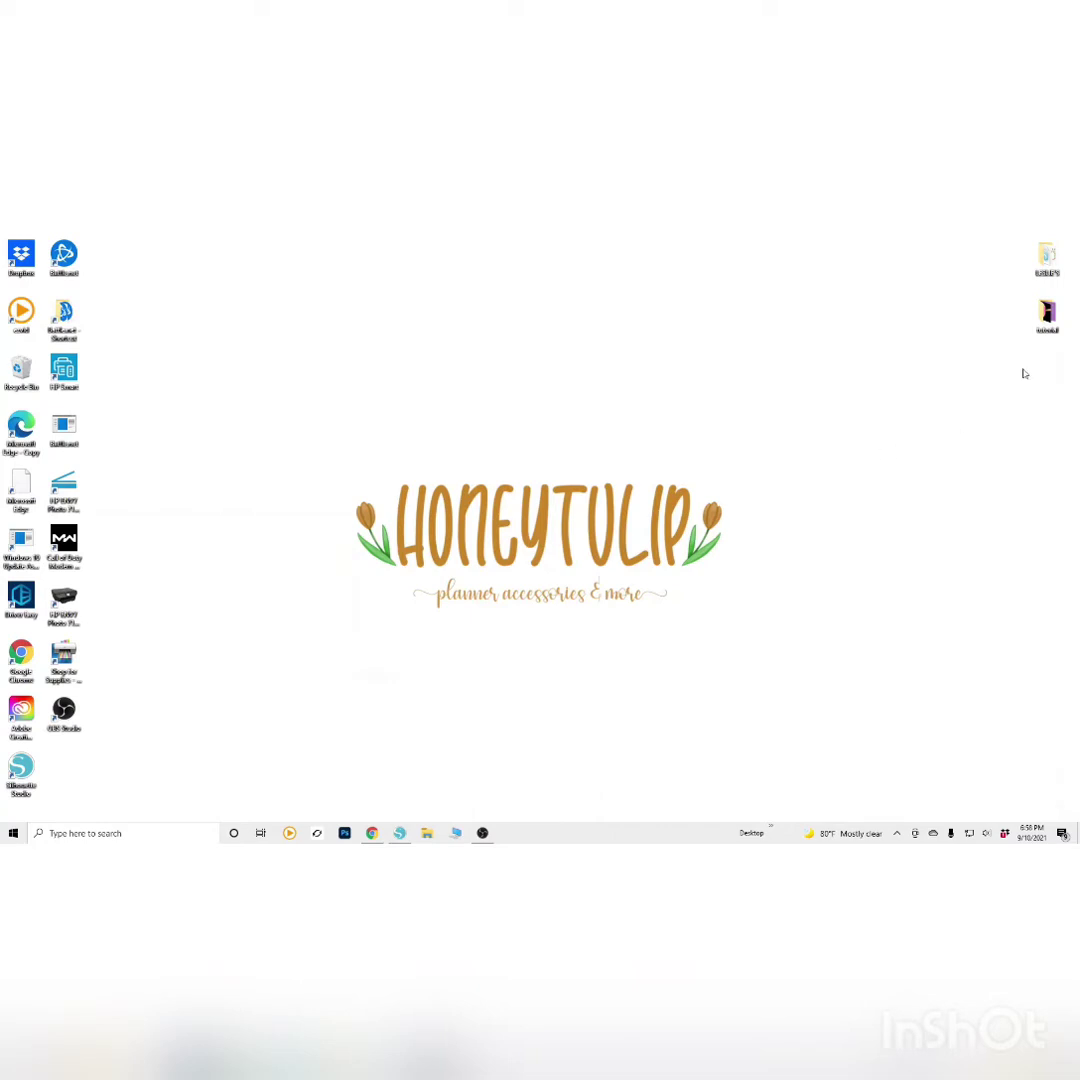
Open the tutorial folder on the desktop, view the sticker sheet image "1 (3) - Copy", and close both windows
{"action": "double_click", "coordinate": [1047, 315]}
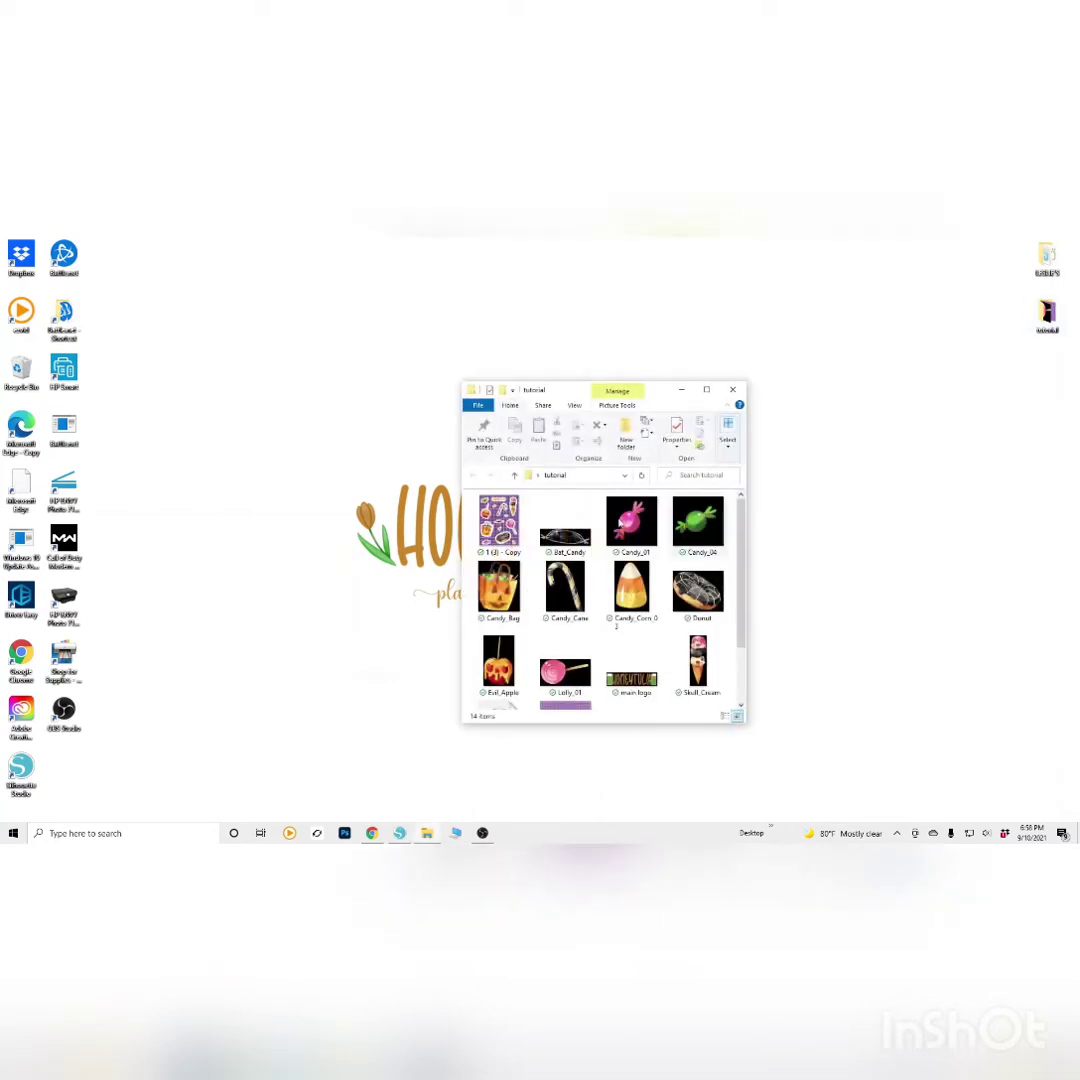
{"action": "double_click", "coordinate": [498, 520]}
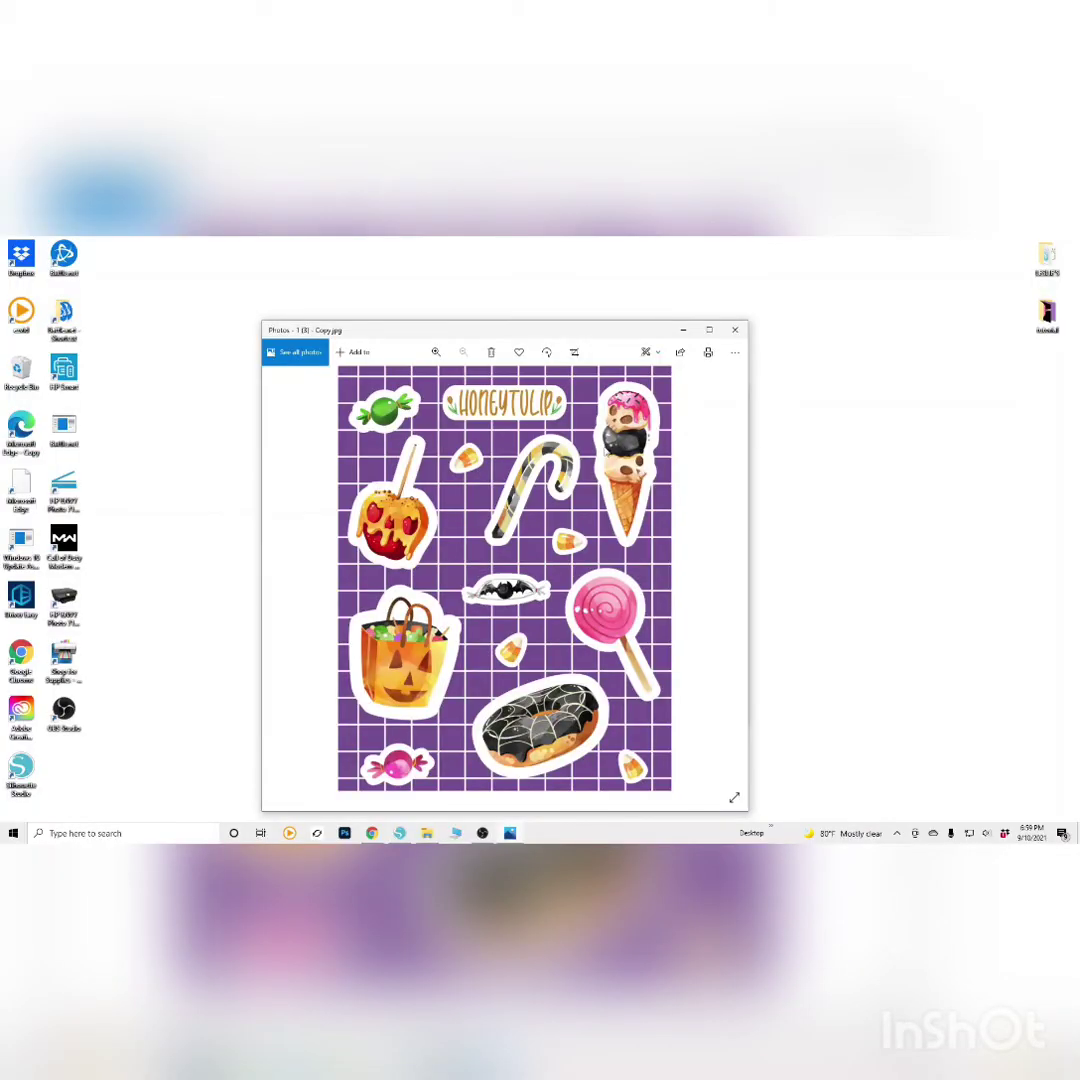
{"action": "left_click", "coordinate": [735, 329]}
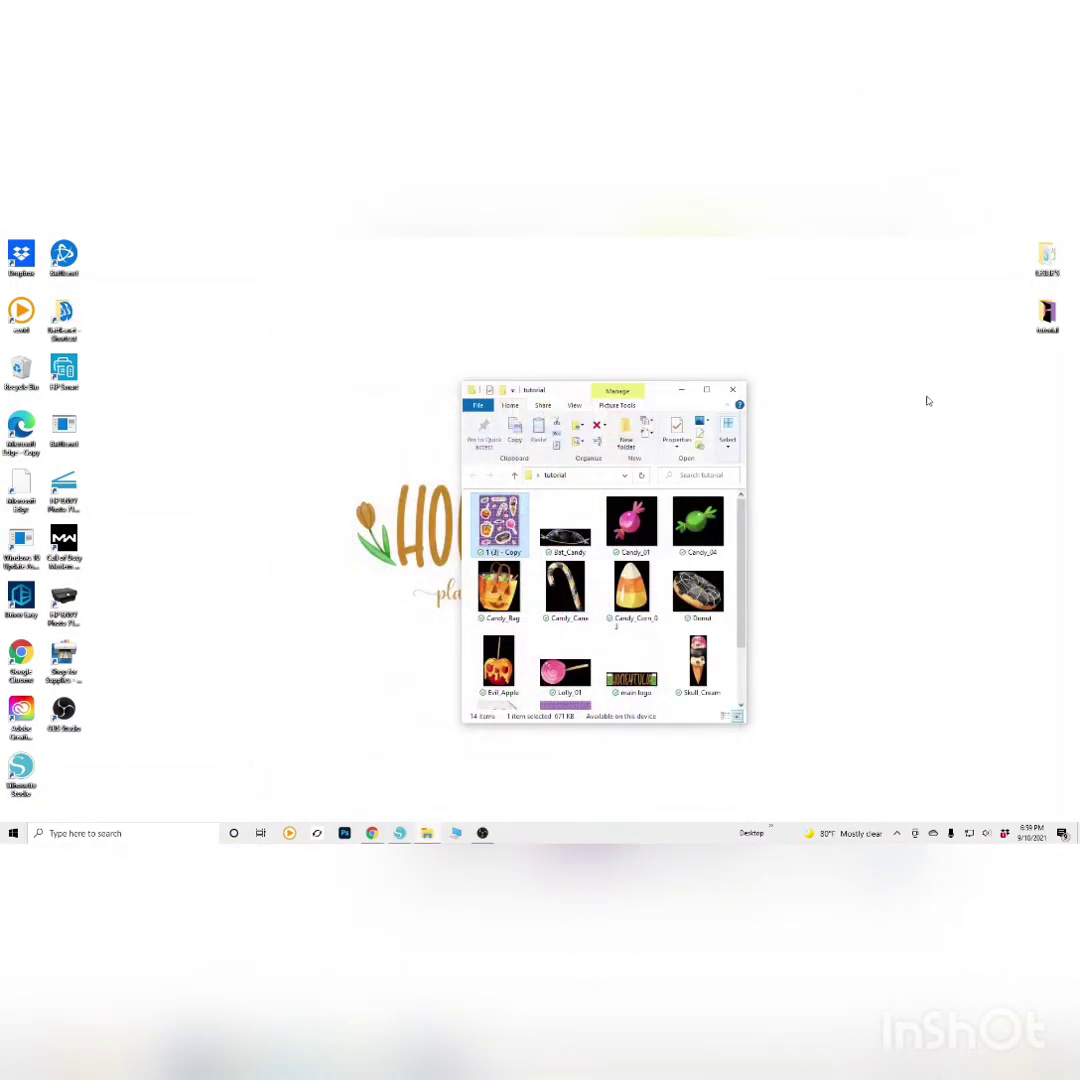
{"action": "left_click", "coordinate": [735, 392]}
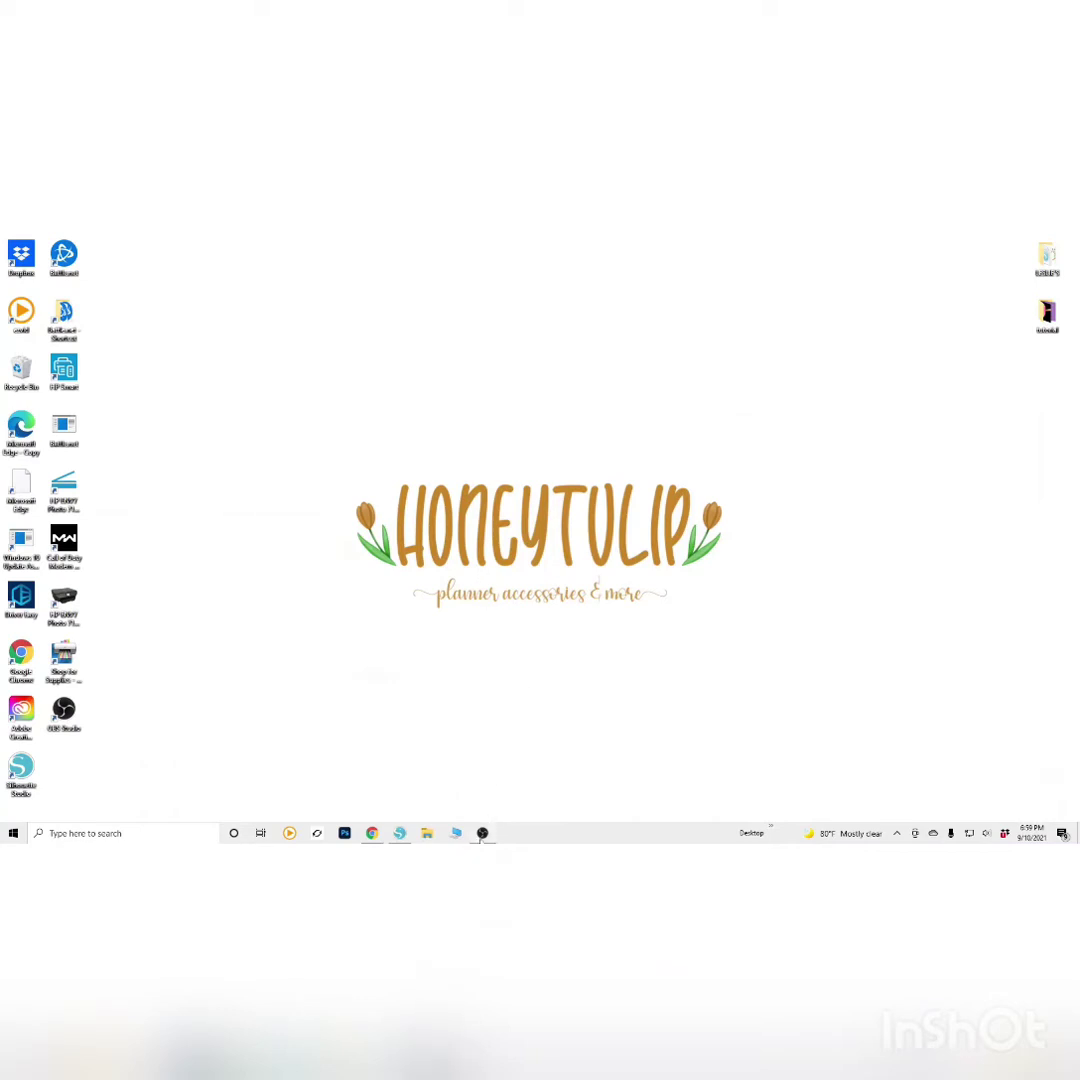
Switch to Silhouette Studio and turn on registration marks for the page
{"action": "left_click", "coordinate": [399, 833]}
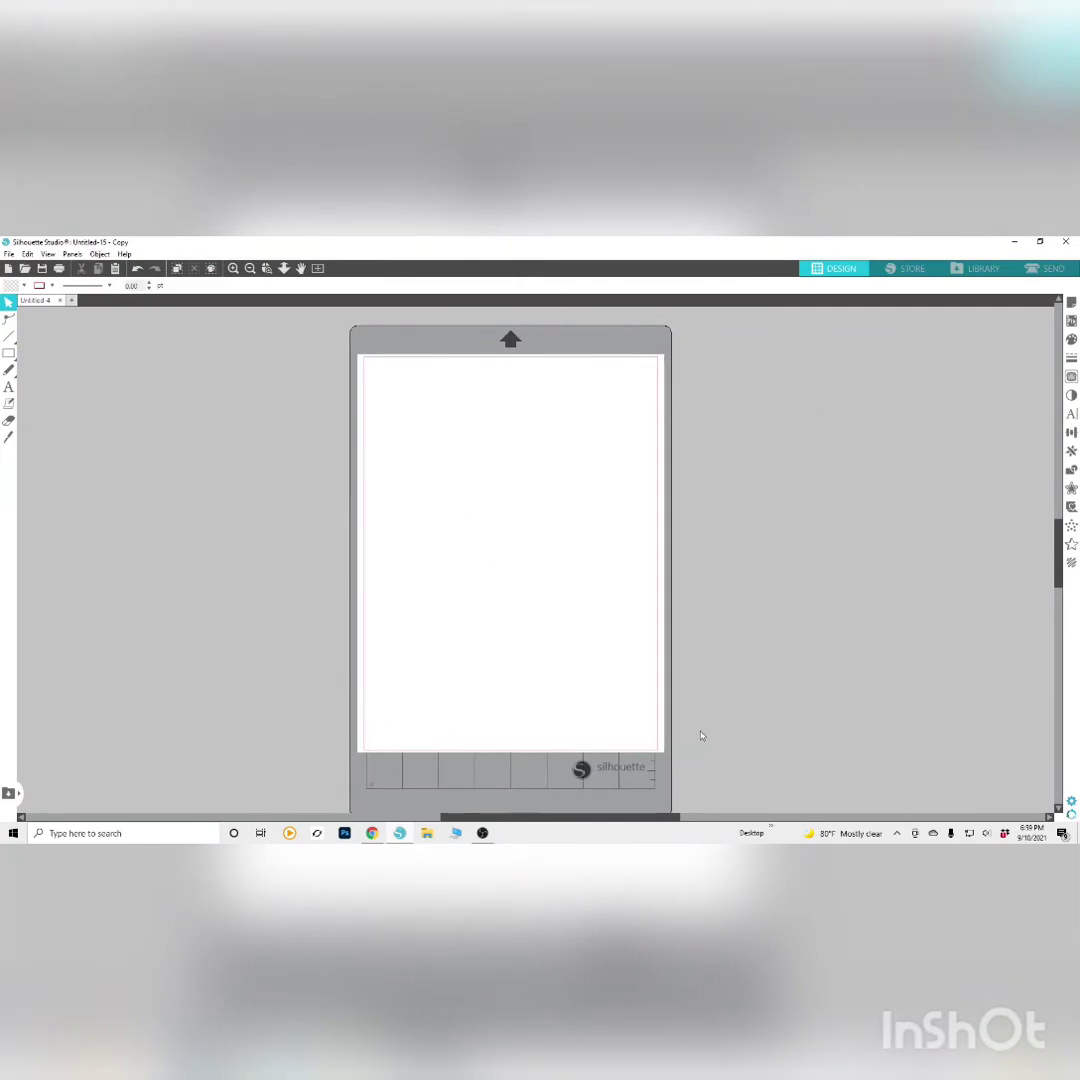
{"action": "left_click", "coordinate": [1071, 303]}
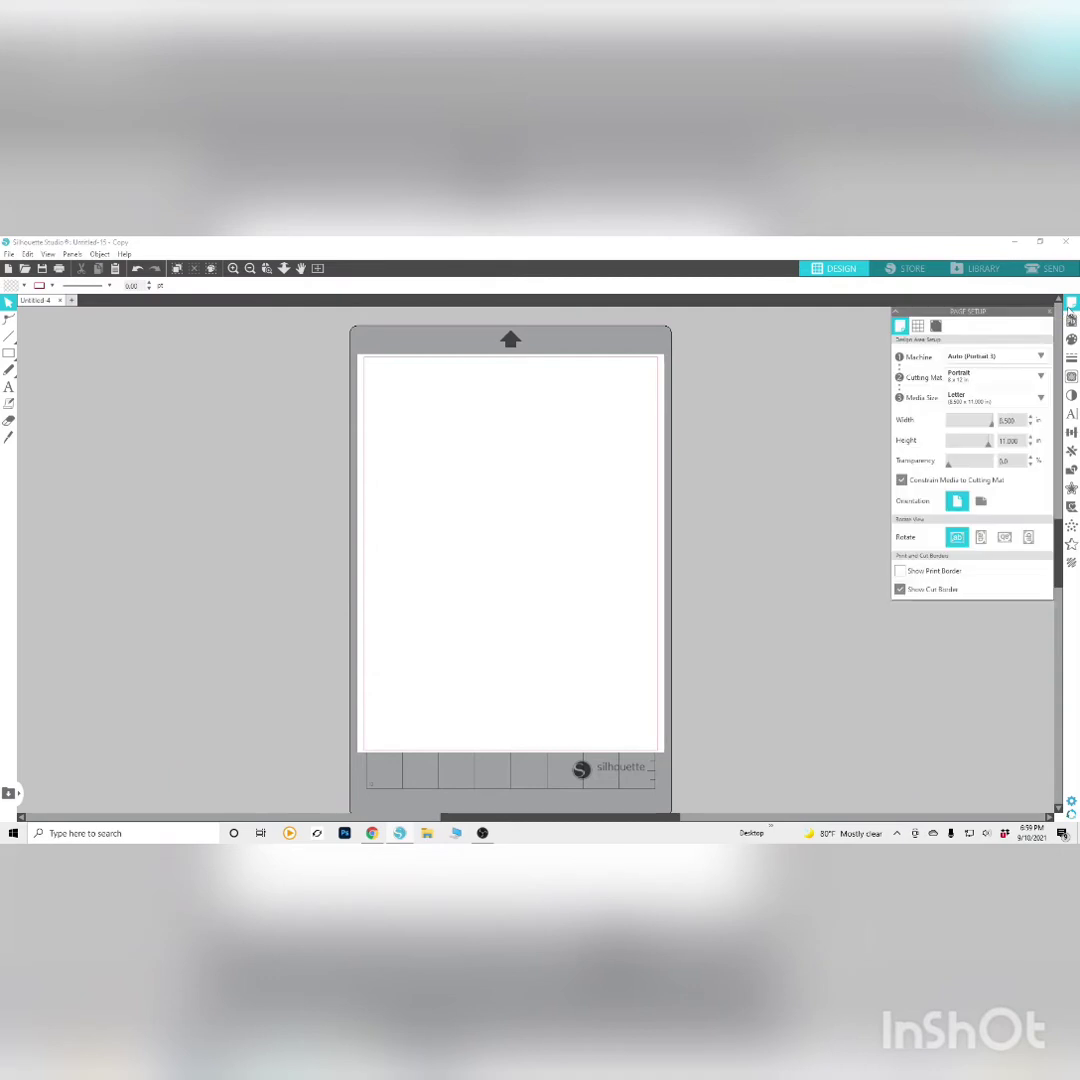
{"action": "left_click", "coordinate": [936, 327]}
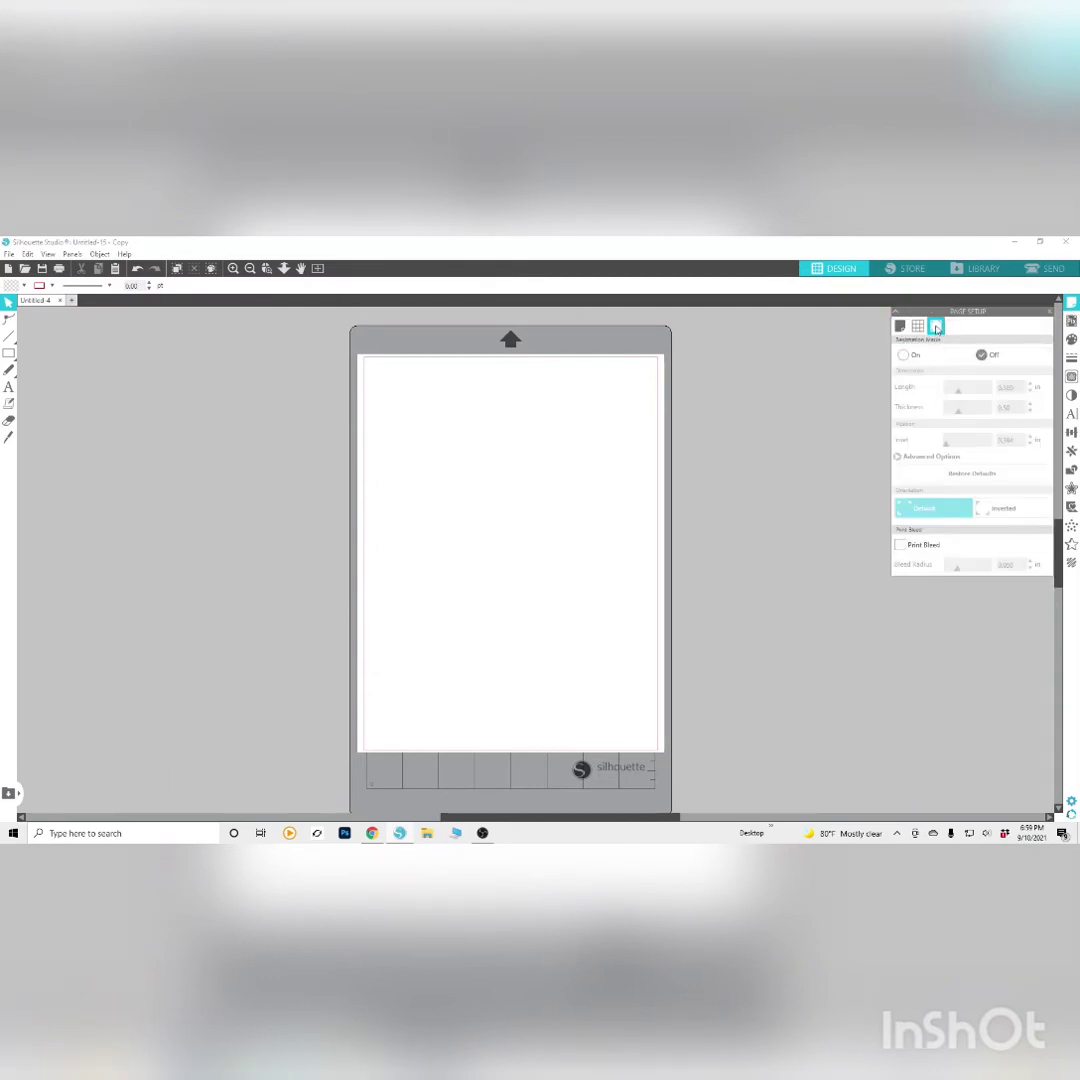
{"action": "left_click", "coordinate": [904, 356]}
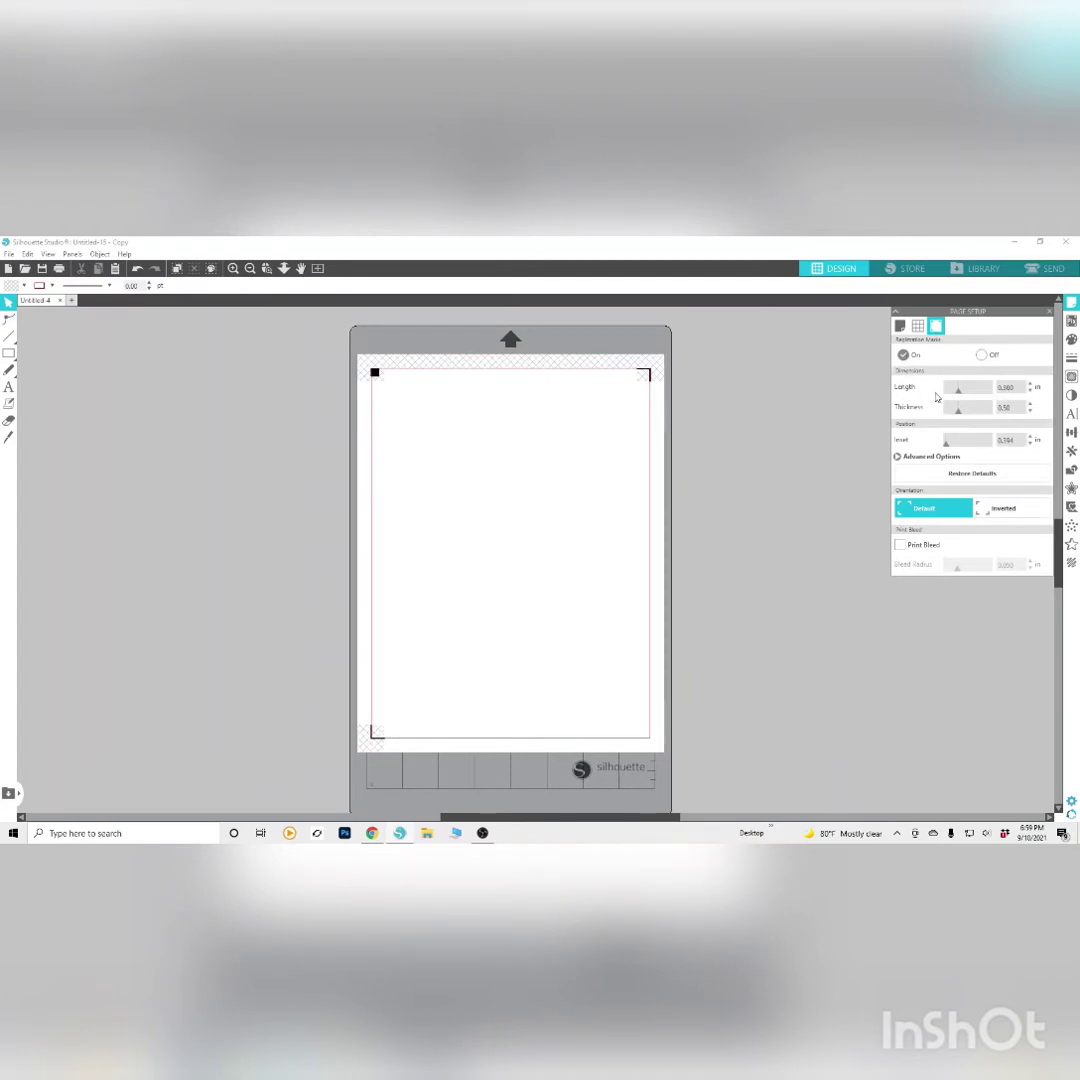
{"action": "left_click", "coordinate": [1031, 438]}
{"action": "left_click", "coordinate": [1031, 438]}
{"action": "left_click", "coordinate": [1031, 444]}
{"action": "left_click", "coordinate": [1031, 444]}
Check the page's machine, cutting mat and media size settings, and close the page setup
{"action": "left_click", "coordinate": [1048, 313]}
{"action": "left_click", "coordinate": [1069, 304]}
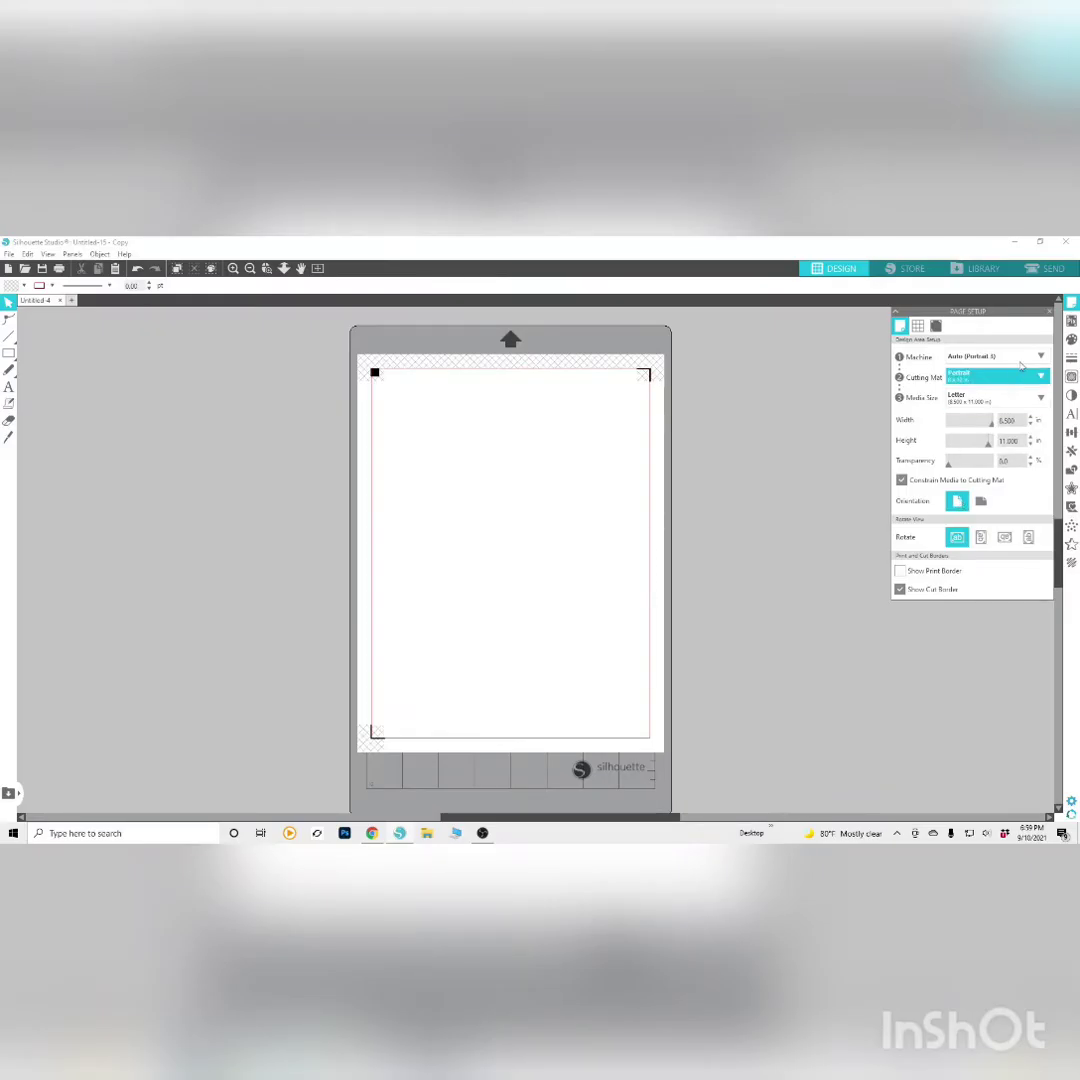
{"action": "left_click", "coordinate": [1049, 311]}
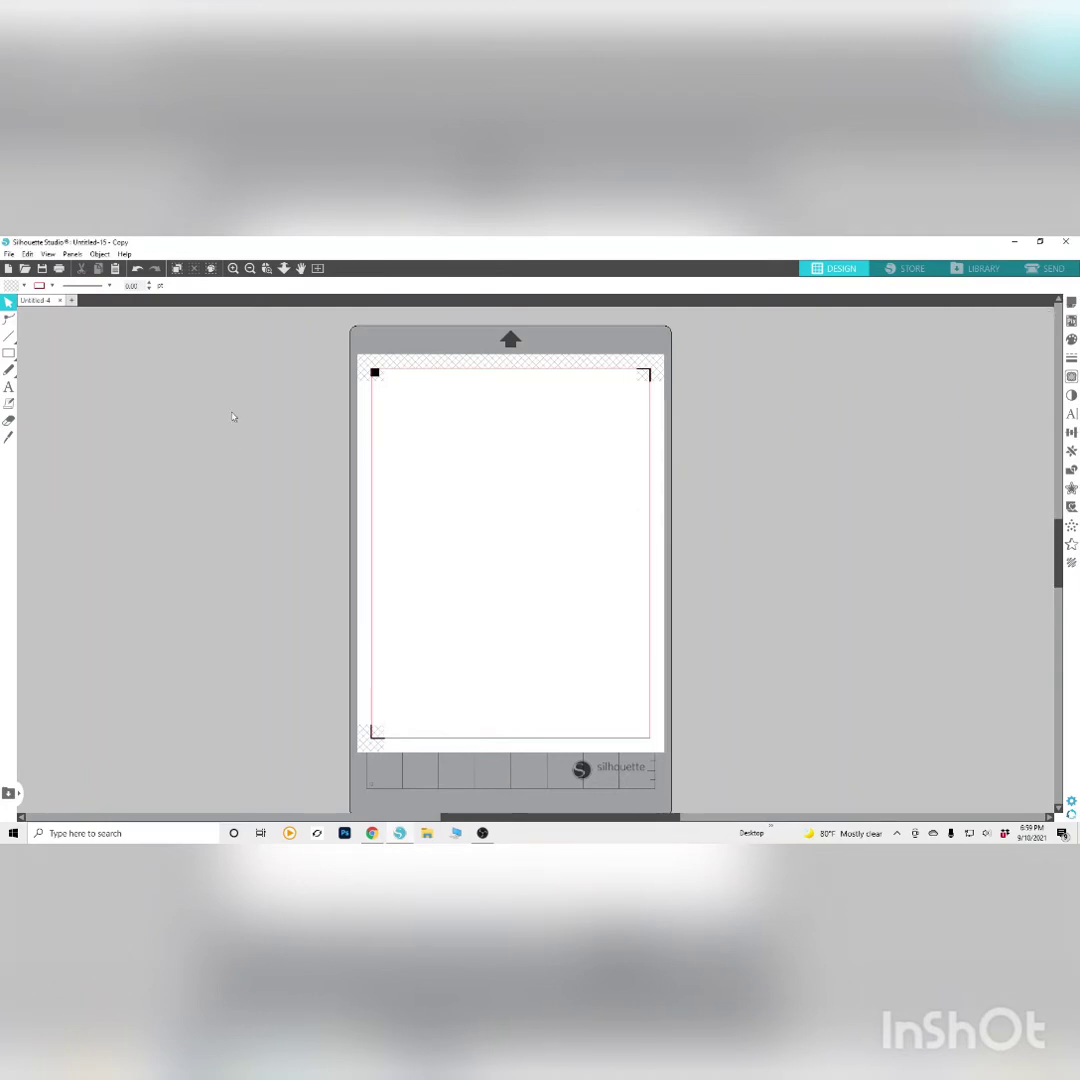
Shrink the design window beside the tutorial folder and bring the Bat_Candy image into the document
{"action": "double_click", "coordinate": [952, 244]}
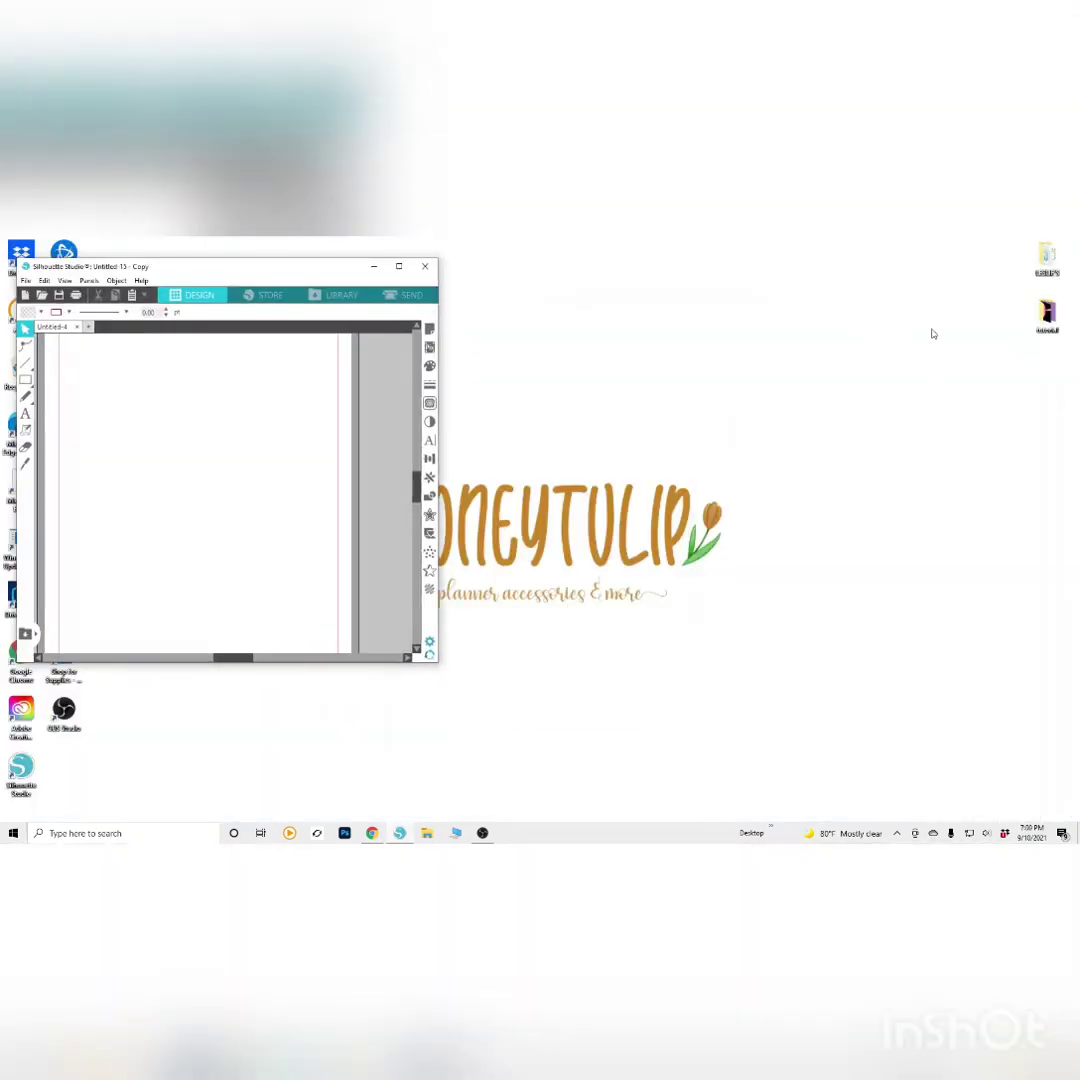
{"action": "double_click", "coordinate": [1047, 313]}
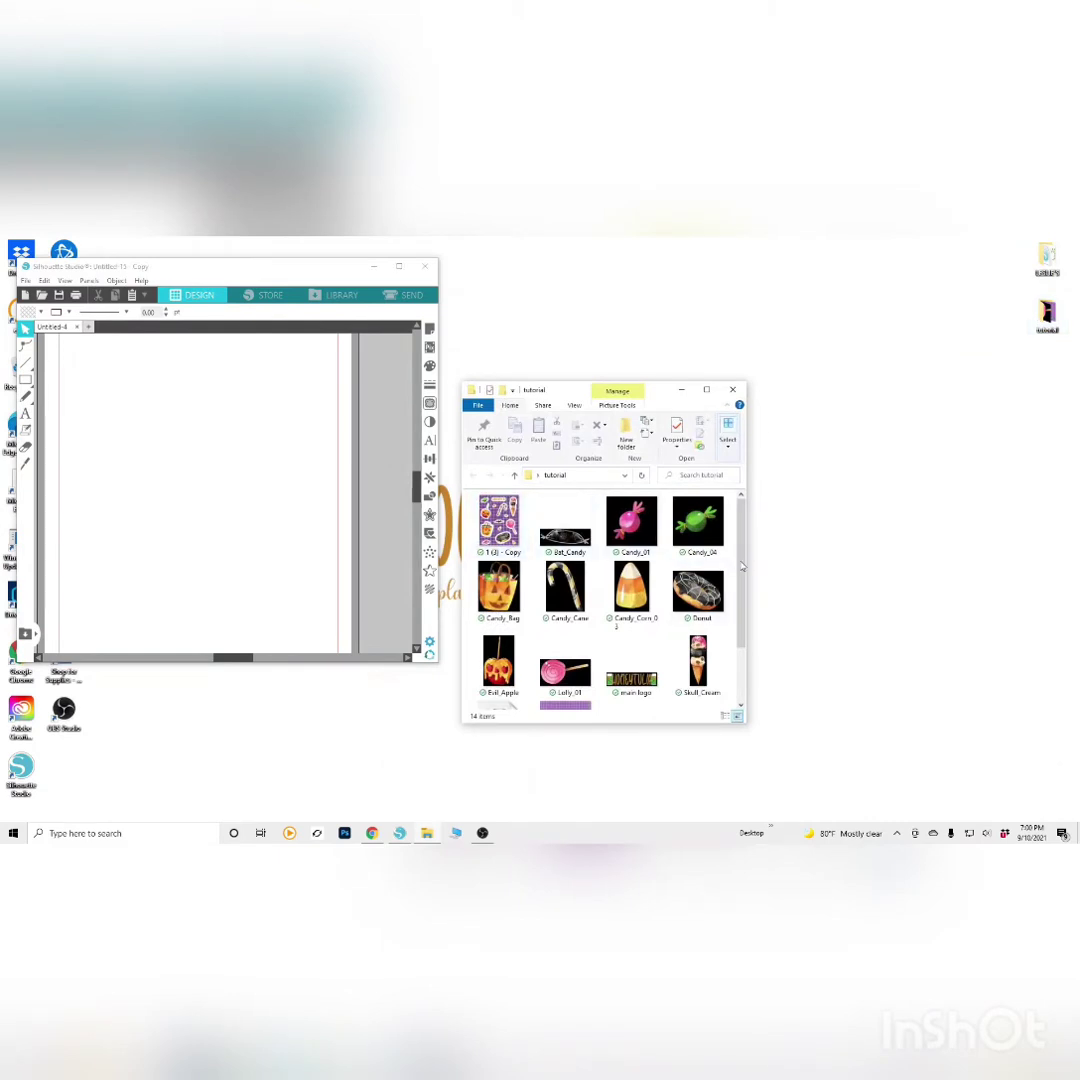
{"action": "left_click_drag", "start_coordinate": [742, 565], "coordinate": [745, 624]}
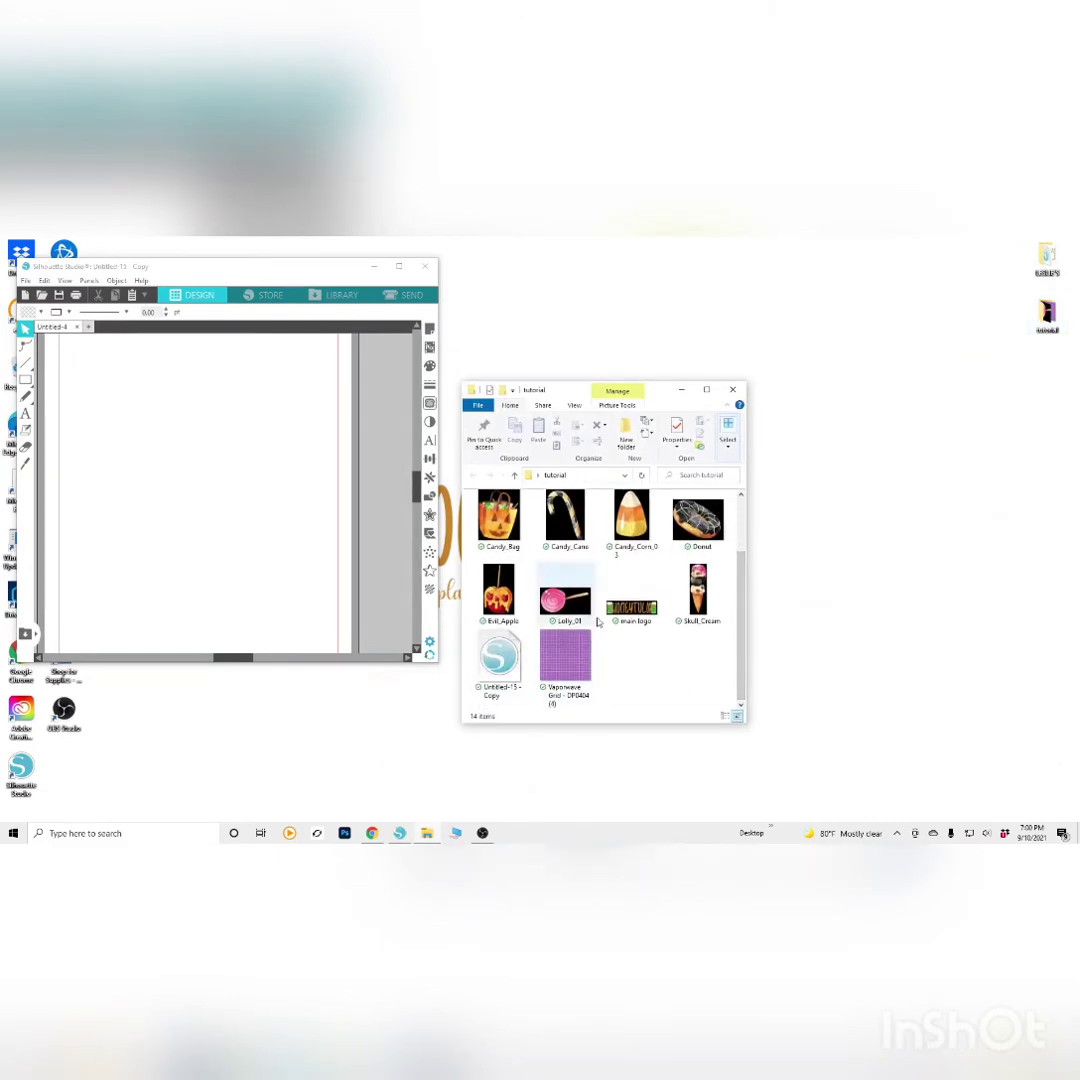
{"action": "scroll", "coordinate": [560, 590], "scroll_direction": "up", "scroll_amount": 2}
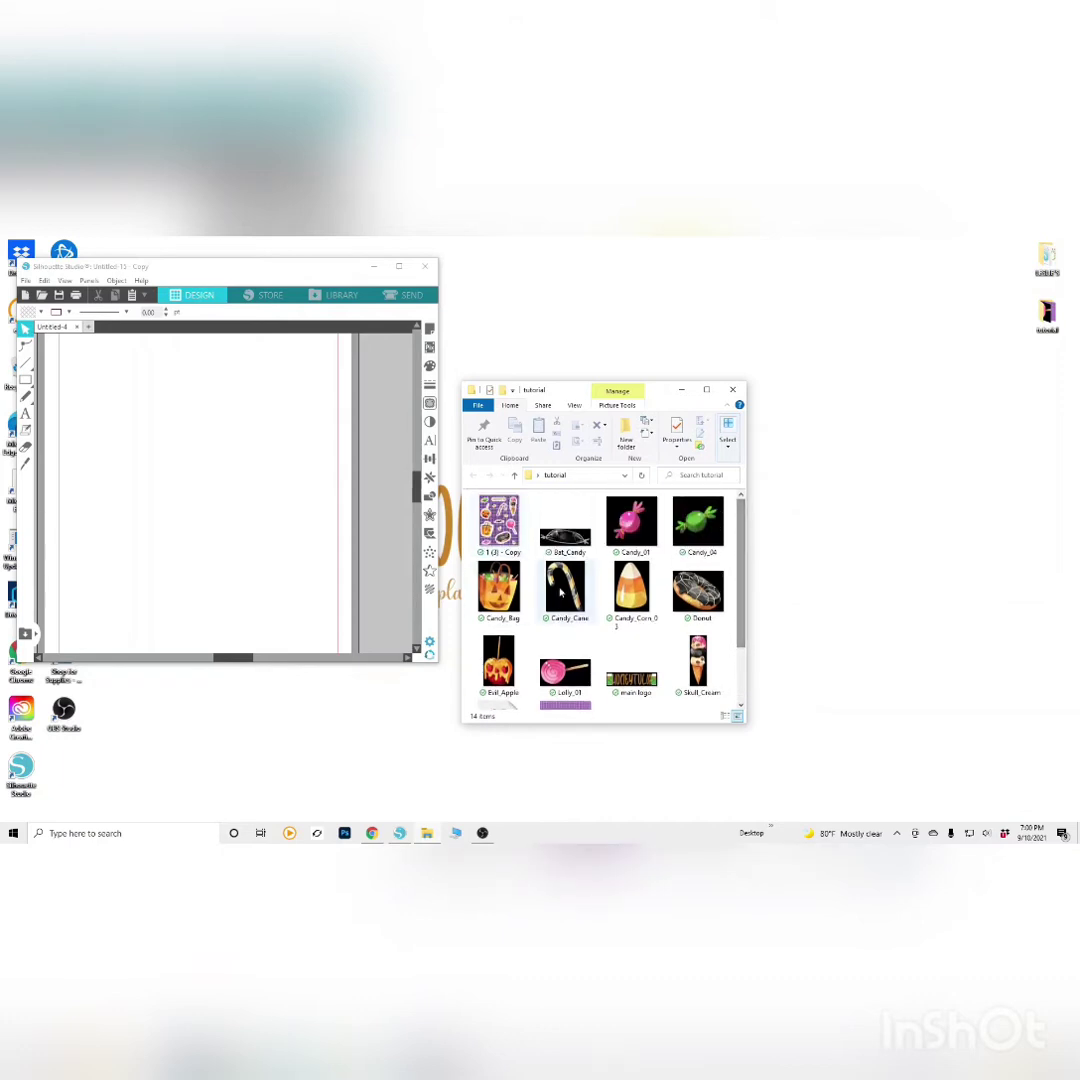
{"action": "left_click_drag", "start_coordinate": [572, 540], "coordinate": [320, 505]}
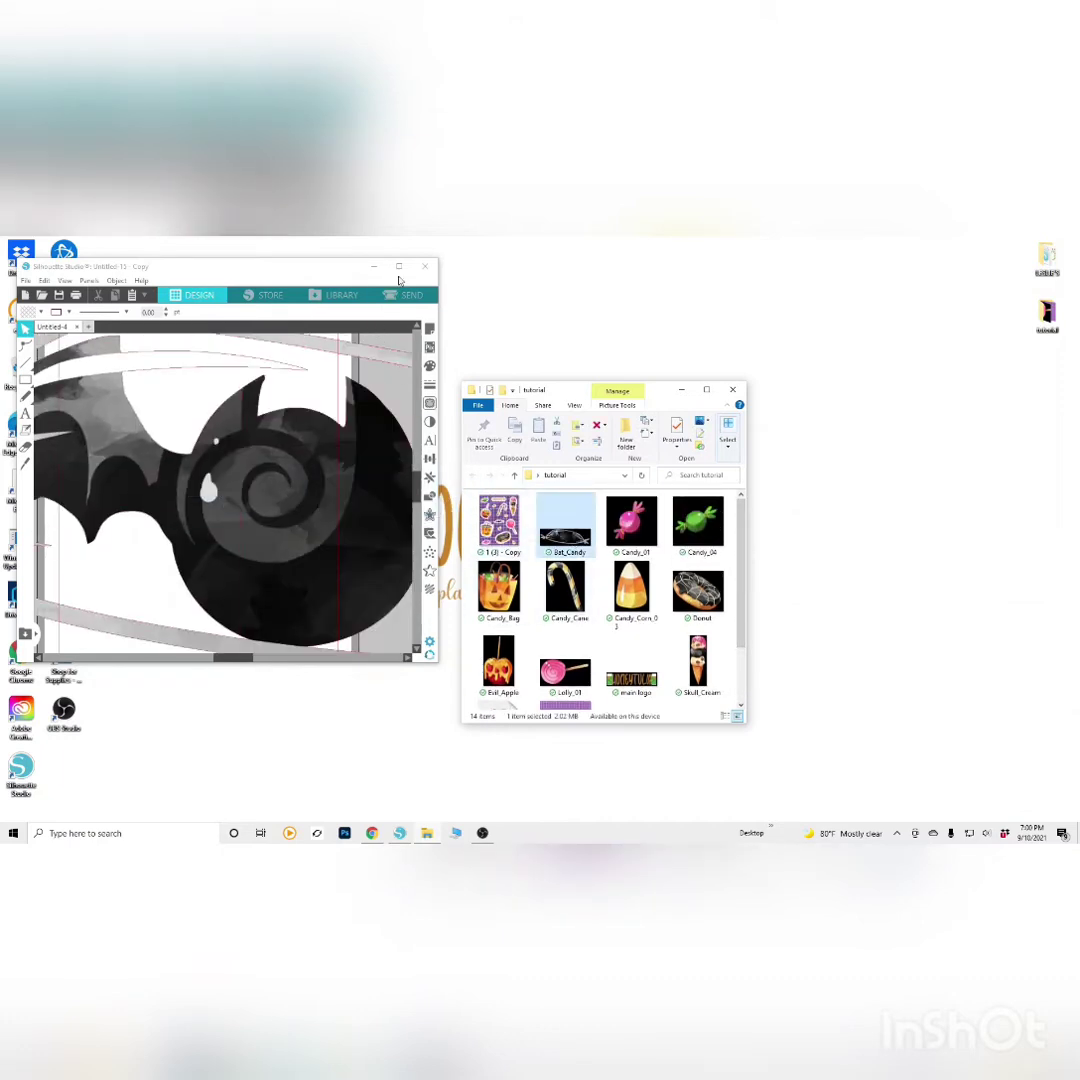
Maximize the design window and move the bat candy off the page into the empty area at its upper right
{"action": "left_click", "coordinate": [398, 268]}
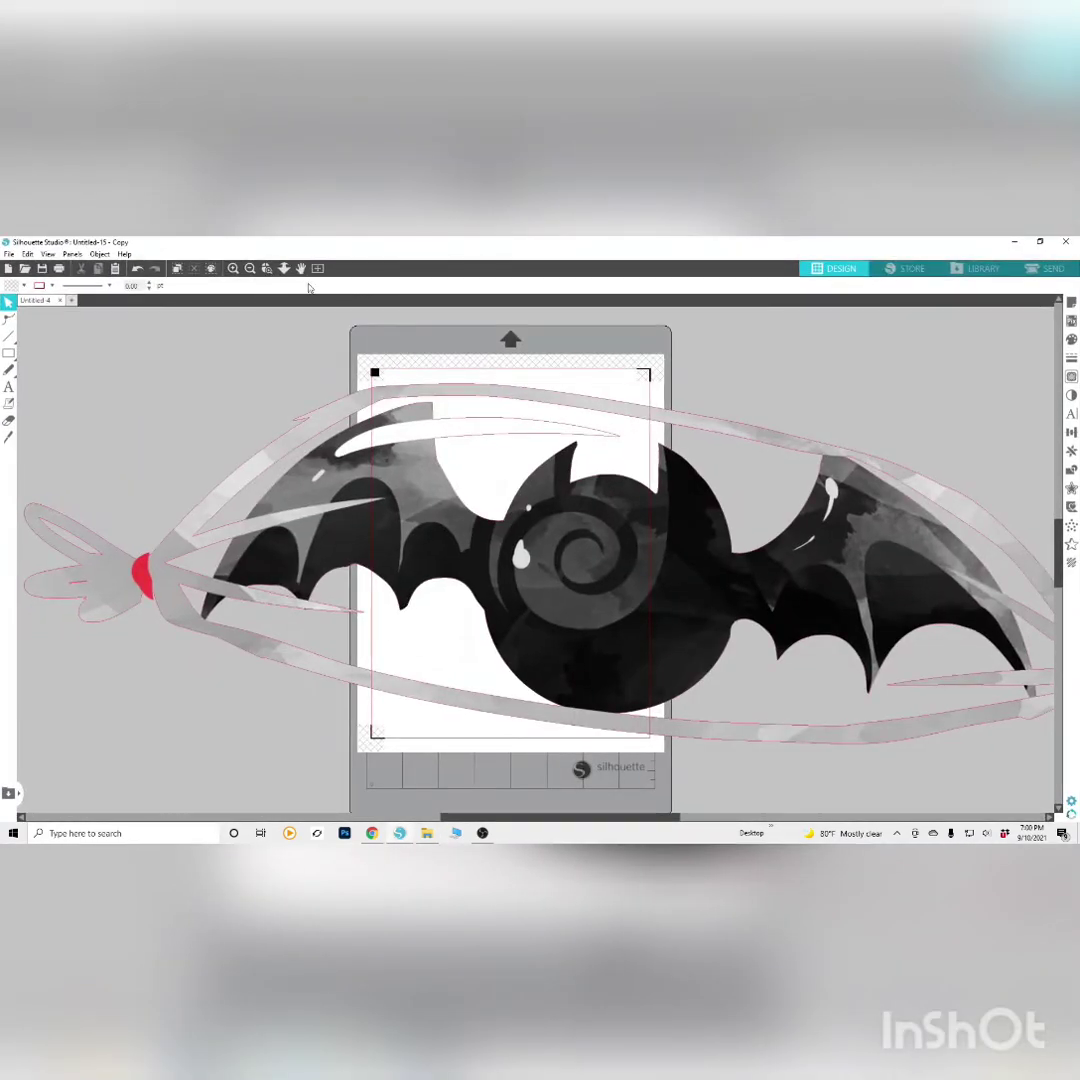
{"action": "left_click", "coordinate": [250, 268]}
{"action": "left_click", "coordinate": [250, 268]}
{"action": "left_click", "coordinate": [250, 268]}
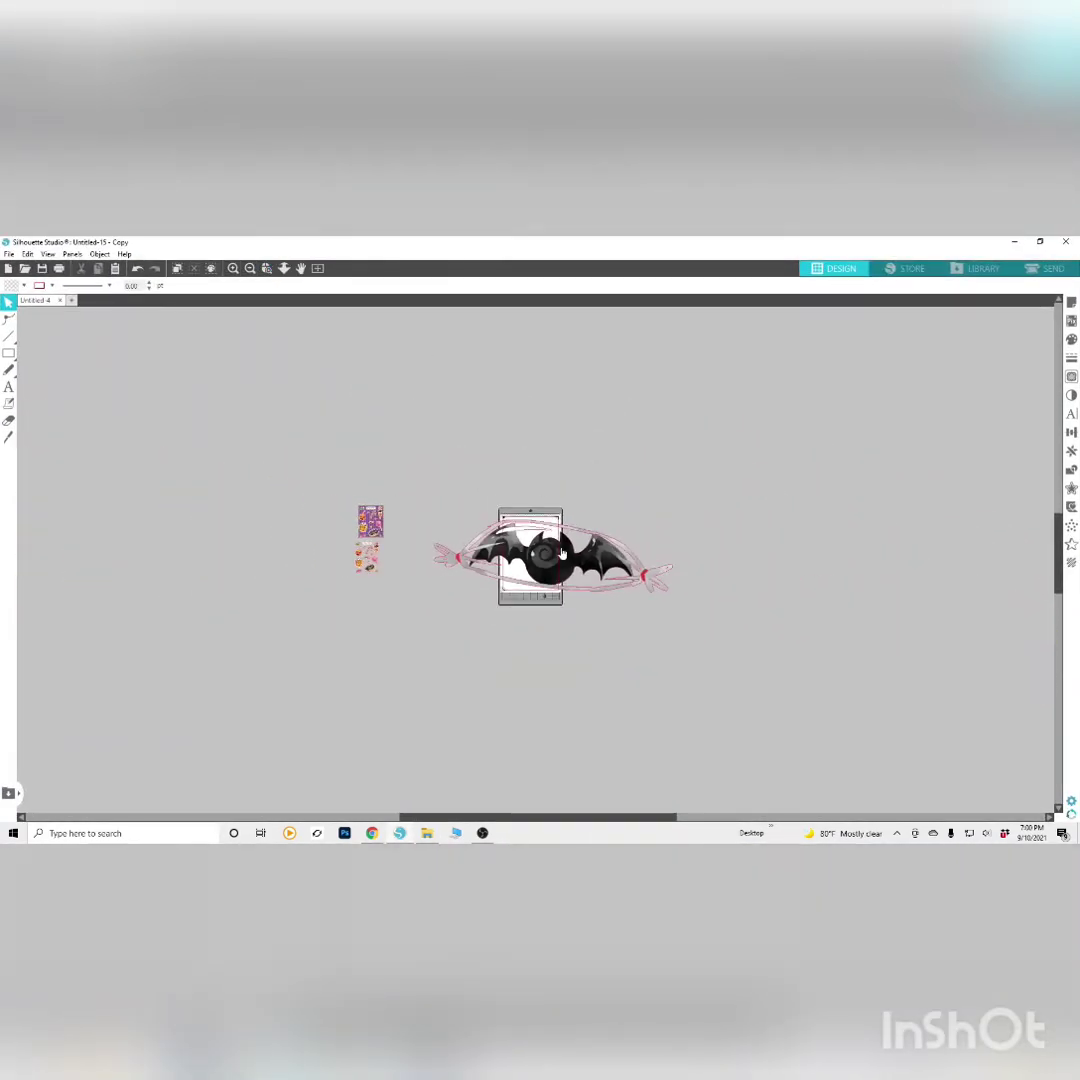
{"action": "left_click_drag", "start_coordinate": [562, 553], "coordinate": [775, 437]}
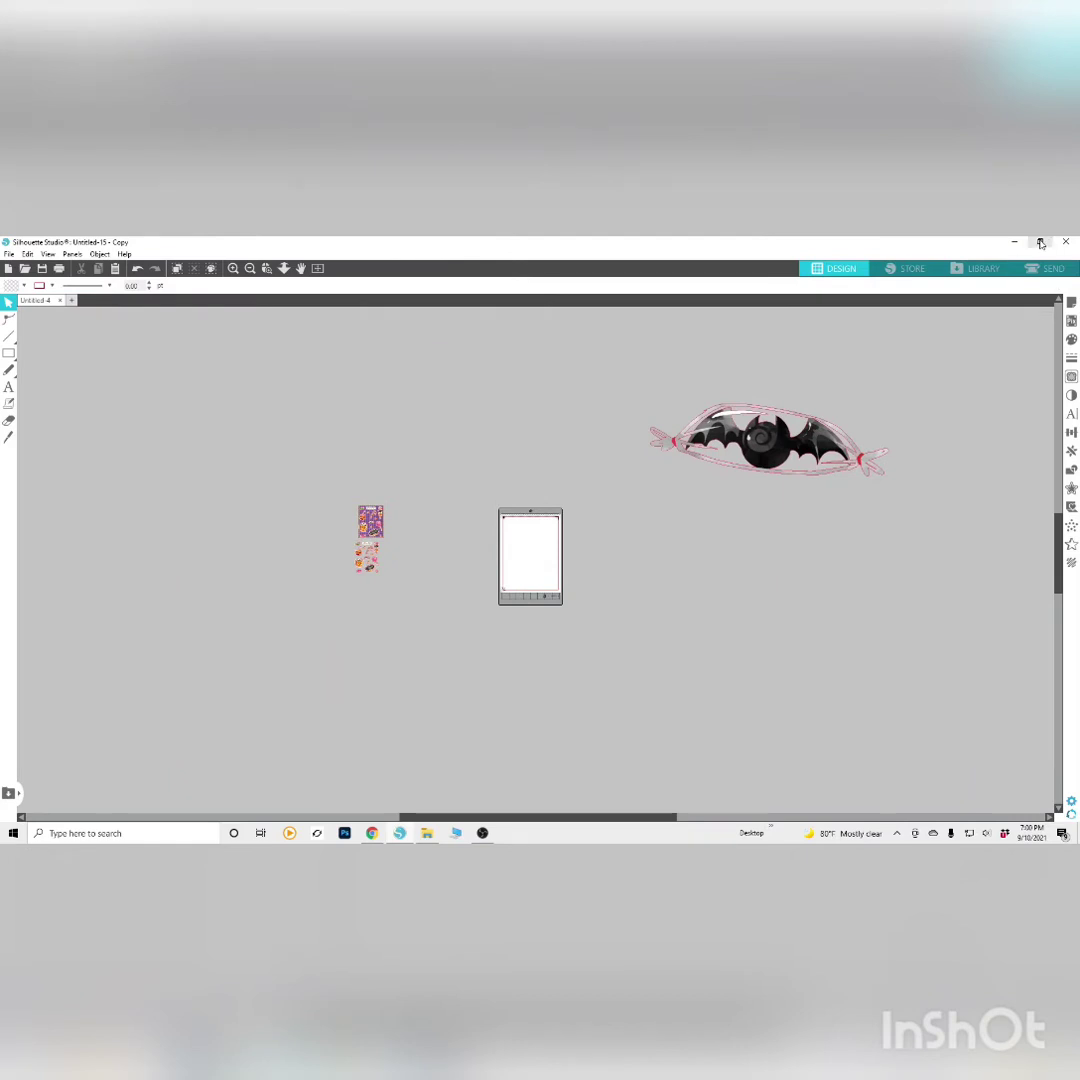
Bring the Candy_01, Candy_04 and Candy_Bag images from the tutorial folder into the document
{"action": "left_click", "coordinate": [1040, 243]}
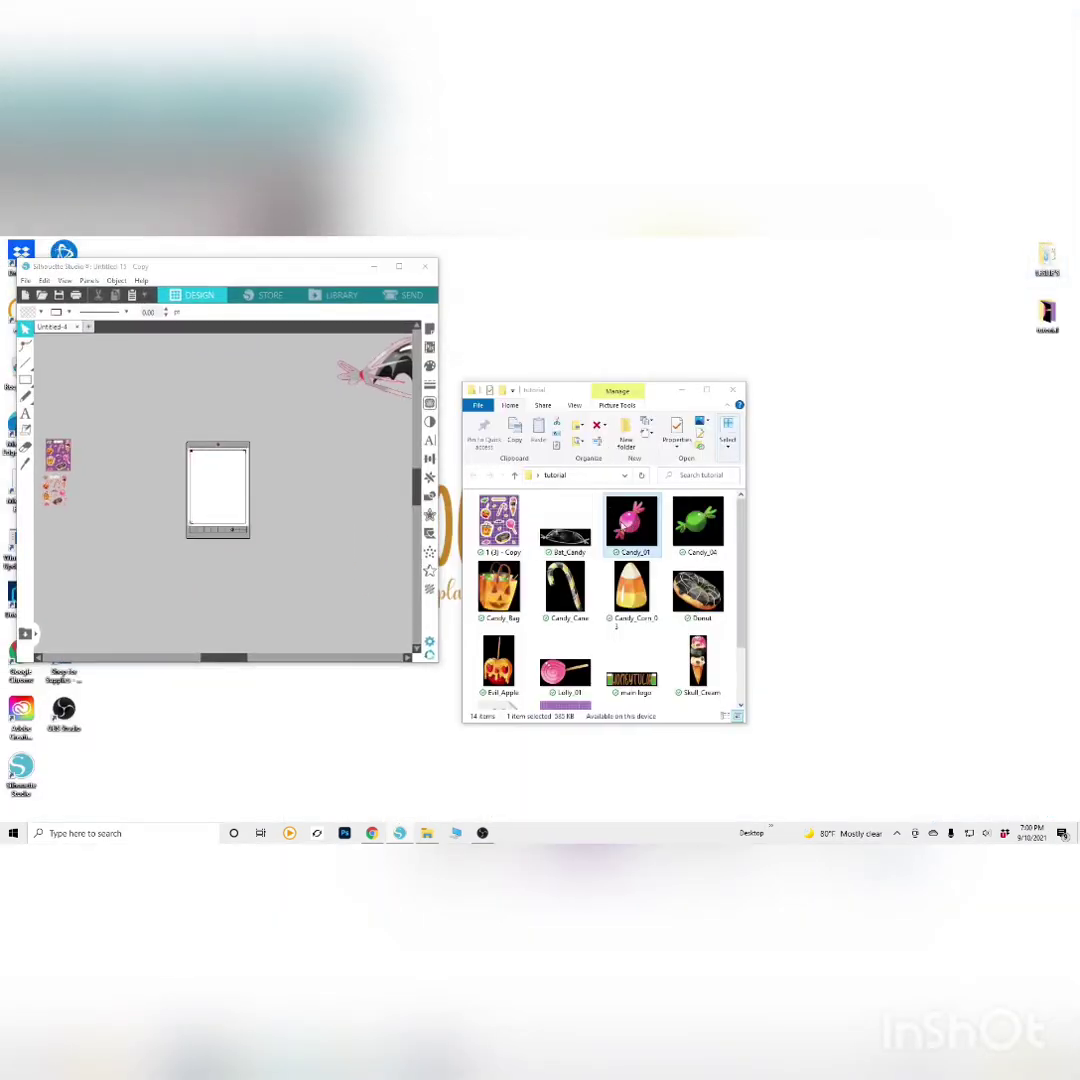
{"action": "left_click_drag", "start_coordinate": [632, 522], "coordinate": [381, 477]}
{"action": "left_click_drag", "start_coordinate": [697, 520], "coordinate": [343, 585]}
{"action": "left_click_drag", "start_coordinate": [474, 594], "coordinate": [294, 443]}
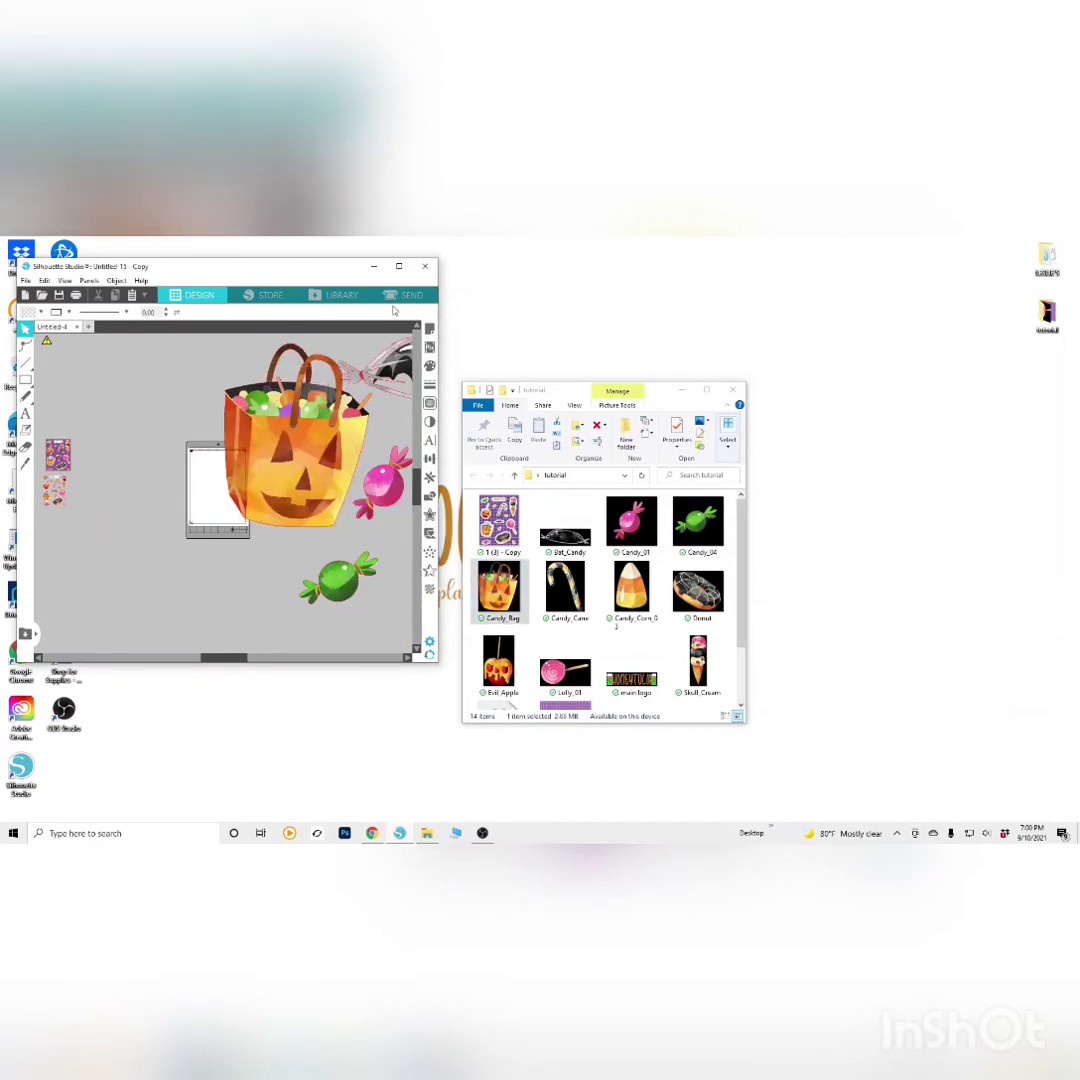
Move the candy bag, bat candy, and pink and green candies clear of the page to its upper right
{"action": "left_click", "coordinate": [398, 266]}
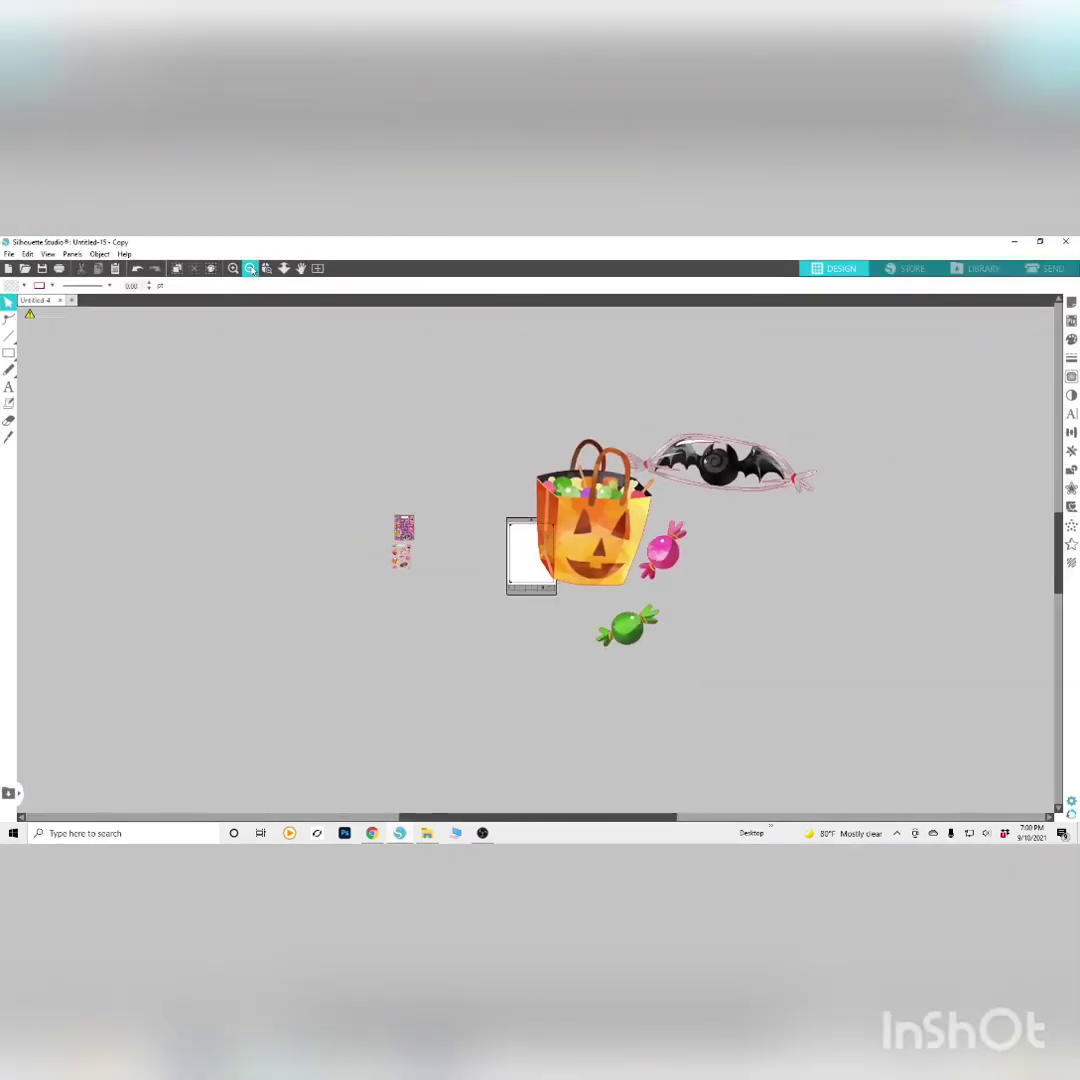
{"action": "left_click", "coordinate": [250, 268]}
{"action": "left_click_drag", "start_coordinate": [567, 537], "coordinate": [757, 422]}
{"action": "left_click_drag", "start_coordinate": [655, 503], "coordinate": [687, 408]}
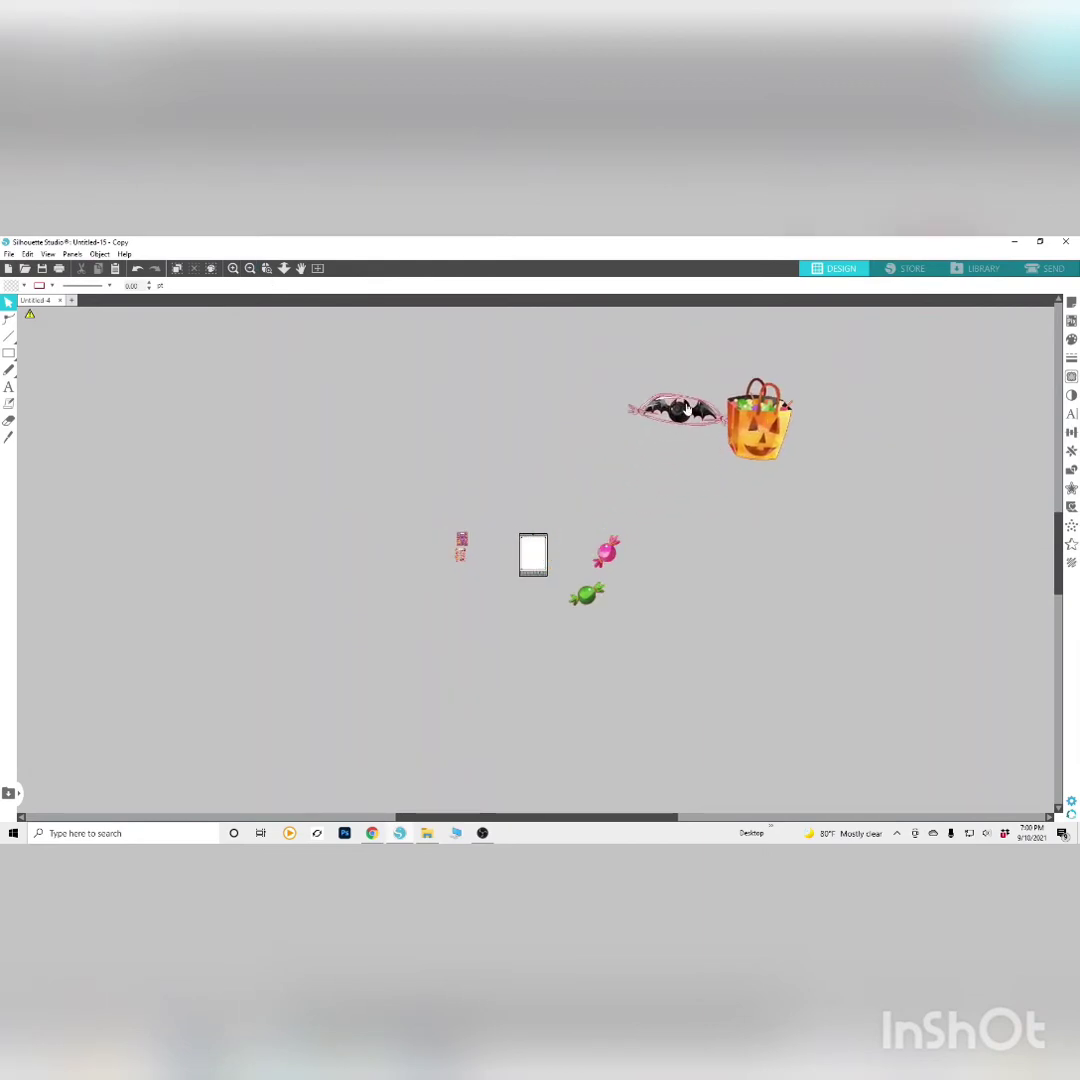
{"action": "left_click_drag", "start_coordinate": [577, 585], "coordinate": [562, 614]}
{"action": "left_click_drag", "start_coordinate": [606, 551], "coordinate": [699, 467]}
Bring the candy cane, candy corn, Donut, Evil_Apple, Lolly_01 and Skull_Cream images from the tutorial folder into the document
{"action": "left_click", "coordinate": [1039, 241]}
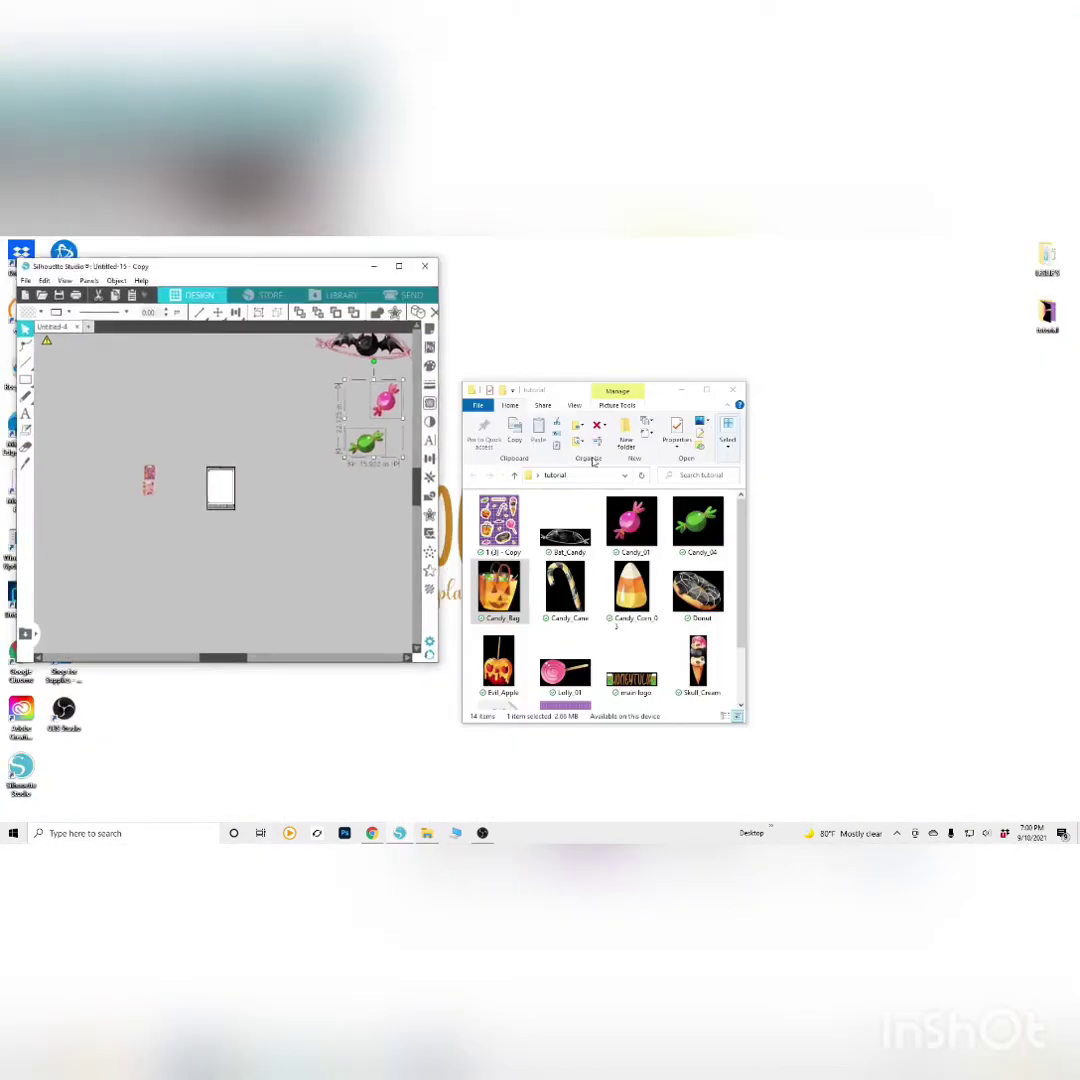
{"action": "left_click_drag", "start_coordinate": [565, 590], "coordinate": [320, 540]}
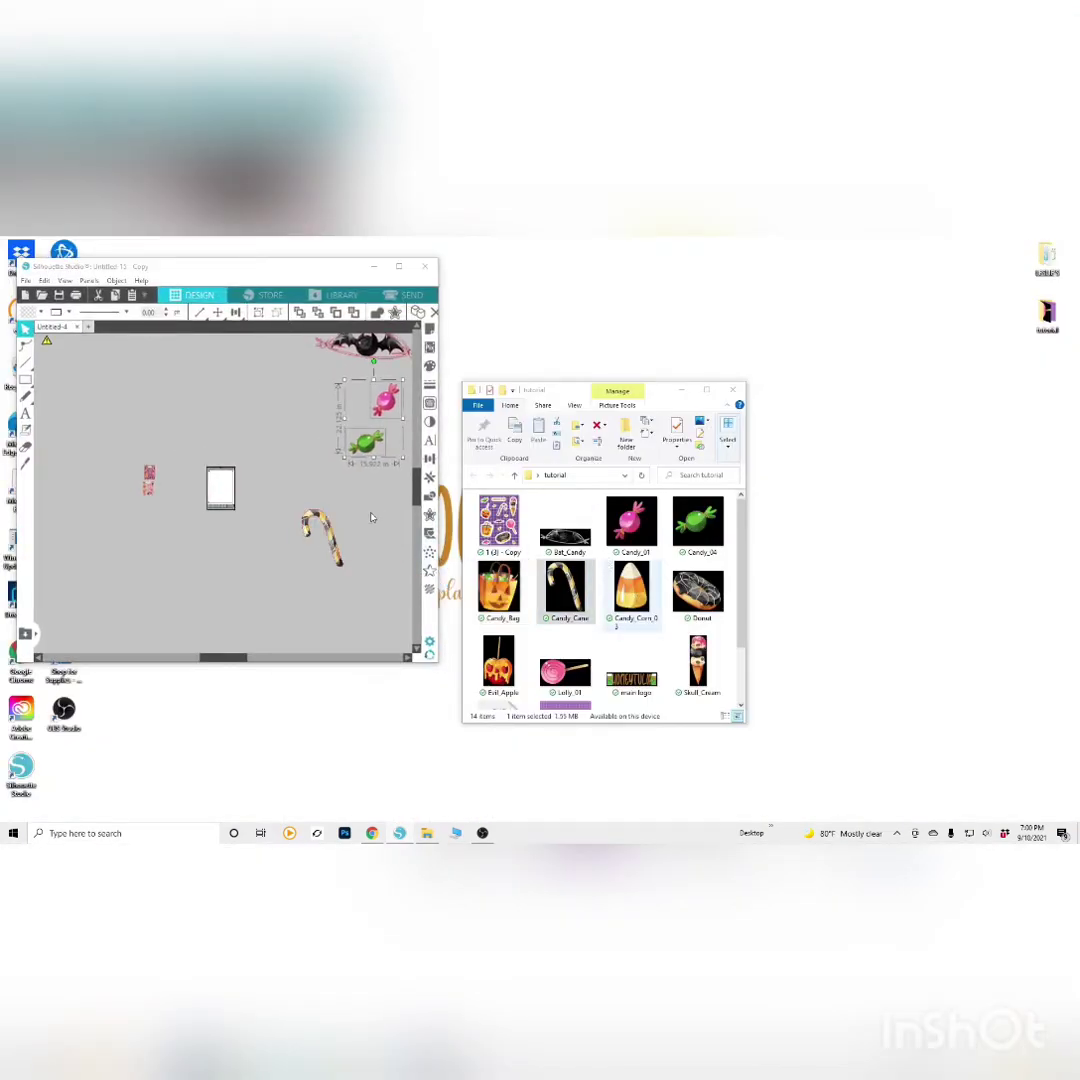
{"action": "left_click_drag", "start_coordinate": [631, 590], "coordinate": [375, 535]}
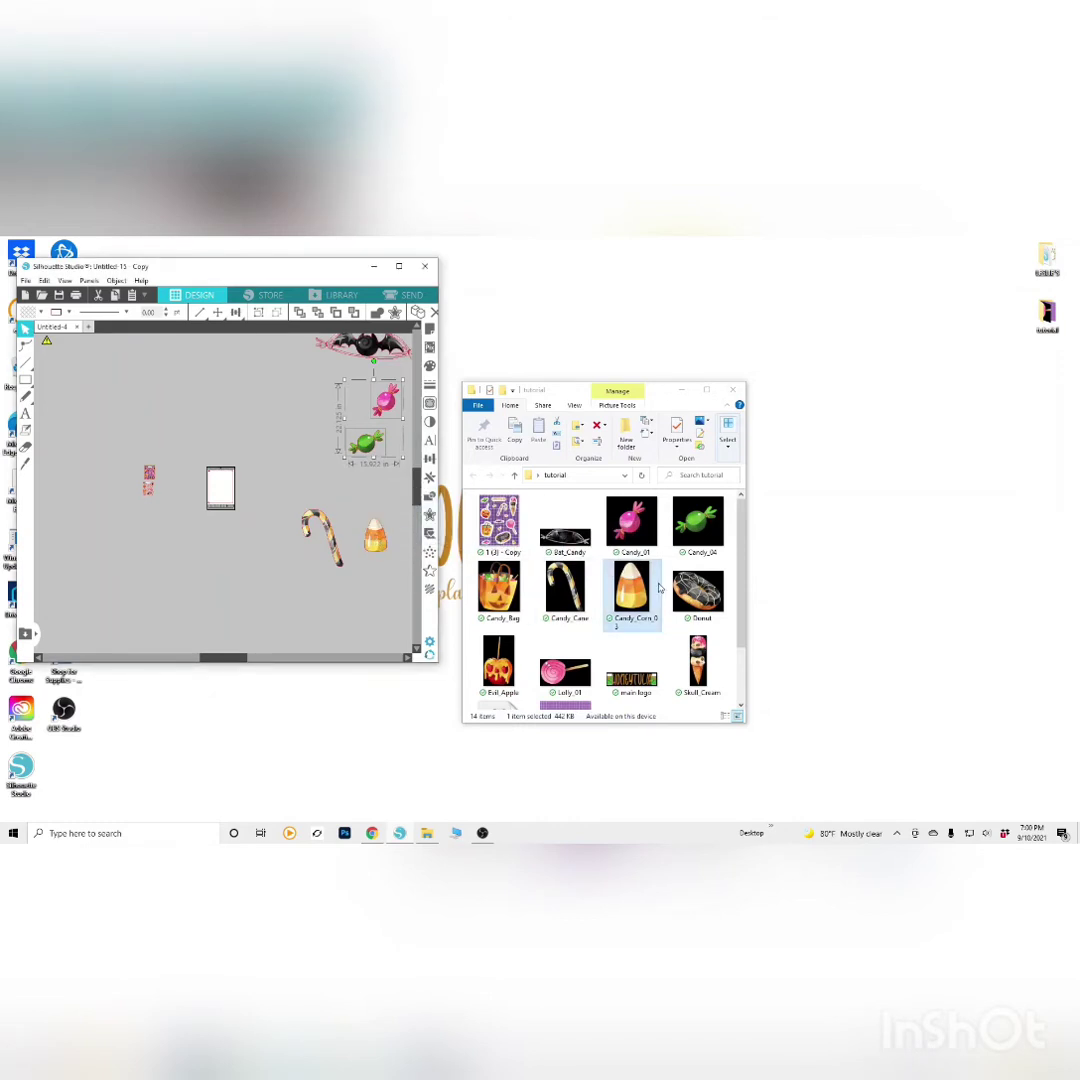
{"action": "left_click_drag", "start_coordinate": [698, 590], "coordinate": [330, 618]}
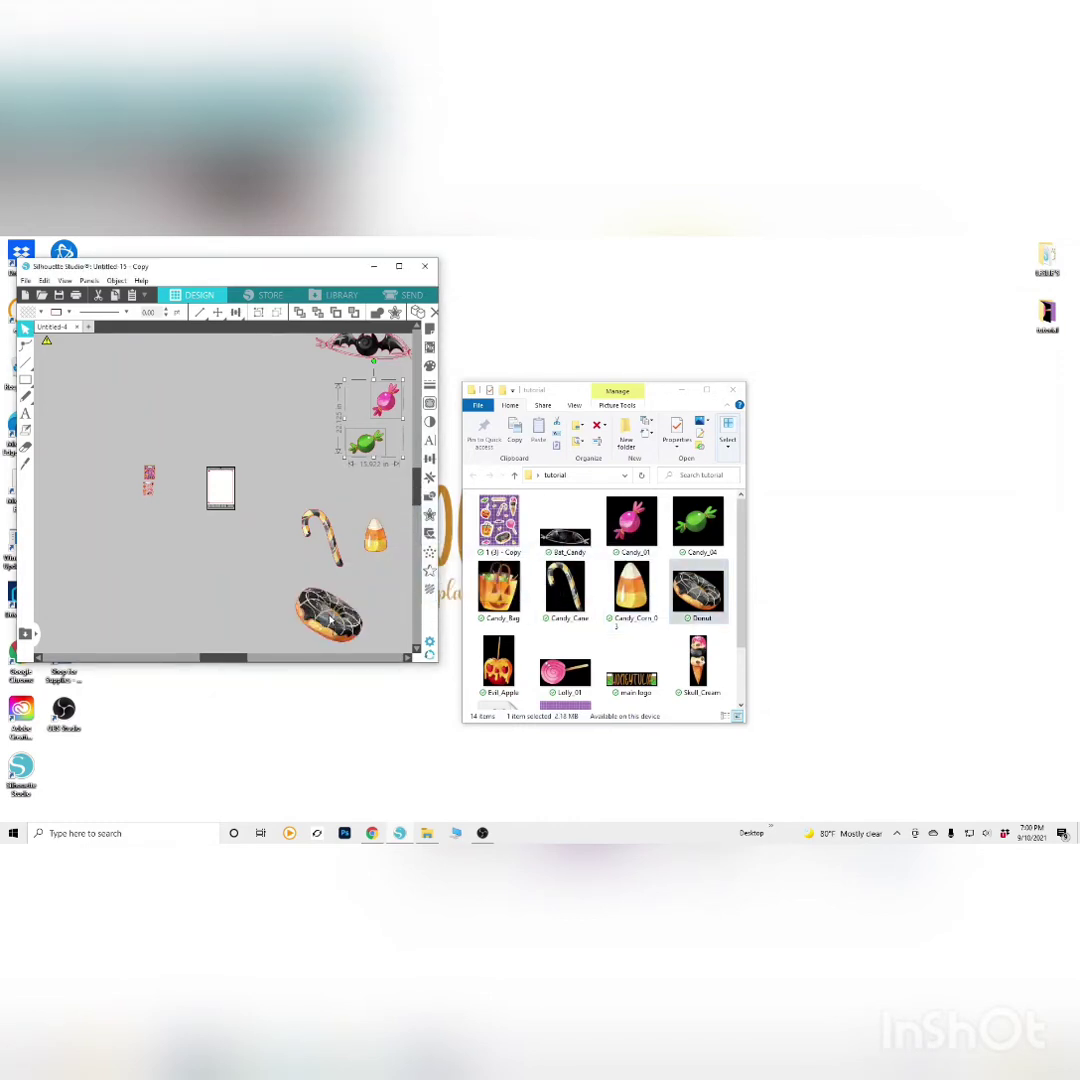
{"action": "left_click_drag", "start_coordinate": [498, 665], "coordinate": [285, 440]}
{"action": "left_click_drag", "start_coordinate": [565, 670], "coordinate": [375, 600]}
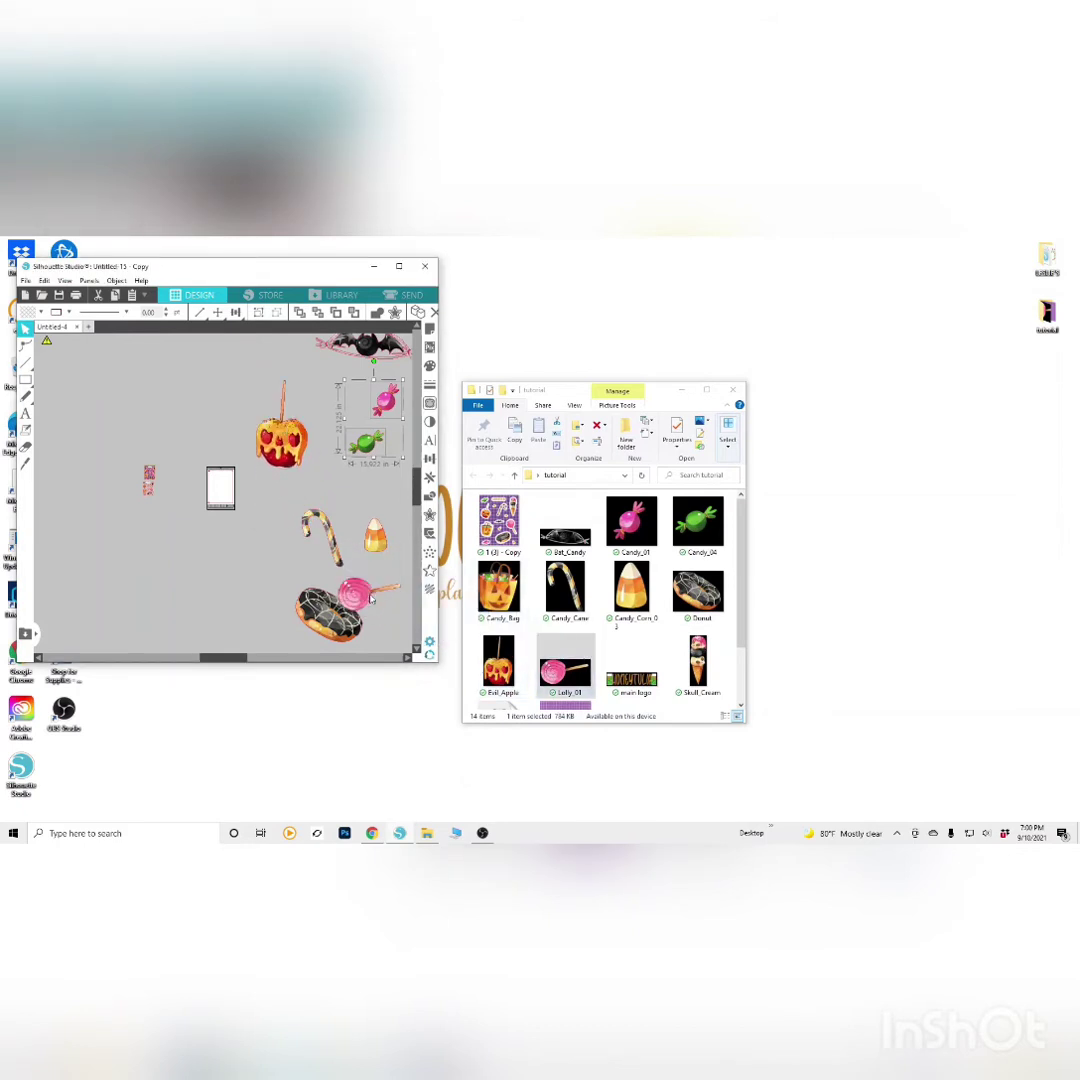
{"action": "left_click", "coordinate": [698, 660]}
{"action": "left_click_drag", "start_coordinate": [698, 660], "coordinate": [270, 555]}
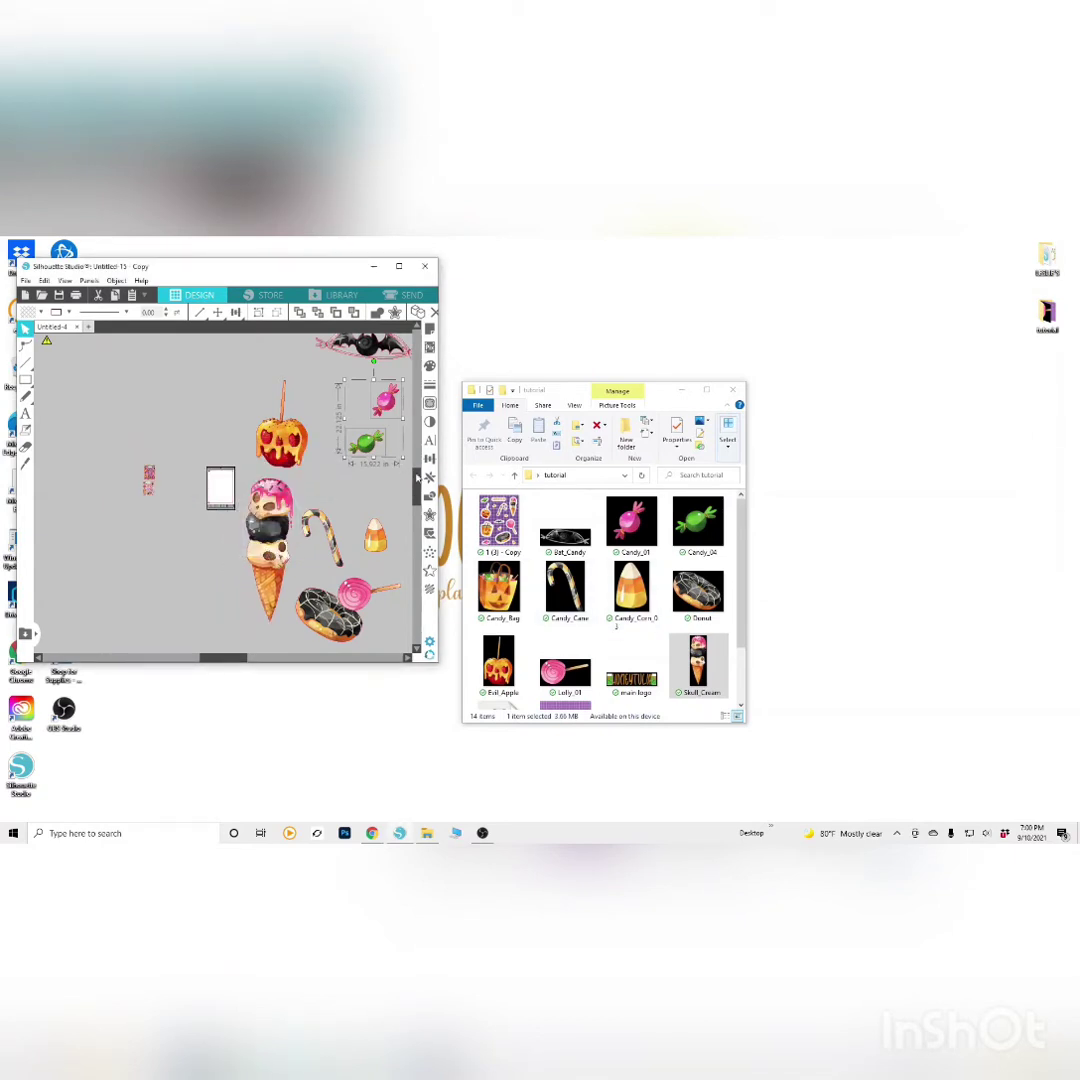
Bring the main logo image into the document and place it just above the page
{"action": "left_click_drag", "start_coordinate": [418, 480], "coordinate": [418, 522]}
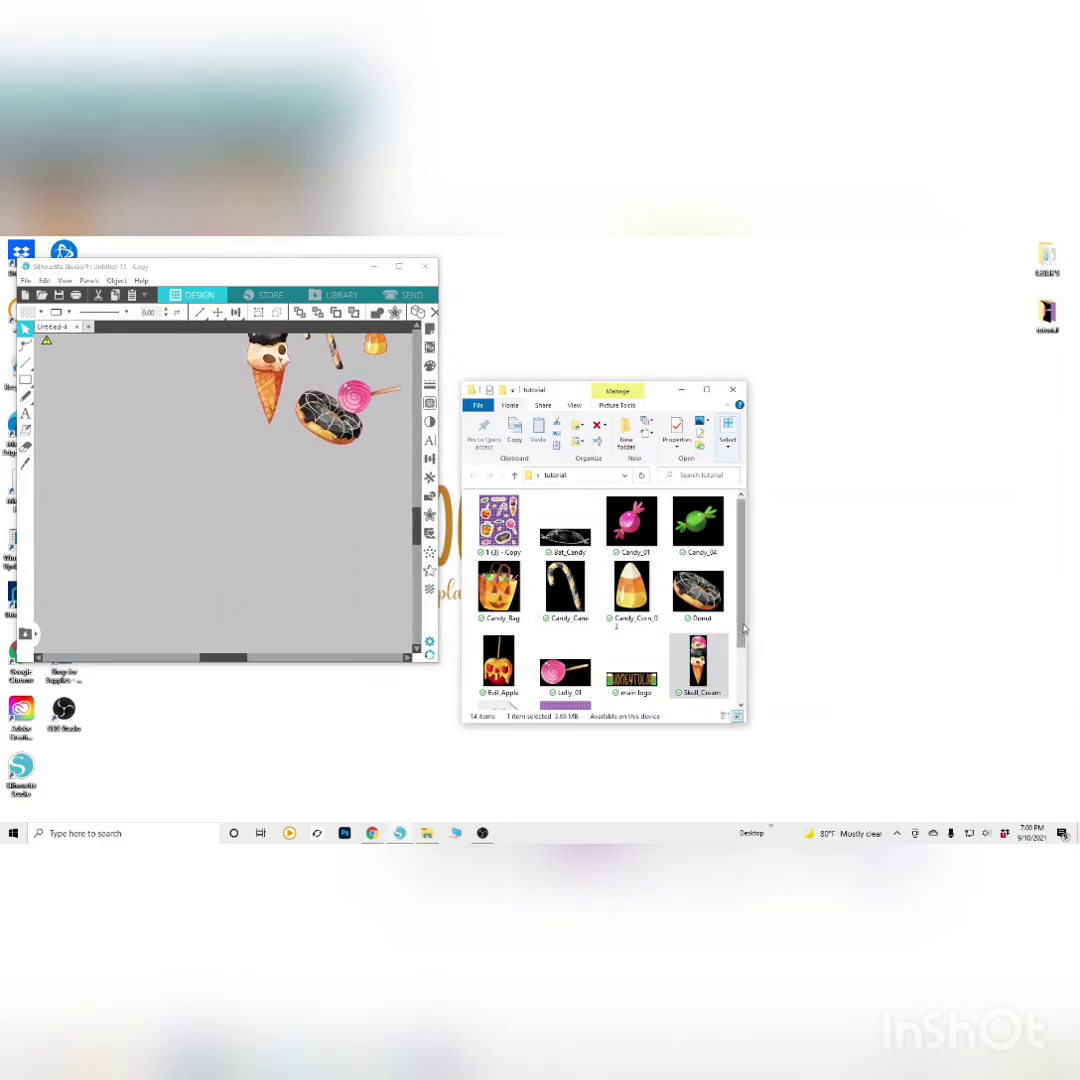
{"action": "left_click_drag", "start_coordinate": [743, 628], "coordinate": [741, 676]}
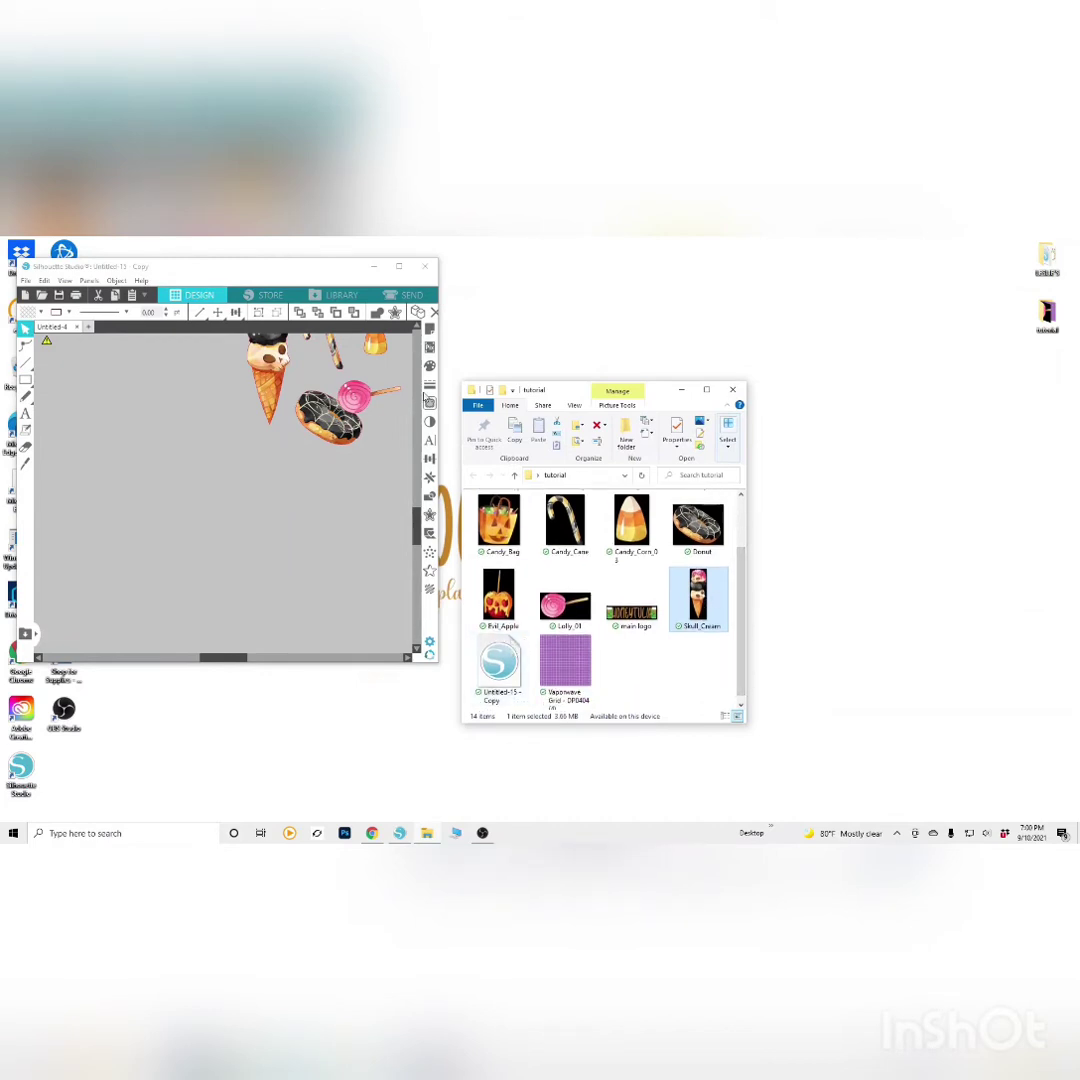
{"action": "left_click_drag", "start_coordinate": [632, 615], "coordinate": [360, 600]}
{"action": "left_click", "coordinate": [399, 267]}
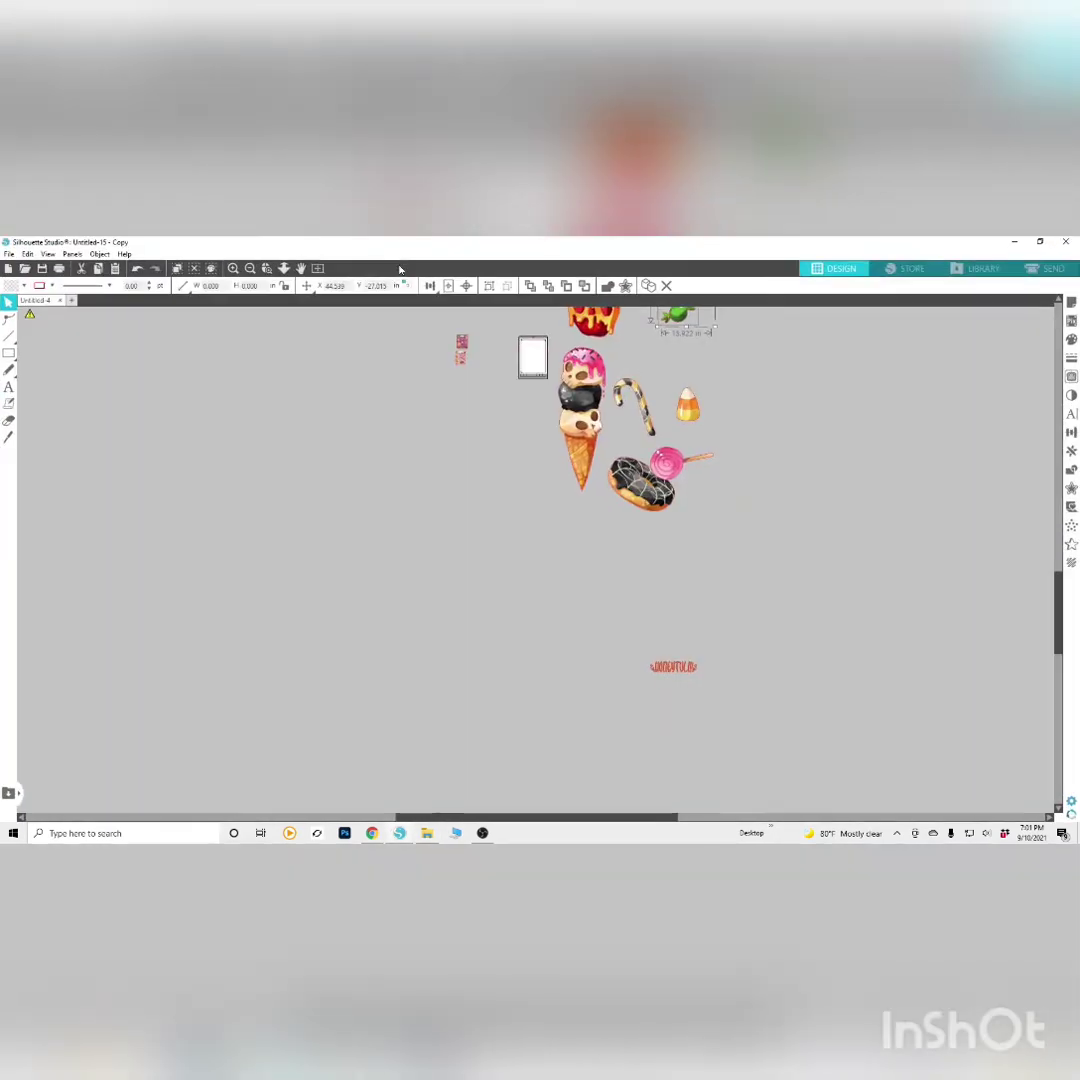
{"action": "left_click_drag", "start_coordinate": [675, 673], "coordinate": [503, 540]}
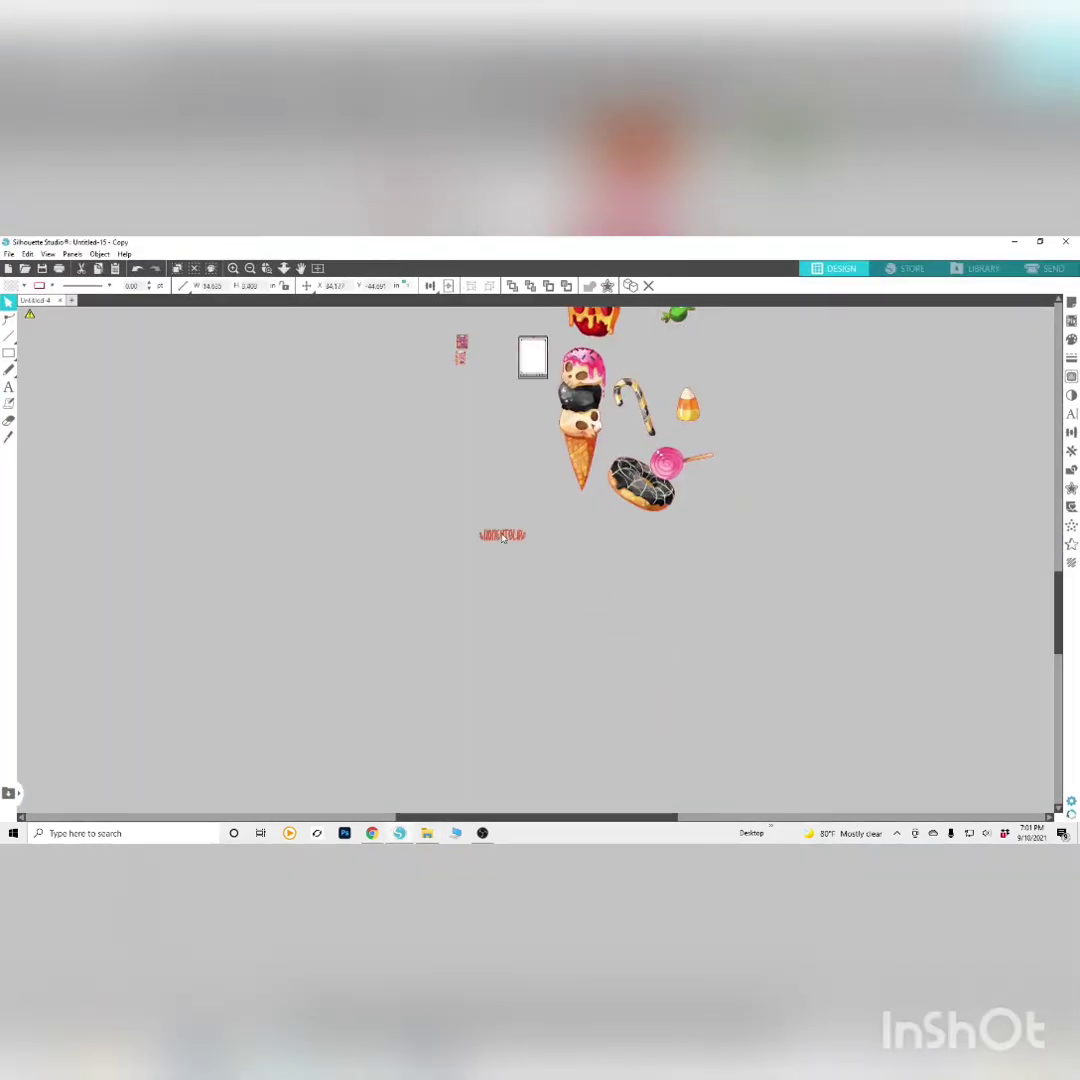
{"action": "scroll", "coordinate": [501, 540], "scroll_direction": "up", "scroll_amount": 4}
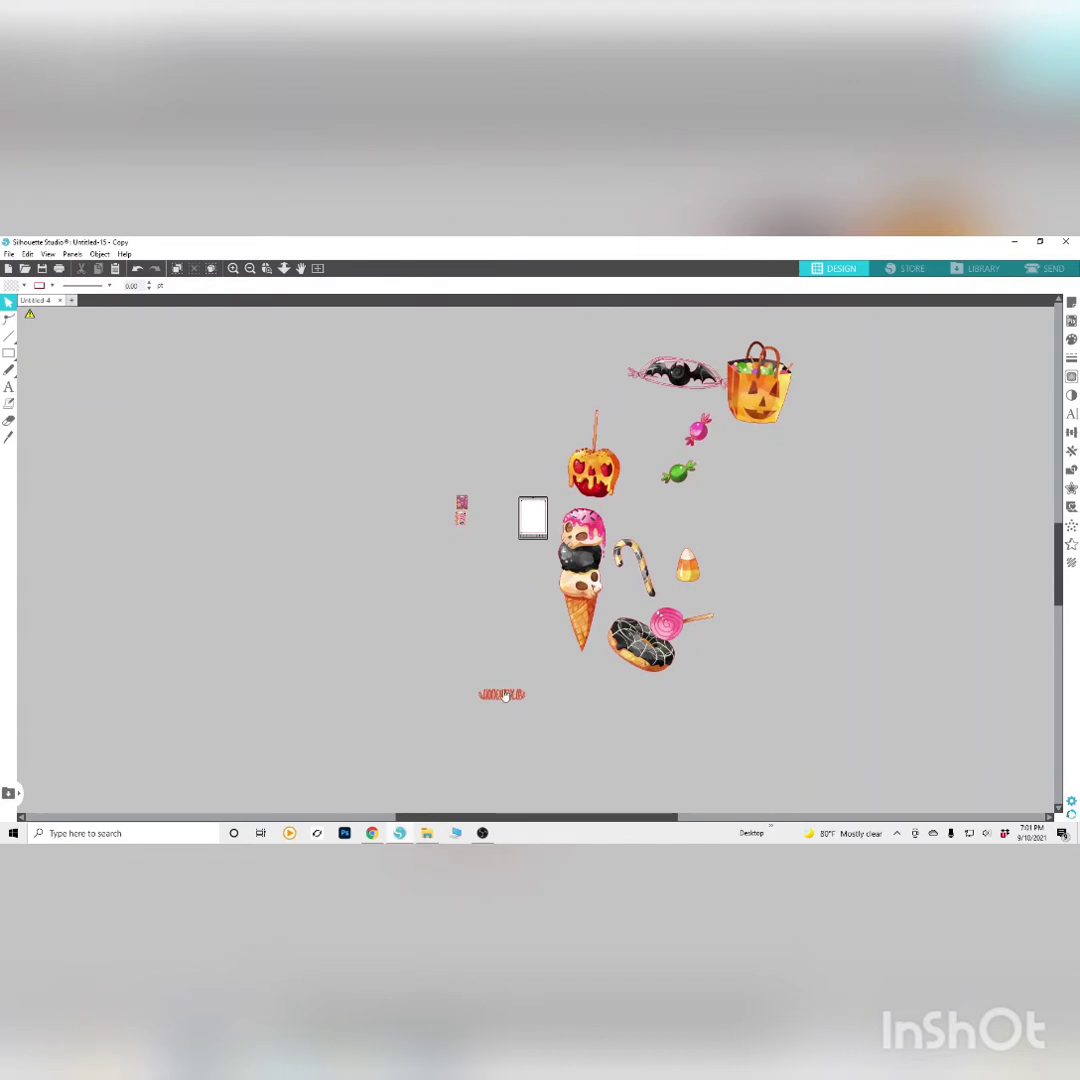
{"action": "left_click_drag", "start_coordinate": [505, 697], "coordinate": [527, 480]}
Spread out the apple, candy bag, donut and lollipop to the right of the page so the images no longer overlap
{"action": "left_click_drag", "start_coordinate": [633, 459], "coordinate": [803, 497]}
{"action": "left_click_drag", "start_coordinate": [768, 392], "coordinate": [793, 424]}
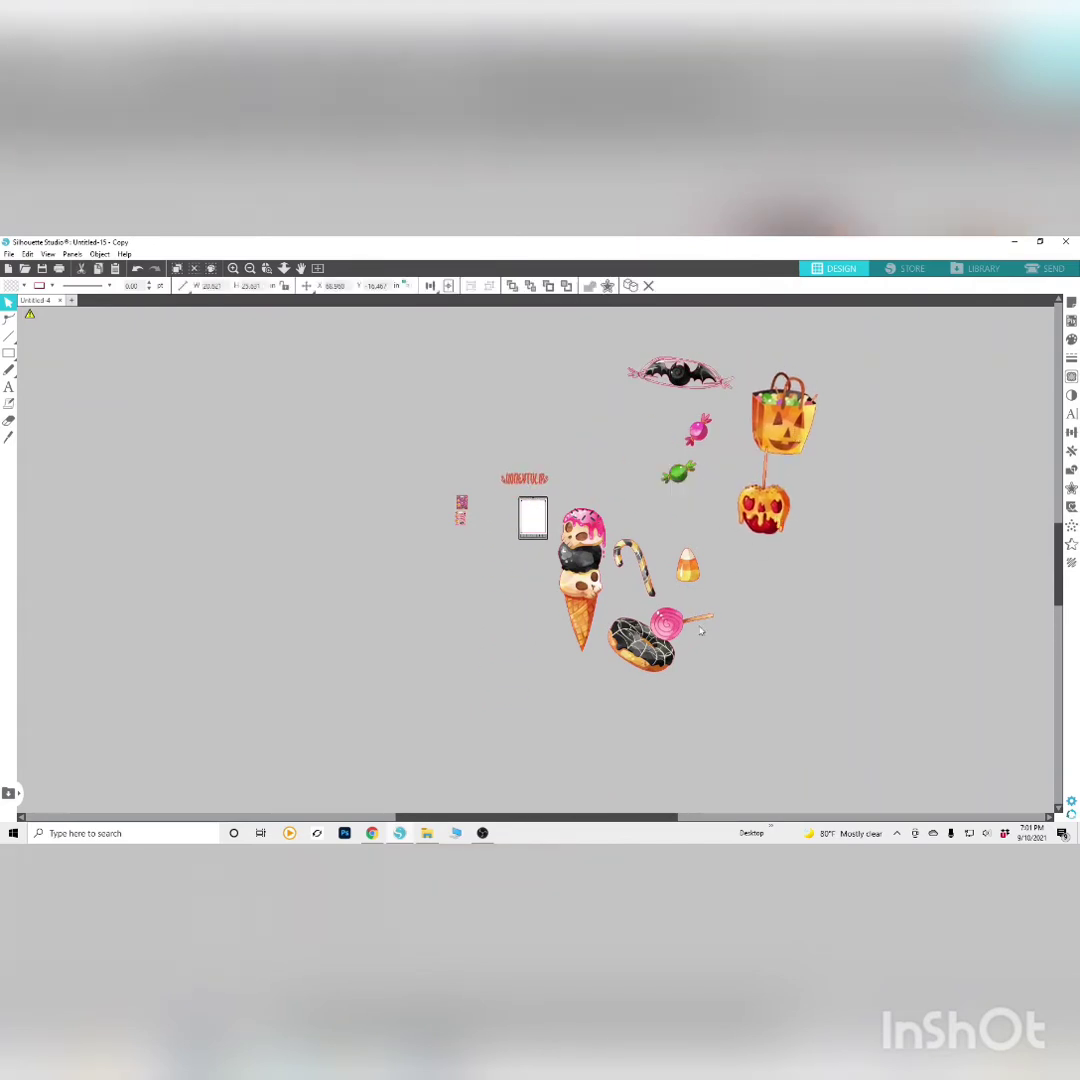
{"action": "left_click_drag", "start_coordinate": [641, 645], "coordinate": [768, 583]}
{"action": "left_click_drag", "start_coordinate": [674, 629], "coordinate": [706, 640]}
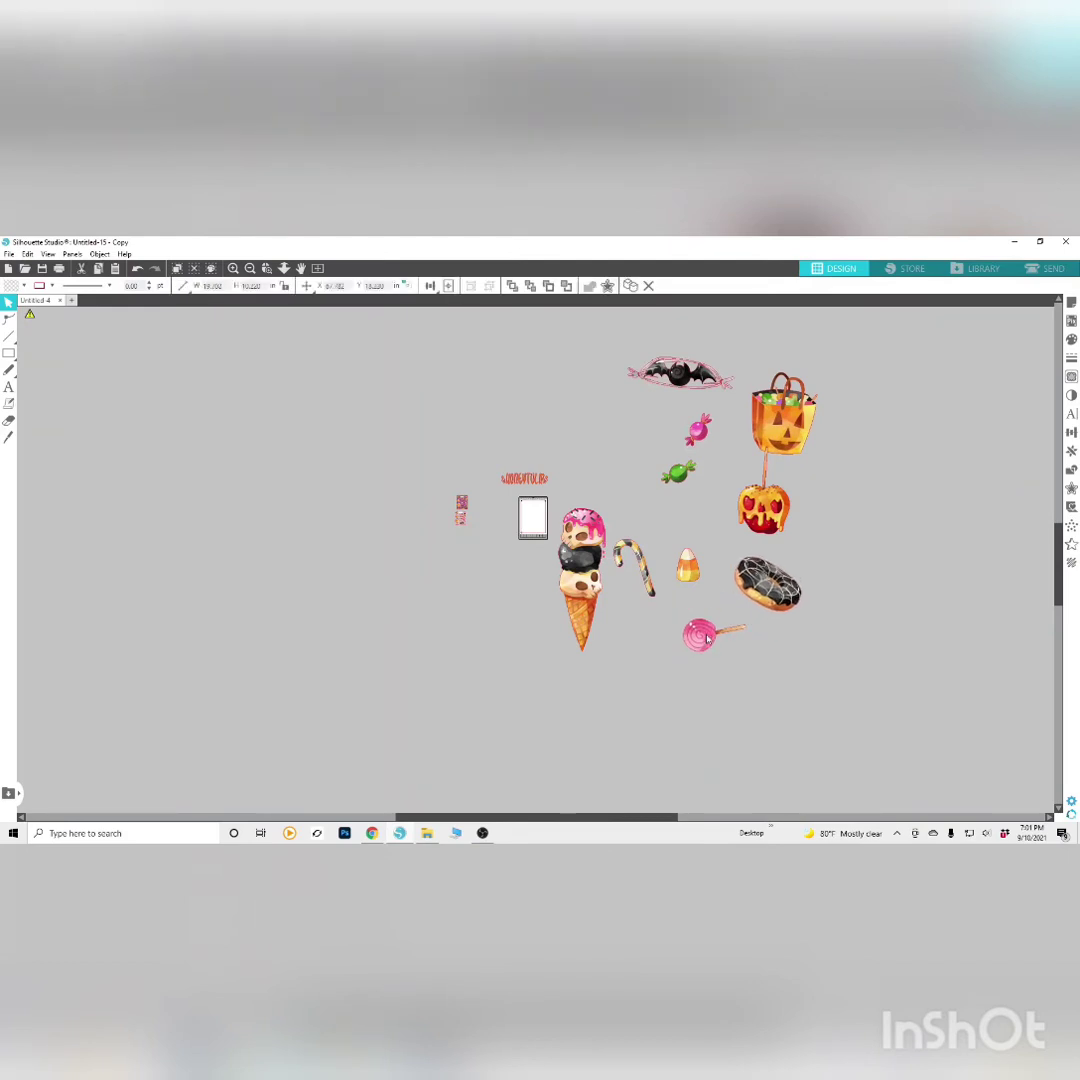
Move the candy corn beside the apple, the candy cane beside the donut, and the skull ice cream clear of the page
{"action": "left_click_drag", "start_coordinate": [688, 566], "coordinate": [720, 501]}
{"action": "left_click_drag", "start_coordinate": [635, 568], "coordinate": [678, 574]}
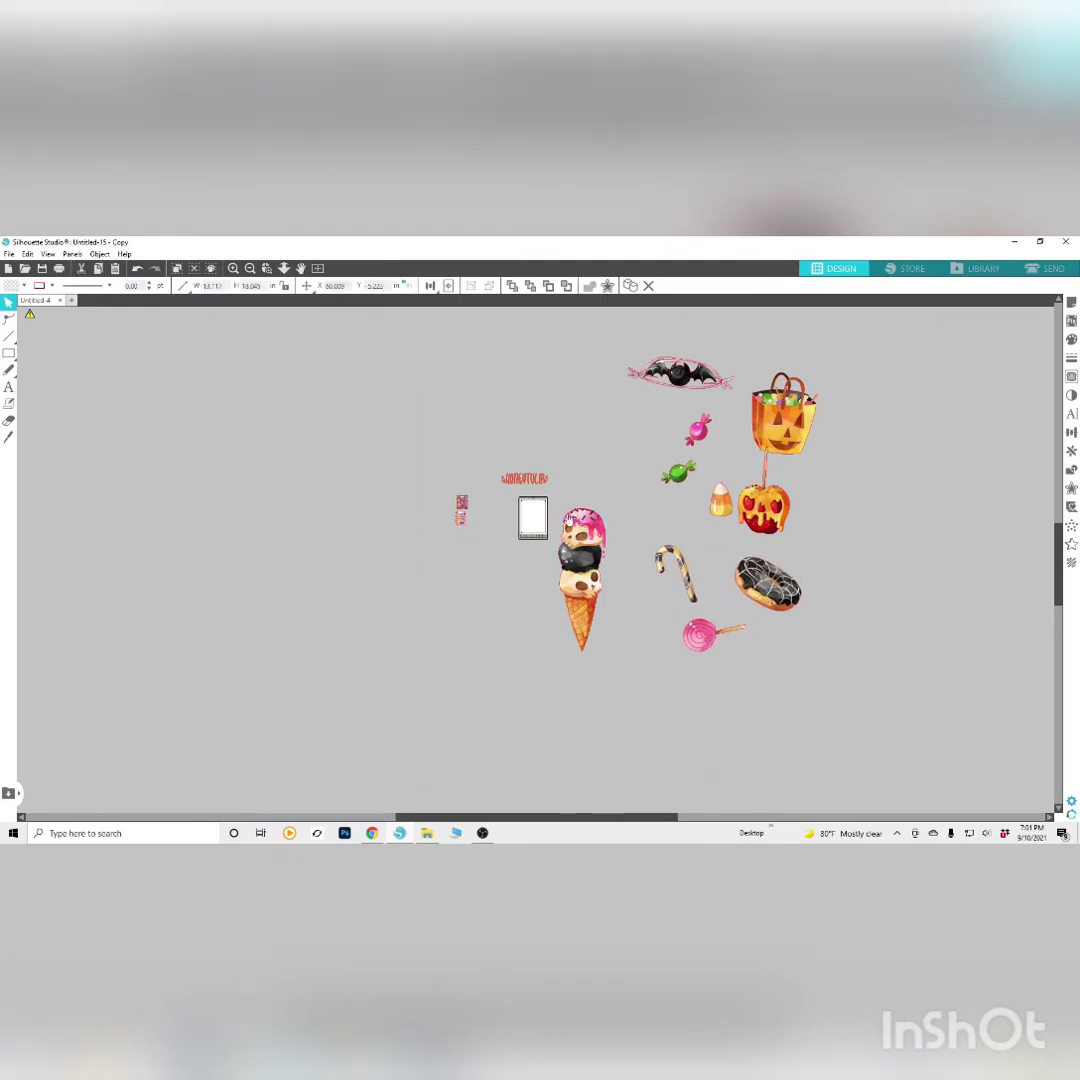
{"action": "left_click_drag", "start_coordinate": [568, 520], "coordinate": [602, 480]}
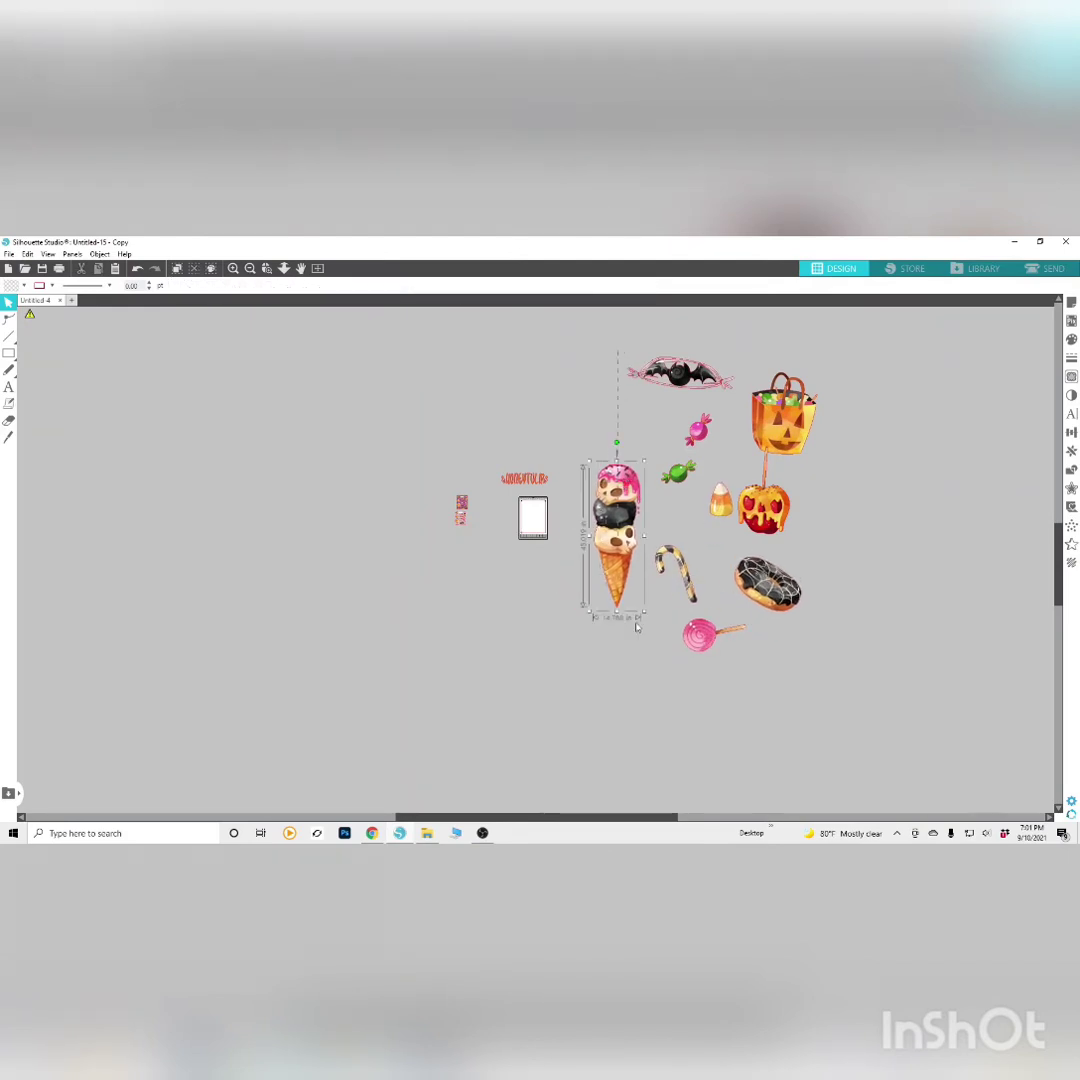
Remove the line colour from all ten candy images and scale them down together to the right of the page
{"action": "left_click_drag", "start_coordinate": [636, 627], "coordinate": [816, 704]}
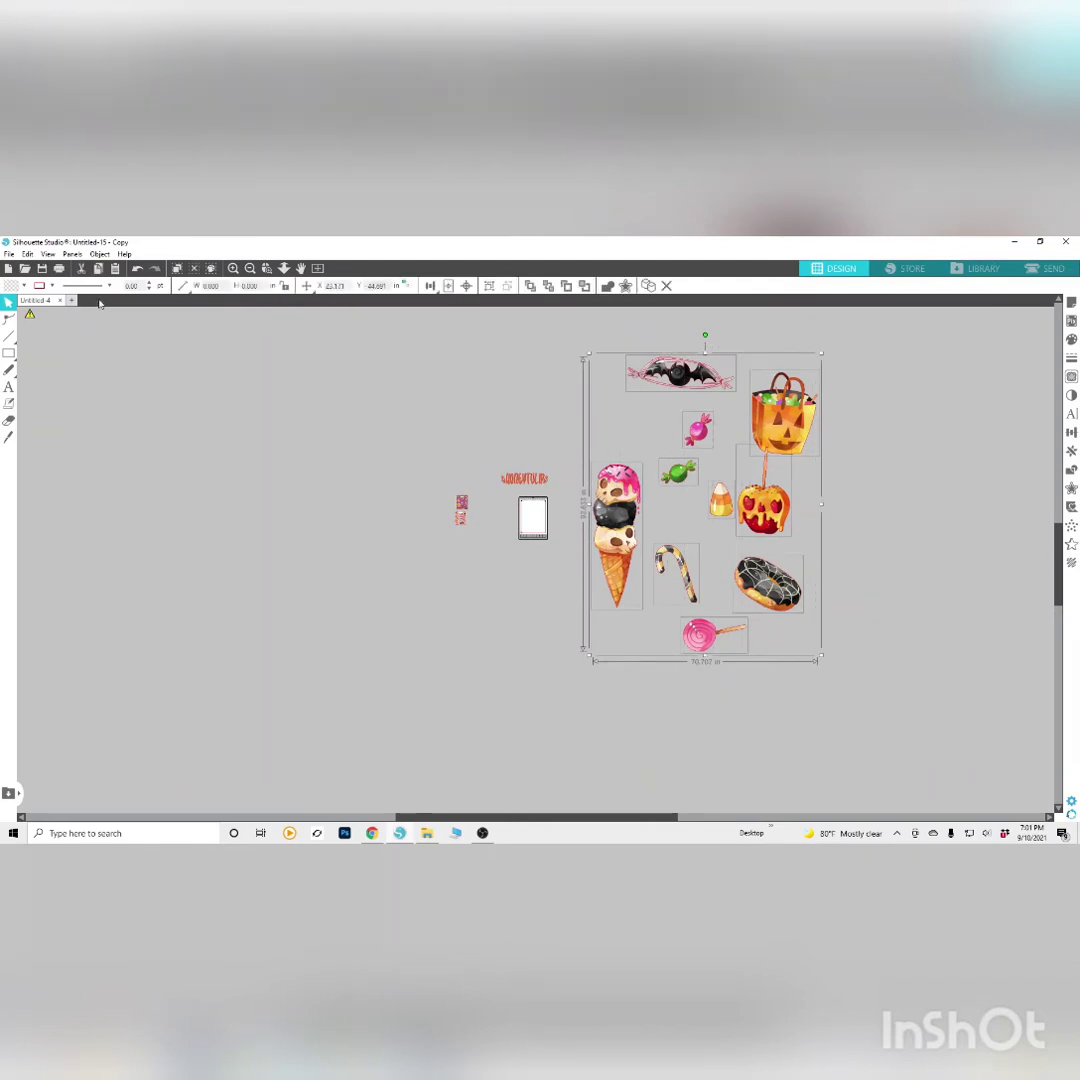
{"action": "left_click", "coordinate": [52, 287]}
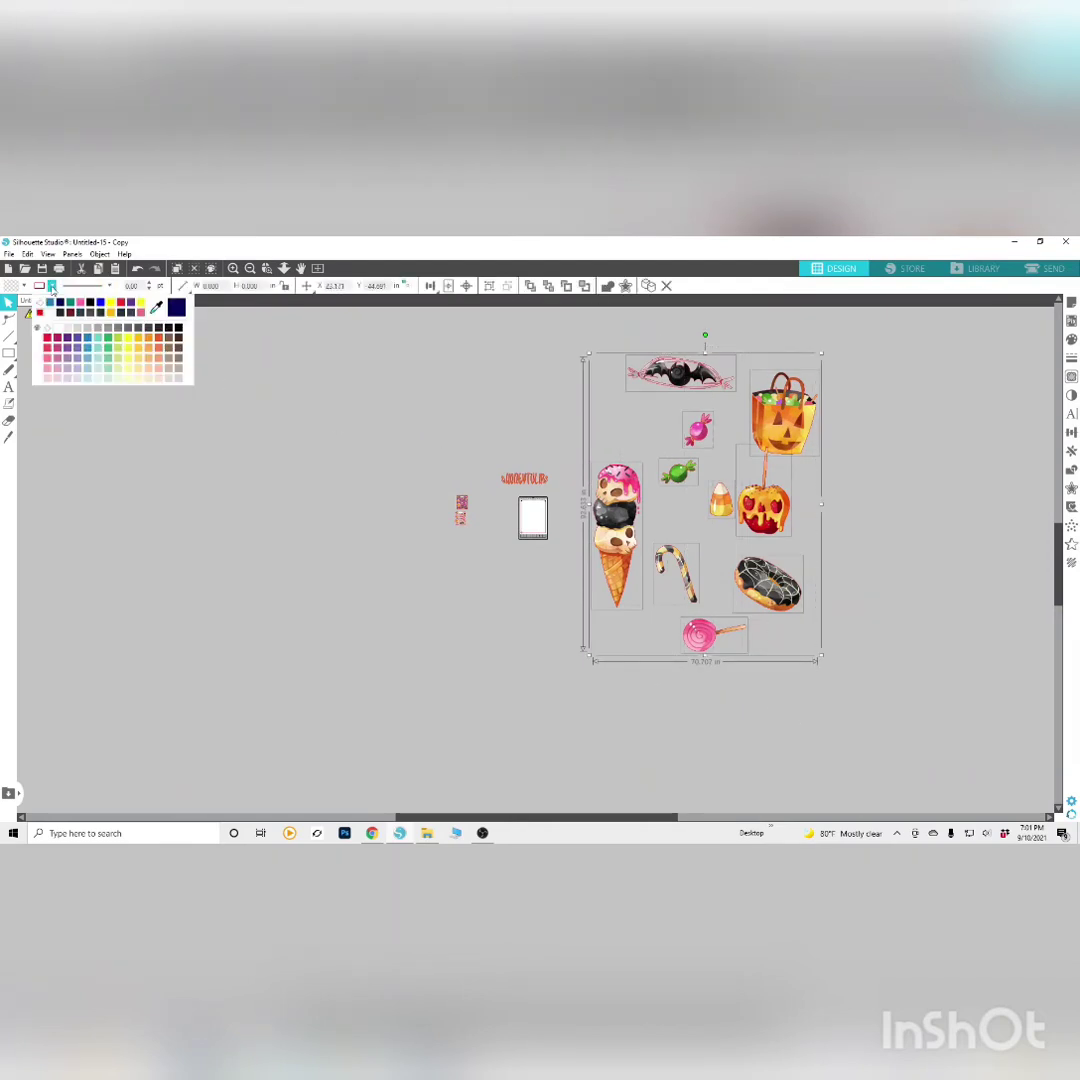
{"action": "left_click", "coordinate": [44, 306]}
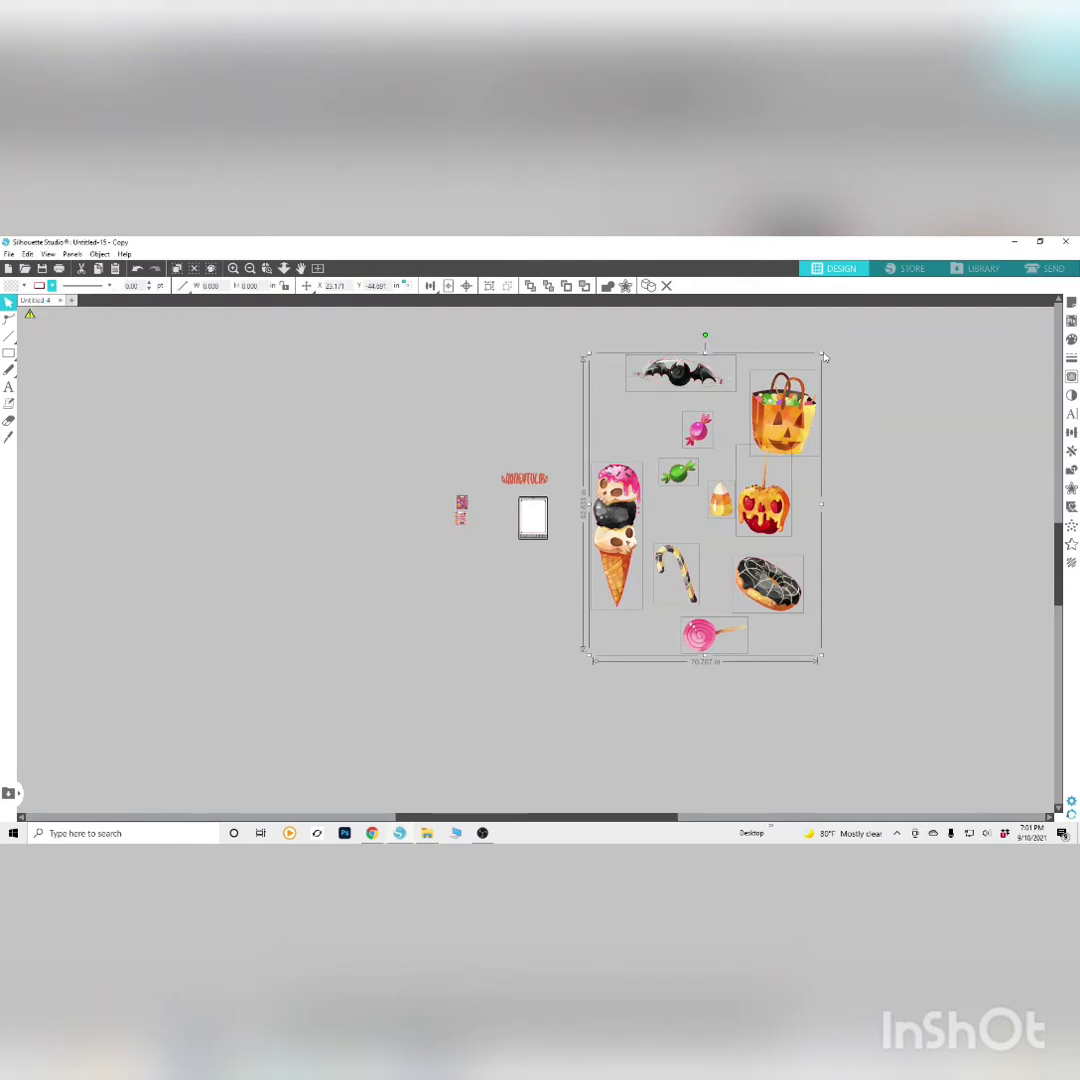
{"action": "left_click_drag", "start_coordinate": [821, 352], "coordinate": [714, 493]}
{"action": "left_click_drag", "start_coordinate": [715, 655], "coordinate": [628, 510]}
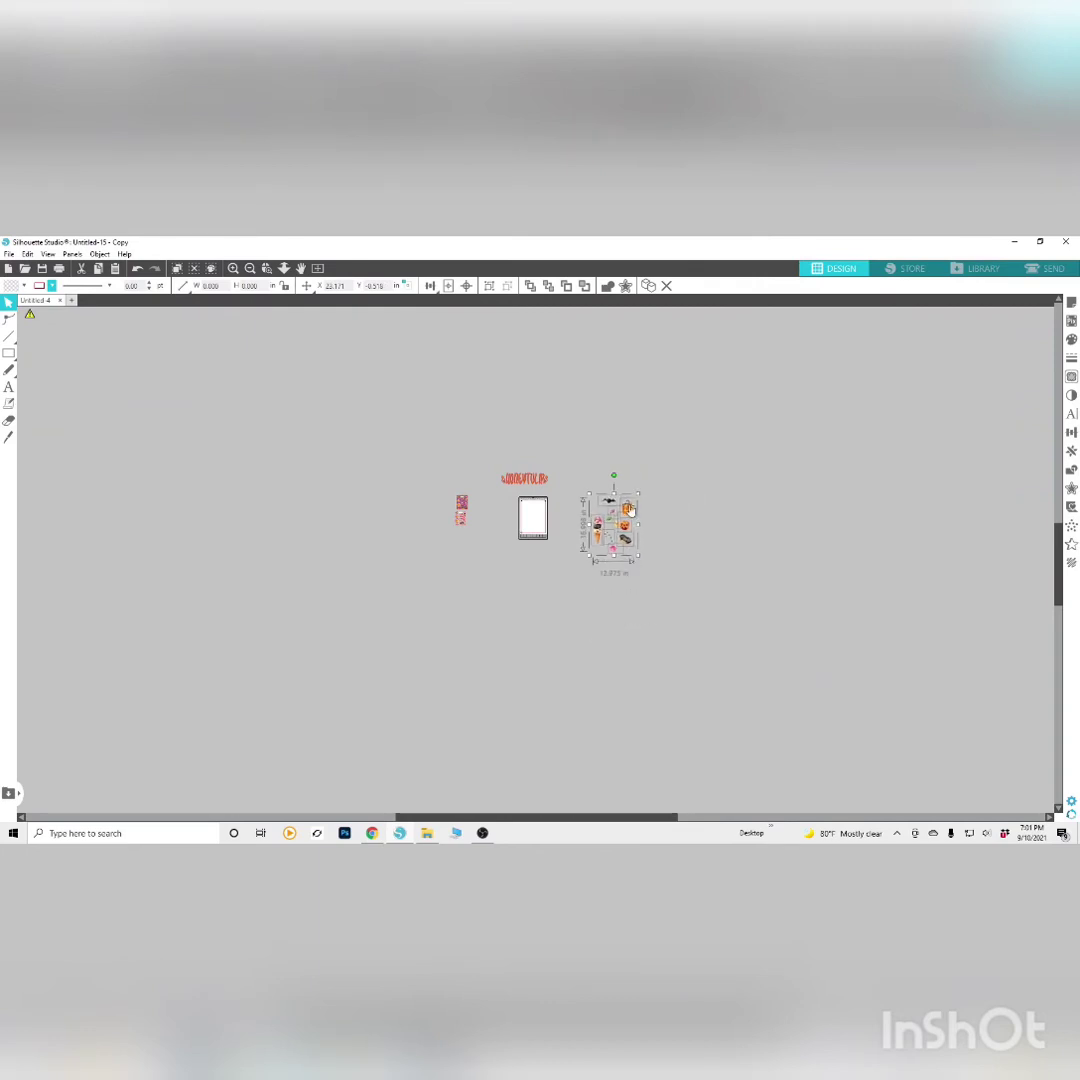
Move the Honeytulip logo above the candy images, remove its line colour and shrink it to about 6.55 in wide
{"action": "left_click", "coordinate": [540, 484]}
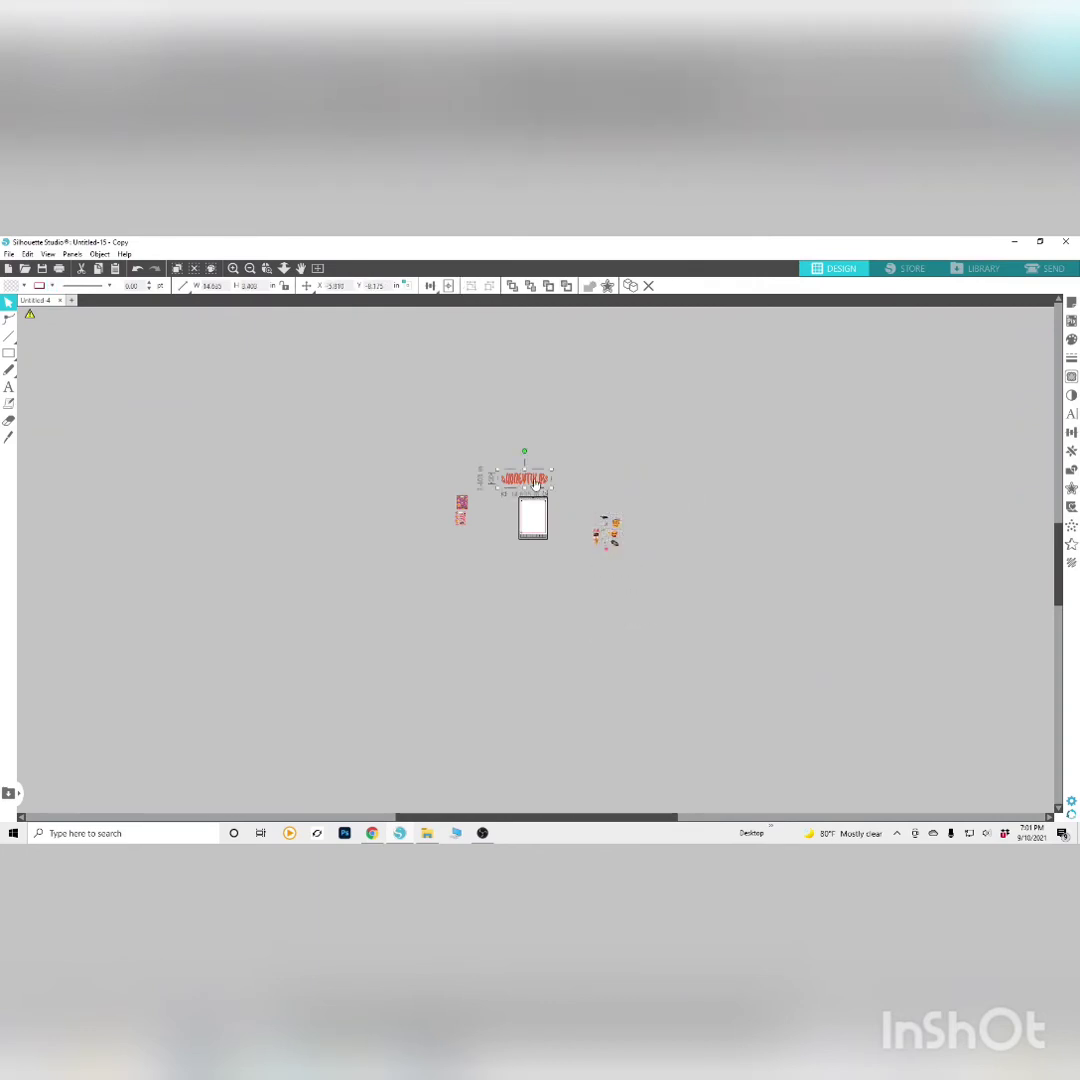
{"action": "left_click_drag", "start_coordinate": [537, 484], "coordinate": [606, 496]}
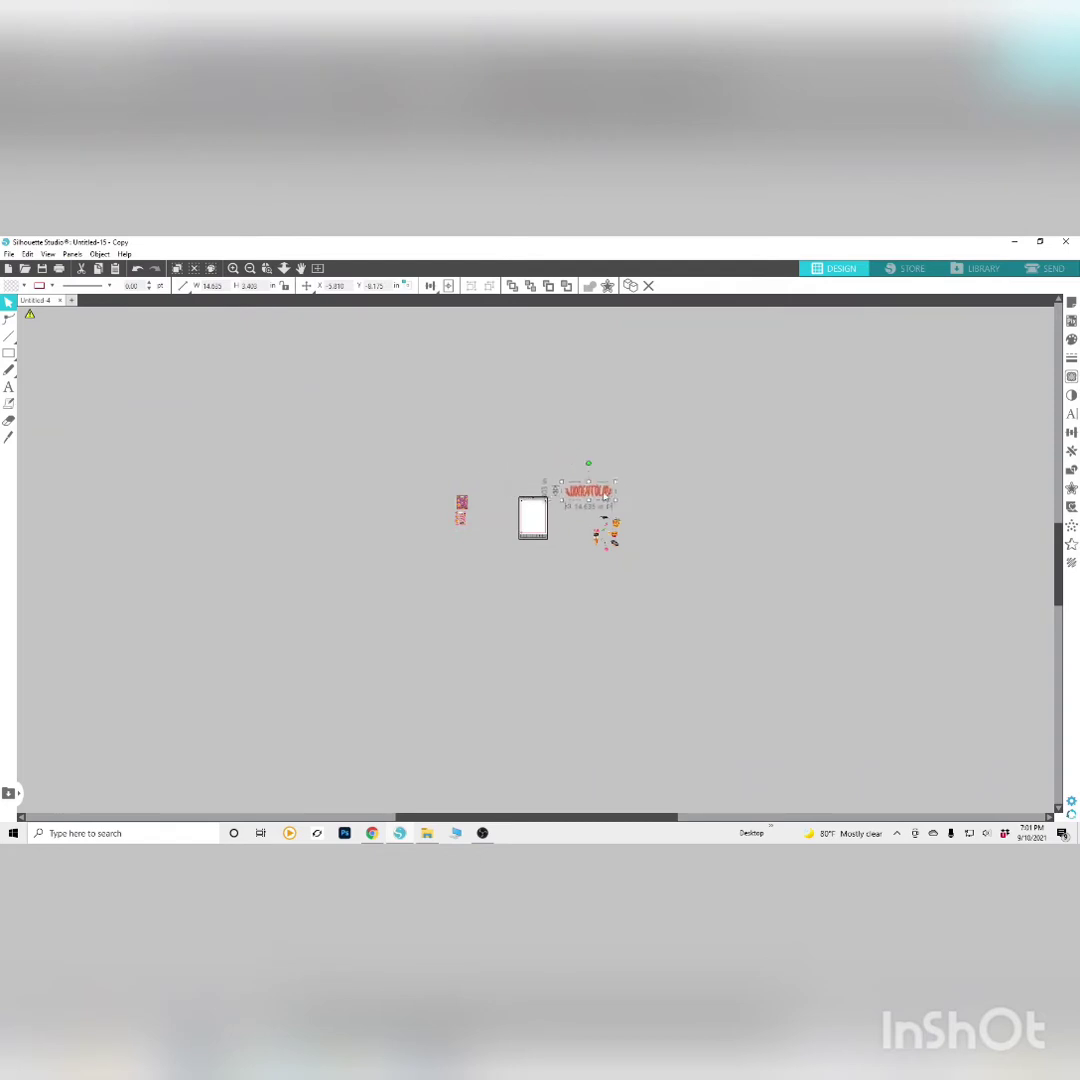
{"action": "left_click", "coordinate": [51, 285]}
{"action": "left_click", "coordinate": [39, 304]}
{"action": "left_click_drag", "start_coordinate": [620, 488], "coordinate": [597, 491]}
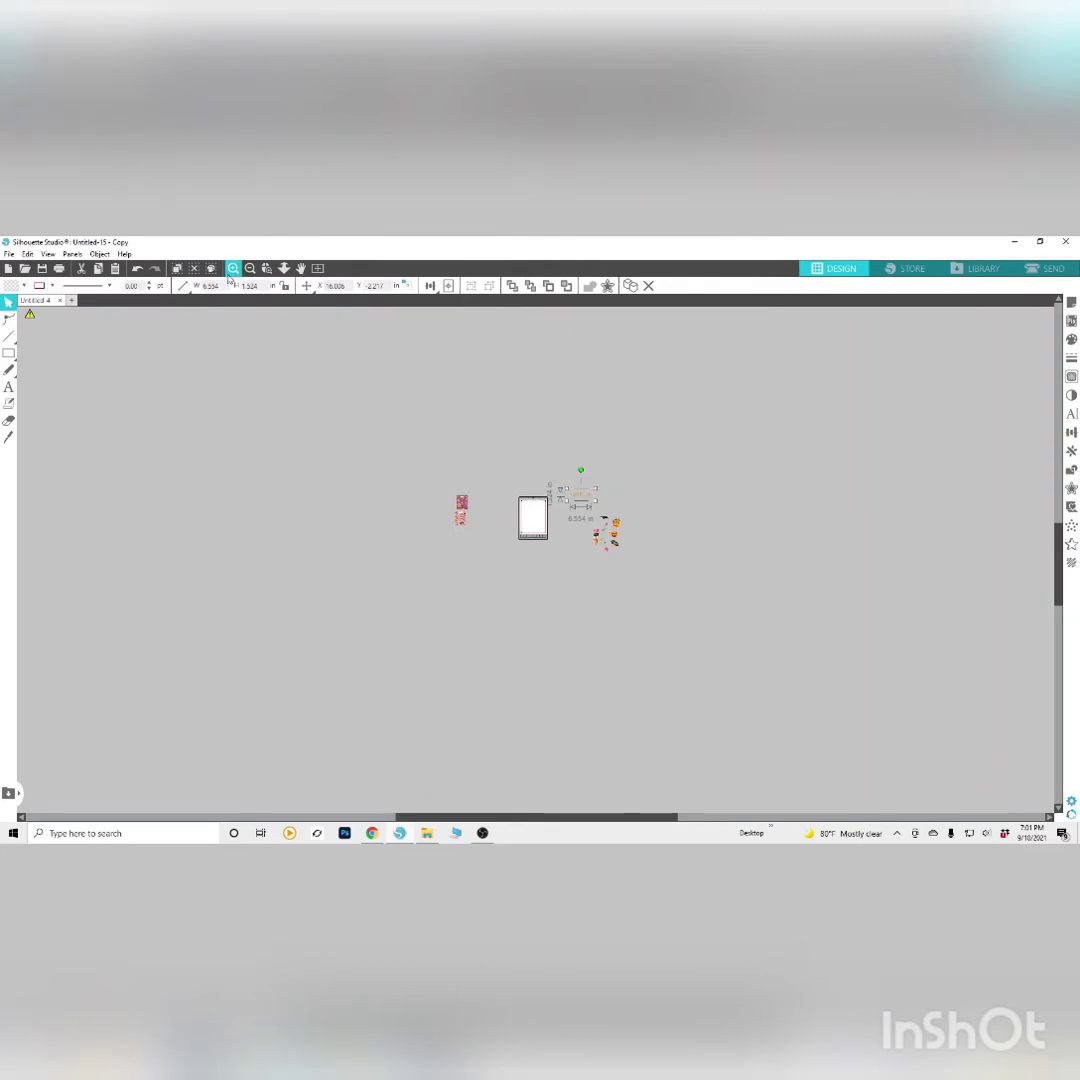
Move all the candy images together to sit just right of the page, below the logo
{"action": "left_click", "coordinate": [232, 268]}
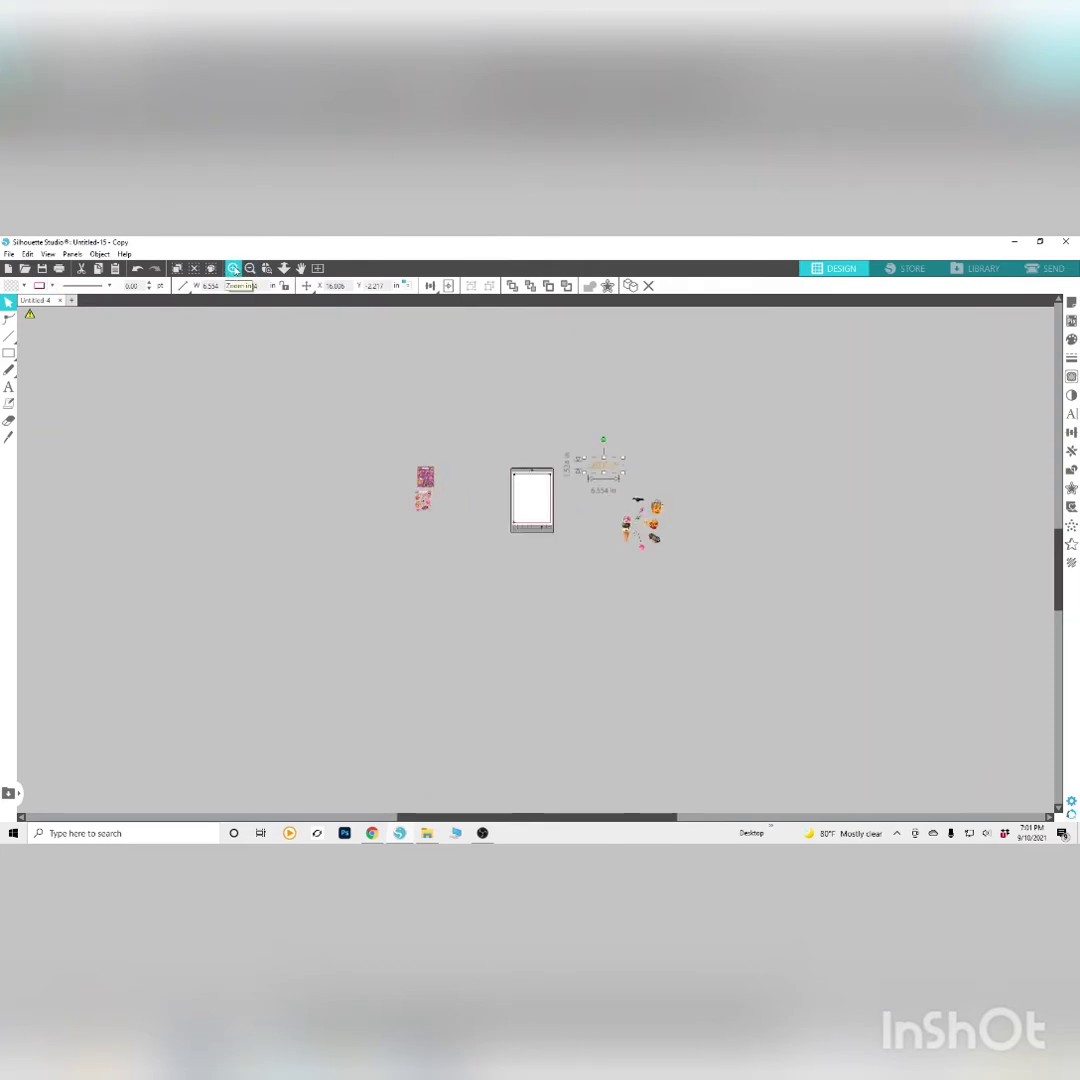
{"action": "left_click_drag", "start_coordinate": [636, 421], "coordinate": [750, 590]}
{"action": "left_click_drag", "start_coordinate": [700, 505], "coordinate": [618, 500]}
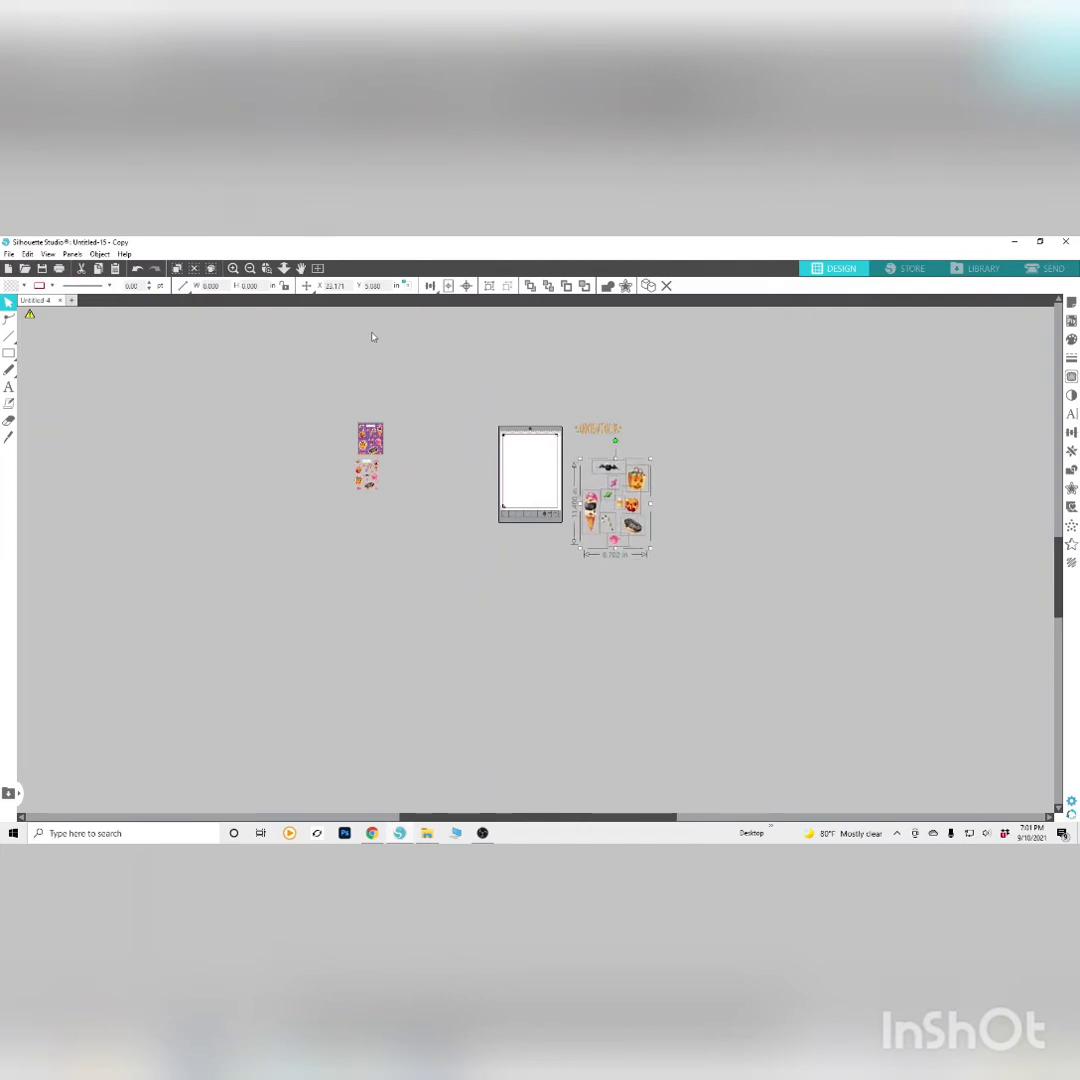
Draw a rounded rectangle about 3.1 in wide and 4.6 in high in the upper-left part of the page
{"action": "left_click", "coordinate": [237, 273]}
{"action": "left_click", "coordinate": [237, 273]}
{"action": "left_click", "coordinate": [464, 593]}
{"action": "scroll", "coordinate": [464, 595], "scroll_direction": "up", "scroll_amount": 3}
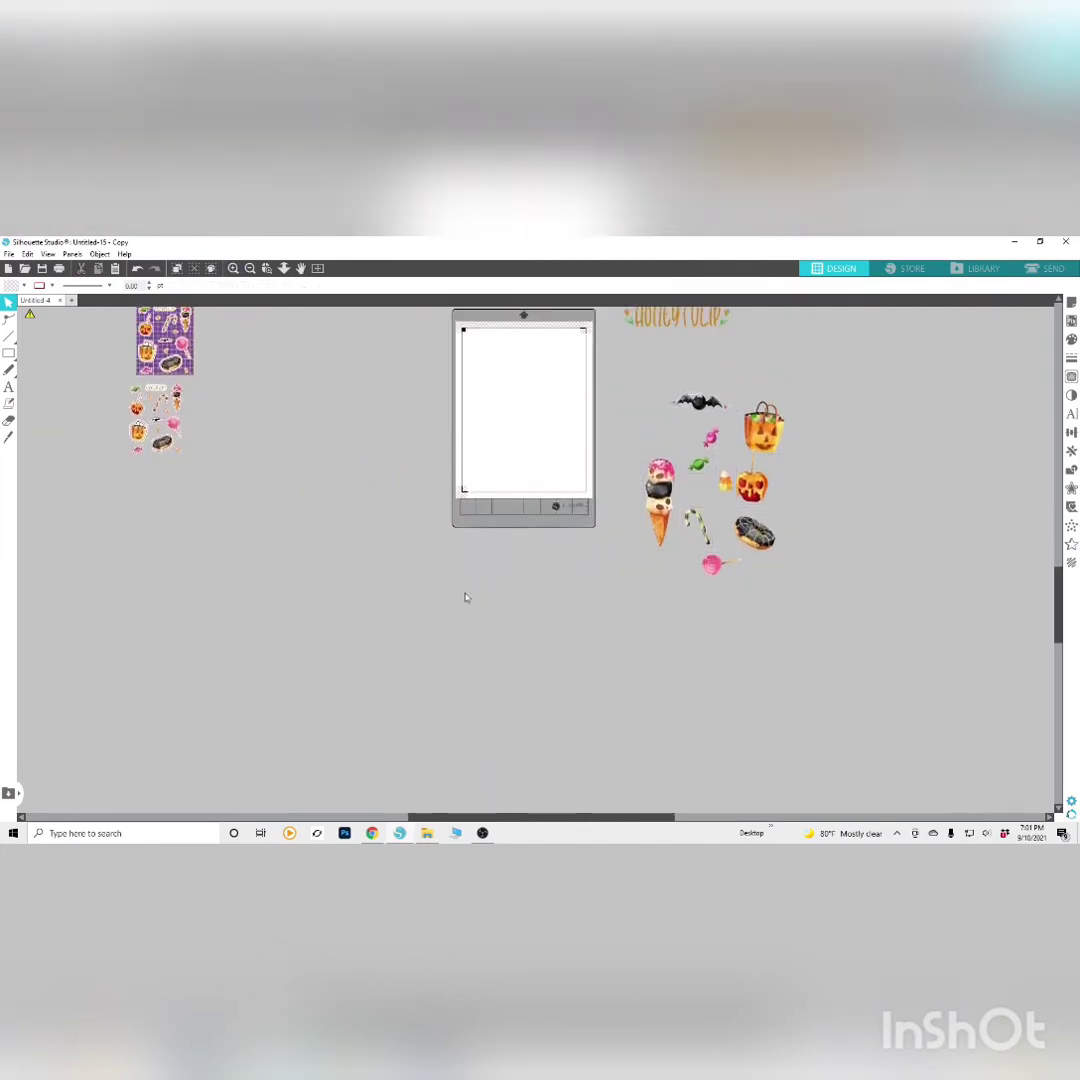
{"action": "left_click", "coordinate": [232, 268]}
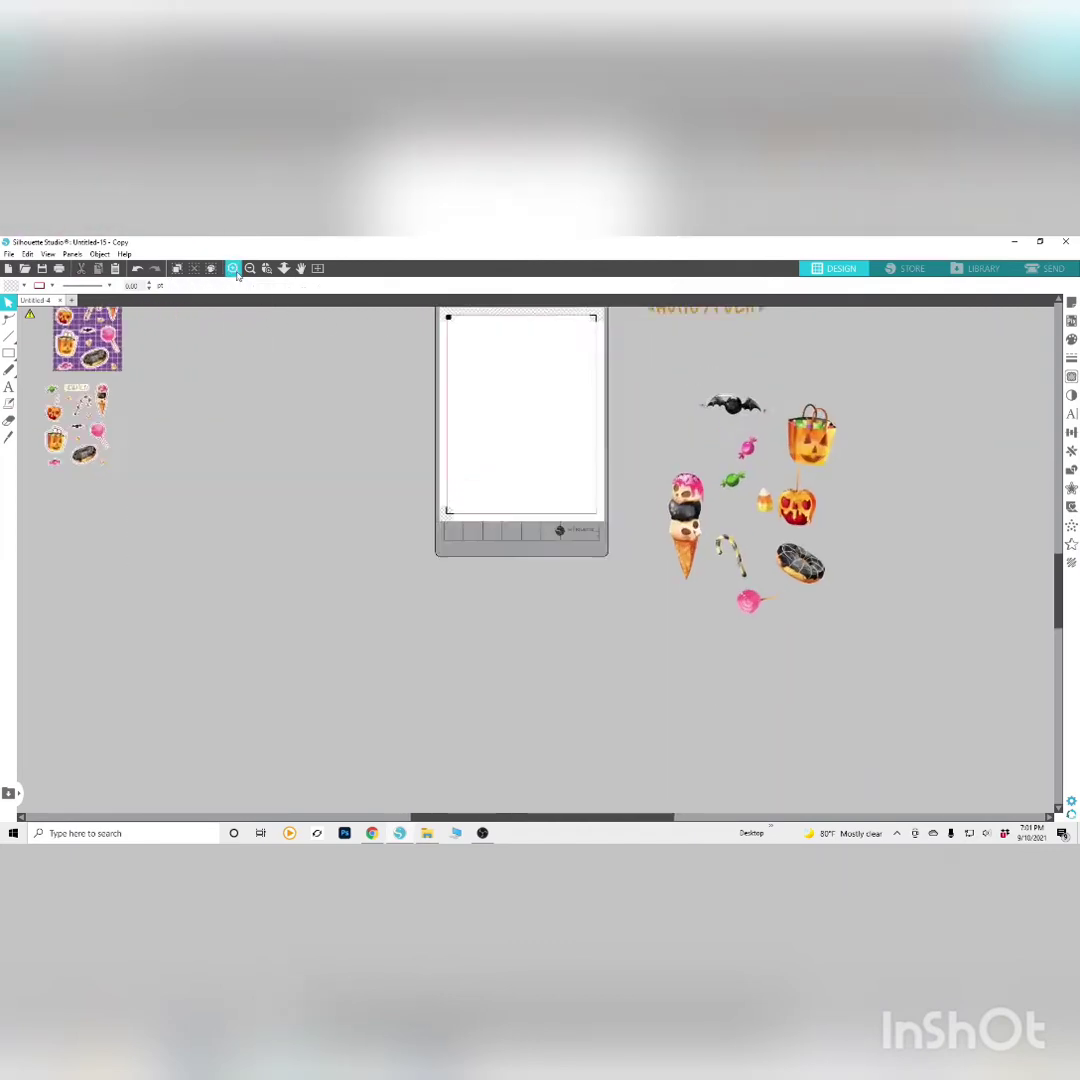
{"action": "left_click_drag", "start_coordinate": [485, 818], "coordinate": [502, 818]}
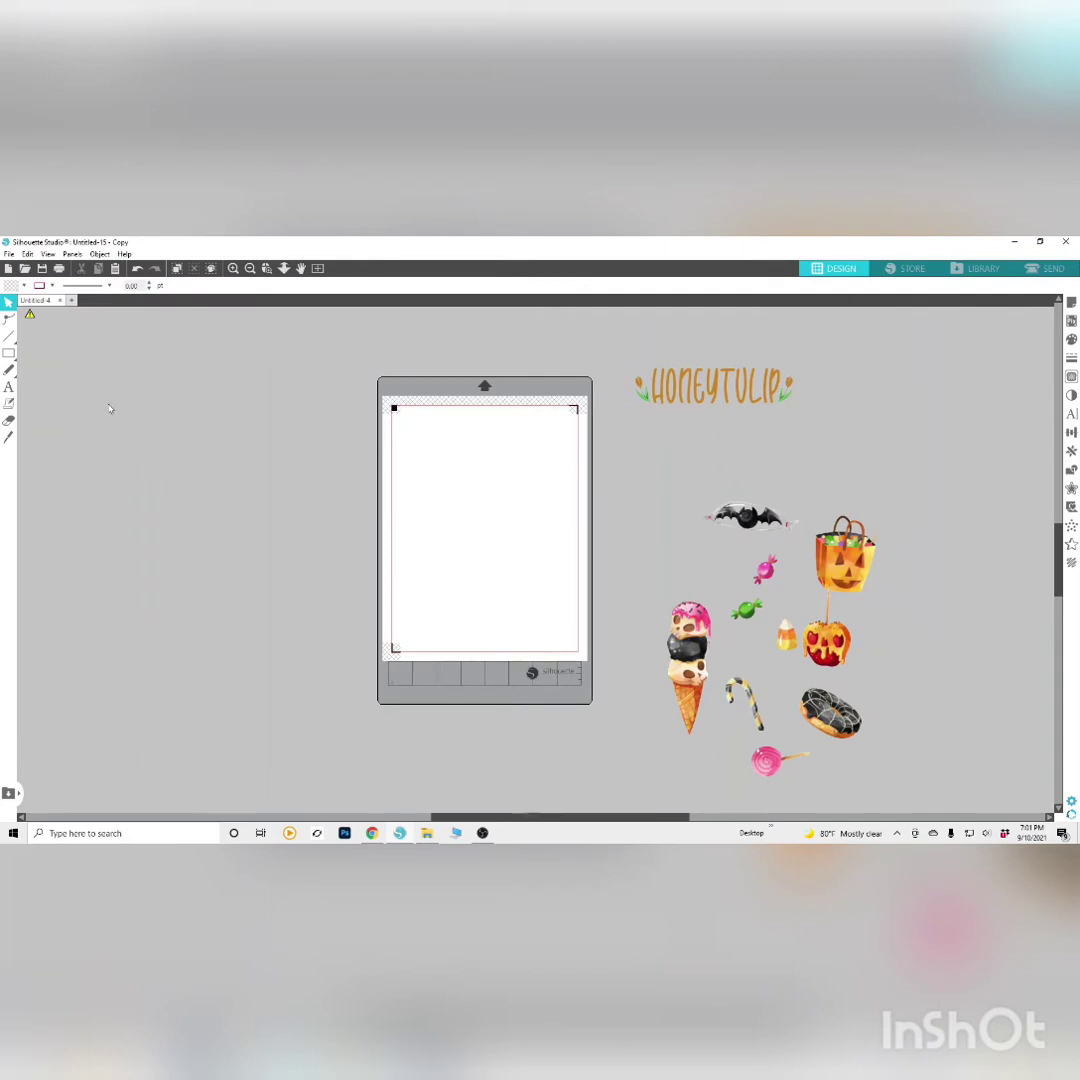
{"action": "left_click", "coordinate": [10, 354]}
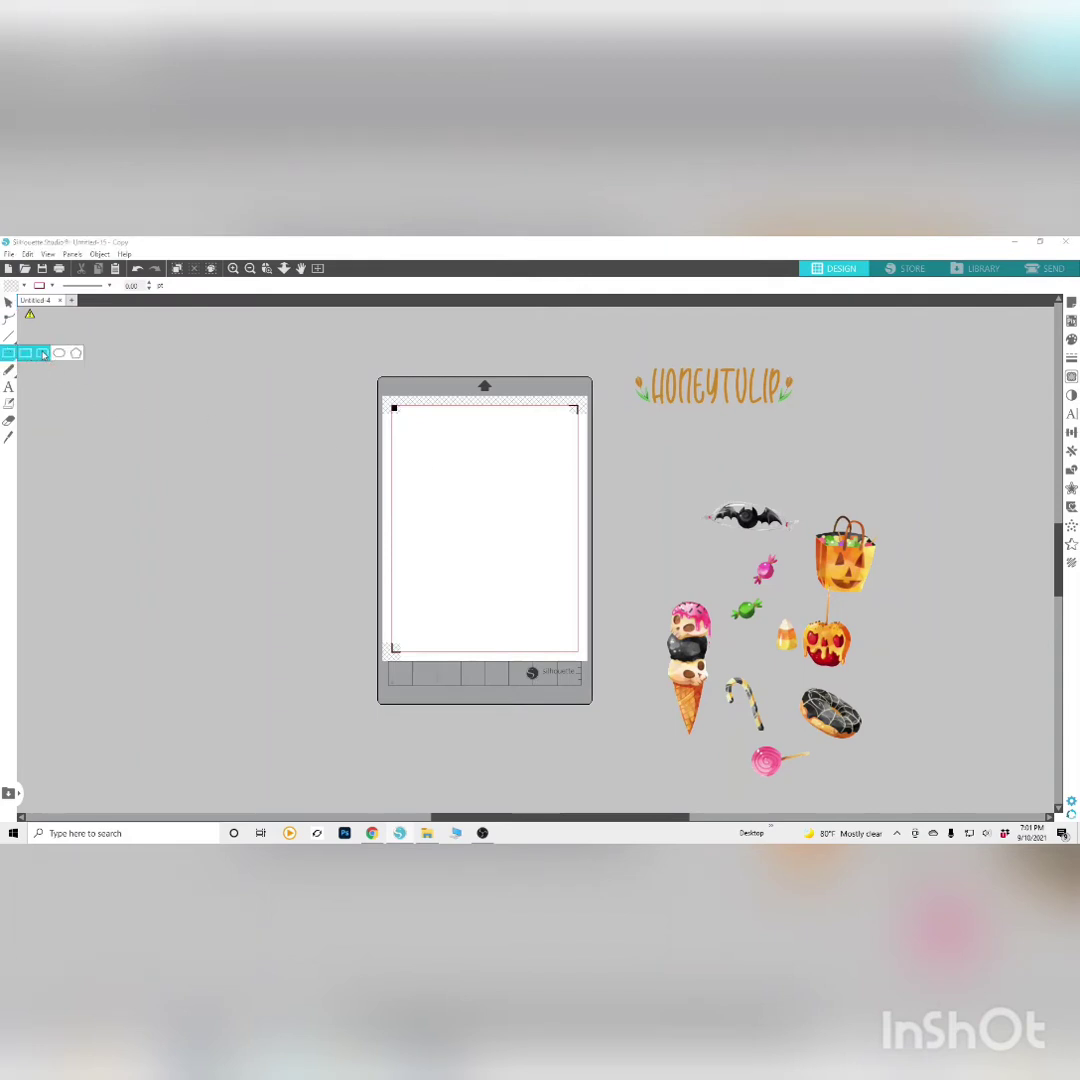
{"action": "left_click", "coordinate": [42, 354]}
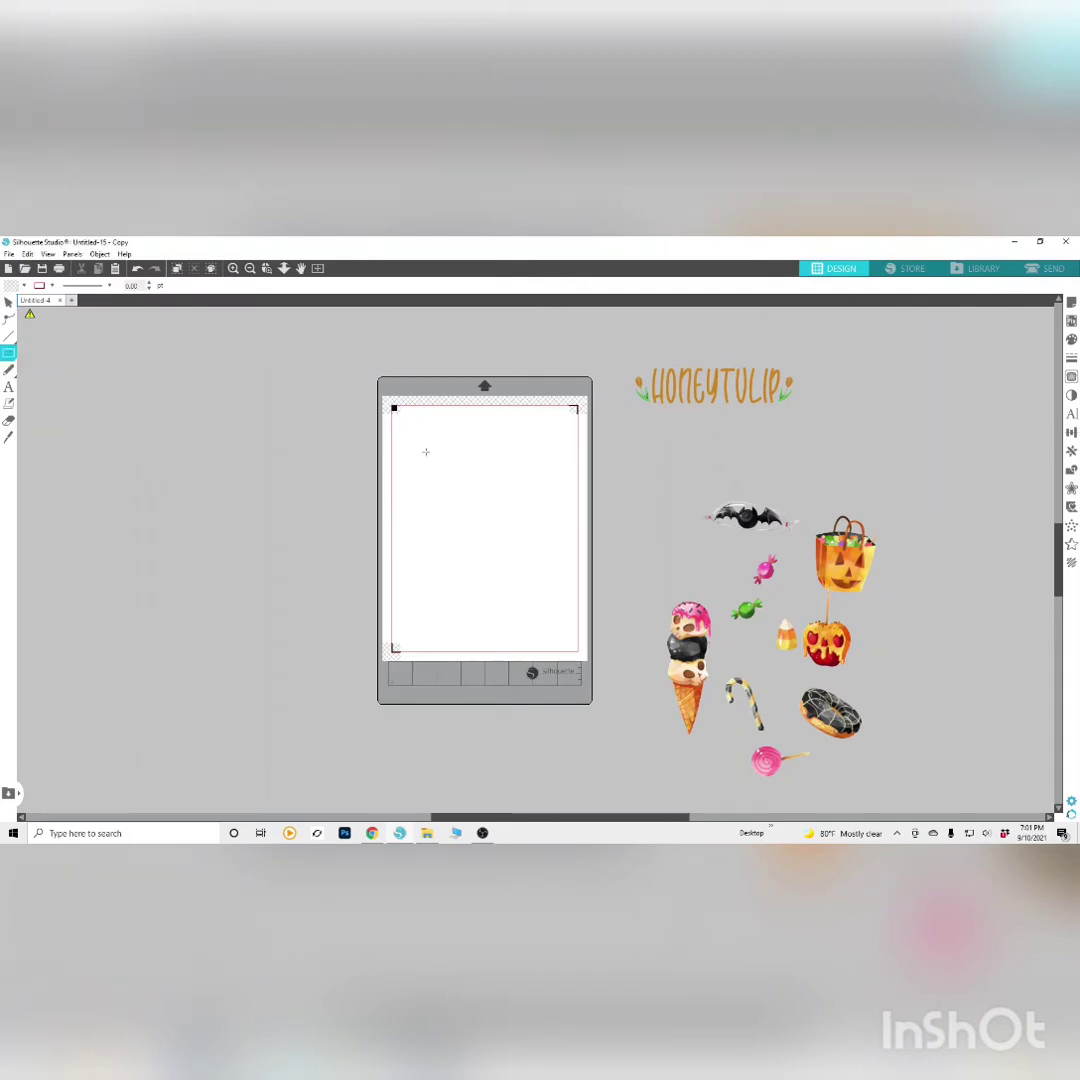
{"action": "mouse_move", "coordinate": [425, 453]}
{"action": "left_mouse_down"}
{"action": "mouse_move", "coordinate": [448, 578]}
{"action": "mouse_move", "coordinate": [494, 574]}
{"action": "mouse_move", "coordinate": [500, 562]}
{"action": "left_mouse_up"}
{"action": "left_click", "coordinate": [9, 302]}
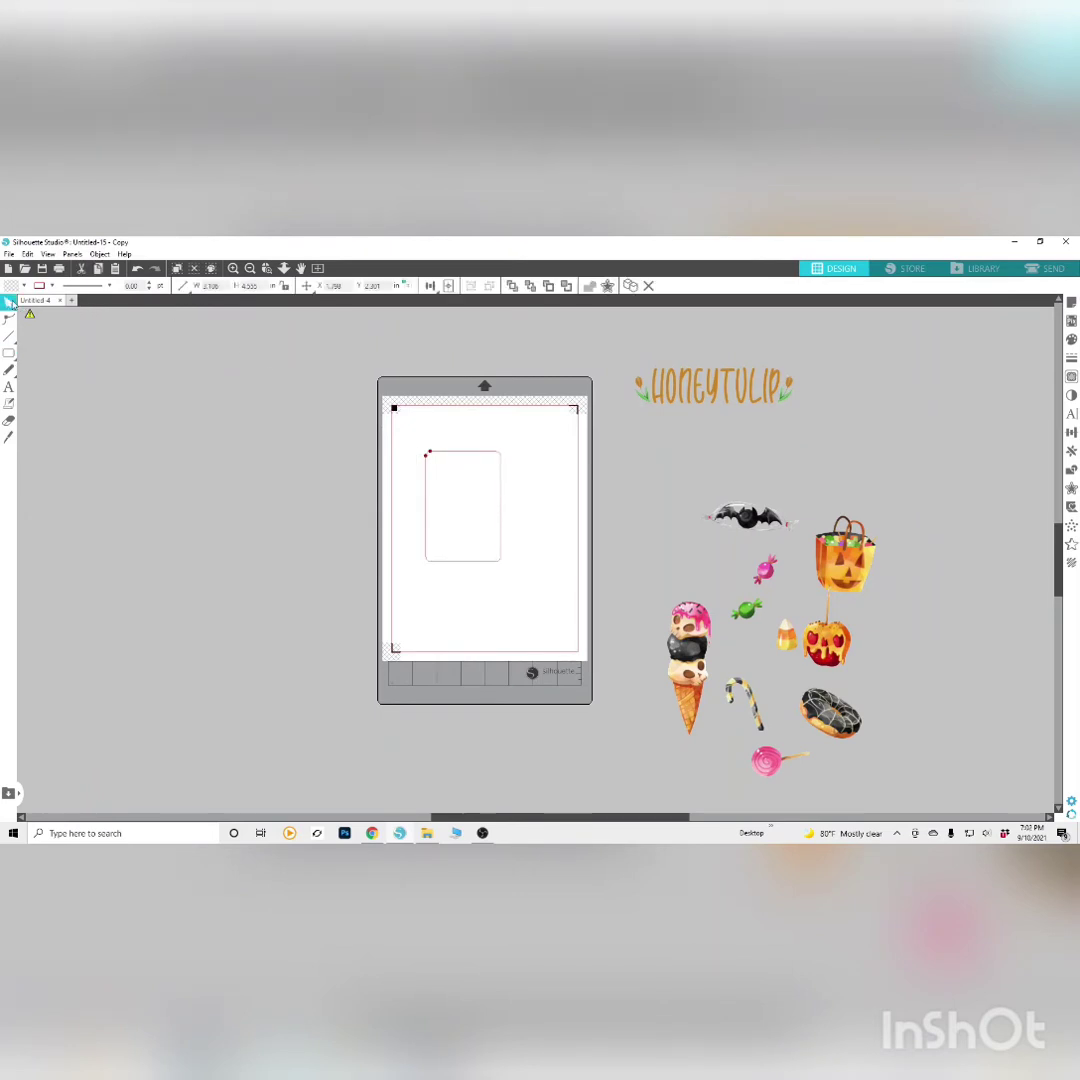
Resize the rounded rectangle to 3.5 in wide and 4.5 in high
{"action": "left_click", "coordinate": [500, 486]}
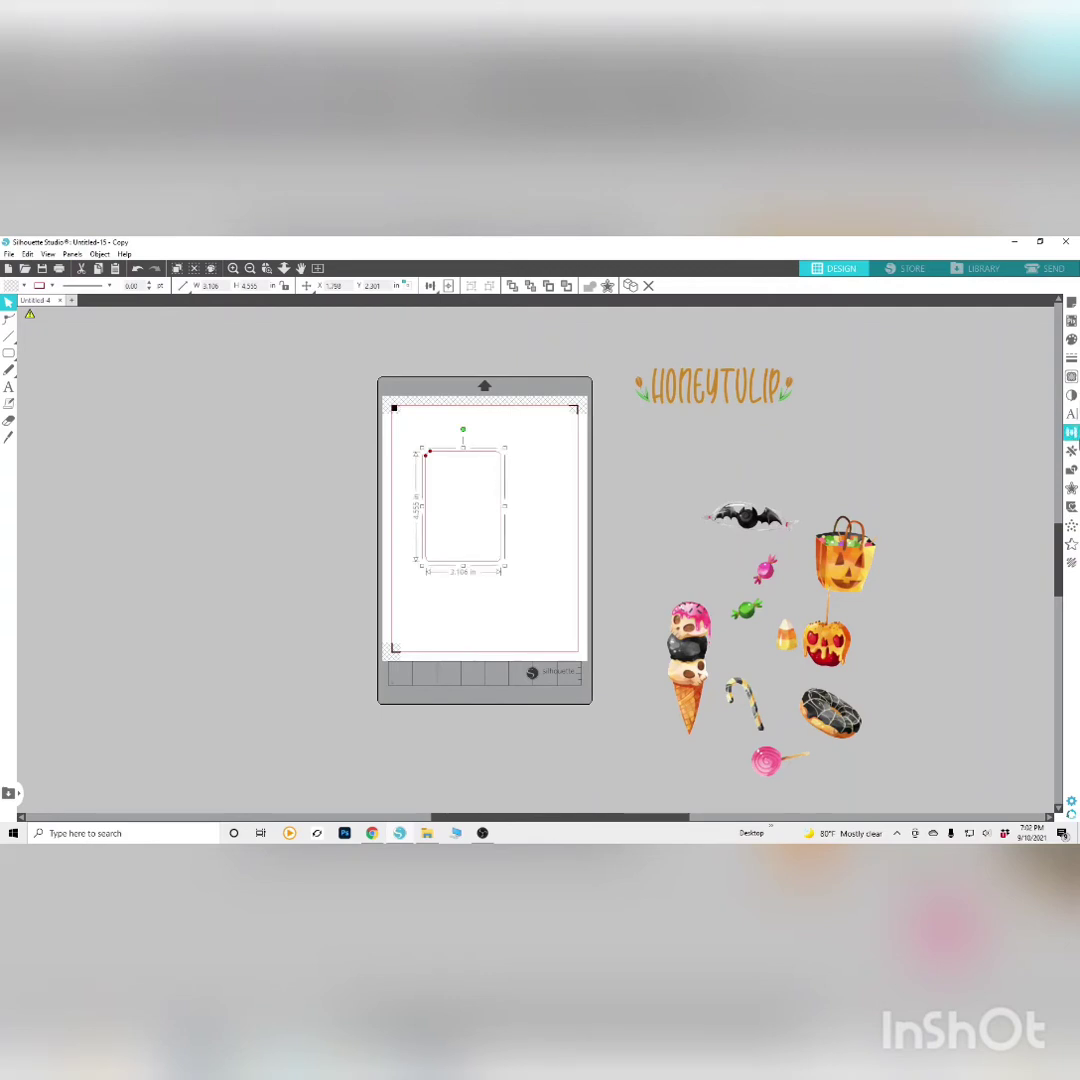
{"action": "left_click", "coordinate": [1071, 432]}
{"action": "left_click", "coordinate": [917, 327]}
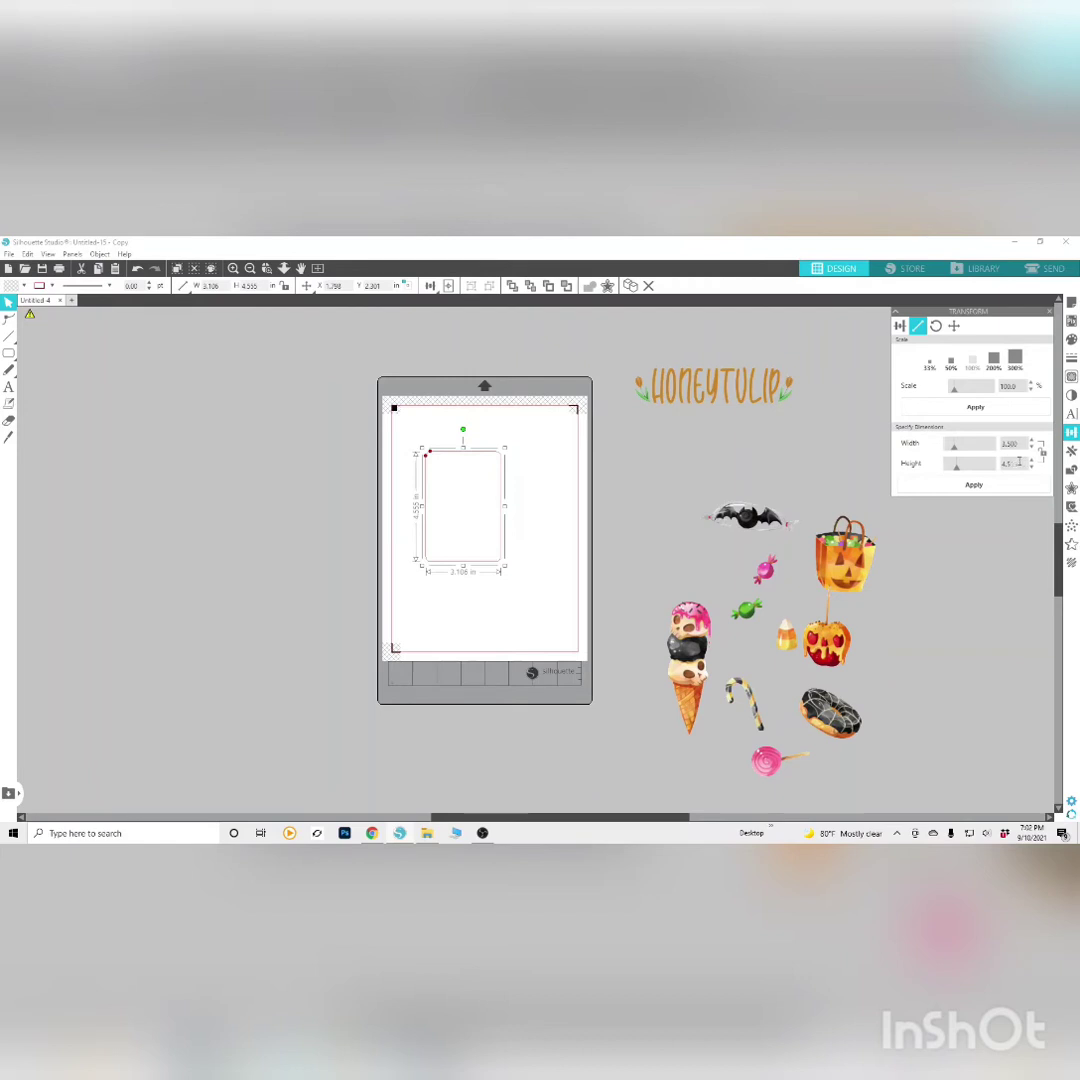
{"action": "key", "text": "Return"}
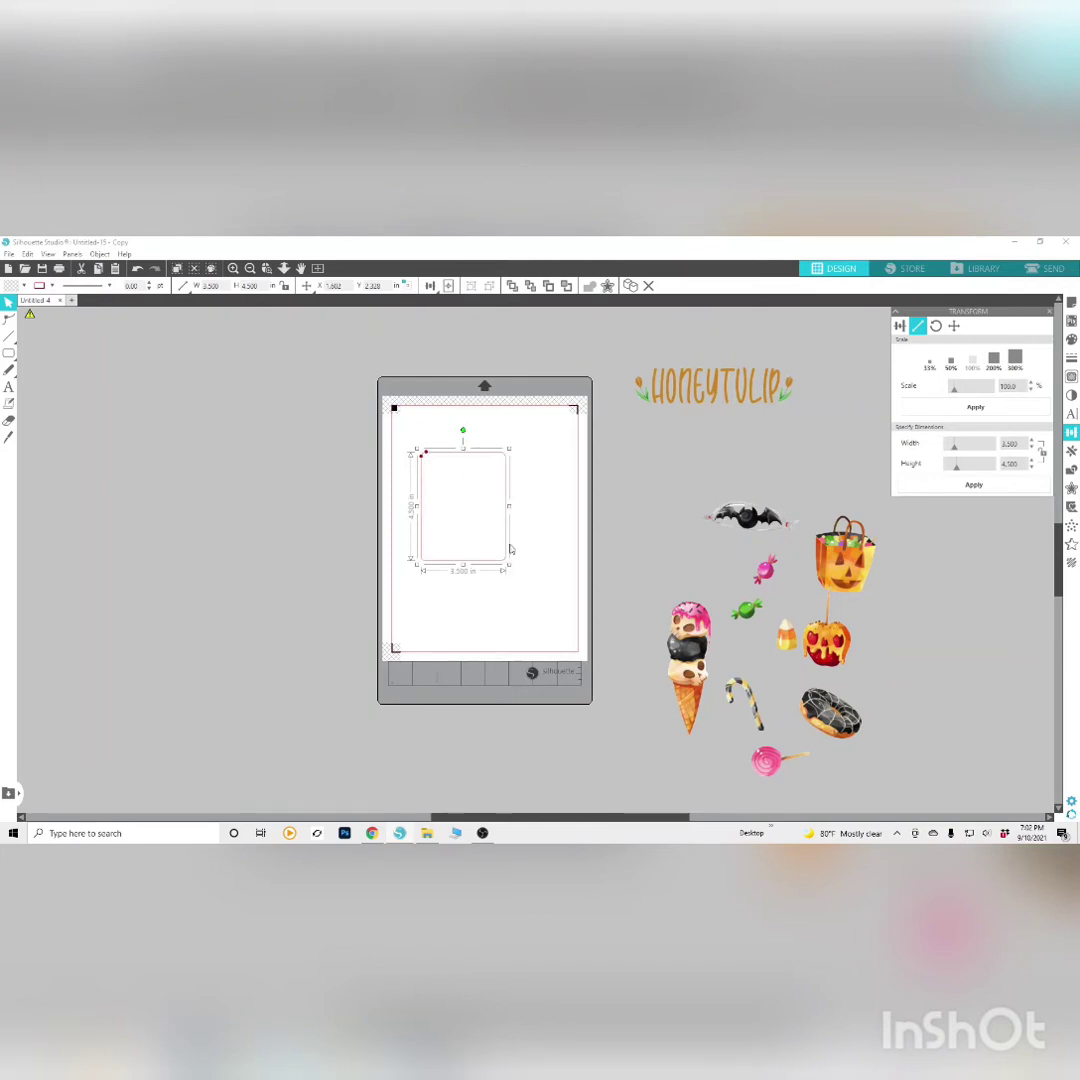
Give the rounded rectangle a dark line colour and move it right, toward the middle of the page
{"action": "left_click", "coordinate": [52, 286]}
{"action": "left_click", "coordinate": [67, 337]}
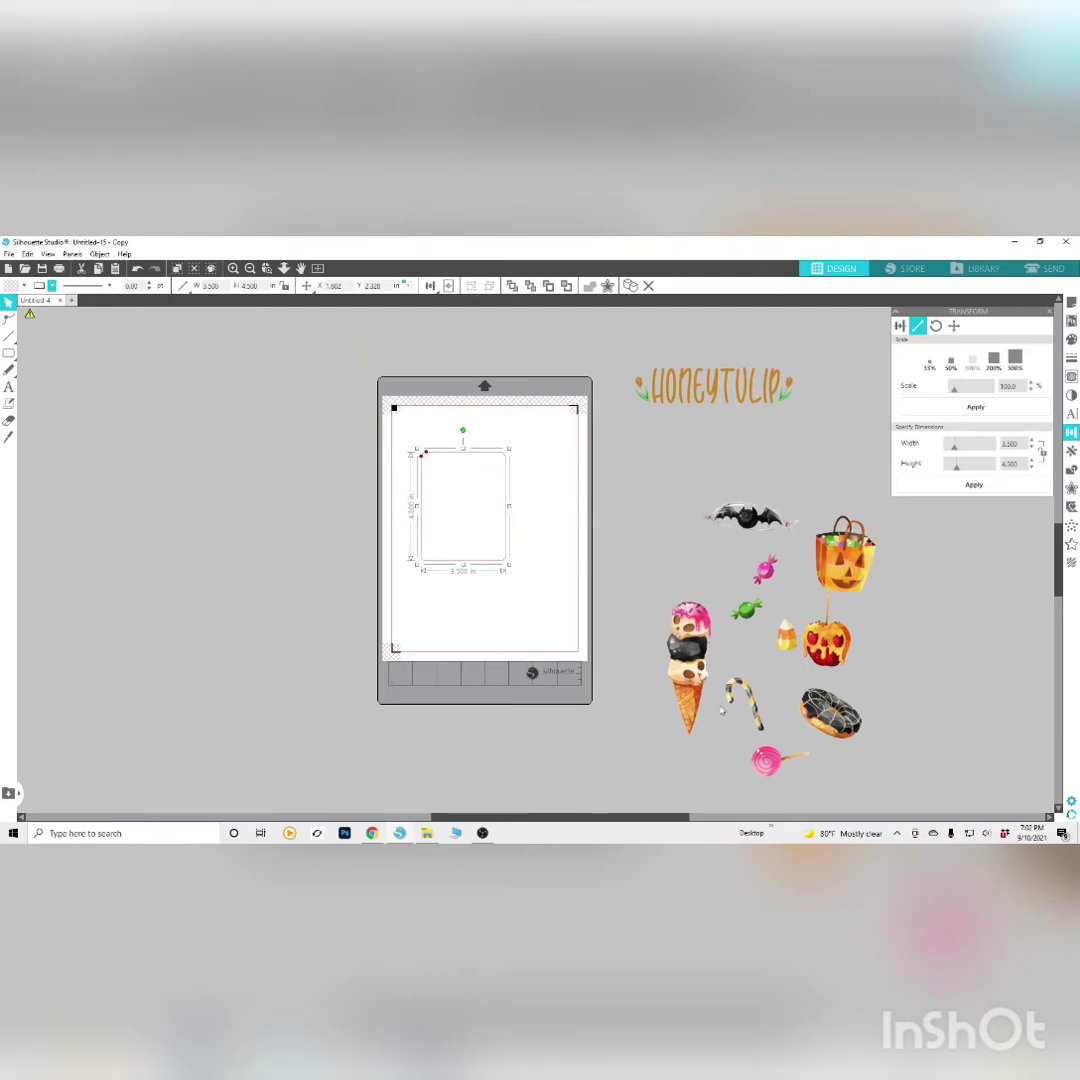
{"action": "left_click", "coordinate": [537, 450]}
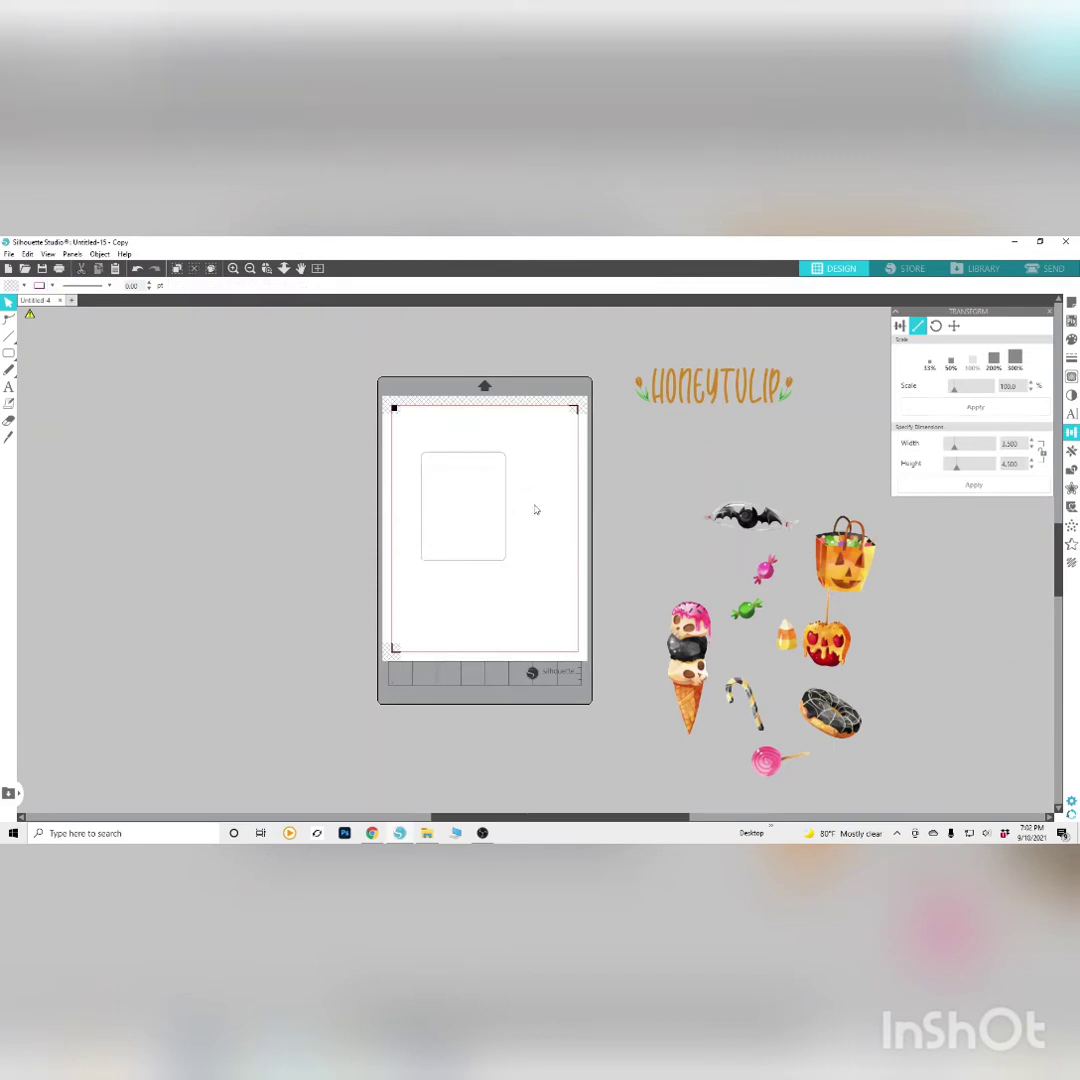
{"action": "left_click", "coordinate": [233, 269]}
{"action": "left_click_drag", "start_coordinate": [414, 406], "coordinate": [466, 408]}
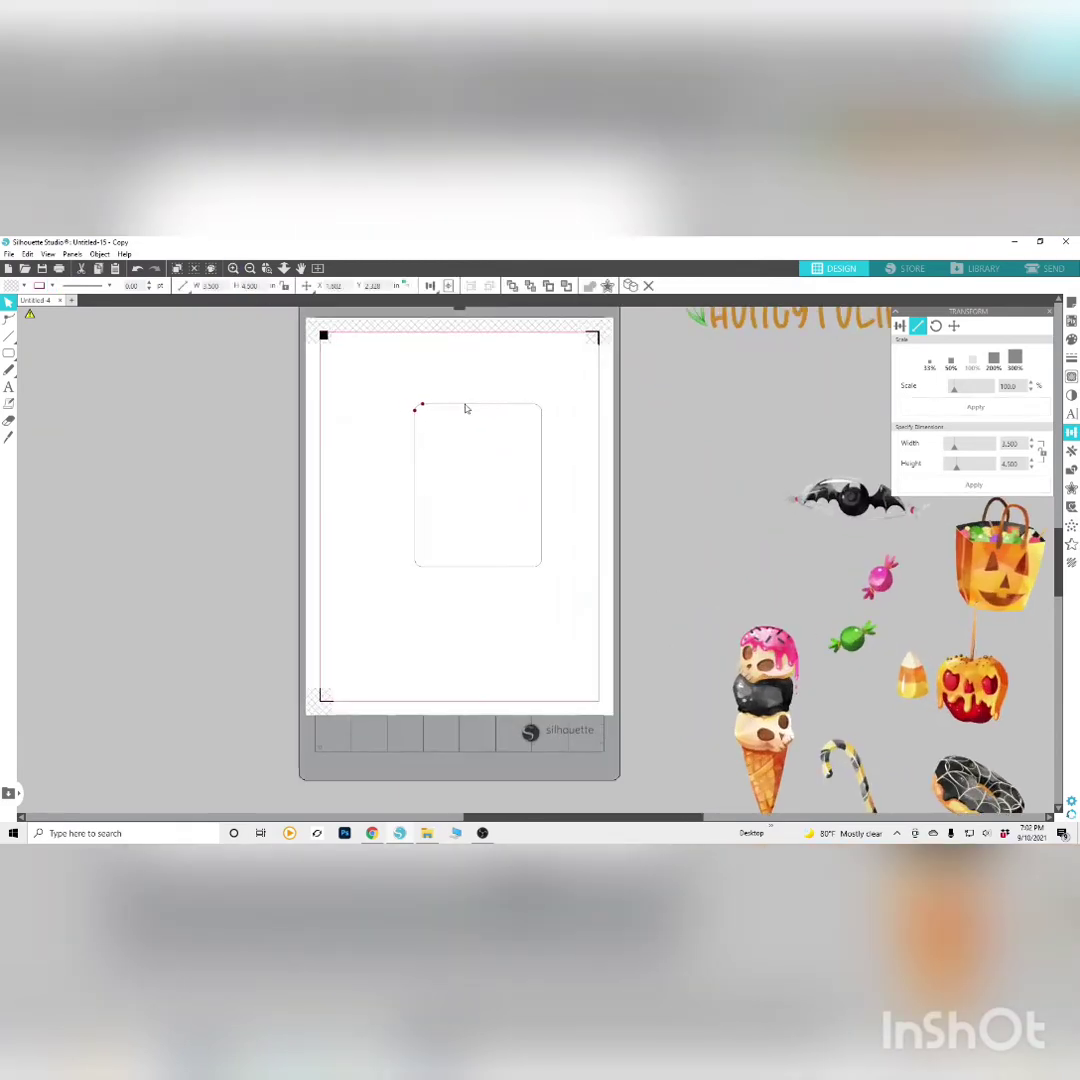
{"action": "left_click", "coordinate": [463, 410]}
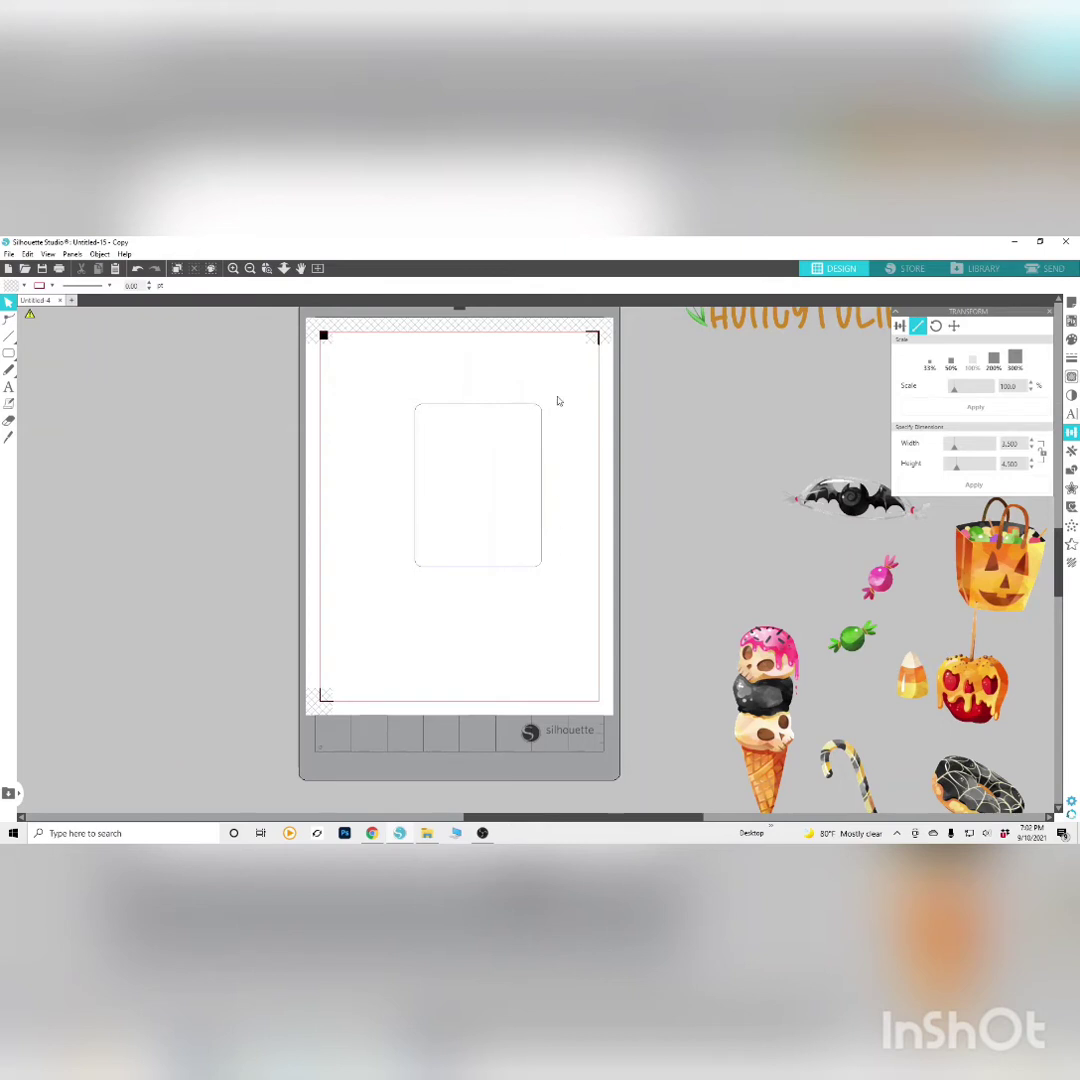
Create an outward offset of the rounded rectangle with rounded corners at a distance of 0.065 in
{"action": "left_click", "coordinate": [1071, 488]}
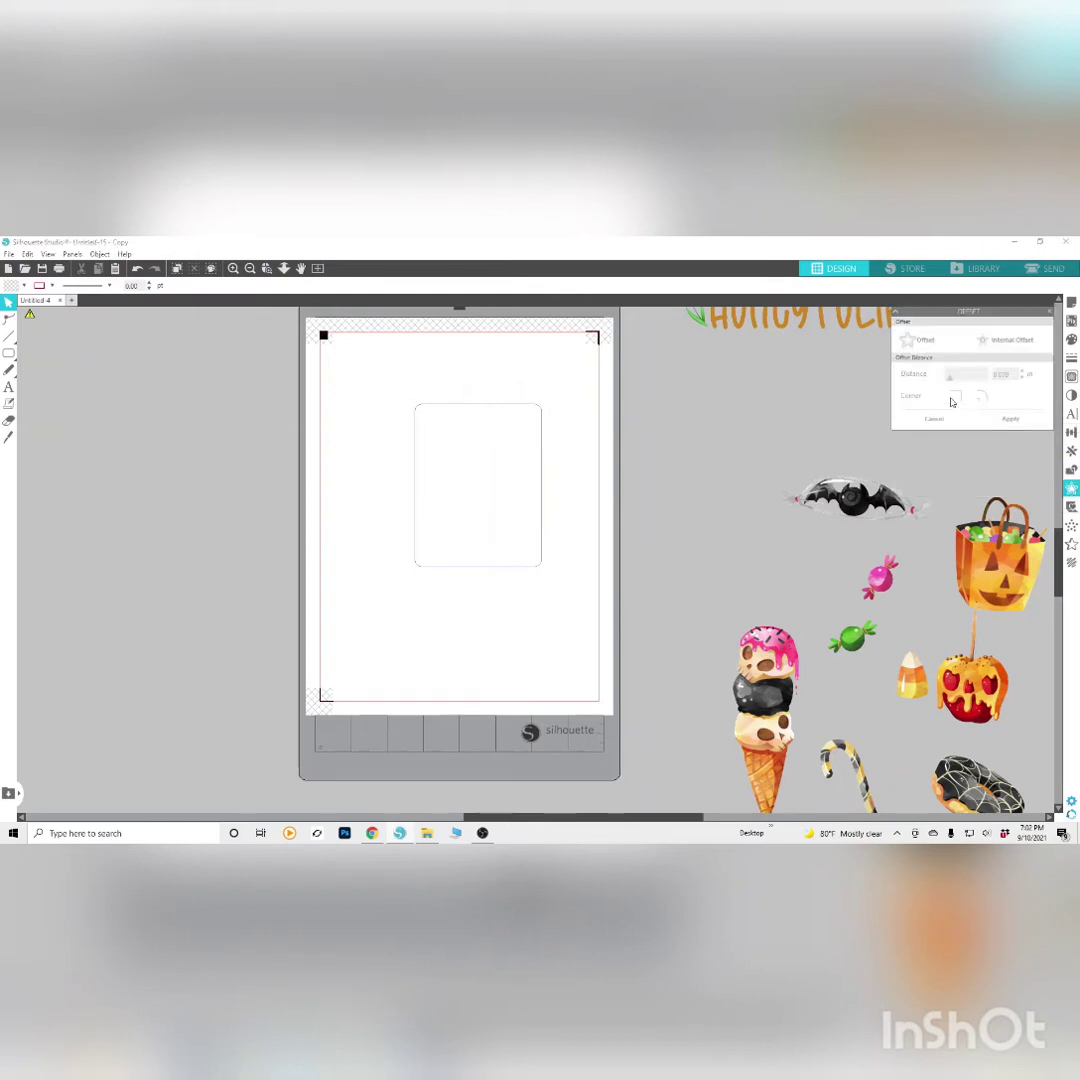
{"action": "left_click", "coordinate": [541, 439]}
{"action": "left_click", "coordinate": [907, 342]}
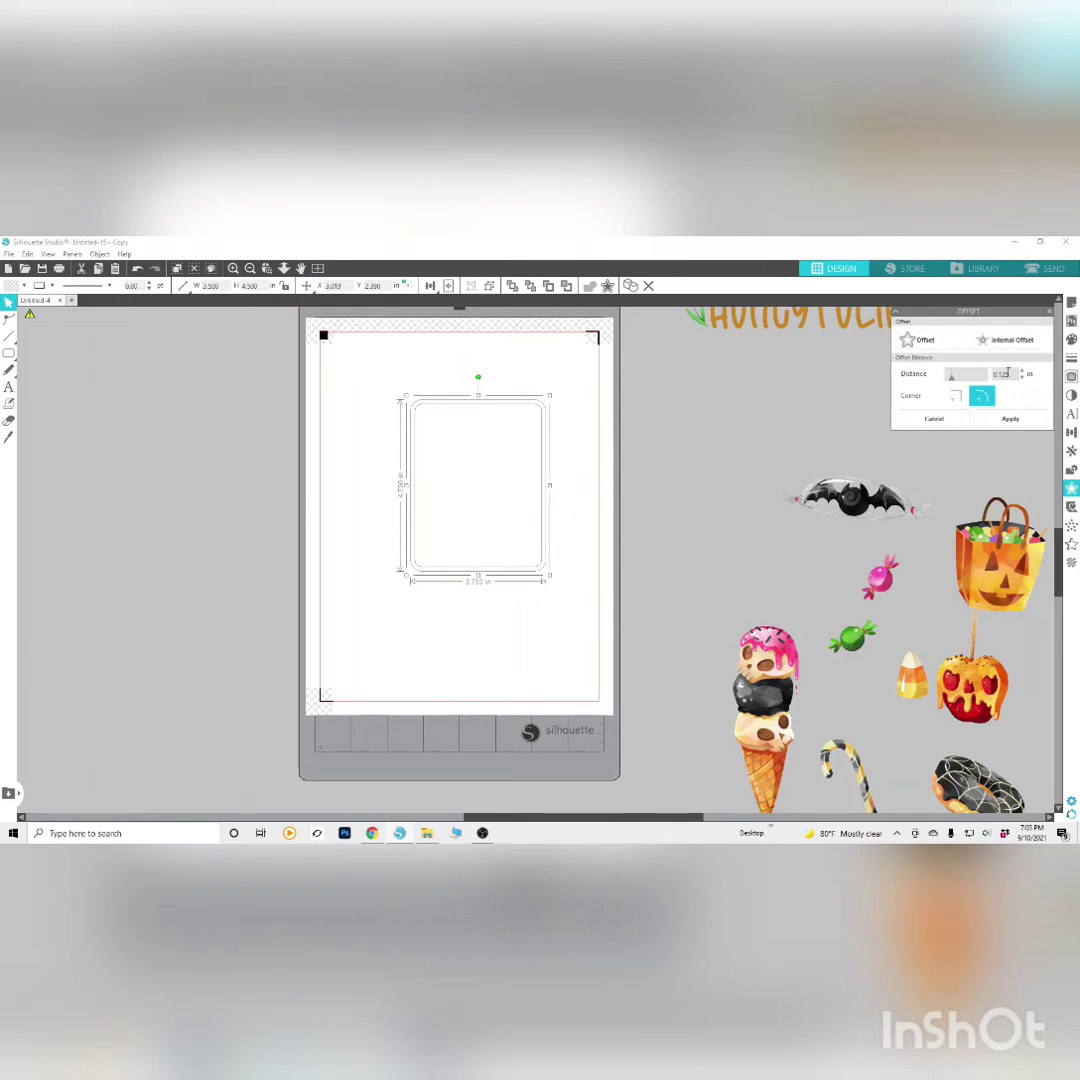
{"action": "left_click", "coordinate": [1022, 378]}
{"action": "left_click", "coordinate": [1022, 378]}
{"action": "left_click", "coordinate": [1022, 378]}
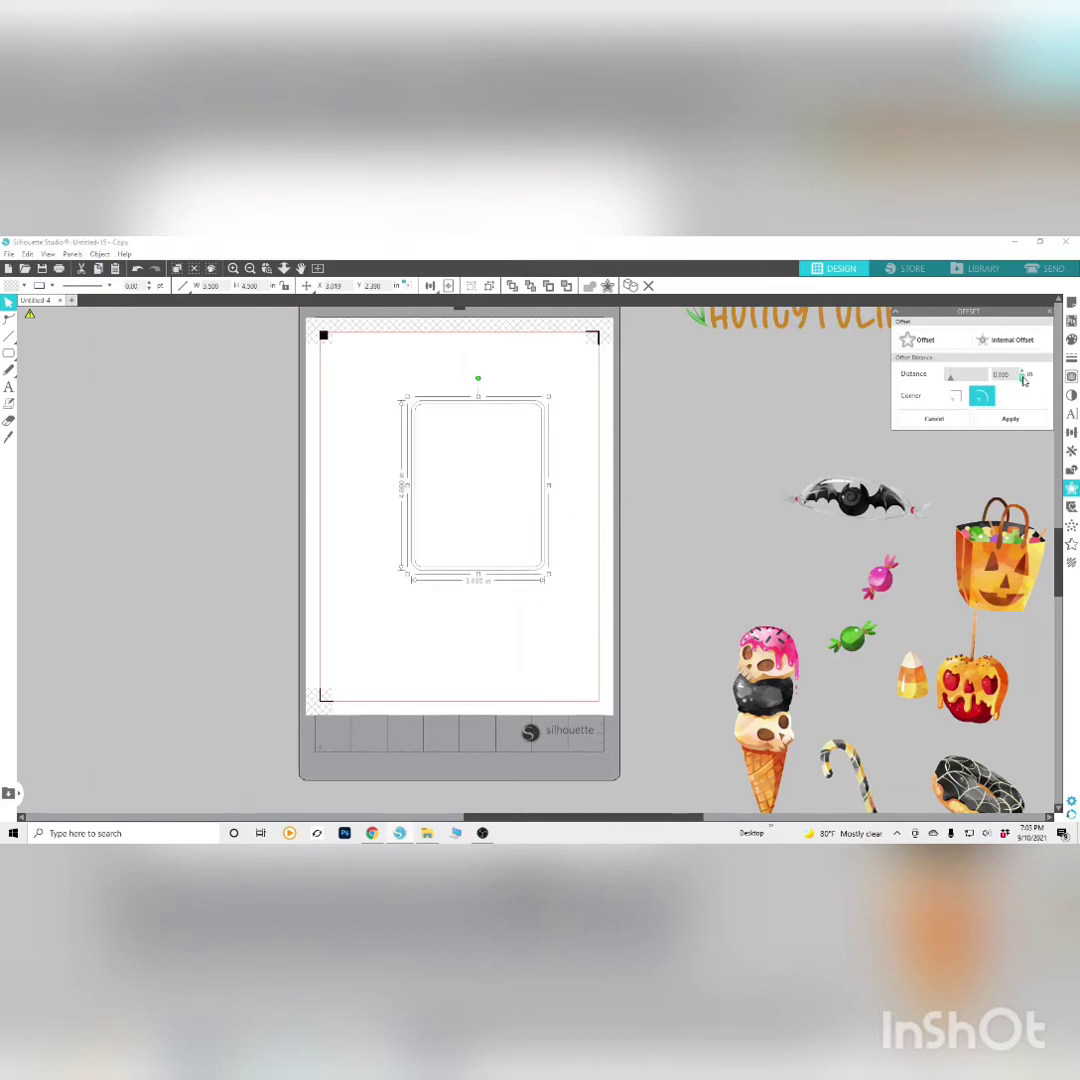
{"action": "left_click", "coordinate": [1022, 377]}
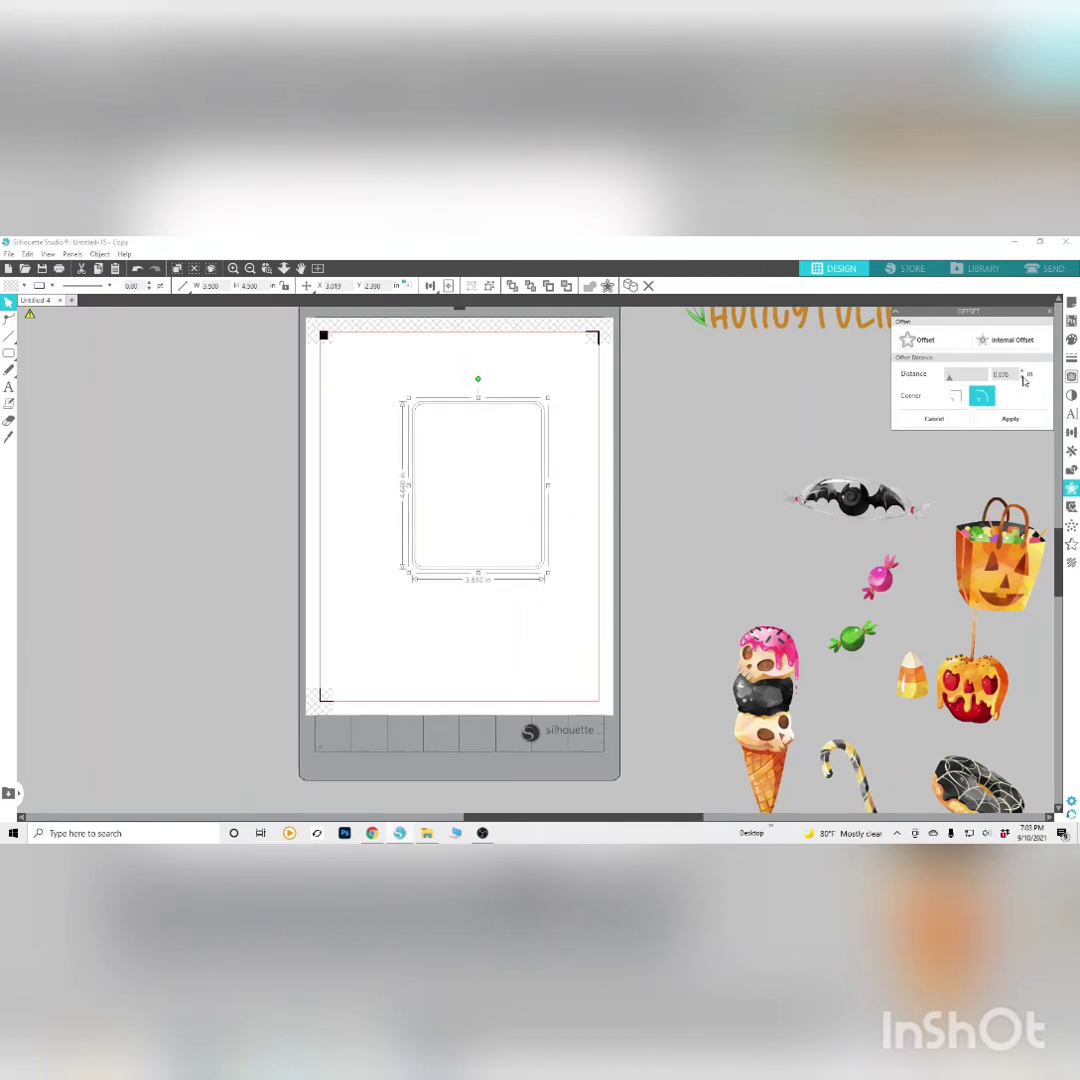
{"action": "left_click", "coordinate": [1022, 377]}
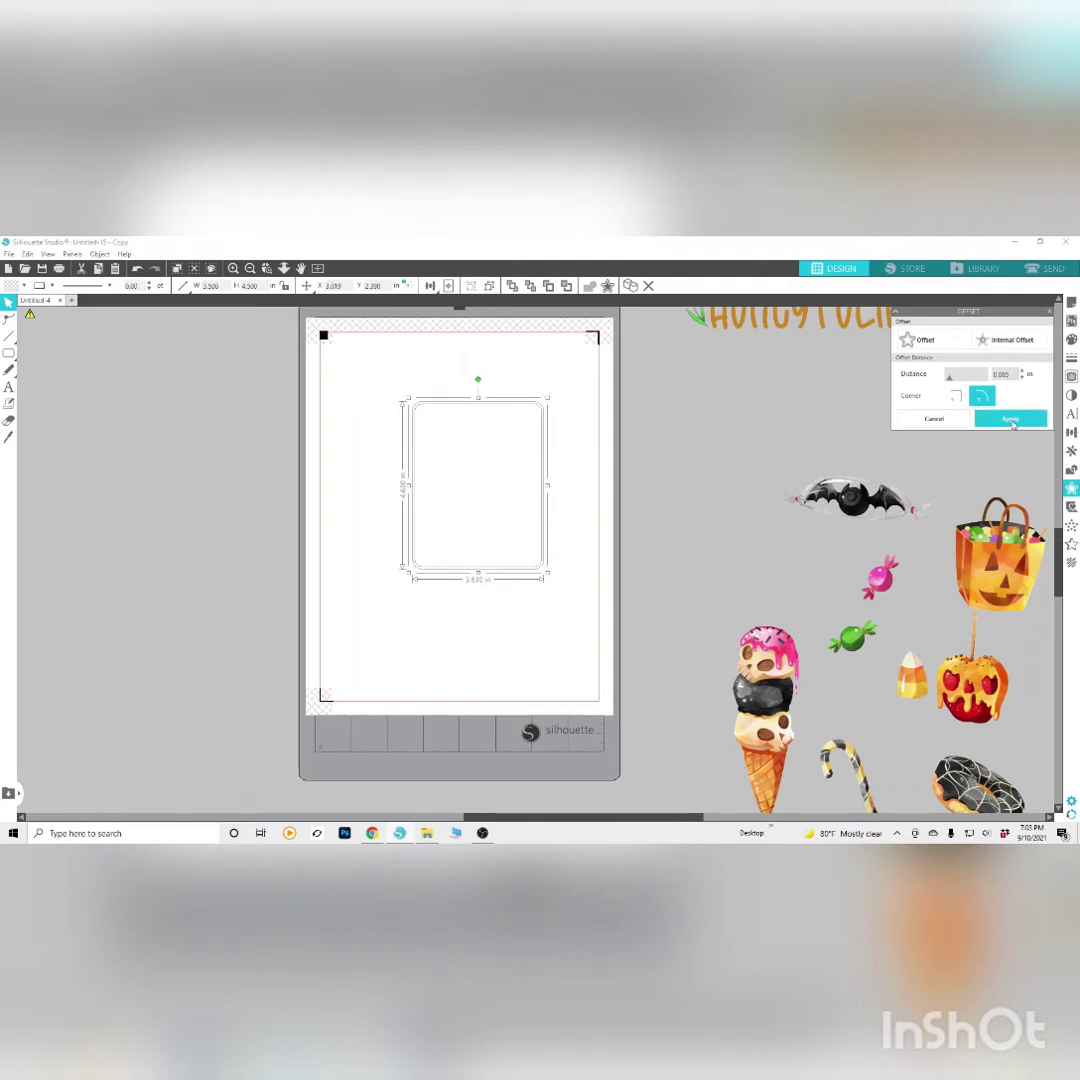
{"action": "left_click", "coordinate": [1011, 420]}
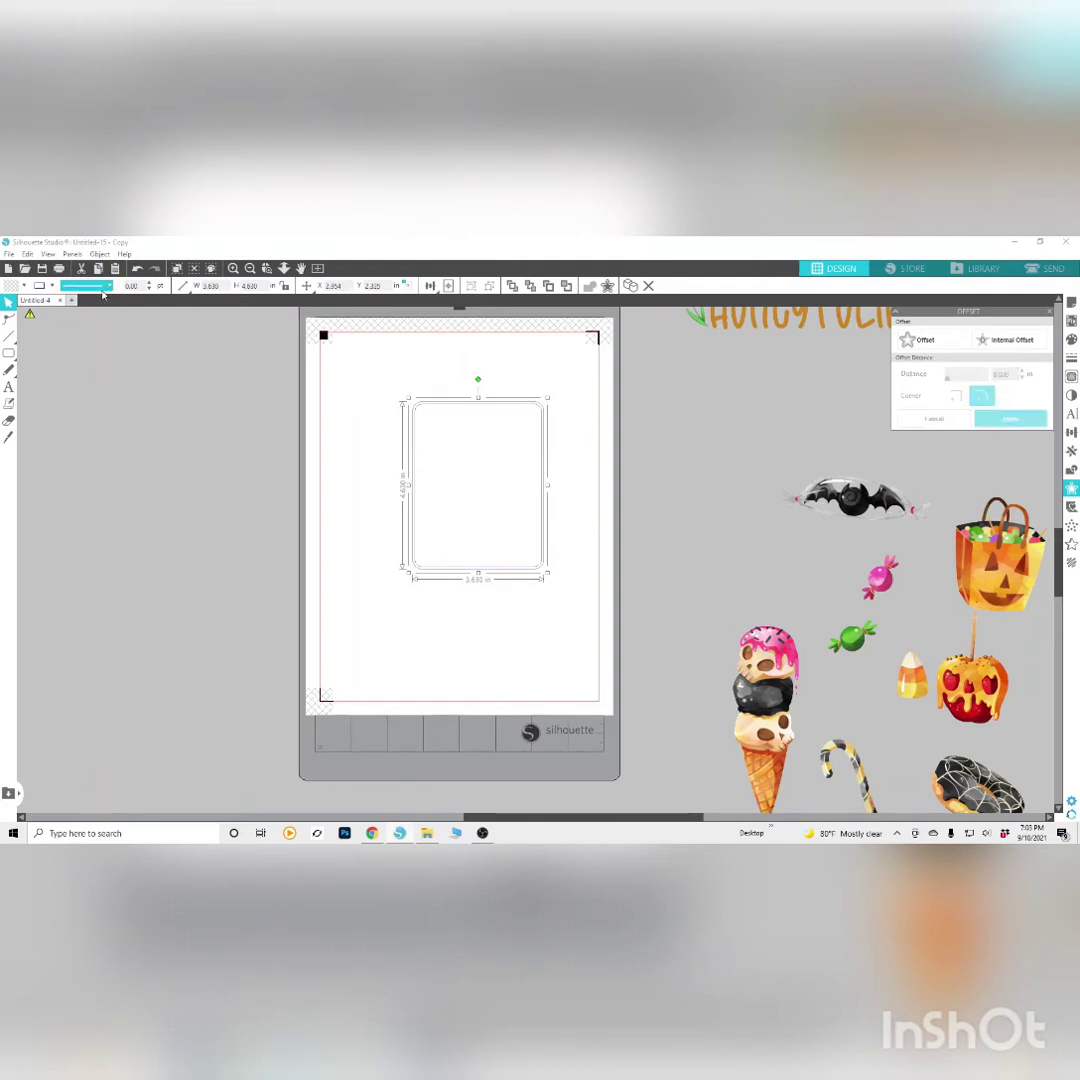
Fill the outer offset rounded rectangle with the Vaporwave Grid pattern image from the tutorial folder
{"action": "left_click", "coordinate": [233, 268]}
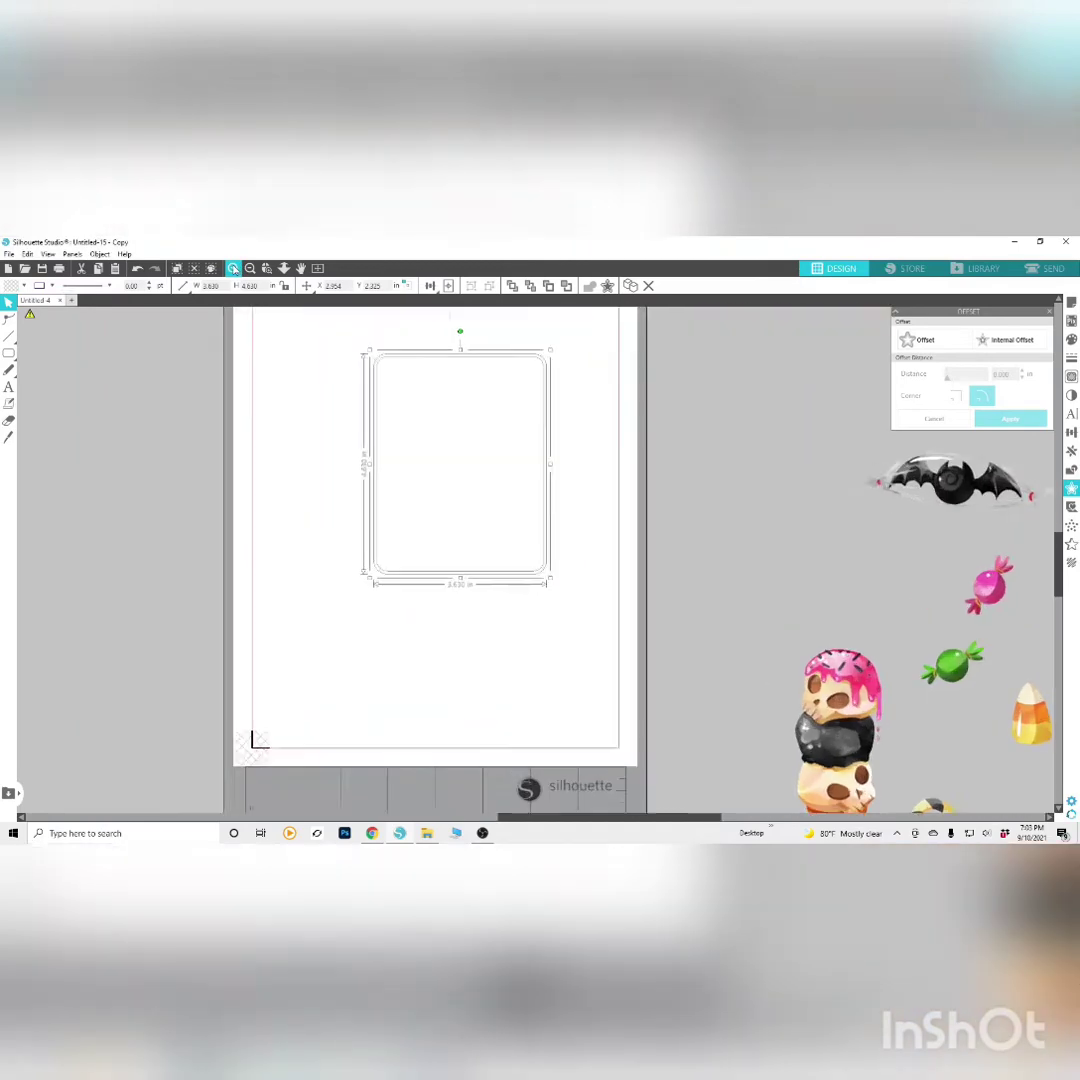
{"action": "left_click", "coordinate": [233, 268]}
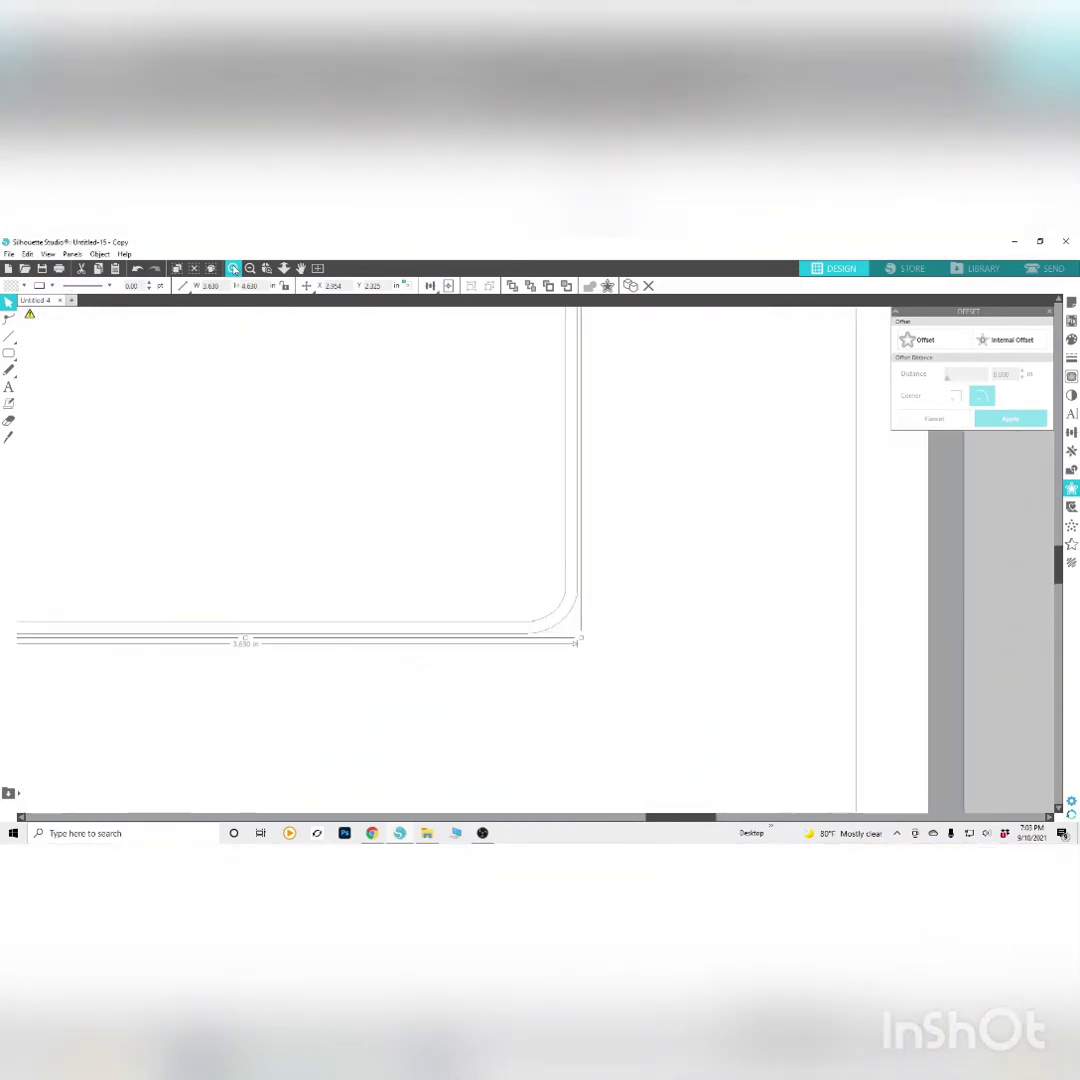
{"action": "left_click", "coordinate": [233, 268]}
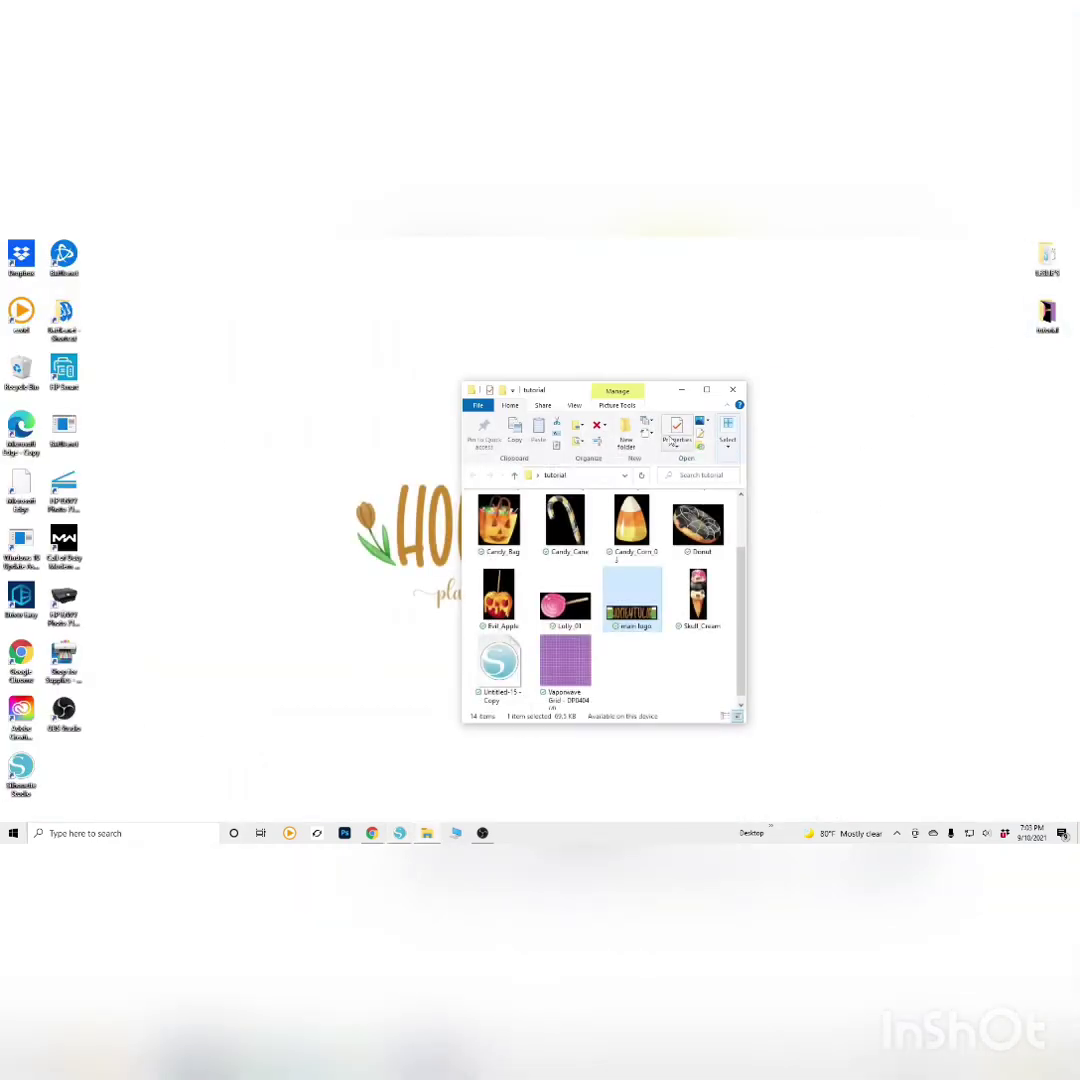
{"action": "left_click", "coordinate": [683, 391]}
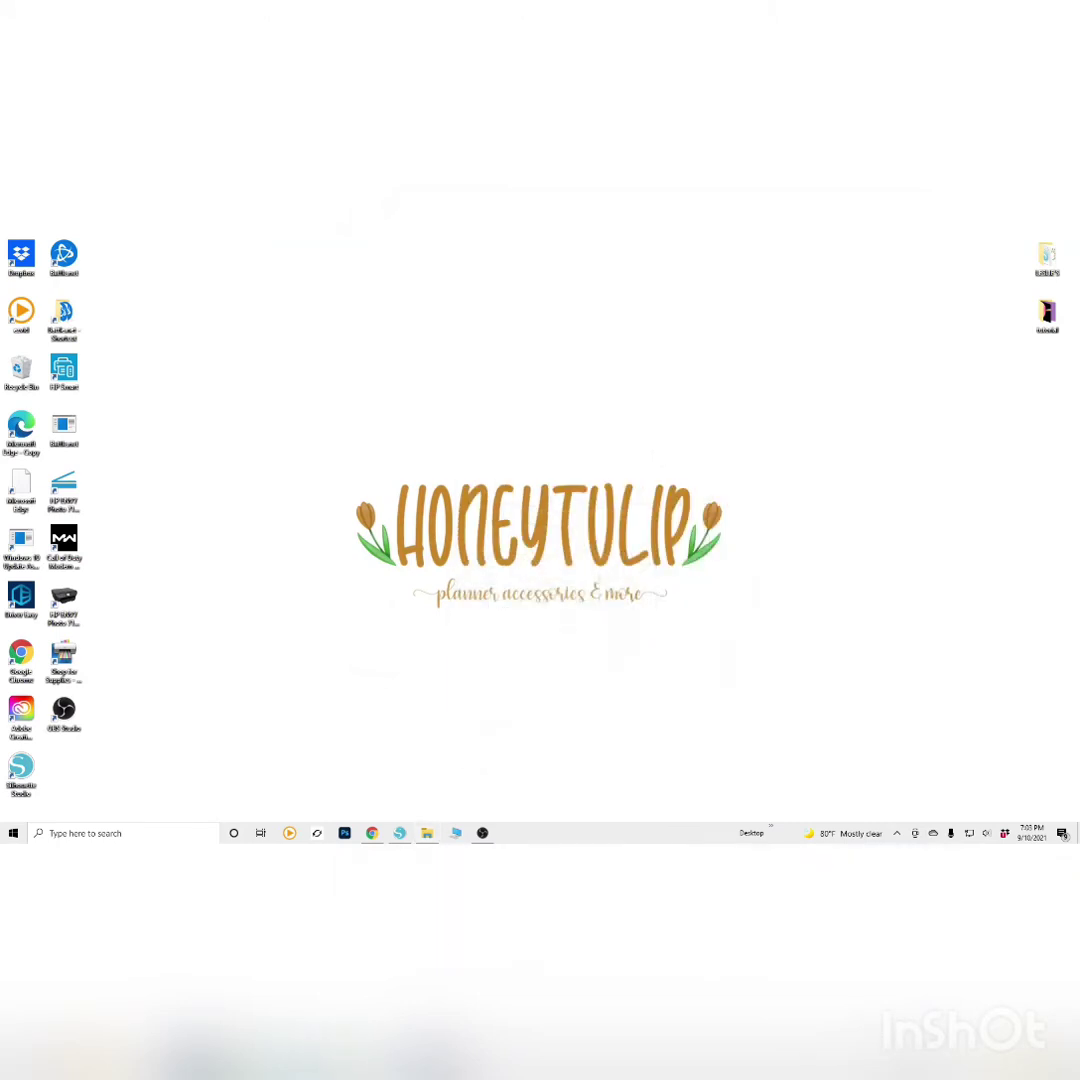
{"action": "left_click", "coordinate": [403, 836]}
{"action": "left_click", "coordinate": [427, 833]}
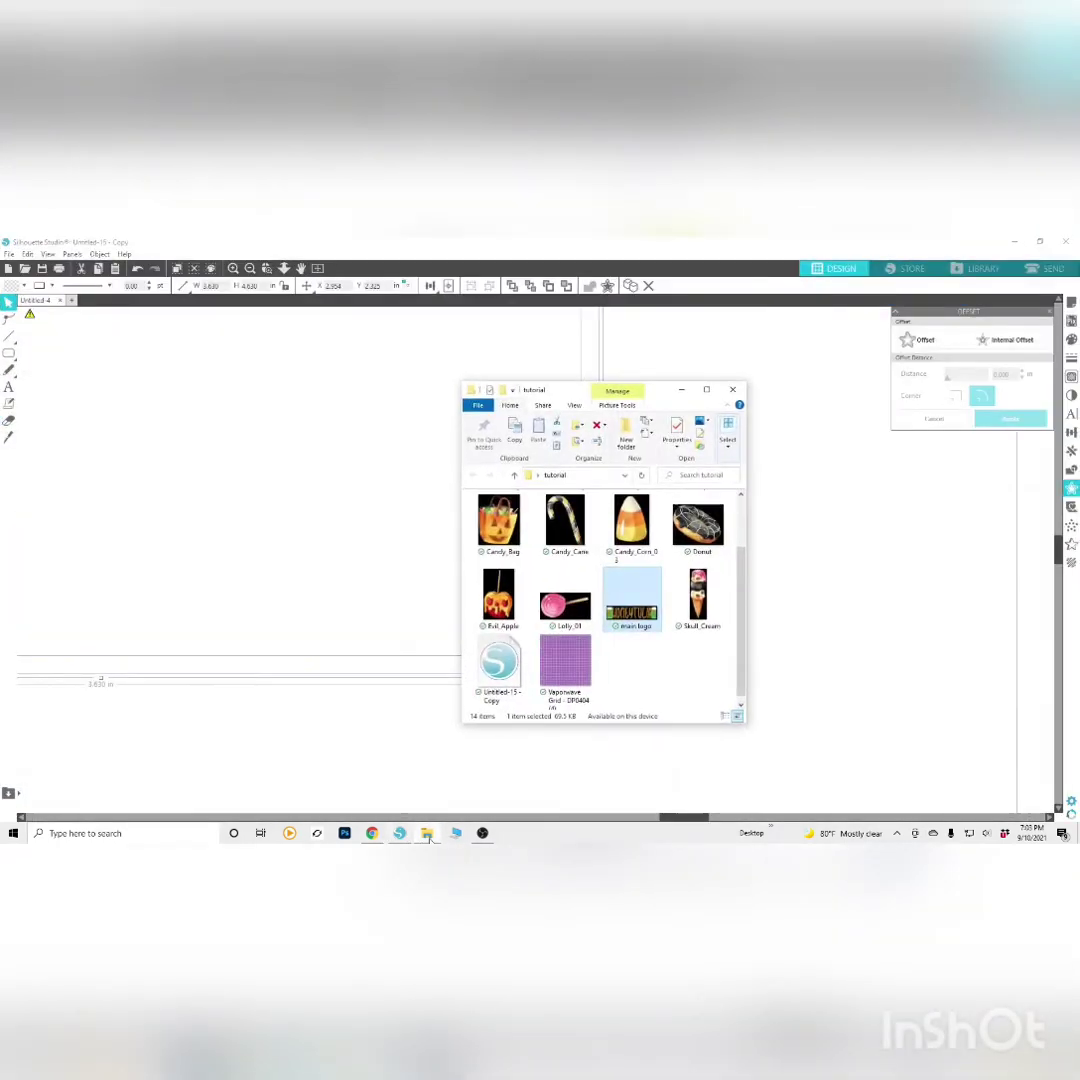
{"action": "left_click_drag", "start_coordinate": [562, 390], "coordinate": [739, 376]}
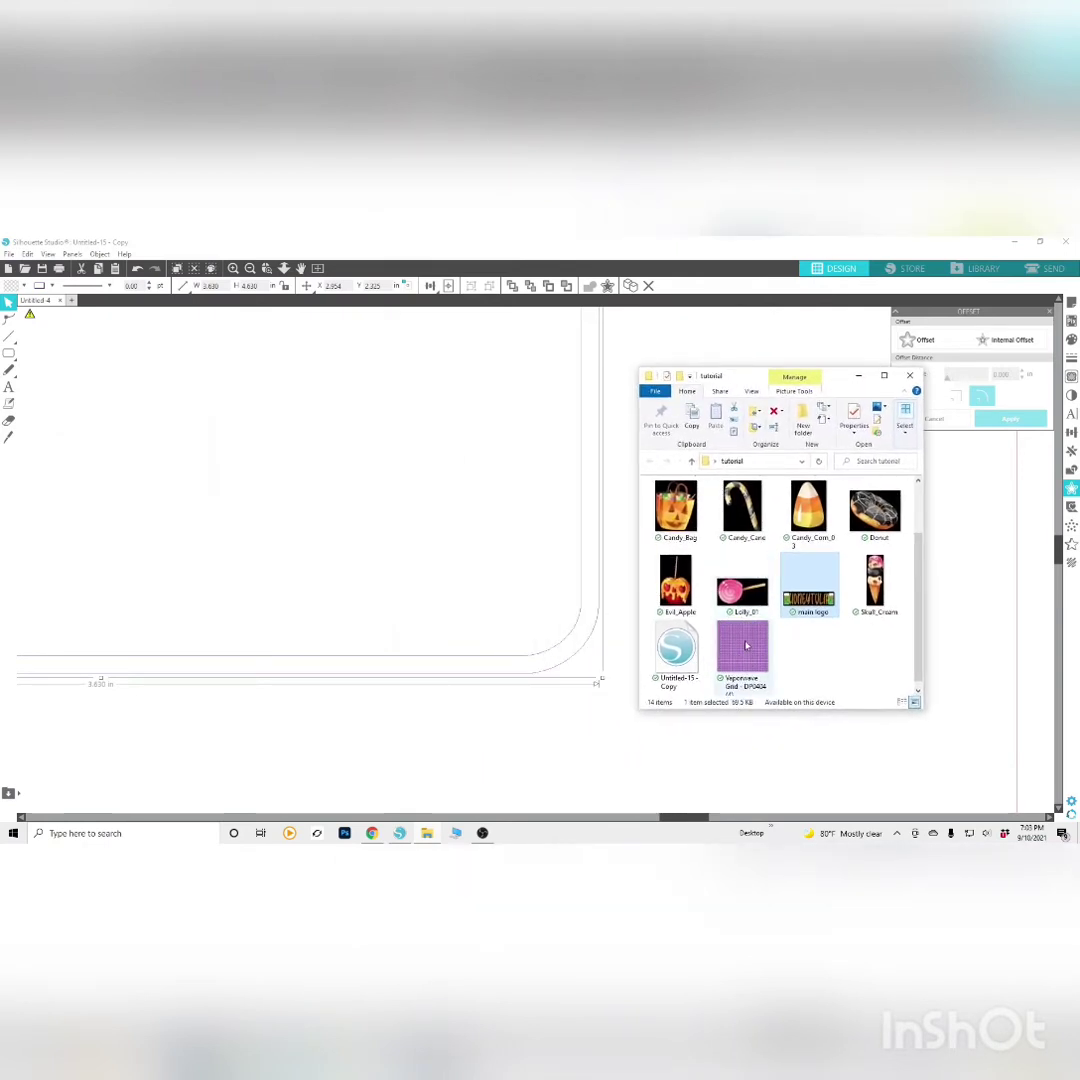
{"action": "left_click_drag", "start_coordinate": [745, 646], "coordinate": [578, 664]}
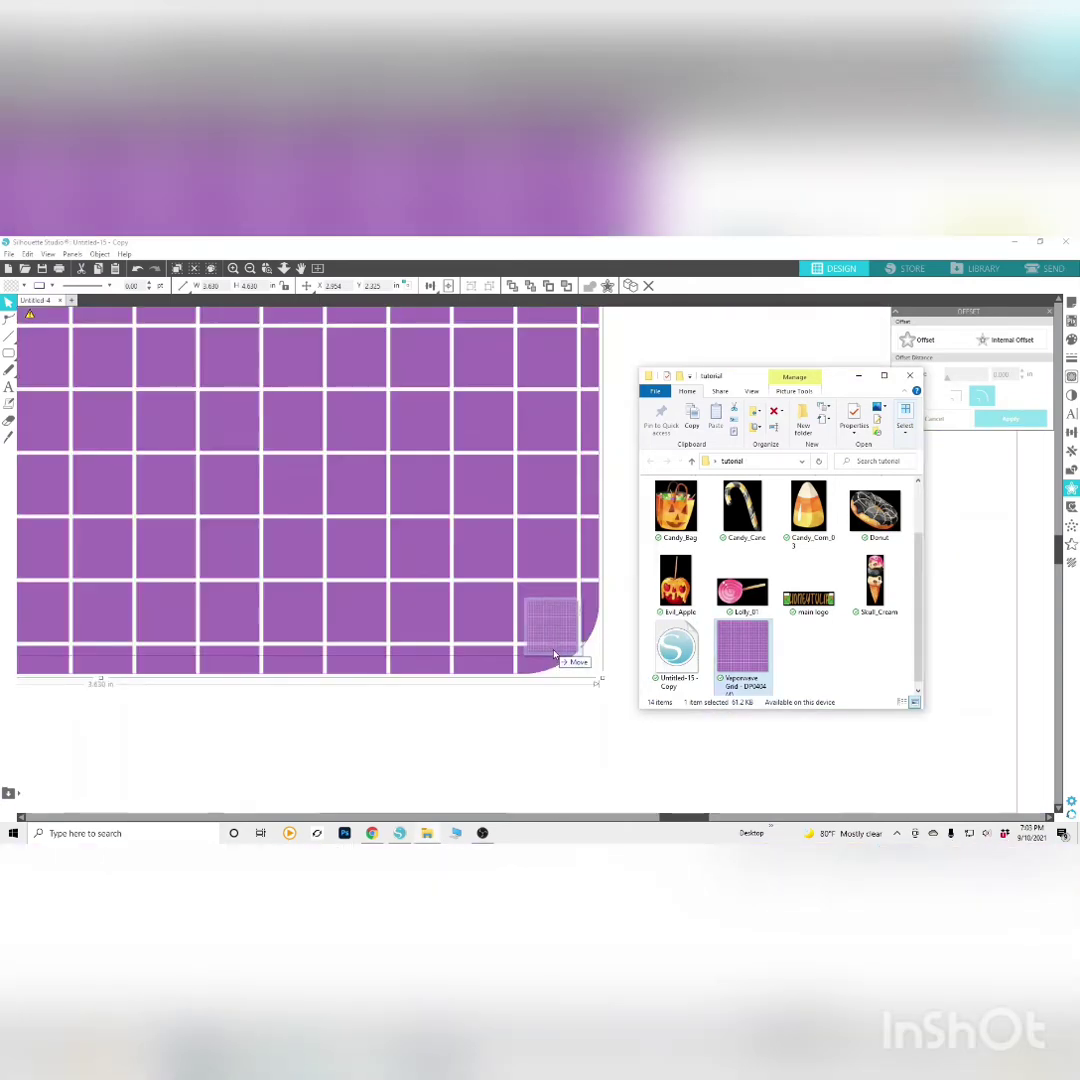
{"action": "mouse_move", "coordinate": [555, 657]}
{"action": "left_mouse_down"}
{"action": "mouse_move", "coordinate": [527, 622]}
{"action": "mouse_move", "coordinate": [568, 656]}
{"action": "left_mouse_up"}
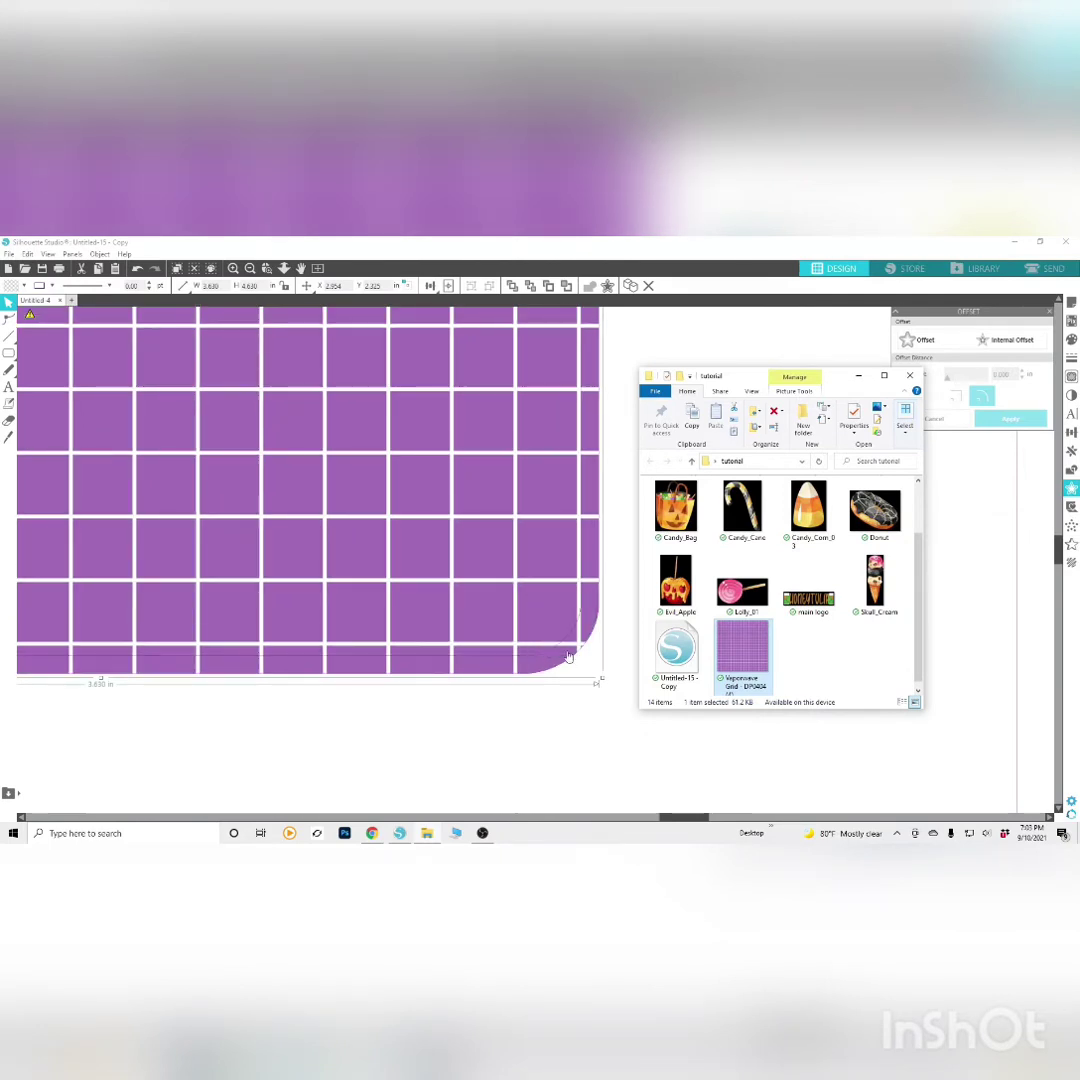
{"action": "left_click", "coordinate": [860, 378]}
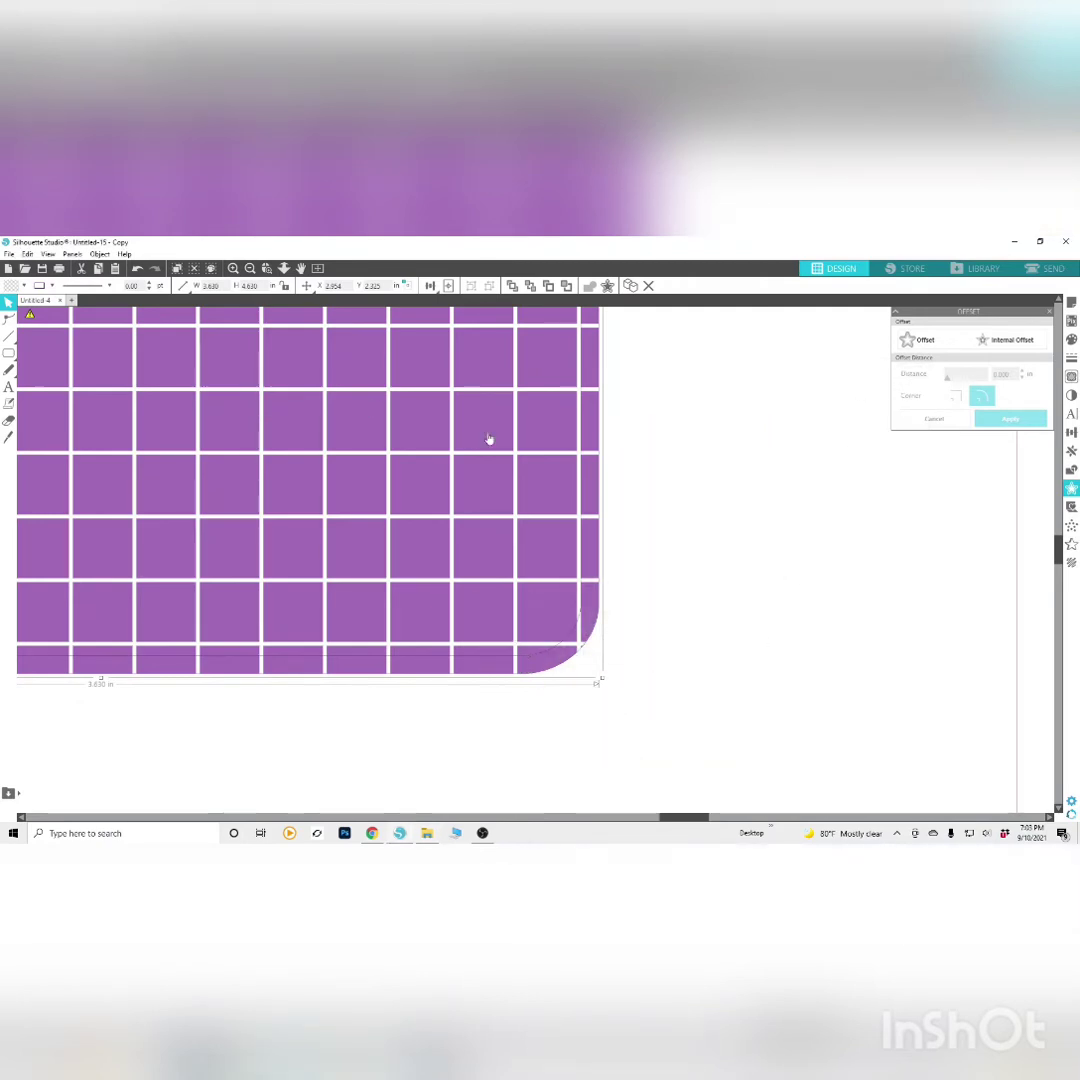
Give the inner 3.5 × 4.5 in rounded rectangle a yellow line colour
{"action": "left_click", "coordinate": [543, 658]}
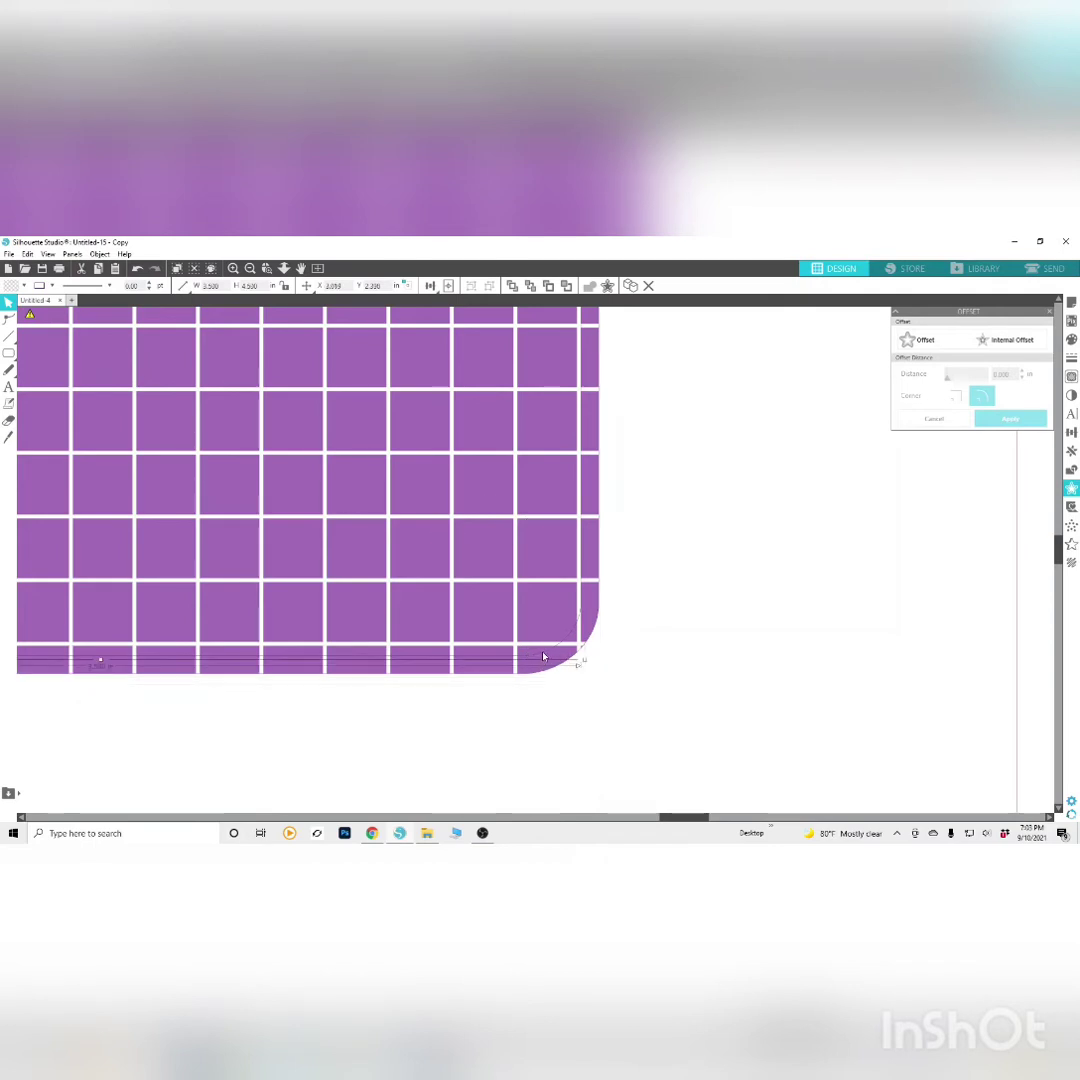
{"action": "left_click", "coordinate": [52, 287]}
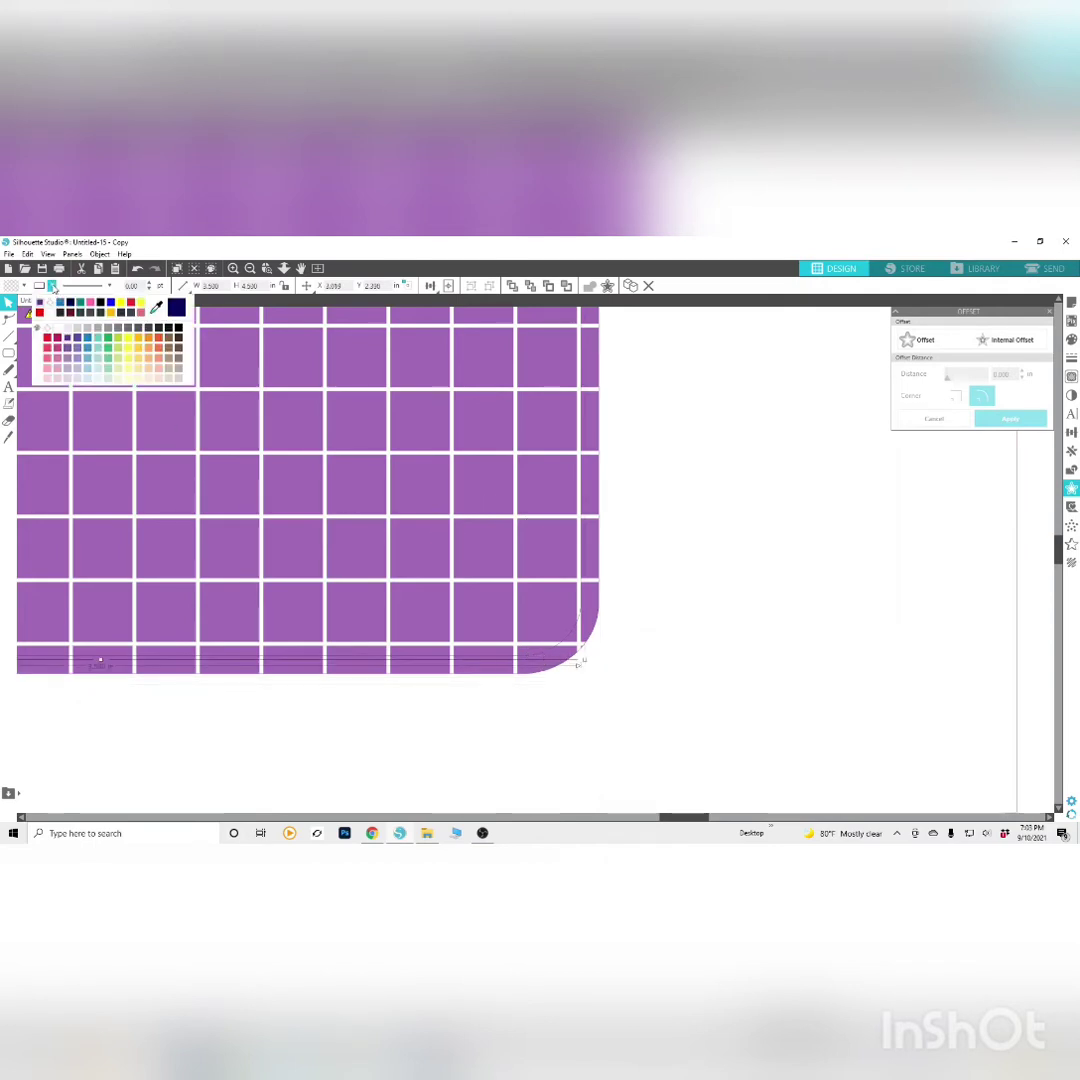
{"action": "left_click", "coordinate": [129, 343]}
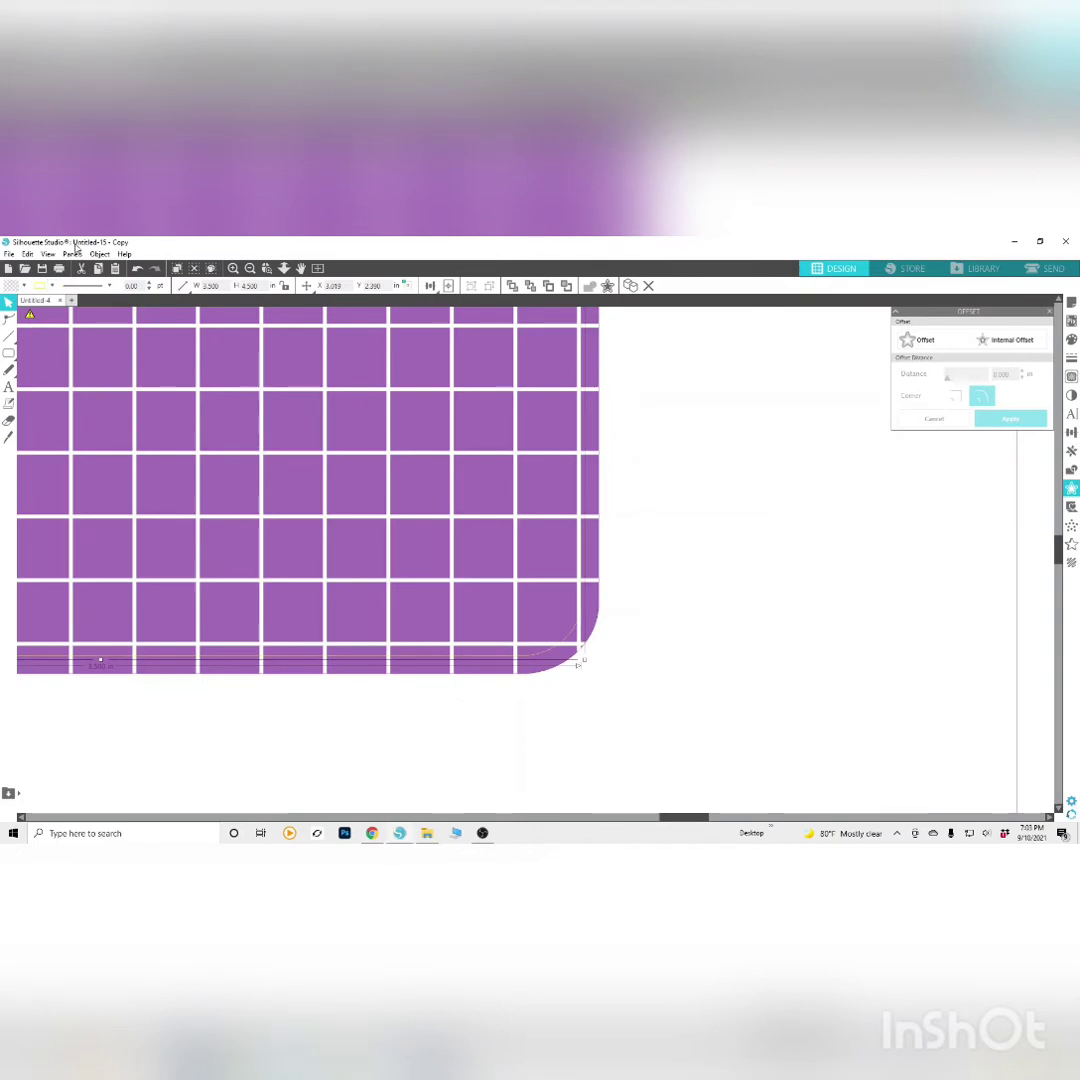
Group the inner rounded rectangle with its purple grid border and move the group slightly left, toward the page's horizontal centre
{"action": "left_click", "coordinate": [250, 269]}
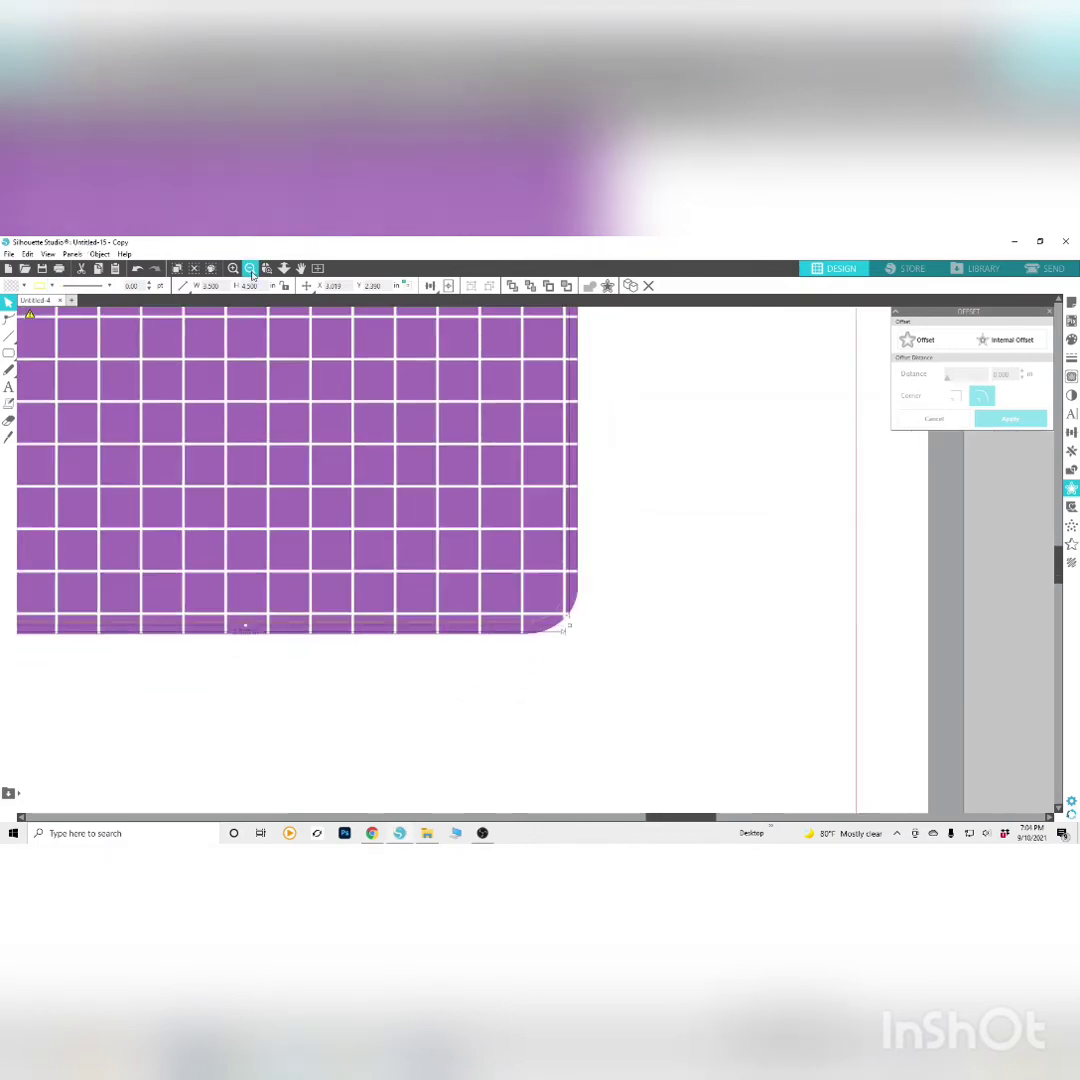
{"action": "left_click", "coordinate": [250, 269]}
{"action": "left_click", "coordinate": [251, 271]}
{"action": "left_click", "coordinate": [251, 271]}
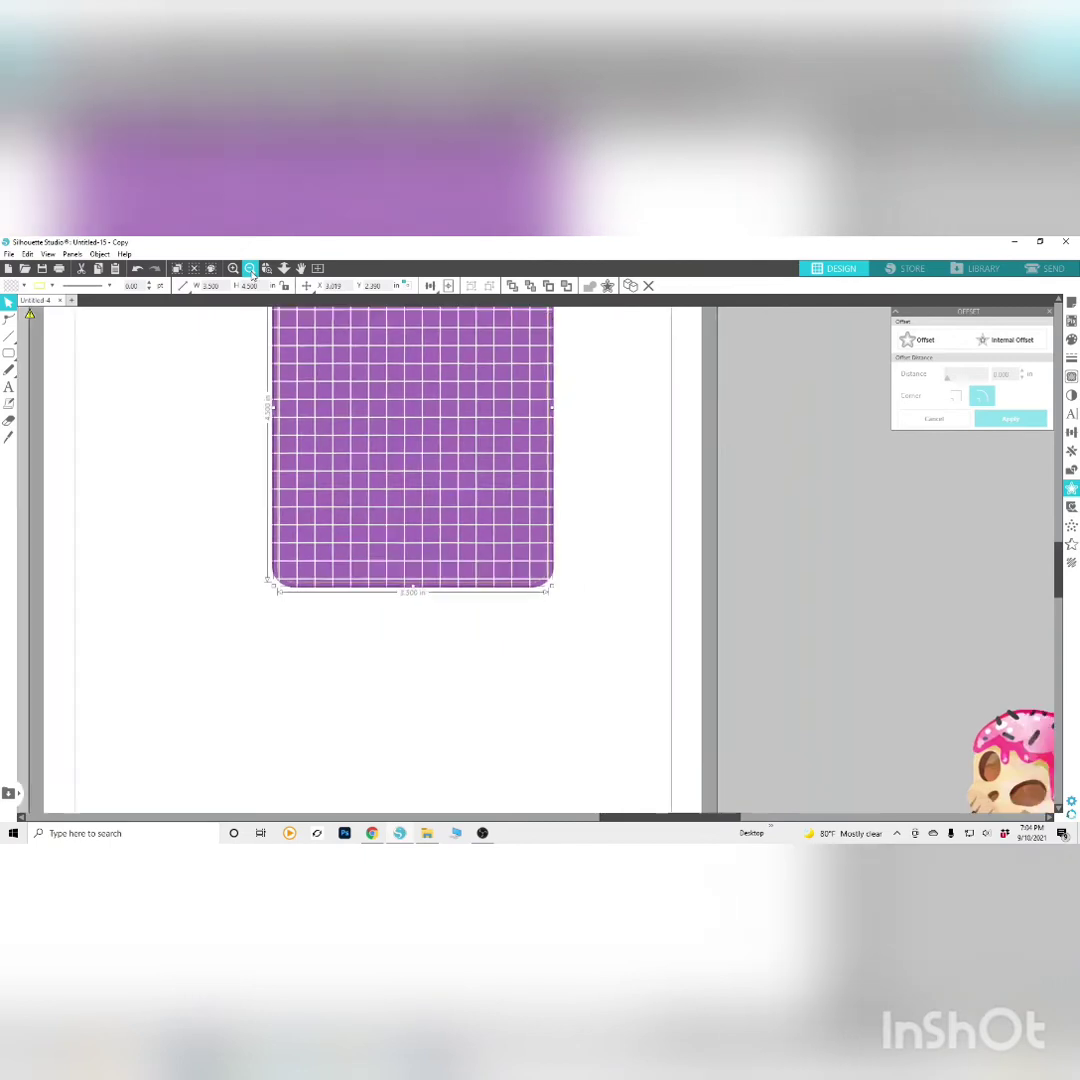
{"action": "left_click", "coordinate": [576, 607]}
{"action": "scroll", "coordinate": [542, 632], "scroll_direction": "up", "scroll_amount": 1}
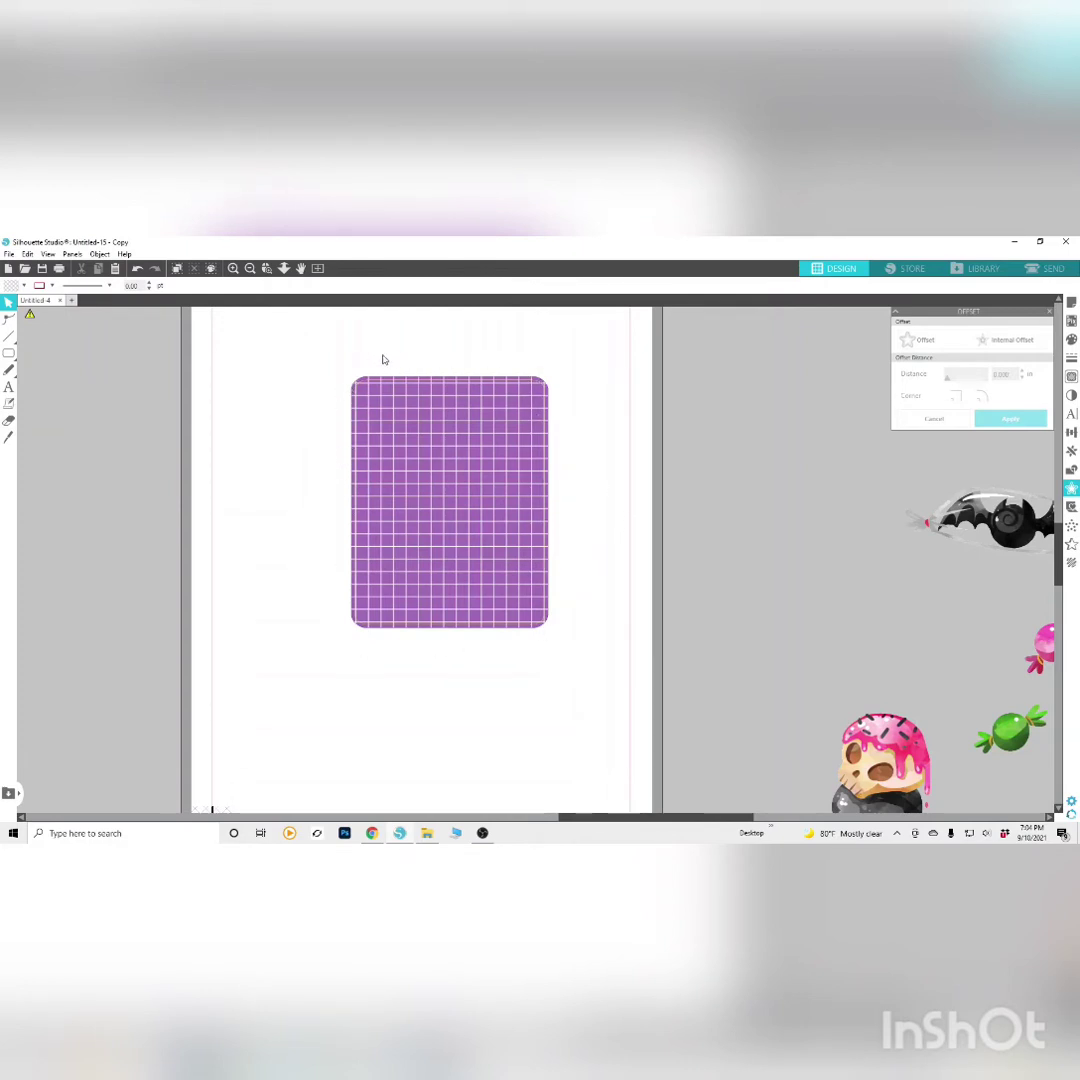
{"action": "left_click", "coordinate": [501, 480]}
{"action": "right_click", "coordinate": [500, 465]}
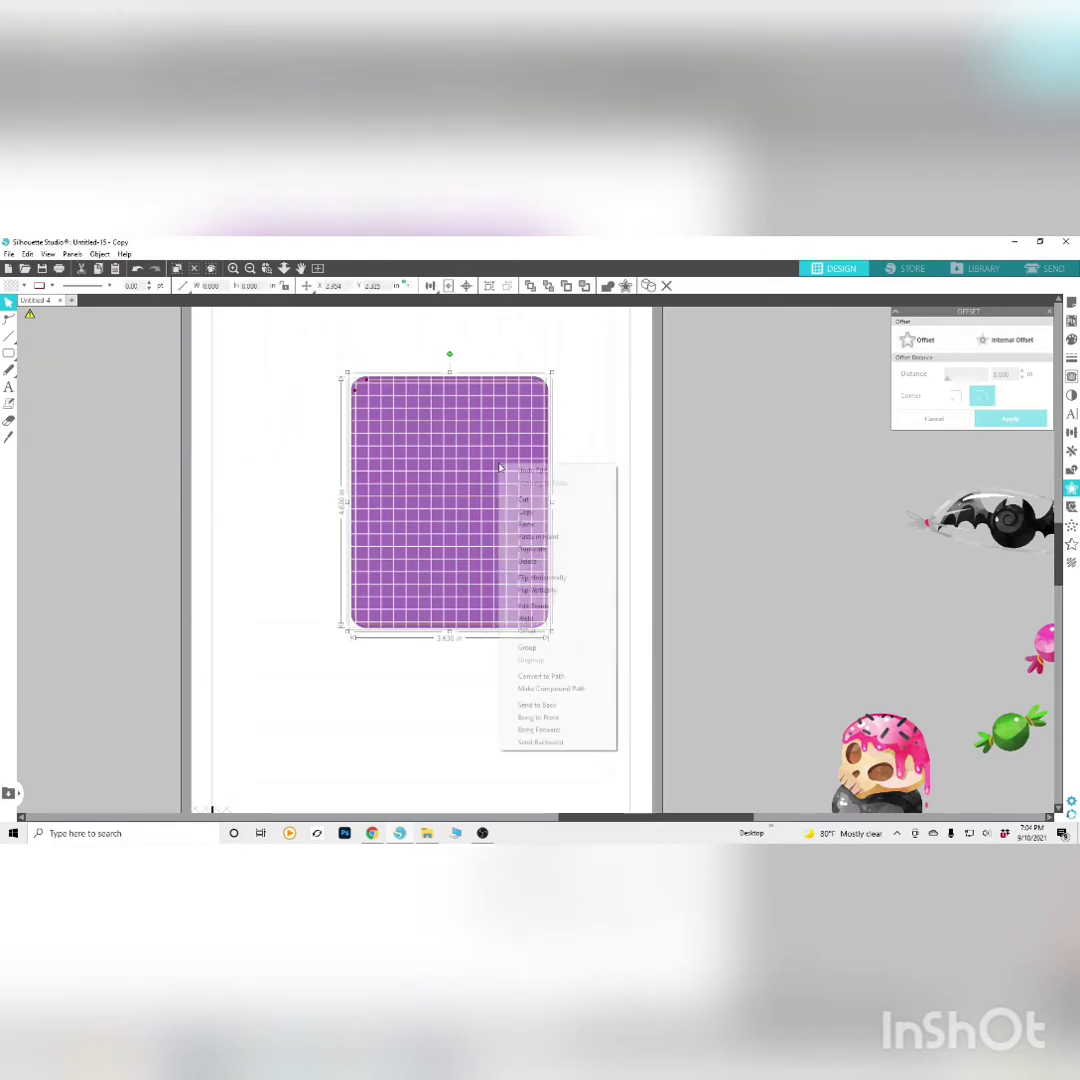
{"action": "left_click", "coordinate": [547, 619]}
{"action": "left_click_drag", "start_coordinate": [521, 581], "coordinate": [500, 582]}
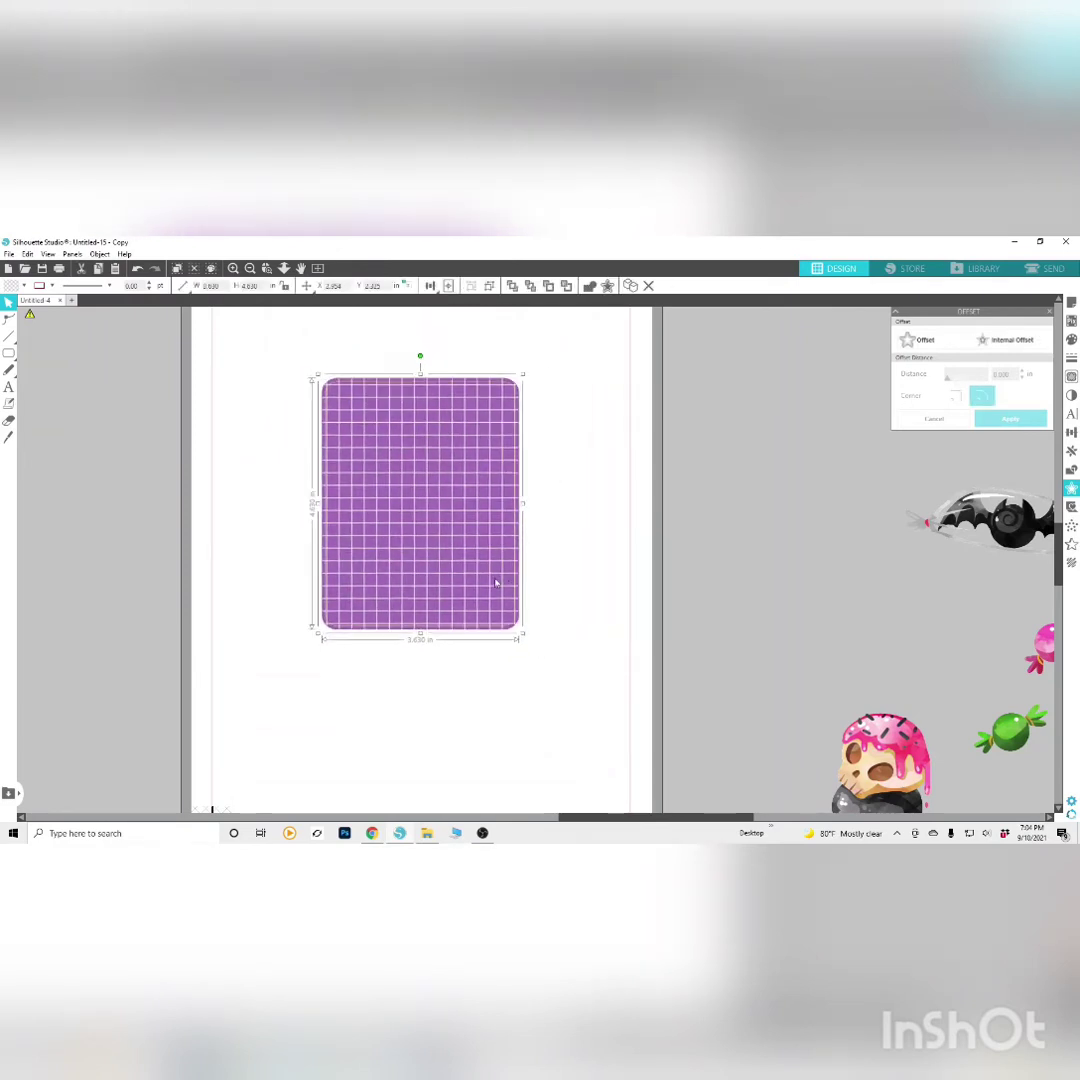
{"action": "left_click", "coordinate": [557, 561]}
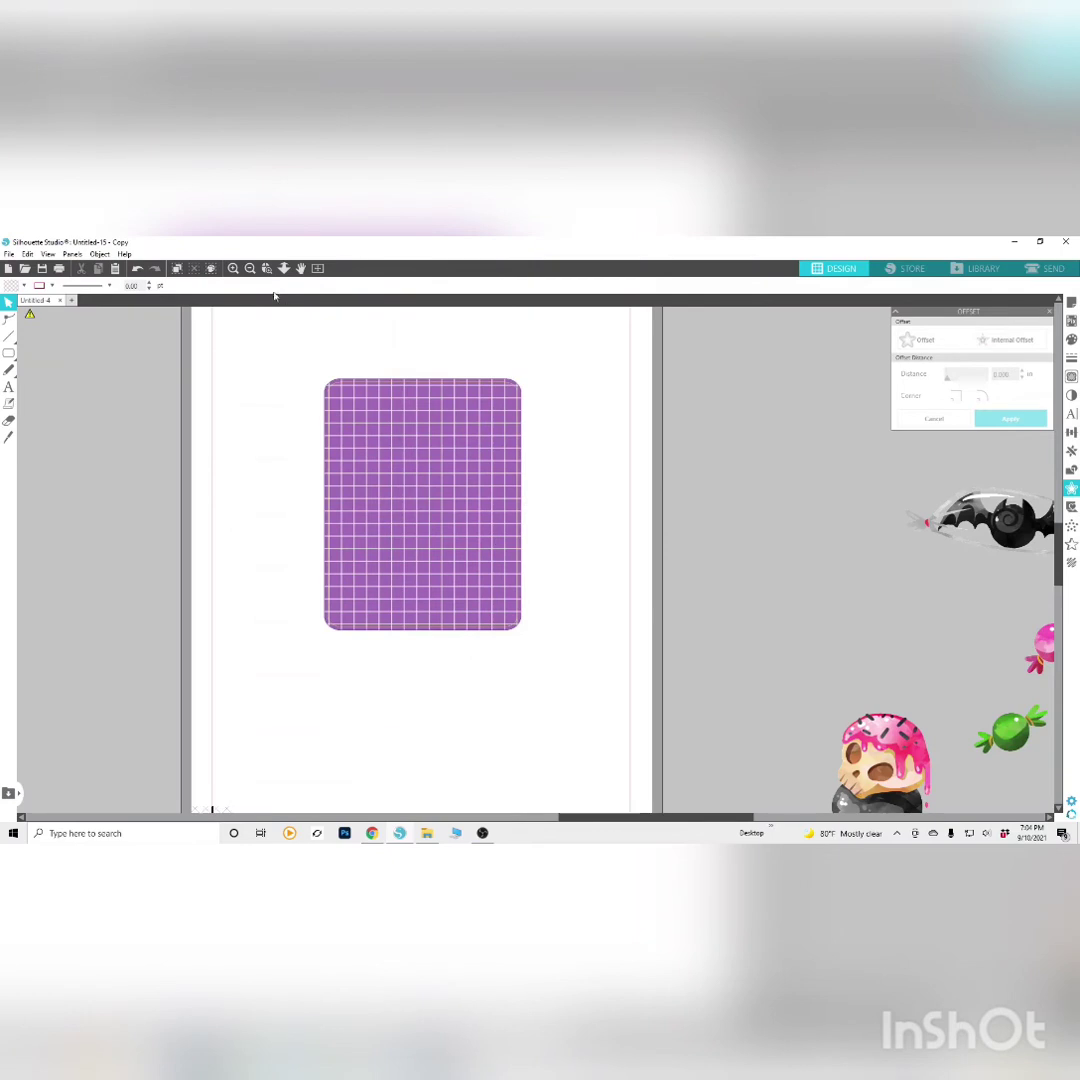
Shrink the HONEYTULIP logo to about 3.04 in wide and place it over the purple rectangle's upper edge
{"action": "scroll", "coordinate": [557, 561], "scroll_direction": "down", "scroll_amount": 2}
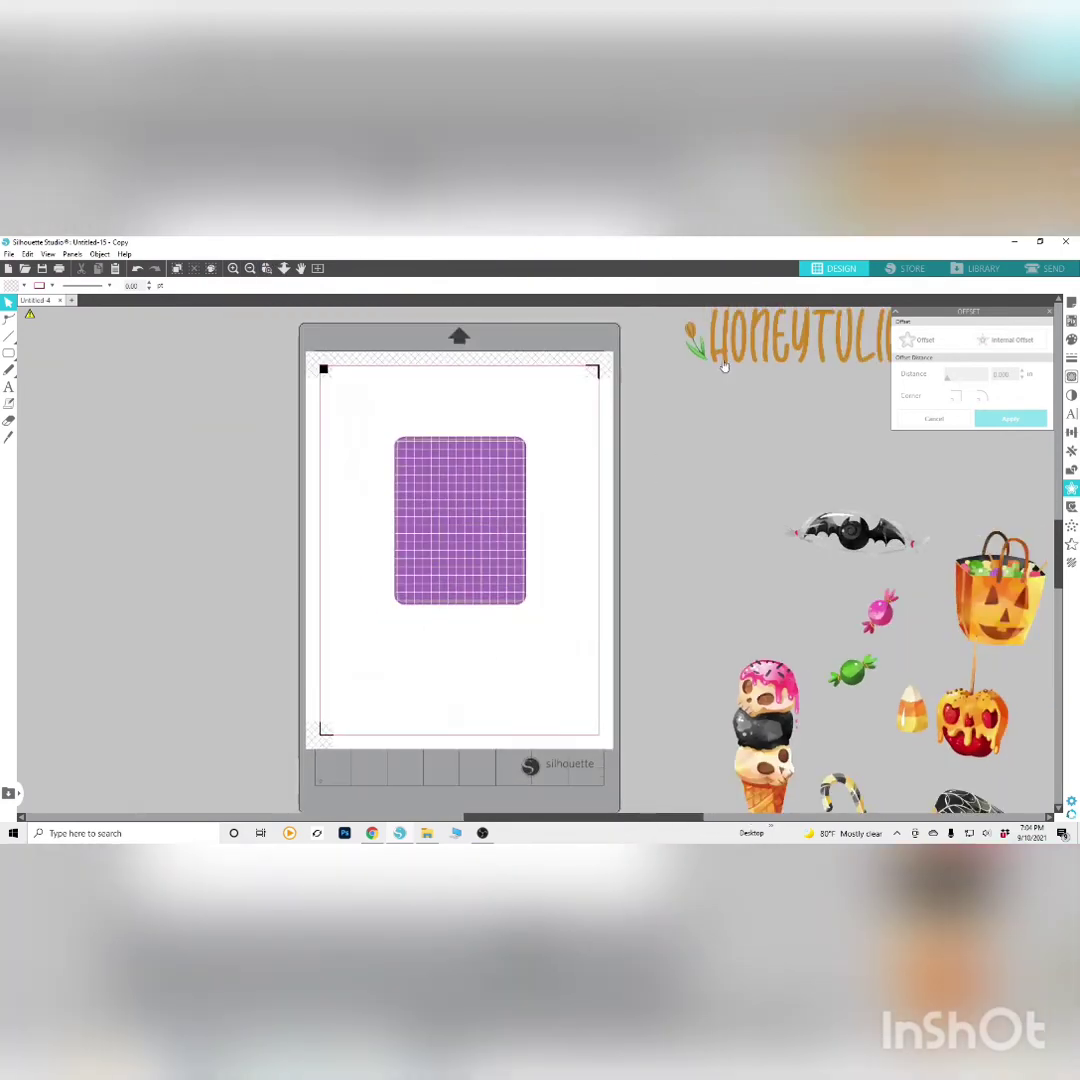
{"action": "left_click_drag", "start_coordinate": [727, 352], "coordinate": [643, 425]}
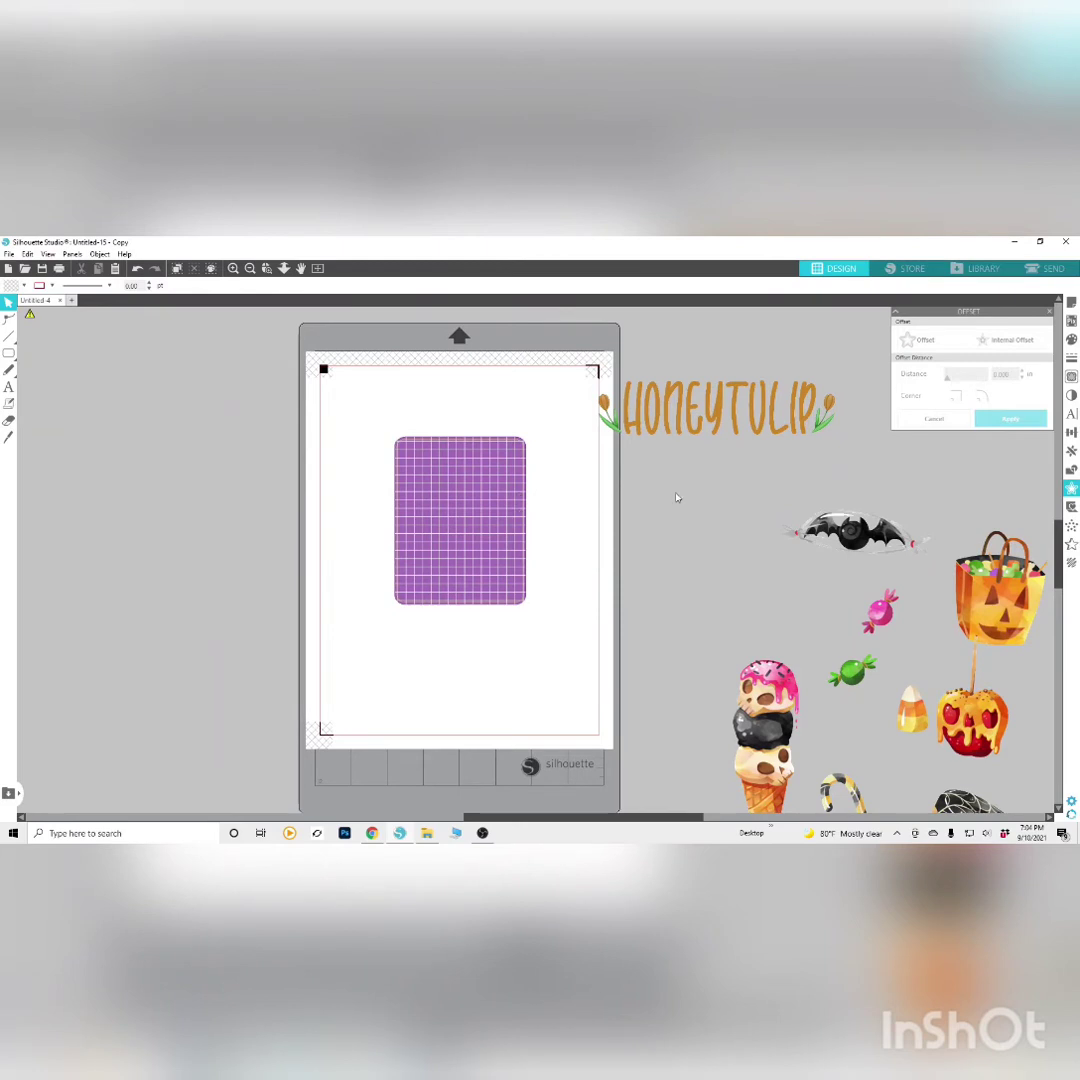
{"action": "left_click", "coordinate": [660, 428]}
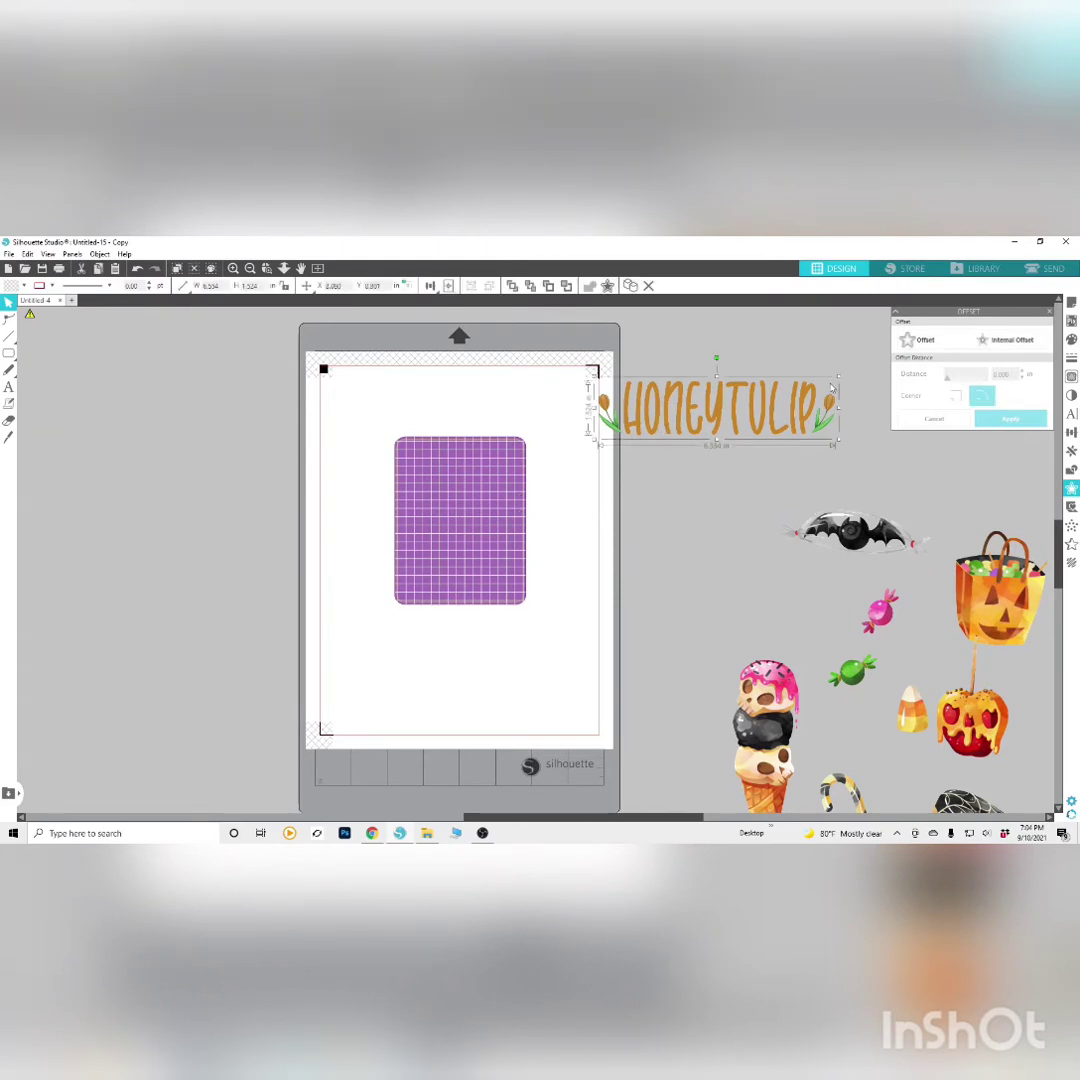
{"action": "left_click_drag", "start_coordinate": [835, 380], "coordinate": [497, 424]}
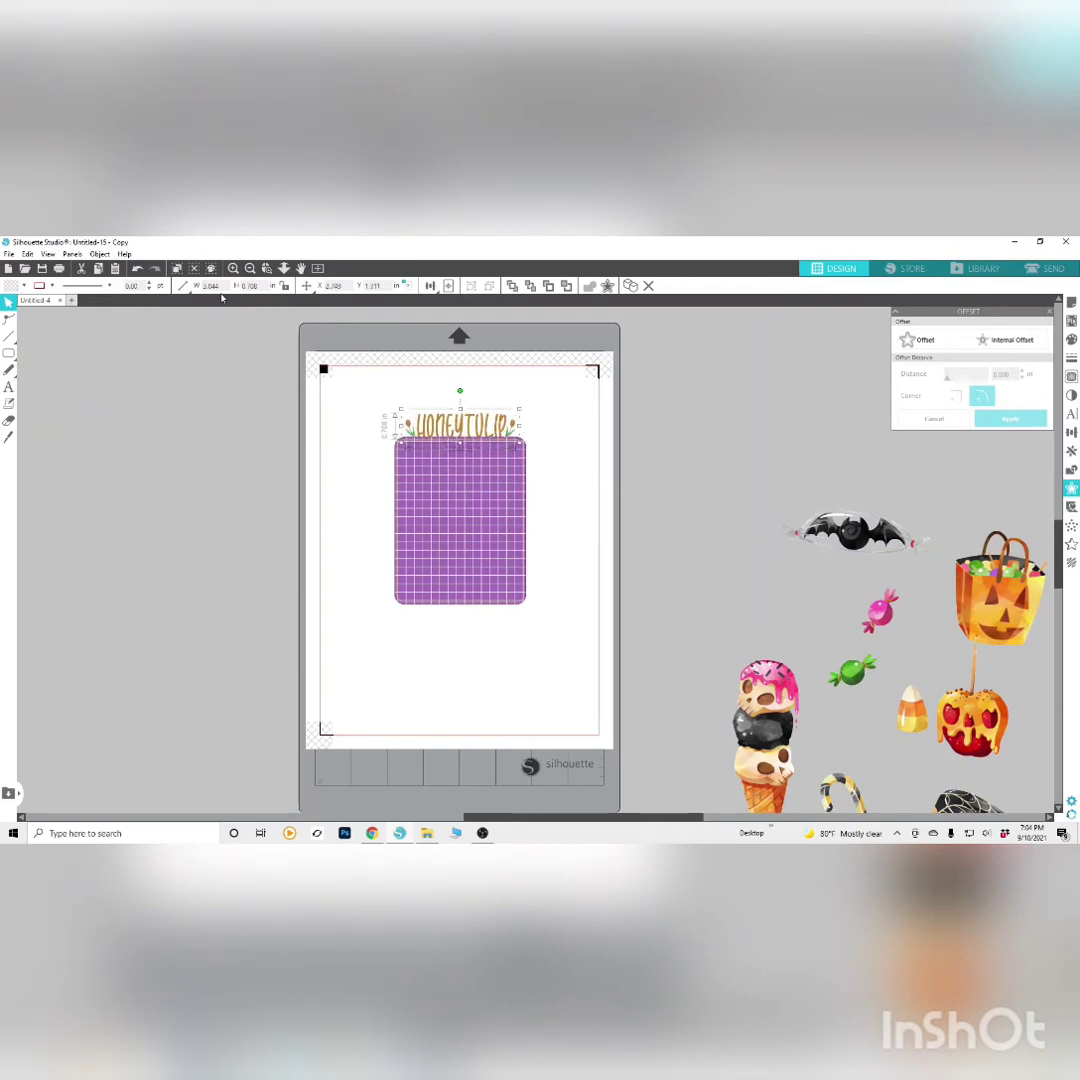
Bring the HONEYTULIP logo to the front and move it to the empty area left of the page
{"action": "left_click", "coordinate": [99, 254]}
{"action": "mouse_move", "coordinate": [117, 280]}
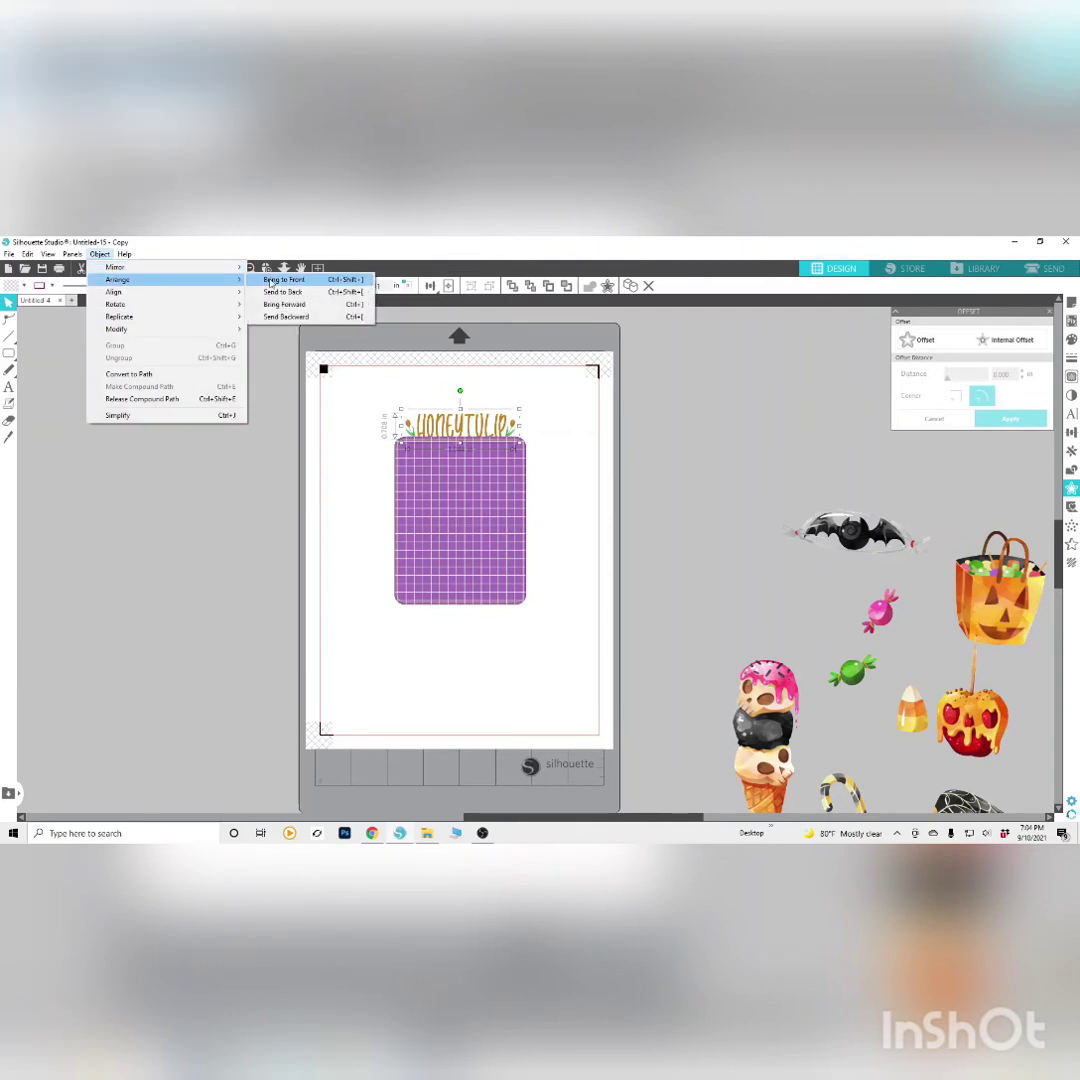
{"action": "left_click", "coordinate": [274, 280]}
{"action": "left_click_drag", "start_coordinate": [484, 420], "coordinate": [171, 470]}
{"action": "left_click_drag", "start_coordinate": [506, 820], "coordinate": [335, 820]}
{"action": "left_click_drag", "start_coordinate": [505, 463], "coordinate": [476, 504]}
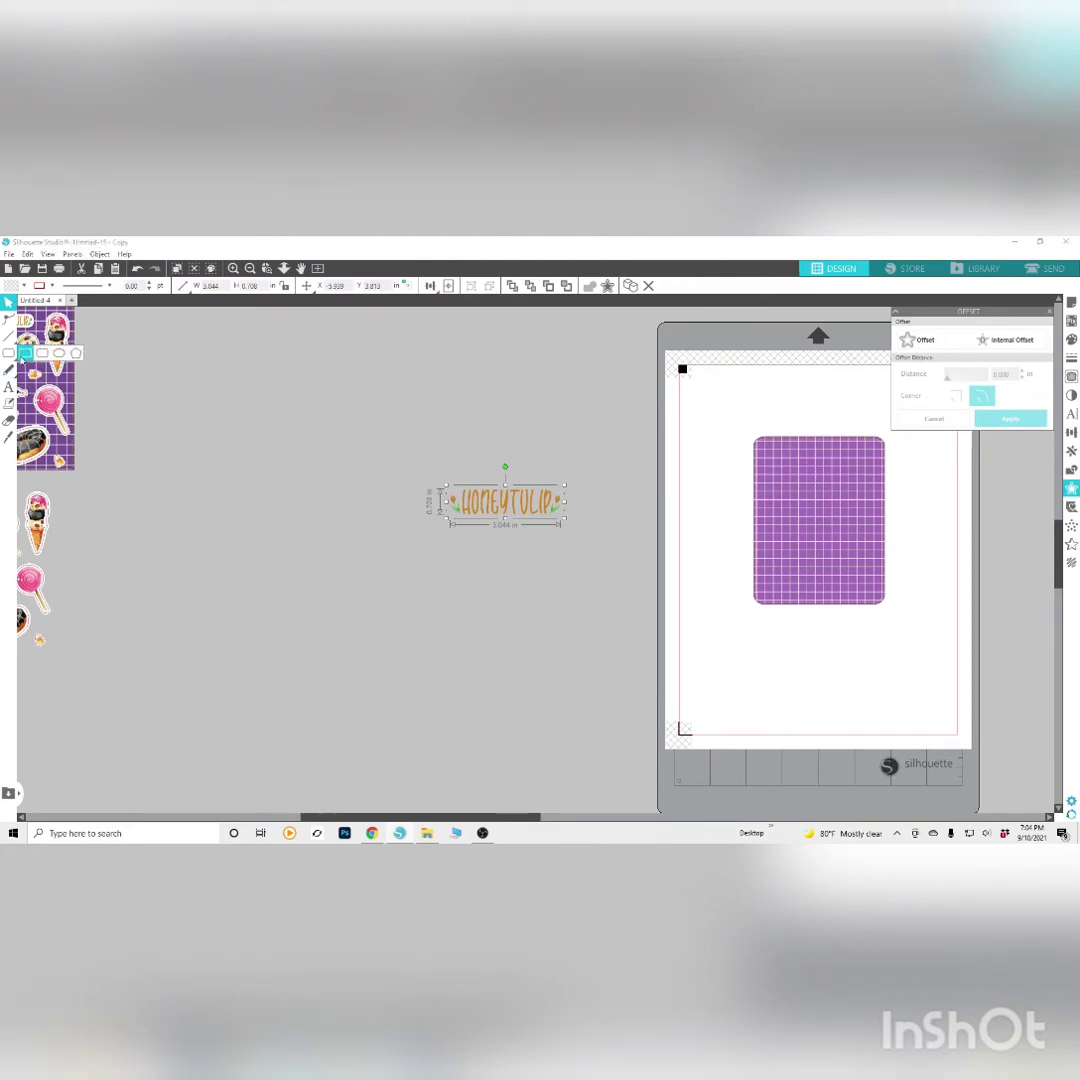
Draw a rounded rectangle around the HONEYTULIP logo, about 3.29 in wide and 0.89 in high
{"action": "left_click", "coordinate": [8, 352]}
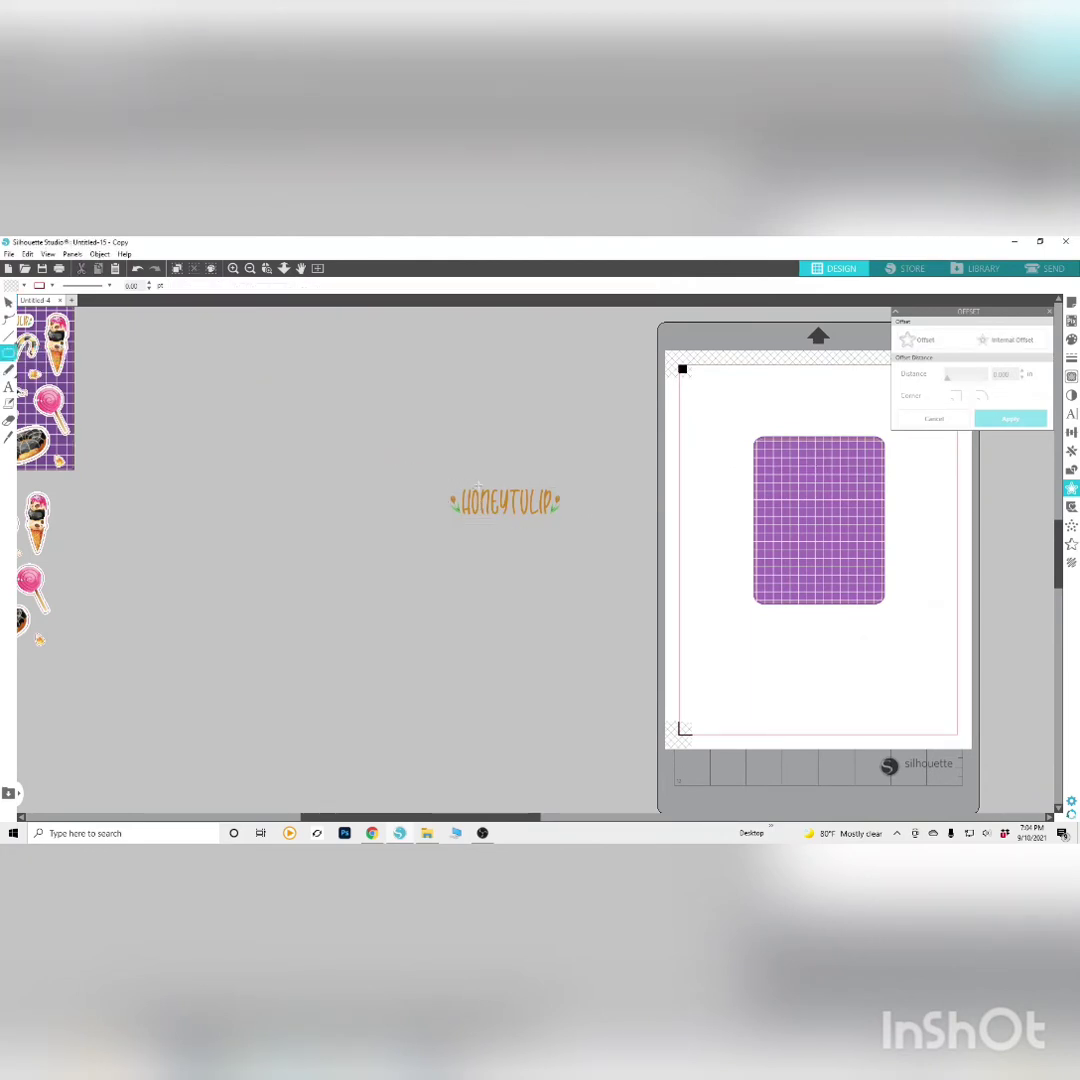
{"action": "mouse_move", "coordinate": [445, 485]}
{"action": "left_mouse_down"}
{"action": "mouse_move", "coordinate": [477, 506]}
{"action": "mouse_move", "coordinate": [446, 516]}
{"action": "left_mouse_up"}
{"action": "left_click", "coordinate": [9, 303]}
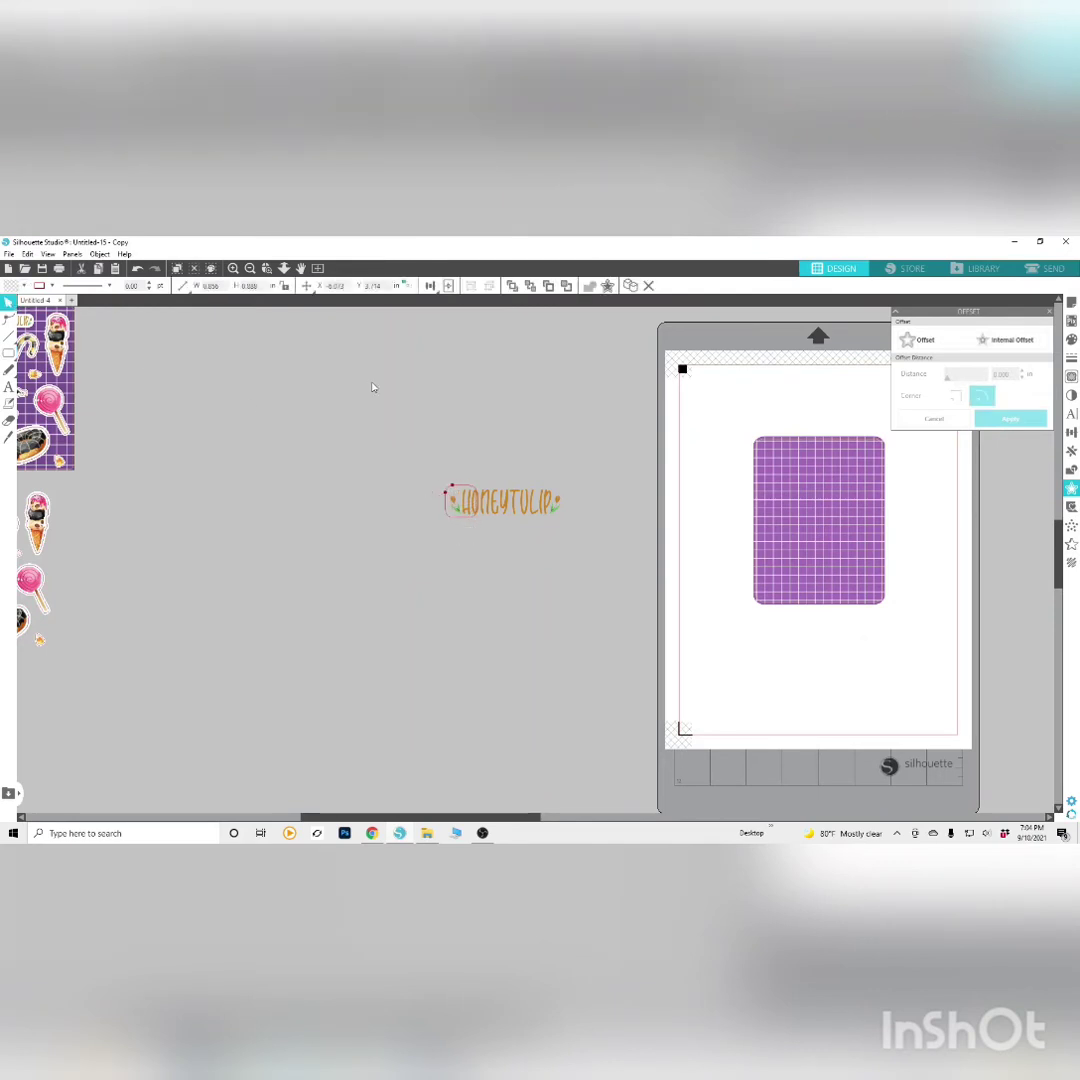
{"action": "left_click", "coordinate": [468, 508]}
{"action": "left_click", "coordinate": [459, 527]}
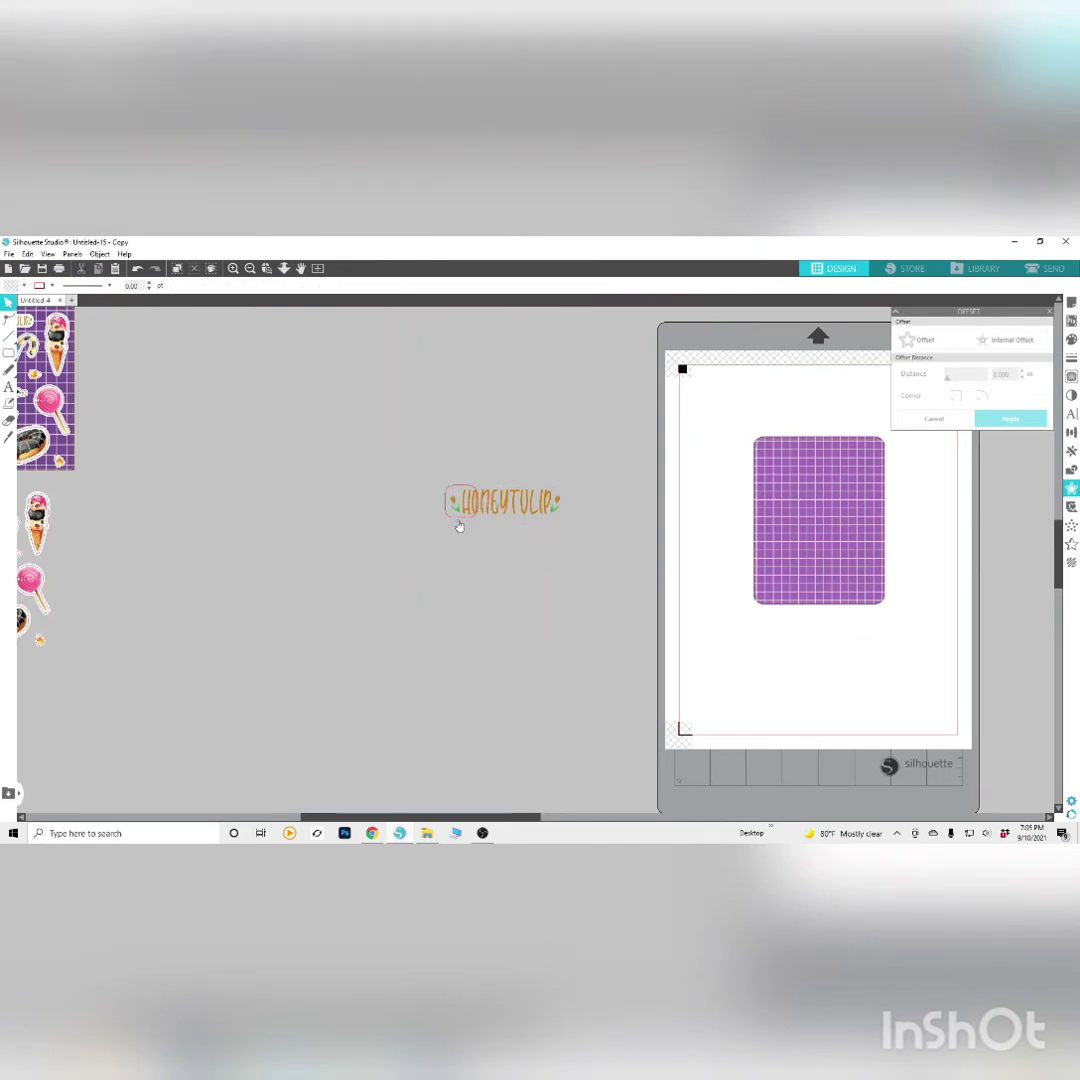
{"action": "left_click", "coordinate": [477, 500]}
{"action": "left_click_drag", "start_coordinate": [484, 503], "coordinate": [567, 503]}
{"action": "left_click_drag", "start_coordinate": [567, 501], "coordinate": [569, 501]}
Center-align the HONEYTULIP logo and its surrounding rounded rectangle with each other
{"action": "left_click_drag", "start_coordinate": [508, 433], "coordinate": [536, 541]}
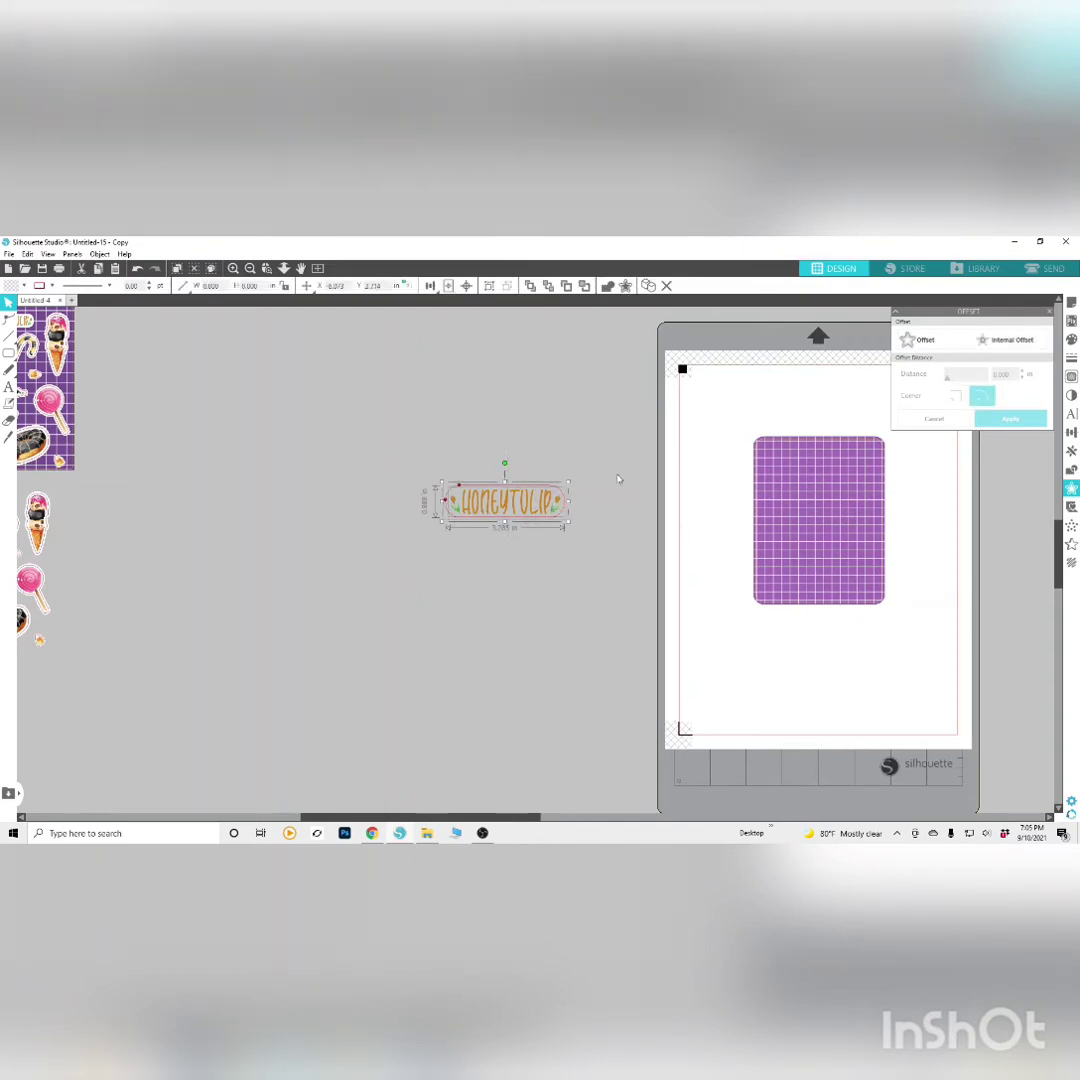
{"action": "left_click", "coordinate": [1071, 432]}
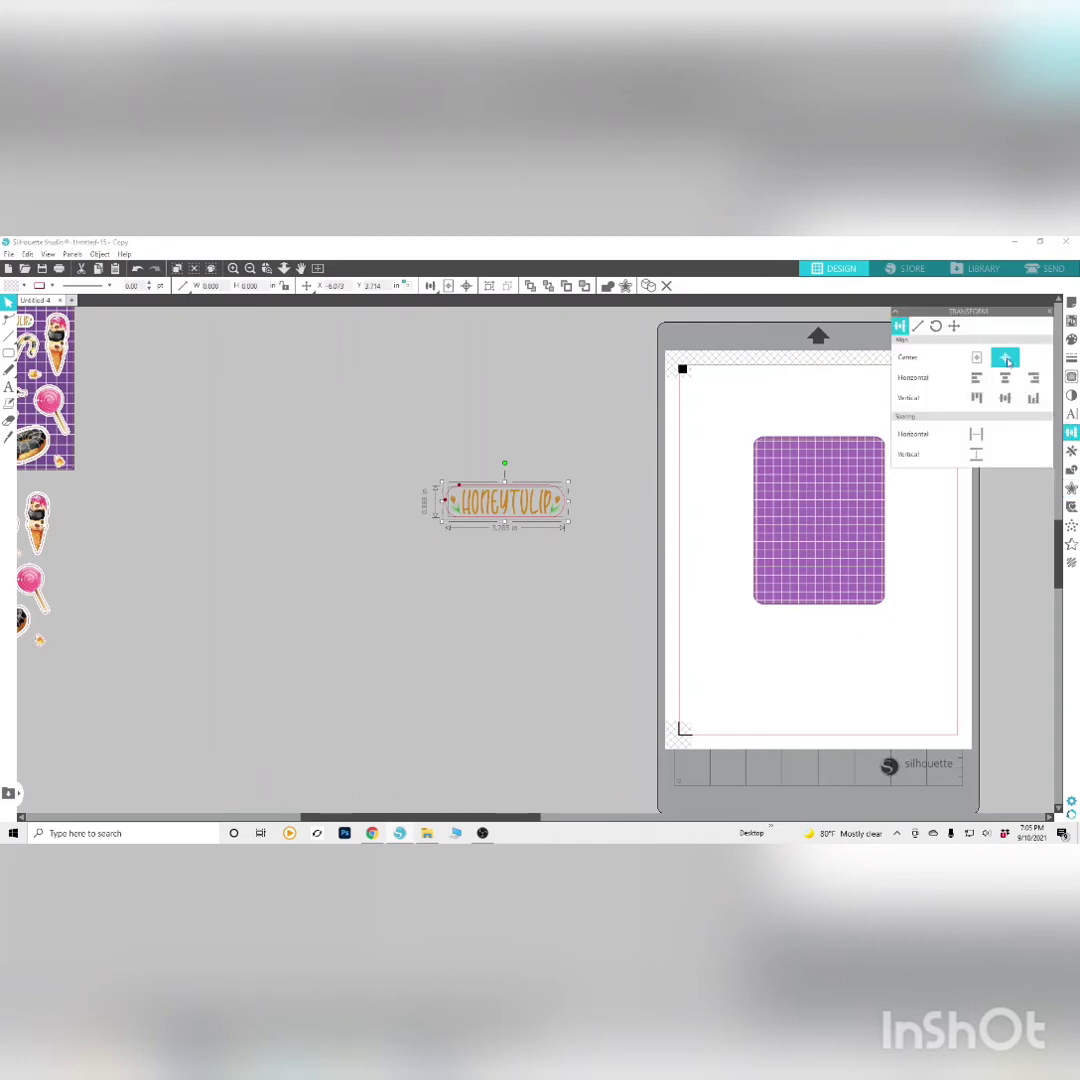
{"action": "left_click", "coordinate": [591, 465]}
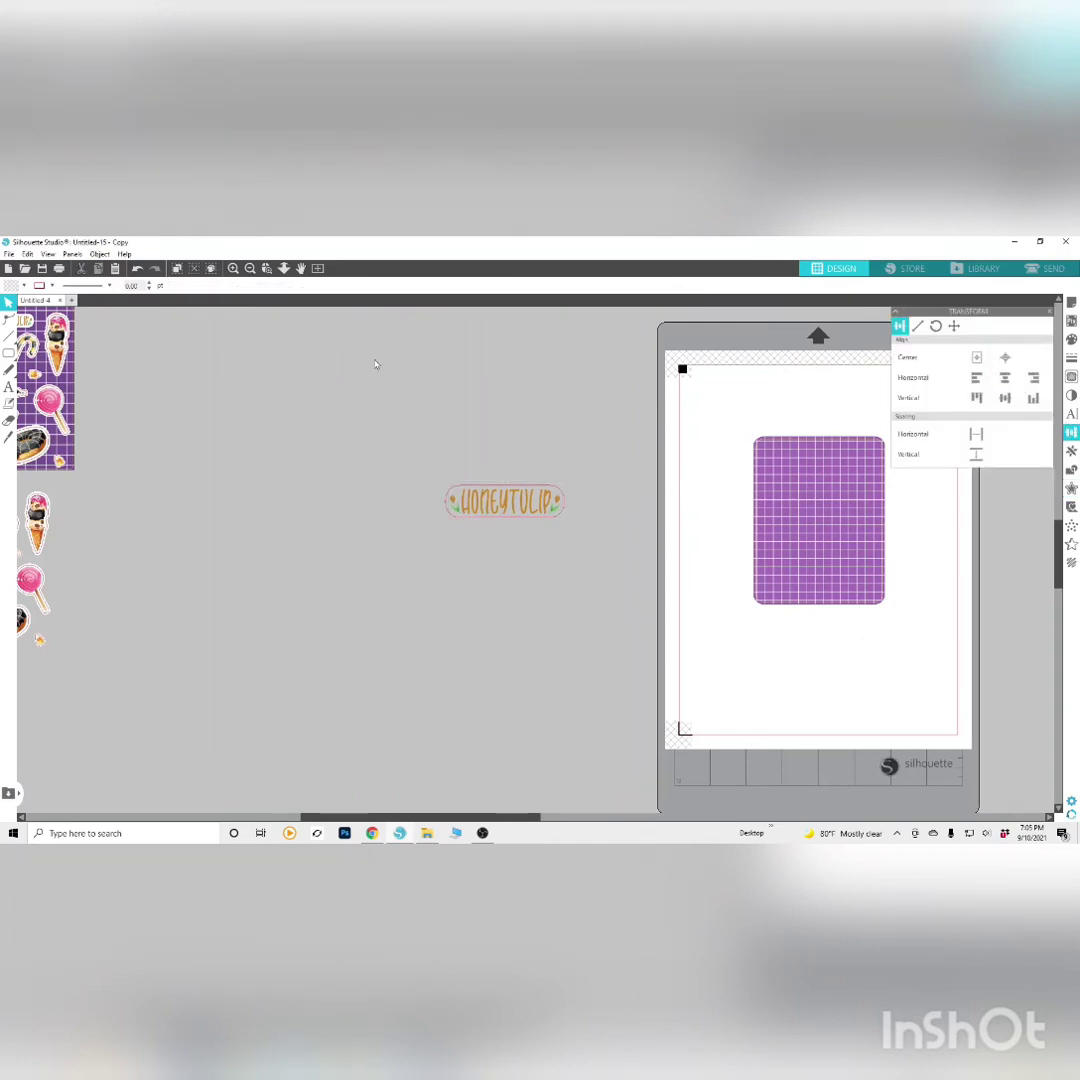
Fill the rounded rectangle around the logo with white and make its line colour transparent
{"action": "left_click", "coordinate": [234, 268]}
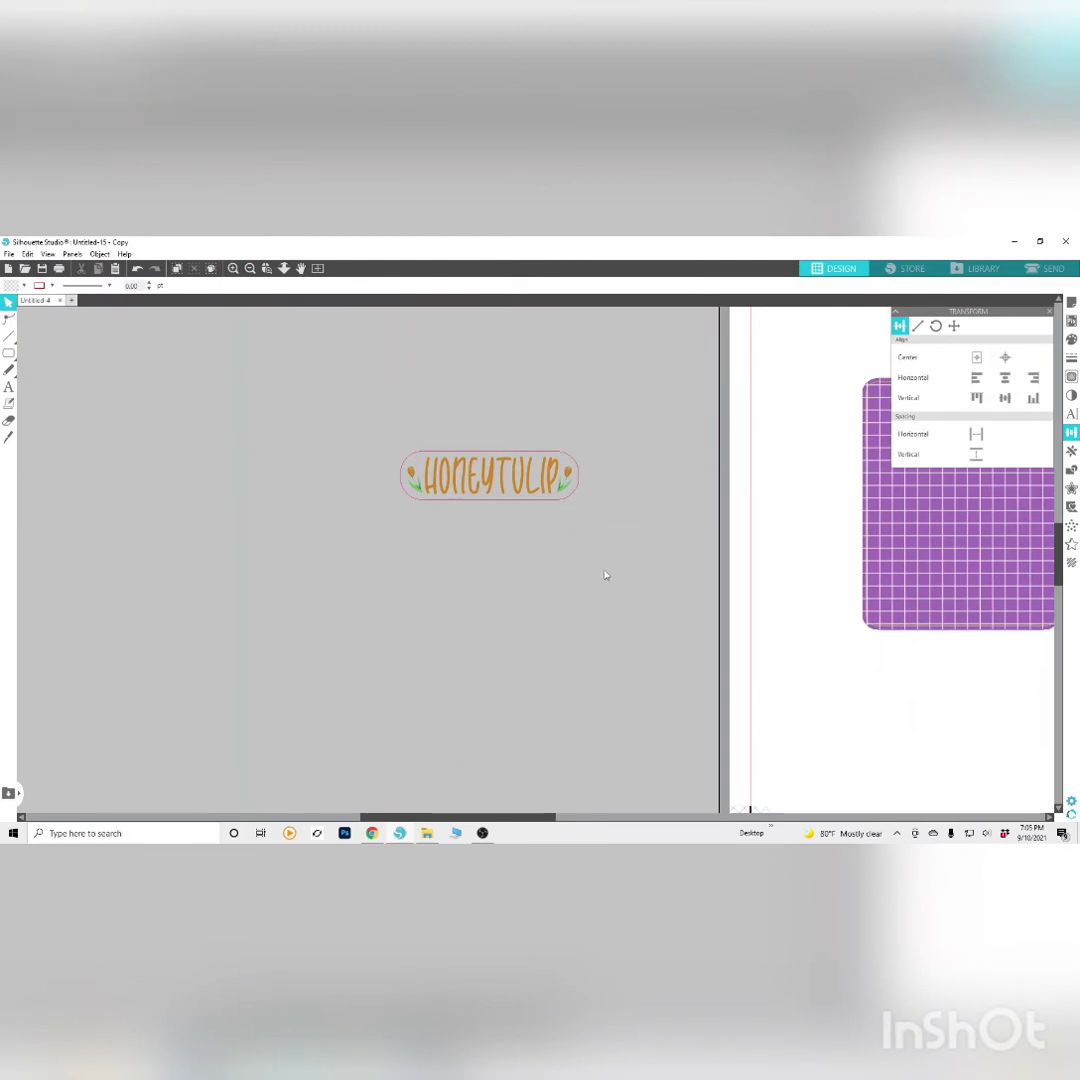
{"action": "left_click", "coordinate": [562, 505]}
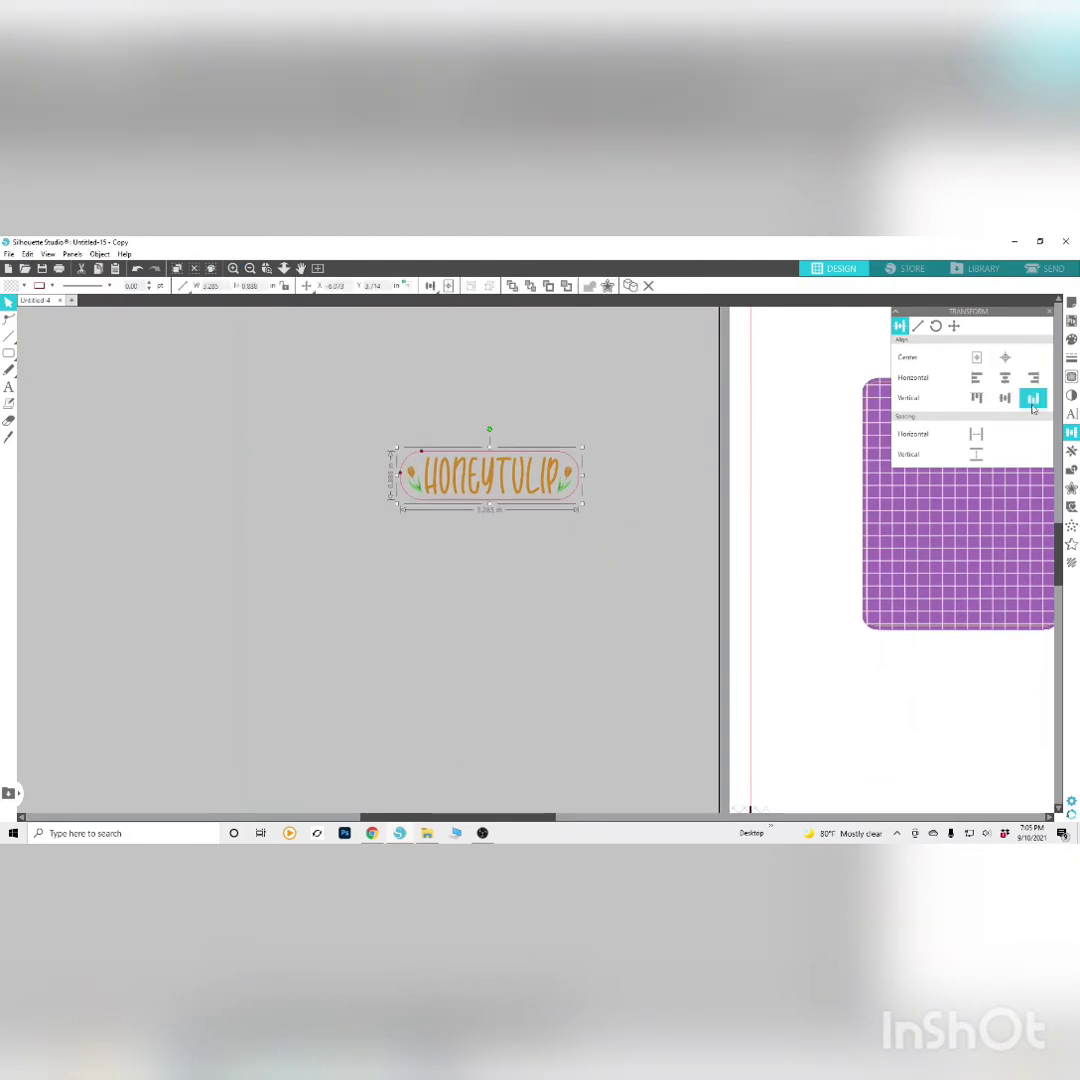
{"action": "left_click", "coordinate": [1071, 339]}
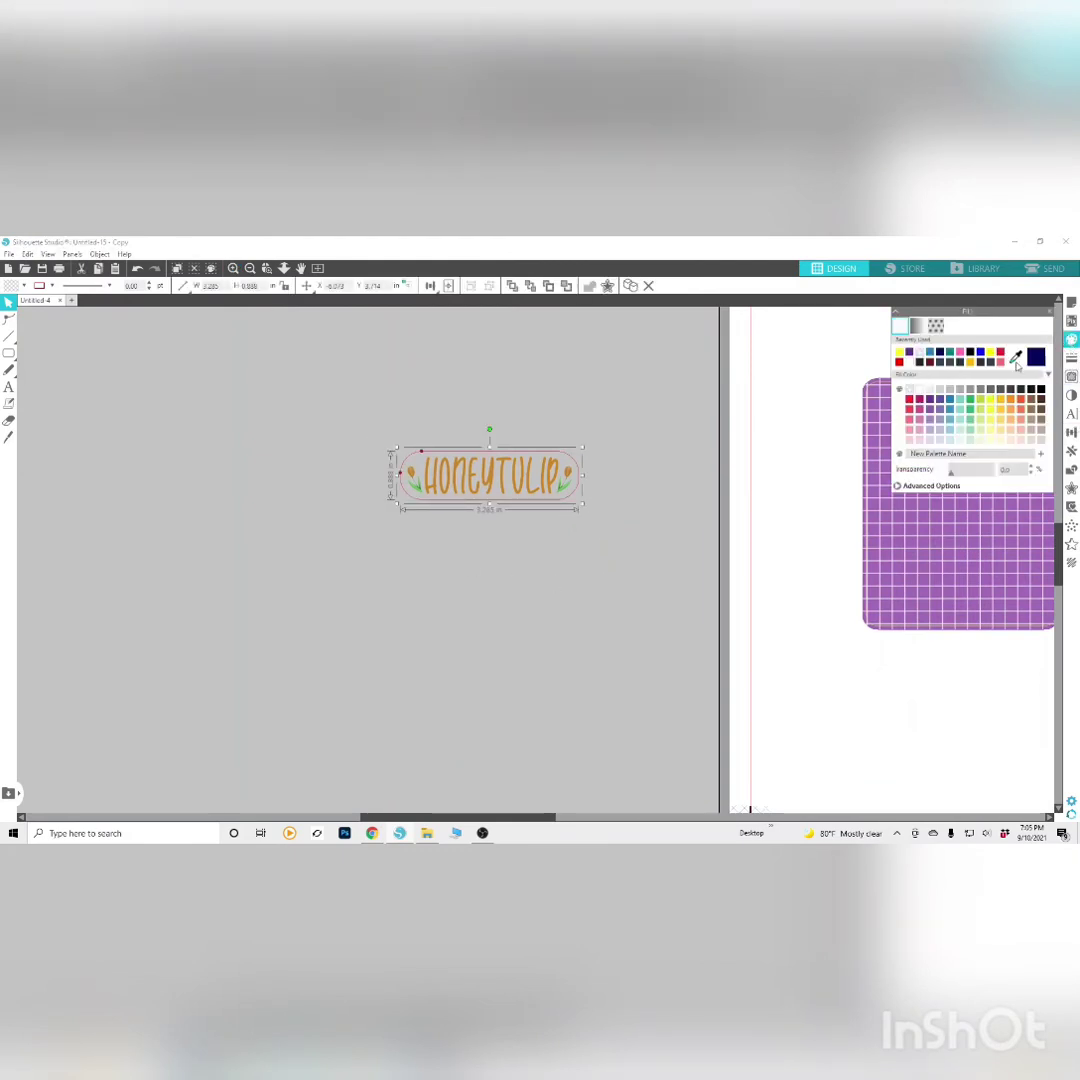
{"action": "left_click", "coordinate": [920, 391]}
{"action": "left_click", "coordinate": [51, 288]}
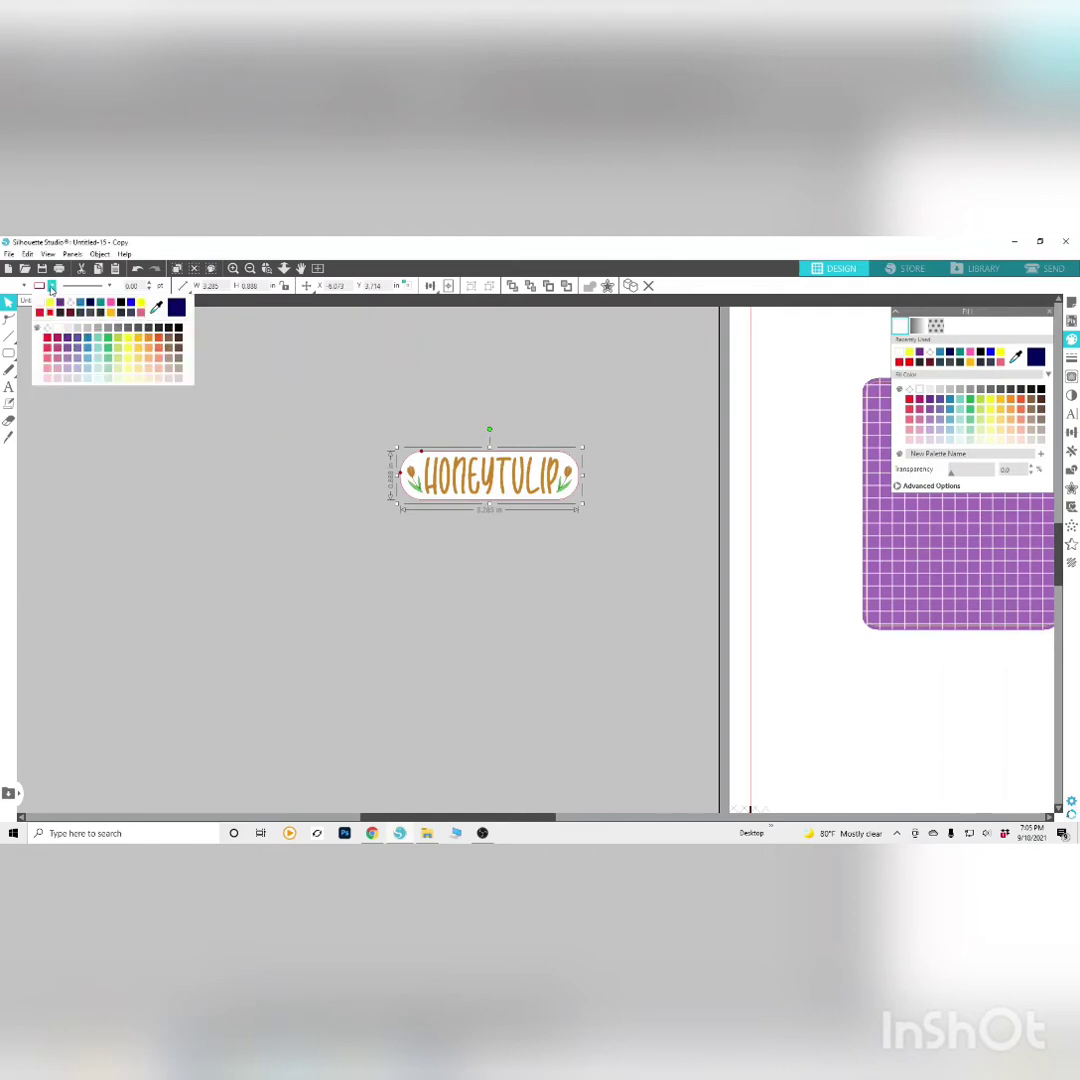
{"action": "left_click", "coordinate": [48, 338]}
Group the HONEYTULIP logo with its white rounded rectangle
{"action": "left_click", "coordinate": [335, 417]}
{"action": "left_click", "coordinate": [570, 505]}
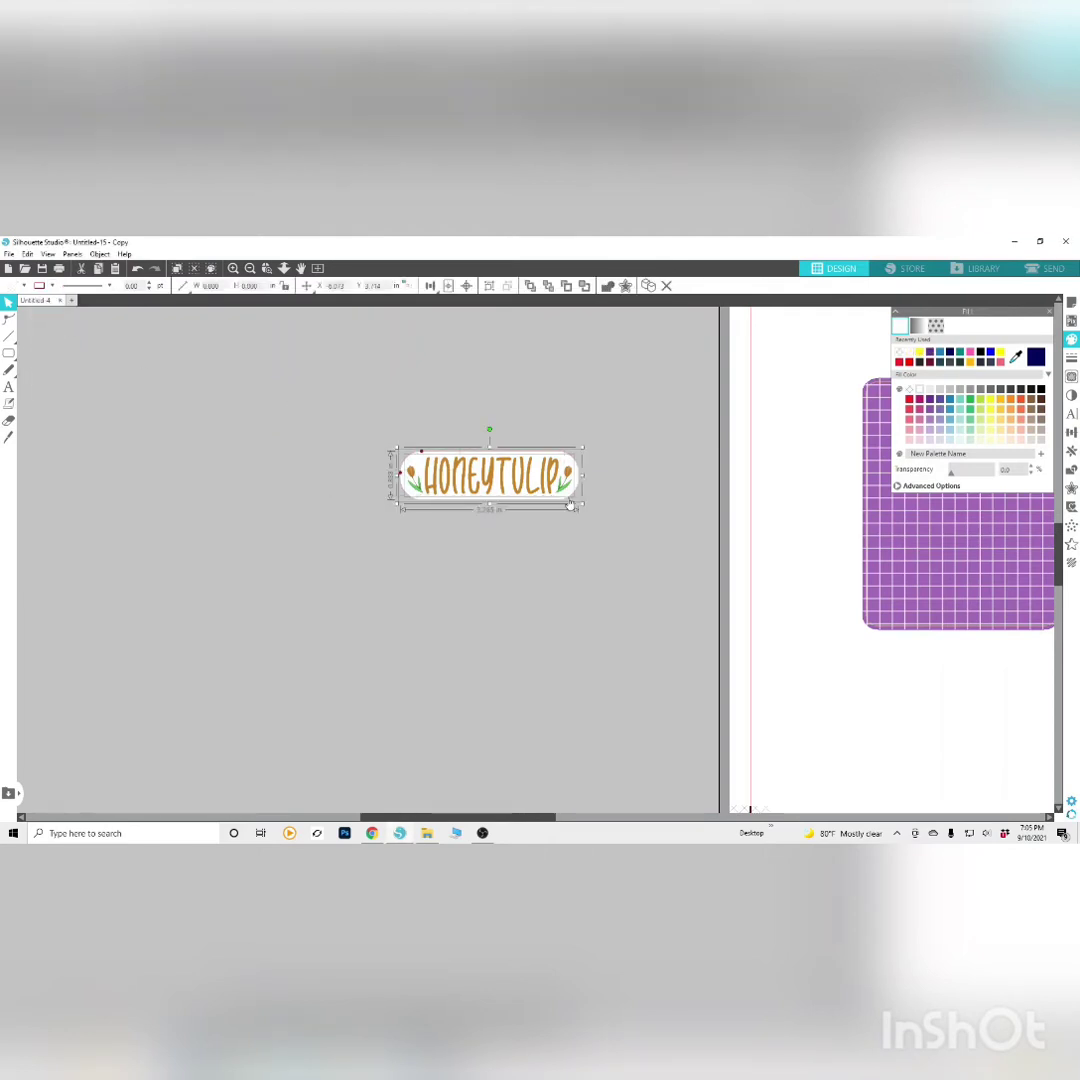
{"action": "right_click", "coordinate": [552, 490]}
{"action": "left_click", "coordinate": [578, 670]}
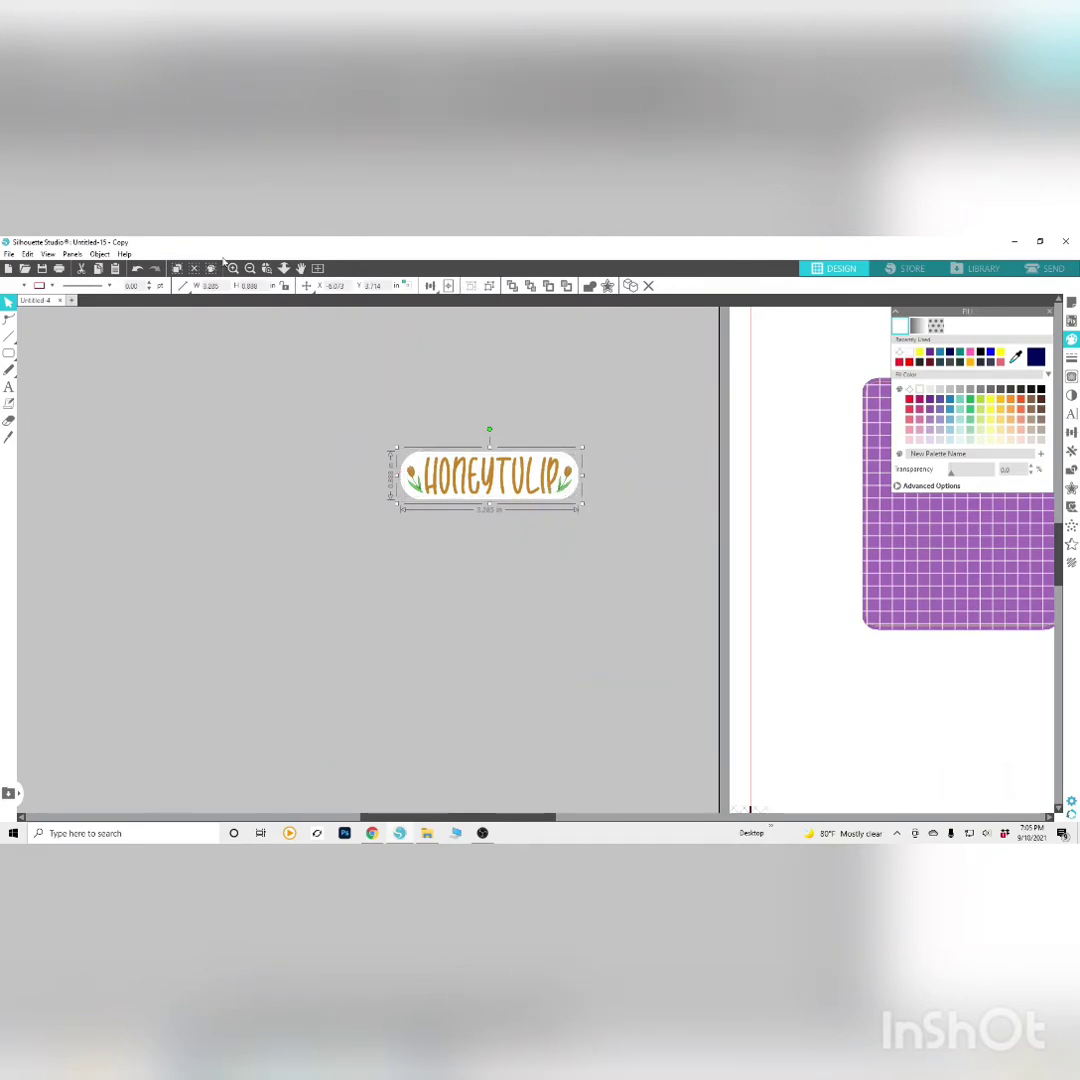
Move the grouped HONEYTULIP logo onto the upper part of the purple grid background on the page
{"action": "left_click", "coordinate": [250, 268]}
{"action": "left_click", "coordinate": [250, 268]}
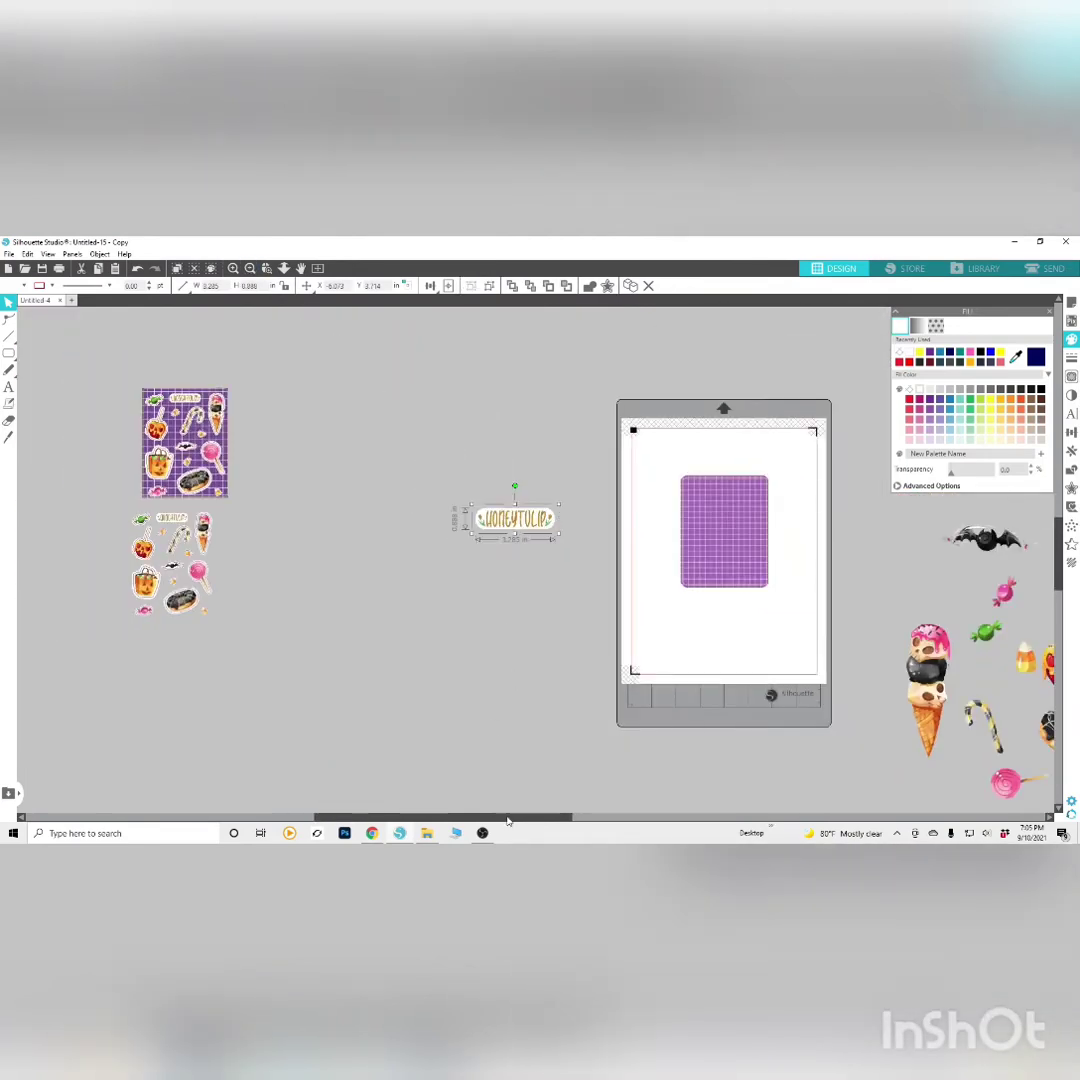
{"action": "left_click_drag", "start_coordinate": [507, 820], "coordinate": [632, 820]}
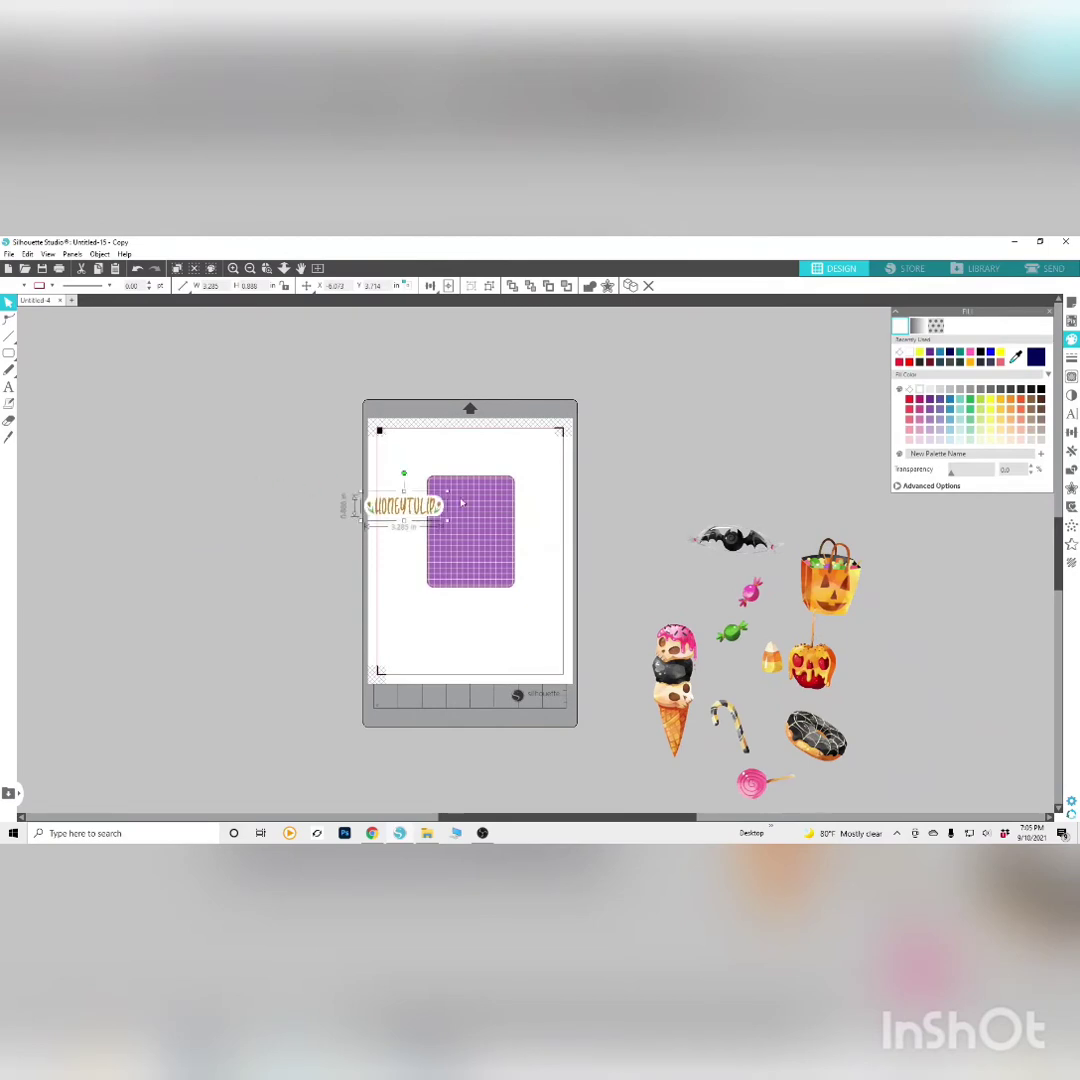
{"action": "left_click_drag", "start_coordinate": [462, 503], "coordinate": [526, 488]}
Shrink the logo group to about 1.94 in wide and 0.53 in high and place it near the background's top edge
{"action": "left_click", "coordinate": [233, 268]}
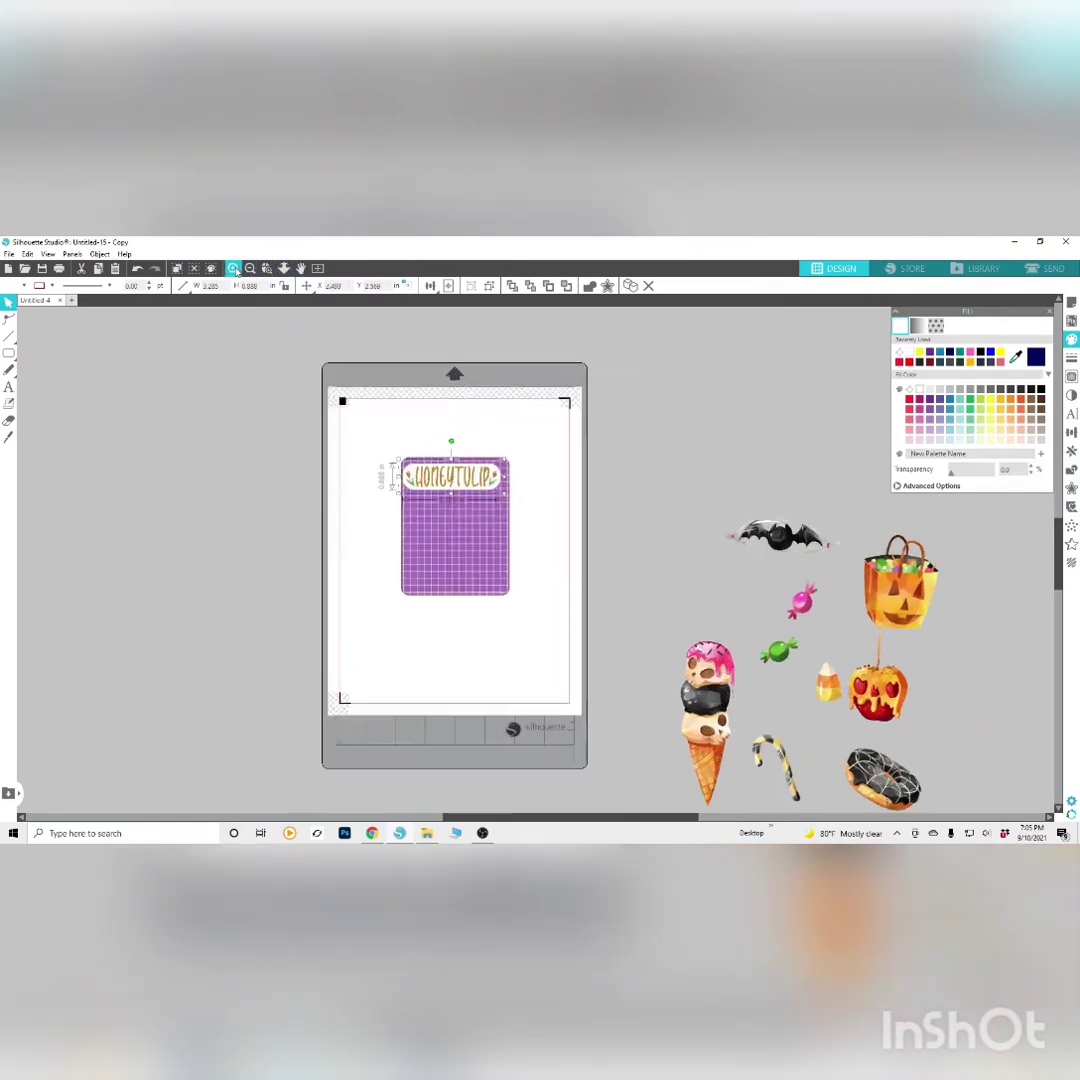
{"action": "left_click", "coordinate": [233, 268]}
{"action": "left_click", "coordinate": [520, 461]}
{"action": "scroll", "coordinate": [520, 461], "scroll_direction": "up", "scroll_amount": 1}
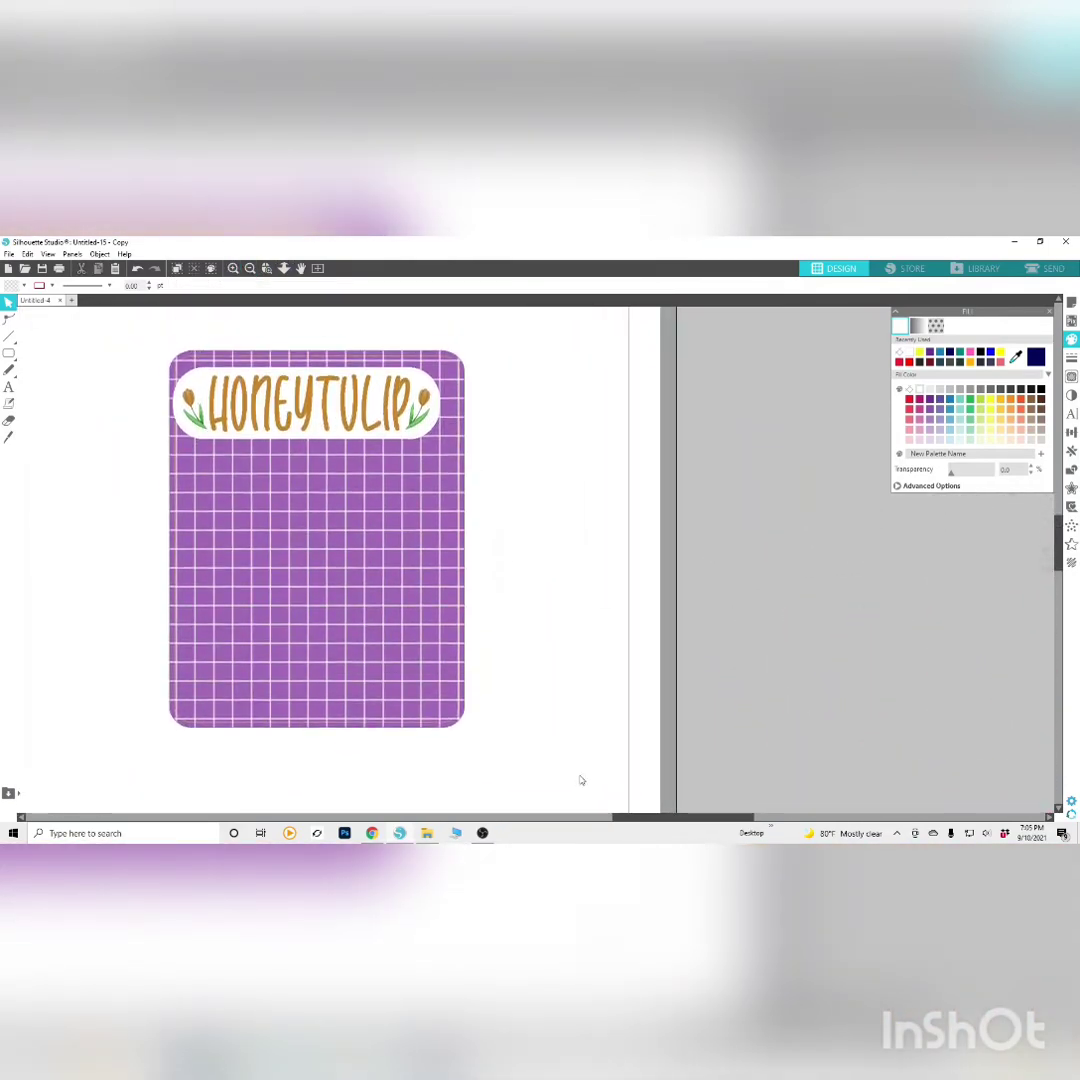
{"action": "left_click_drag", "start_coordinate": [632, 820], "coordinate": [570, 820]}
{"action": "left_click", "coordinate": [420, 383]}
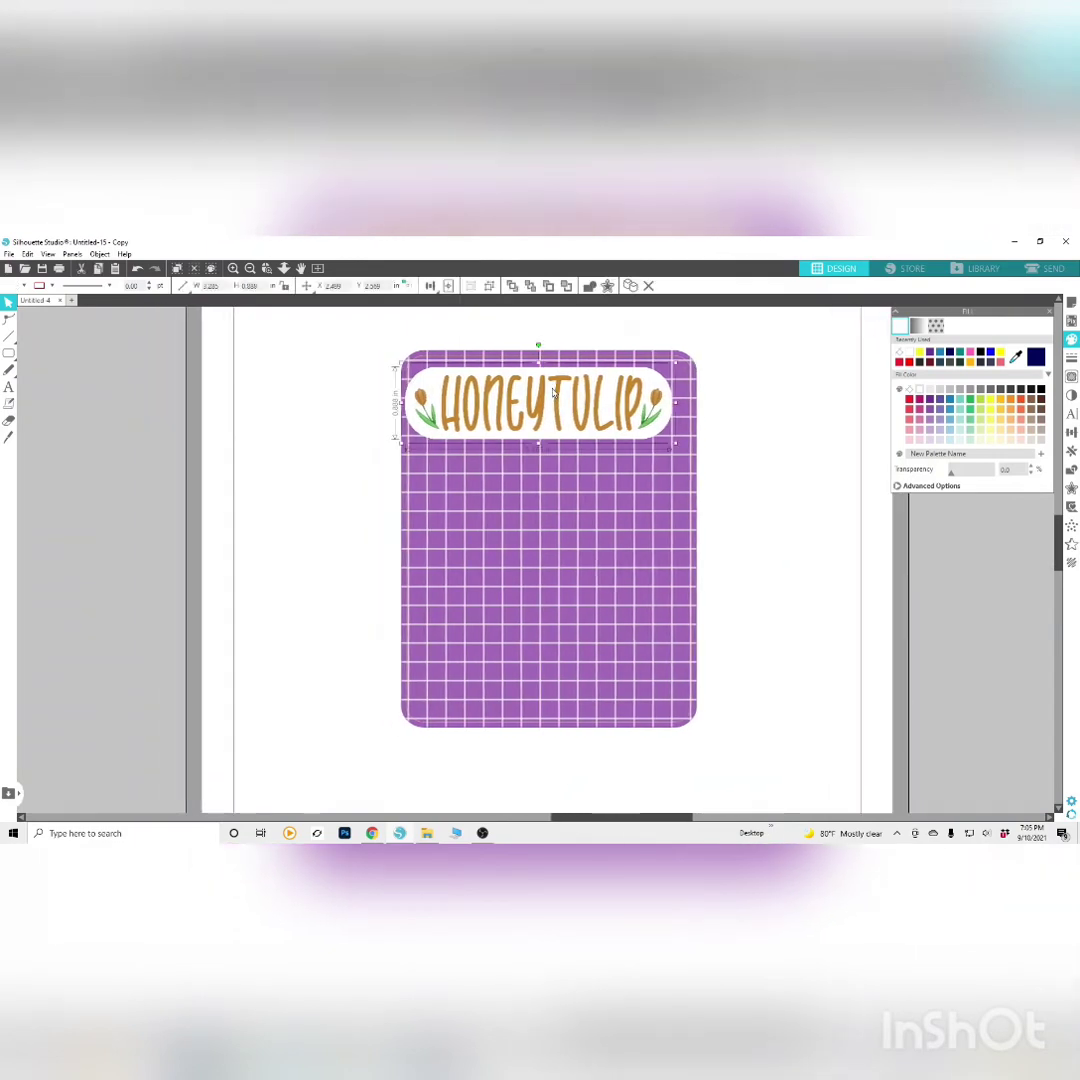
{"action": "left_click_drag", "start_coordinate": [420, 383], "coordinate": [552, 410]}
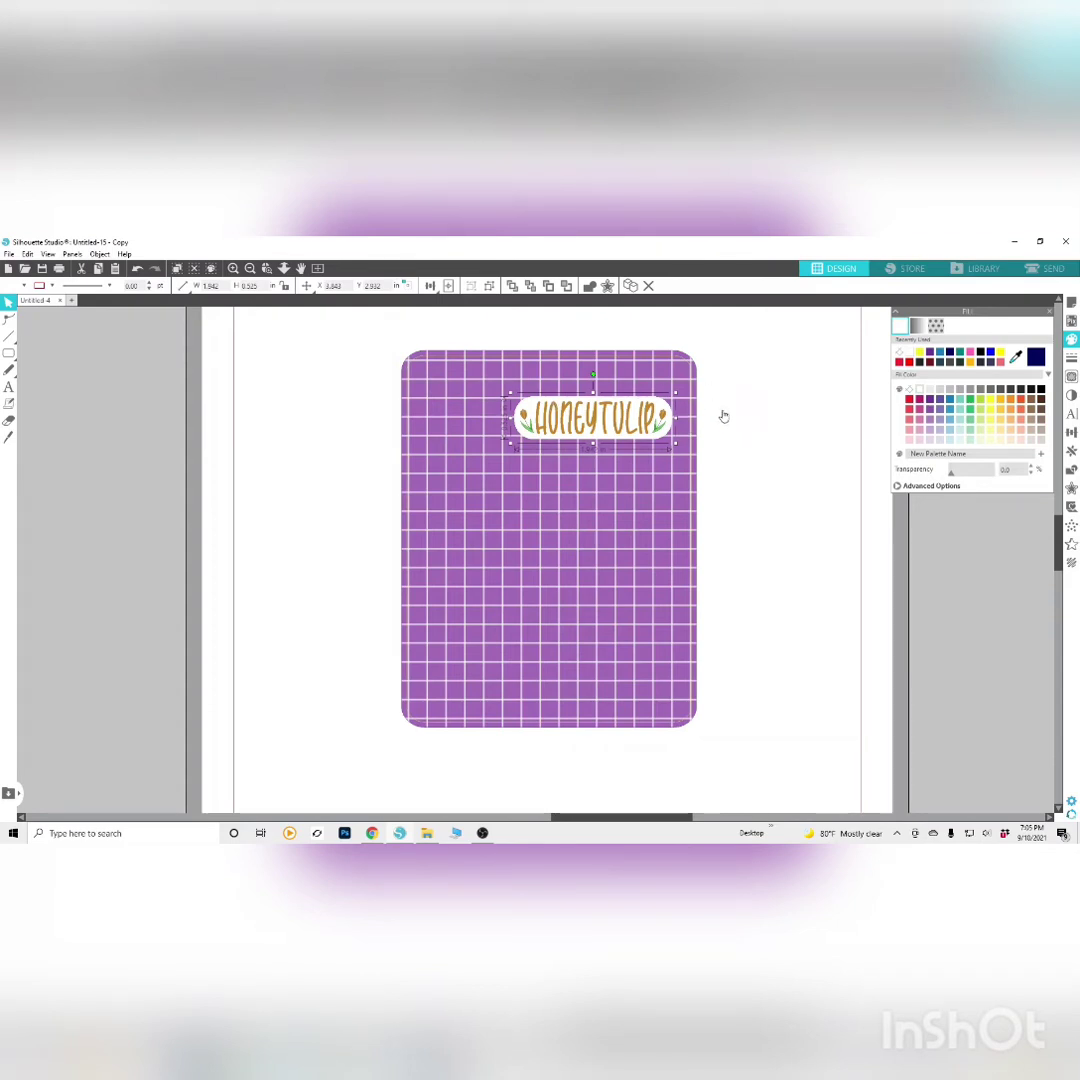
{"action": "left_click_drag", "start_coordinate": [636, 423], "coordinate": [597, 397]}
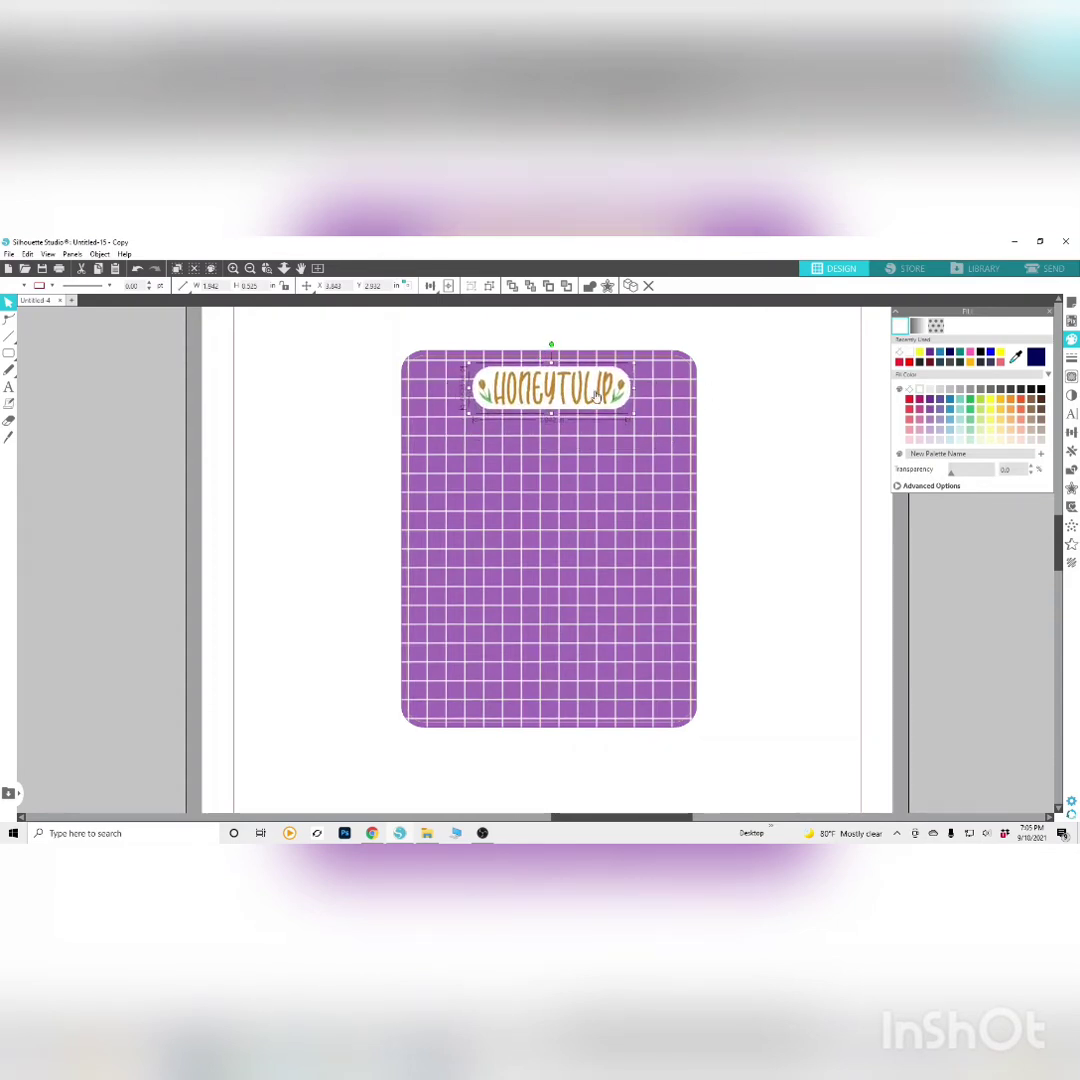
Bring the logo group to the front and nudge it slightly closer to the background's top edge
{"action": "left_click", "coordinate": [99, 254]}
{"action": "mouse_move", "coordinate": [117, 280]}
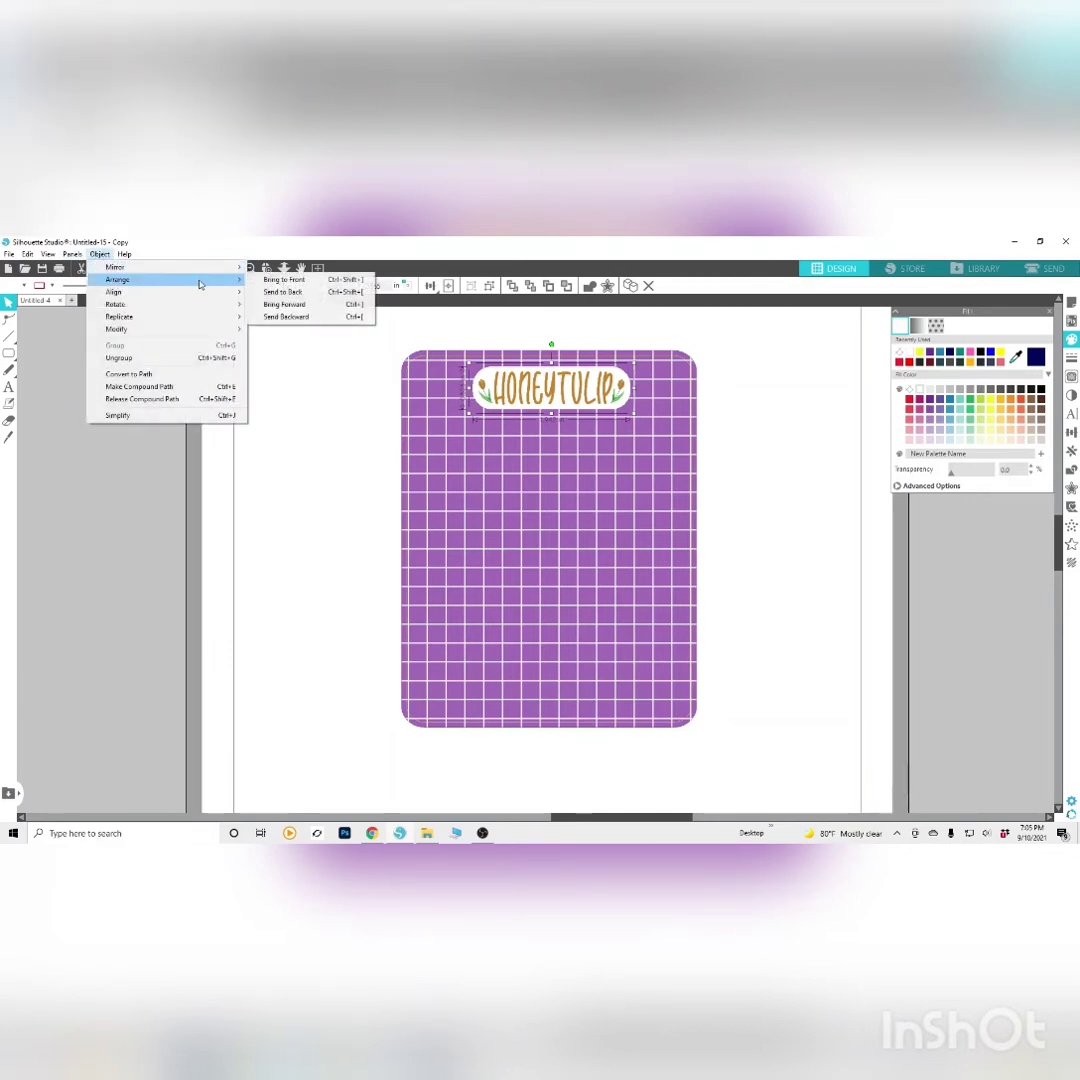
{"action": "left_click", "coordinate": [278, 282]}
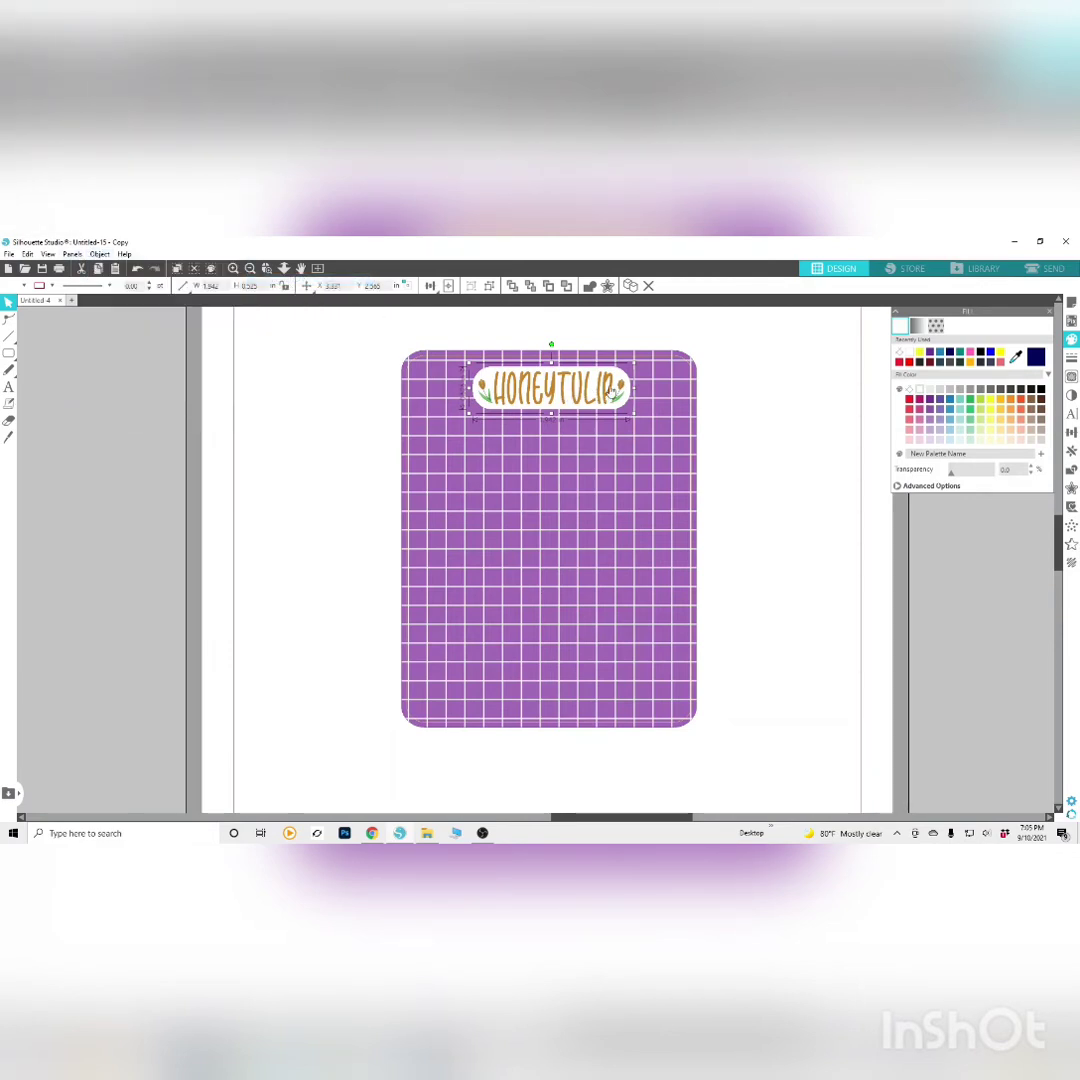
{"action": "left_click_drag", "start_coordinate": [596, 393], "coordinate": [593, 385]}
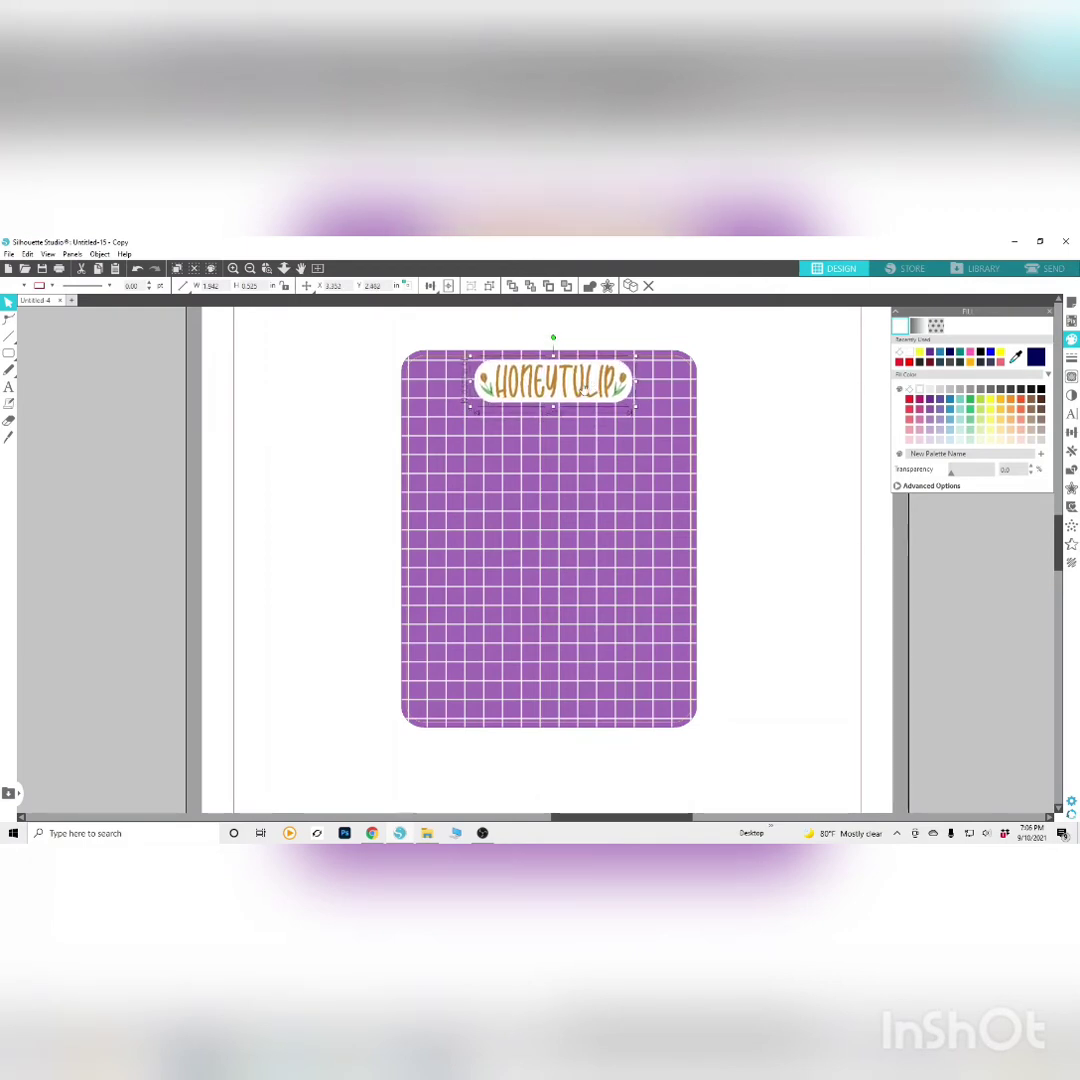
Center the logo group horizontally on the purple grid background
{"action": "left_click", "coordinate": [585, 445]}
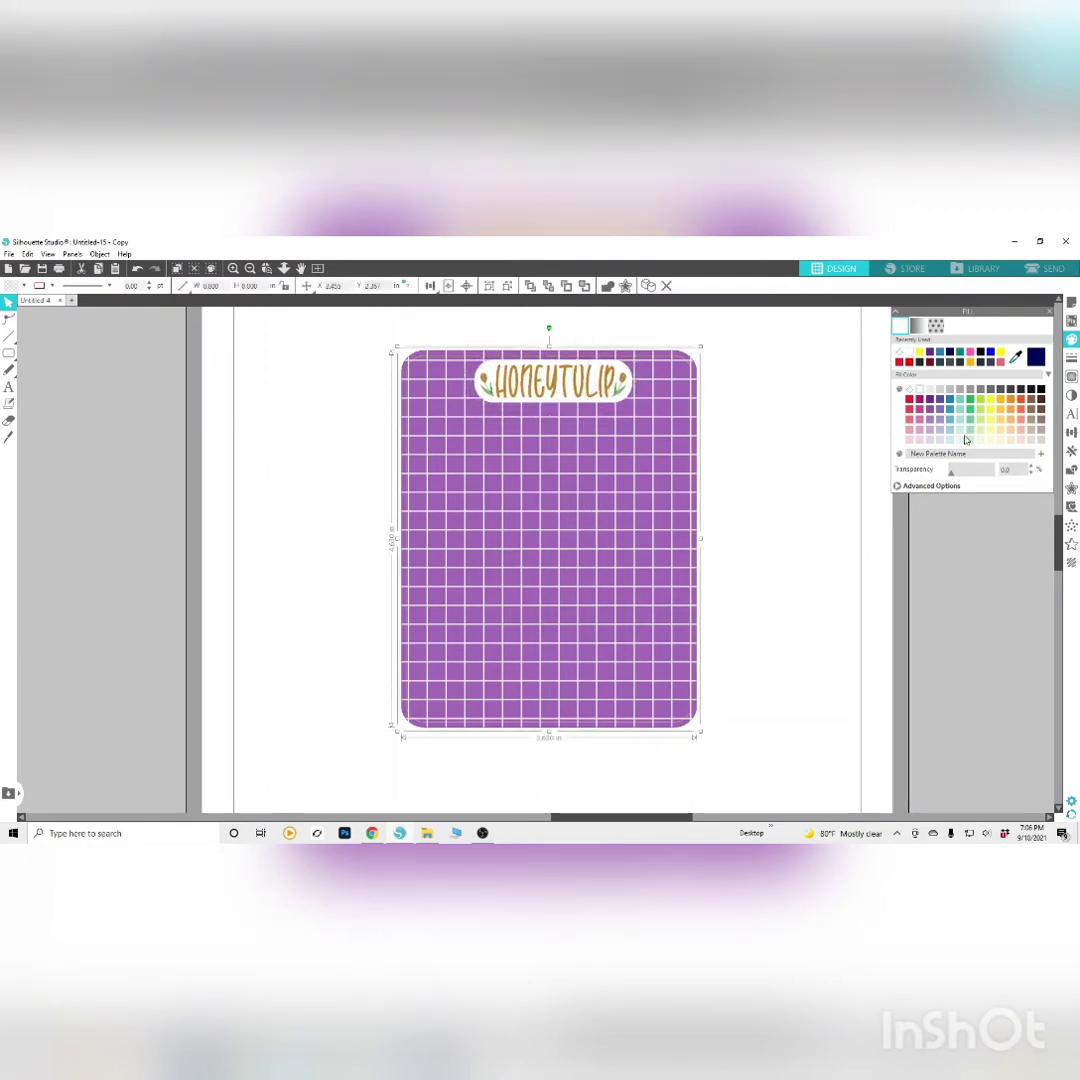
{"action": "left_click", "coordinate": [1071, 432]}
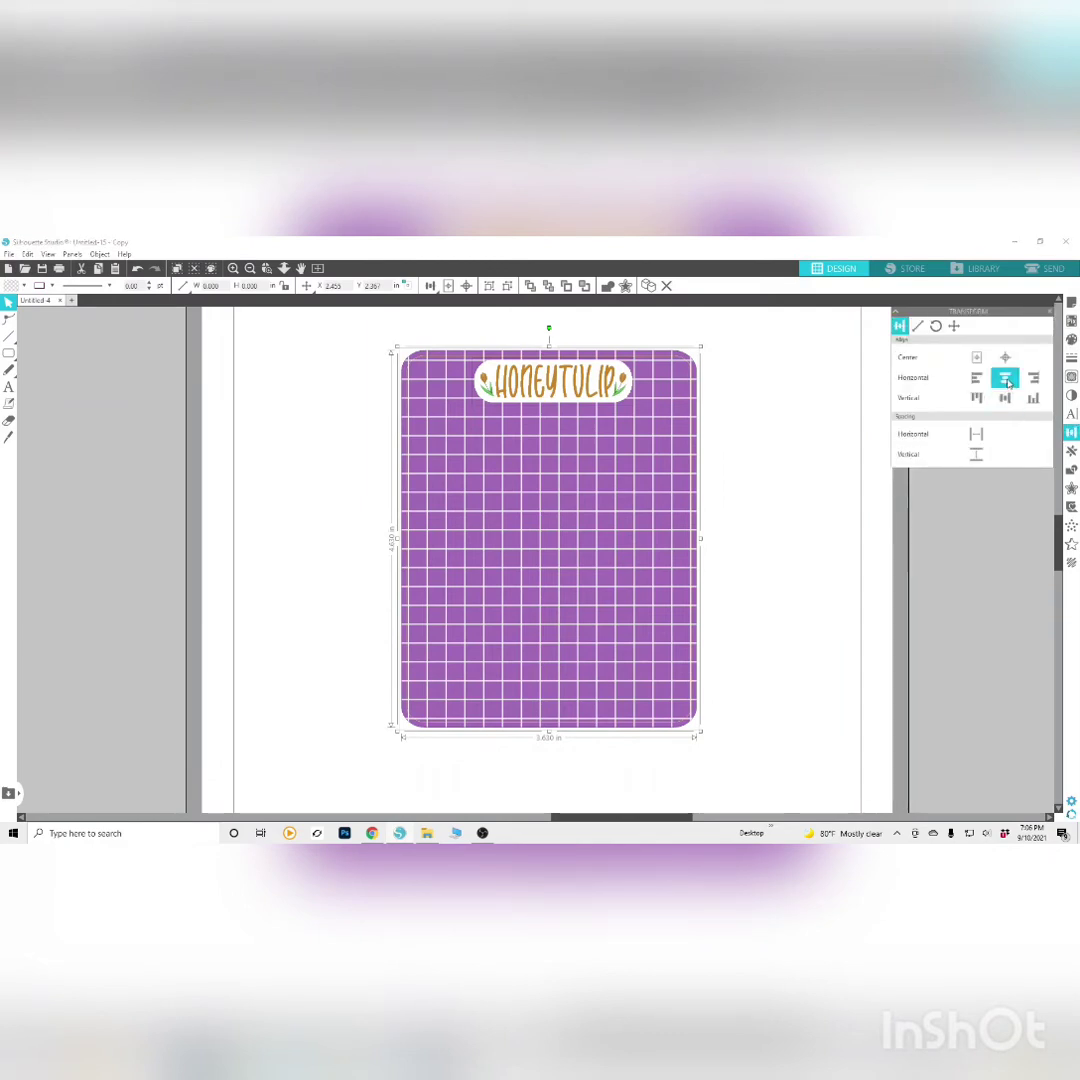
{"action": "left_click", "coordinate": [747, 425]}
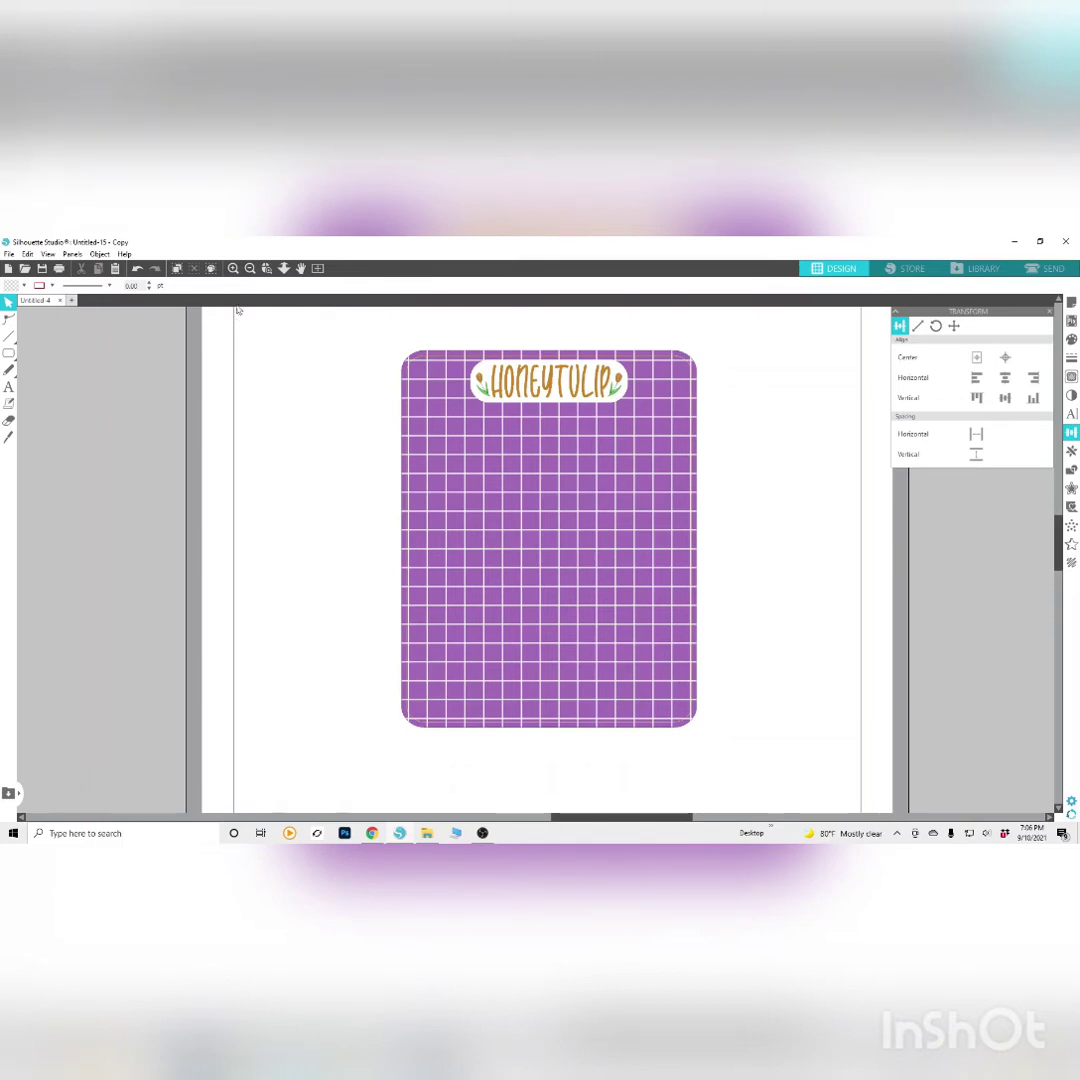
Shrink all the candy images beside the page together to about 3.86 in wide and move them over the background
{"action": "left_click", "coordinate": [250, 268]}
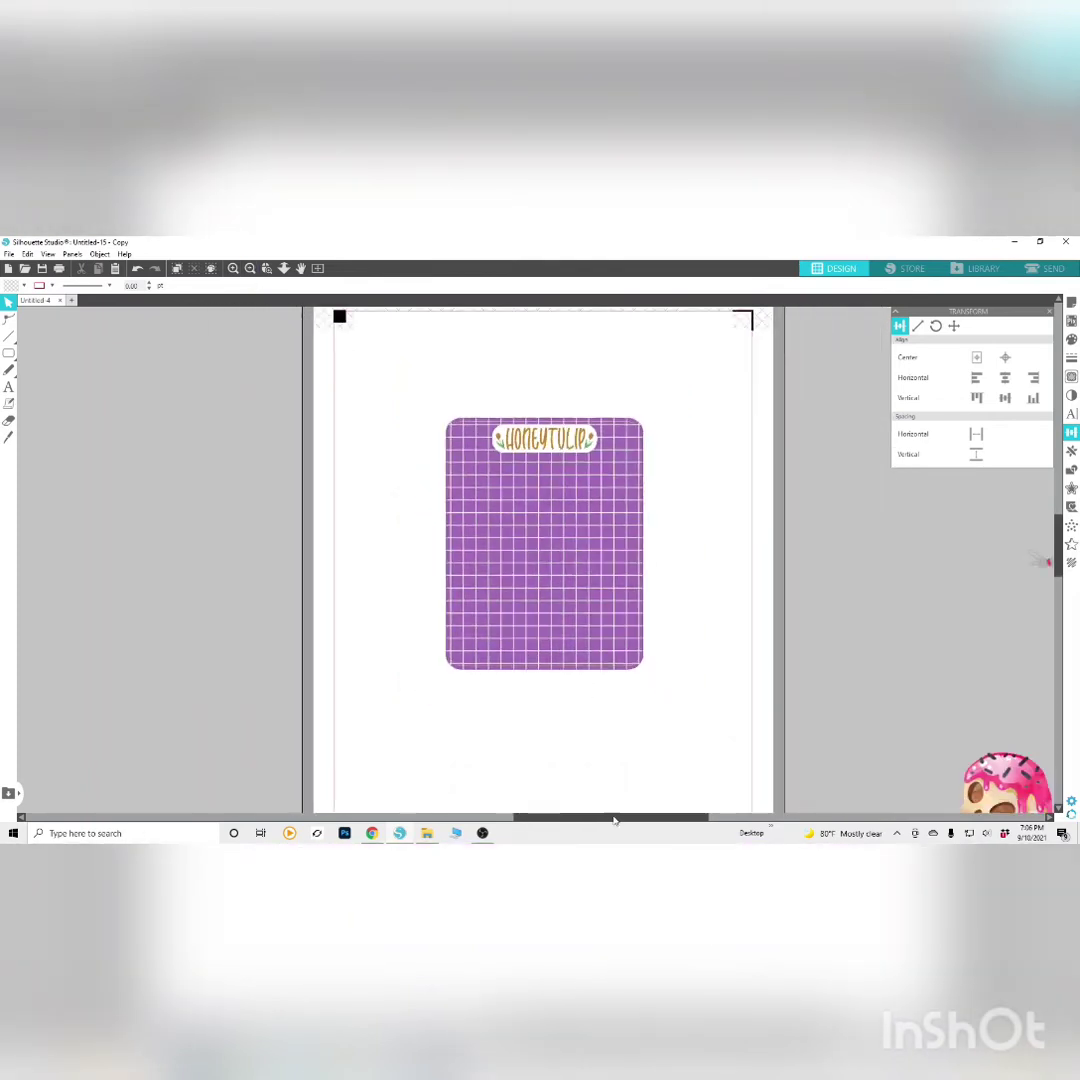
{"action": "left_click_drag", "start_coordinate": [614, 820], "coordinate": [714, 822]}
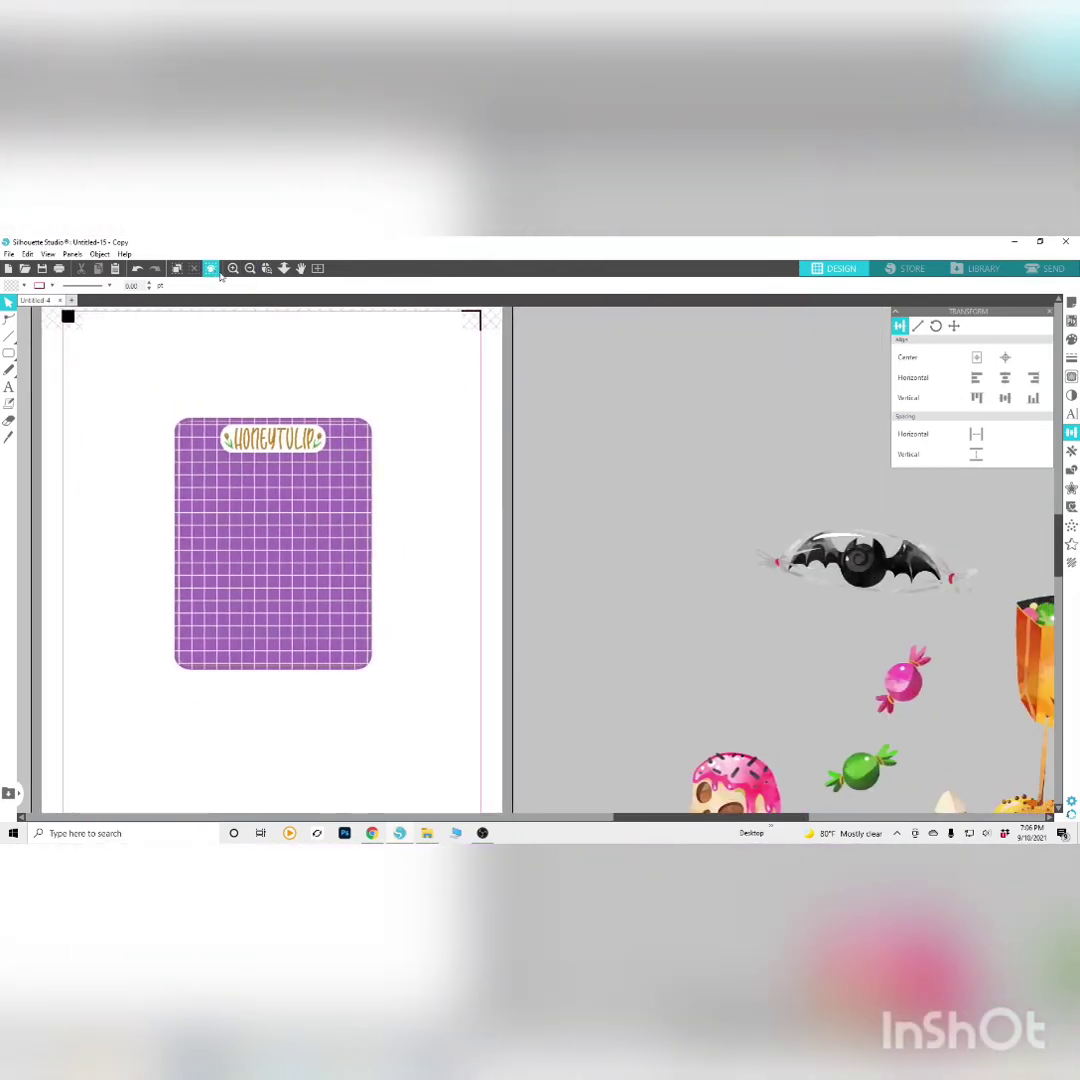
{"action": "scroll", "coordinate": [563, 458], "scroll_direction": "down", "scroll_amount": 3}
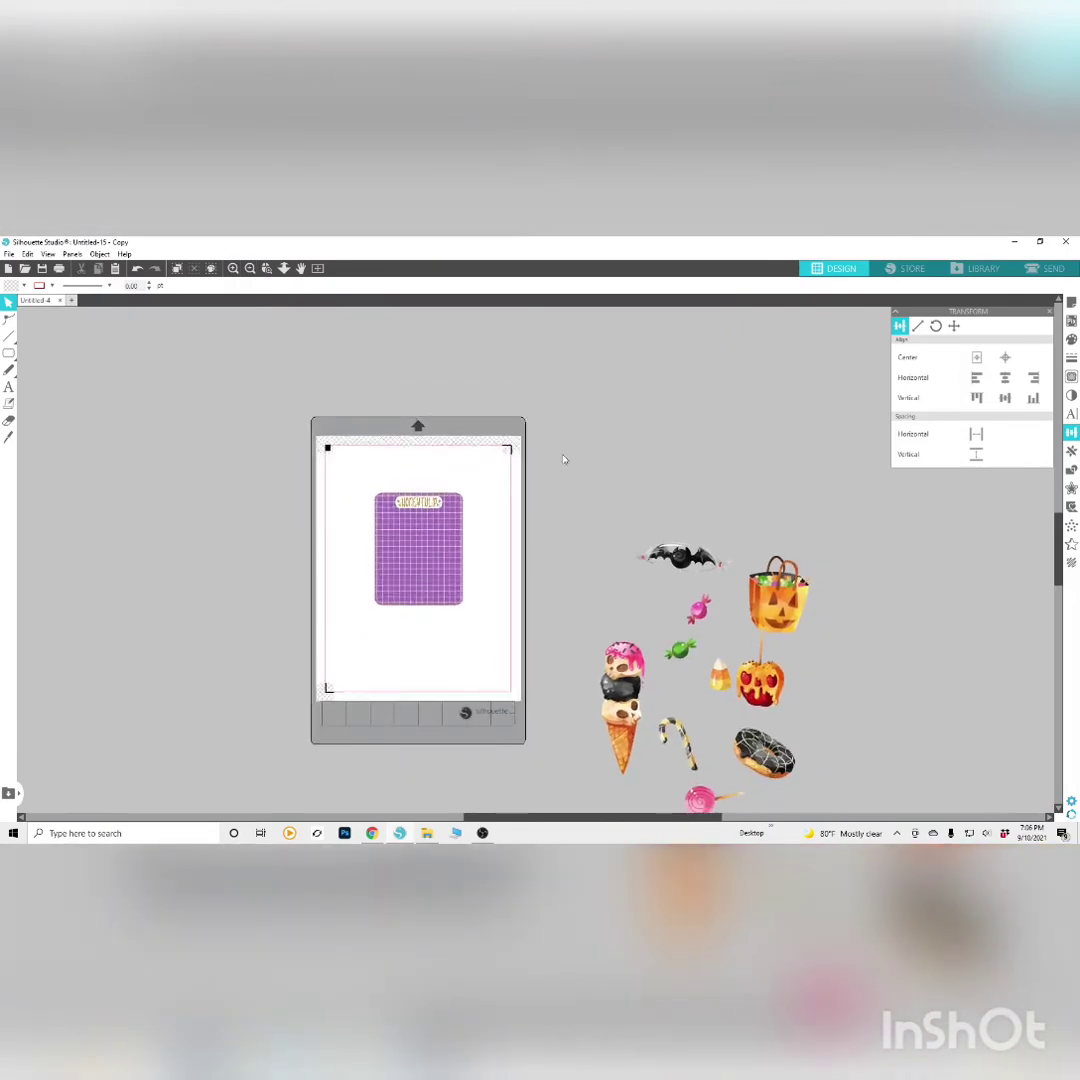
{"action": "scroll", "coordinate": [563, 458], "scroll_direction": "down", "scroll_amount": 2}
{"action": "left_click_drag", "start_coordinate": [562, 395], "coordinate": [846, 743]}
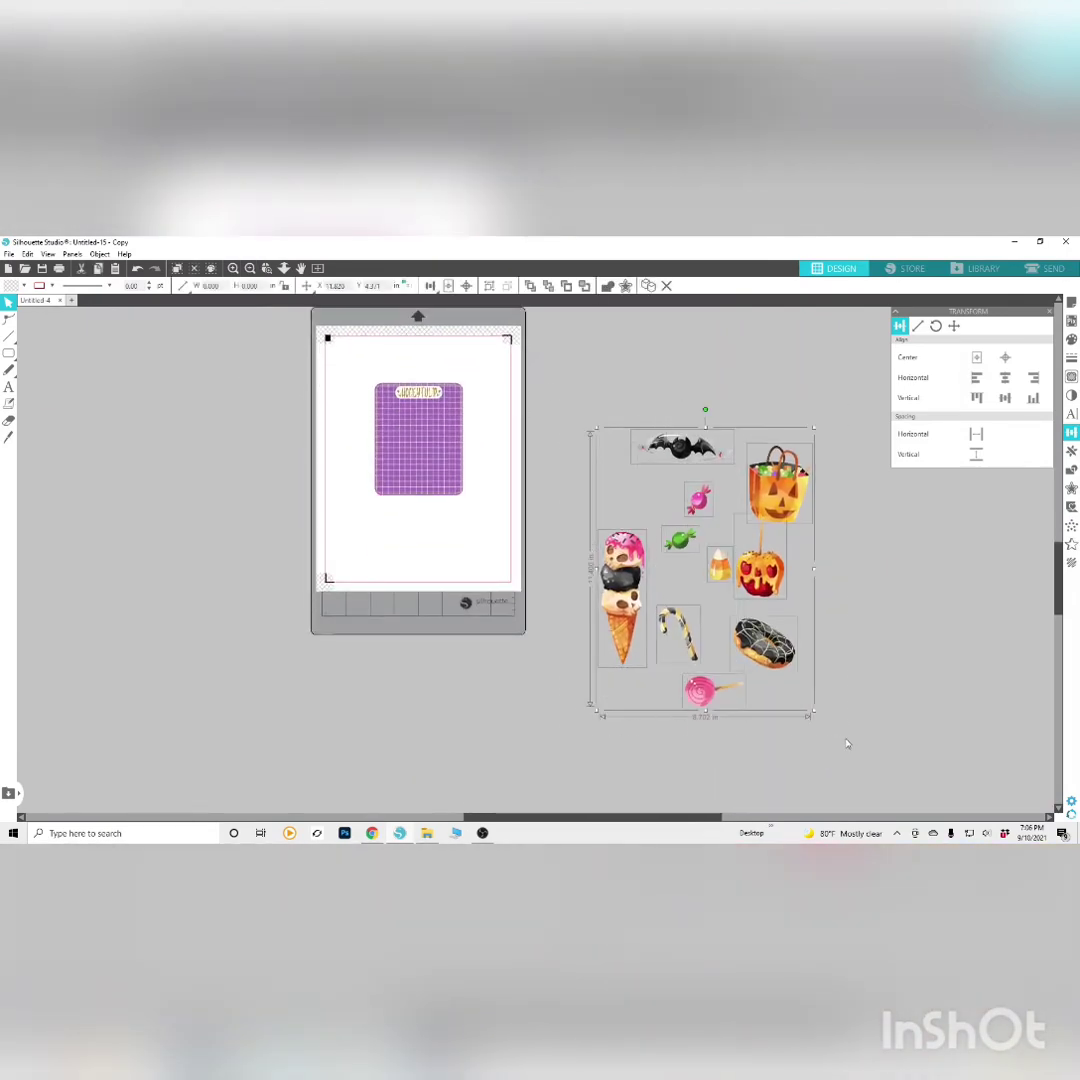
{"action": "left_click_drag", "start_coordinate": [813, 428], "coordinate": [499, 433]}
Bring all the selected candy images to the front of the purple background
{"action": "left_click", "coordinate": [99, 254]}
{"action": "mouse_move", "coordinate": [130, 277]}
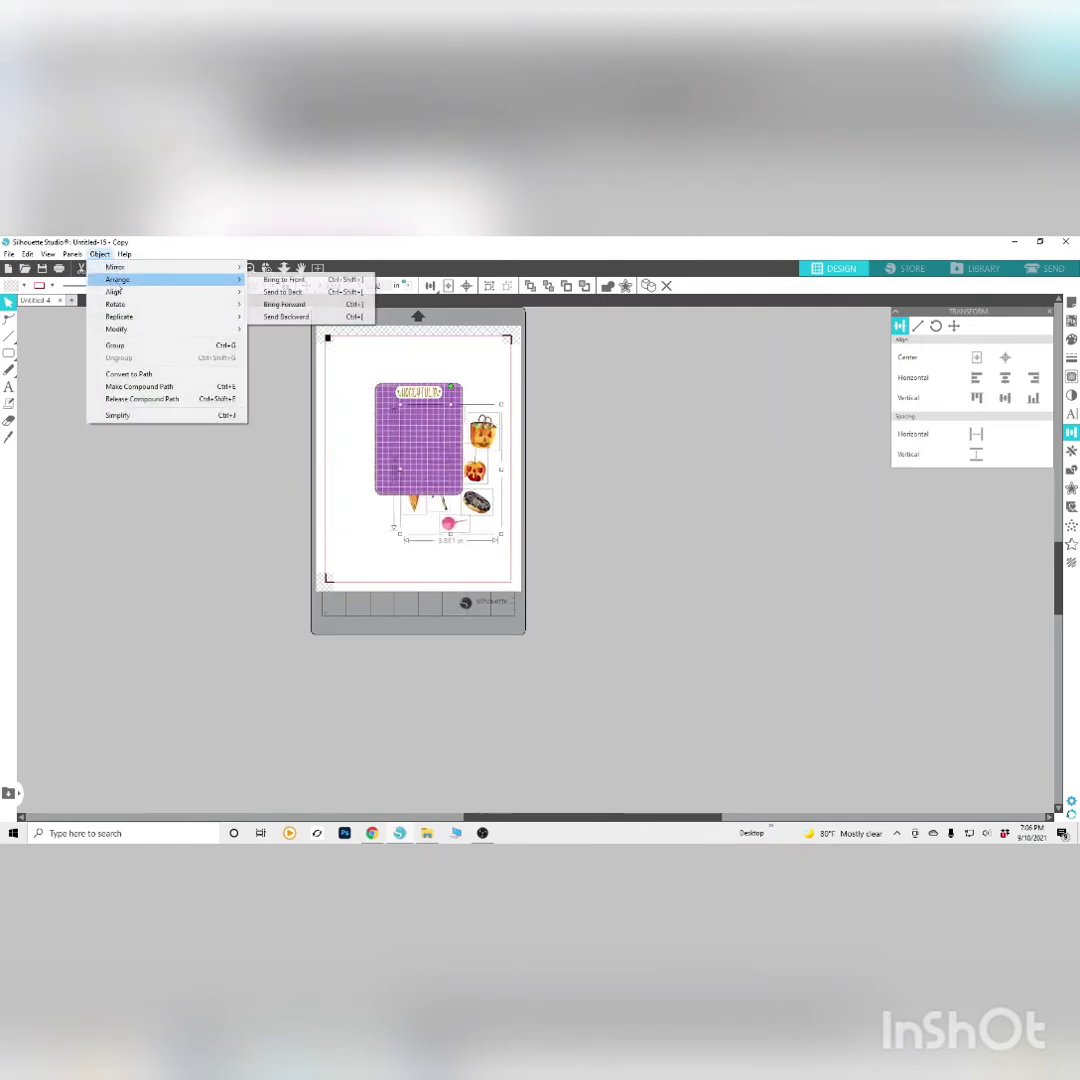
{"action": "left_click", "coordinate": [285, 277]}
Scale the candy images down together to about 3.04 in wide and position them on the background below the logo
{"action": "left_click_drag", "start_coordinate": [481, 438], "coordinate": [455, 421]}
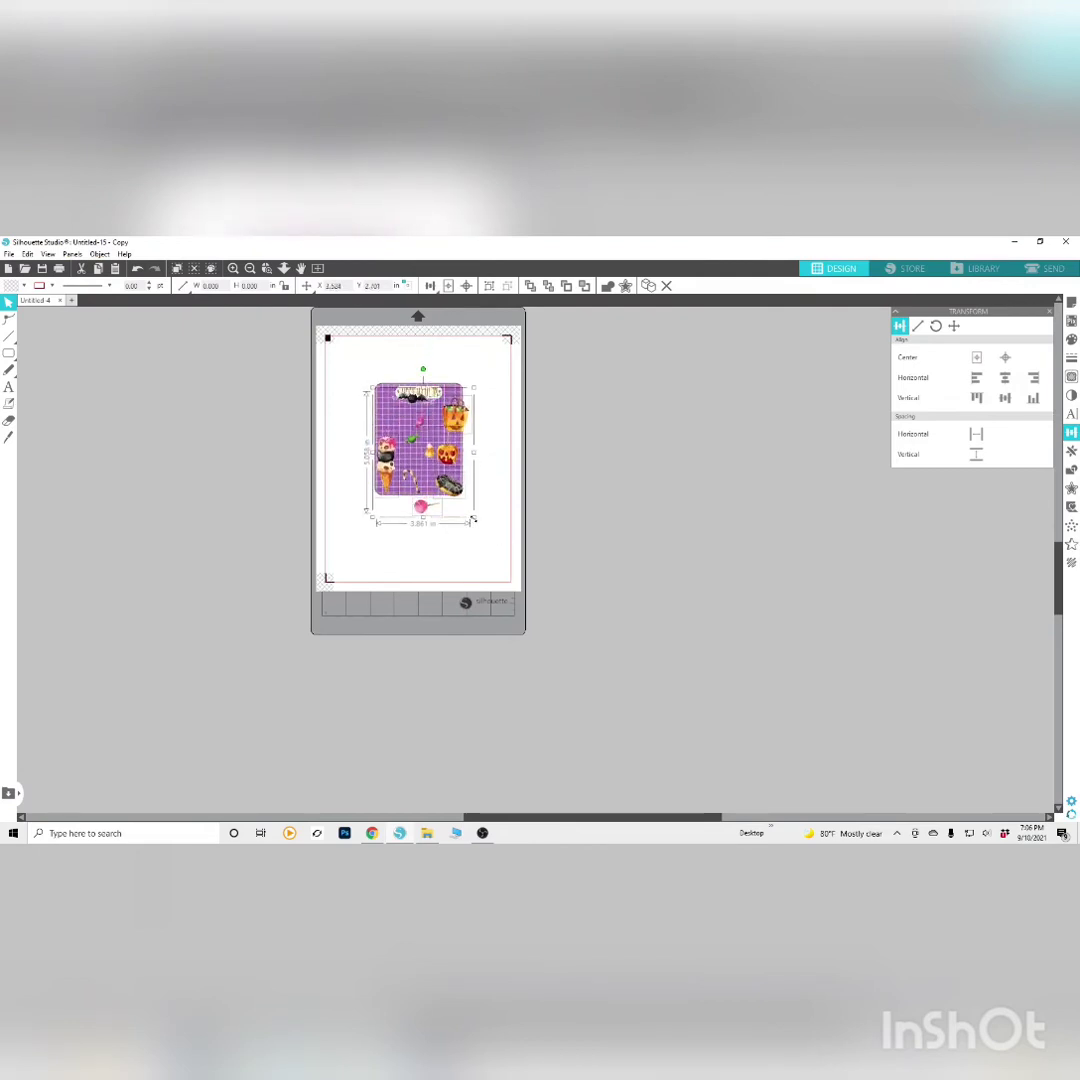
{"action": "left_click_drag", "start_coordinate": [474, 517], "coordinate": [448, 488]}
{"action": "left_click_drag", "start_coordinate": [437, 418], "coordinate": [447, 434]}
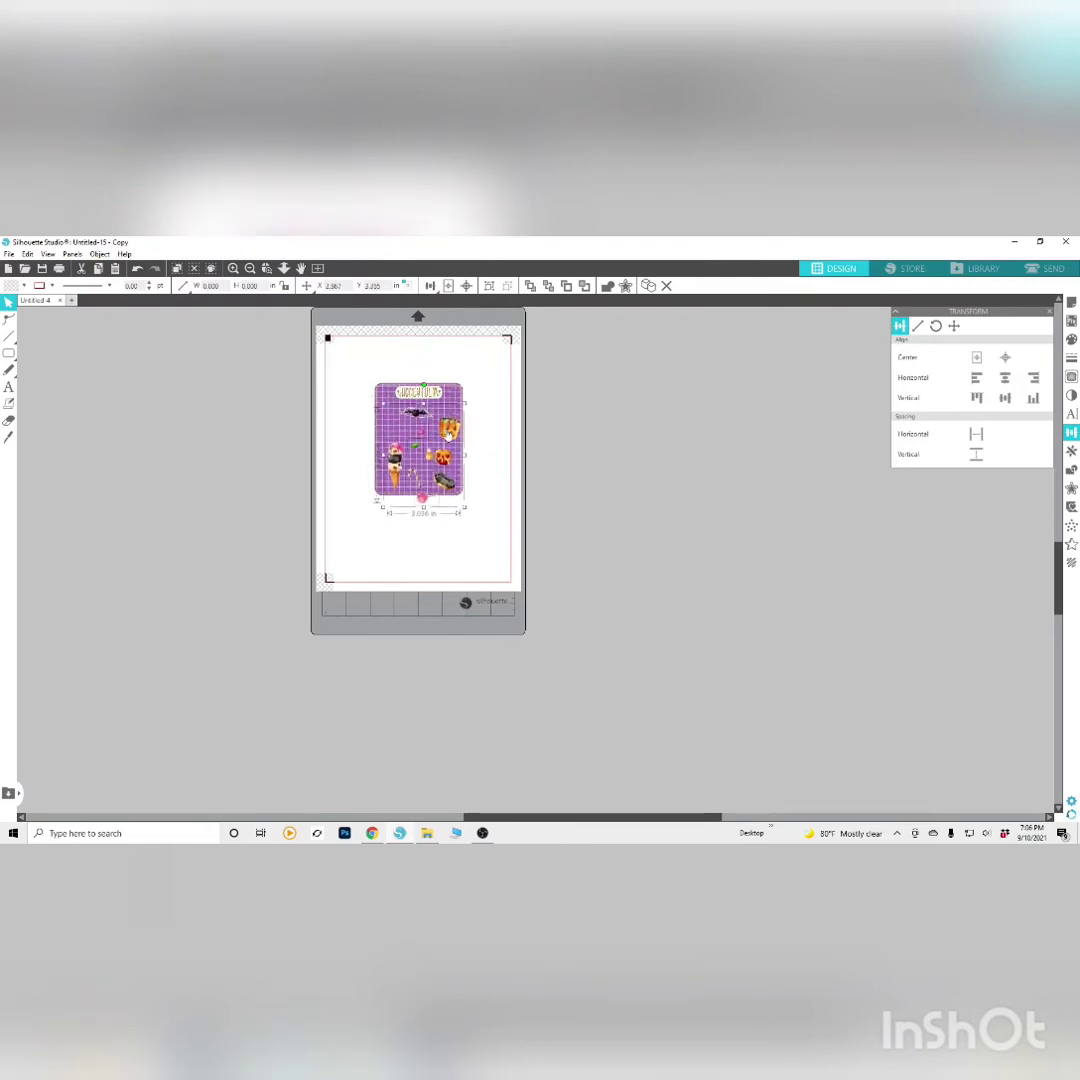
Set the ice cream cone aside to the right of the background and move the pumpkin bag into the background's lower-left corner
{"action": "left_click", "coordinate": [233, 268]}
{"action": "left_click", "coordinate": [535, 451]}
{"action": "scroll", "coordinate": [535, 451], "scroll_direction": "up", "scroll_amount": 3}
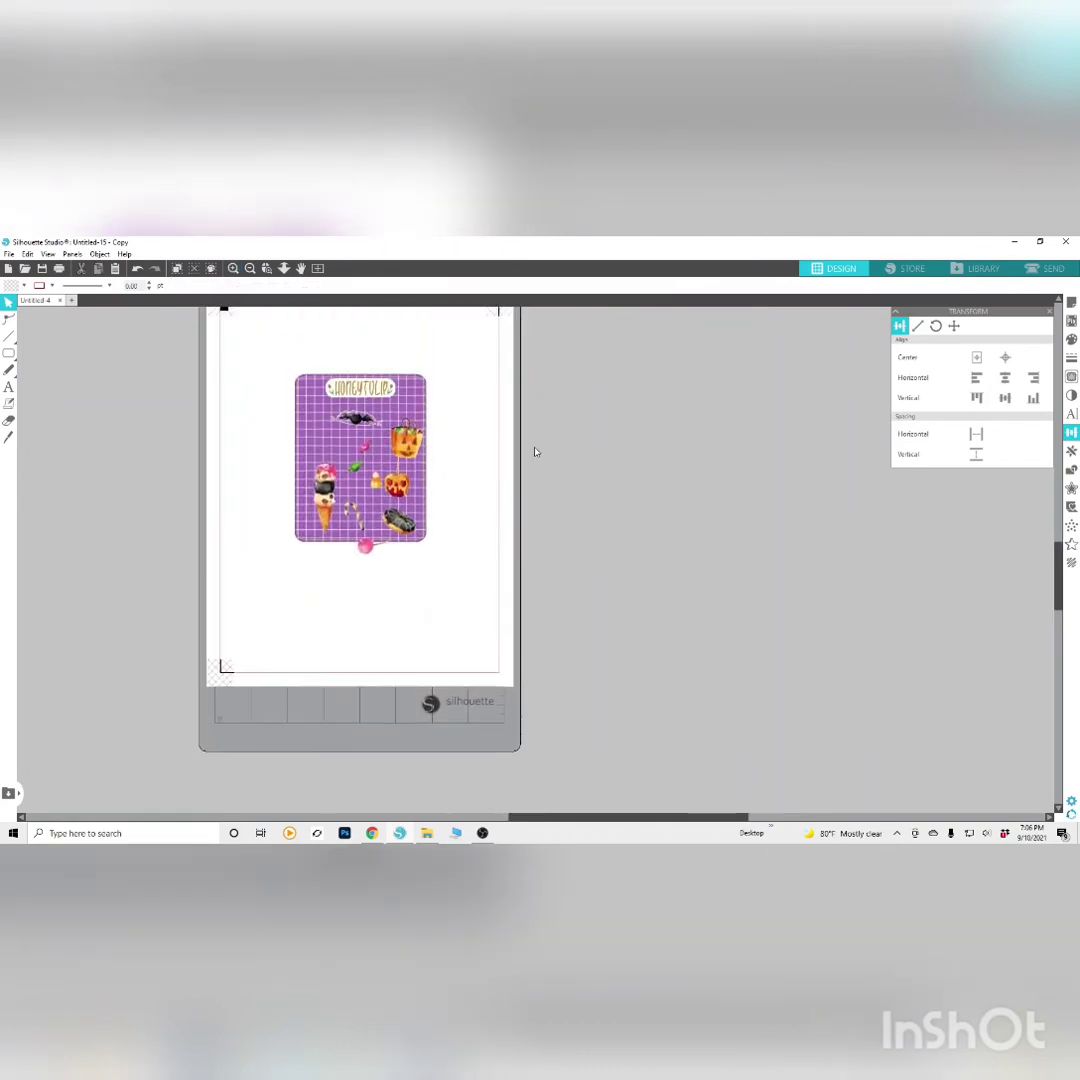
{"action": "left_click_drag", "start_coordinate": [558, 820], "coordinate": [473, 820]}
{"action": "scroll", "coordinate": [672, 488], "scroll_direction": "up", "scroll_amount": 3}
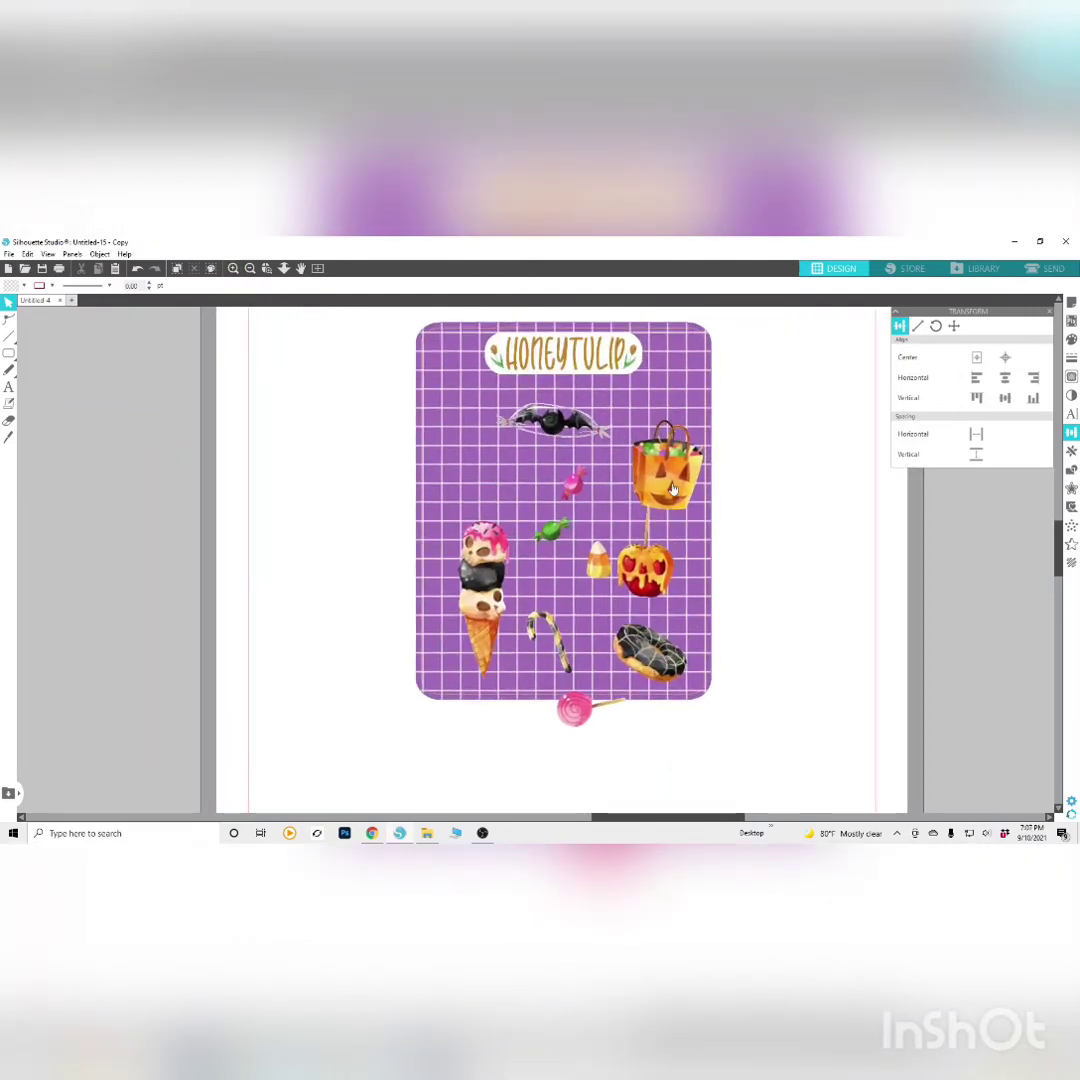
{"action": "left_click_drag", "start_coordinate": [483, 600], "coordinate": [806, 593]}
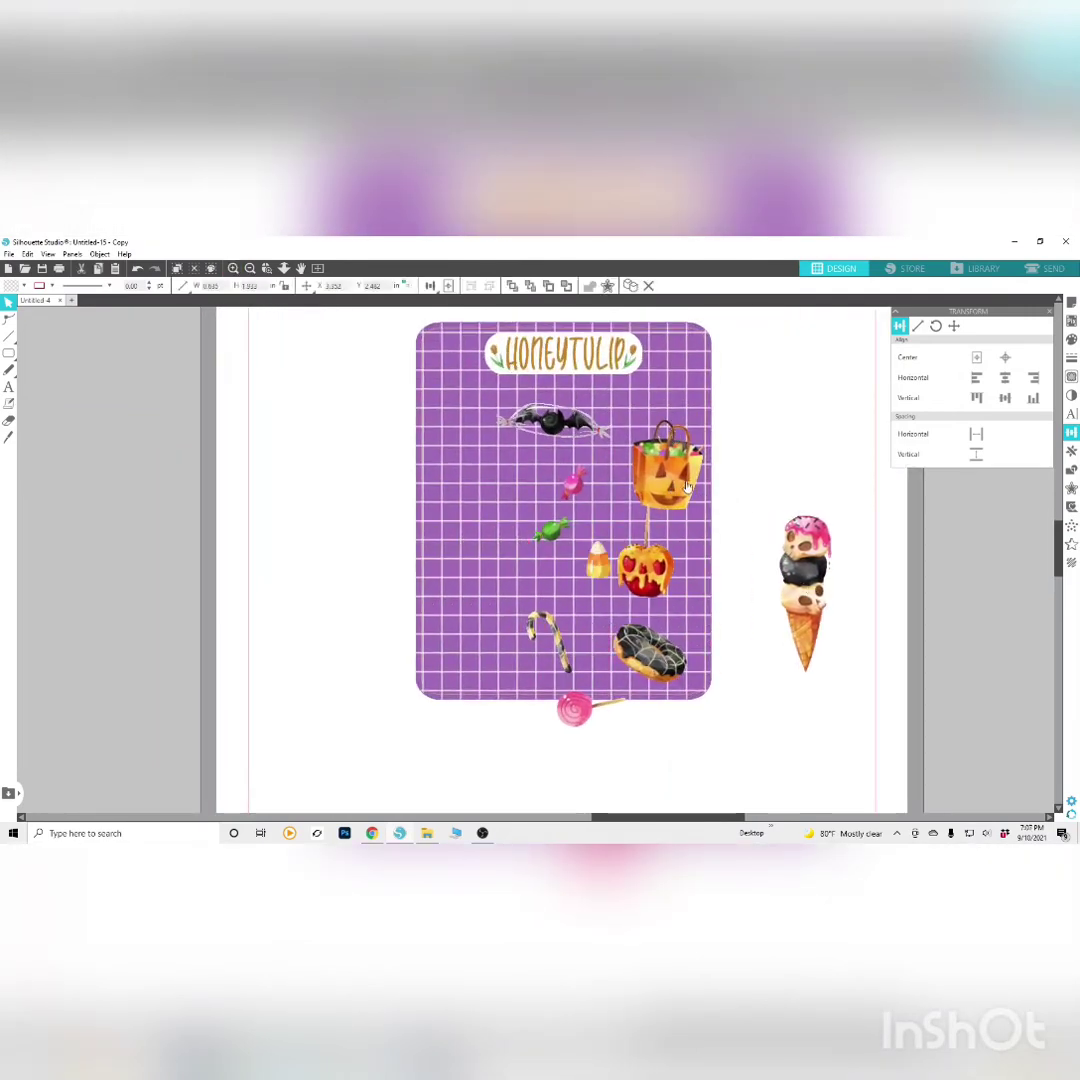
{"action": "left_click_drag", "start_coordinate": [683, 474], "coordinate": [481, 649]}
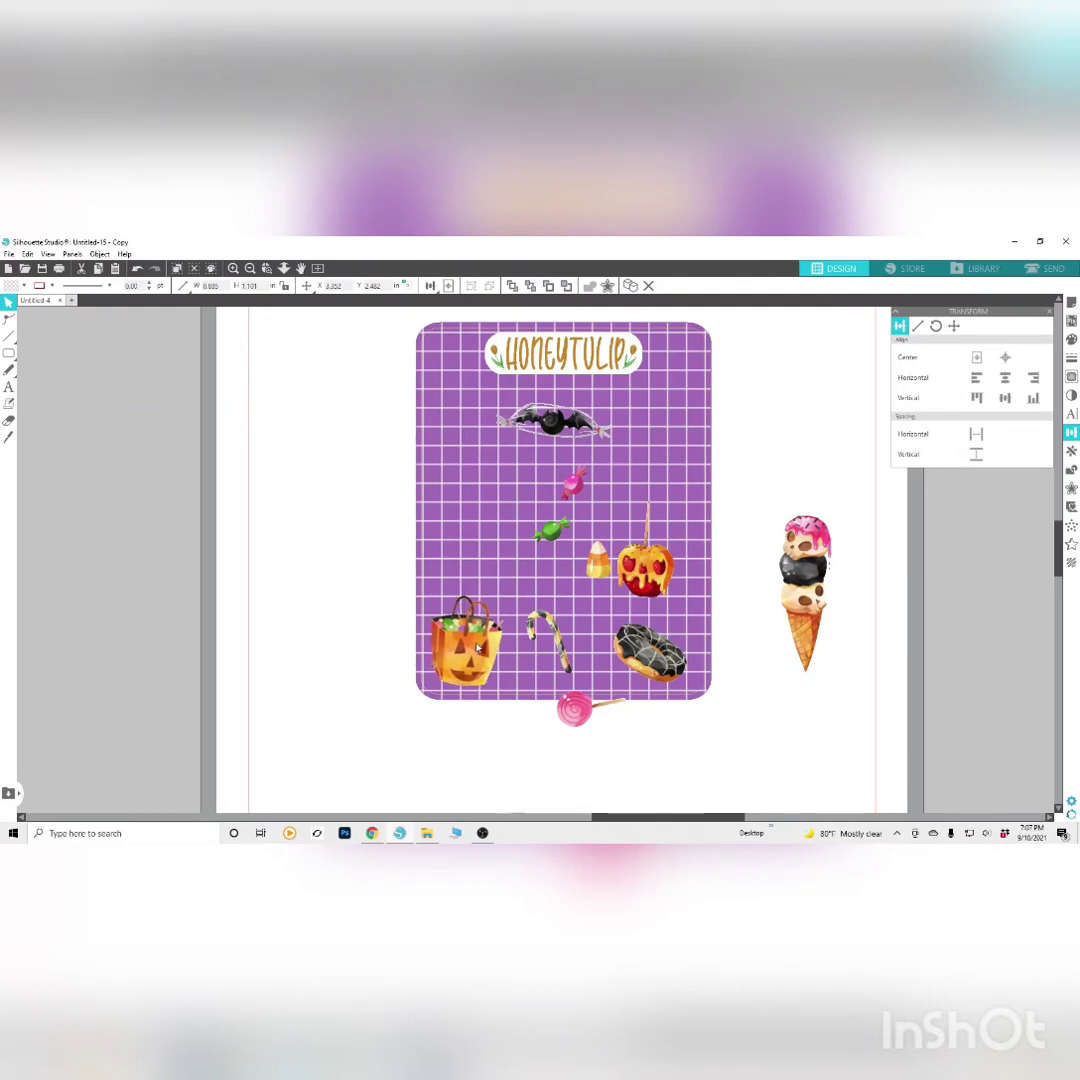
Place the candy apple above the pumpkin bag, tilted slightly clockwise, and the ice cream cone in the background's upper-right area
{"action": "left_click_drag", "start_coordinate": [649, 550], "coordinate": [480, 490]}
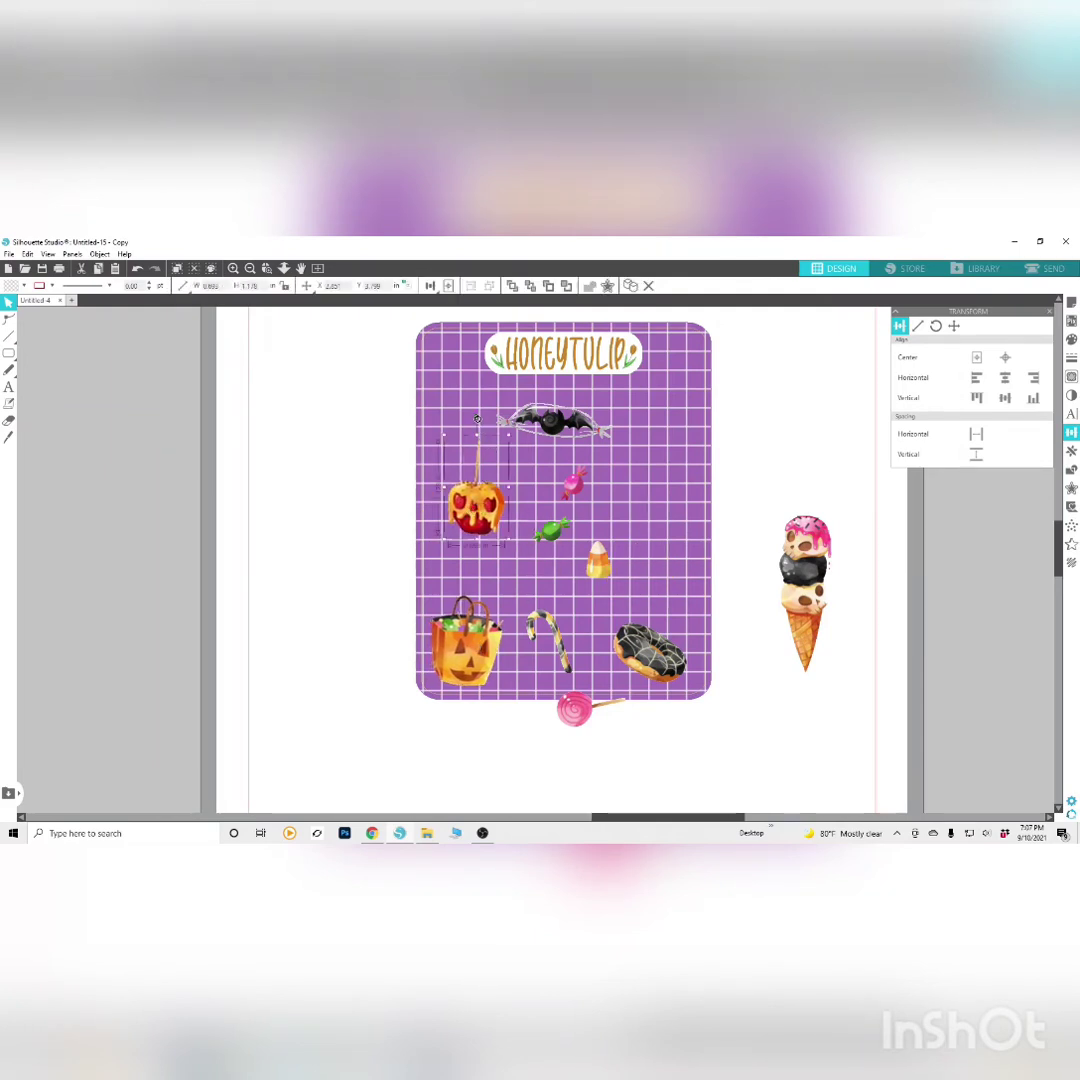
{"action": "left_click_drag", "start_coordinate": [477, 419], "coordinate": [497, 422]}
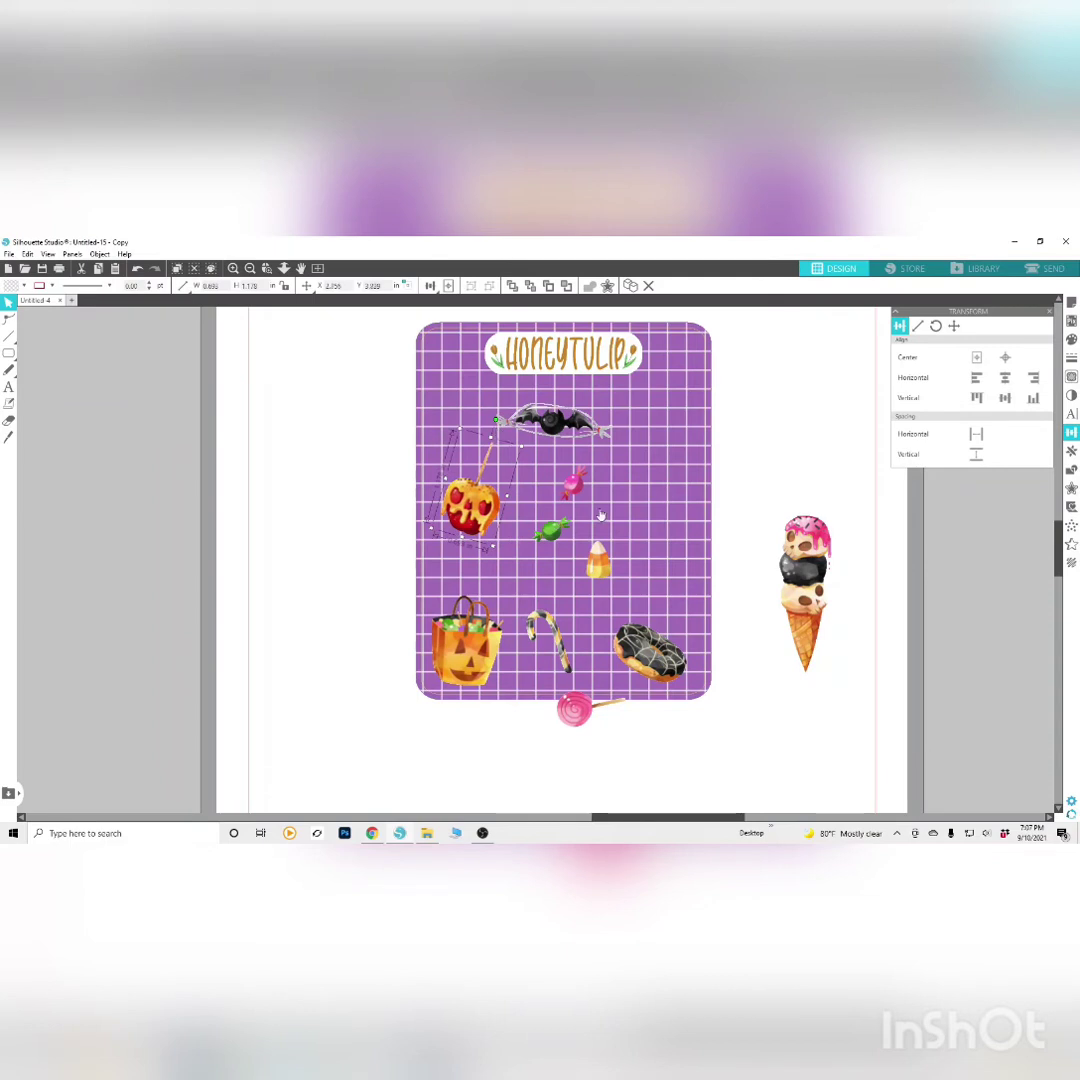
{"action": "left_click_drag", "start_coordinate": [818, 602], "coordinate": [675, 467]}
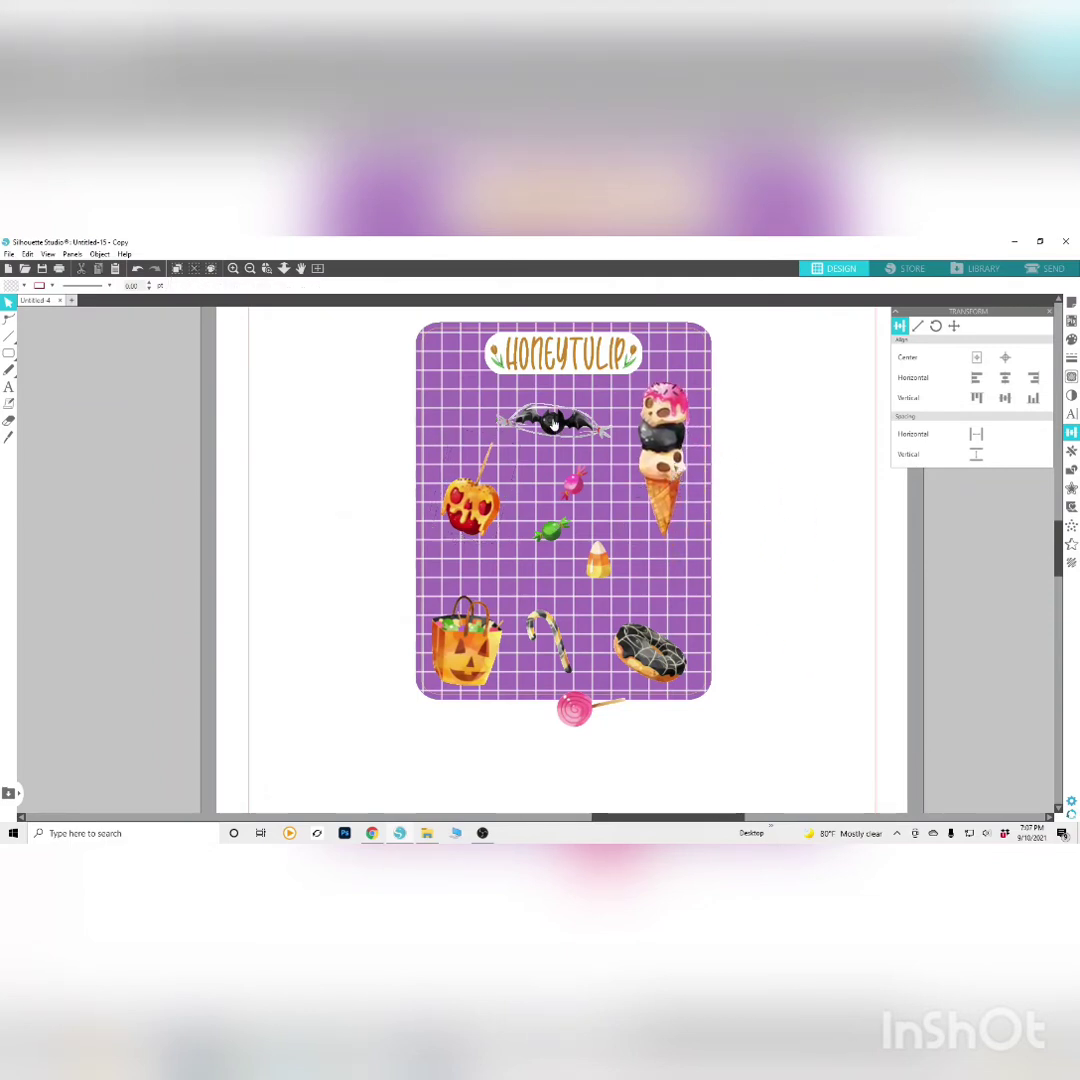
Move the bat candy to the middle of the background and the green candy to its upper-left corner beneath the logo
{"action": "left_click_drag", "start_coordinate": [553, 423], "coordinate": [570, 515]}
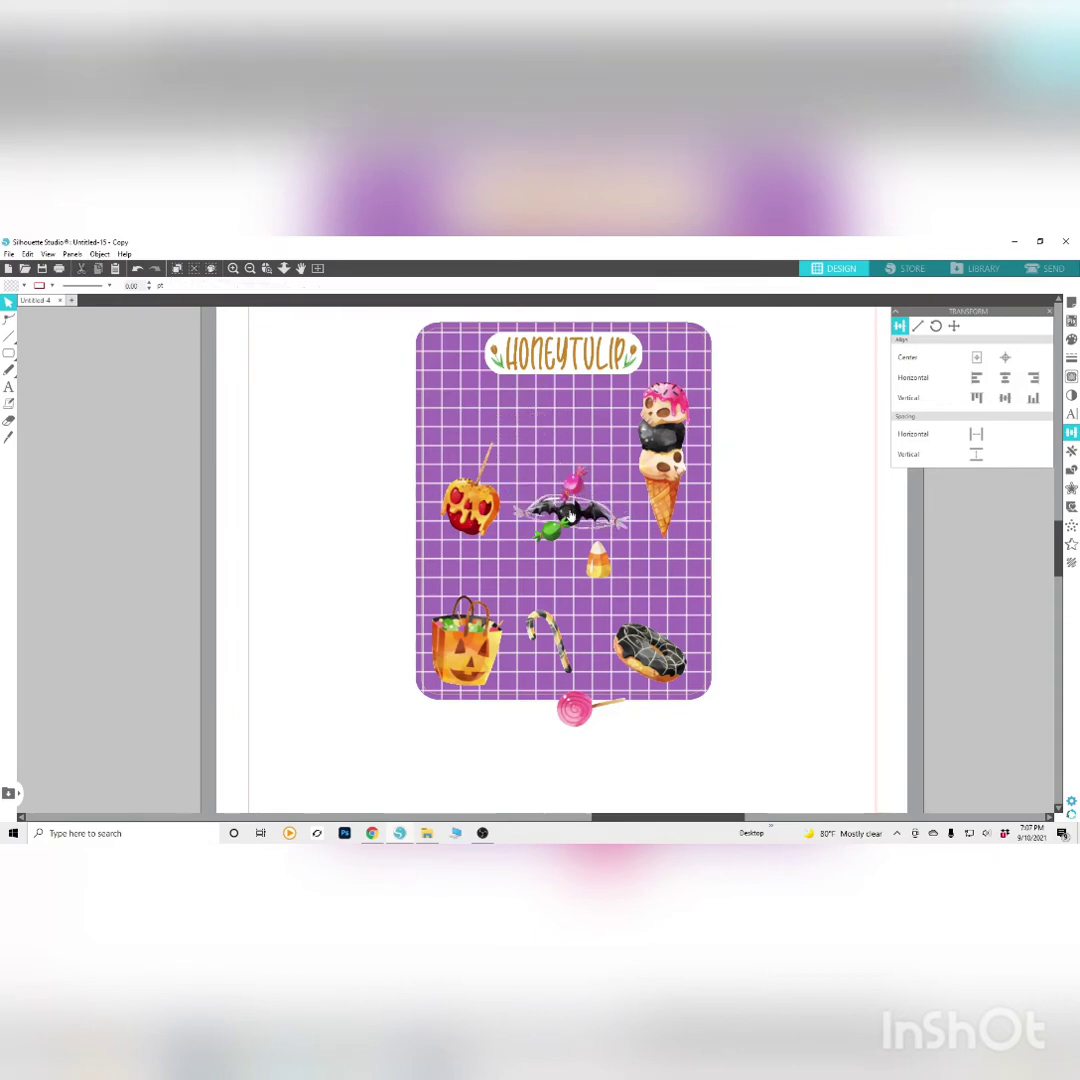
{"action": "left_click", "coordinate": [517, 503]}
{"action": "left_click_drag", "start_coordinate": [509, 491], "coordinate": [487, 420]}
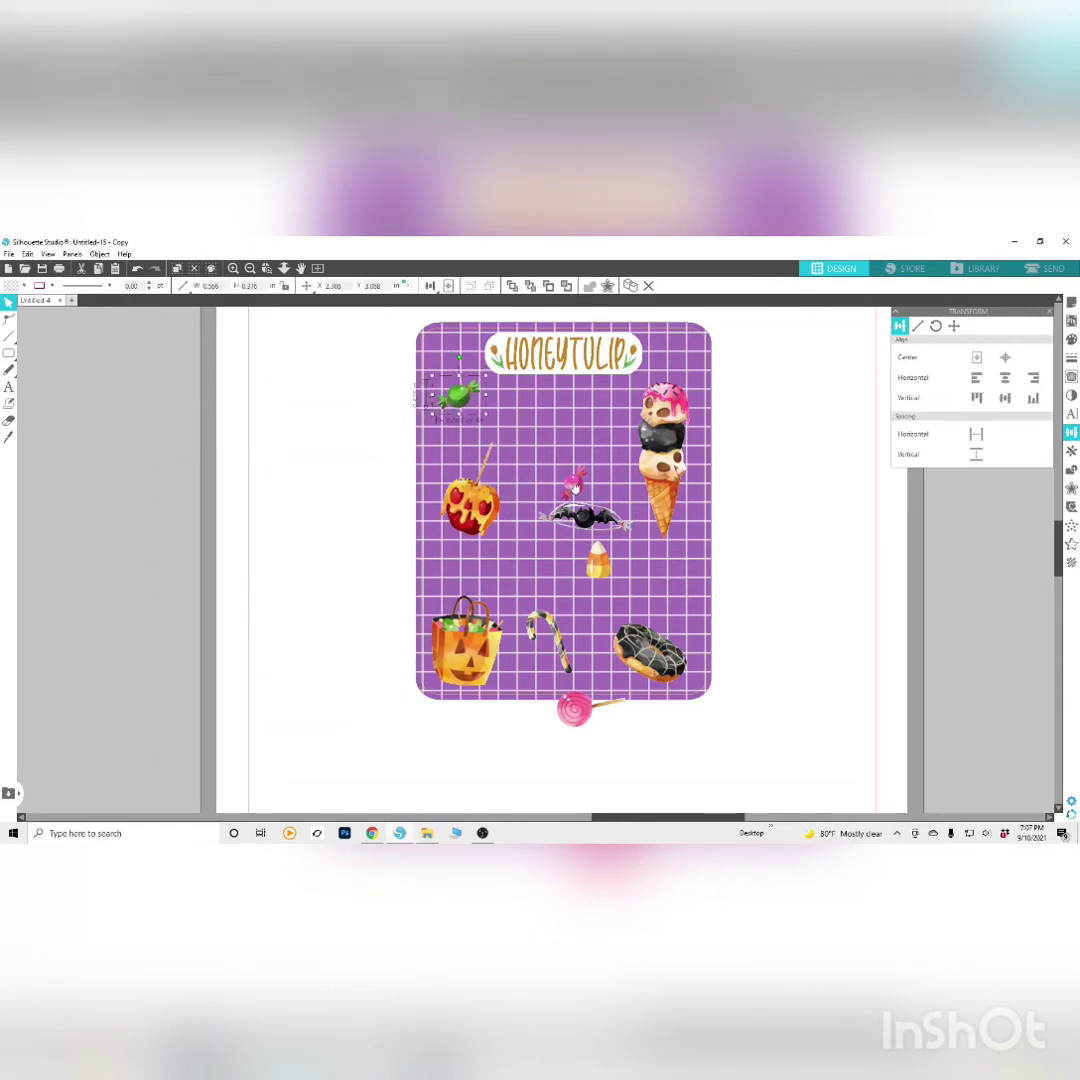
Raise the pumpkin bag to just below the candy apple and place the pink wrapped candy beneath it, rotated to lie horizontally
{"action": "left_click_drag", "start_coordinate": [575, 487], "coordinate": [528, 680]}
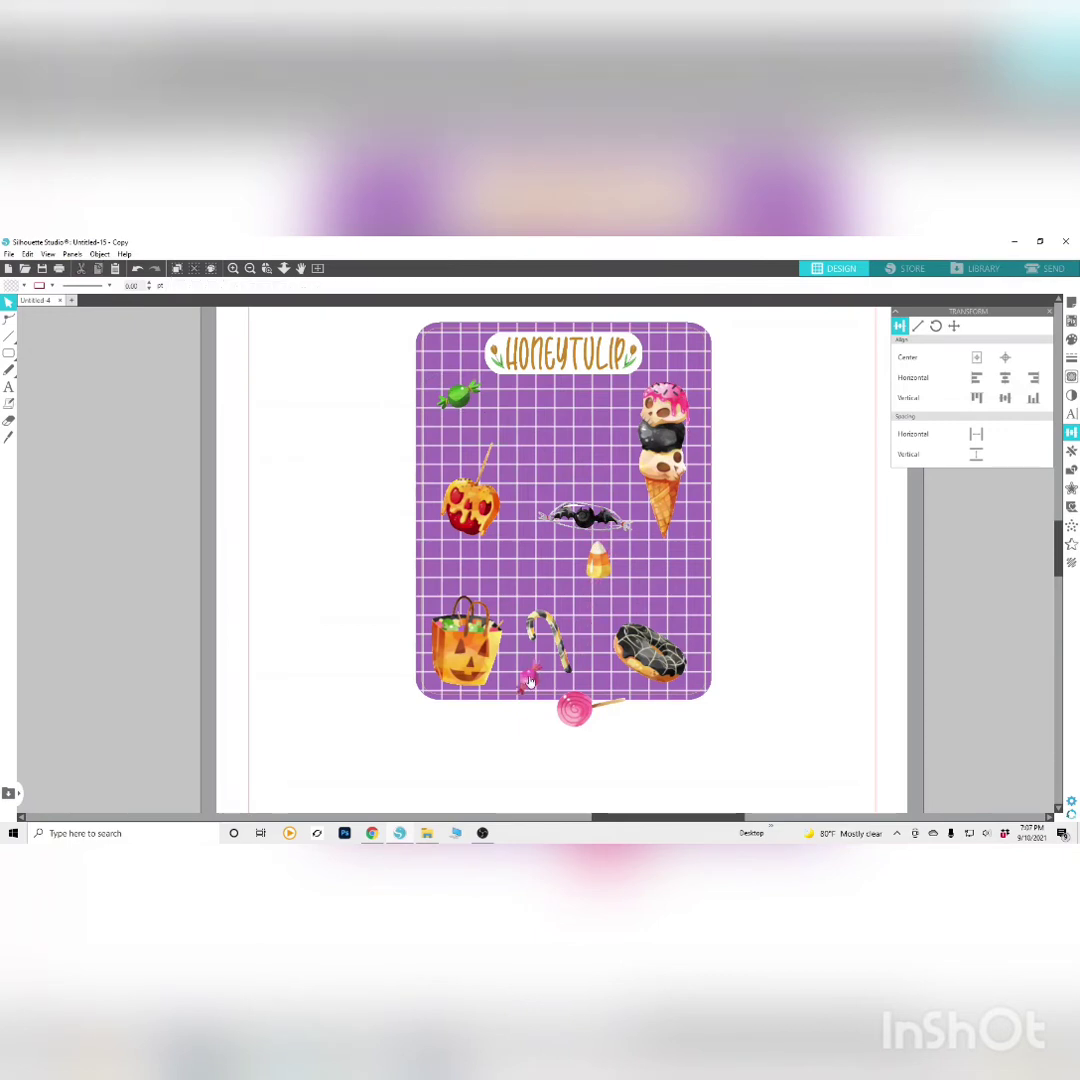
{"action": "left_click_drag", "start_coordinate": [466, 640], "coordinate": [474, 590]}
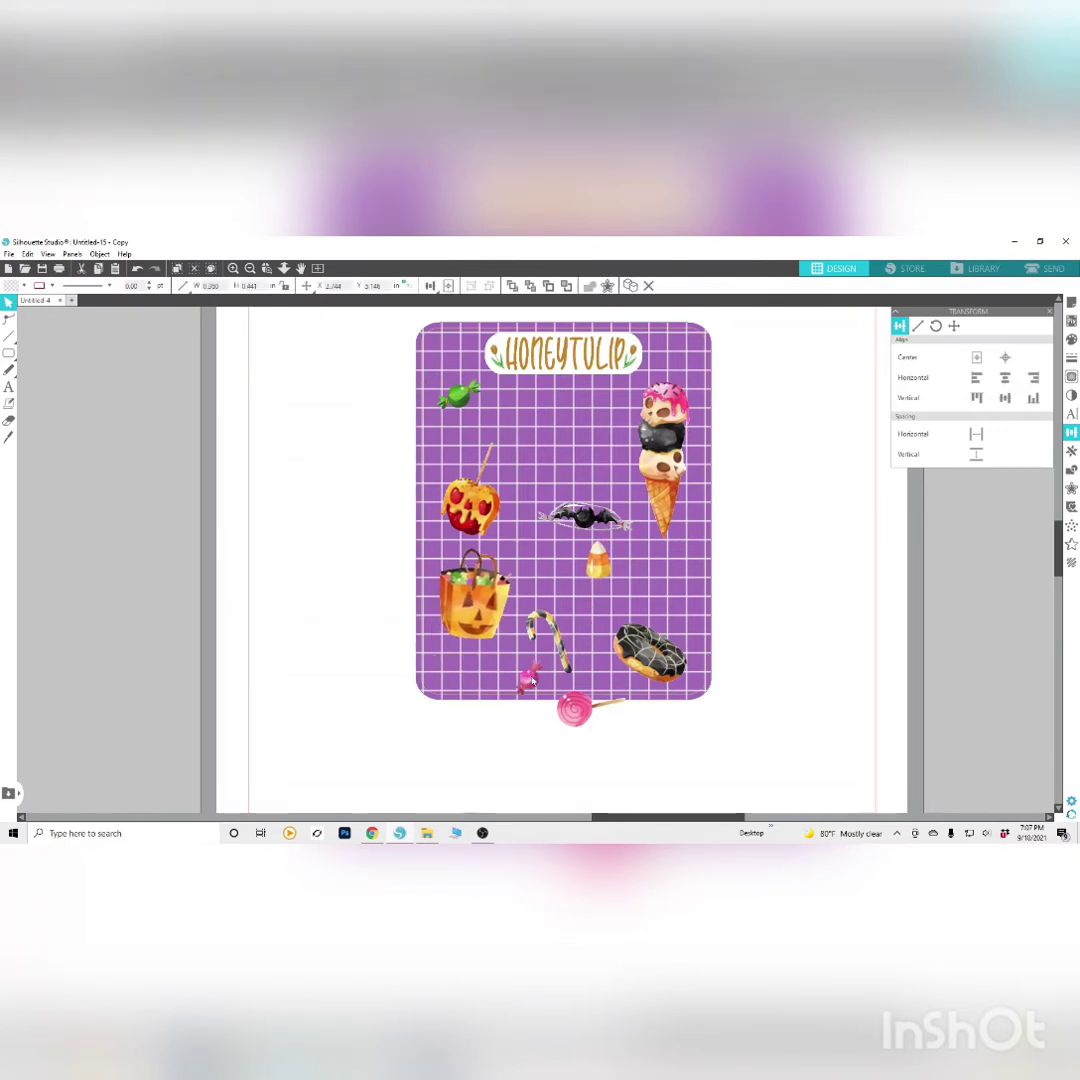
{"action": "left_click", "coordinate": [531, 680]}
{"action": "left_click_drag", "start_coordinate": [530, 638], "coordinate": [482, 686]}
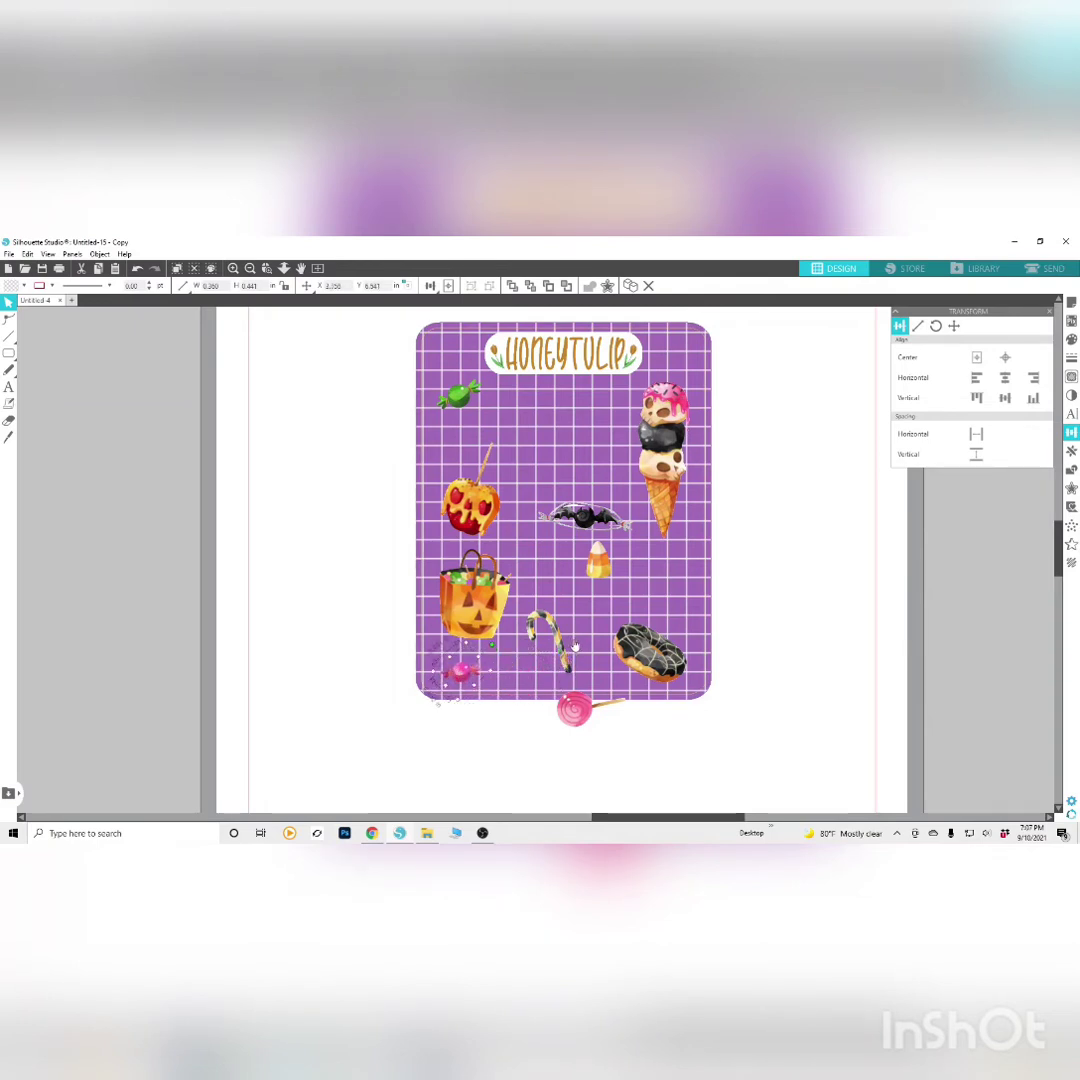
Set the candy corn aside to the right of the background, and rotate the donut counterclockwise and enlarge it in the lower-right area
{"action": "left_click_drag", "start_coordinate": [598, 570], "coordinate": [752, 602]}
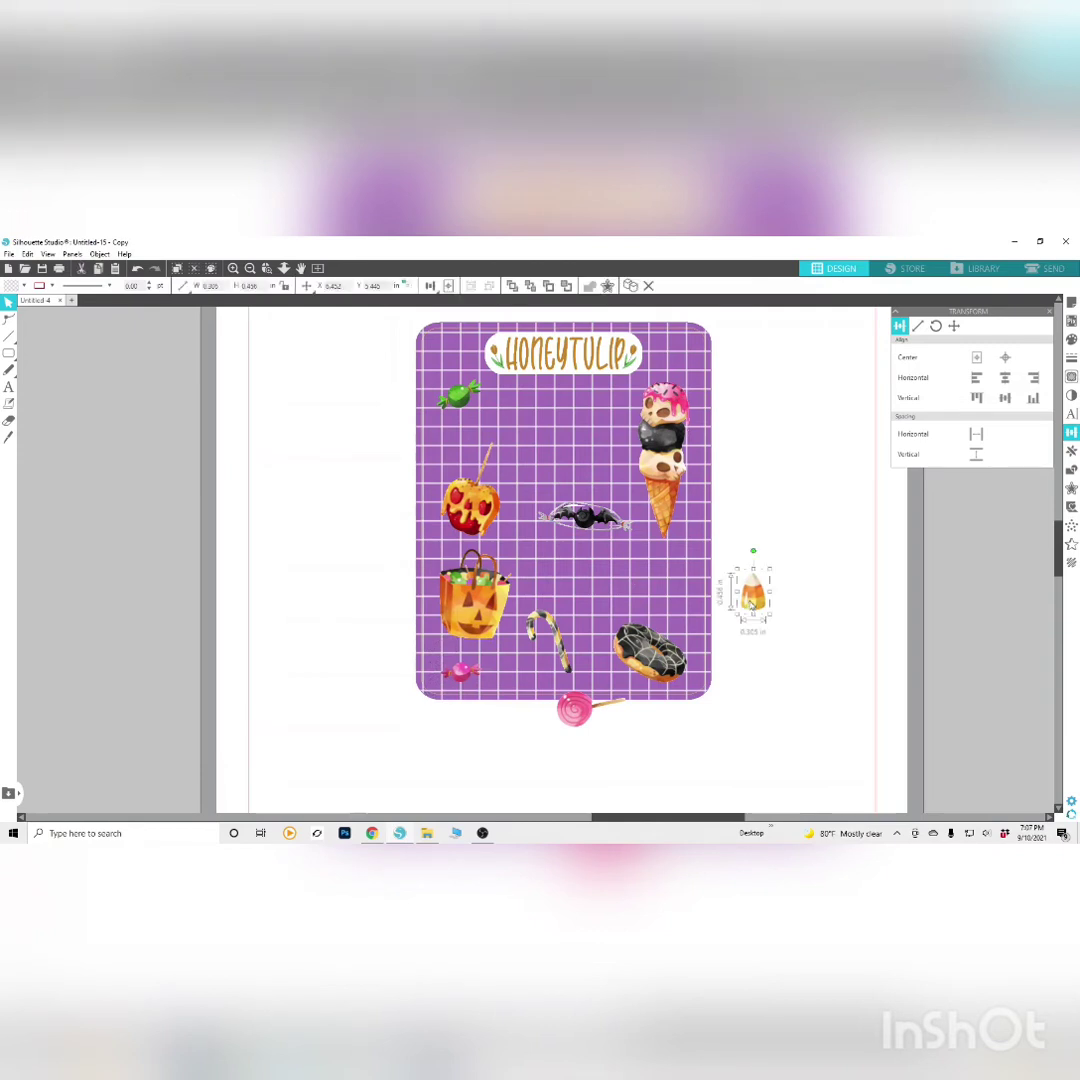
{"action": "left_click", "coordinate": [650, 657]}
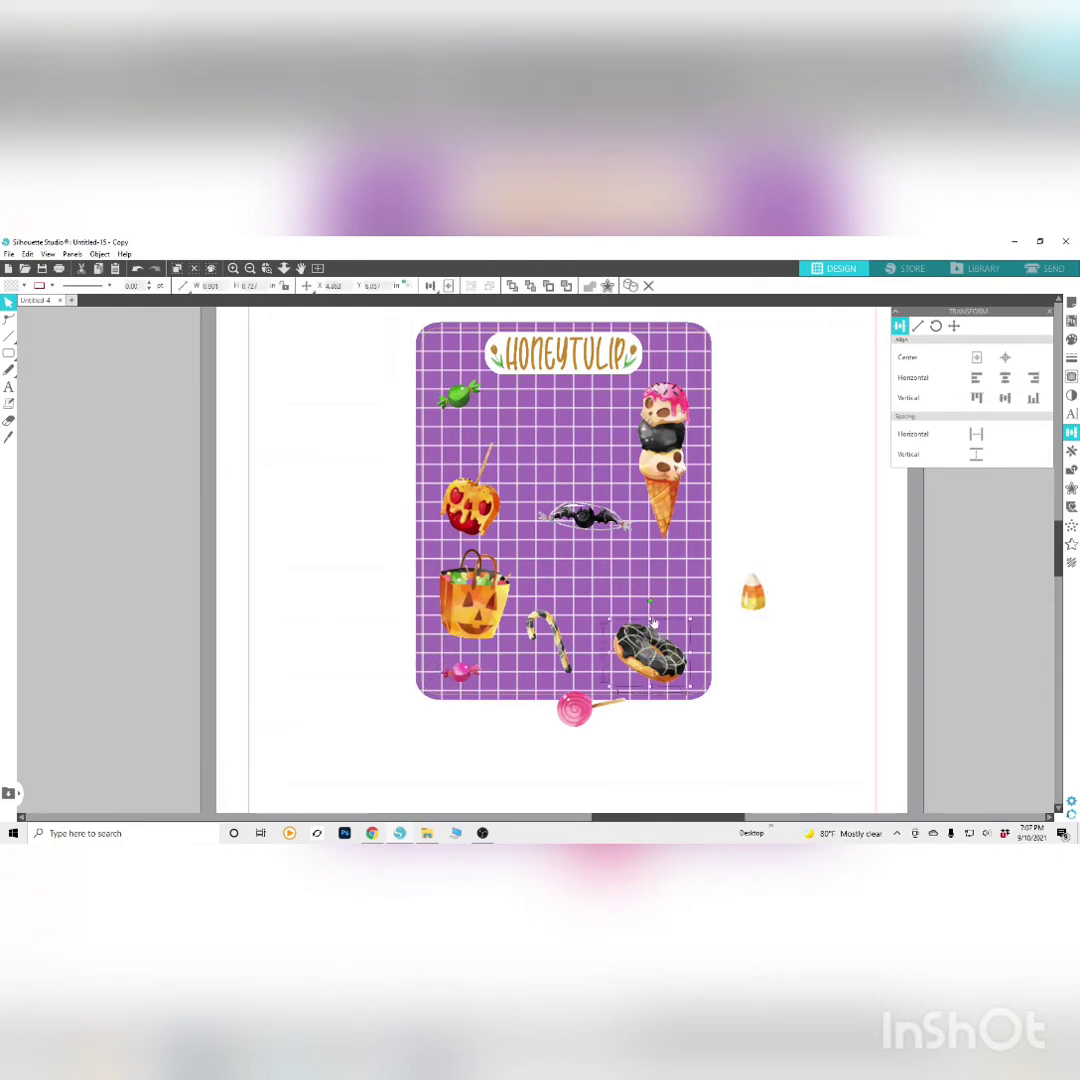
{"action": "left_click_drag", "start_coordinate": [652, 622], "coordinate": [586, 608]}
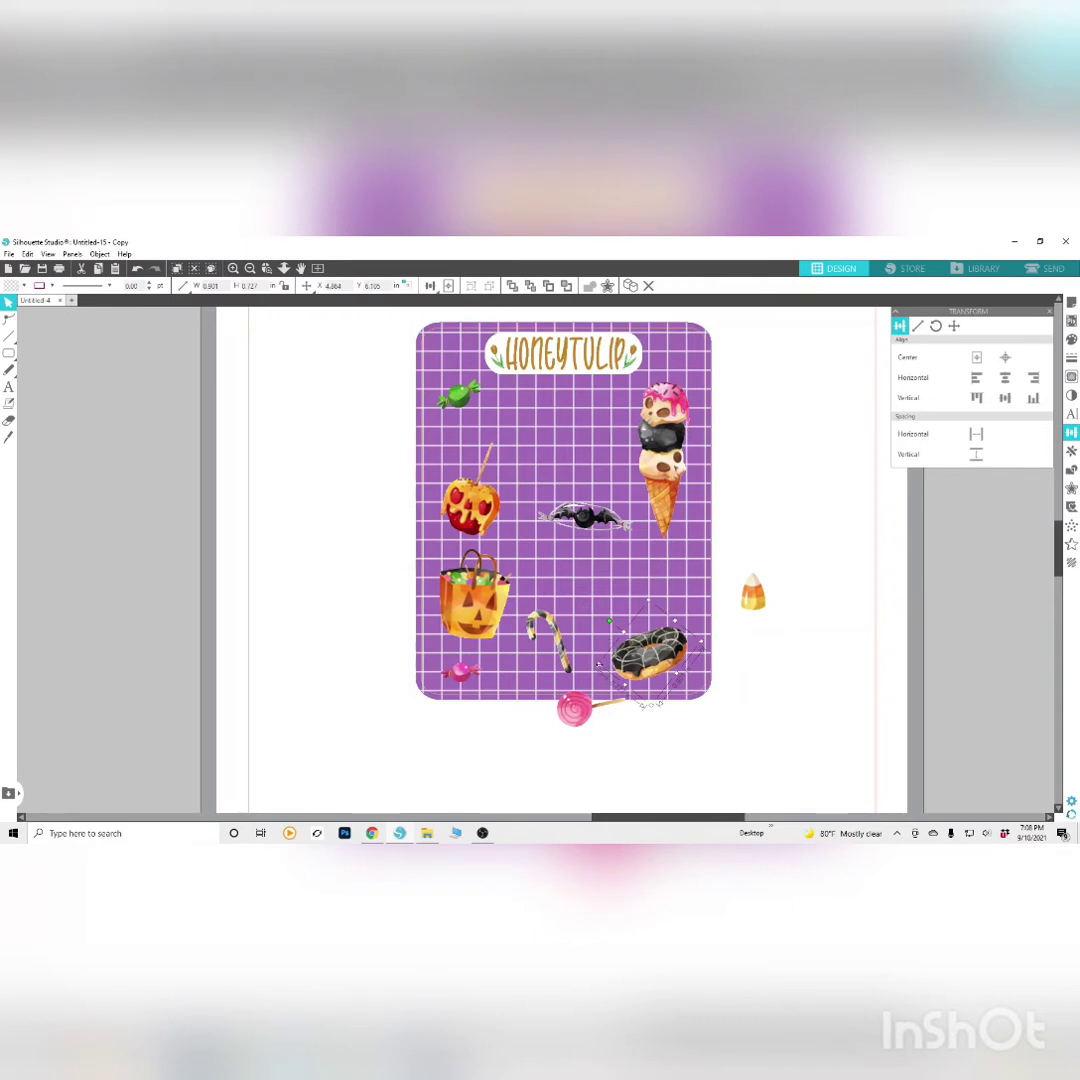
{"action": "left_click_drag", "start_coordinate": [598, 665], "coordinate": [571, 668]}
Move the candy cane beneath the logo, flip it horizontally and enlarge it to about 0.83 × 1.14 in
{"action": "left_click_drag", "start_coordinate": [652, 672], "coordinate": [597, 428]}
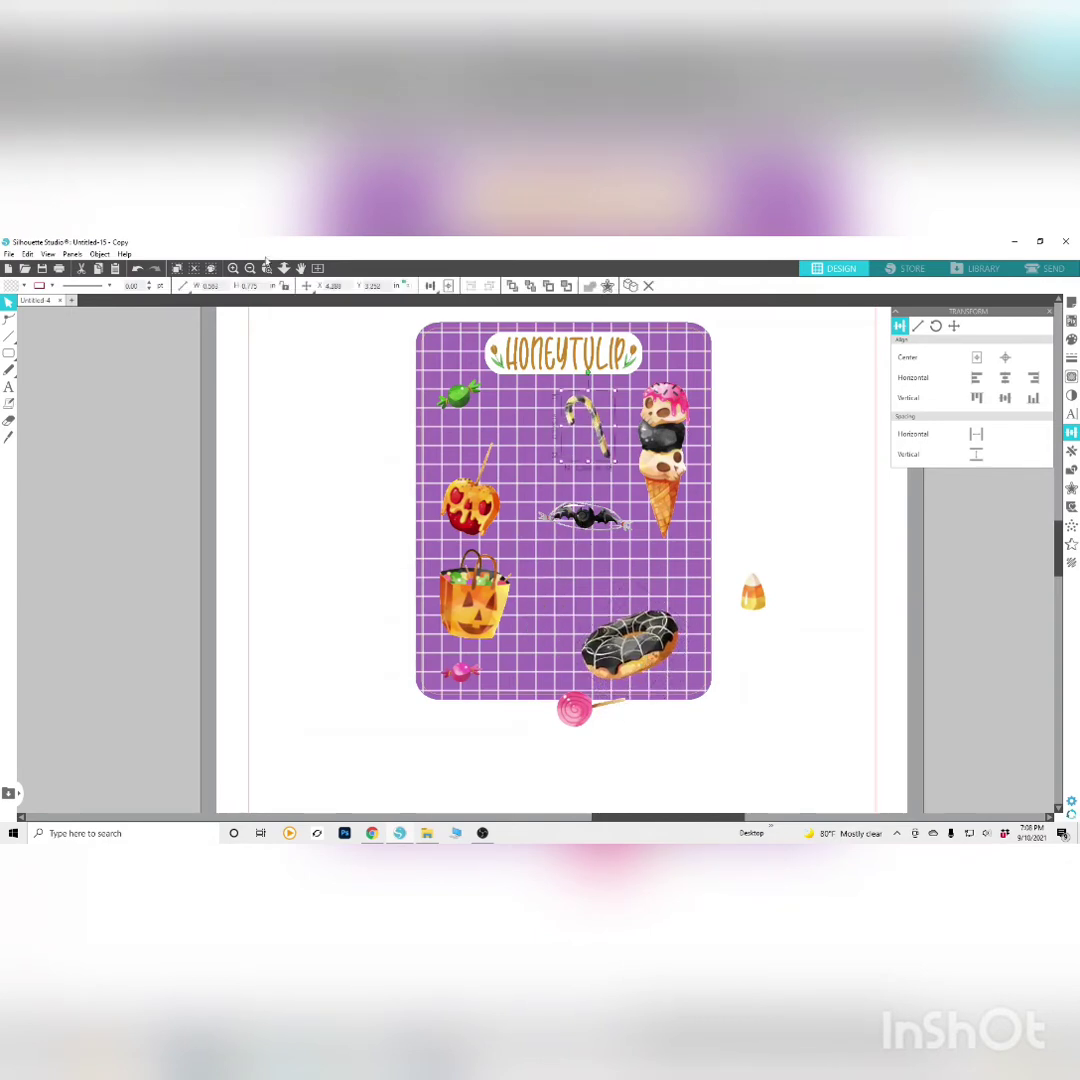
{"action": "left_click", "coordinate": [100, 254]}
{"action": "mouse_move", "coordinate": [145, 267]}
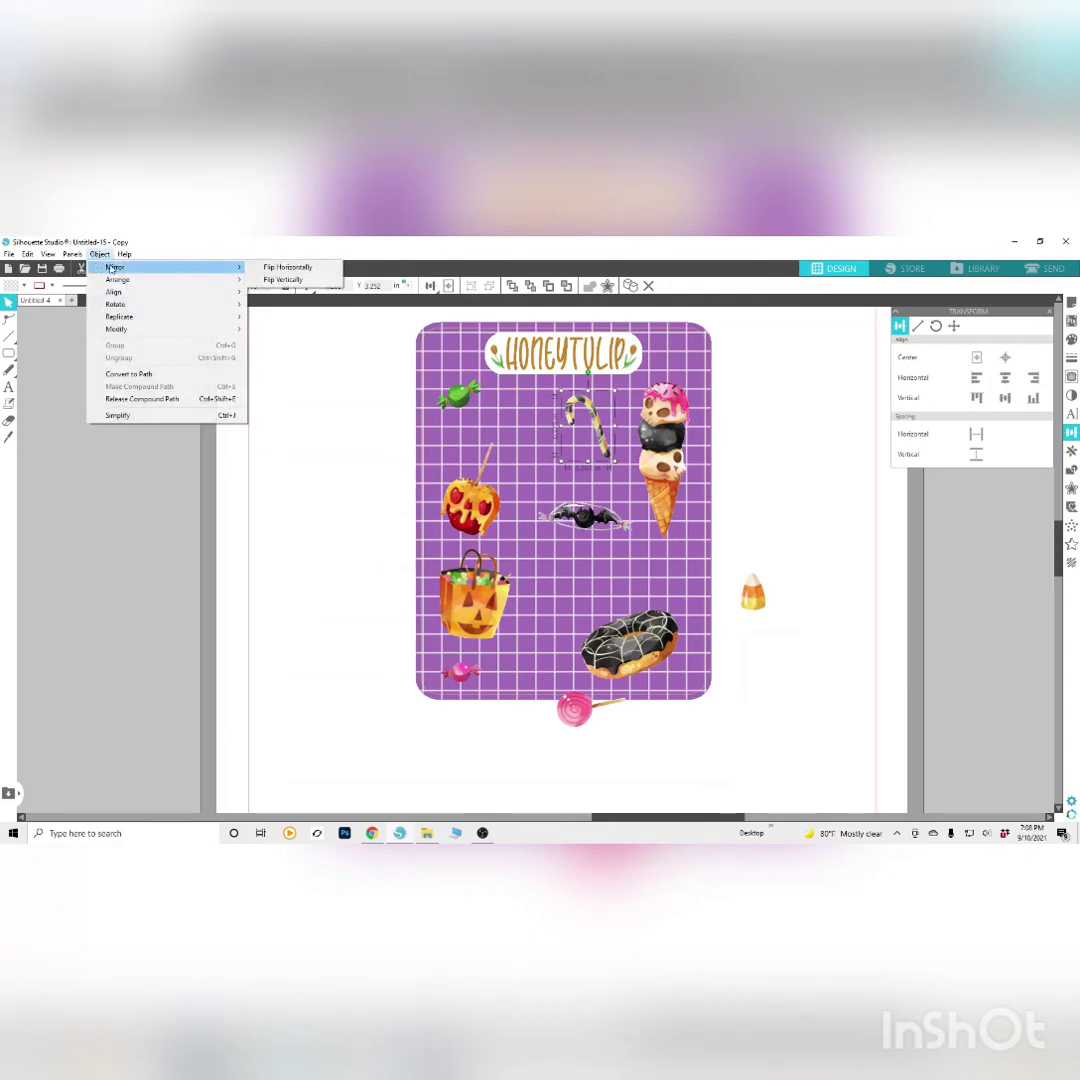
{"action": "left_click", "coordinate": [275, 267]}
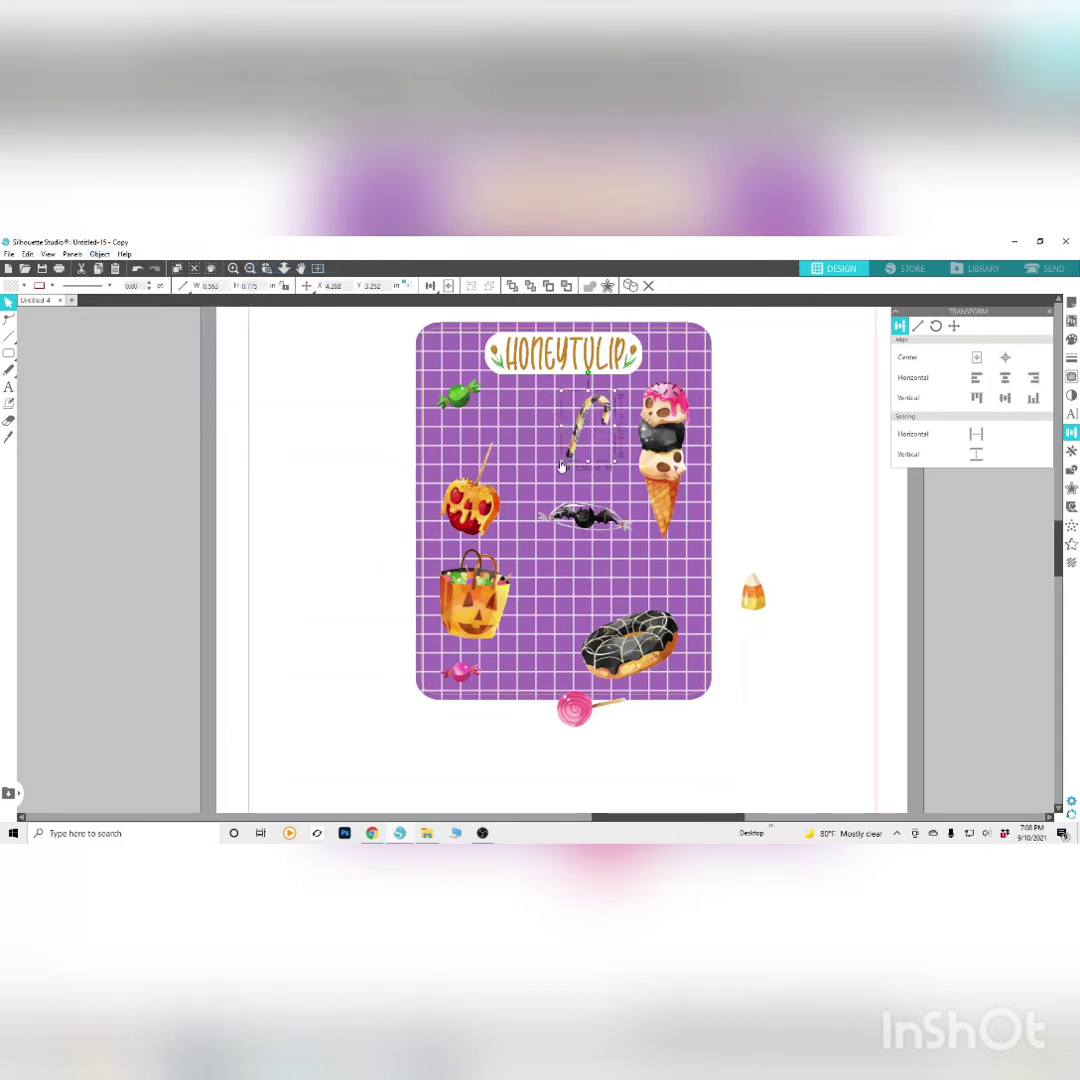
{"action": "left_click_drag", "start_coordinate": [560, 463], "coordinate": [534, 489]}
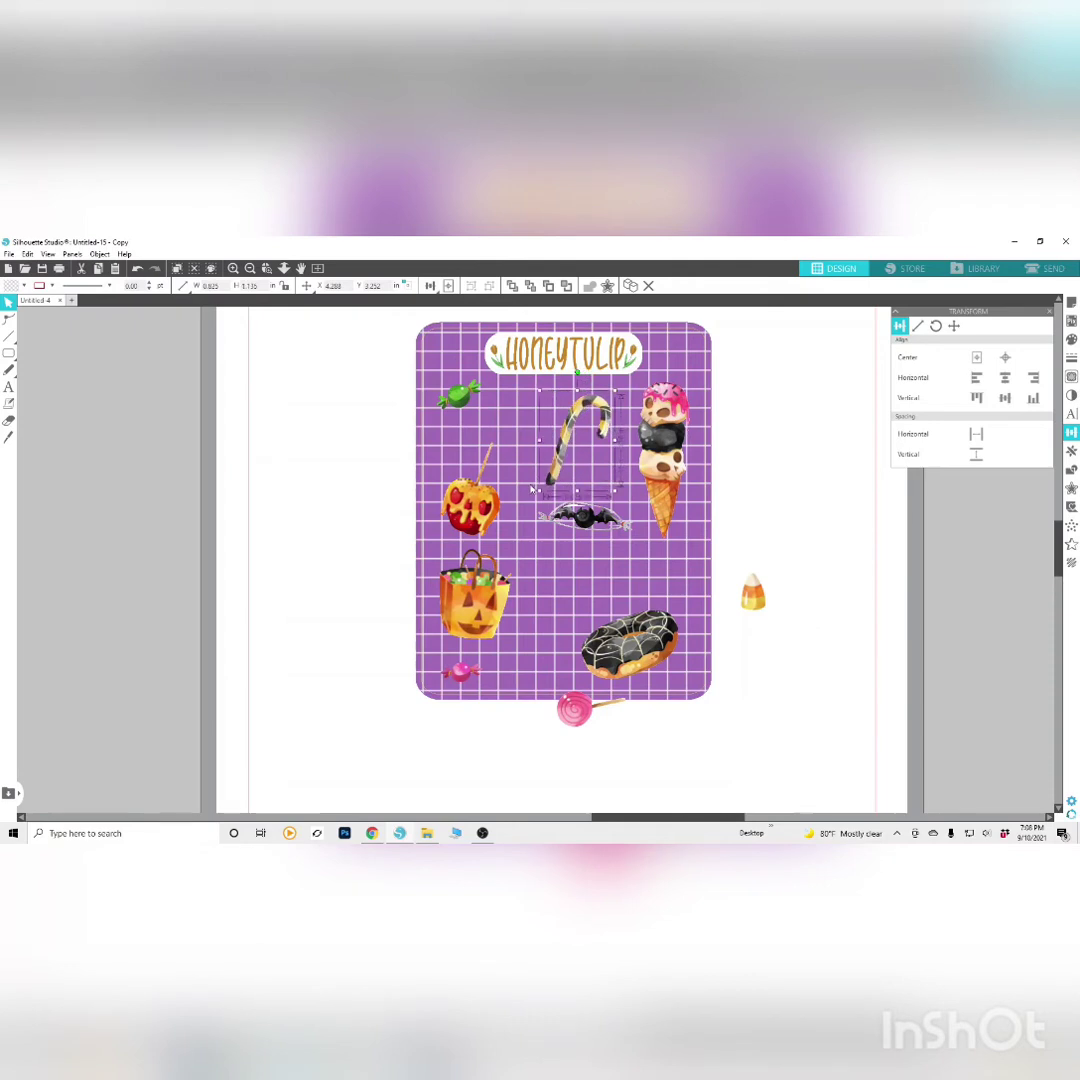
Shrink the ice cream cone to about 1.67 in tall and shift it higher into the background's upper-right corner
{"action": "left_click", "coordinate": [673, 440]}
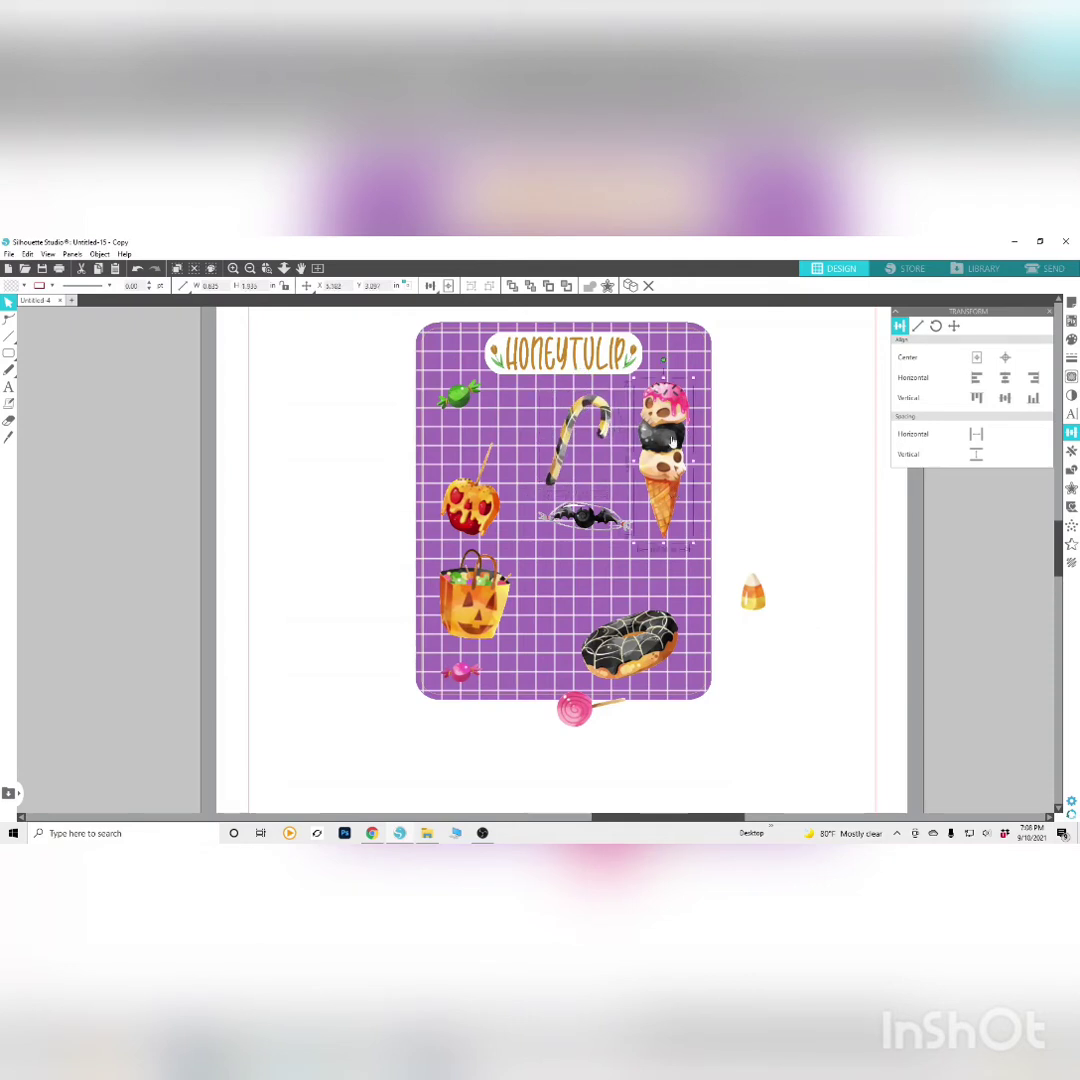
{"action": "left_click_drag", "start_coordinate": [634, 377], "coordinate": [673, 397]}
{"action": "left_click", "coordinate": [802, 699]}
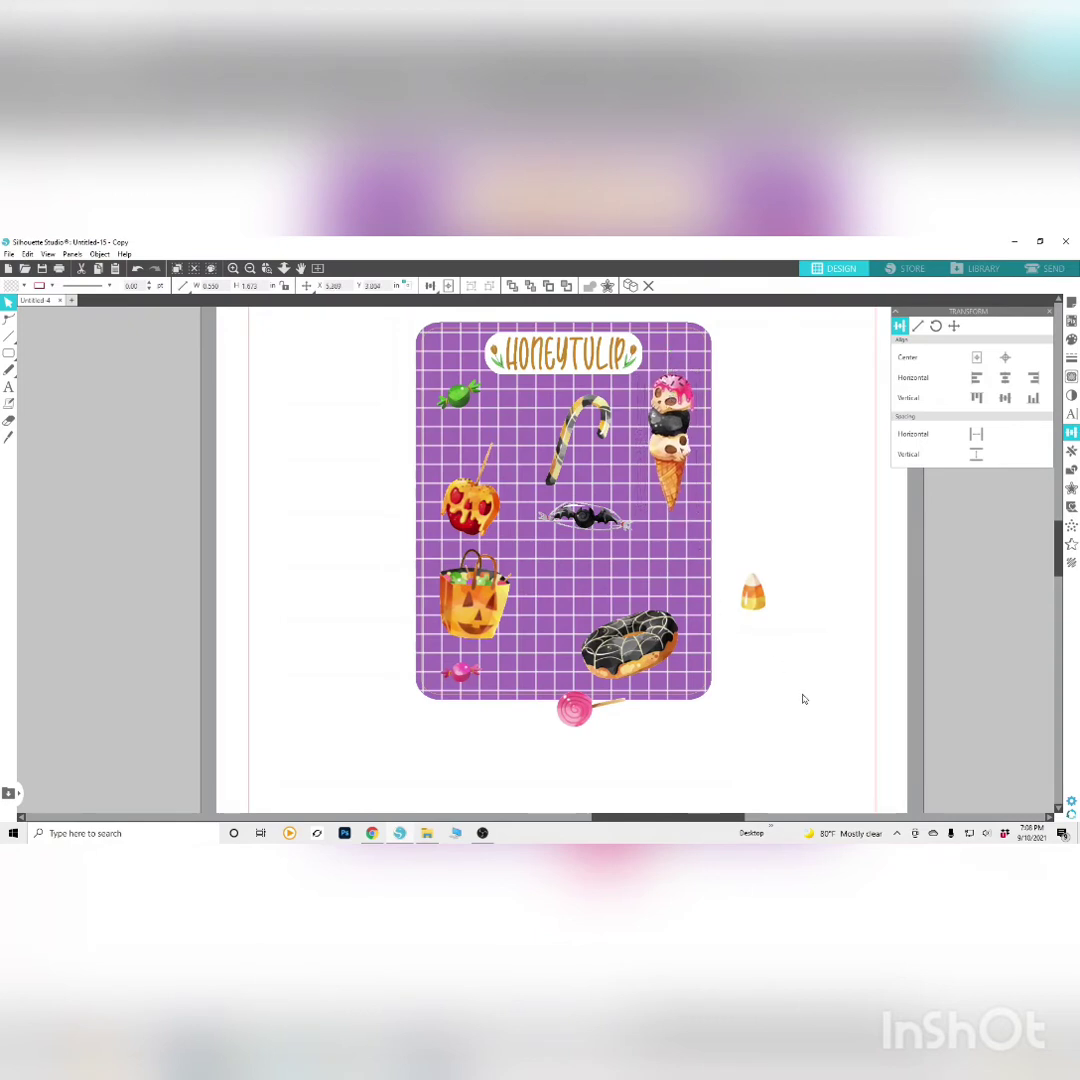
Place the lollipop above the donut with its stick angled down-right, and shrink the bat candy to about 0.82 × 0.25 in beneath the candy cane
{"action": "left_click_drag", "start_coordinate": [578, 712], "coordinate": [674, 607]}
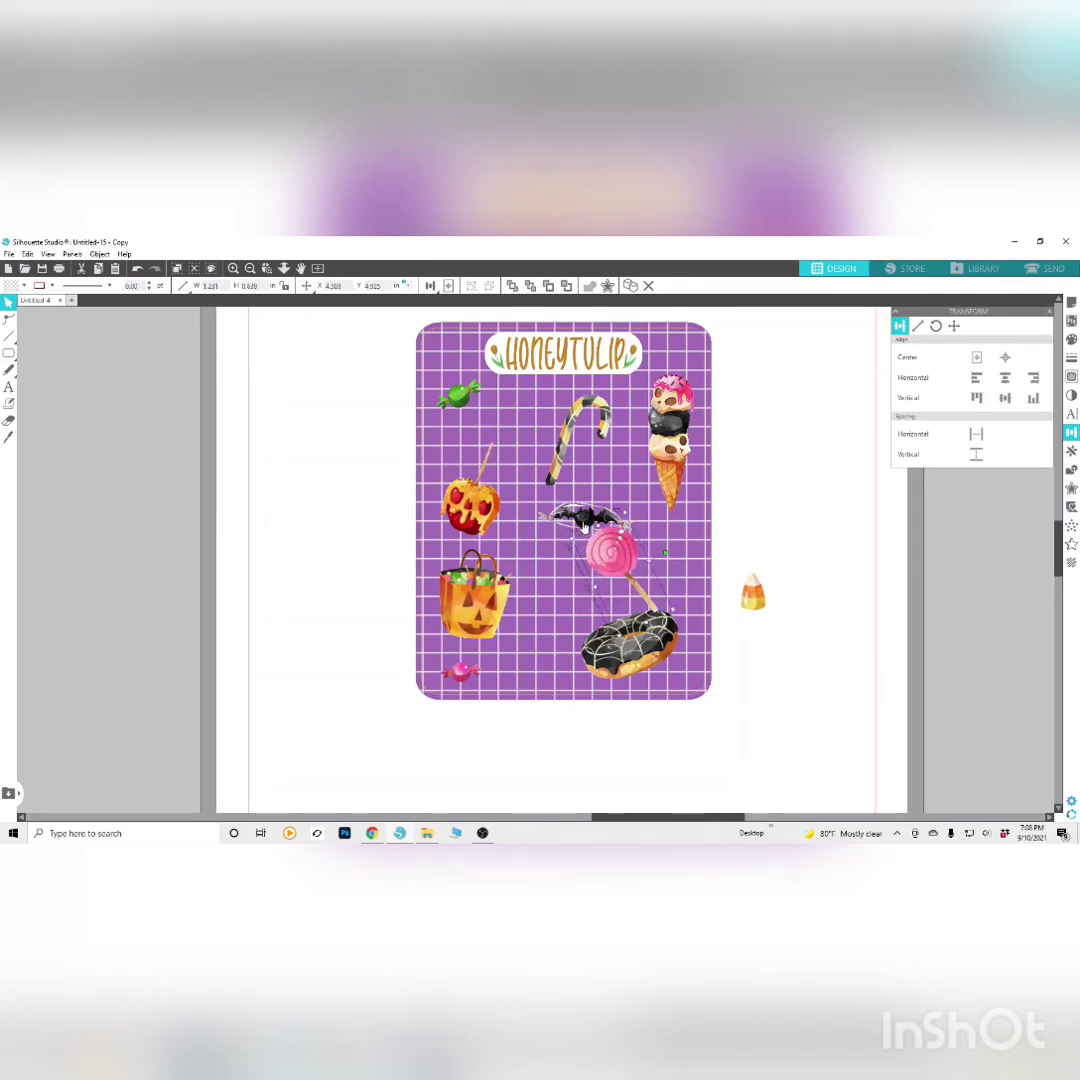
{"action": "left_click_drag", "start_coordinate": [585, 522], "coordinate": [556, 525]}
{"action": "double_click", "coordinate": [556, 525]}
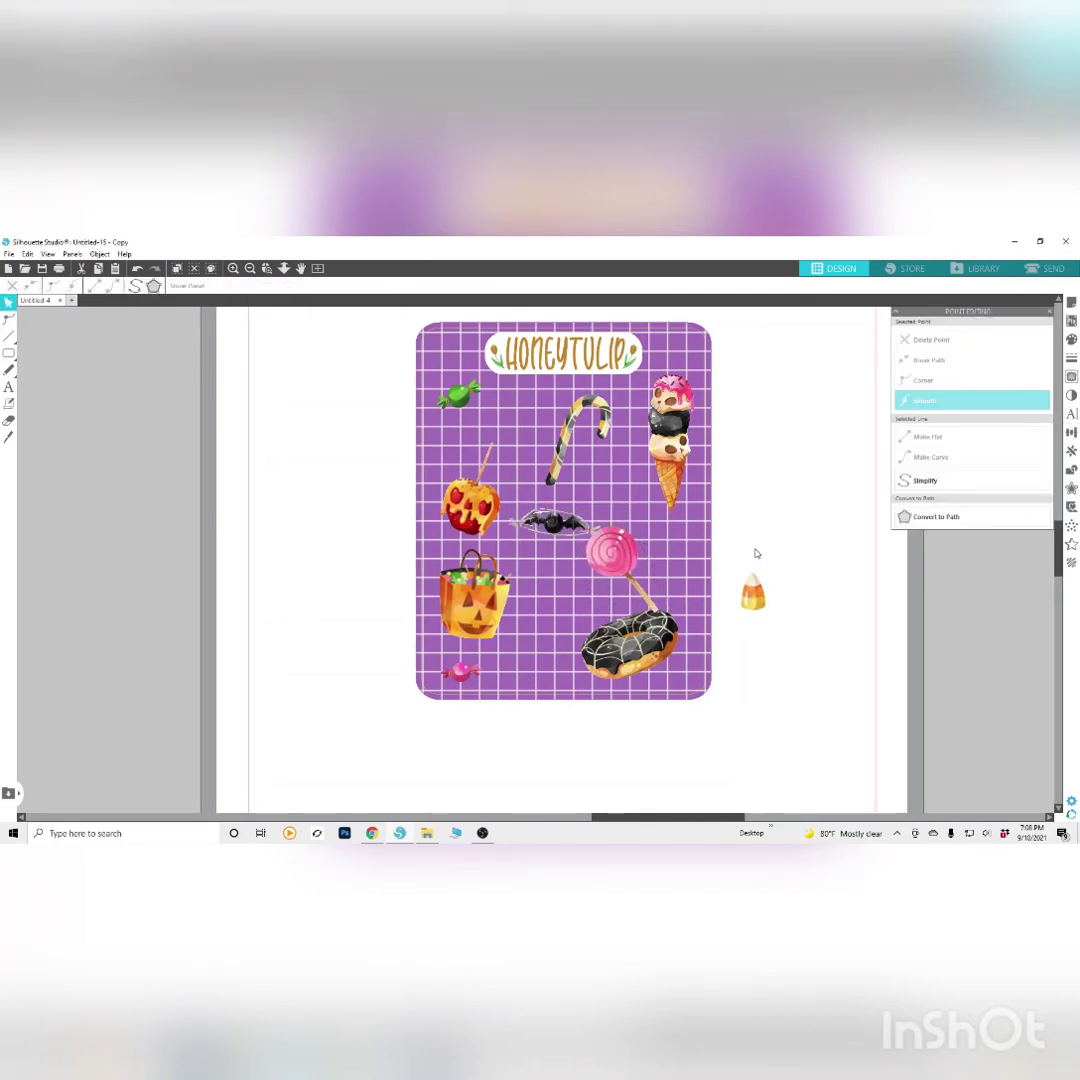
{"action": "double_click", "coordinate": [589, 541]}
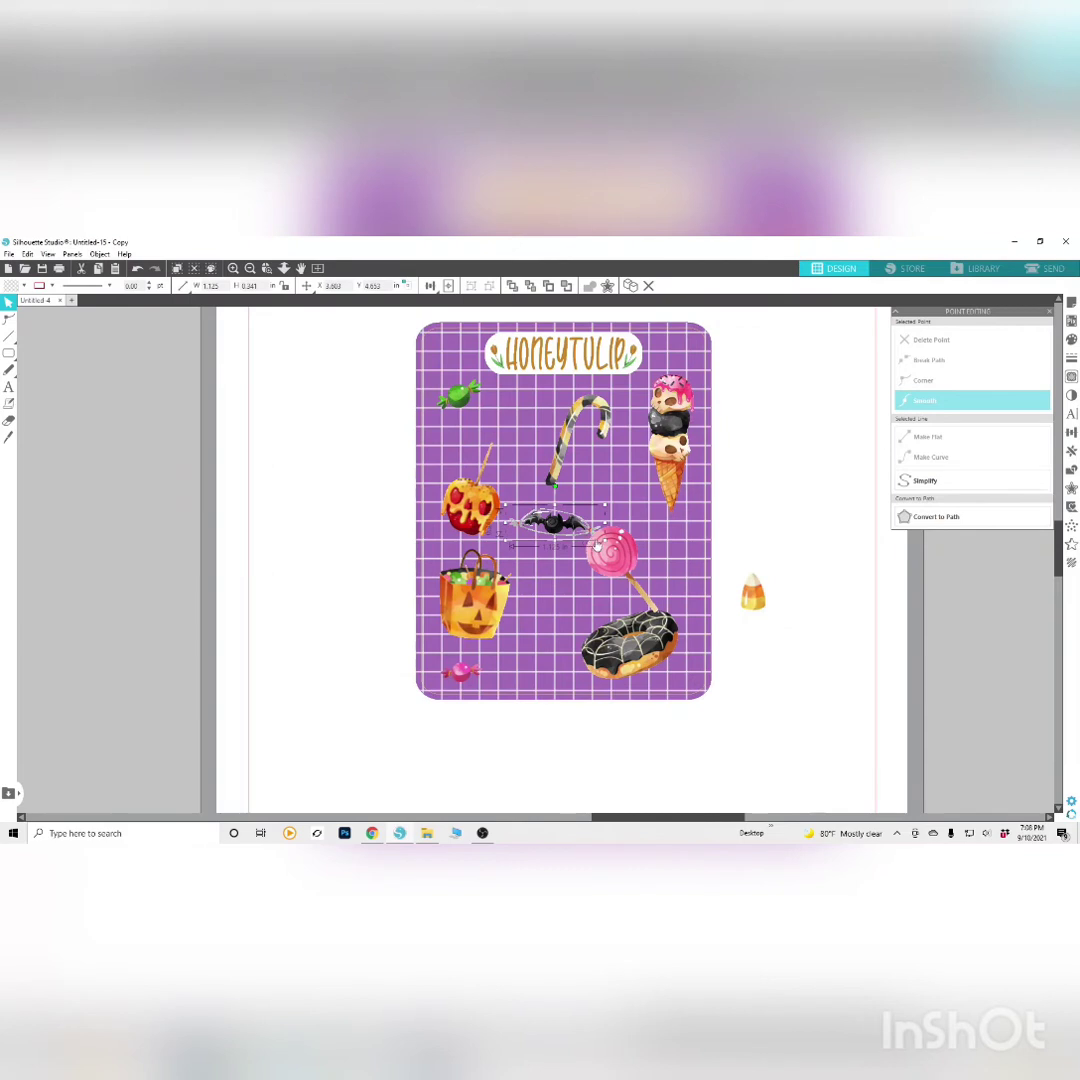
{"action": "mouse_move", "coordinate": [606, 542]}
{"action": "left_mouse_down"}
{"action": "mouse_move", "coordinate": [559, 520]}
{"action": "mouse_move", "coordinate": [622, 540]}
{"action": "left_mouse_up"}
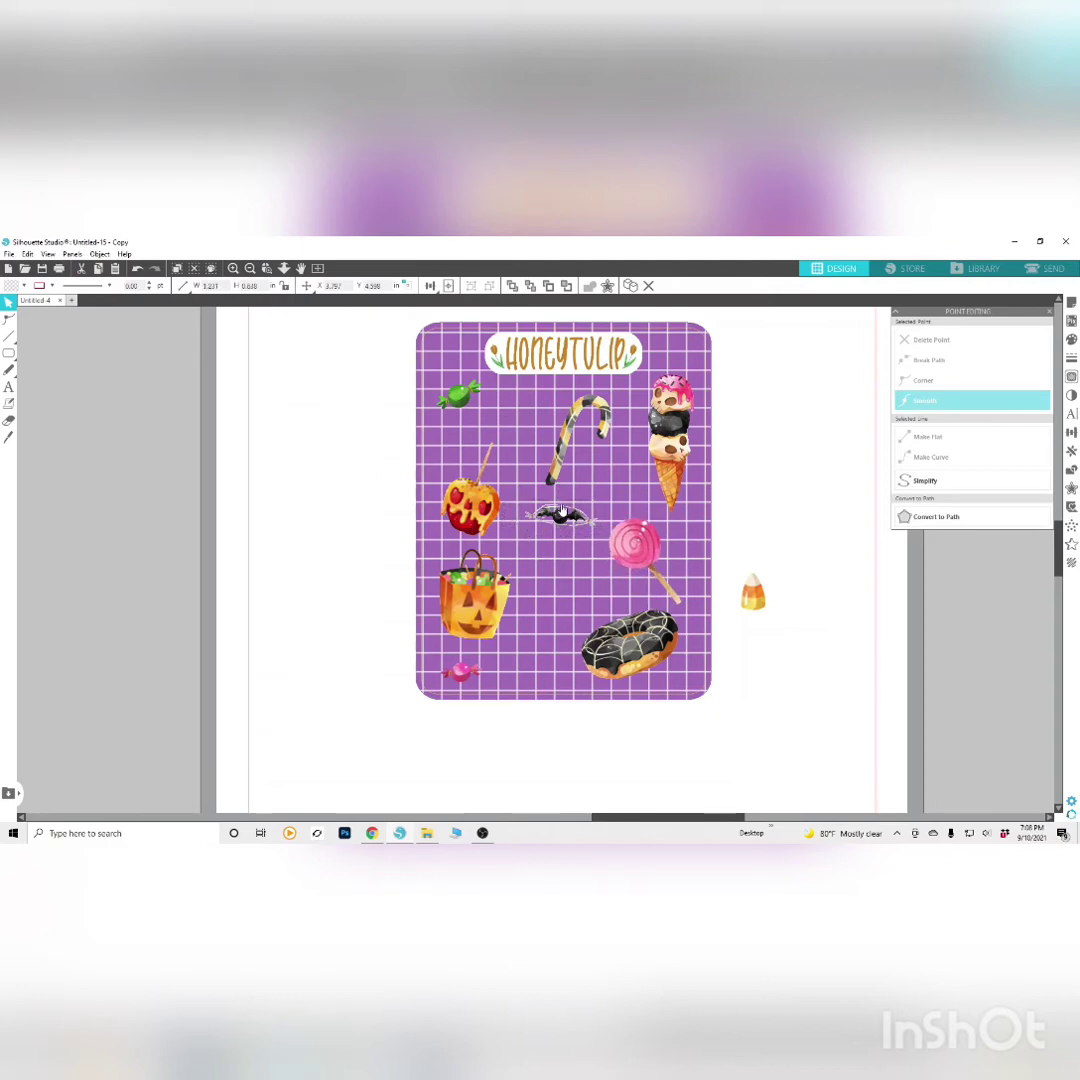
{"action": "left_click", "coordinate": [566, 508]}
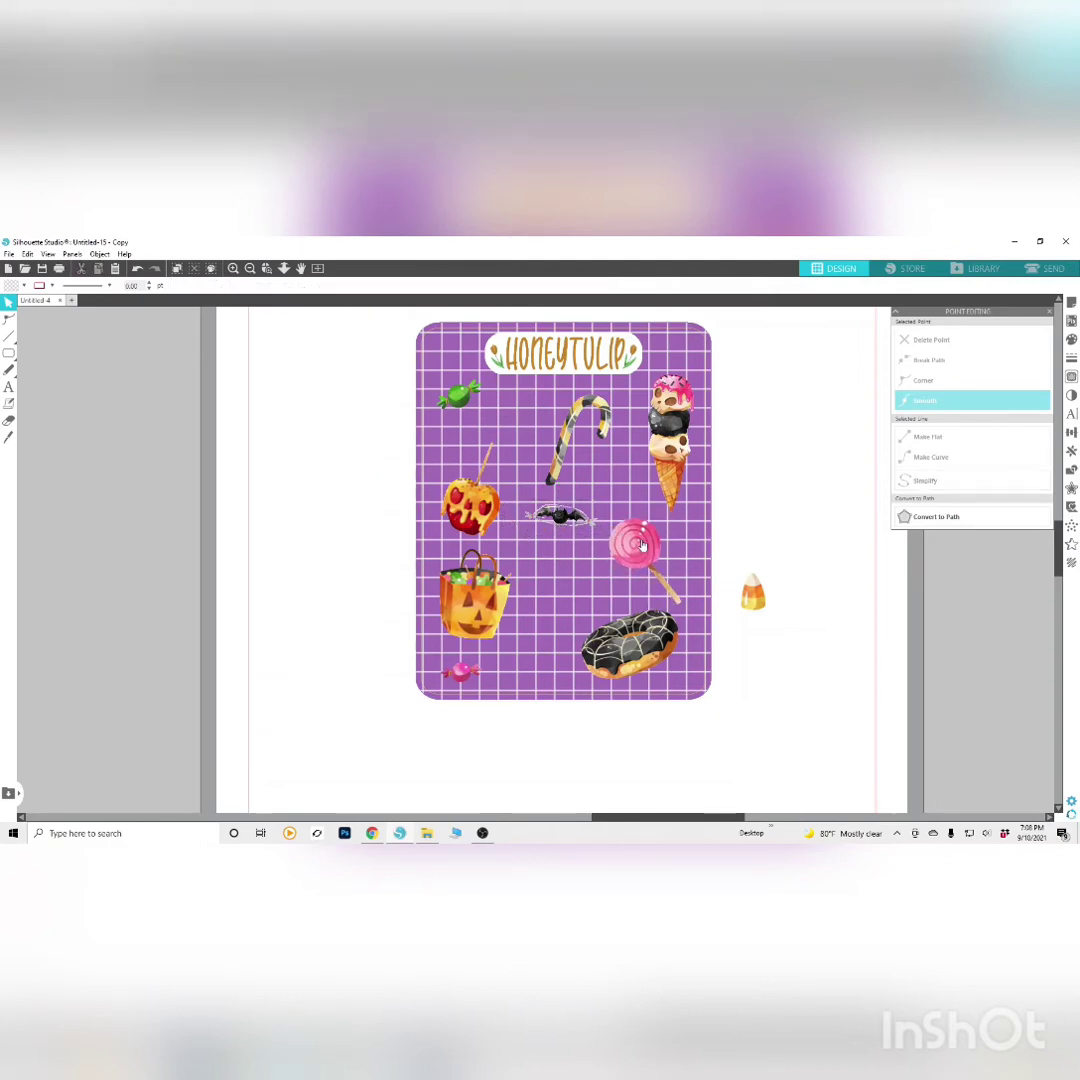
Shrink the lollipop to about 0.97 × 0.50 in and position it between the ice cream cone and the donut
{"action": "left_click", "coordinate": [642, 545]}
{"action": "left_click_drag", "start_coordinate": [602, 539], "coordinate": [642, 542]}
{"action": "left_click", "coordinate": [644, 558]}
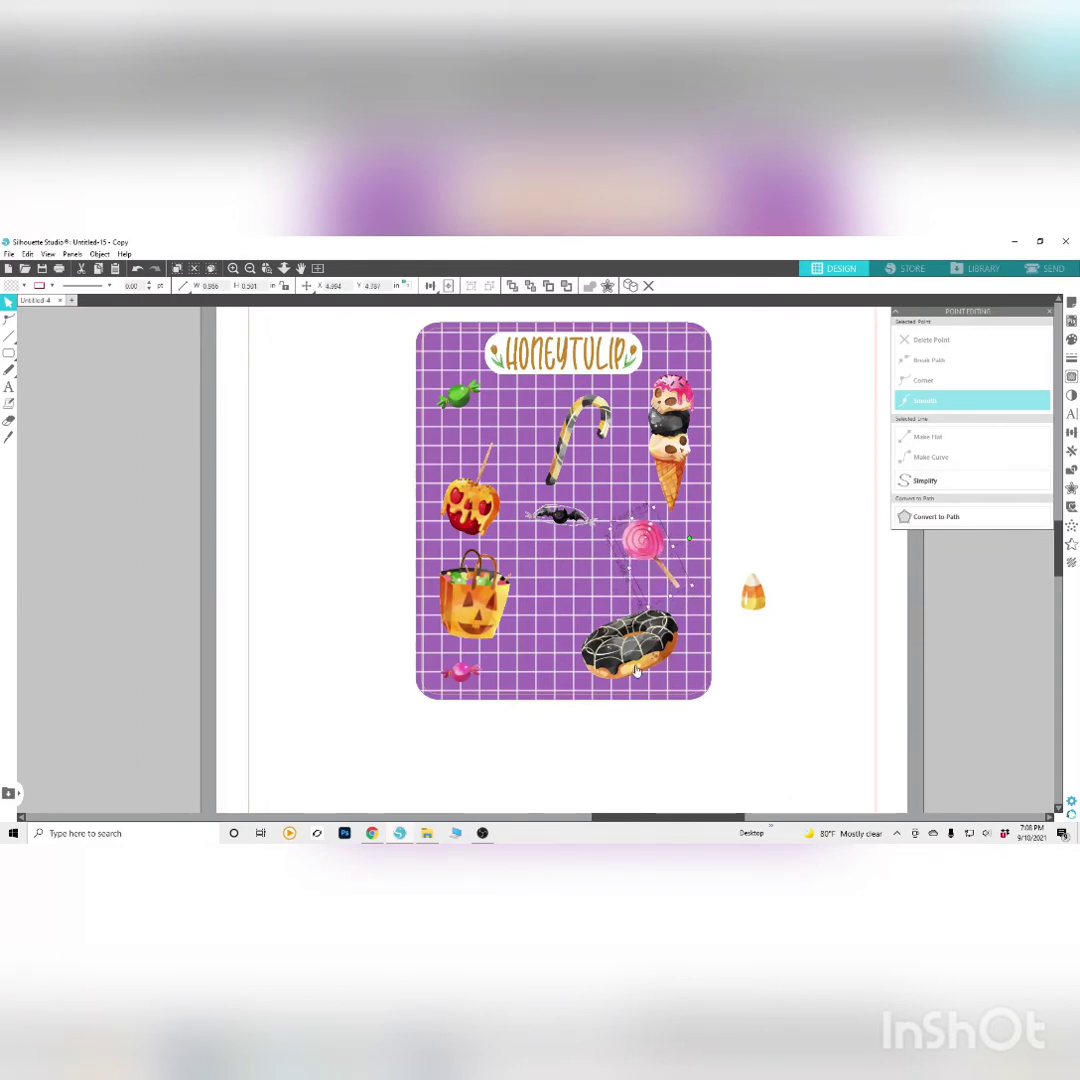
Place the candy corn beneath the bat candy, and tilt the bat candy counterclockwise, shifting it slightly toward the lollipop
{"action": "left_click_drag", "start_coordinate": [752, 595], "coordinate": [552, 592]}
{"action": "left_click", "coordinate": [568, 550]}
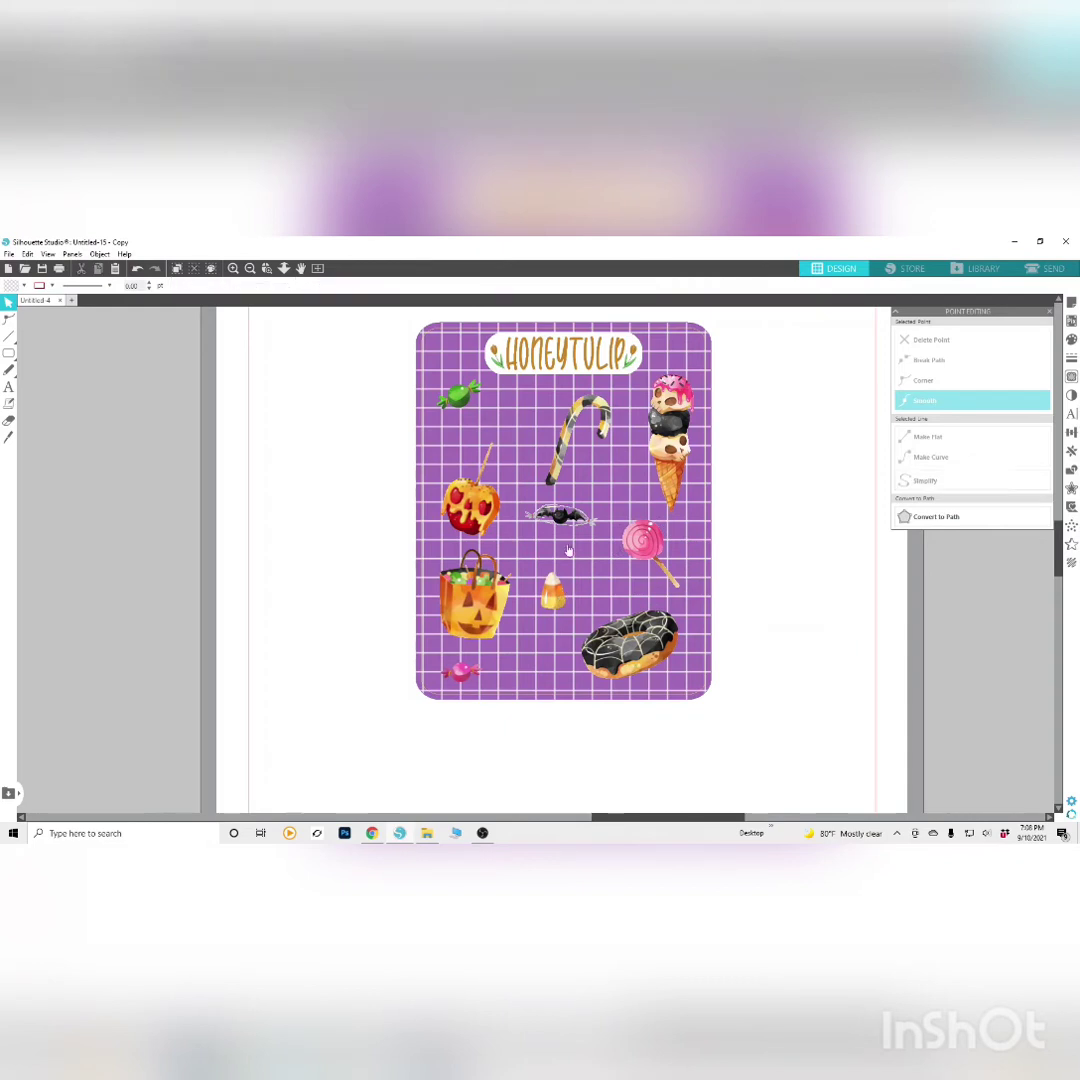
{"action": "left_click", "coordinate": [580, 526]}
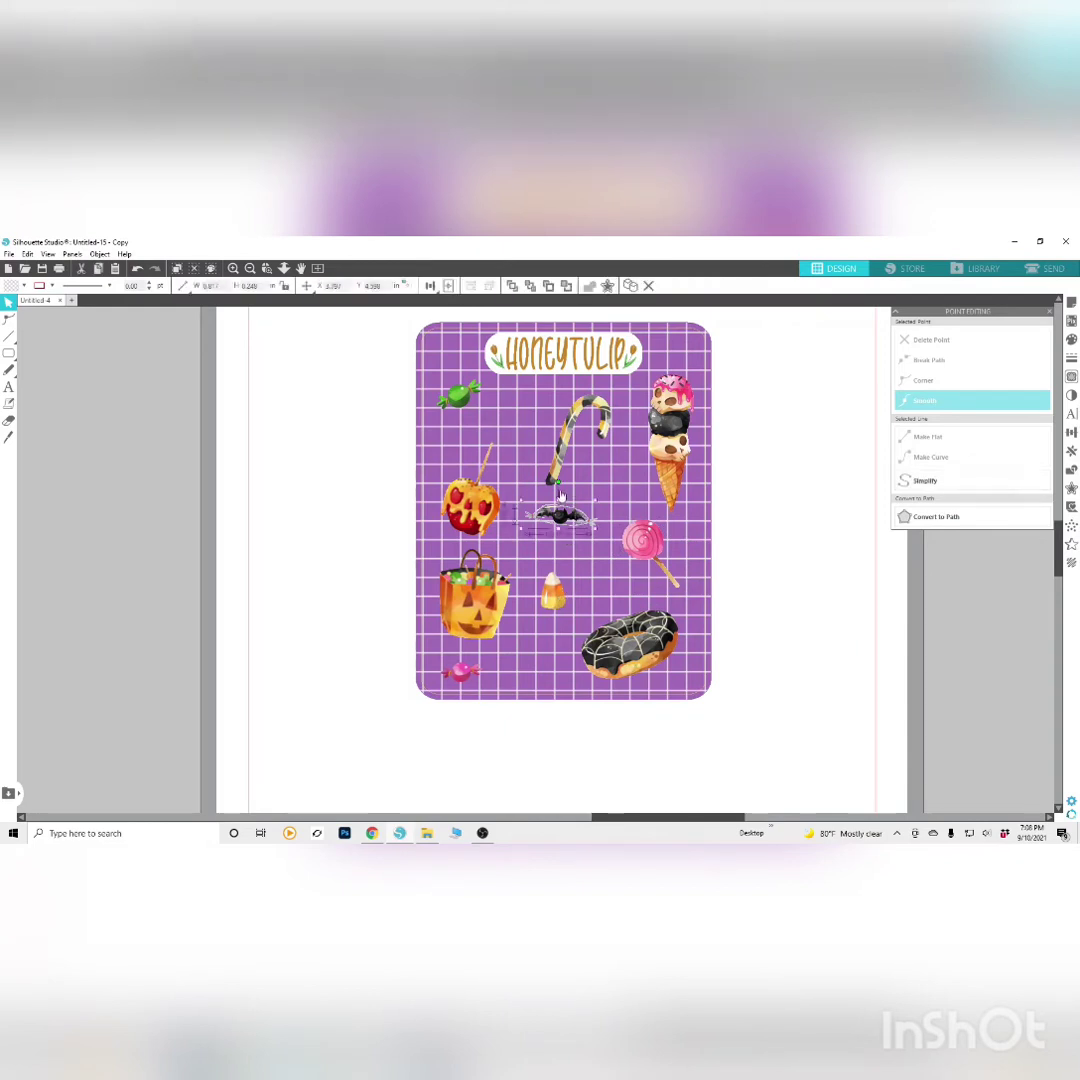
{"action": "left_click_drag", "start_coordinate": [559, 483], "coordinate": [569, 528]}
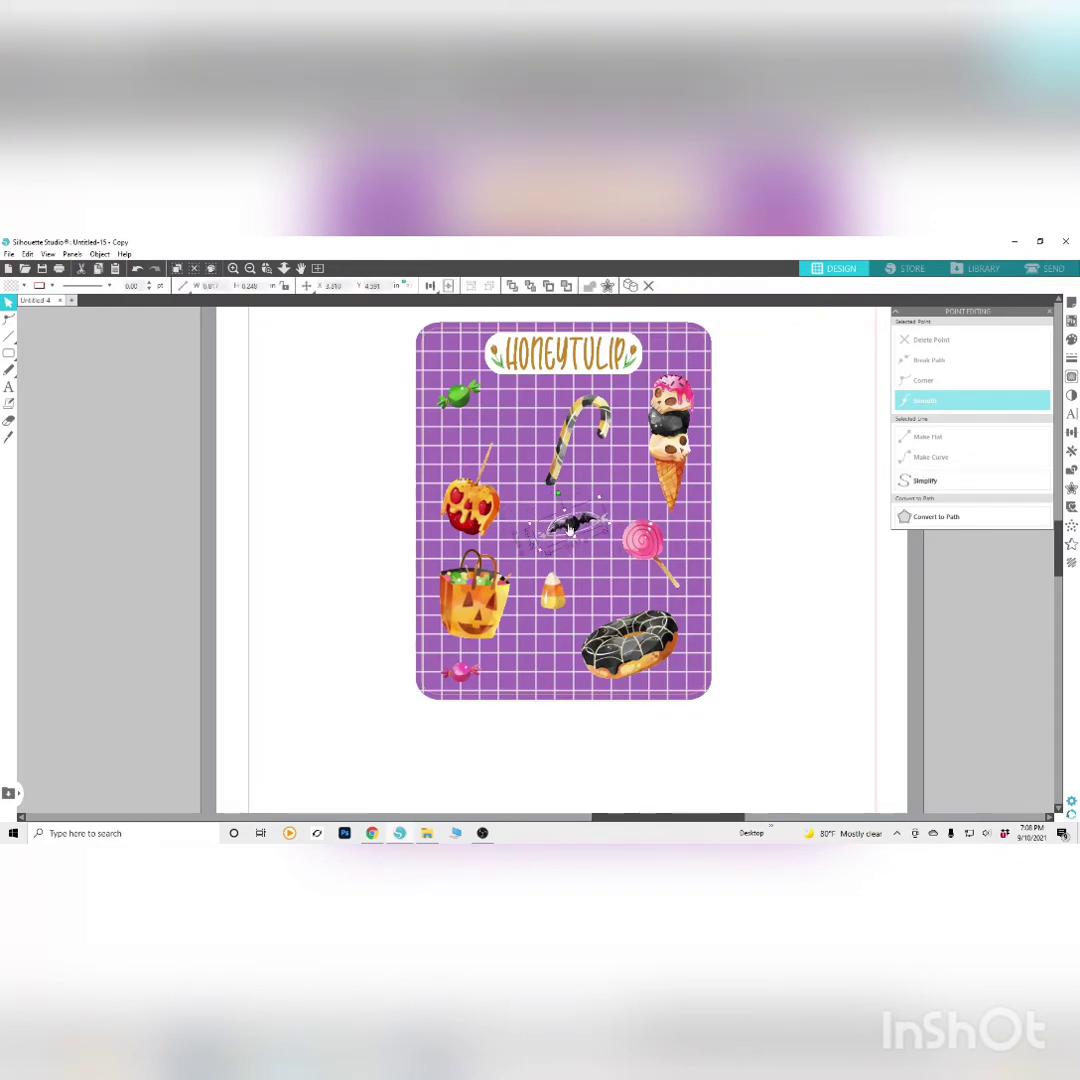
Duplicate the candy corn to the right three times to form a row of four
{"action": "left_click", "coordinate": [551, 606]}
{"action": "left_click", "coordinate": [1071, 453]}
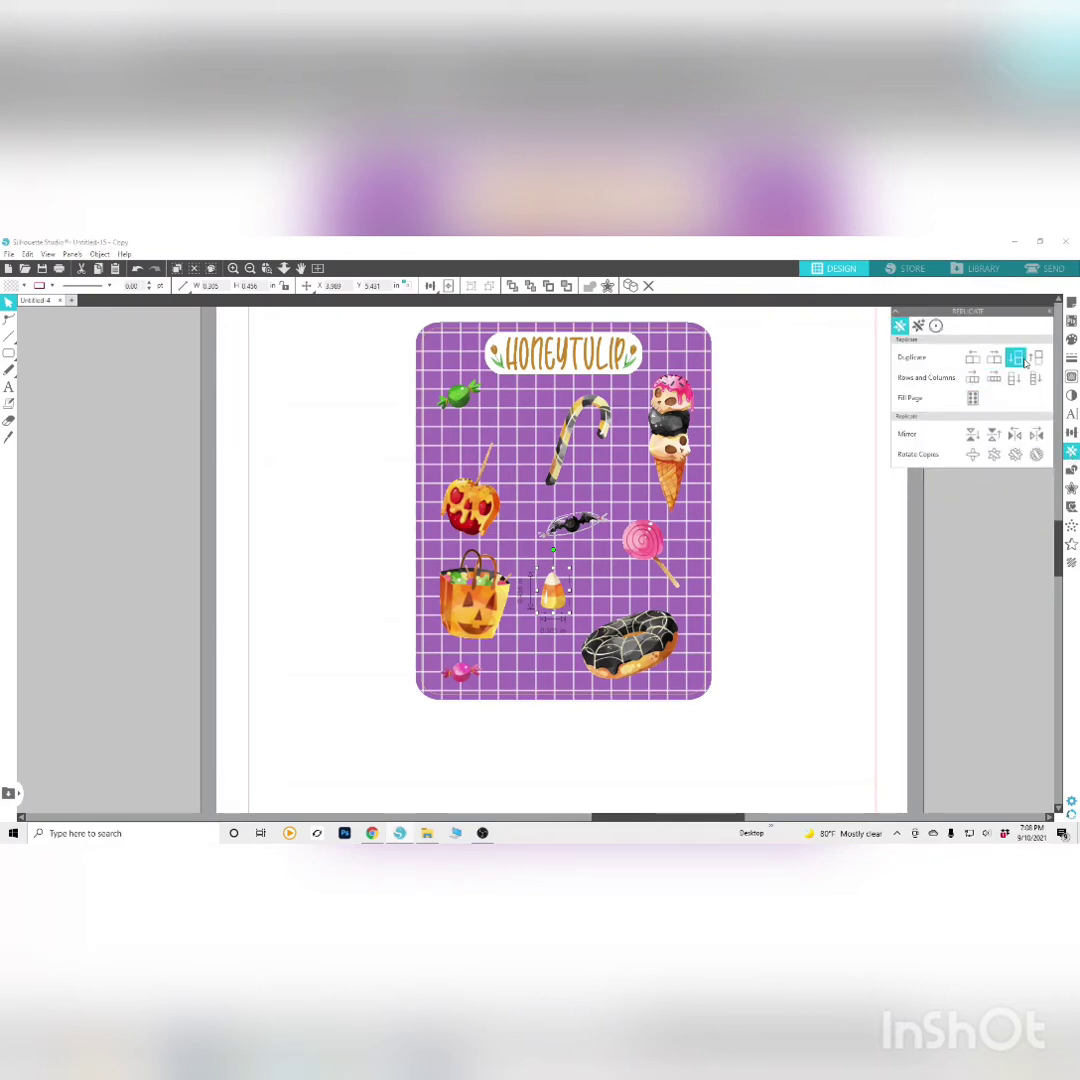
{"action": "left_click", "coordinate": [995, 362]}
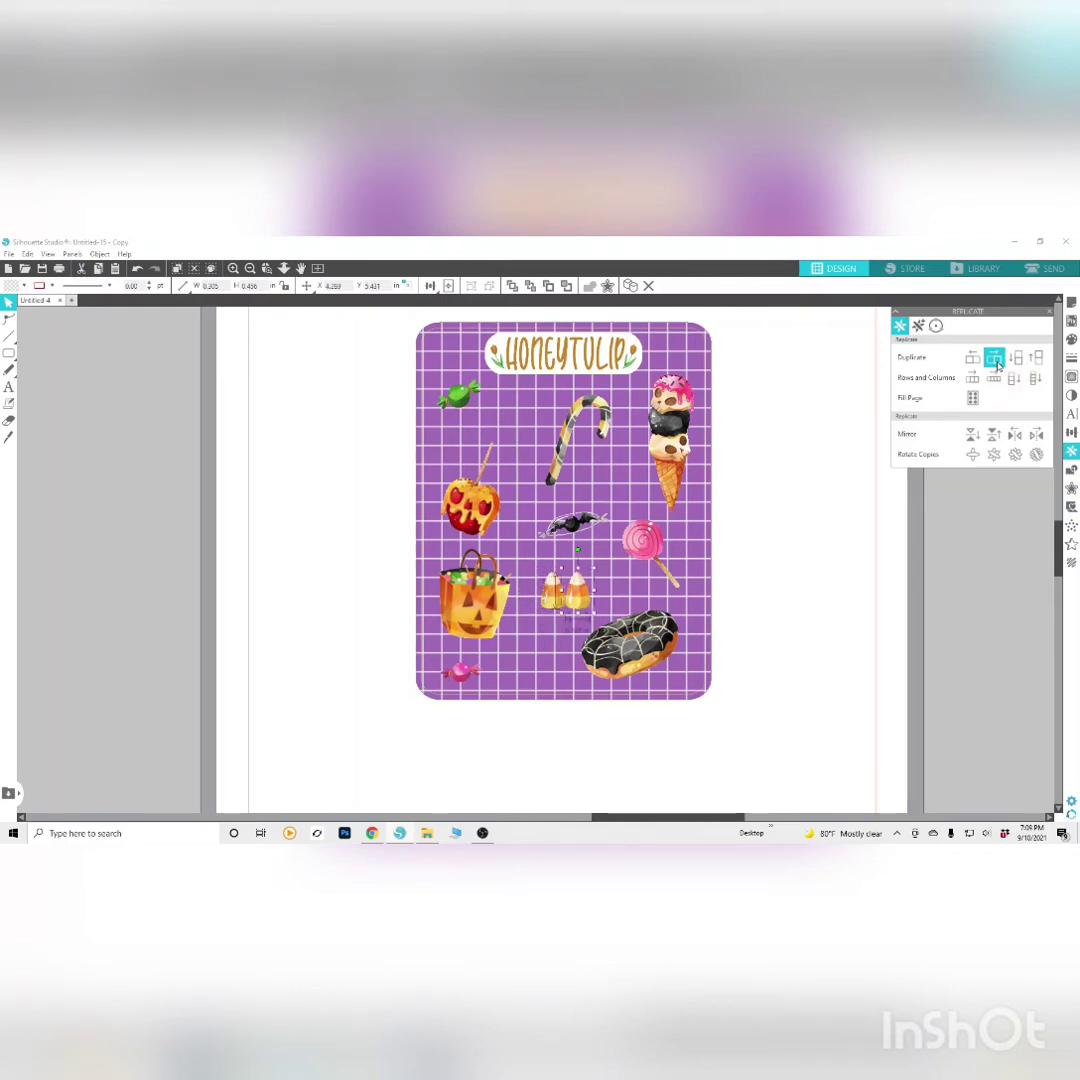
{"action": "left_click", "coordinate": [995, 362]}
{"action": "left_click", "coordinate": [995, 362]}
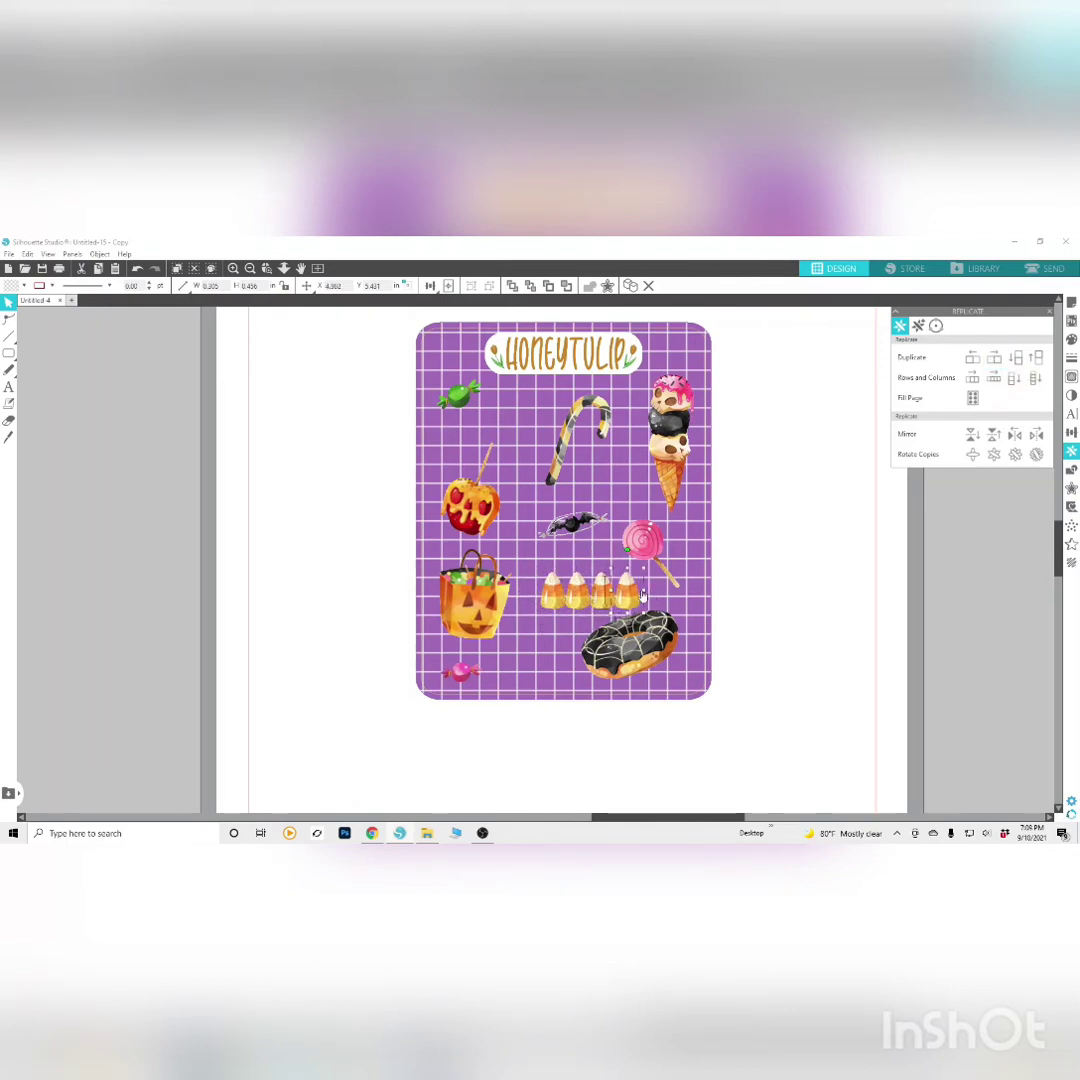
Shrink all four candy corns together to about 0.23 × 0.34 in and move one between the green candy and the candy cane
{"action": "mouse_move", "coordinate": [549, 597]}
{"action": "left_mouse_down"}
{"action": "mouse_move", "coordinate": [554, 475]}
{"action": "mouse_move", "coordinate": [535, 390]}
{"action": "mouse_move", "coordinate": [519, 420]}
{"action": "mouse_move", "coordinate": [535, 579]}
{"action": "mouse_move", "coordinate": [553, 597]}
{"action": "left_mouse_up"}
{"action": "left_click", "coordinate": [577, 596], "text": "shift"}
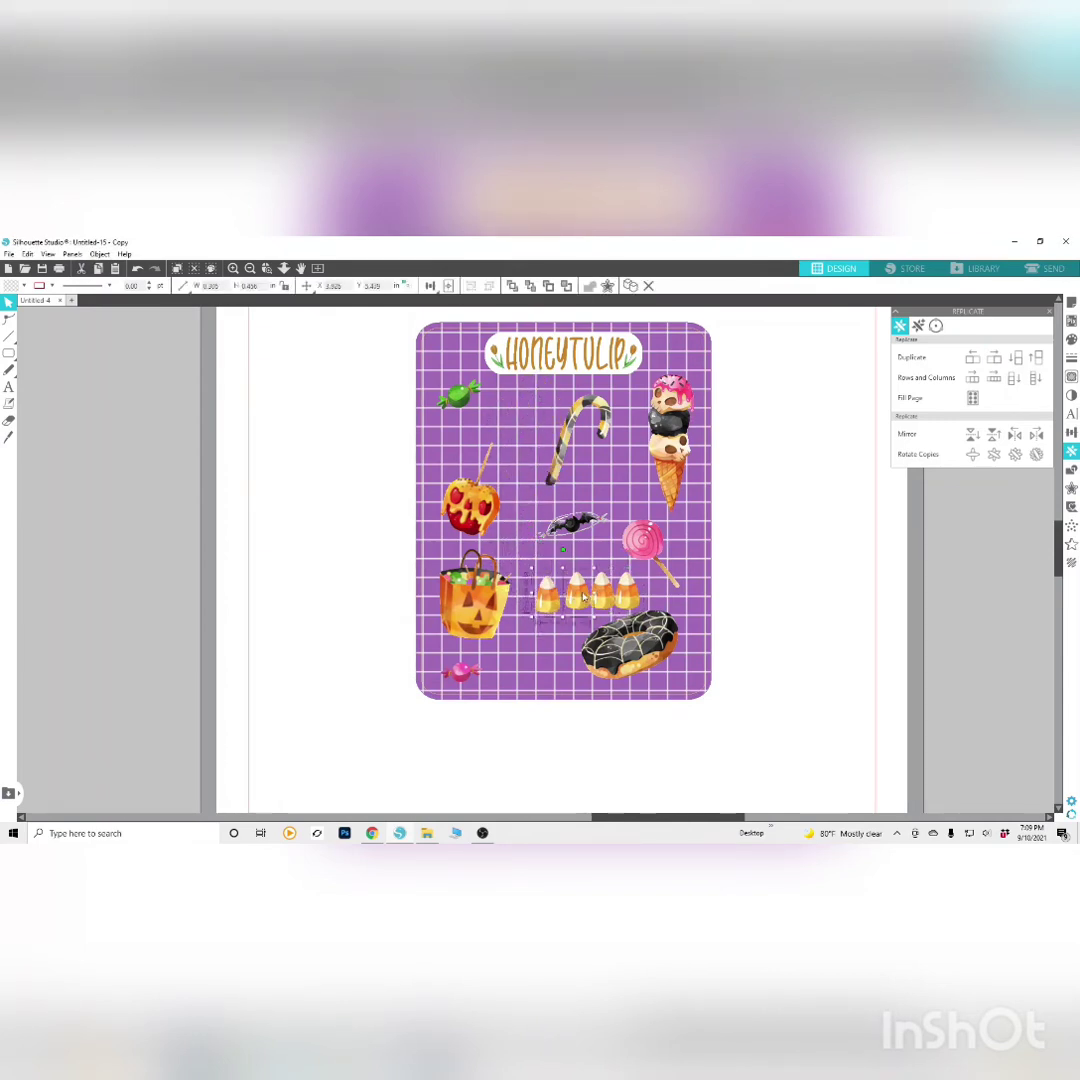
{"action": "left_click", "coordinate": [601, 597], "text": "shift"}
{"action": "left_click", "coordinate": [621, 599], "text": "shift"}
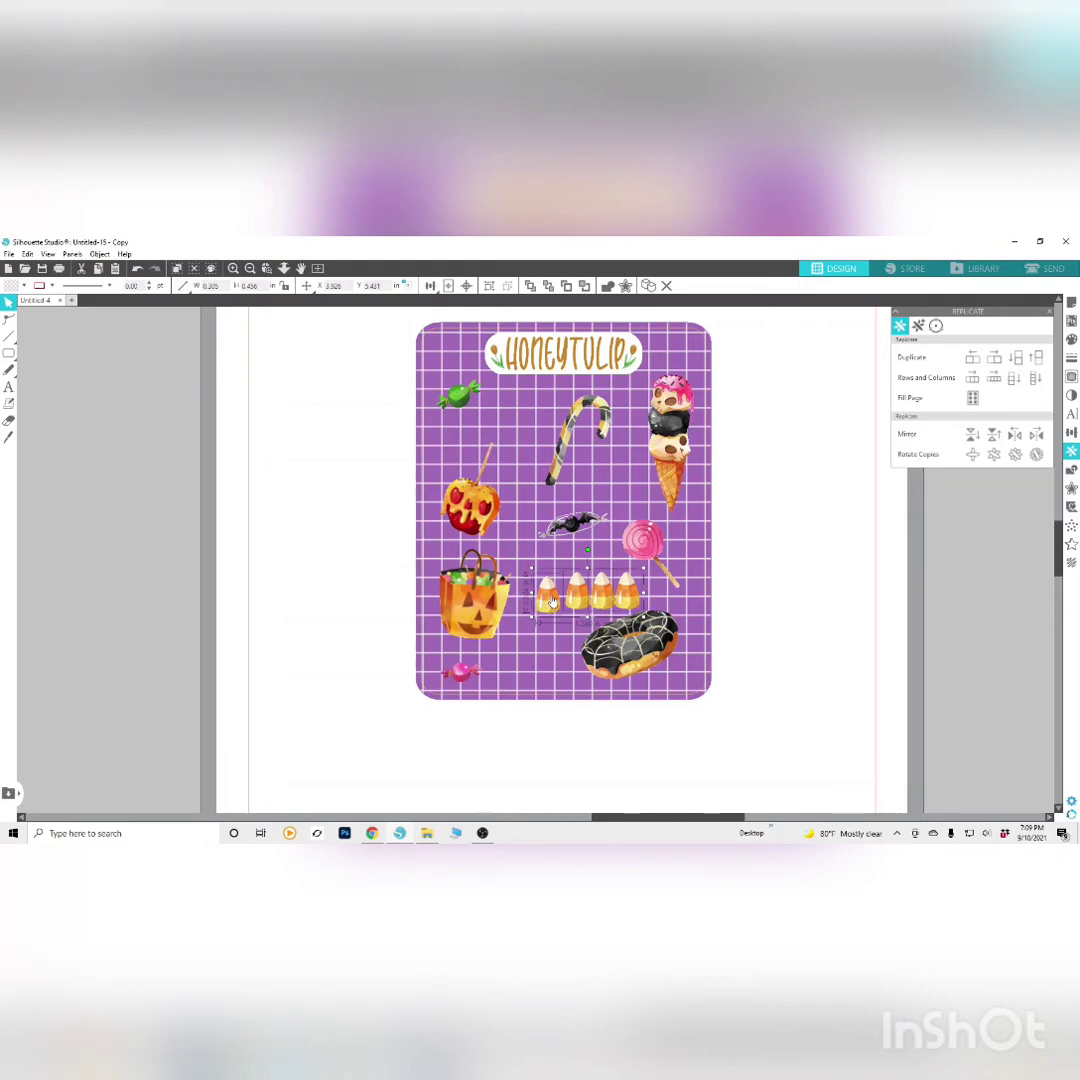
{"action": "left_click_drag", "start_coordinate": [533, 620], "coordinate": [529, 429]}
Spread the other candy corns beneath the bat candy, beside the ice cream cone and into the lower-right corner, shifting the donut left
{"action": "left_click", "coordinate": [699, 590]}
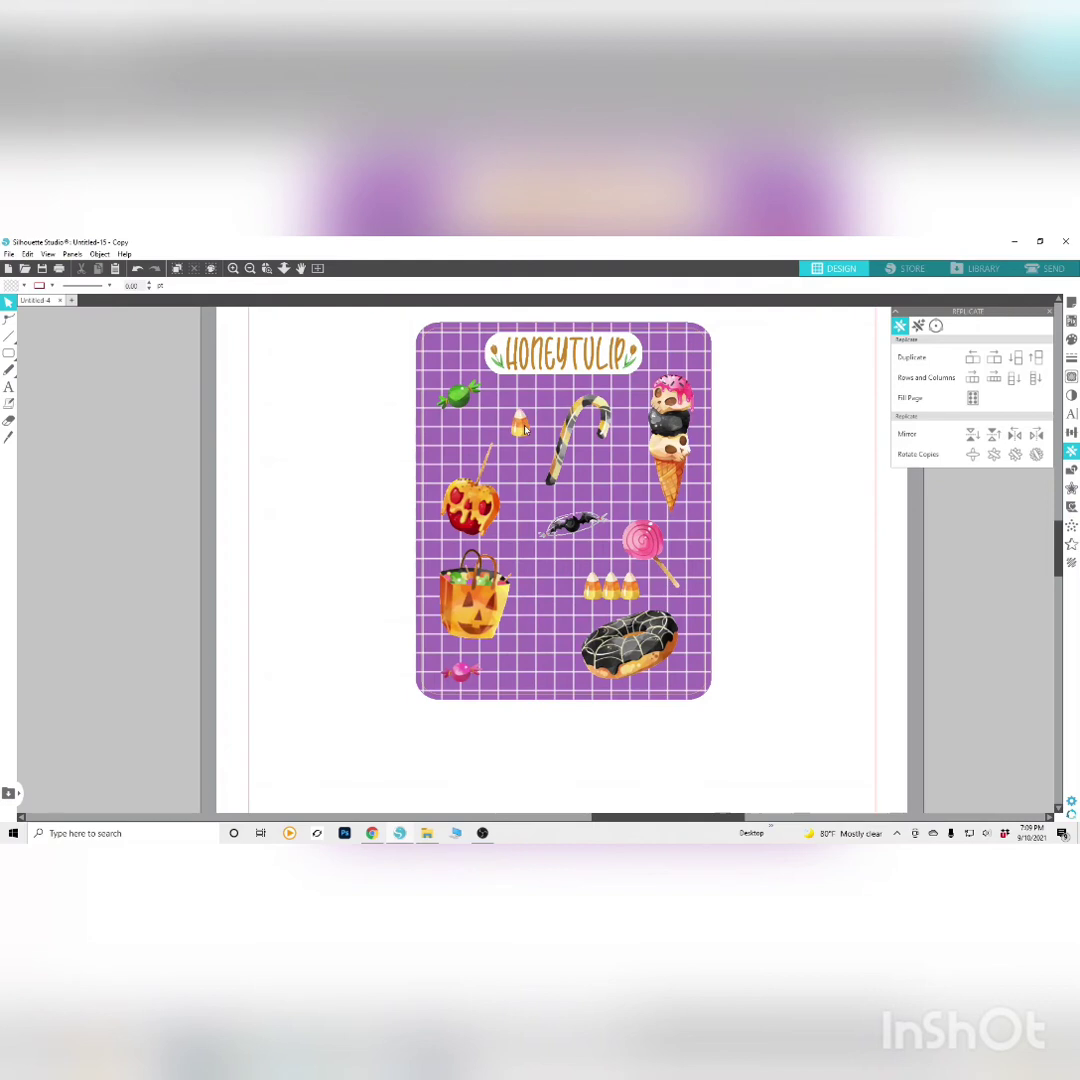
{"action": "left_click", "coordinate": [586, 592]}
{"action": "left_click", "coordinate": [628, 600]}
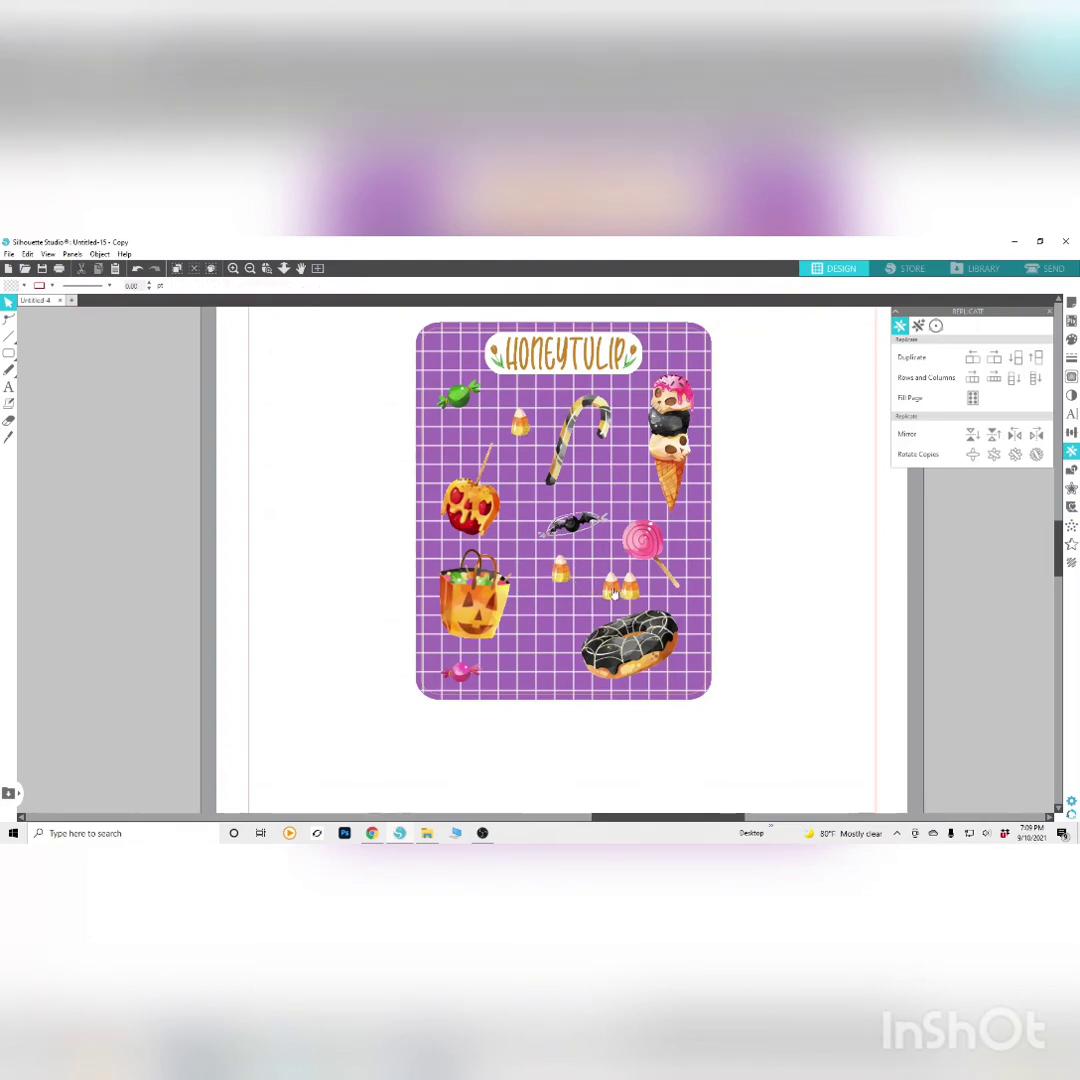
{"action": "left_click_drag", "start_coordinate": [612, 588], "coordinate": [620, 468]}
{"action": "left_click", "coordinate": [637, 601]}
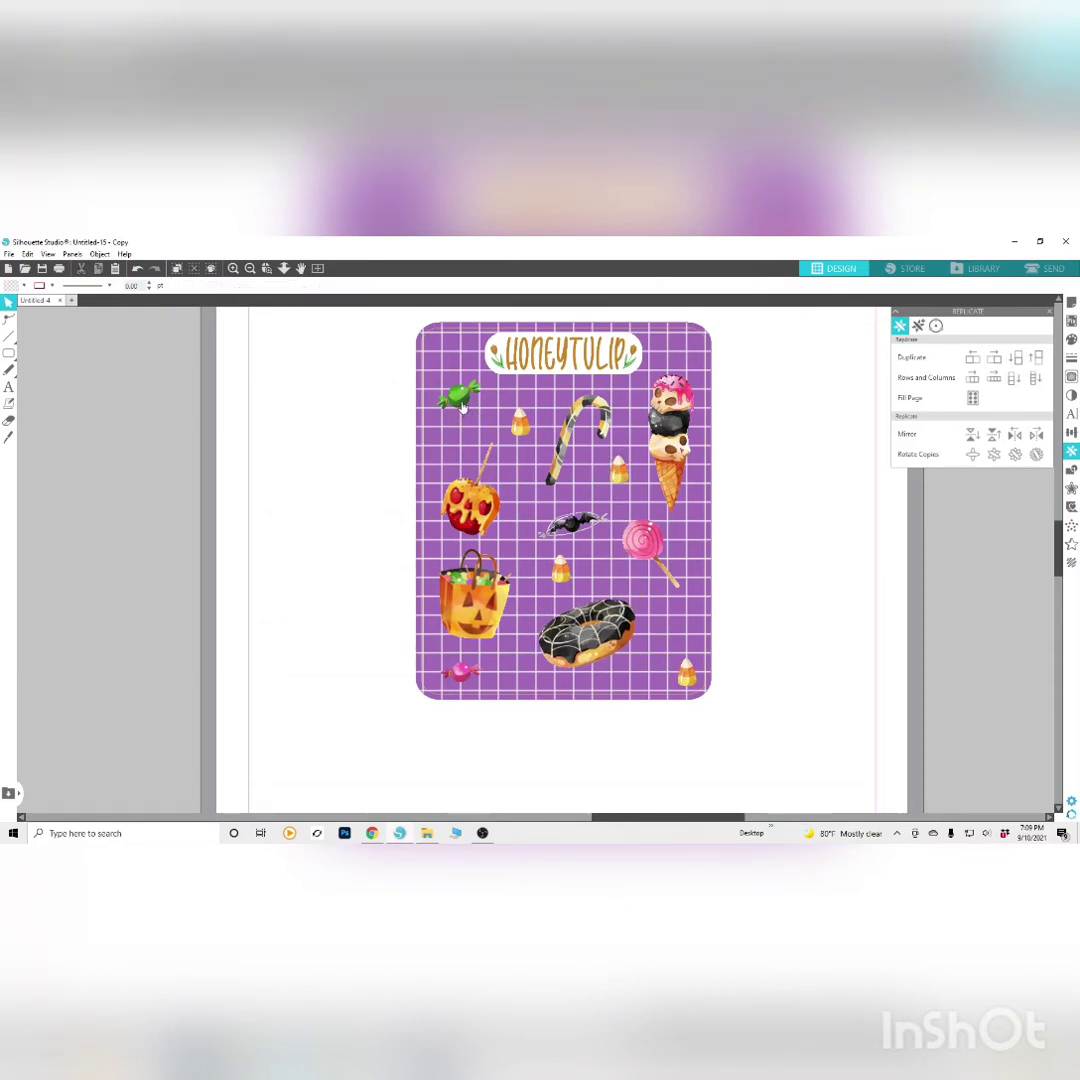
Enlarge the candy apple to about 0.82 × 1.39 in and slightly enlarge the pumpkin bag below it
{"action": "left_click", "coordinate": [456, 420]}
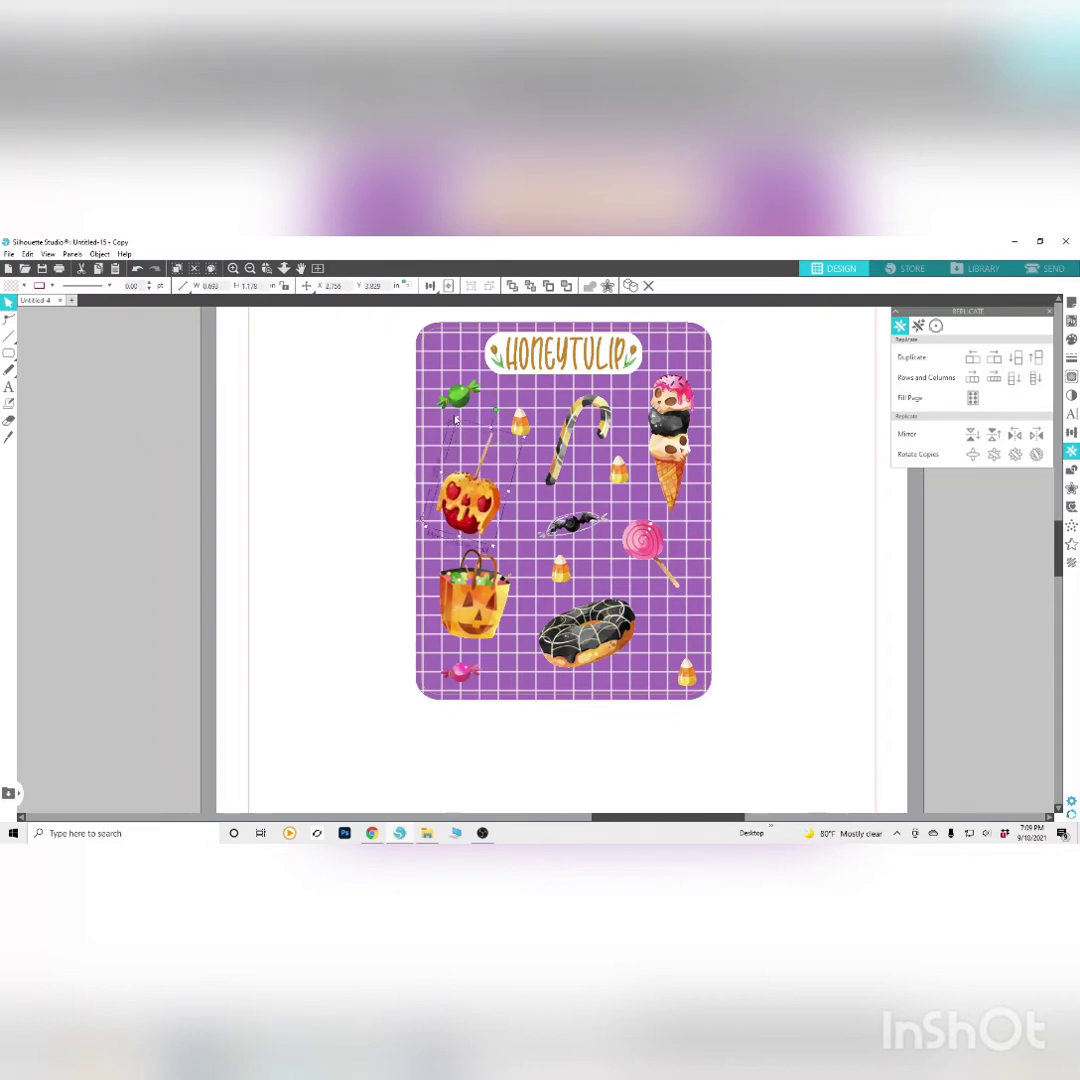
{"action": "left_click_drag", "start_coordinate": [455, 420], "coordinate": [454, 409]}
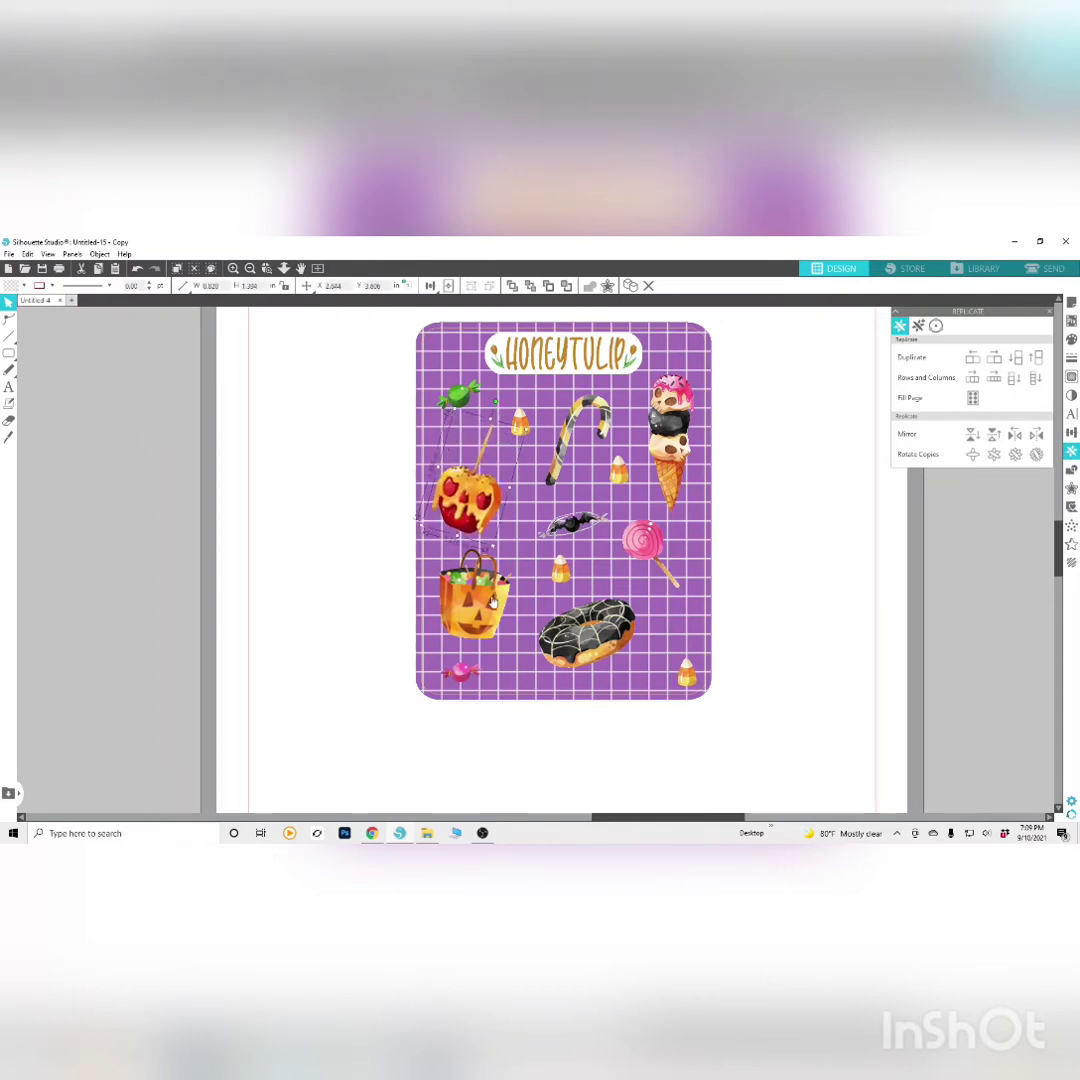
{"action": "left_click", "coordinate": [483, 593]}
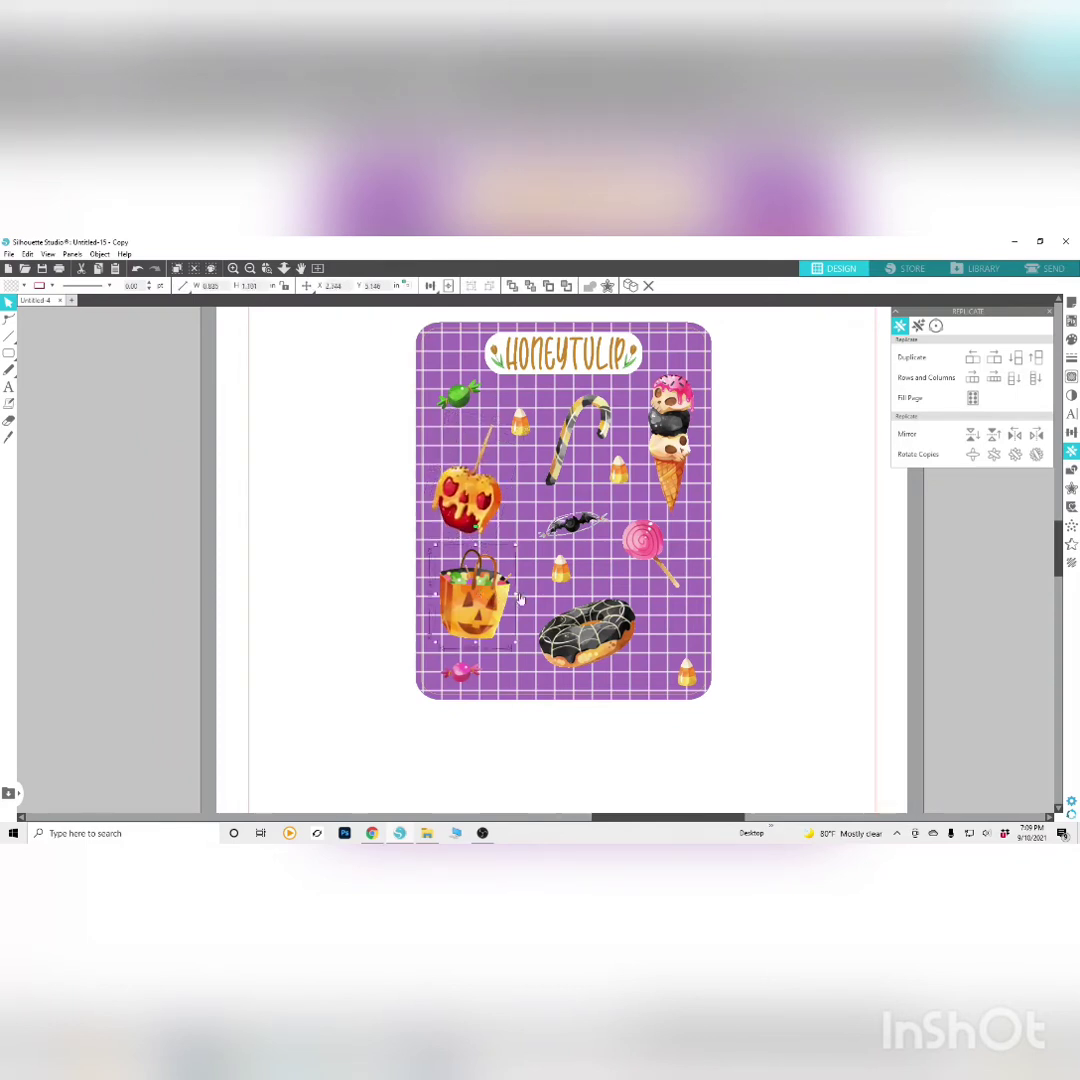
{"action": "left_click_drag", "start_coordinate": [519, 646], "coordinate": [530, 655]}
Shrink the candy apple to about 0.68 × 1.16 in and raise it slightly above the pumpkin bag
{"action": "left_click", "coordinate": [494, 505]}
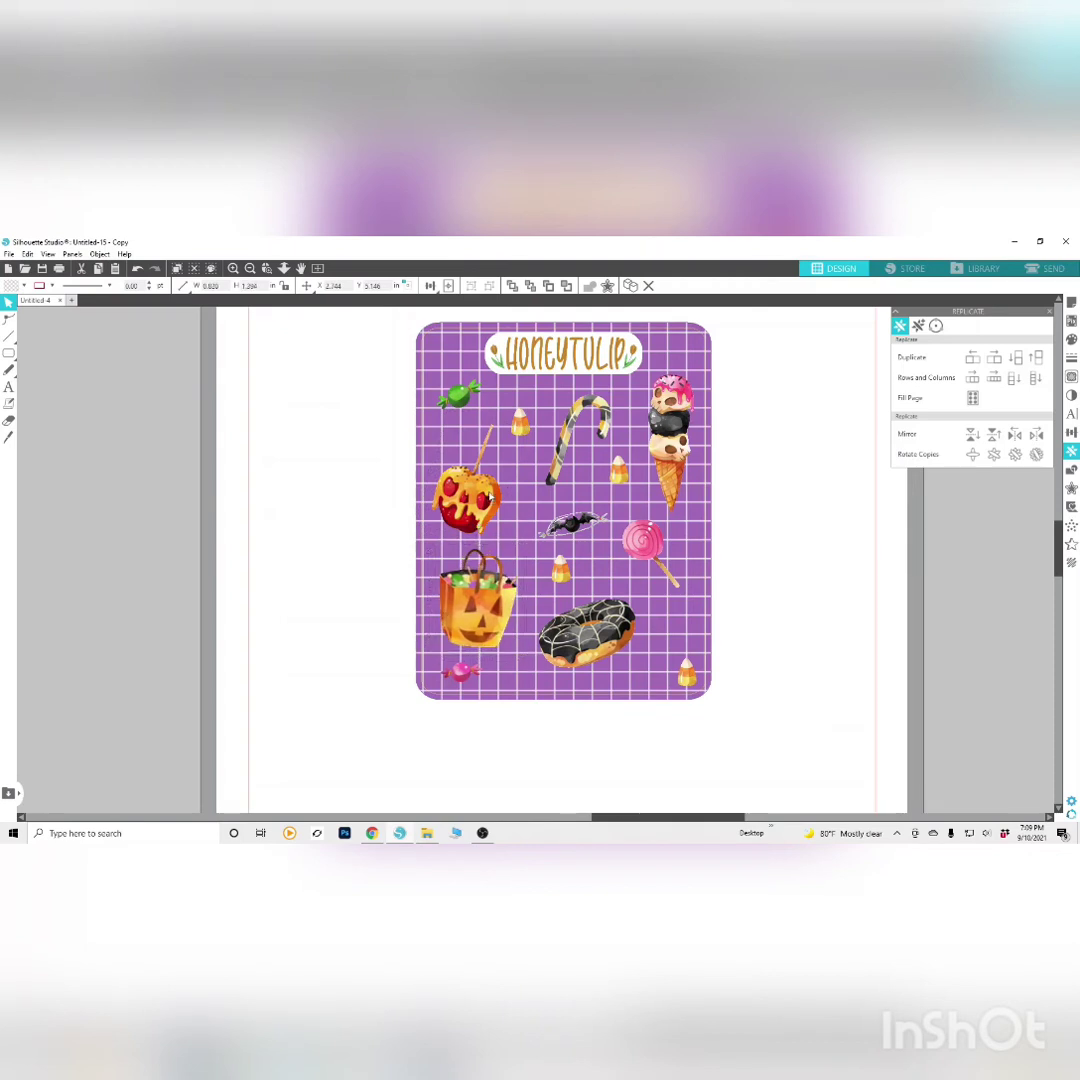
{"action": "left_click_drag", "start_coordinate": [523, 433], "coordinate": [513, 452]}
{"action": "left_click", "coordinate": [359, 485]}
{"action": "left_click_drag", "start_coordinate": [474, 521], "coordinate": [477, 507]}
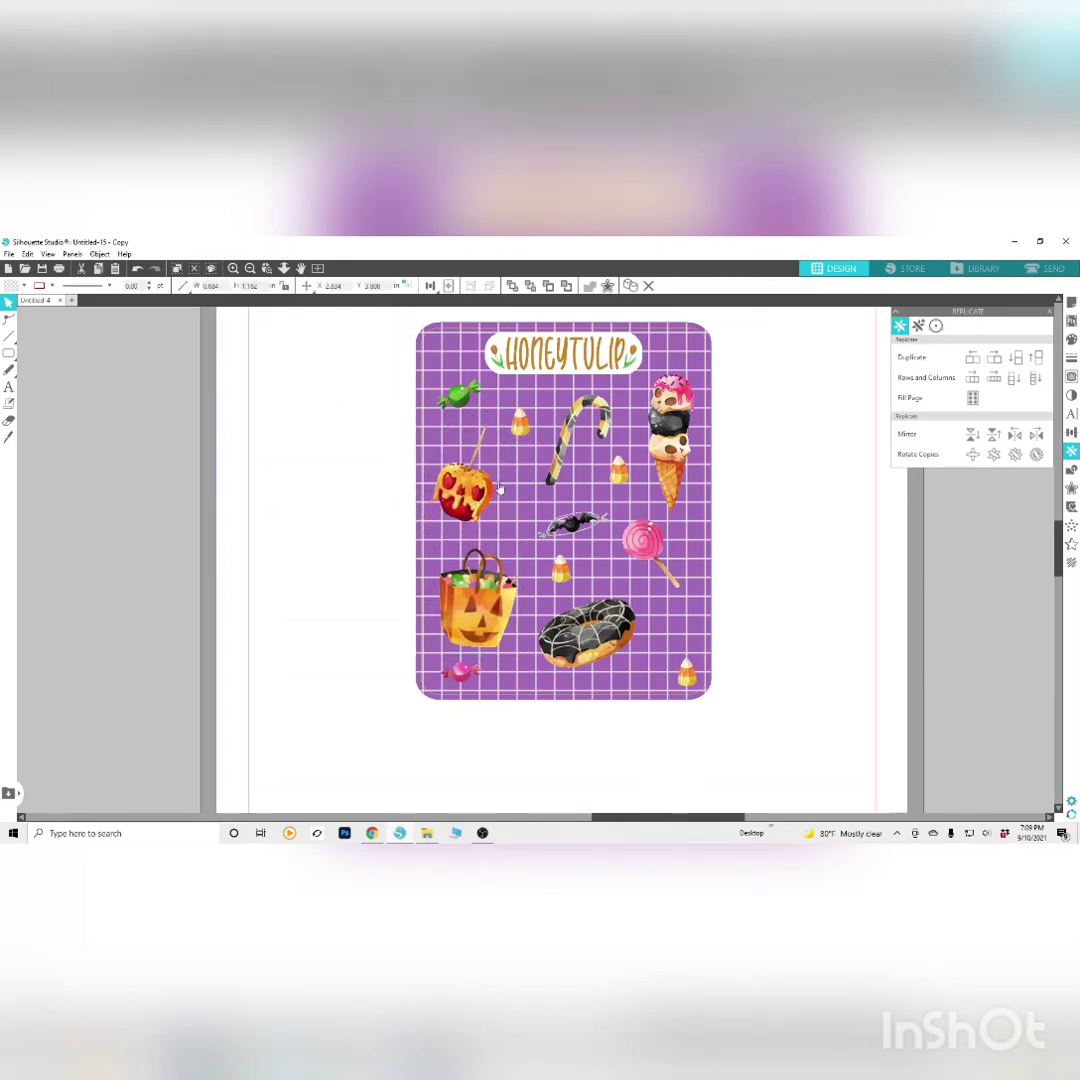
Adjust the position of the candy corn between the green candy and the candy cane, and rotate it to a tilted angle
{"action": "left_click_drag", "start_coordinate": [523, 427], "coordinate": [523, 436]}
{"action": "left_click", "coordinate": [522, 437]}
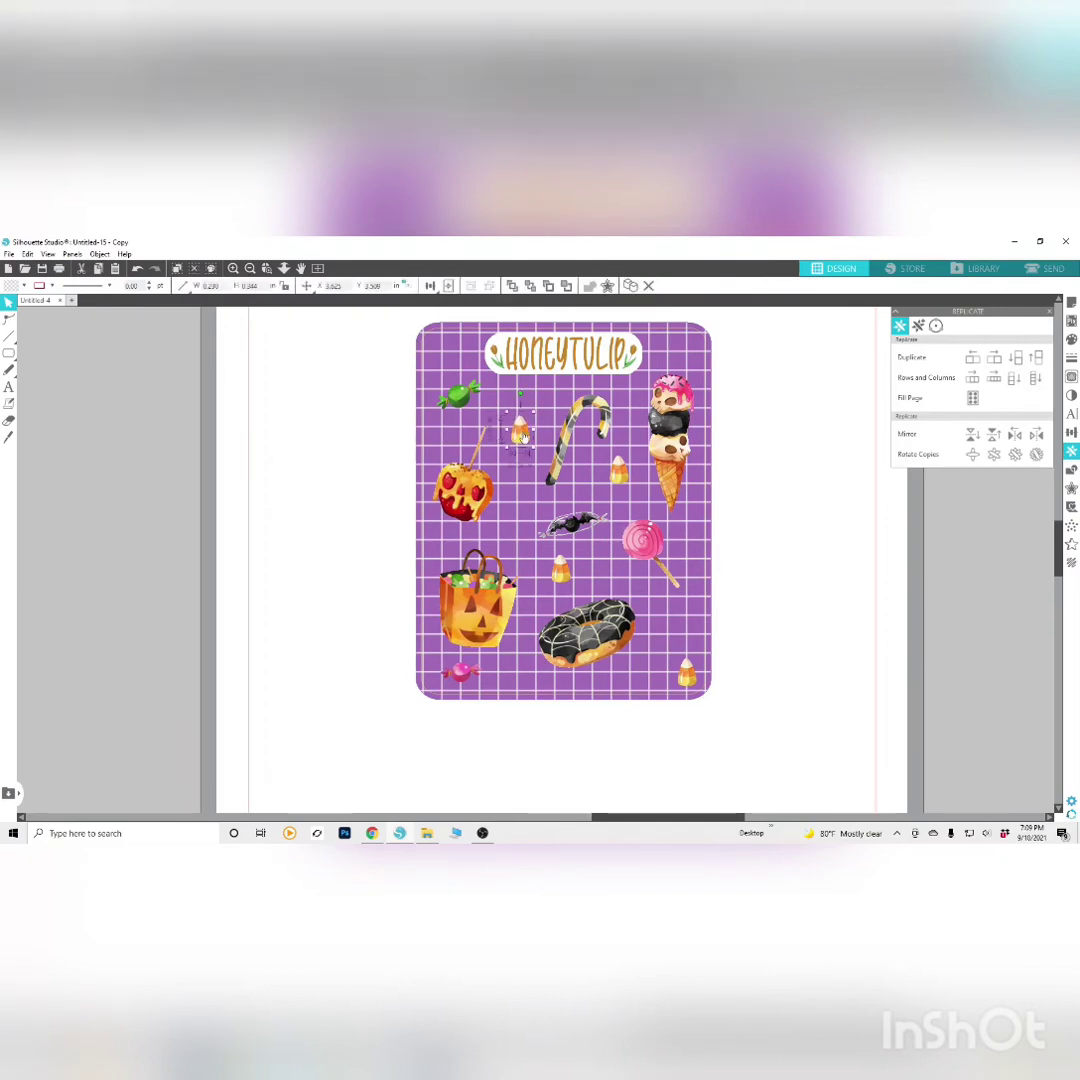
{"action": "left_click", "coordinate": [567, 468], "text": "shift"}
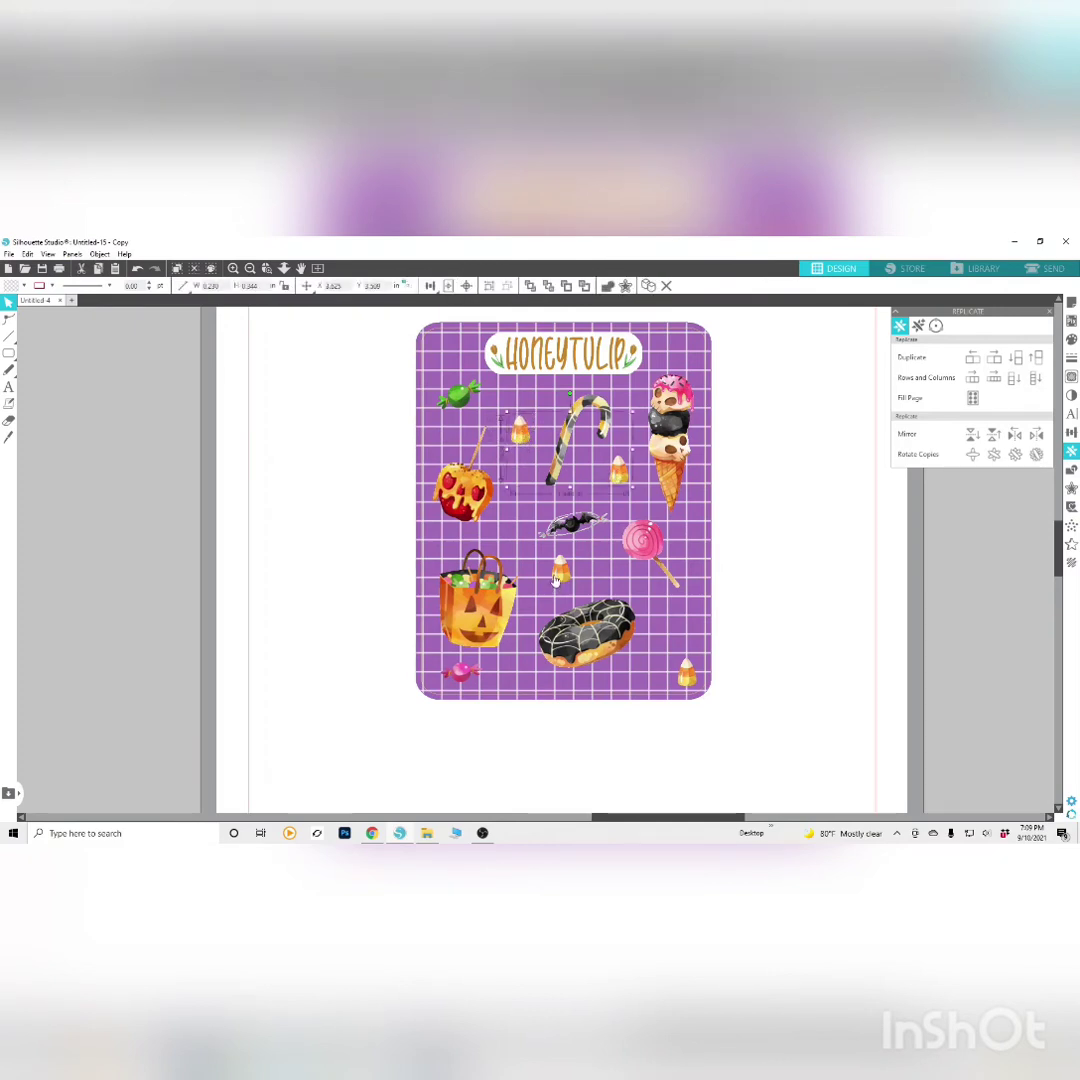
{"action": "left_click", "coordinate": [786, 518]}
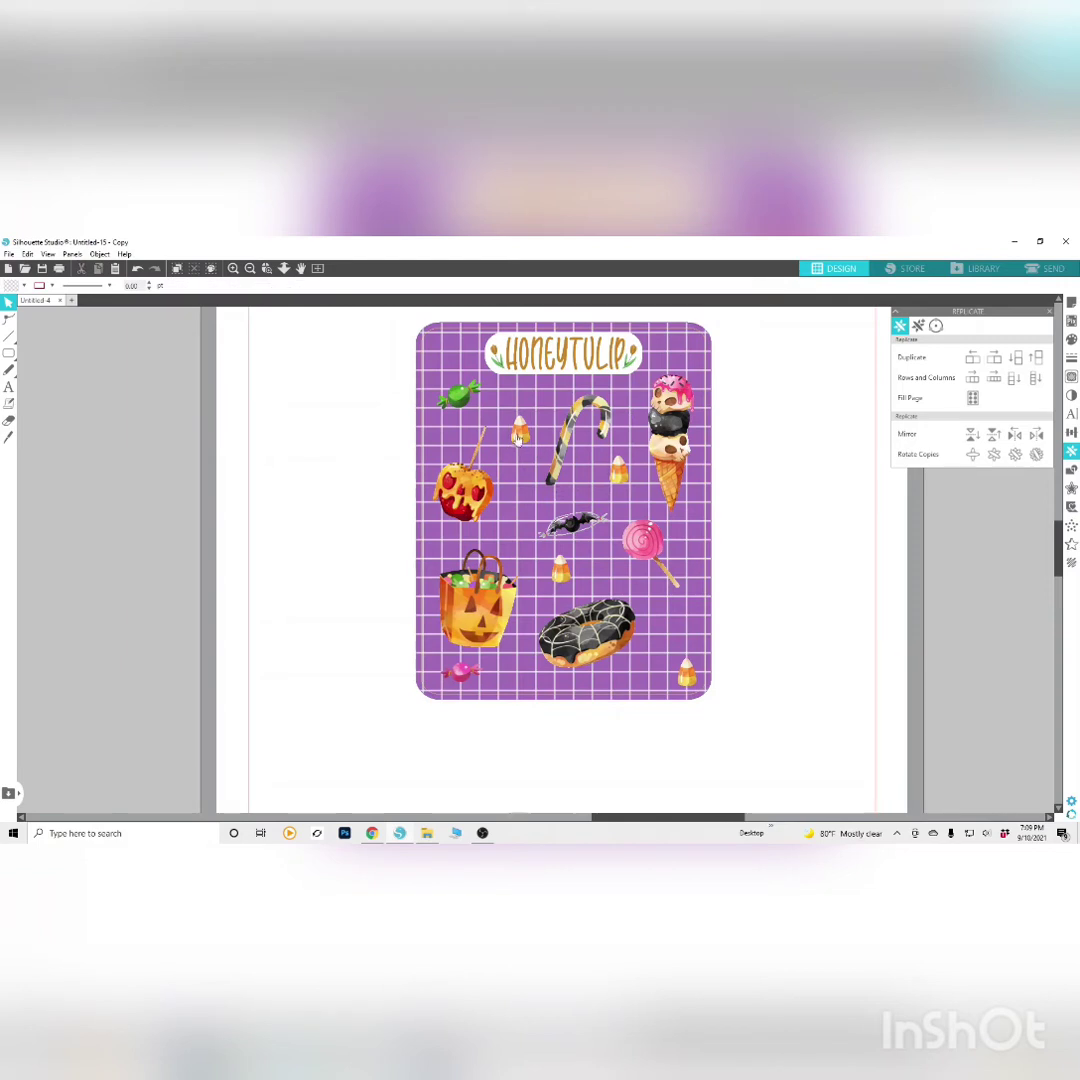
{"action": "mouse_move", "coordinate": [524, 432]}
{"action": "left_mouse_down"}
{"action": "mouse_move", "coordinate": [535, 420]}
{"action": "mouse_move", "coordinate": [519, 389]}
{"action": "mouse_move", "coordinate": [487, 404]}
{"action": "mouse_move", "coordinate": [496, 393]}
{"action": "mouse_move", "coordinate": [527, 420]}
{"action": "left_mouse_up"}
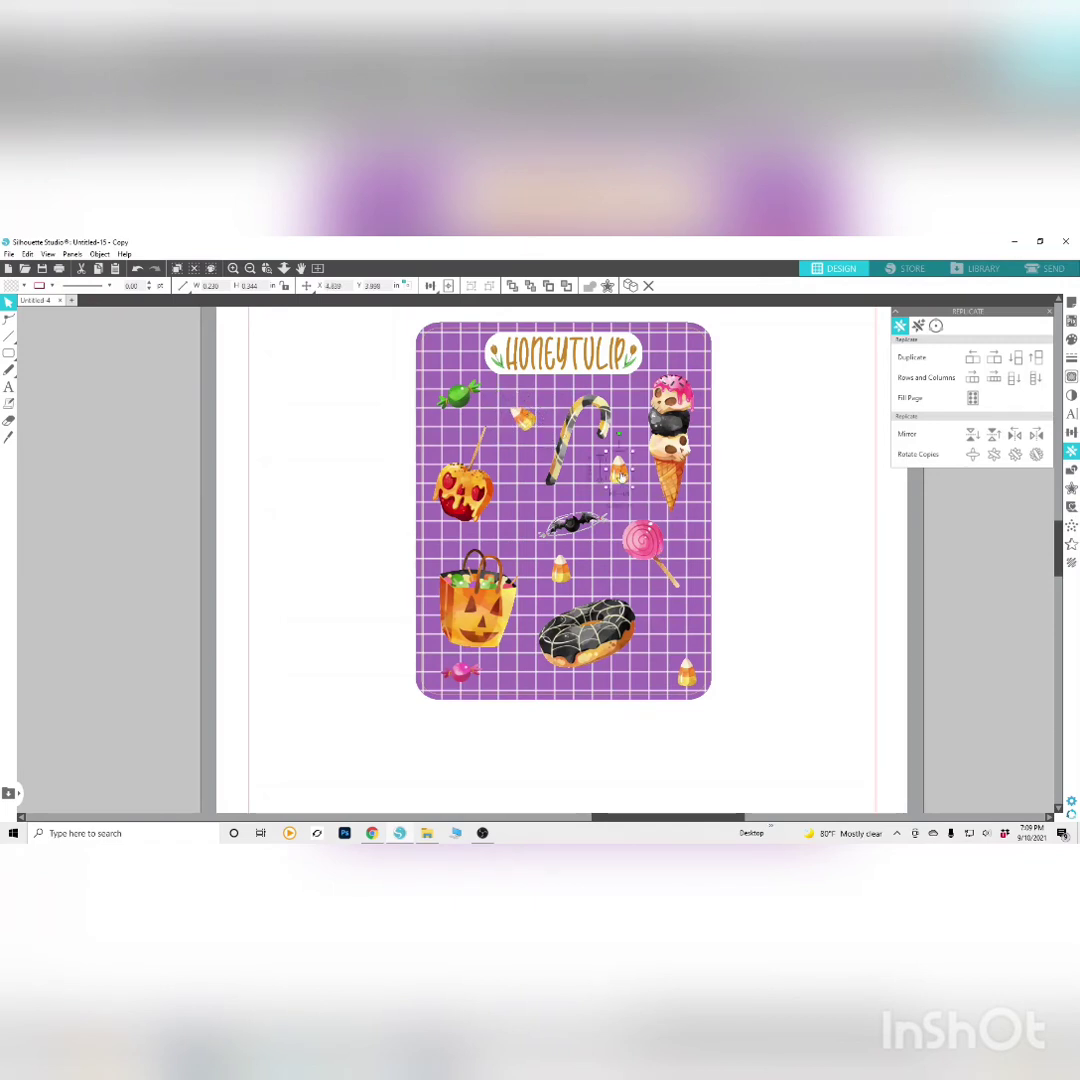
Nudge the candy corn closer to the ice cream cone, and slightly enlarge and reposition the pink lollipop below it
{"action": "left_click", "coordinate": [621, 484]}
{"action": "left_click", "coordinate": [644, 552]}
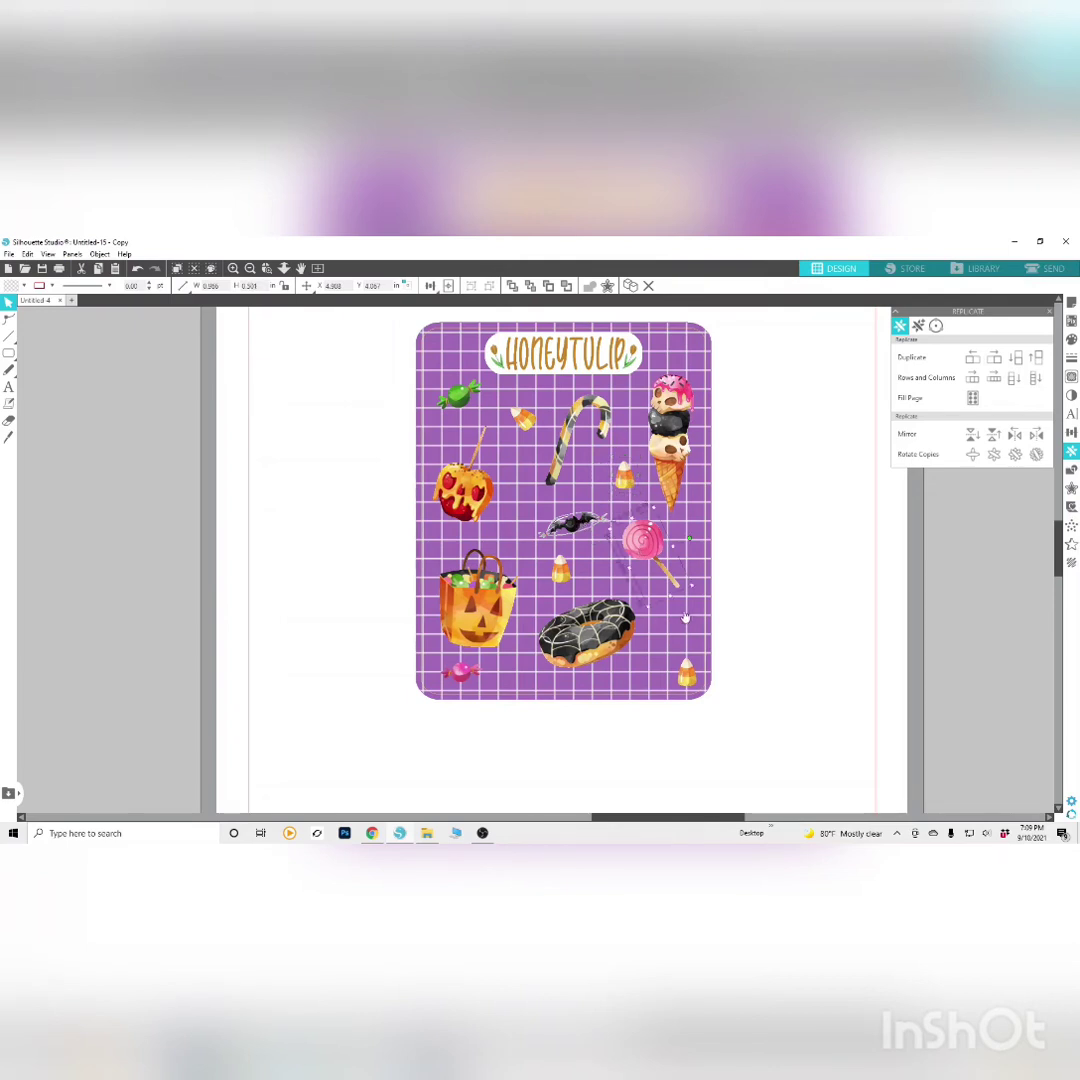
{"action": "left_click", "coordinate": [717, 564]}
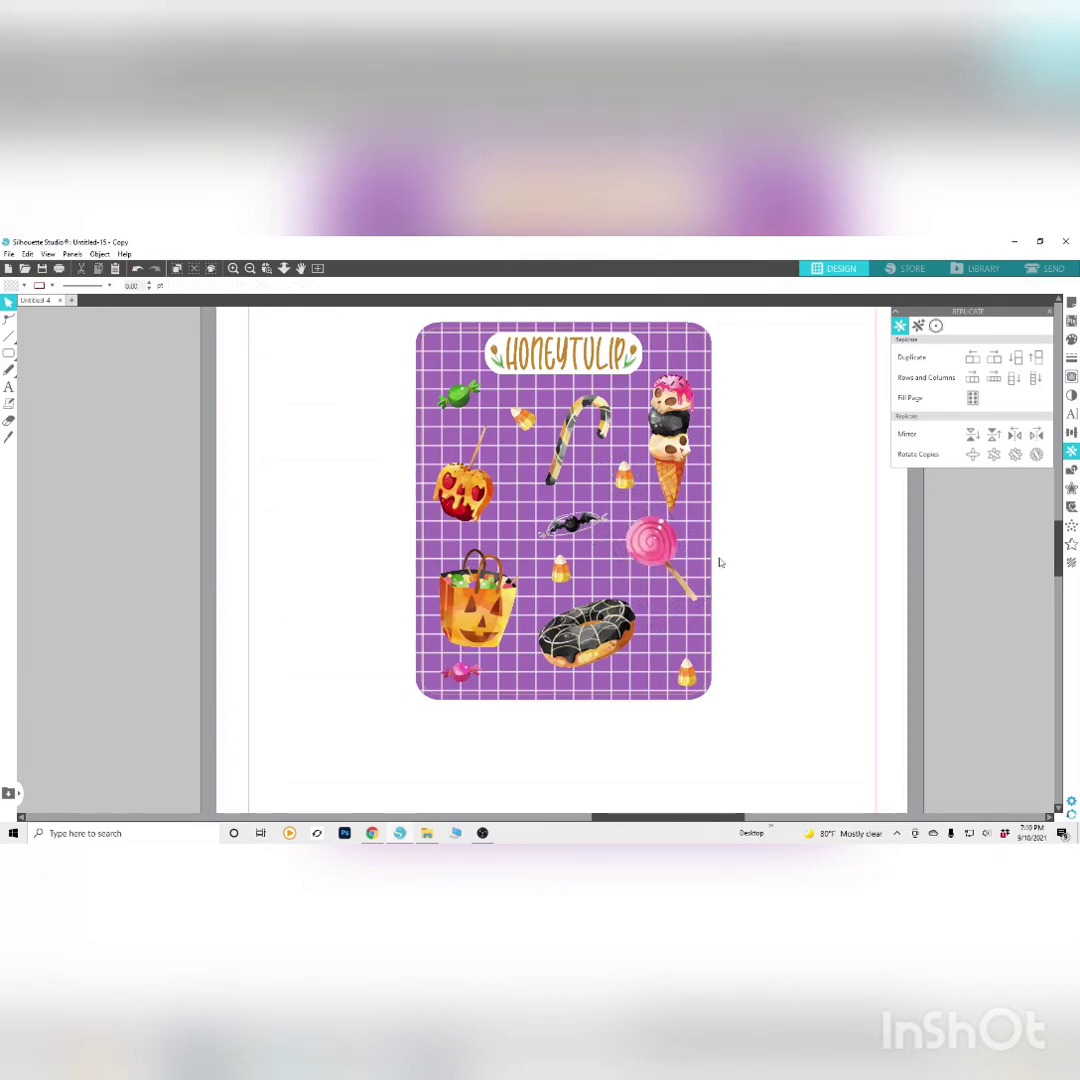
{"action": "left_click_drag", "start_coordinate": [647, 551], "coordinate": [644, 551]}
Shift the bat candy left and enlarge it slightly, repositioning the candy corn between it and the donut
{"action": "left_click", "coordinate": [553, 570]}
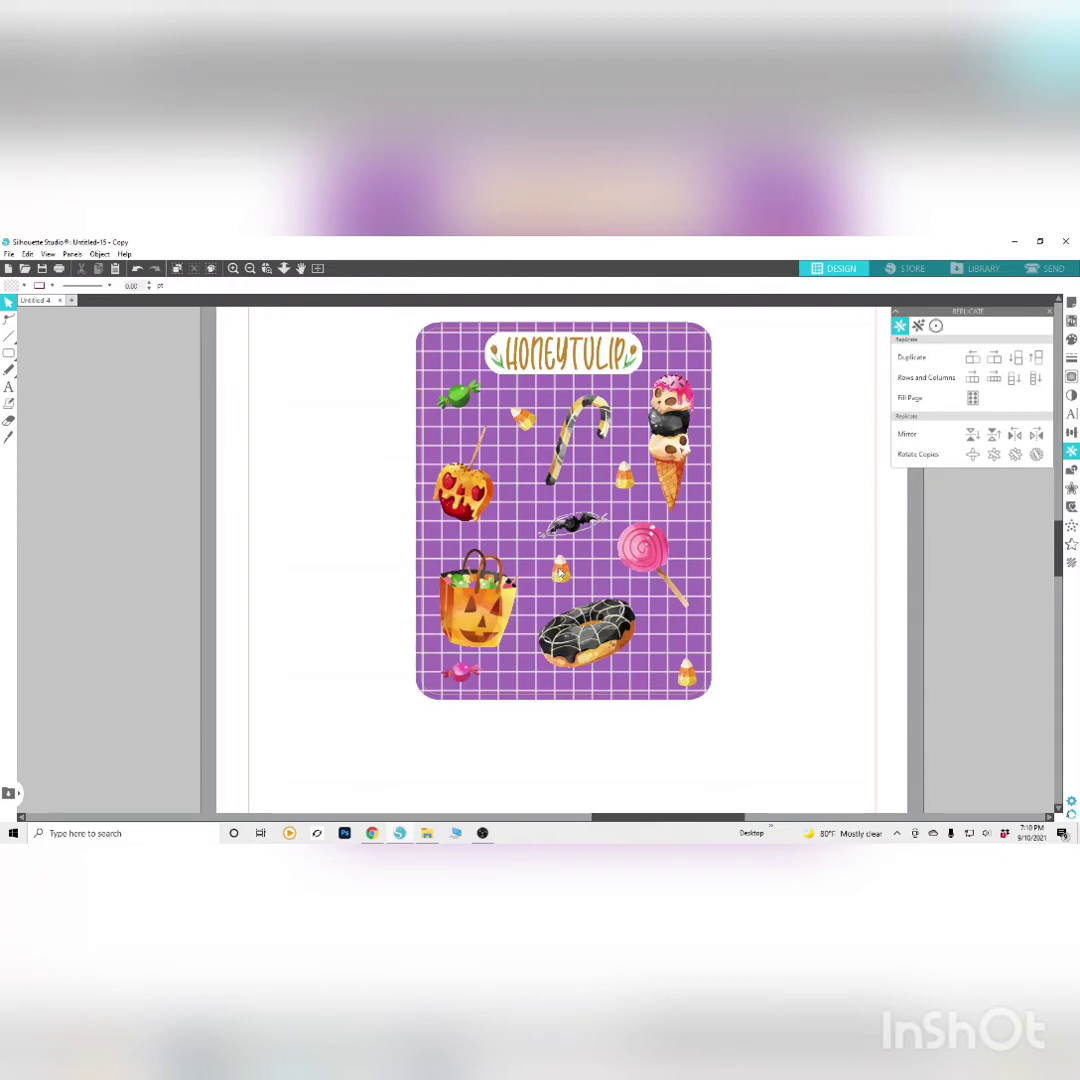
{"action": "left_click_drag", "start_coordinate": [562, 571], "coordinate": [585, 575]}
{"action": "double_click", "coordinate": [585, 575]}
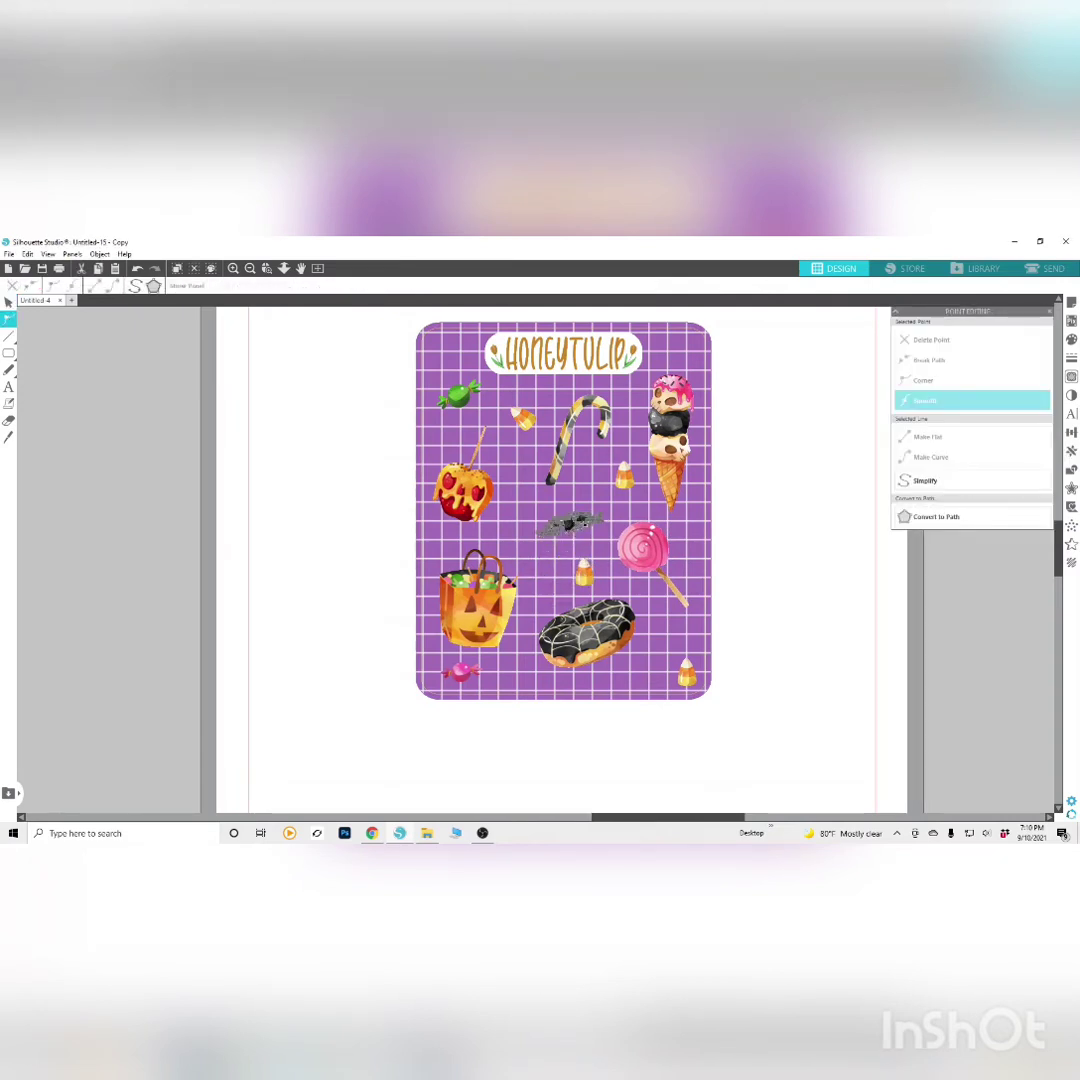
{"action": "left_click", "coordinate": [825, 533]}
{"action": "left_click_drag", "start_coordinate": [571, 526], "coordinate": [545, 527]}
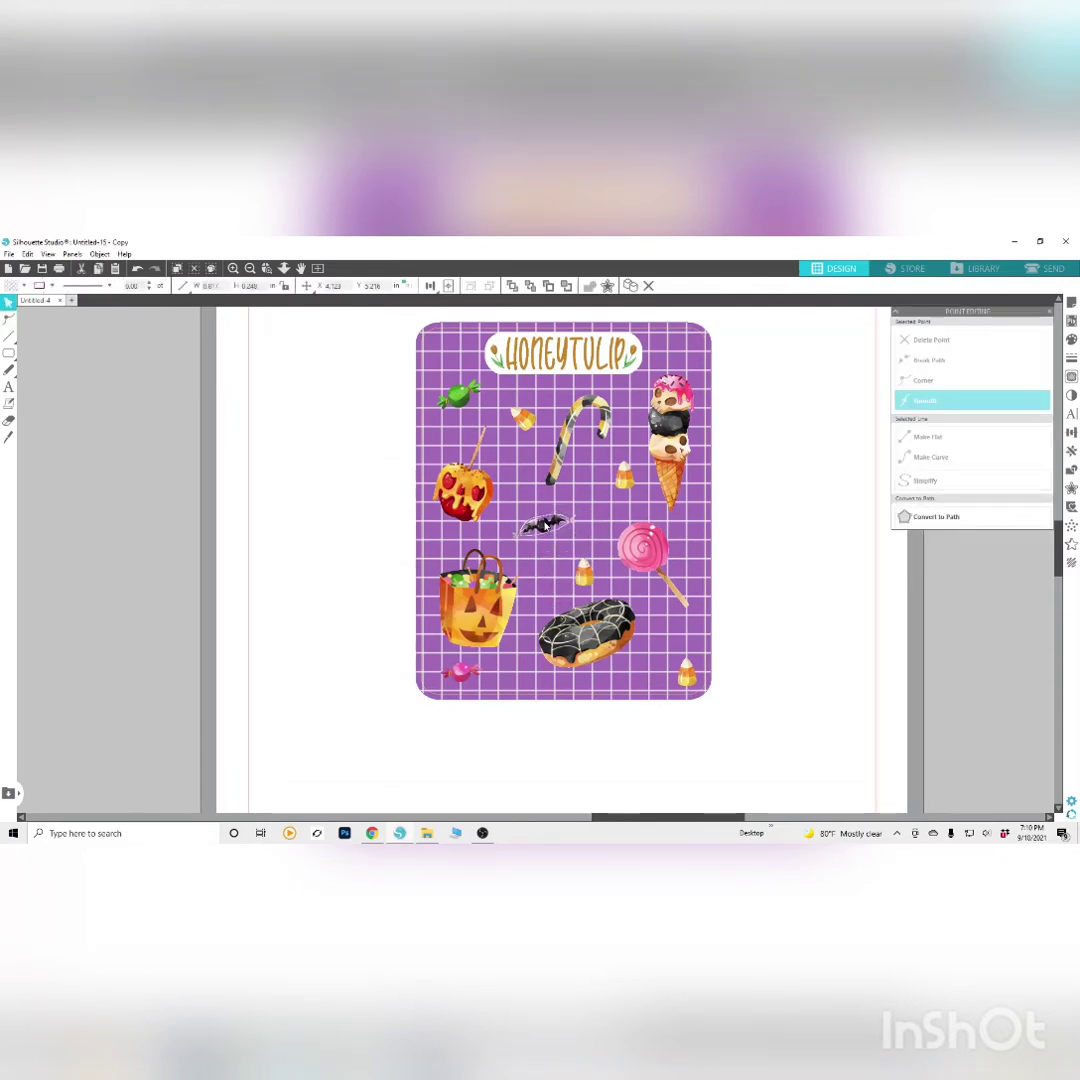
{"action": "left_click_drag", "start_coordinate": [591, 578], "coordinate": [611, 532]}
{"action": "left_click", "coordinate": [560, 526]}
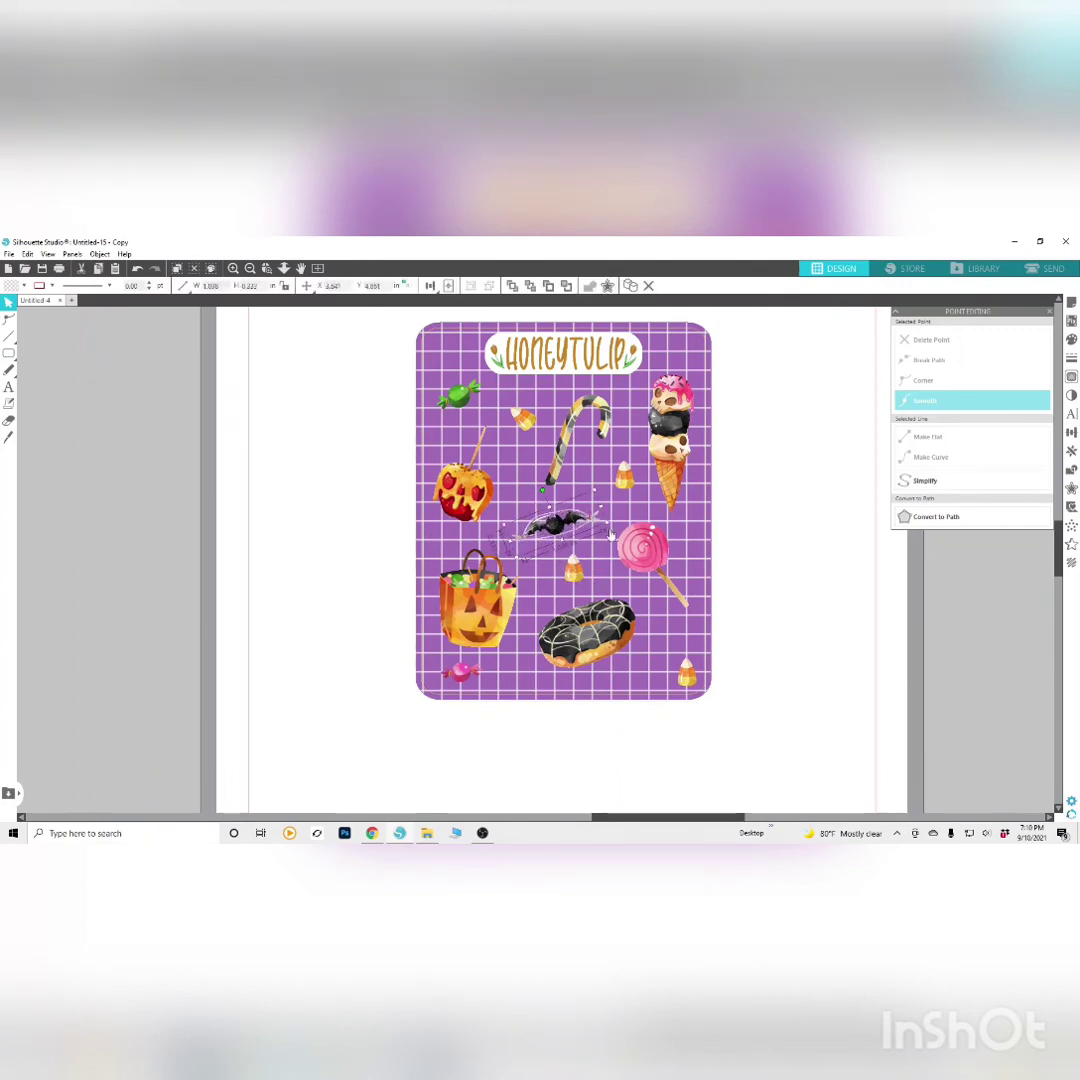
{"action": "left_click", "coordinate": [756, 557]}
Move the donut slightly down and left, and shift the lower-right candy corn closer to it, tilted clockwise
{"action": "left_click_drag", "start_coordinate": [593, 649], "coordinate": [588, 657]}
{"action": "left_click_drag", "start_coordinate": [693, 684], "coordinate": [697, 643]}
{"action": "left_click", "coordinate": [676, 664]}
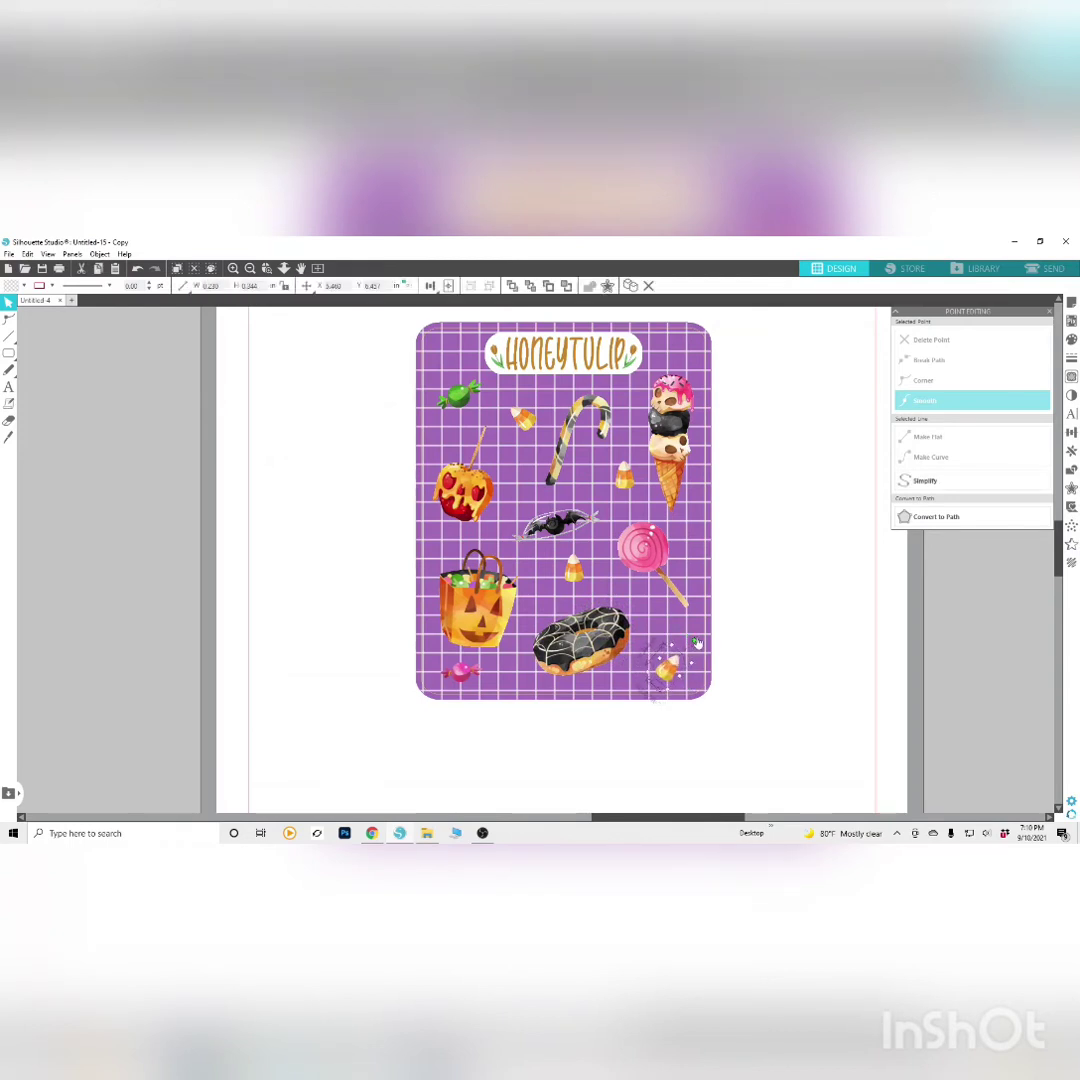
Rotate the candy corn beneath the bat candy nearly upside down and tilt the one beside the ice cream cone counterclockwise
{"action": "left_click", "coordinate": [573, 570]}
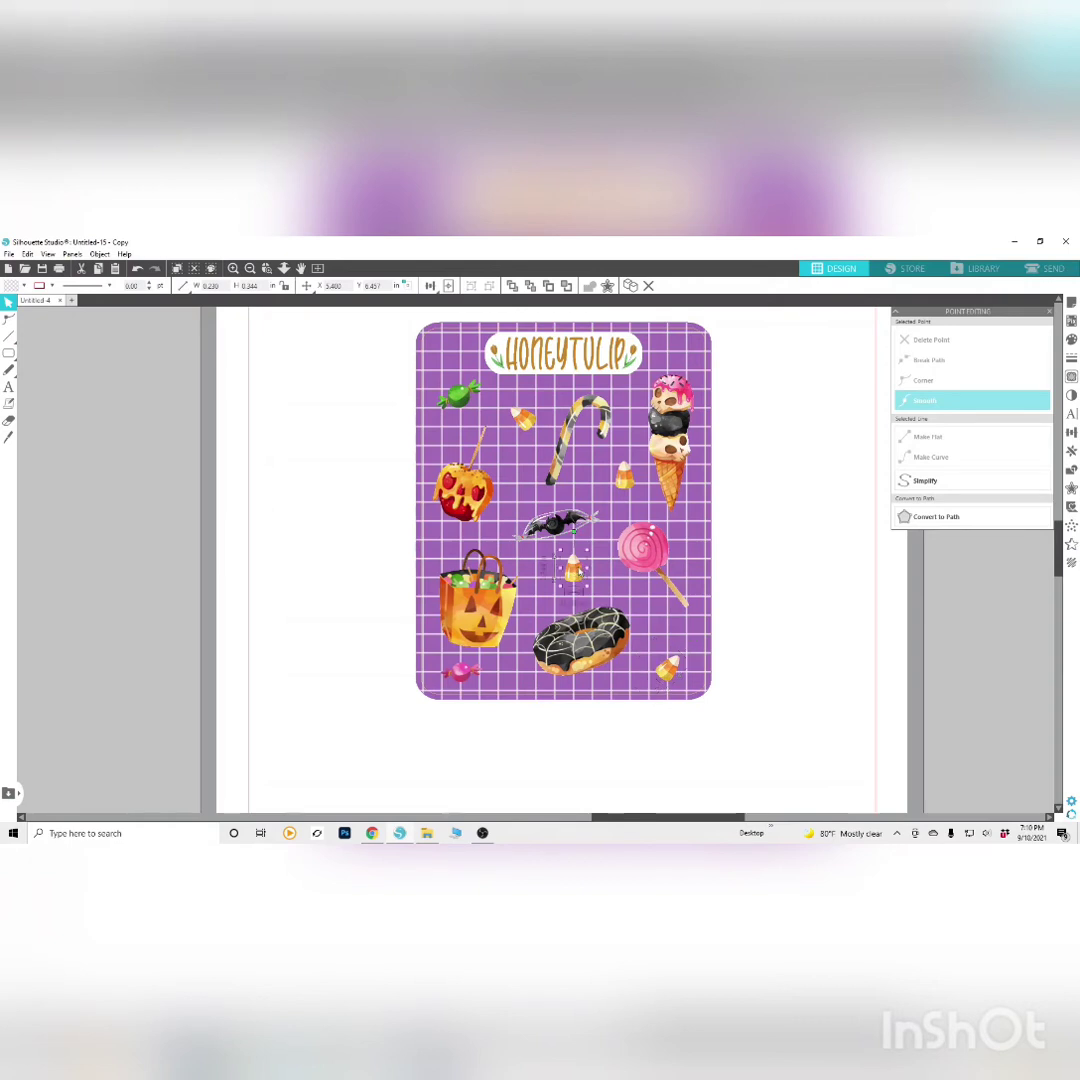
{"action": "left_click_drag", "start_coordinate": [573, 532], "coordinate": [552, 618]}
{"action": "left_click", "coordinate": [621, 481]}
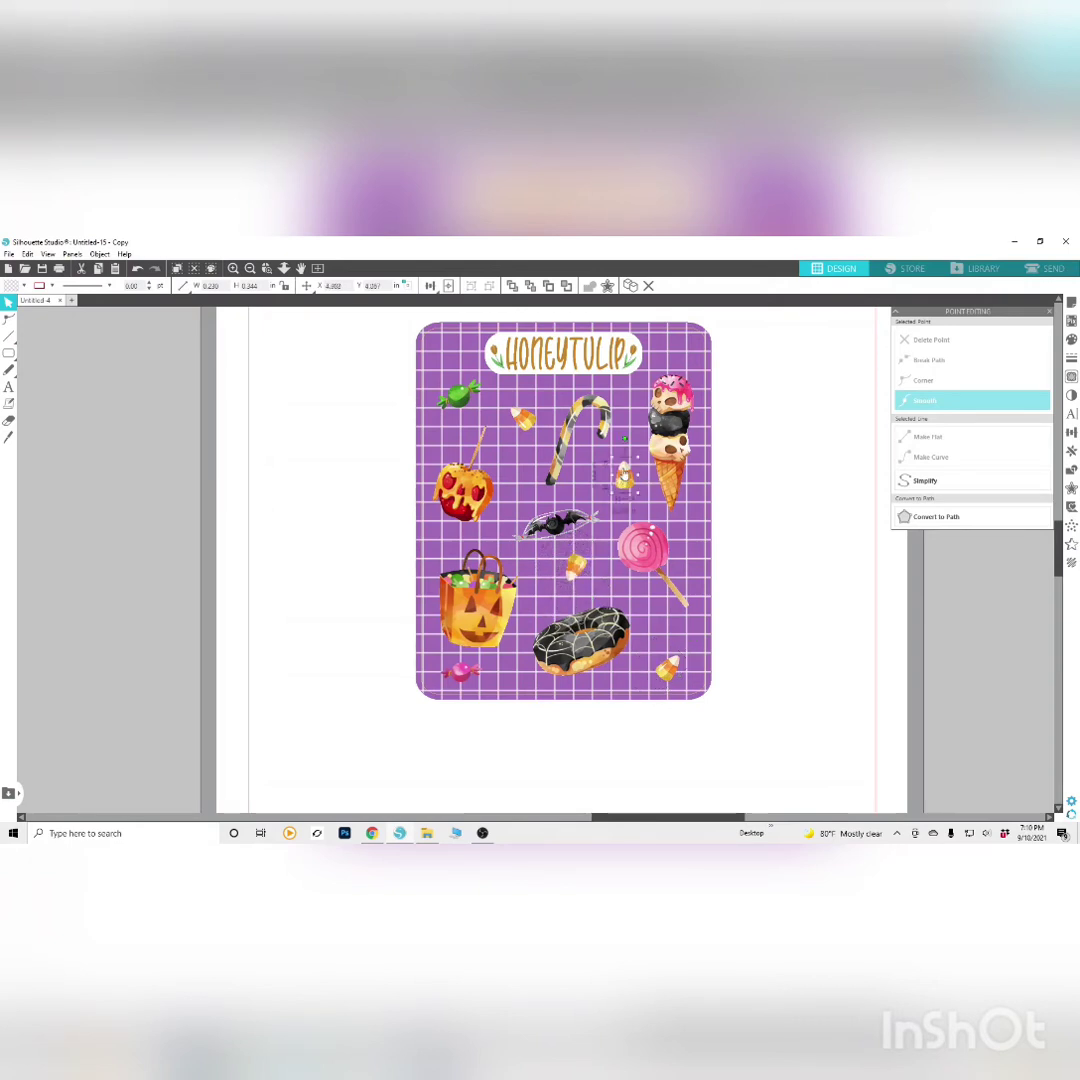
{"action": "left_click_drag", "start_coordinate": [628, 445], "coordinate": [606, 446]}
{"action": "left_click", "coordinate": [137, 268]}
{"action": "left_click", "coordinate": [784, 458]}
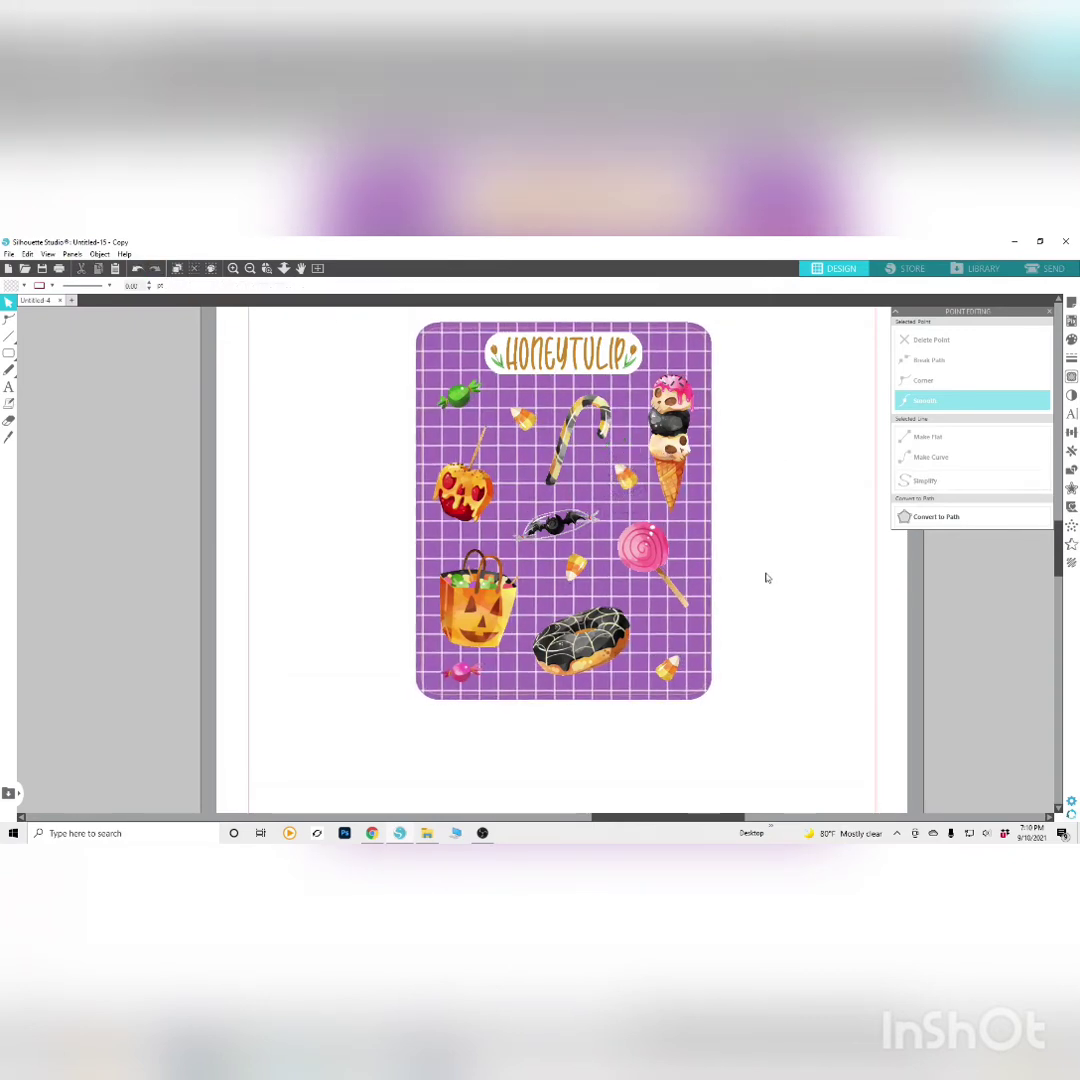
Shift the pumpkin bag slightly up and right, and the pink candy below it slightly left
{"action": "left_click_drag", "start_coordinate": [487, 619], "coordinate": [492, 611]}
{"action": "left_click", "coordinate": [500, 641]}
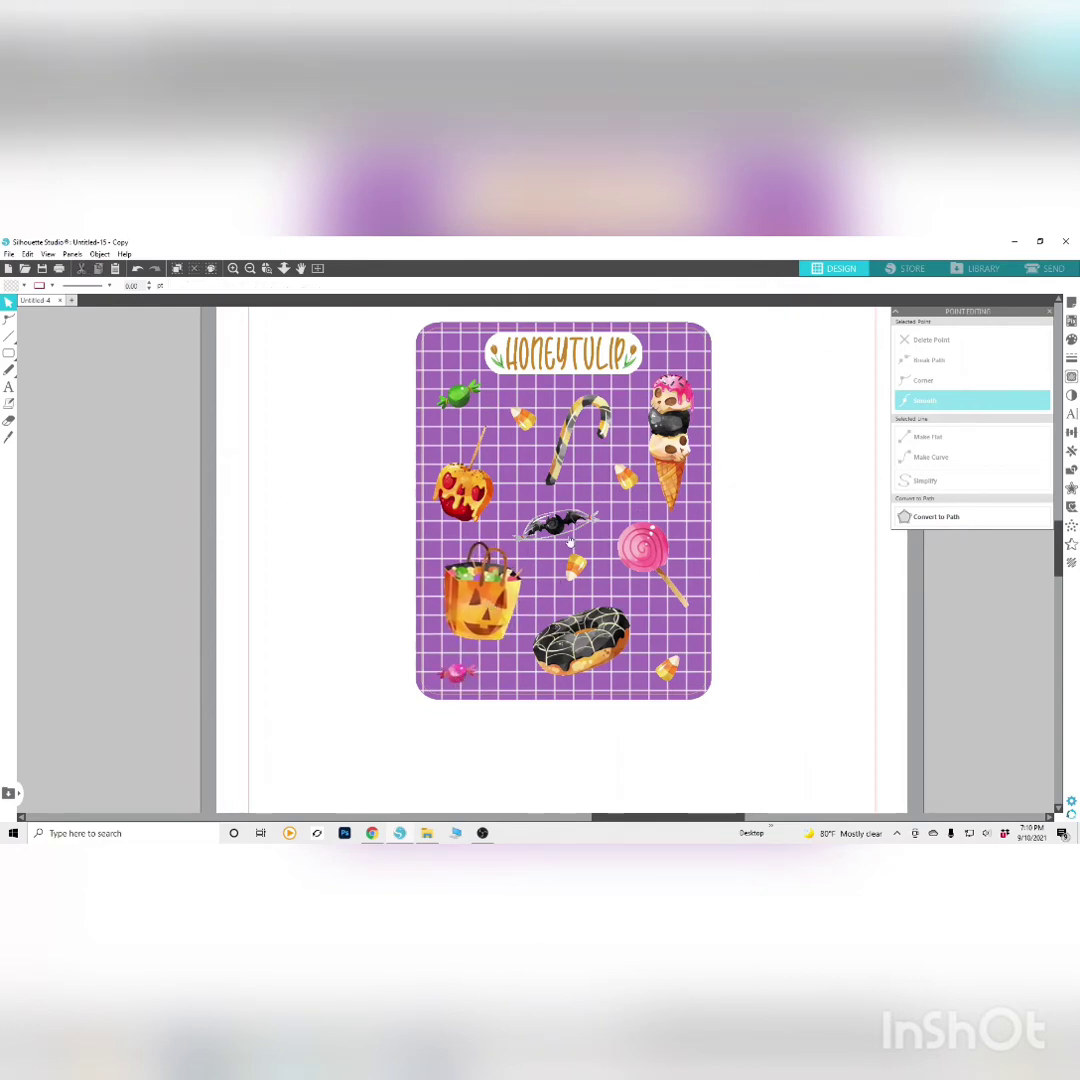
Enlarge the donut slightly and tilt the candy corn beside the green candy clockwise
{"action": "left_click", "coordinate": [605, 645]}
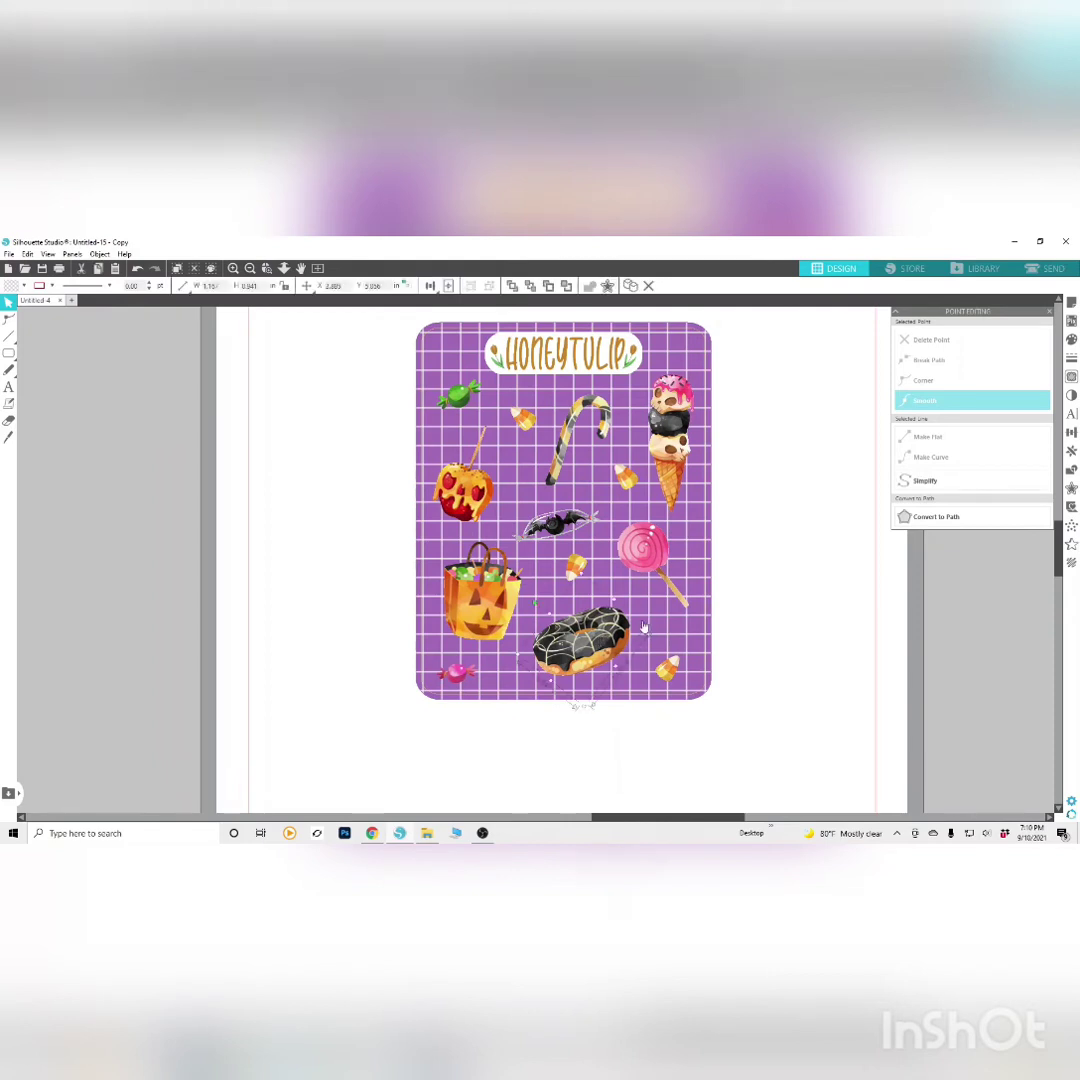
{"action": "left_click_drag", "start_coordinate": [649, 627], "coordinate": [668, 630]}
{"action": "left_click", "coordinate": [781, 615]}
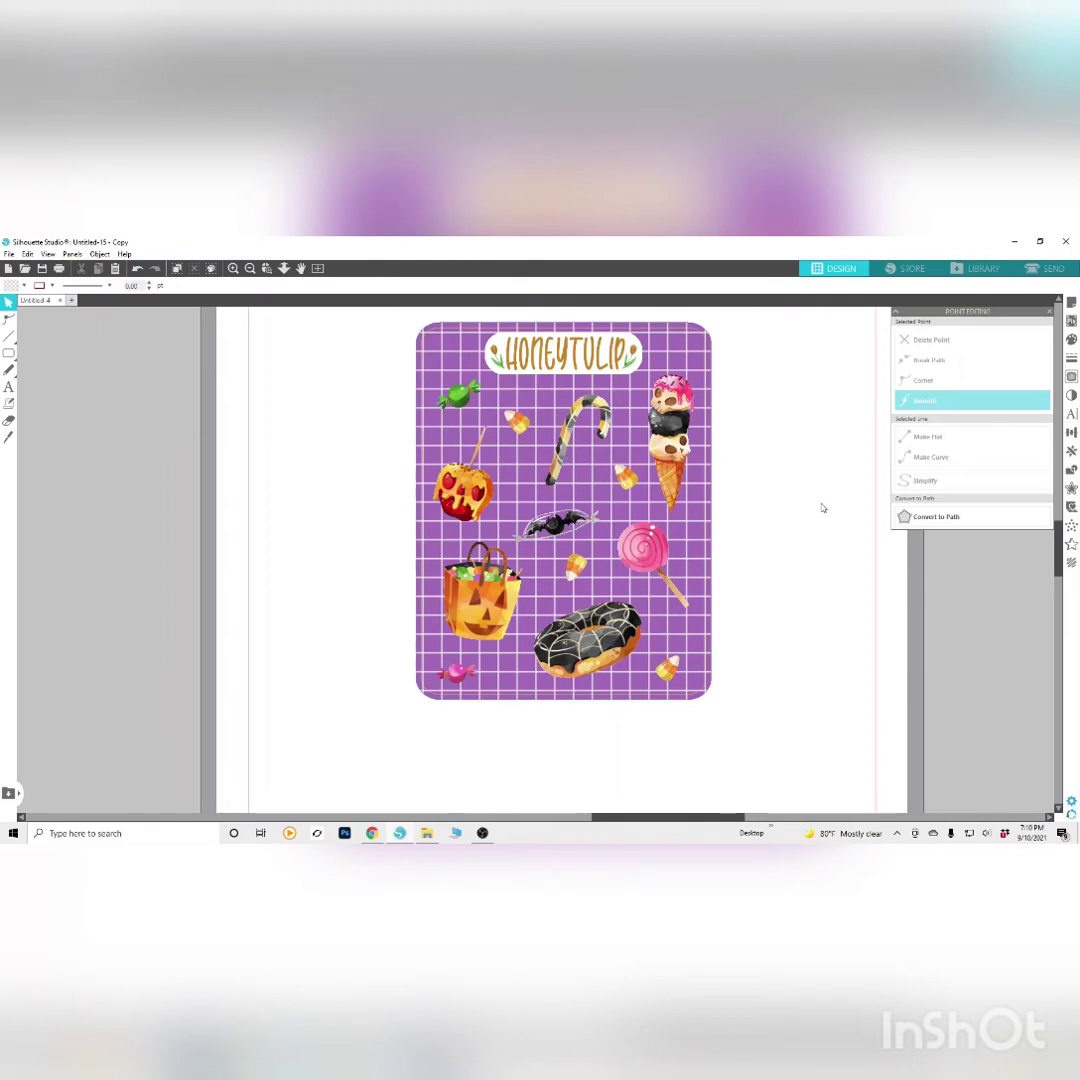
{"action": "left_click", "coordinate": [1051, 314]}
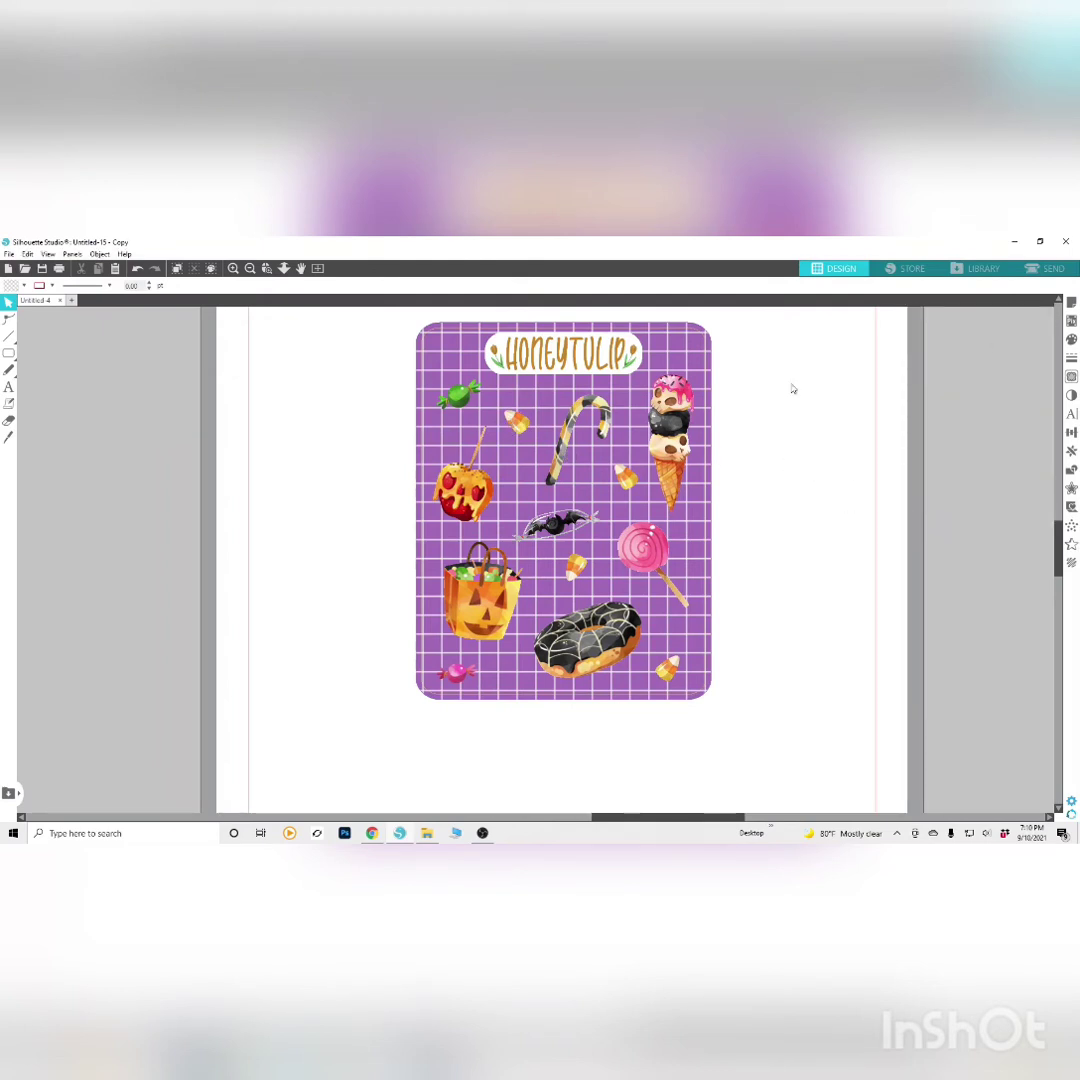
Move the whole sticker sheet off the page to its right, and separate the purple grid background and HONEYTULIP logo from the candies
{"action": "scroll", "coordinate": [747, 568], "scroll_direction": "up", "scroll_amount": 4}
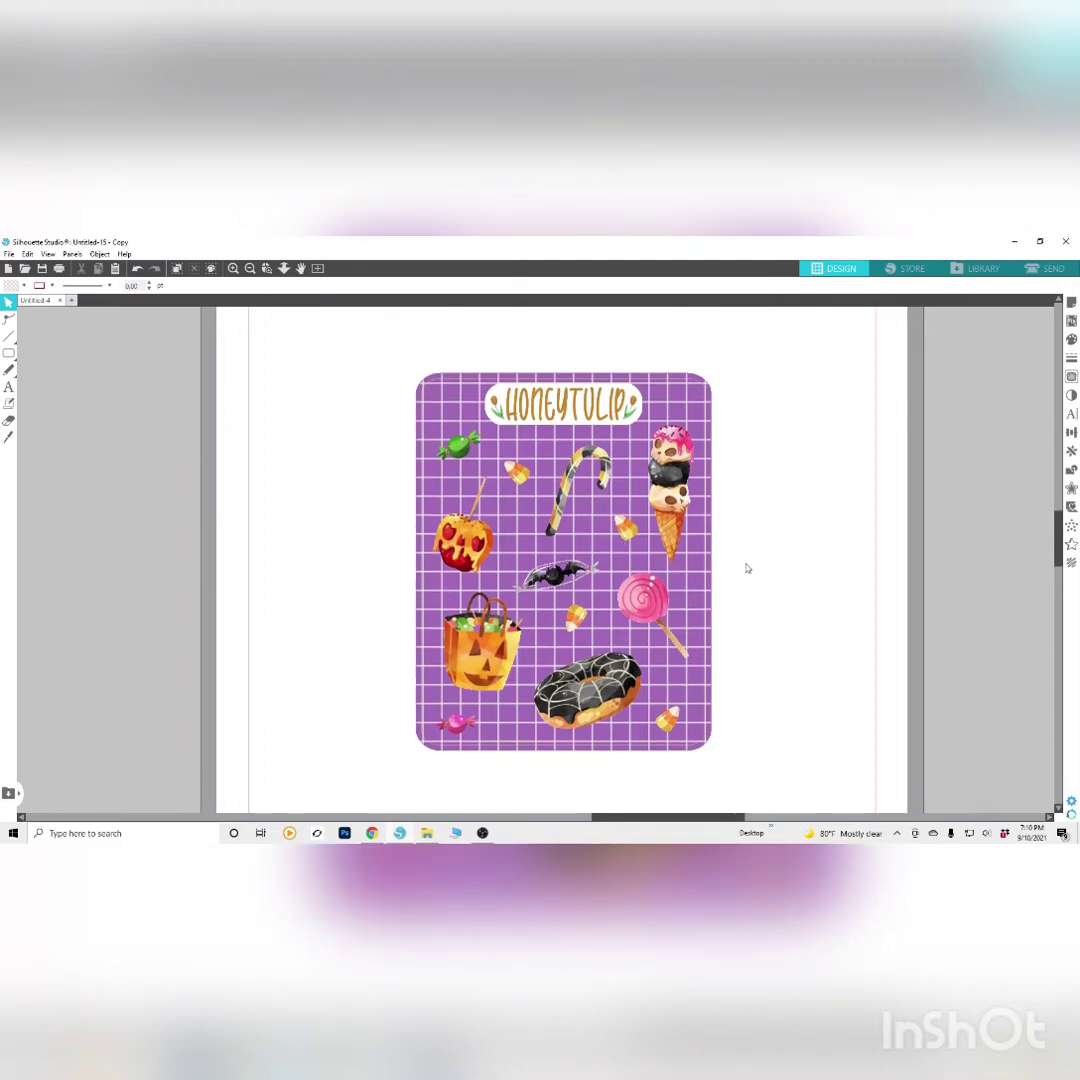
{"action": "left_click_drag", "start_coordinate": [361, 383], "coordinate": [668, 798]}
{"action": "left_click_drag", "start_coordinate": [662, 679], "coordinate": [1078, 662]}
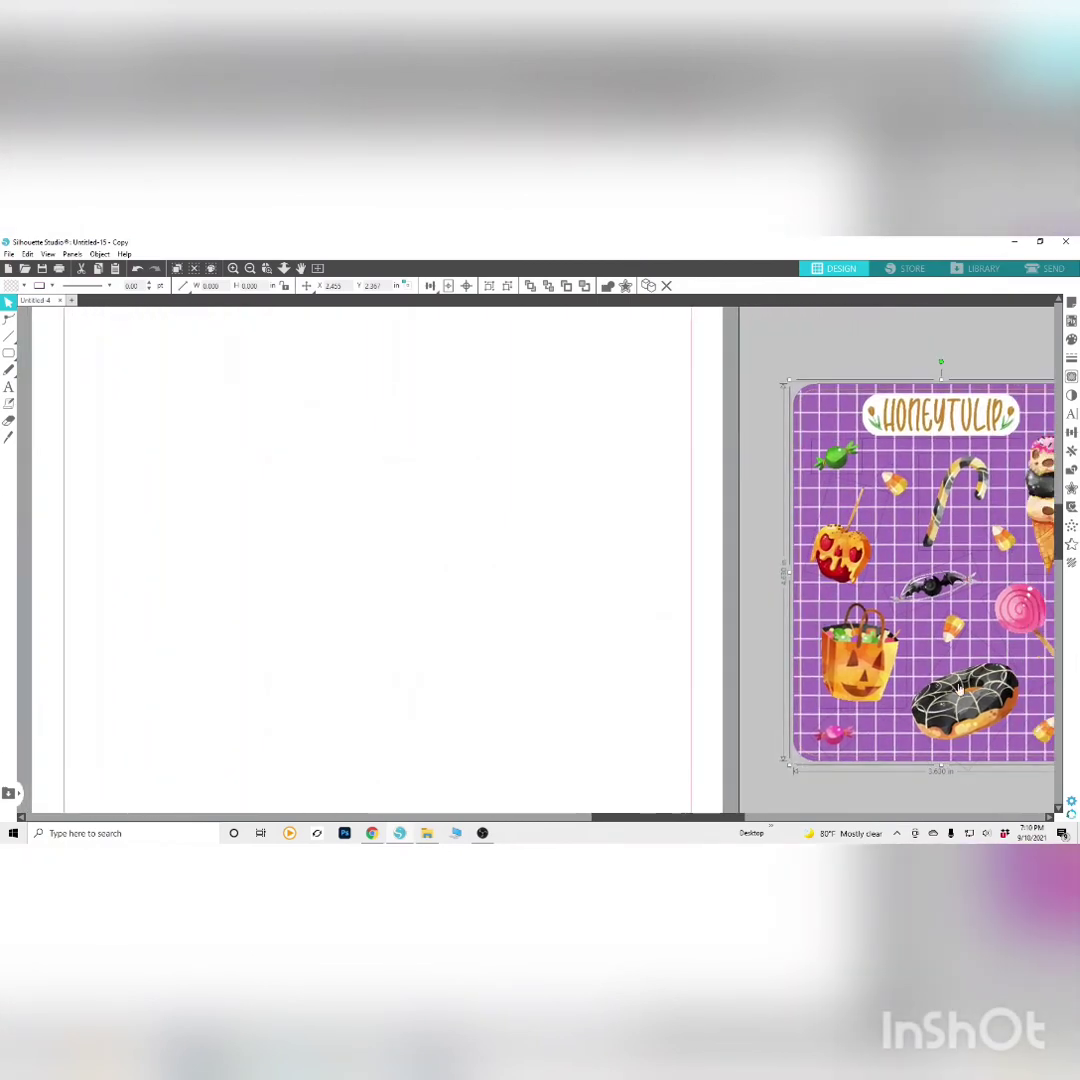
{"action": "left_click_drag", "start_coordinate": [674, 822], "coordinate": [786, 822]}
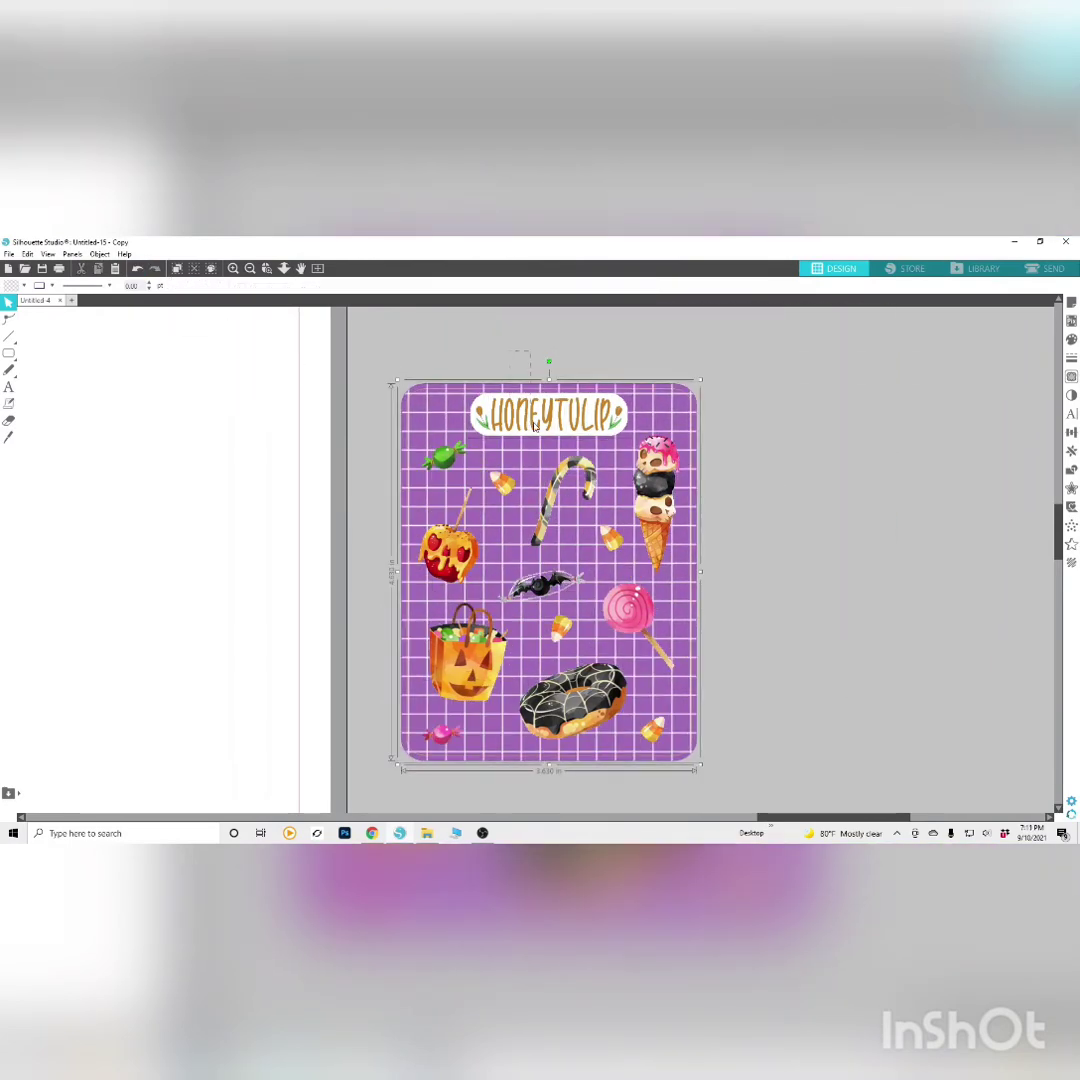
{"action": "right_click", "coordinate": [537, 425]}
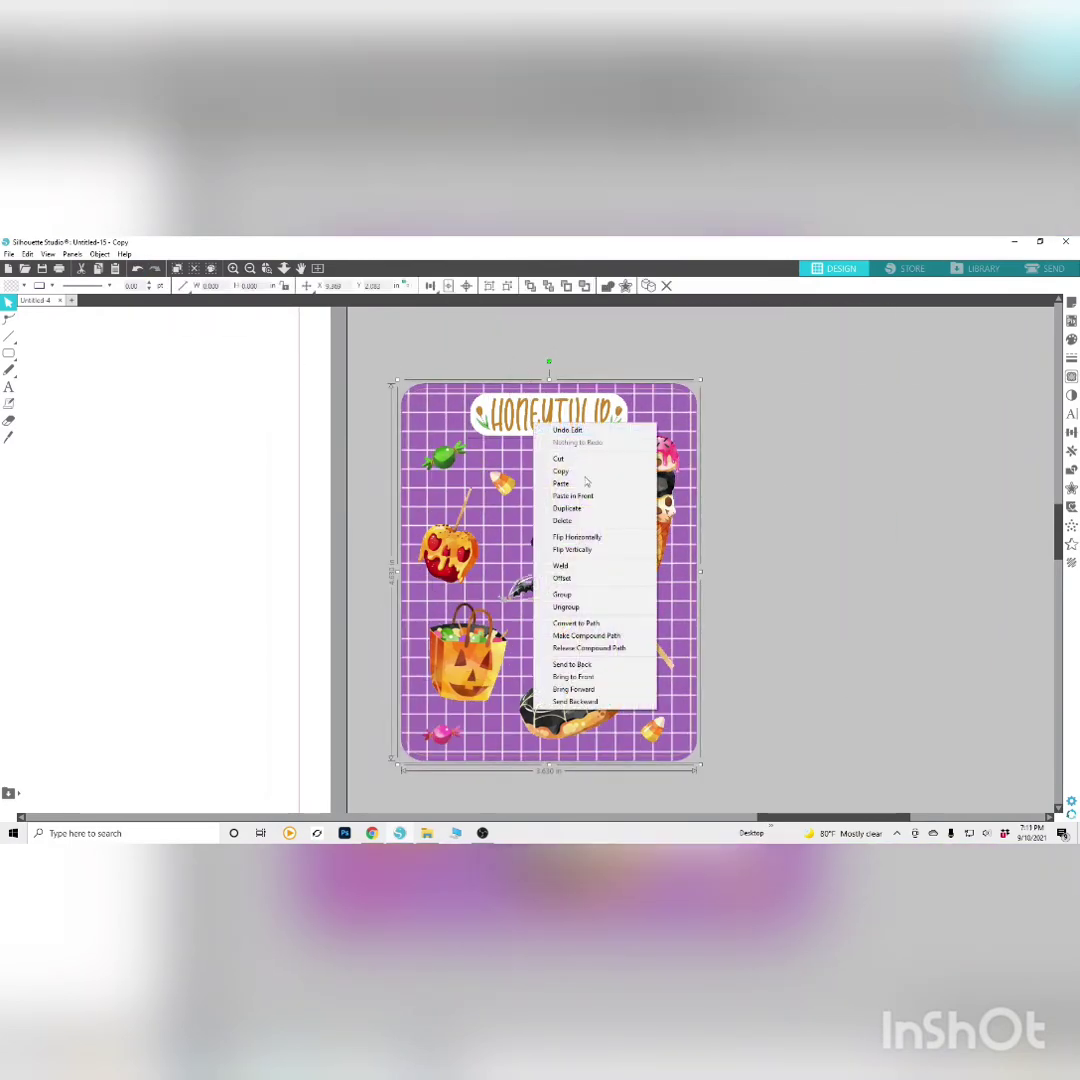
{"action": "left_click", "coordinate": [572, 664]}
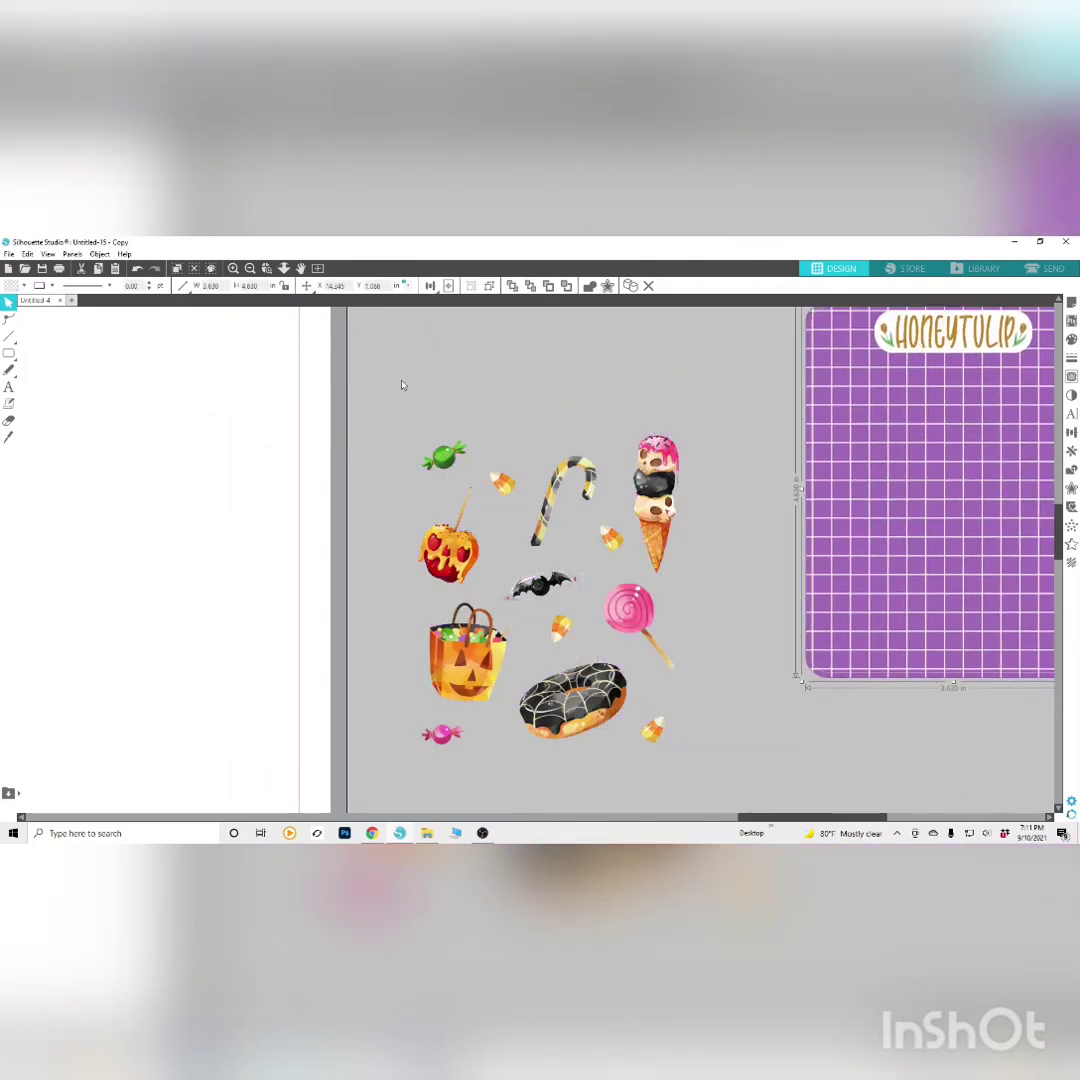
Select all the candy images and create a 0.040 in offset with rounded corners around them
{"action": "left_click_drag", "start_coordinate": [400, 378], "coordinate": [690, 758]}
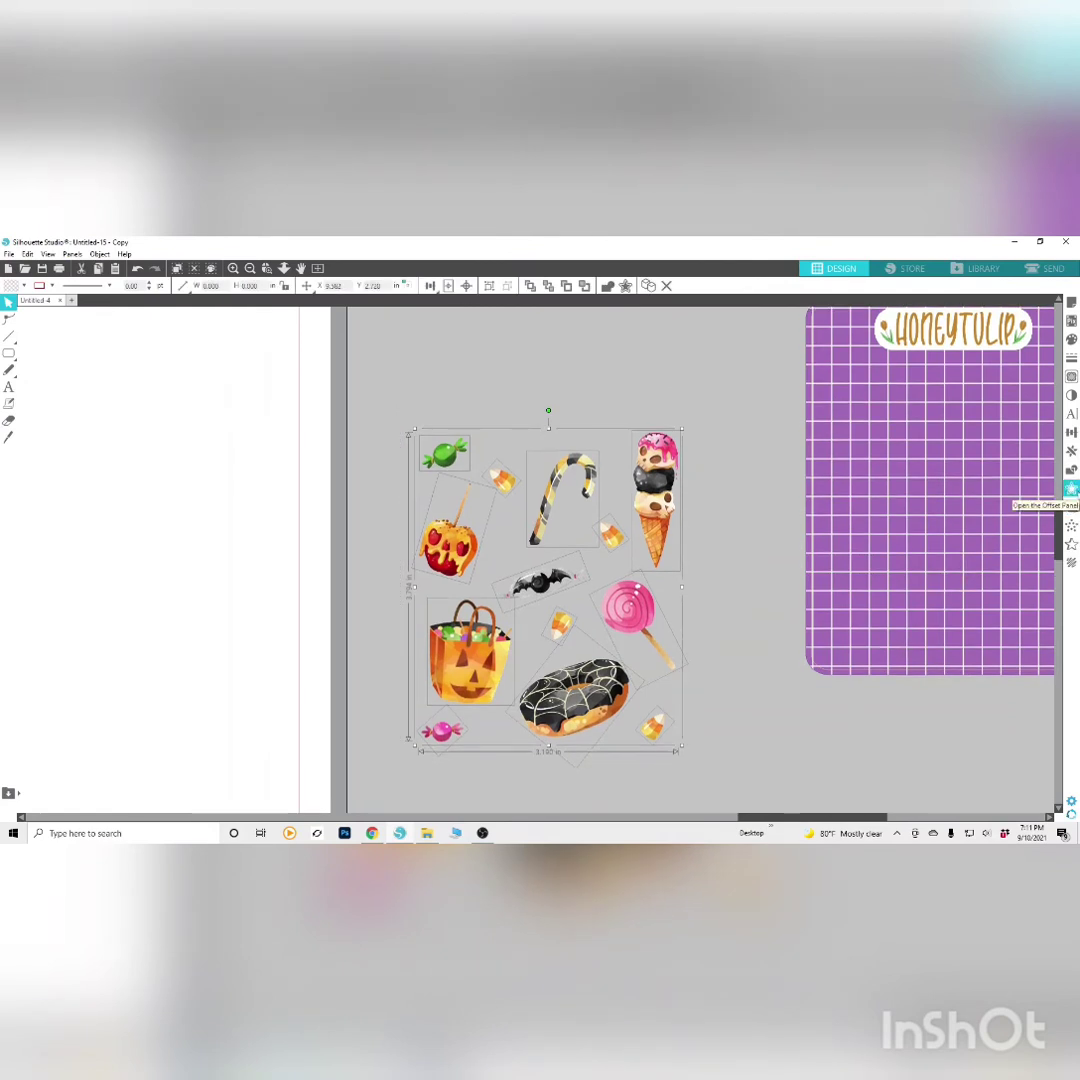
{"action": "left_click", "coordinate": [1071, 488]}
{"action": "left_click", "coordinate": [940, 346]}
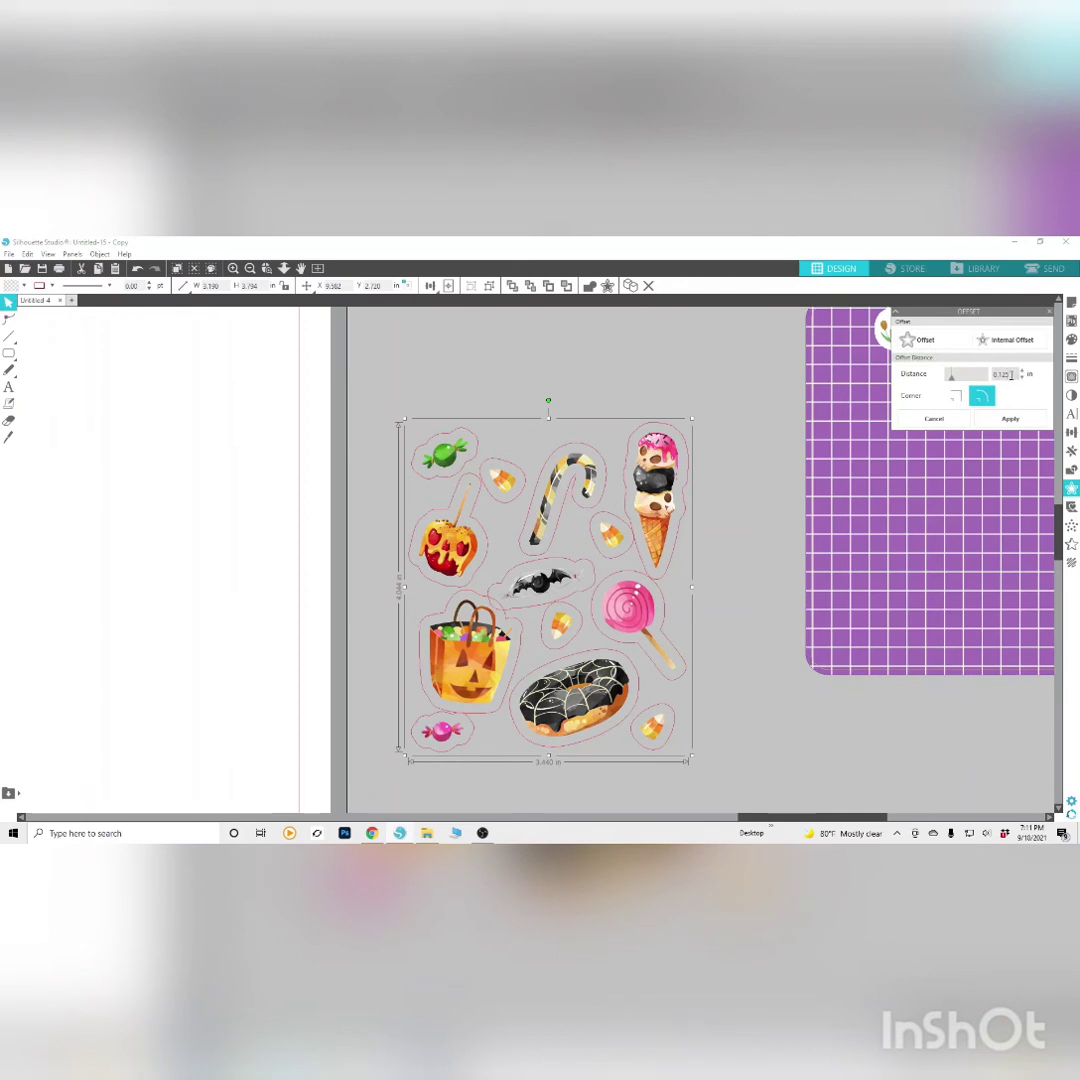
{"action": "type", "text": "0.040"}
{"action": "key", "text": "Return"}
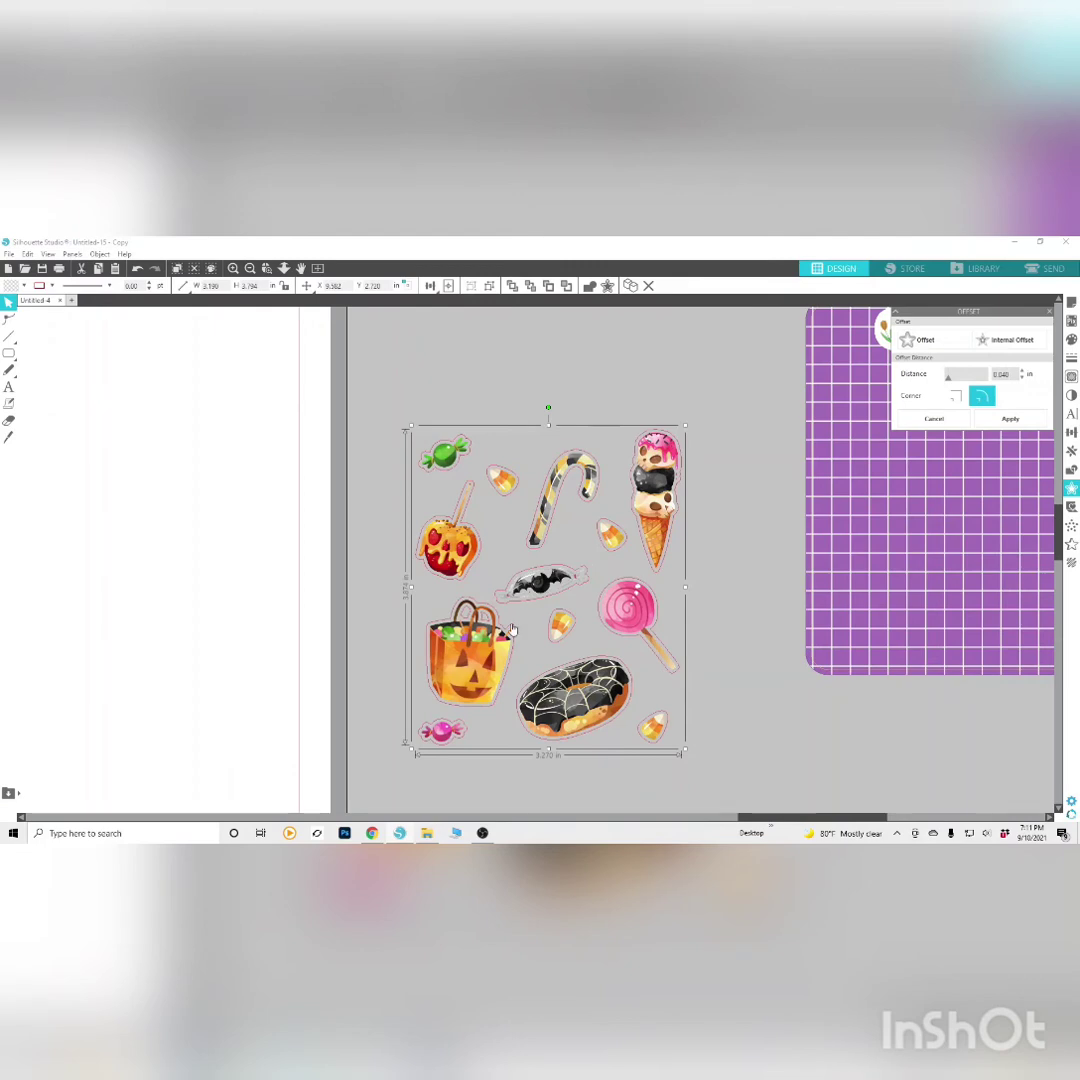
Edit the points of the pumpkin bag's offset and remove the inner outlines between its handles
{"action": "scroll", "coordinate": [512, 628], "scroll_direction": "down", "scroll_amount": 3}
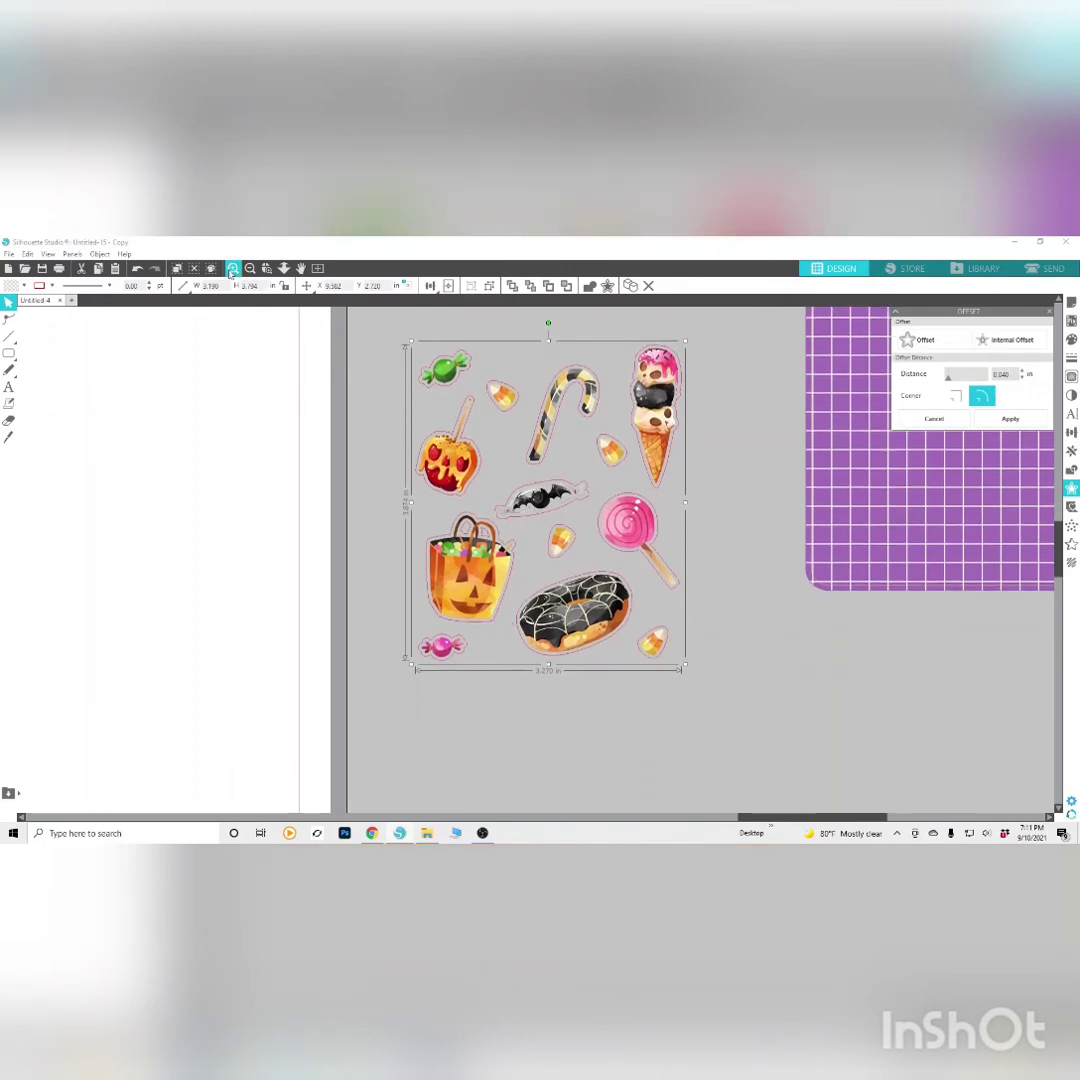
{"action": "left_click", "coordinate": [232, 269]}
{"action": "left_click", "coordinate": [231, 271]}
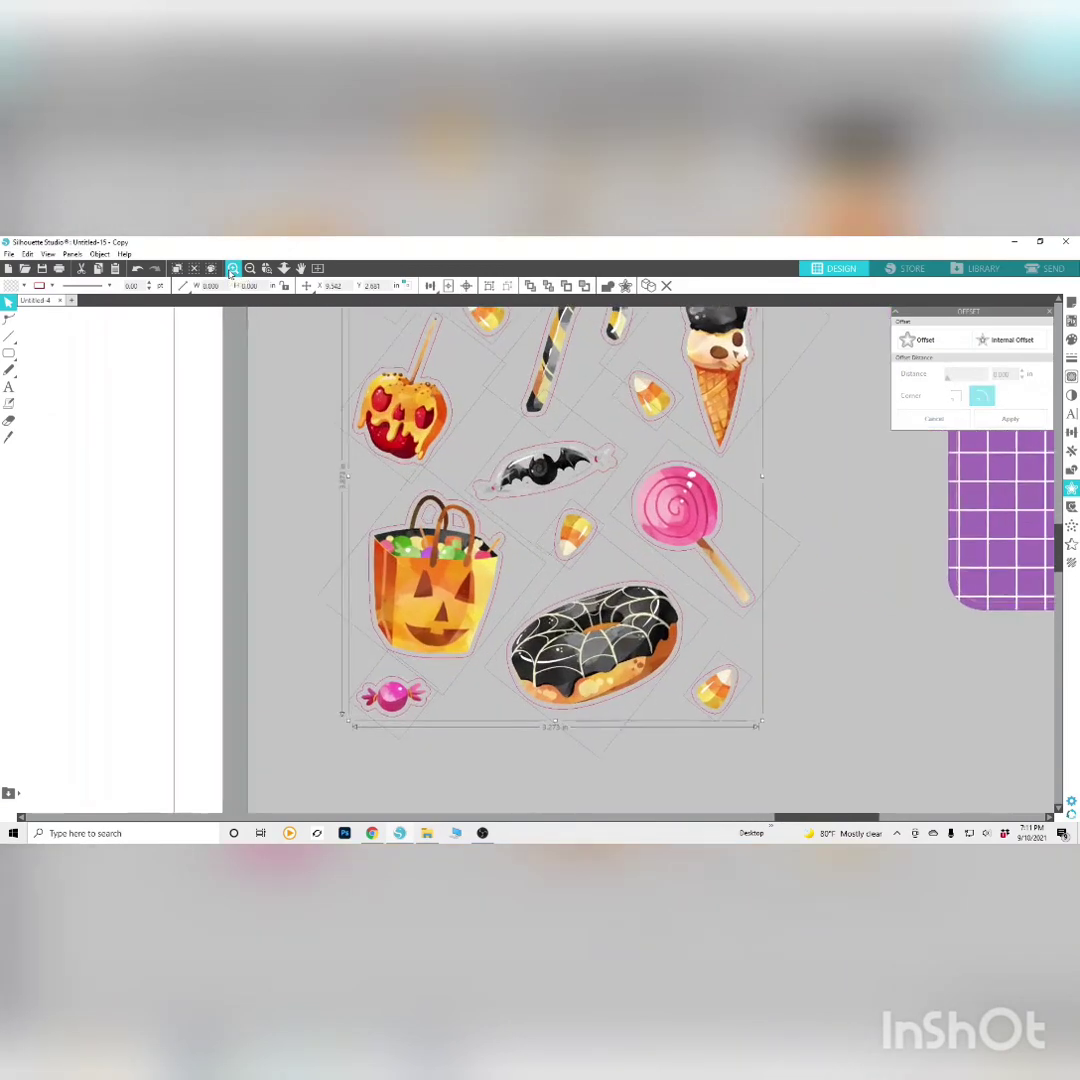
{"action": "left_click", "coordinate": [188, 546]}
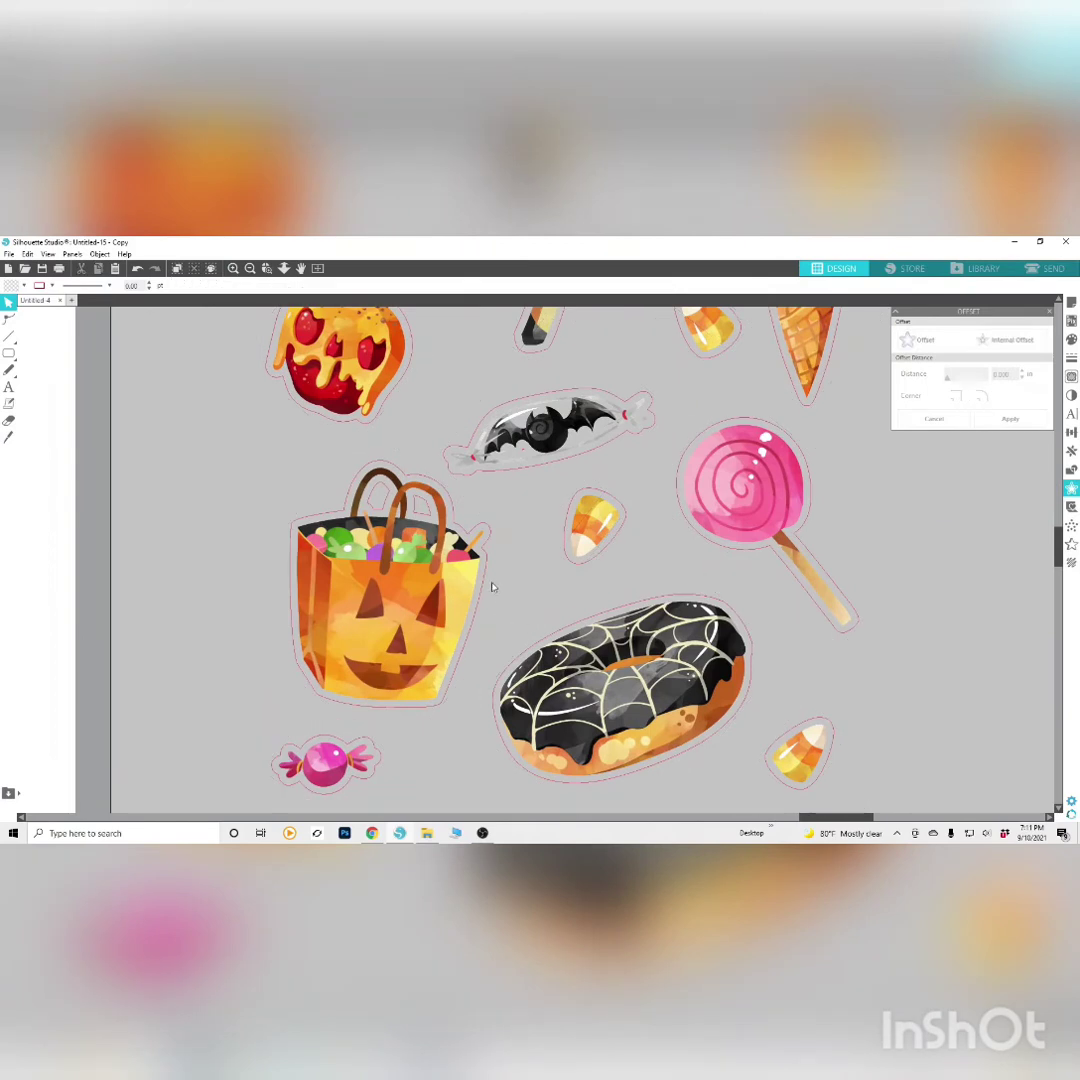
{"action": "left_click", "coordinate": [409, 519]}
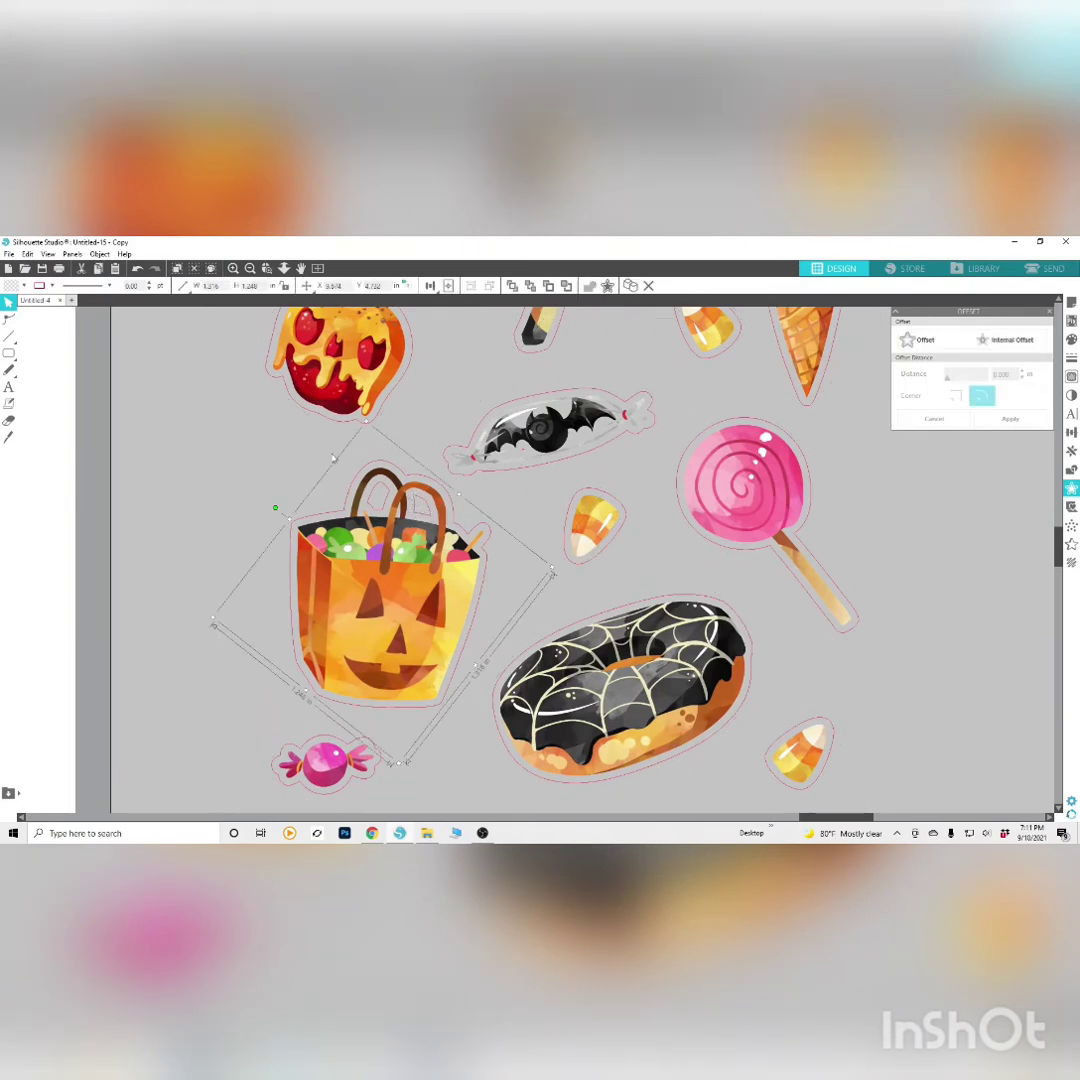
{"action": "left_click", "coordinate": [10, 319]}
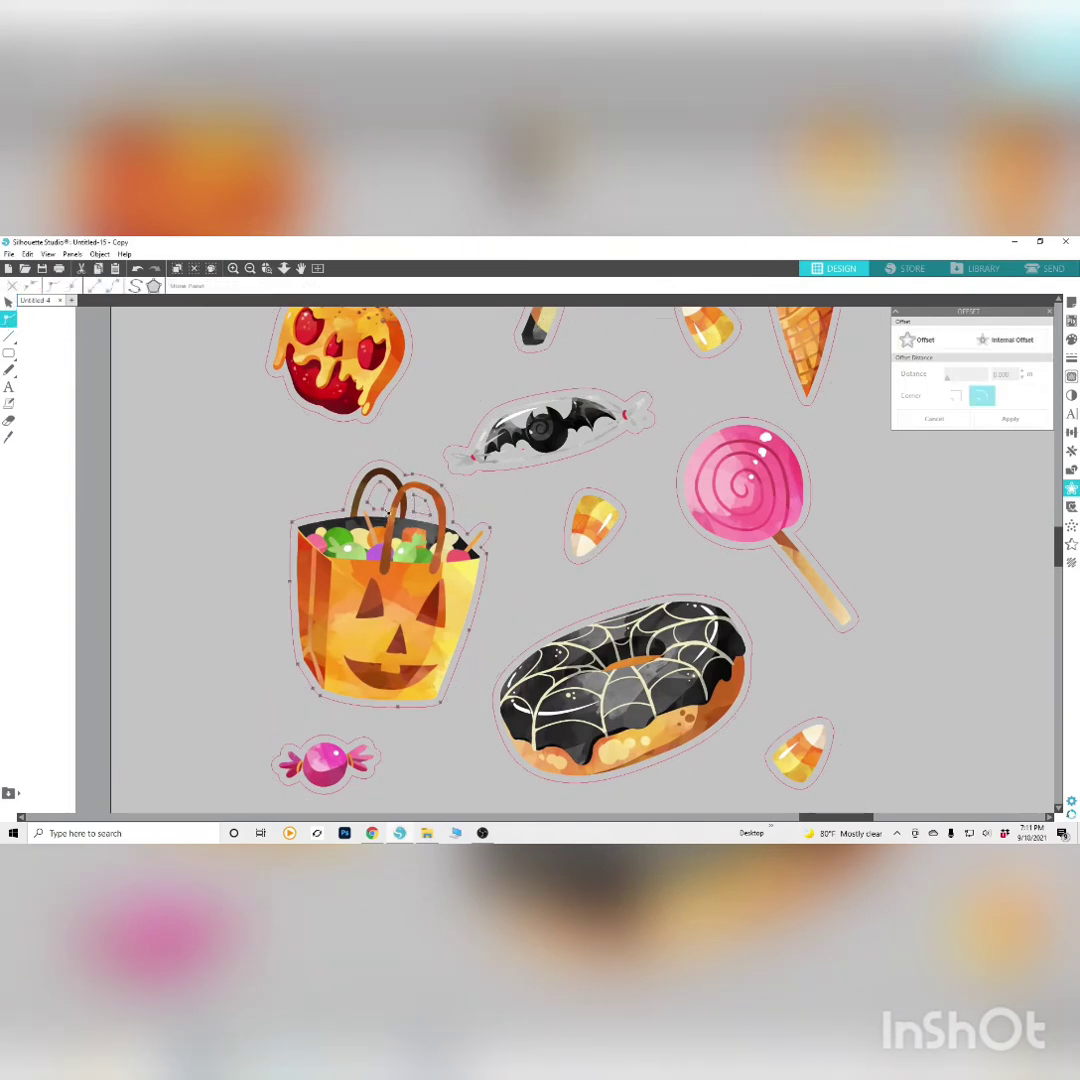
{"action": "left_click", "coordinate": [387, 512]}
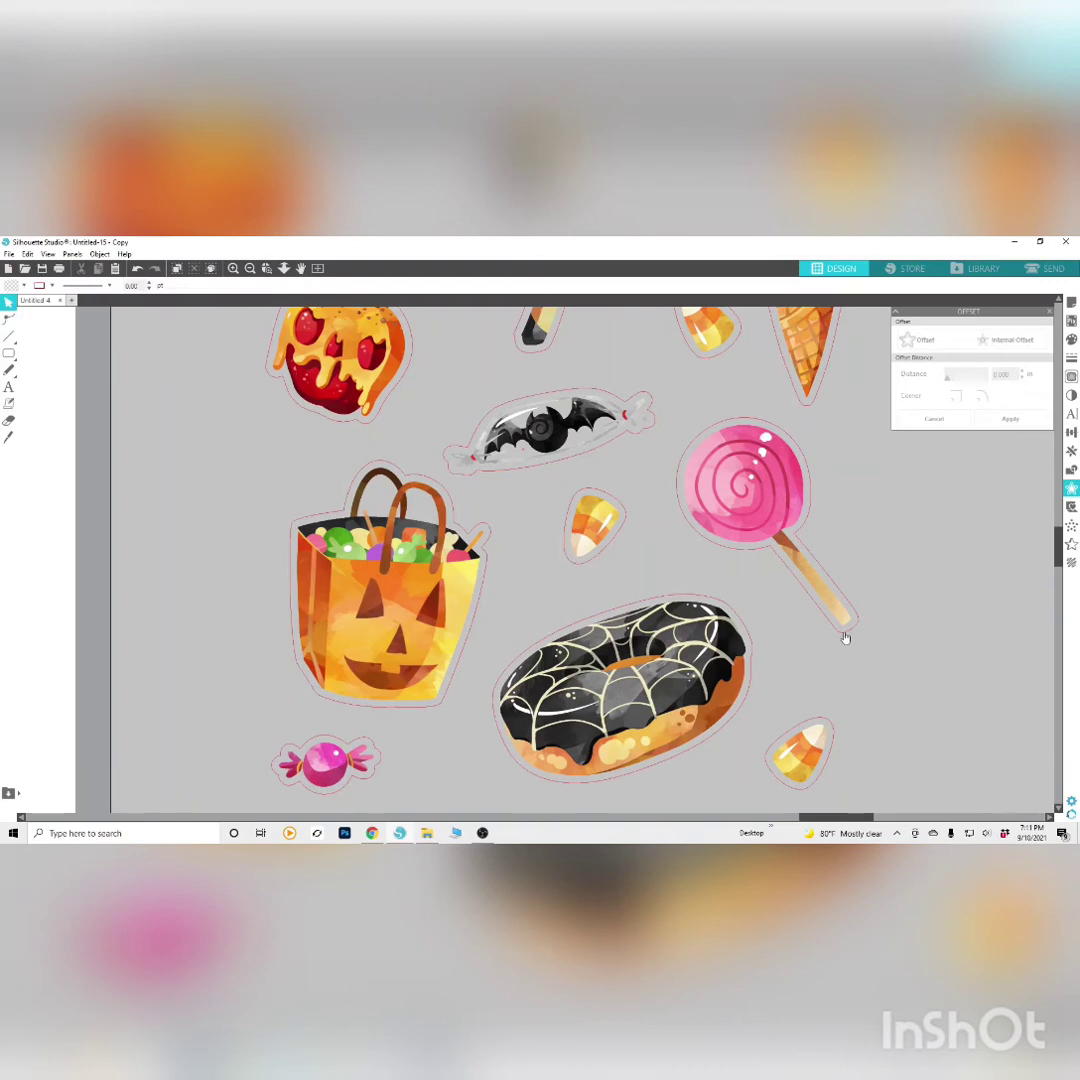
Check the points of the offset outline around the bat candy
{"action": "scroll", "coordinate": [844, 639], "scroll_direction": "up", "scroll_amount": 3}
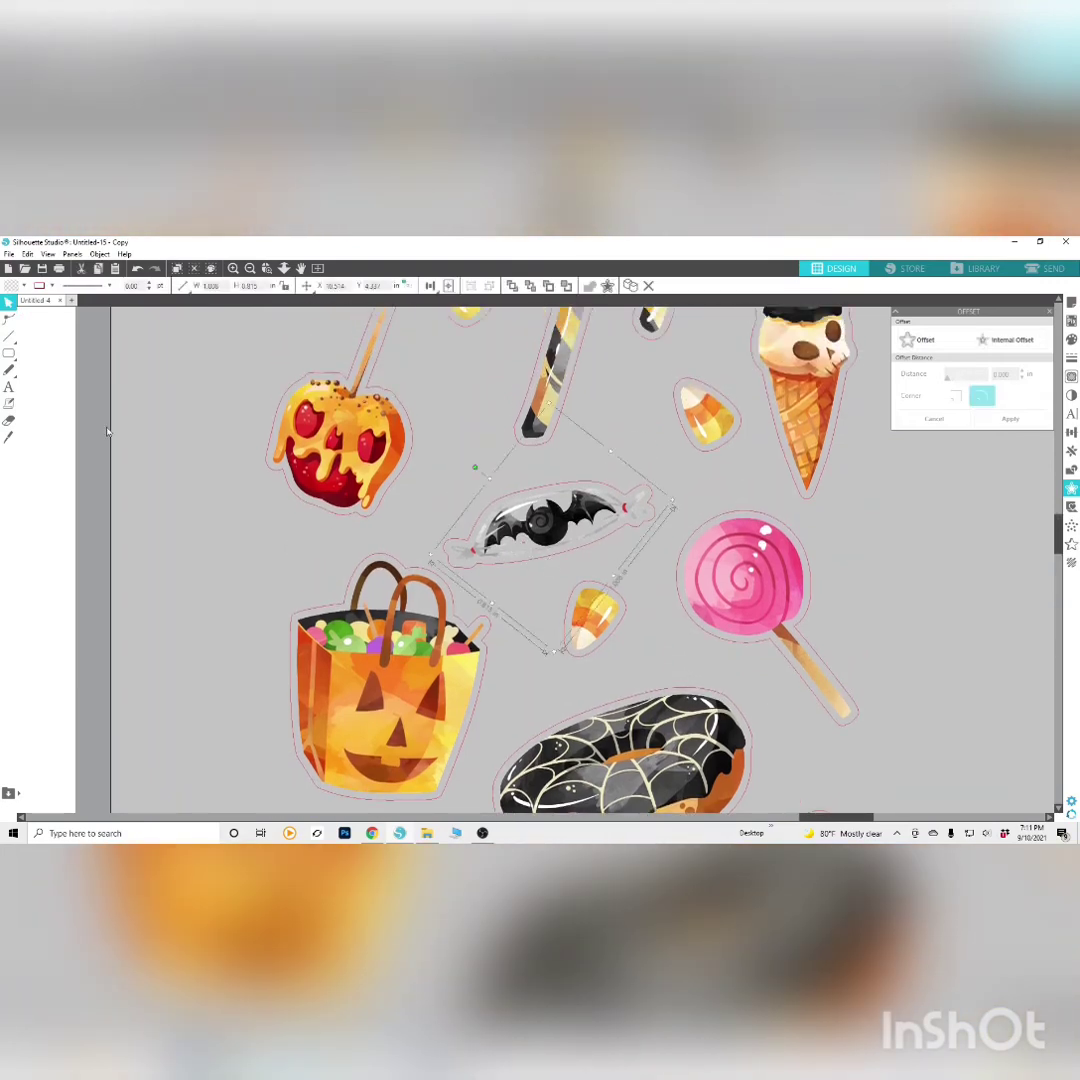
{"action": "double_click", "coordinate": [548, 560]}
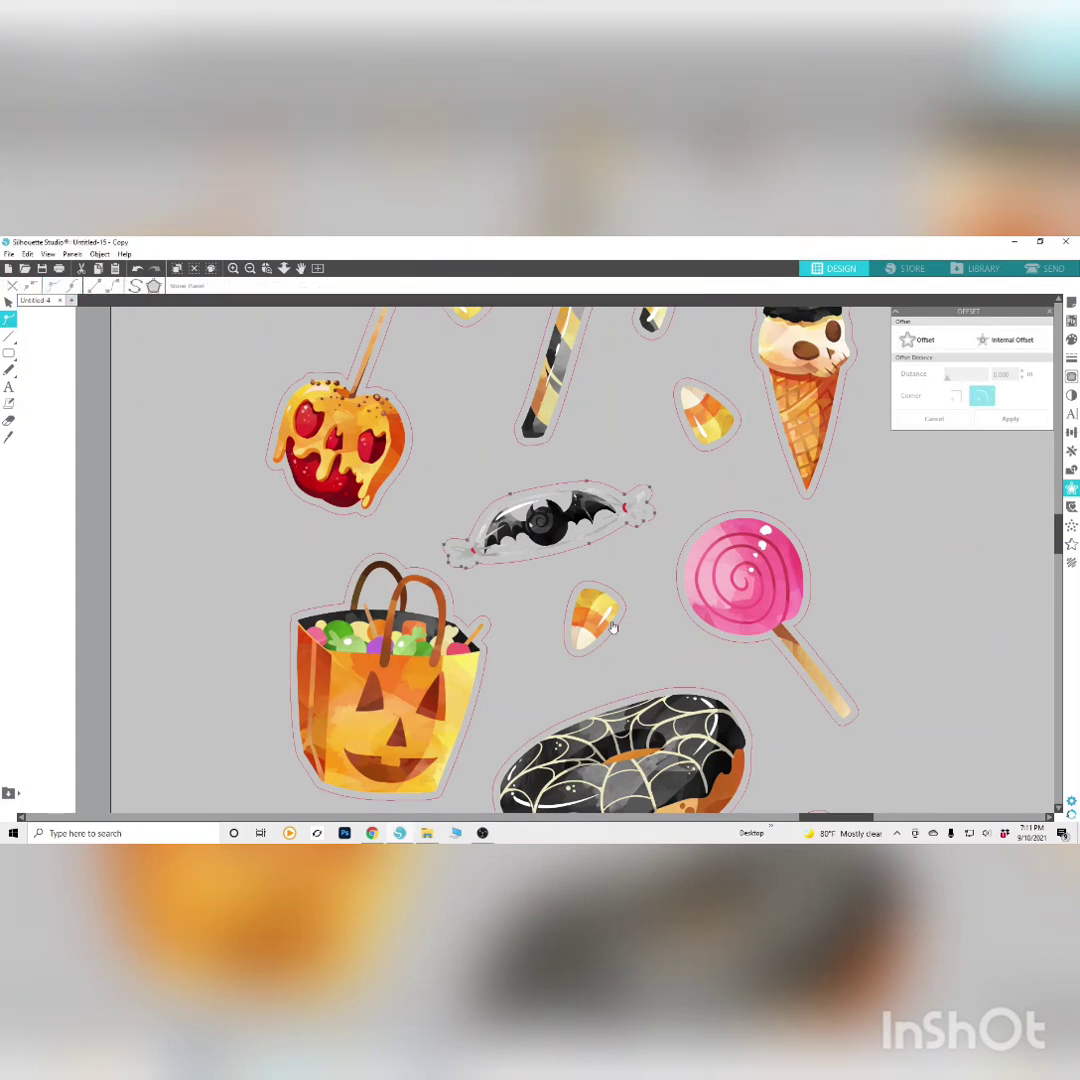
{"action": "scroll", "coordinate": [644, 604], "scroll_direction": "up", "scroll_amount": 5}
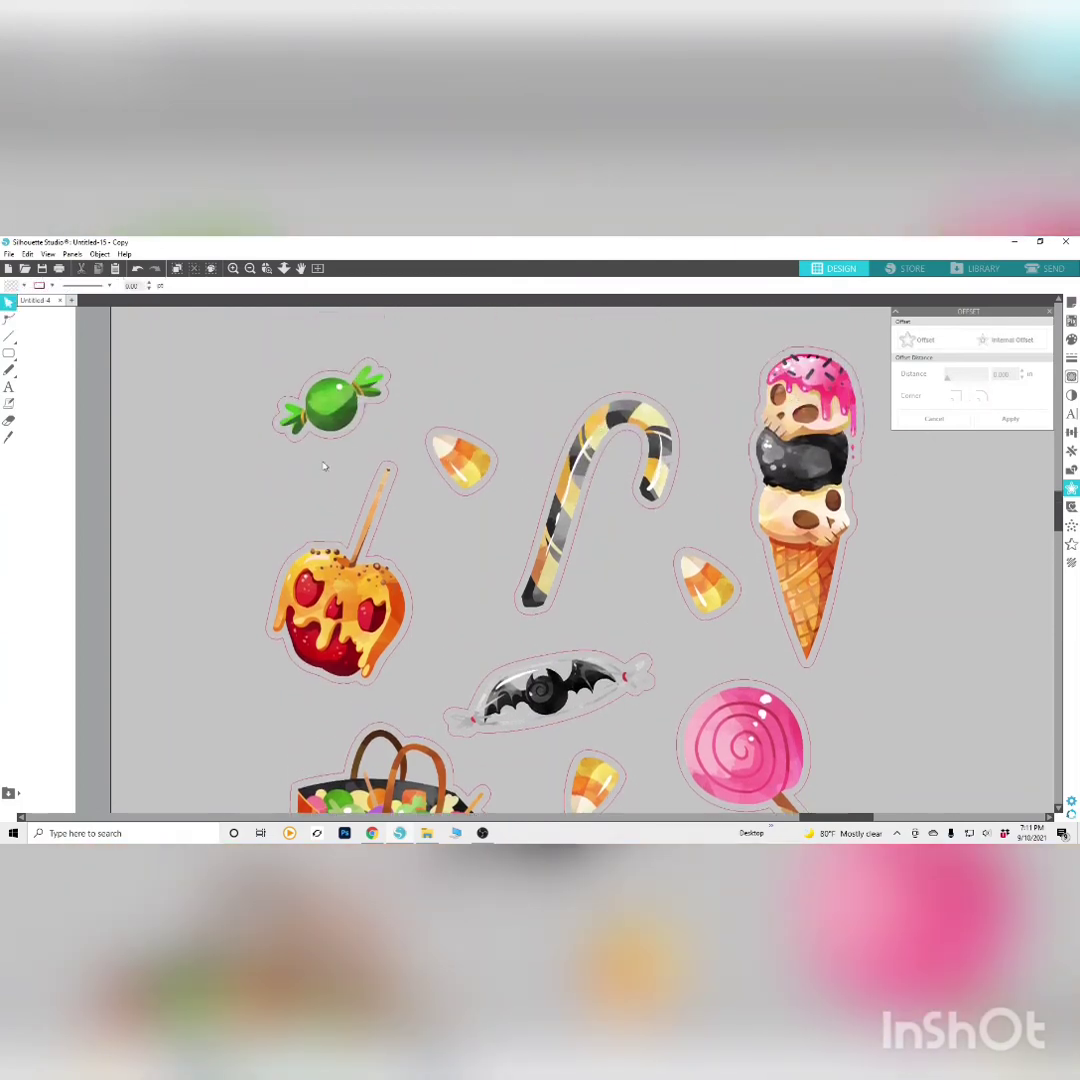
Select the offset outlines around all the candy images and fill them with white
{"action": "scroll", "coordinate": [323, 466], "scroll_direction": "down", "scroll_amount": 5}
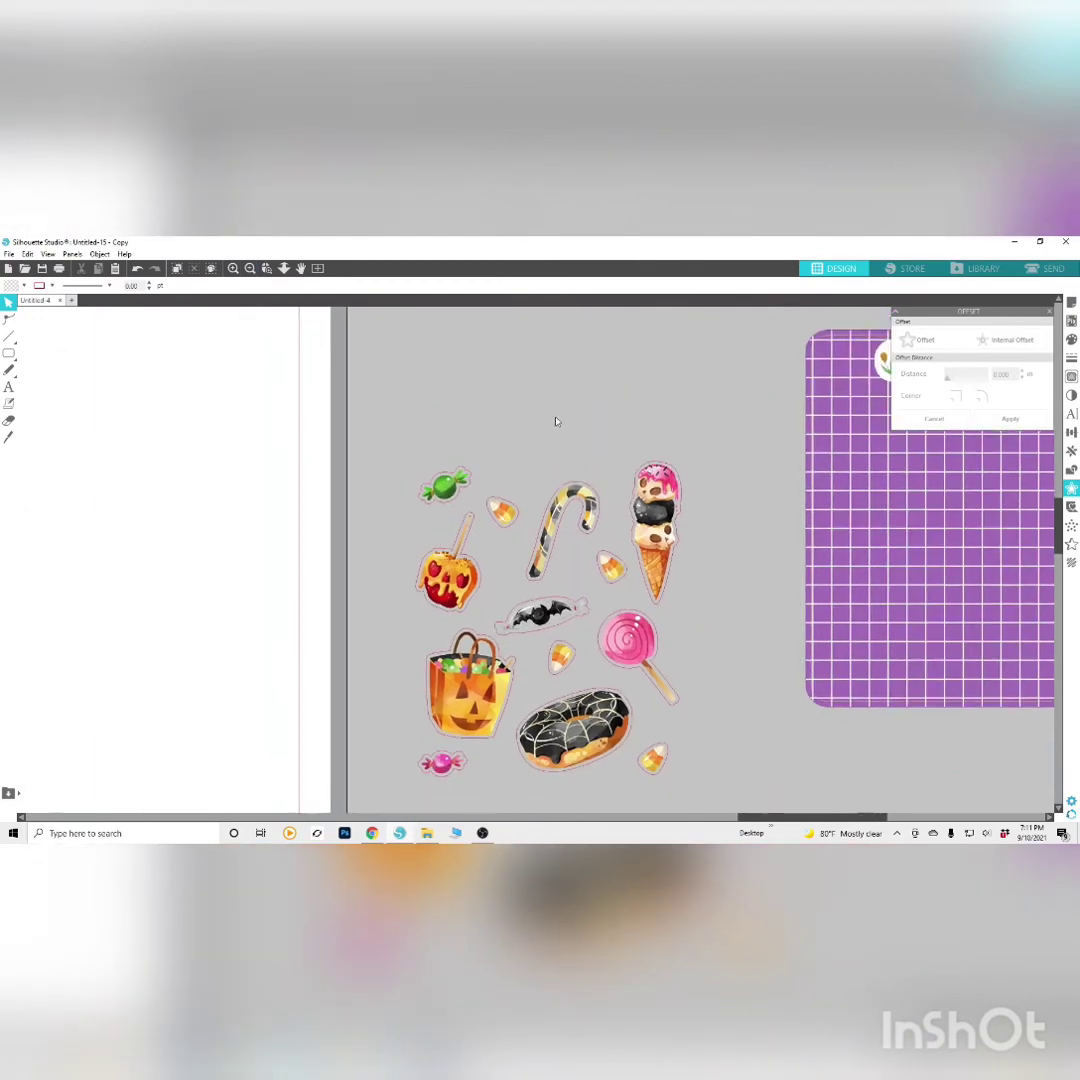
{"action": "scroll", "coordinate": [769, 575], "scroll_direction": "down", "scroll_amount": 3}
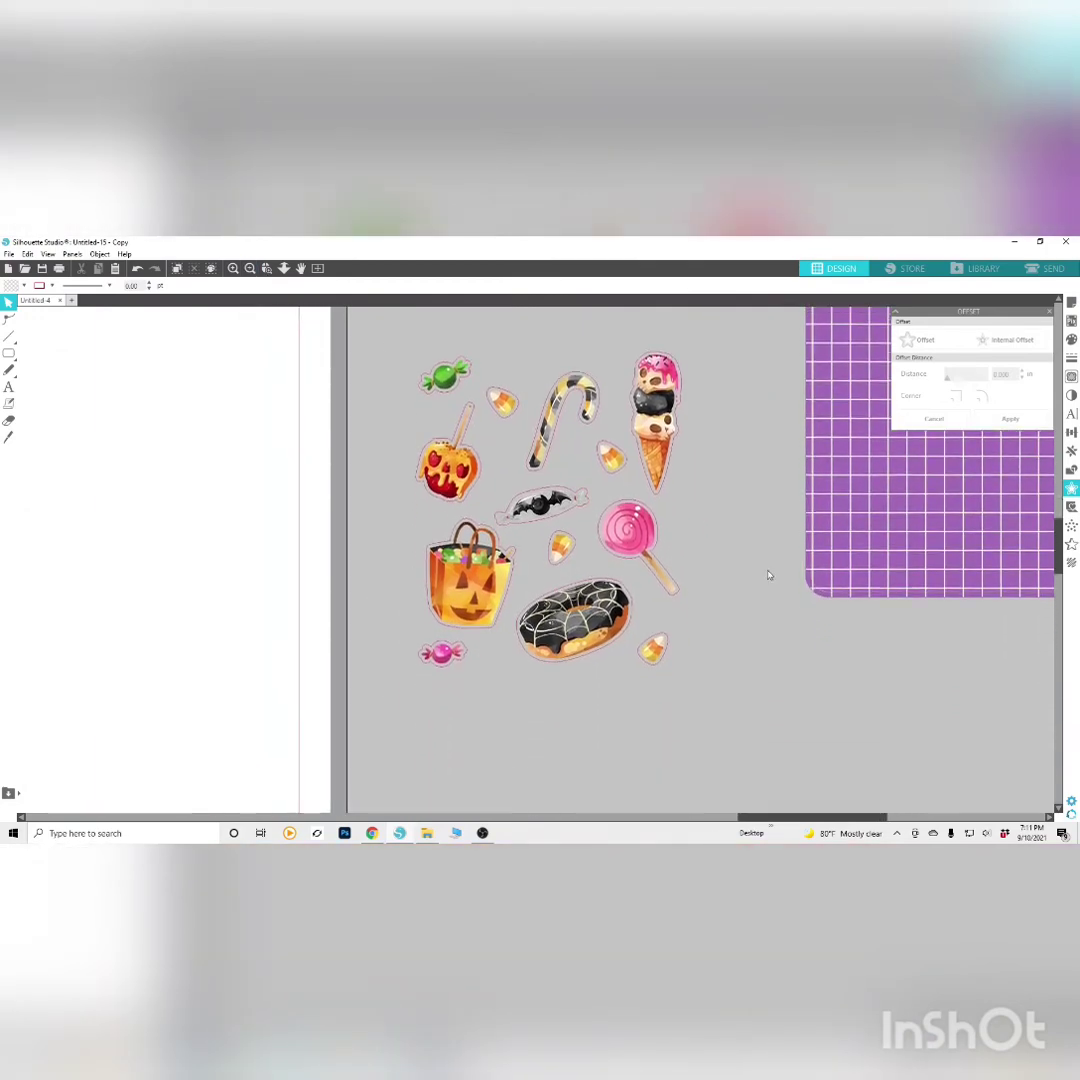
{"action": "scroll", "coordinate": [769, 575], "scroll_direction": "up", "scroll_amount": 1}
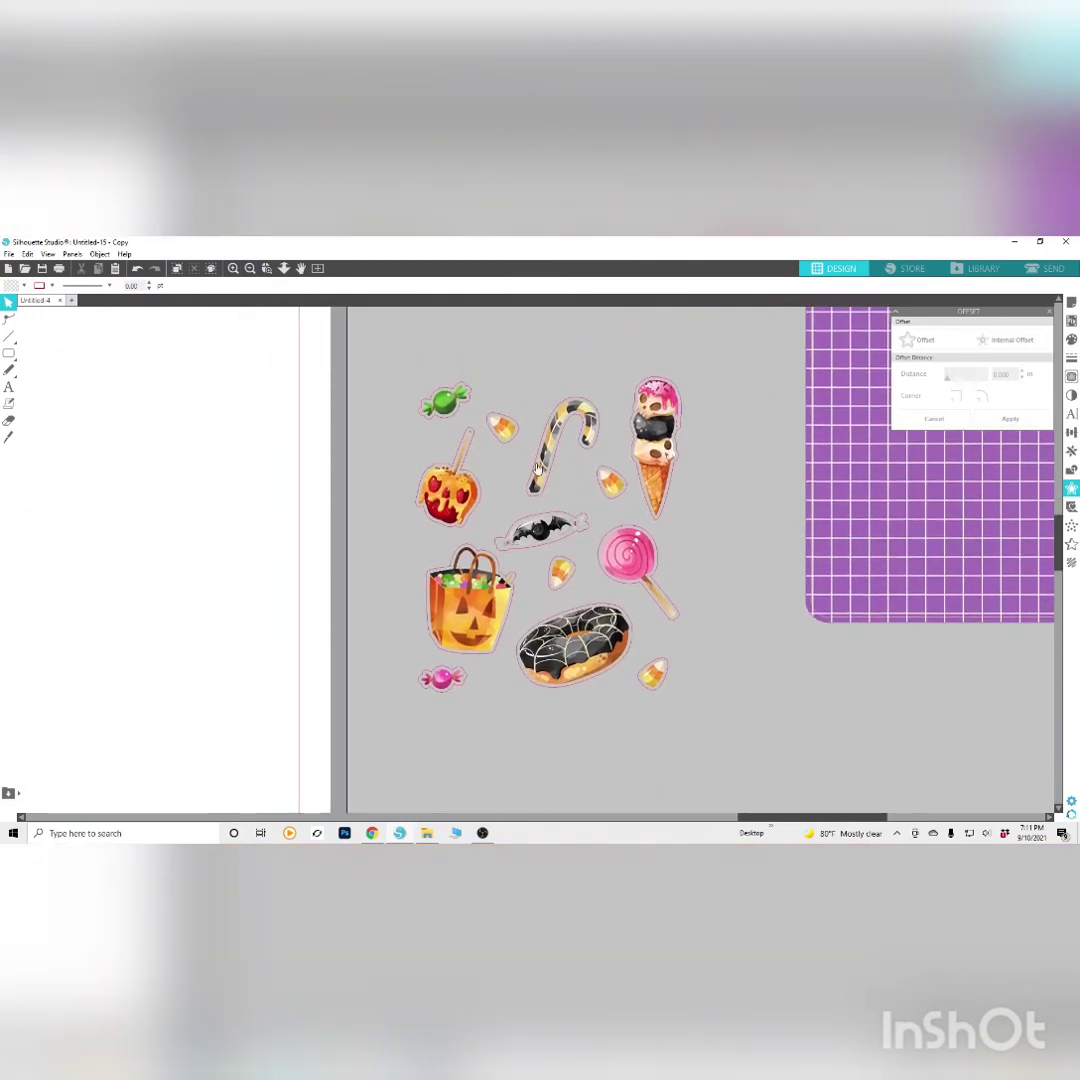
{"action": "left_click", "coordinate": [427, 427]}
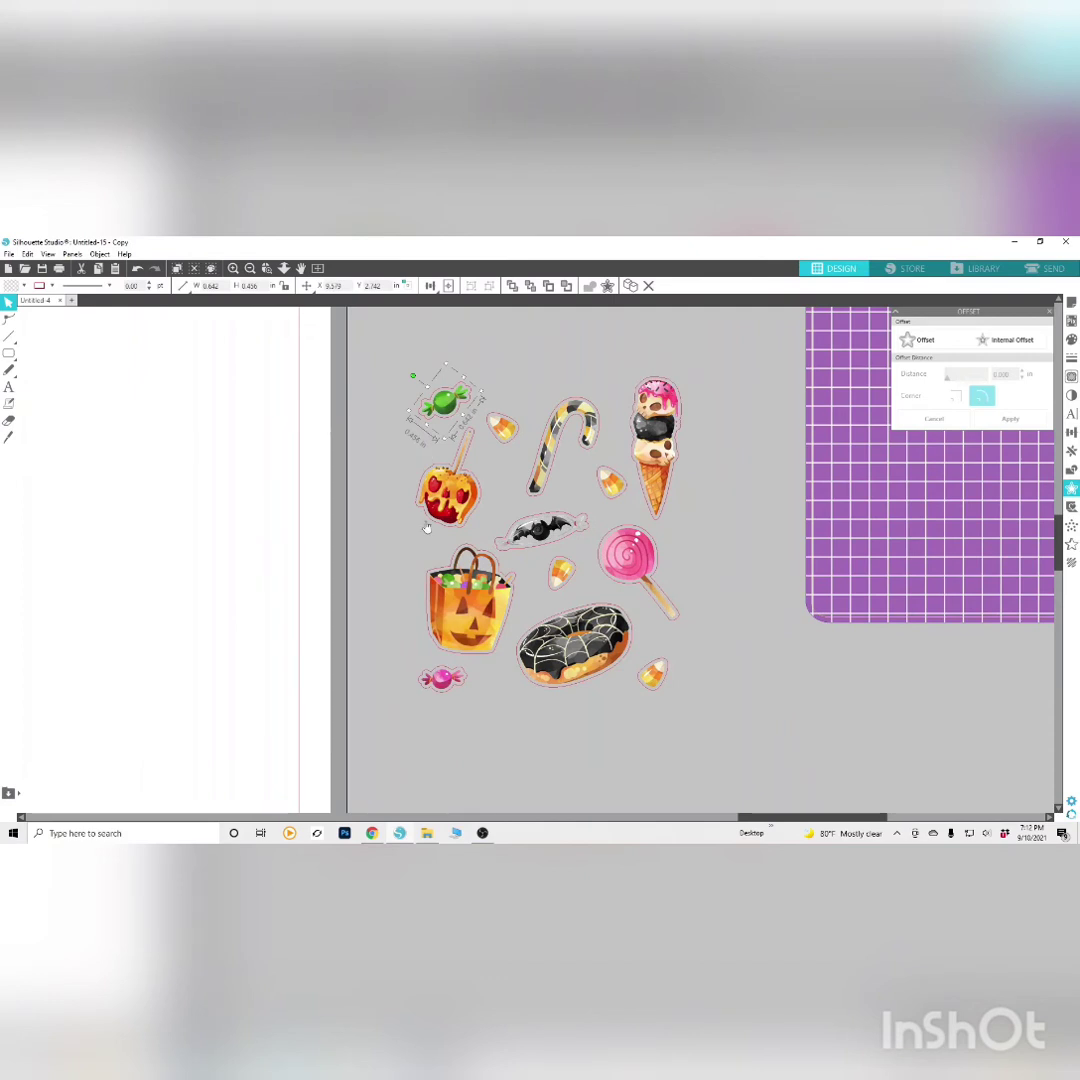
{"action": "left_click", "coordinate": [427, 527], "text": "shift"}
{"action": "left_click", "coordinate": [512, 446], "text": "shift"}
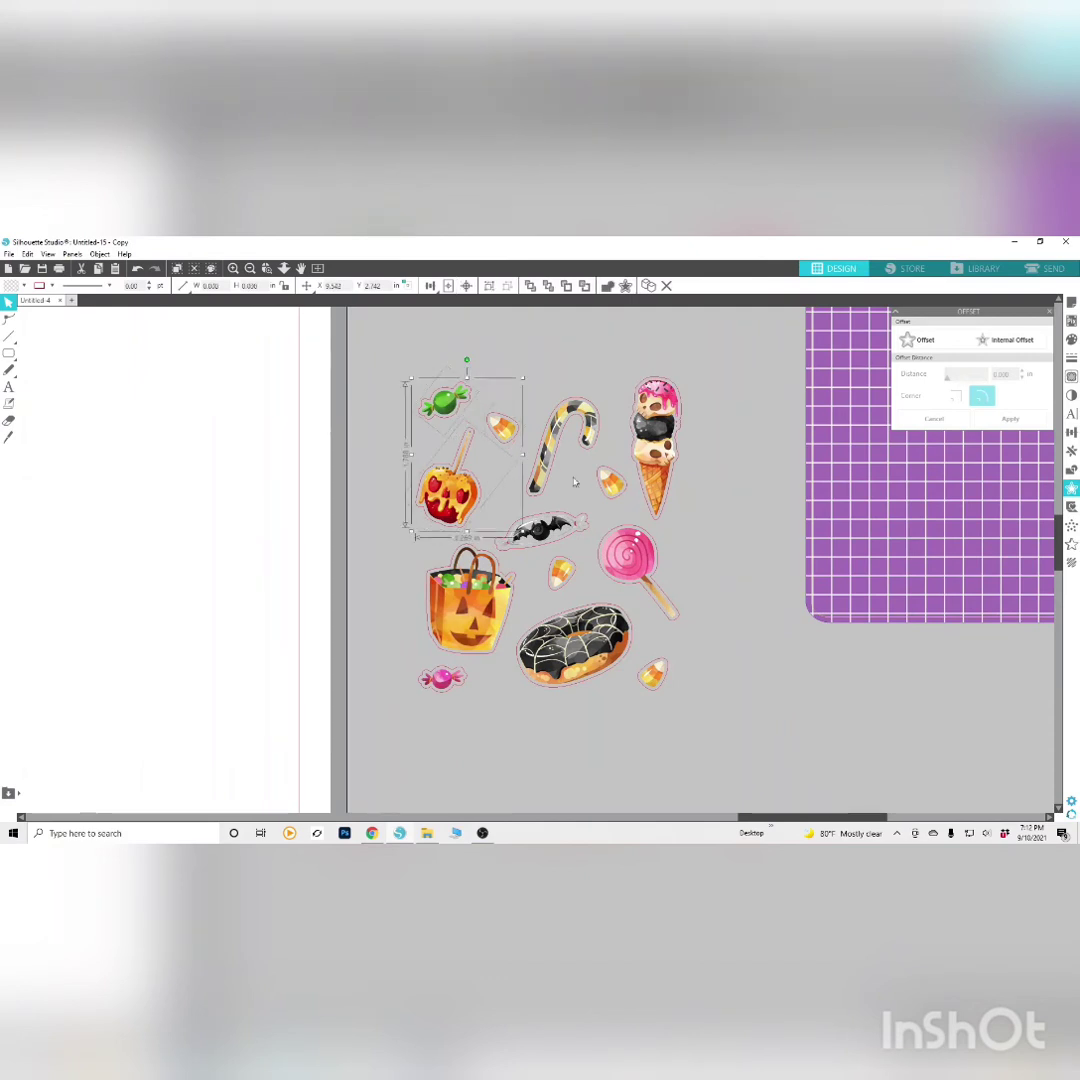
{"action": "left_click", "coordinate": [550, 495], "text": "shift"}
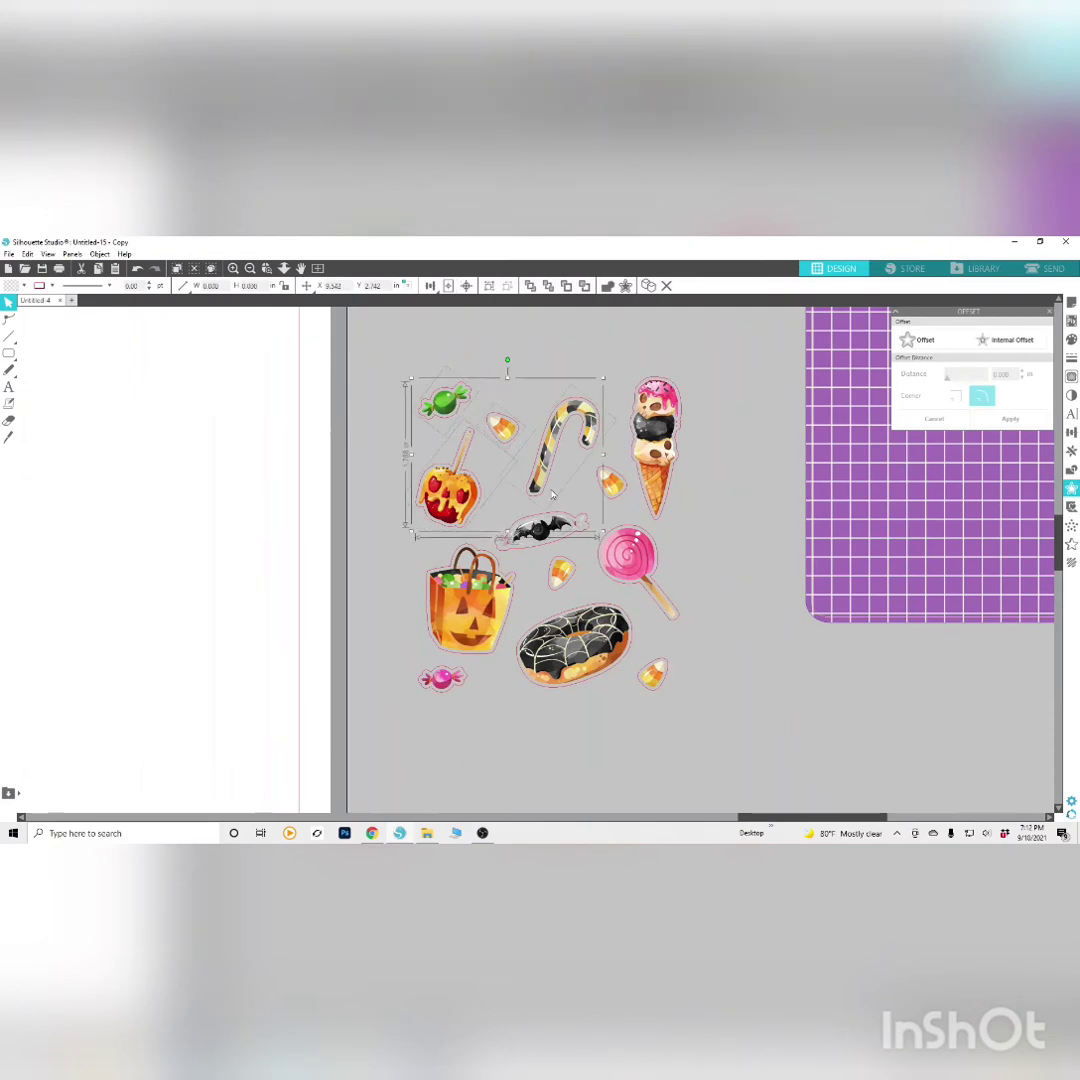
{"action": "left_click", "coordinate": [621, 503], "text": "shift"}
{"action": "left_click", "coordinate": [668, 515], "text": "shift"}
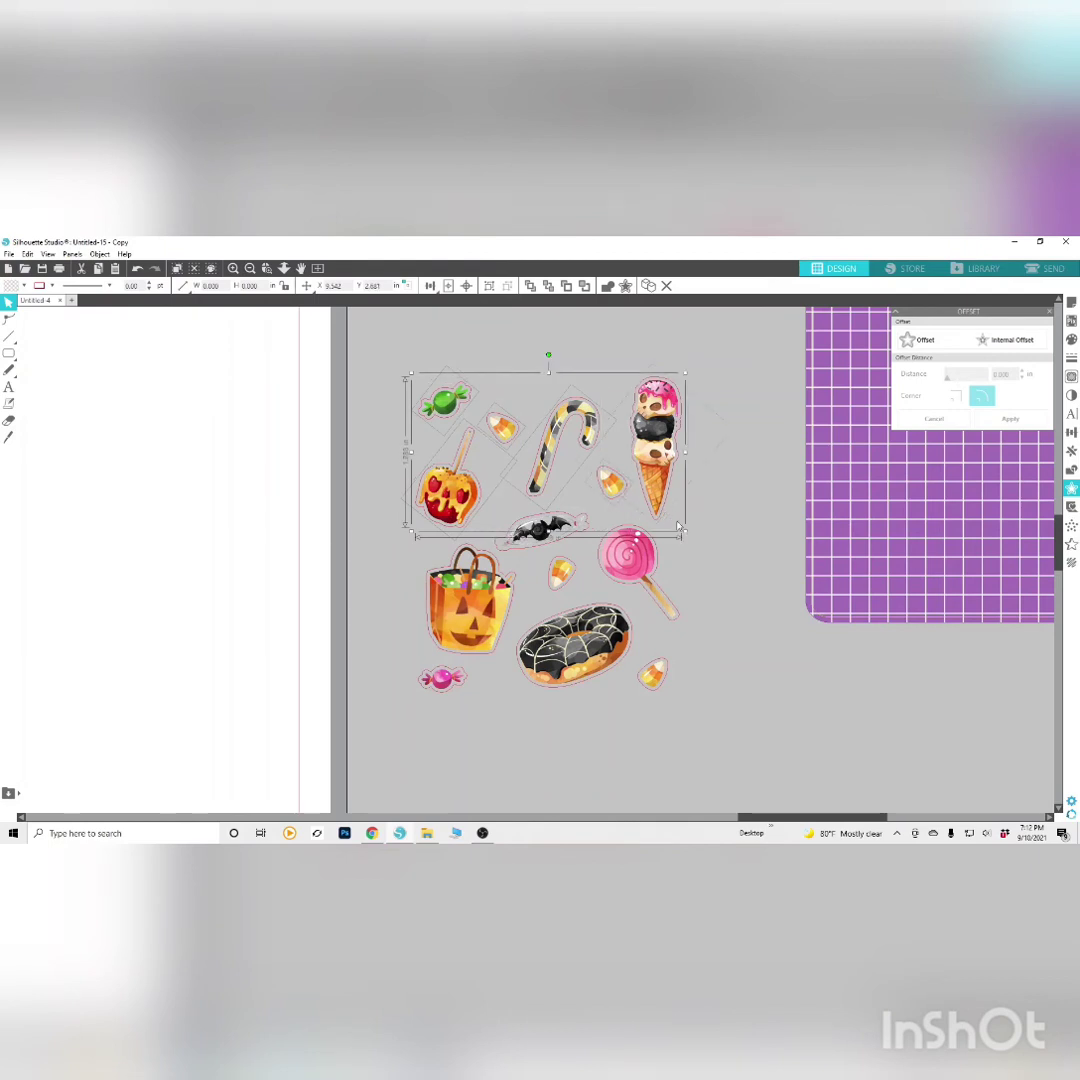
{"action": "left_click", "coordinate": [680, 622], "text": "shift"}
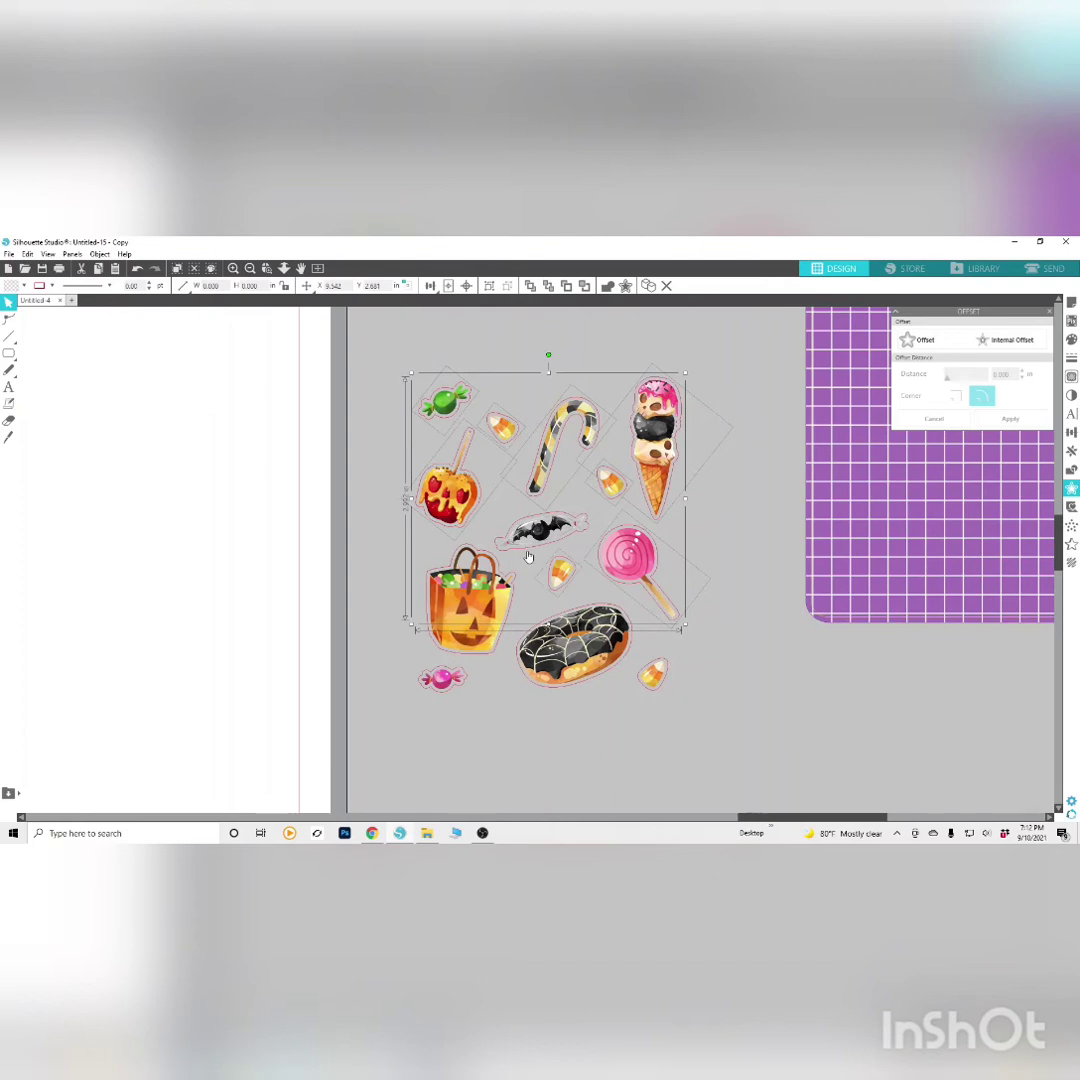
{"action": "left_click", "coordinate": [497, 658], "text": "shift"}
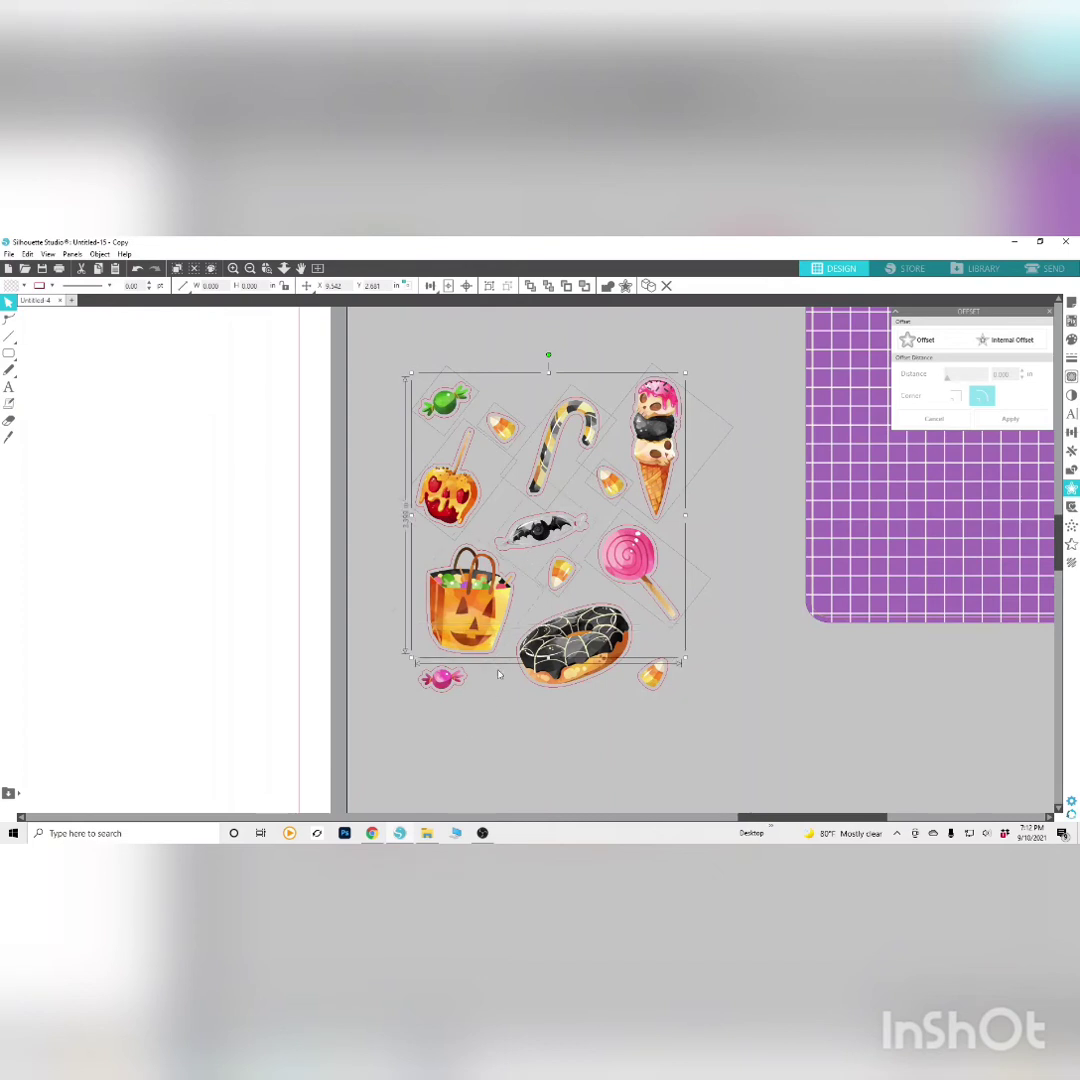
{"action": "left_click", "coordinate": [445, 695], "text": "shift"}
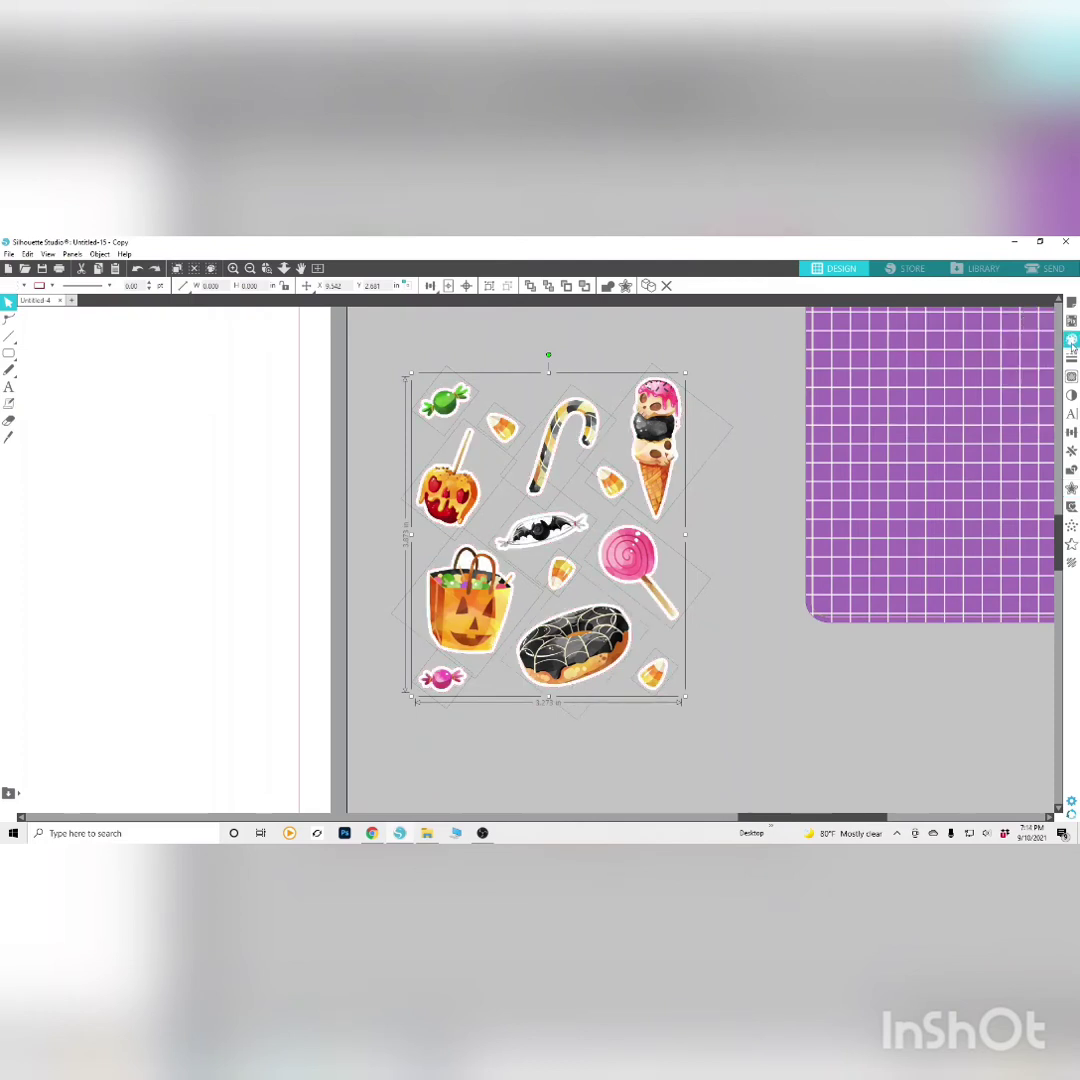
{"action": "left_click", "coordinate": [1071, 341]}
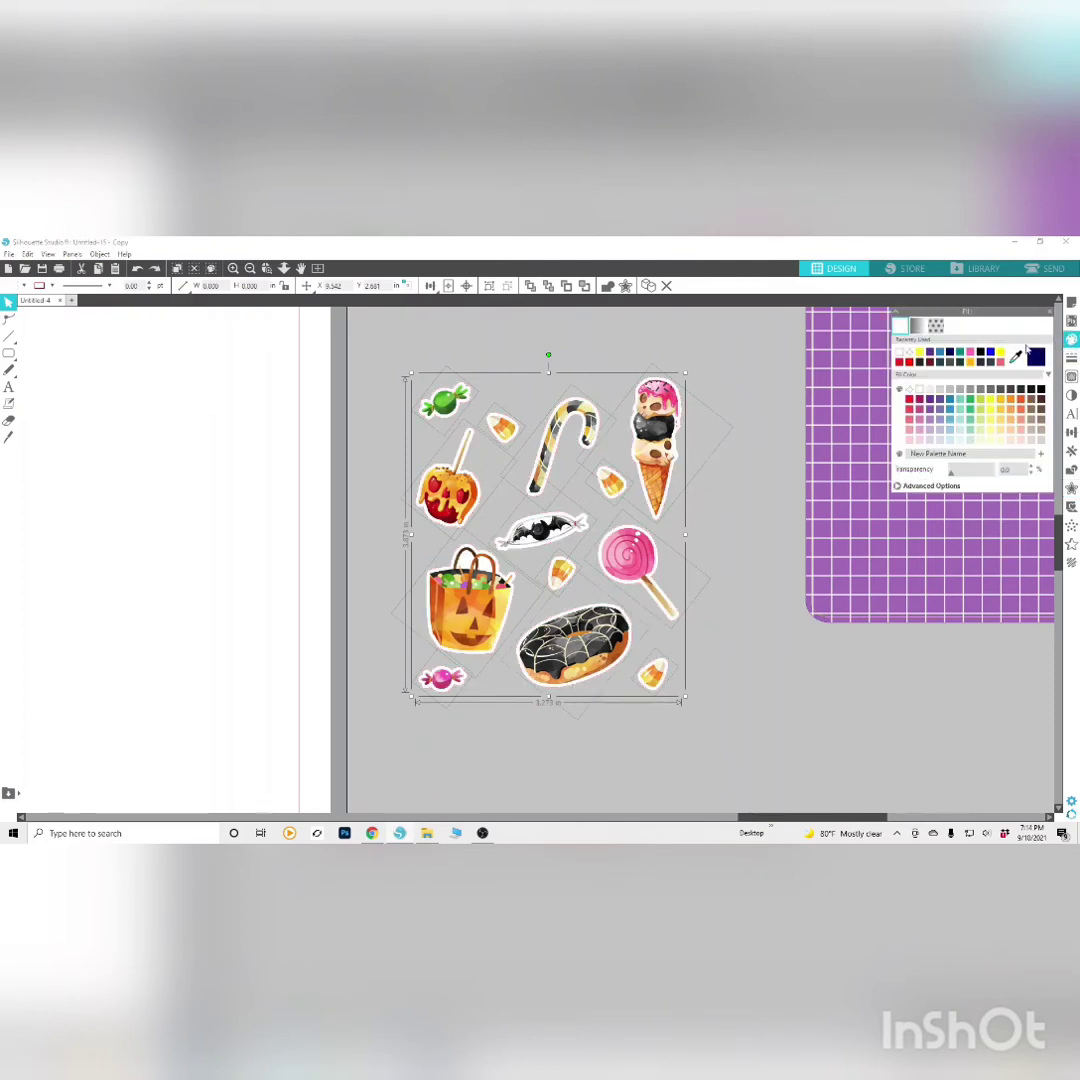
Set the line color of the white offset outlines to red
{"action": "left_click", "coordinate": [52, 286]}
{"action": "left_click", "coordinate": [46, 340]}
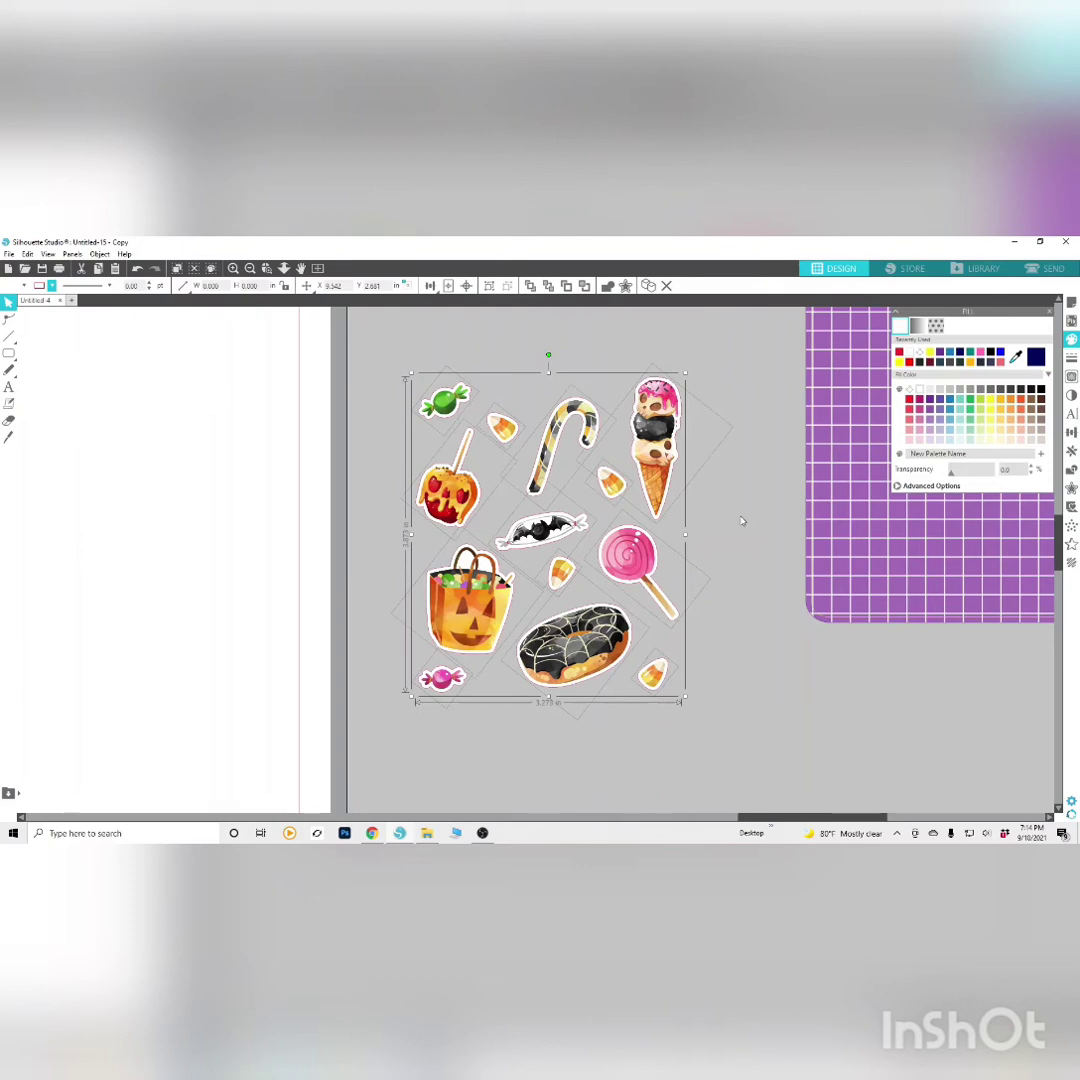
{"action": "left_click", "coordinate": [718, 482]}
Group the green candy, the upper-left candy corn and the candy cane each with its own offset outline
{"action": "left_click", "coordinate": [445, 404]}
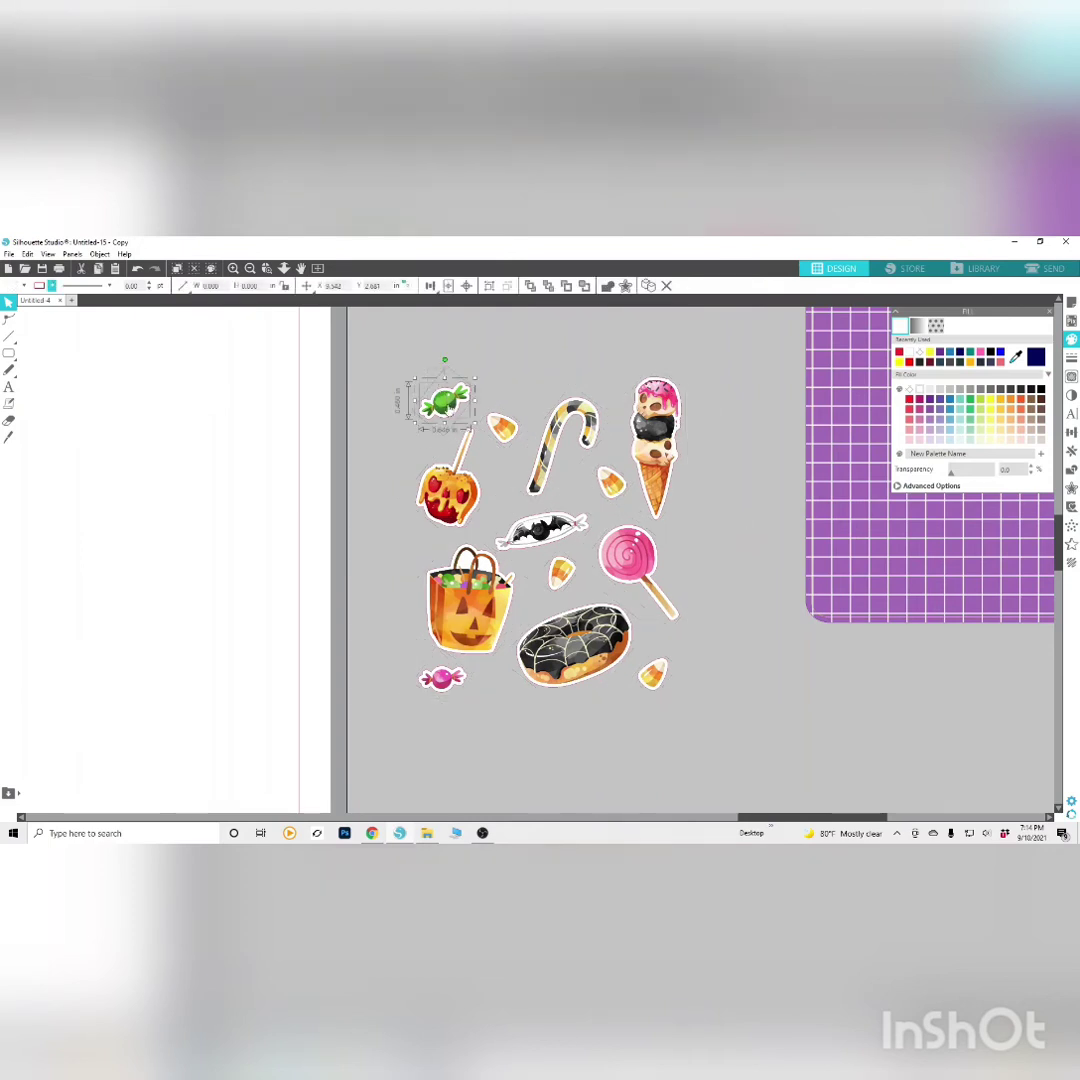
{"action": "right_click", "coordinate": [450, 406]}
{"action": "left_click", "coordinate": [494, 588]}
{"action": "left_click_drag", "start_coordinate": [532, 372], "coordinate": [500, 434]}
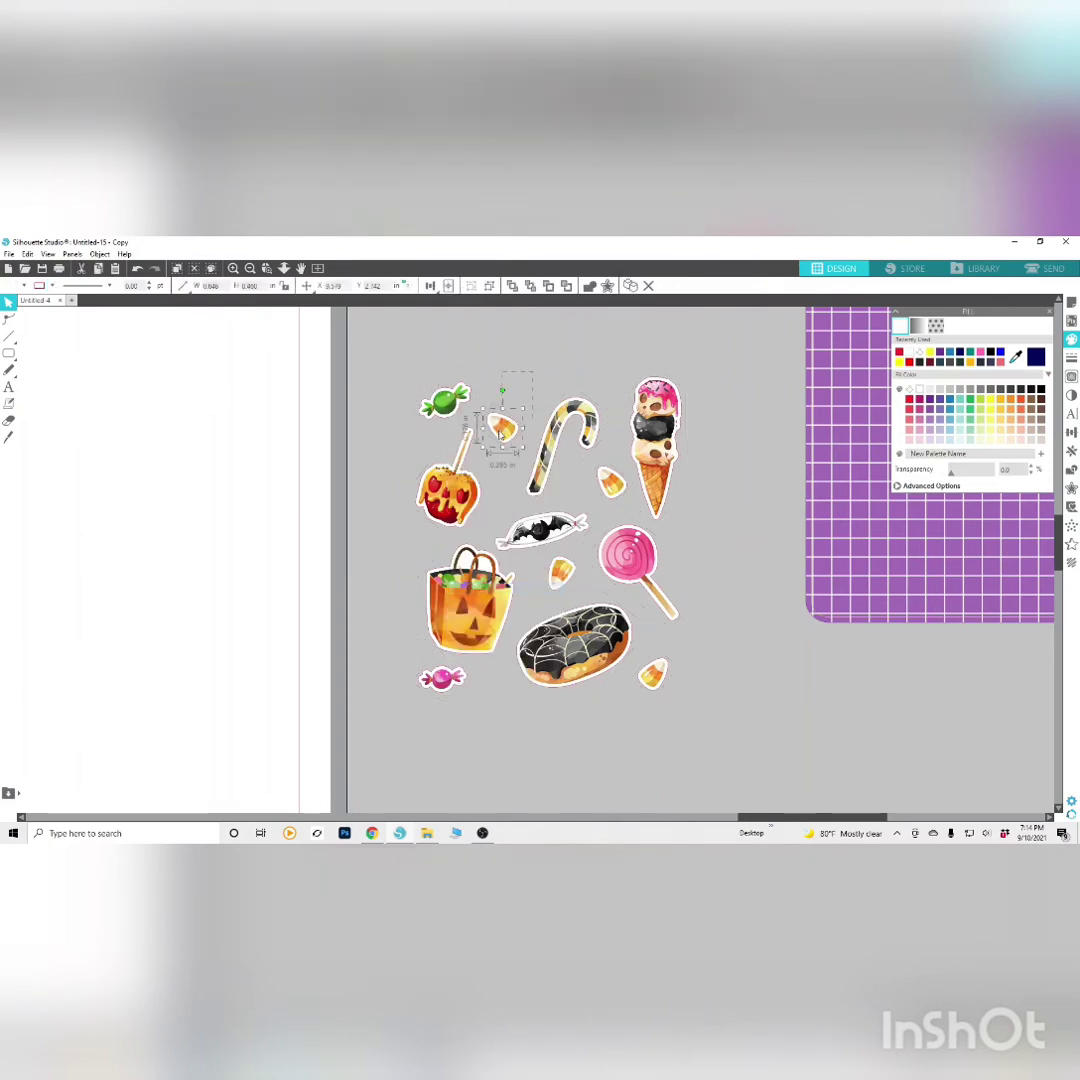
{"action": "right_click", "coordinate": [502, 430]}
{"action": "left_click", "coordinate": [505, 592]}
{"action": "left_click", "coordinate": [575, 420]}
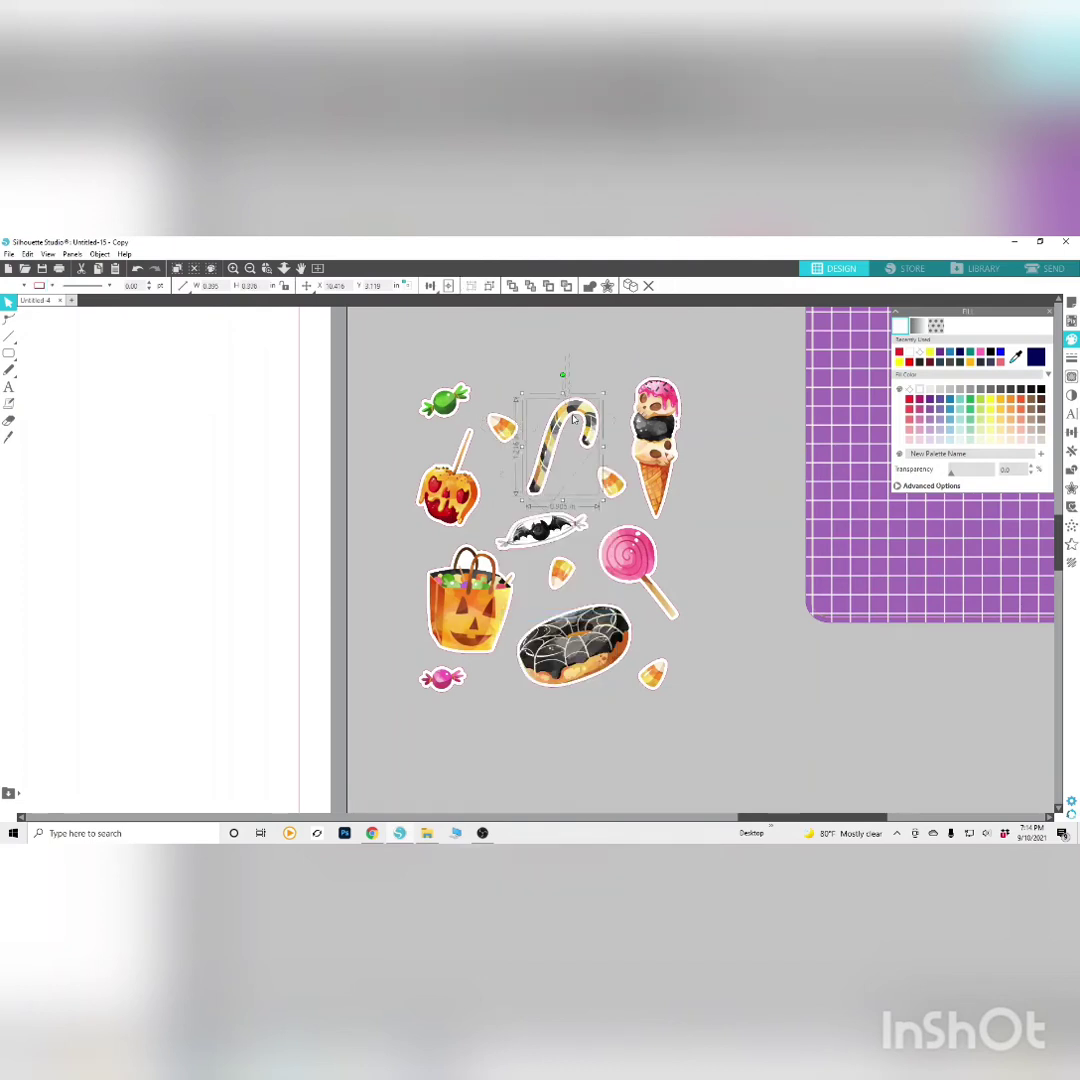
{"action": "right_click", "coordinate": [575, 420]}
{"action": "left_click", "coordinate": [615, 571]}
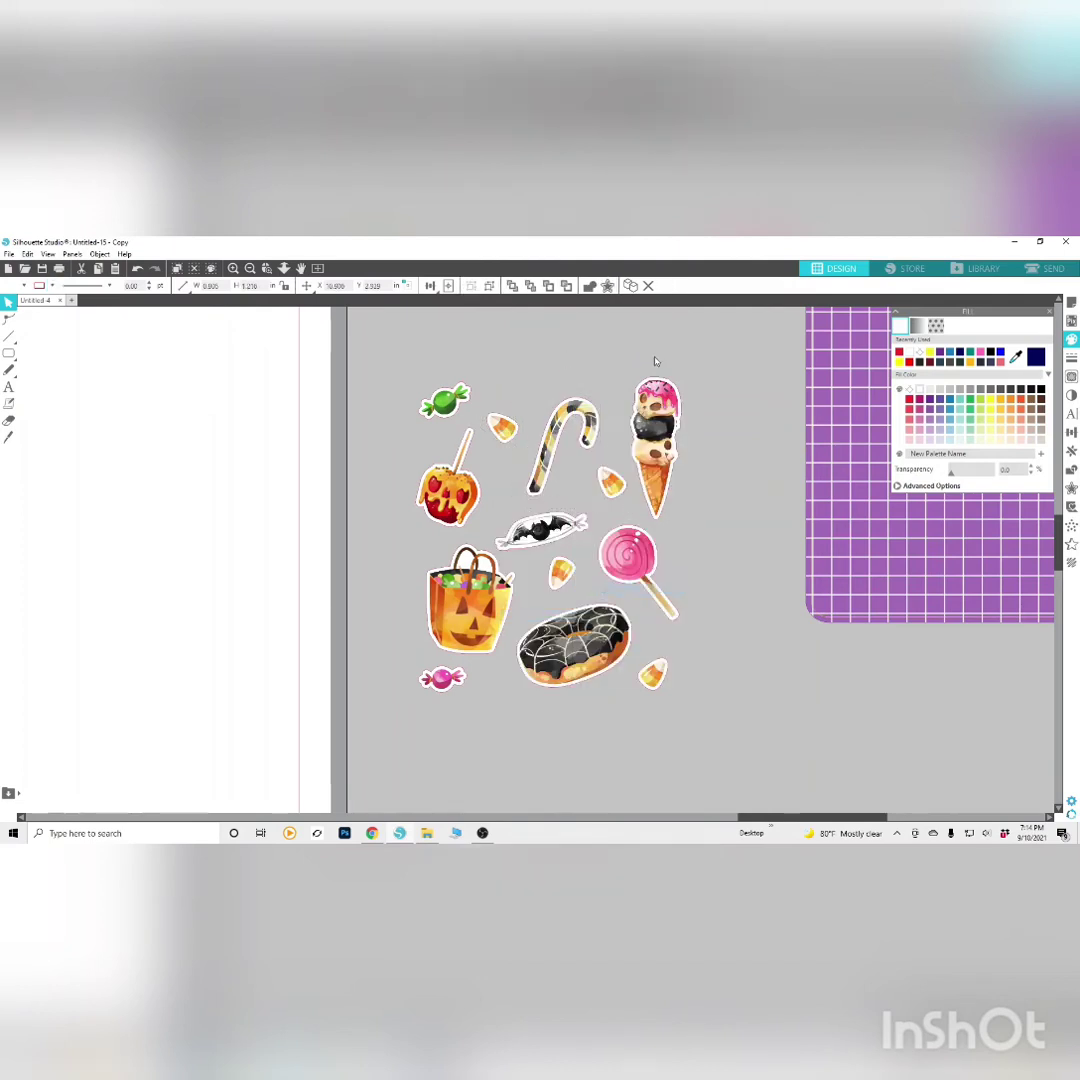
Group the skull ice cream cone, the lollipop, the candy corn beside the cone and the bat candy each with its own outline
{"action": "right_click", "coordinate": [660, 413]}
{"action": "left_click", "coordinate": [725, 586]}
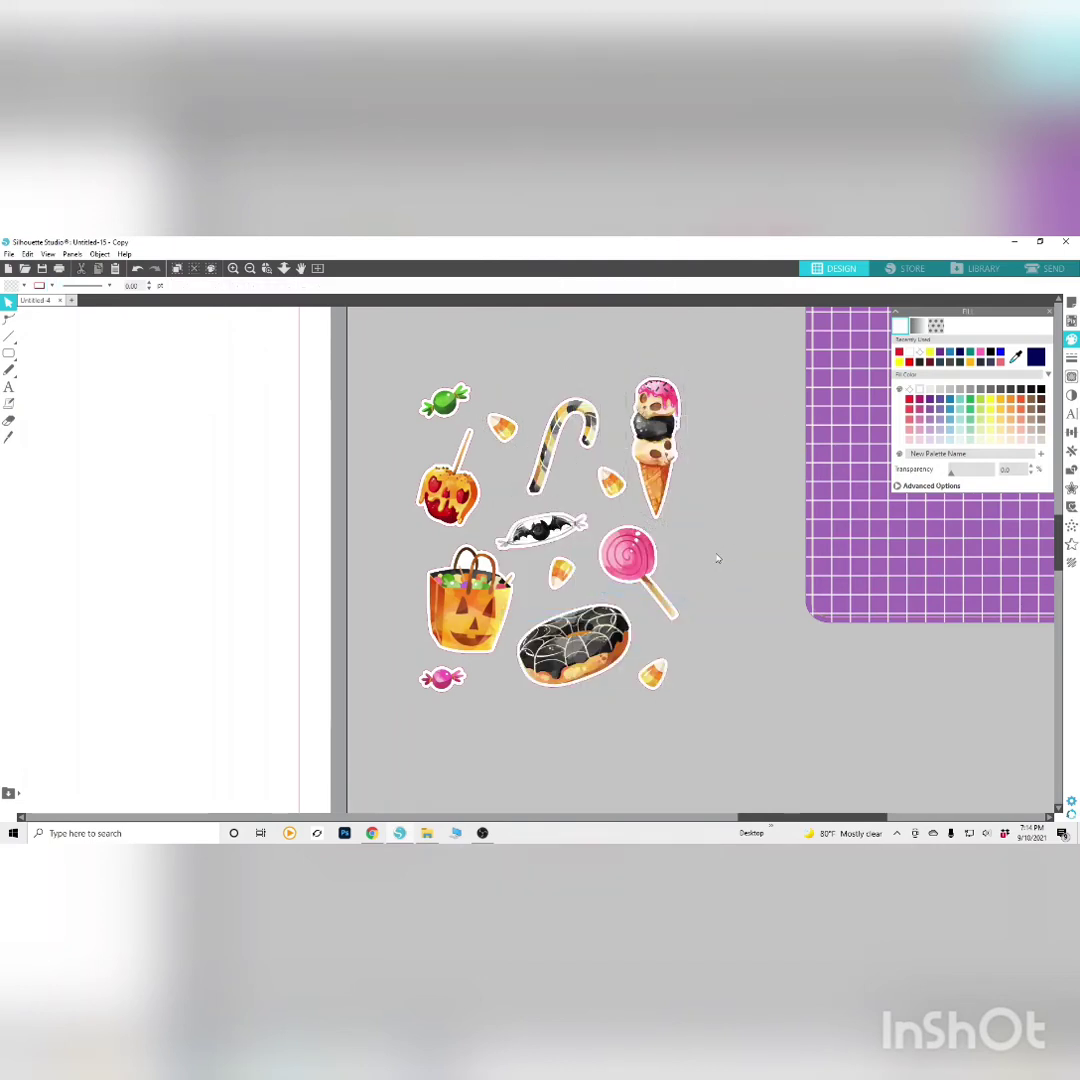
{"action": "left_click", "coordinate": [633, 558]}
{"action": "right_click", "coordinate": [633, 558]}
{"action": "left_click", "coordinate": [686, 465]}
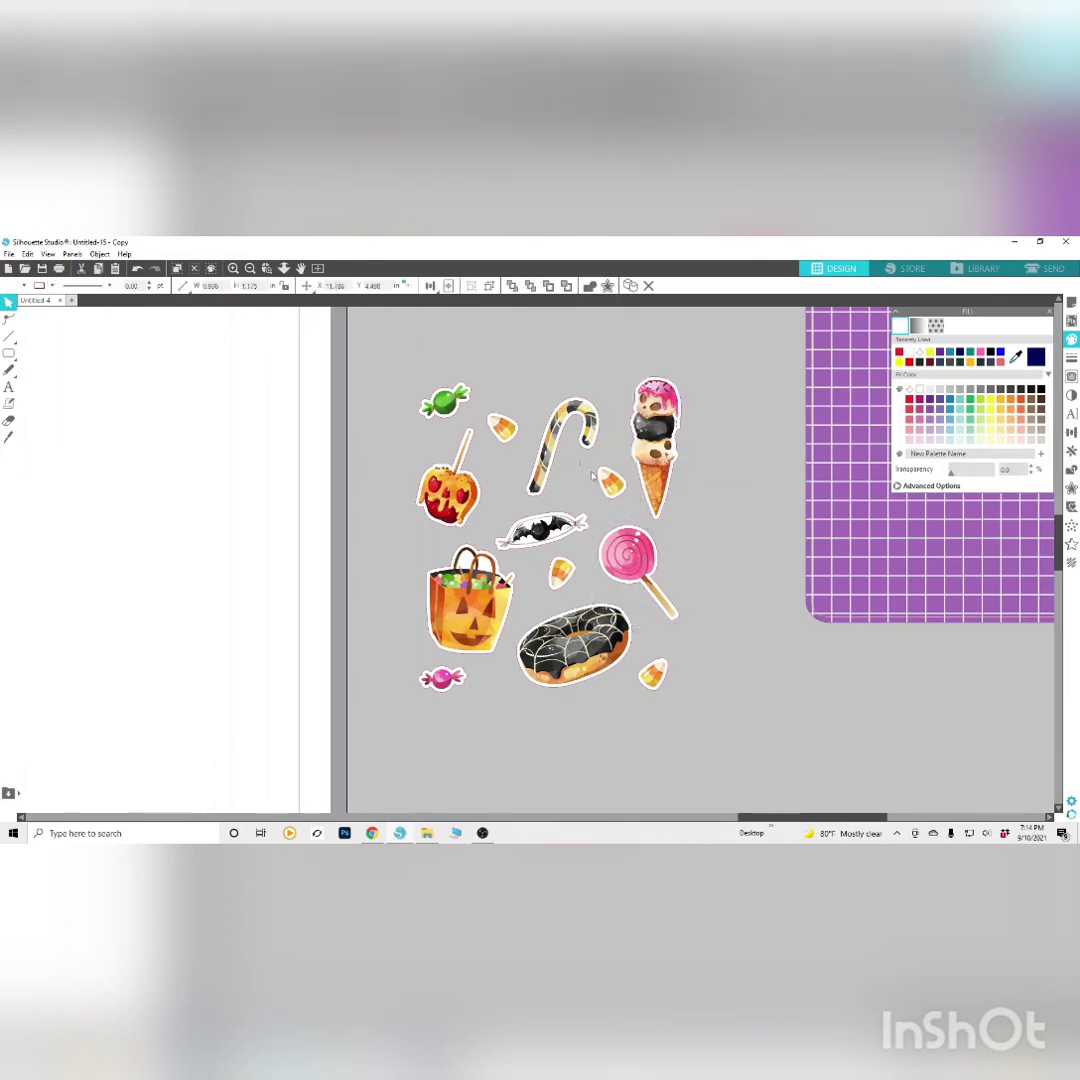
{"action": "right_click", "coordinate": [612, 482]}
{"action": "left_click", "coordinate": [660, 668]}
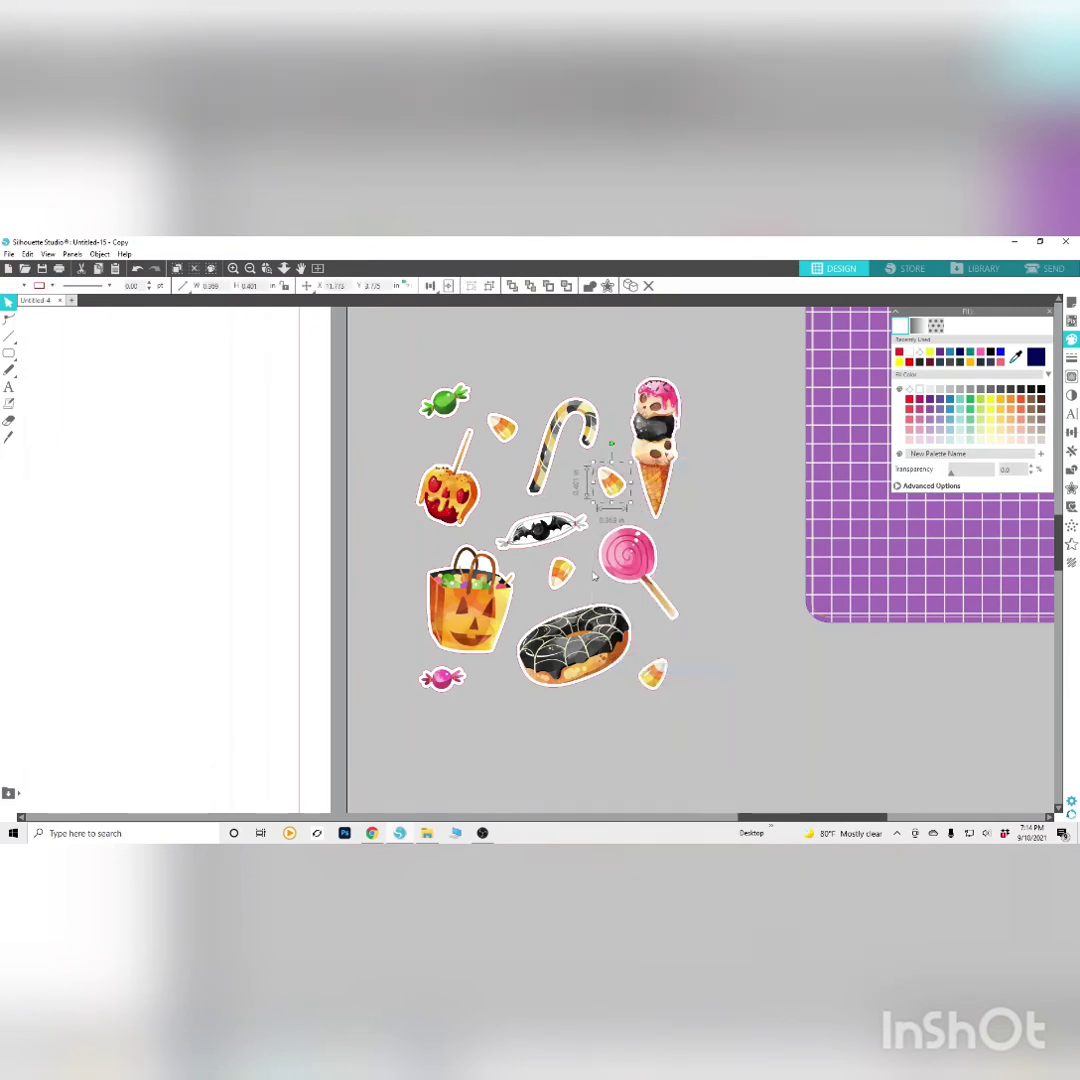
{"action": "right_click", "coordinate": [553, 524]}
{"action": "left_click", "coordinate": [599, 711]}
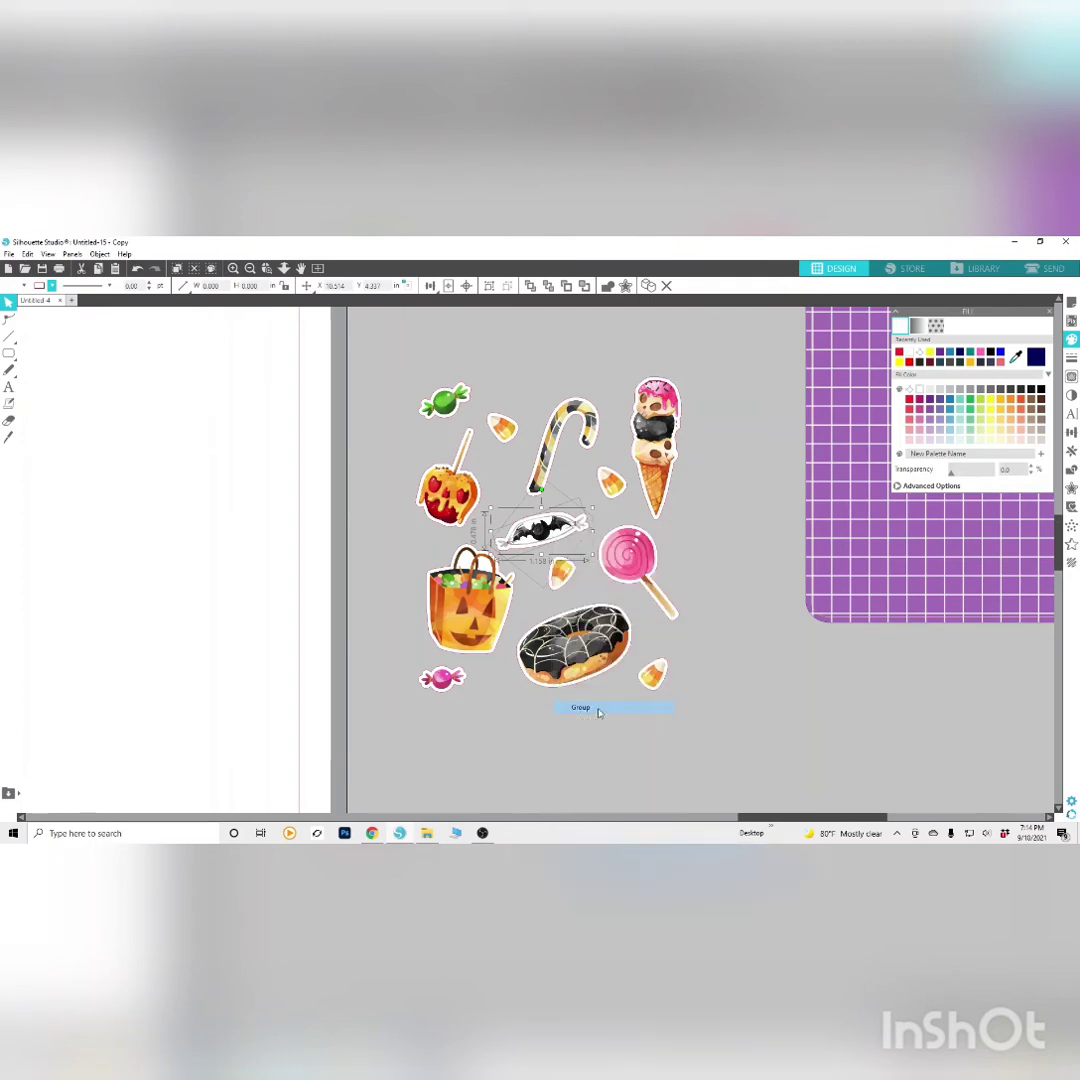
Group the candy corn below the bat candy, the spiderweb donut and the lower-right candy corn each with its own outline
{"action": "left_click_drag", "start_coordinate": [570, 598], "coordinate": [555, 568]}
{"action": "right_click", "coordinate": [562, 569]}
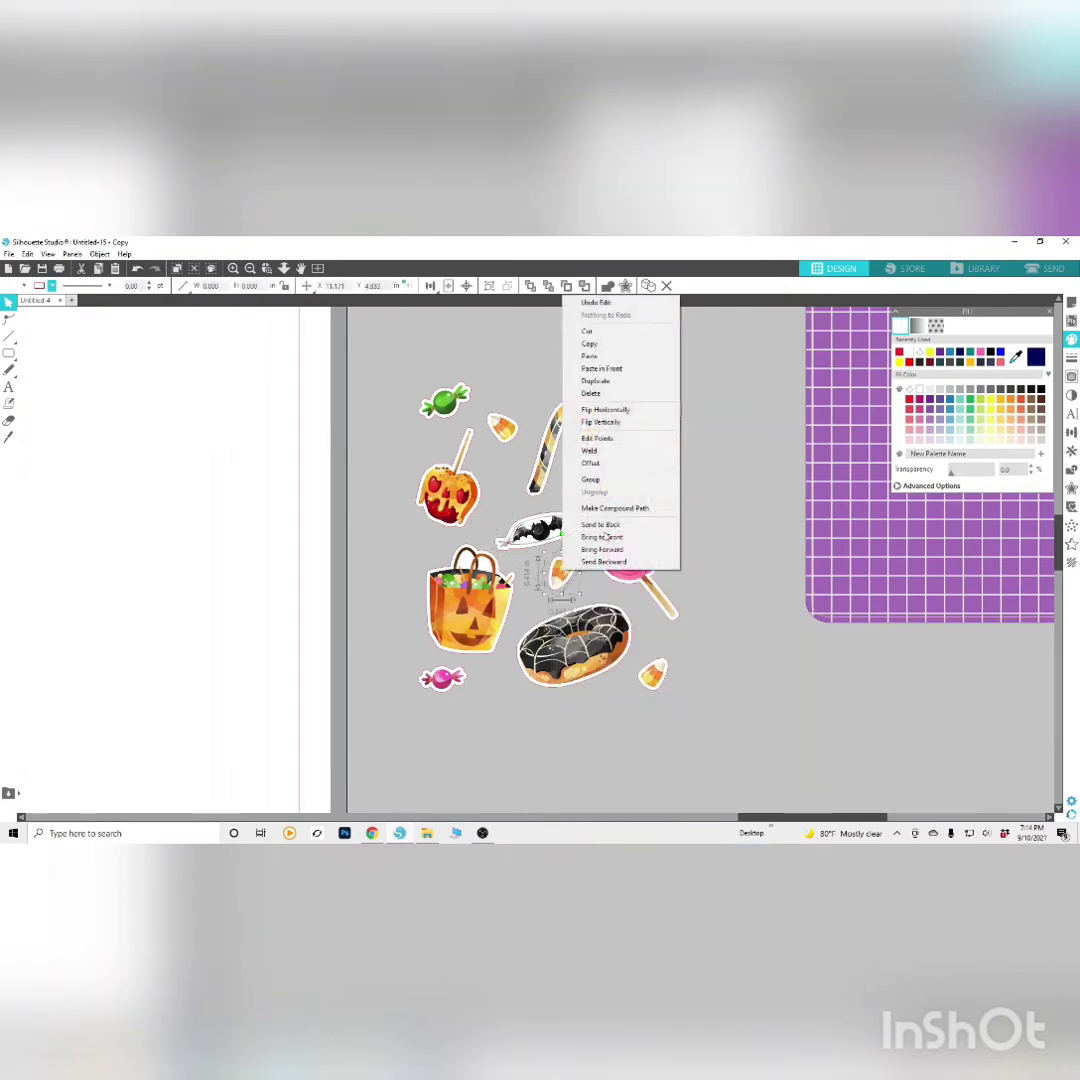
{"action": "left_click", "coordinate": [601, 482]}
{"action": "left_click", "coordinate": [596, 660]}
{"action": "right_click", "coordinate": [596, 650]}
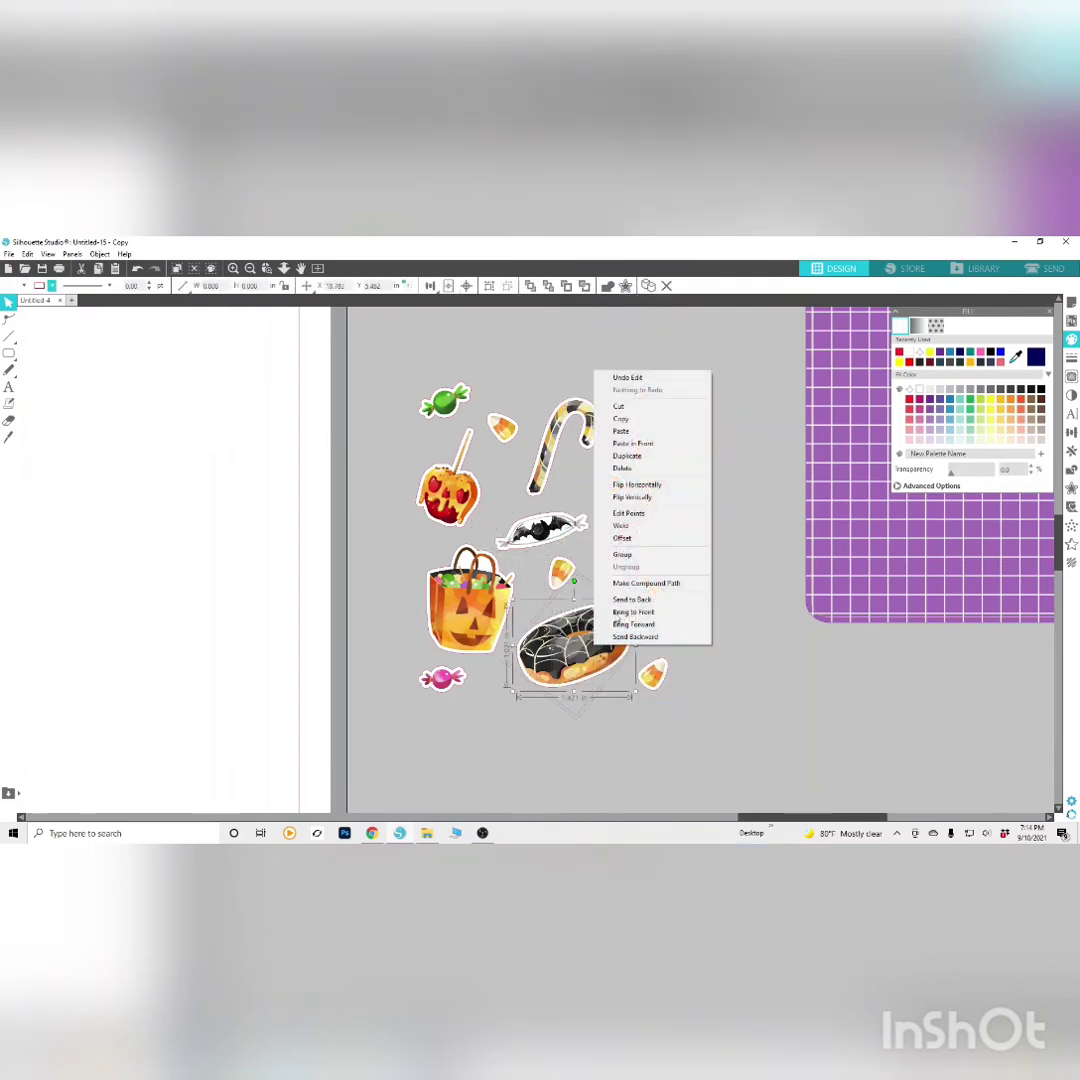
{"action": "left_click", "coordinate": [615, 554]}
{"action": "left_click", "coordinate": [652, 676]}
{"action": "right_click", "coordinate": [650, 672]}
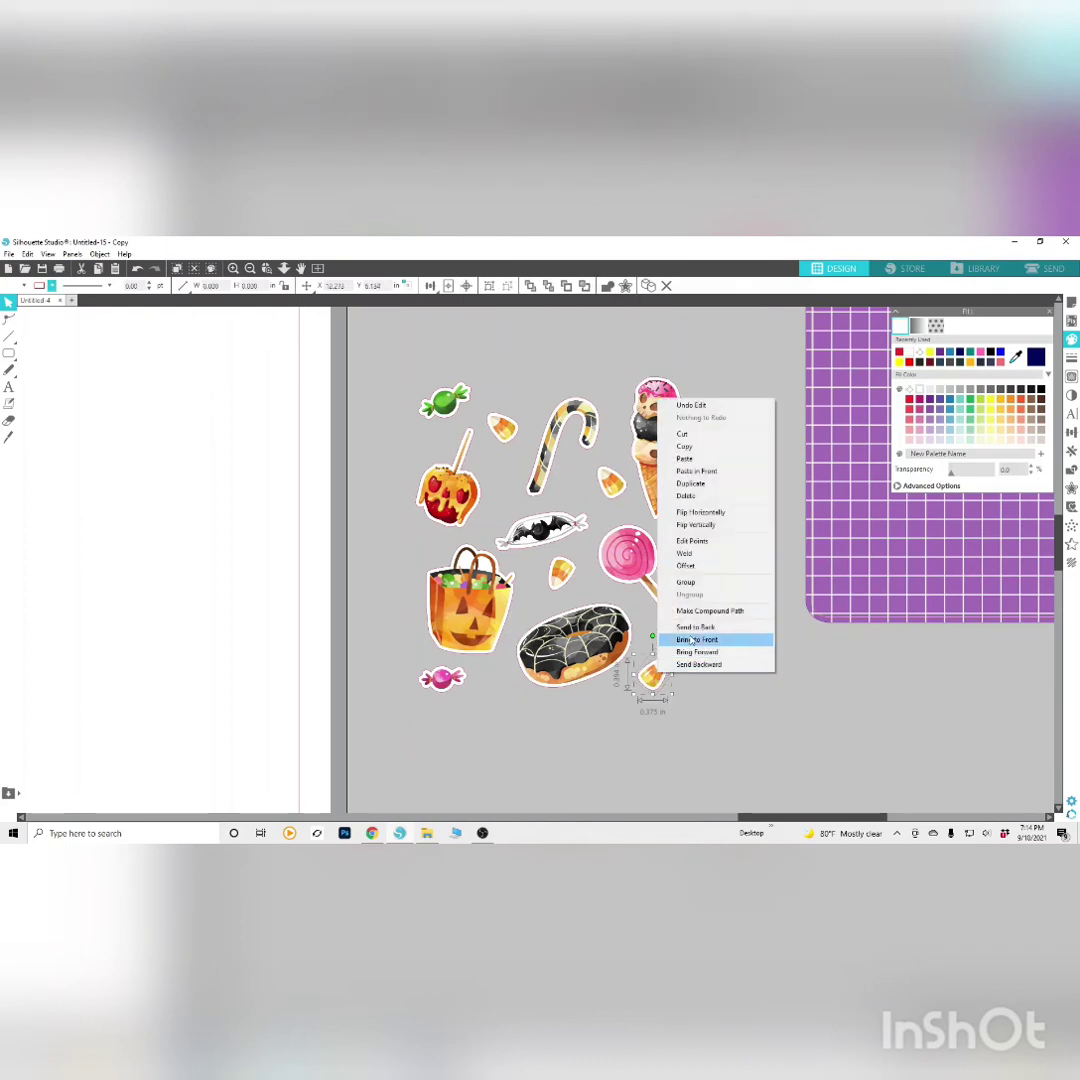
{"action": "left_click", "coordinate": [700, 581]}
Group the pumpkin bag, the caramel apple and the pink candy each with its own offset outline
{"action": "left_click", "coordinate": [444, 585]}
{"action": "right_click", "coordinate": [458, 588]}
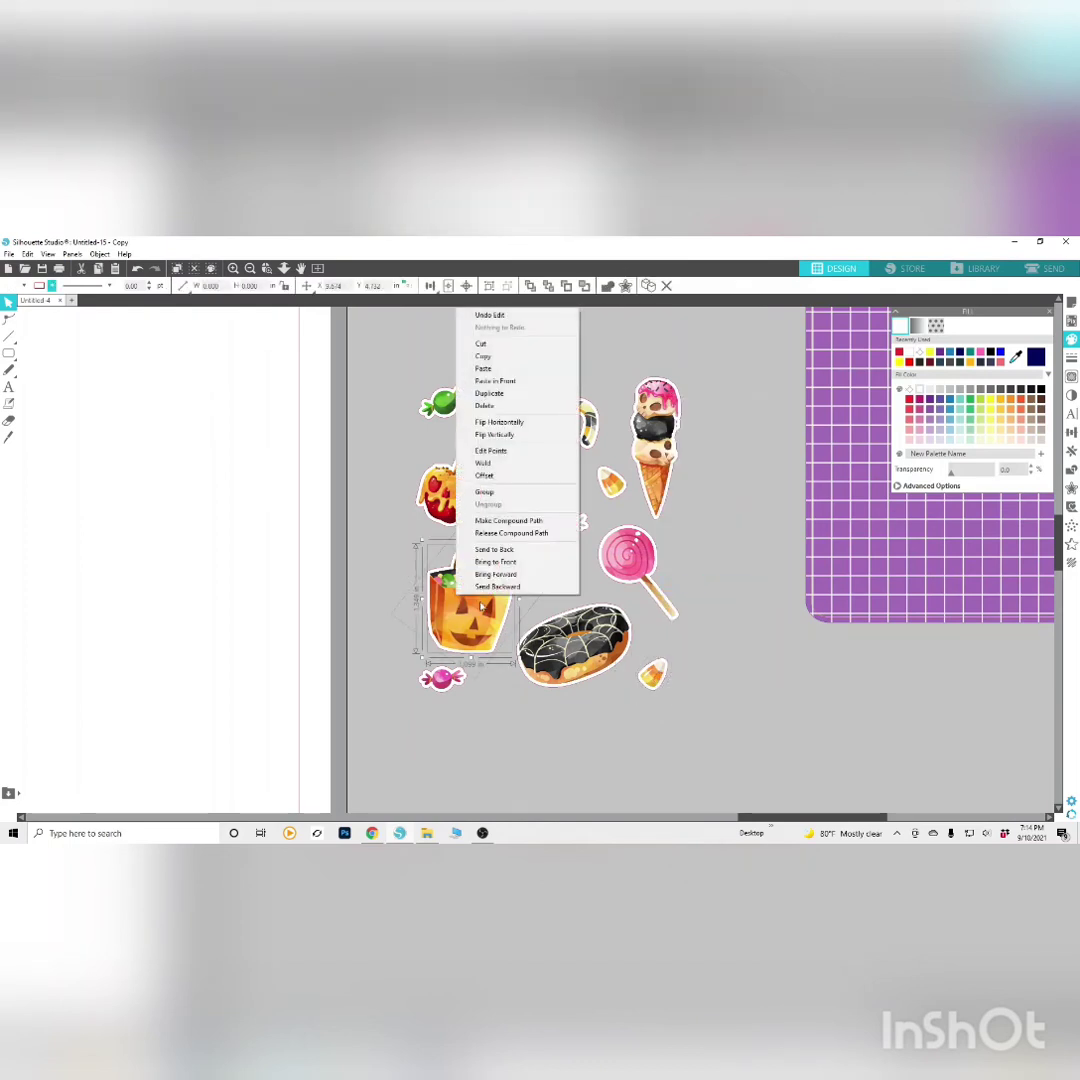
{"action": "left_click", "coordinate": [489, 494]}
{"action": "left_click", "coordinate": [450, 492]}
{"action": "right_click", "coordinate": [460, 500]}
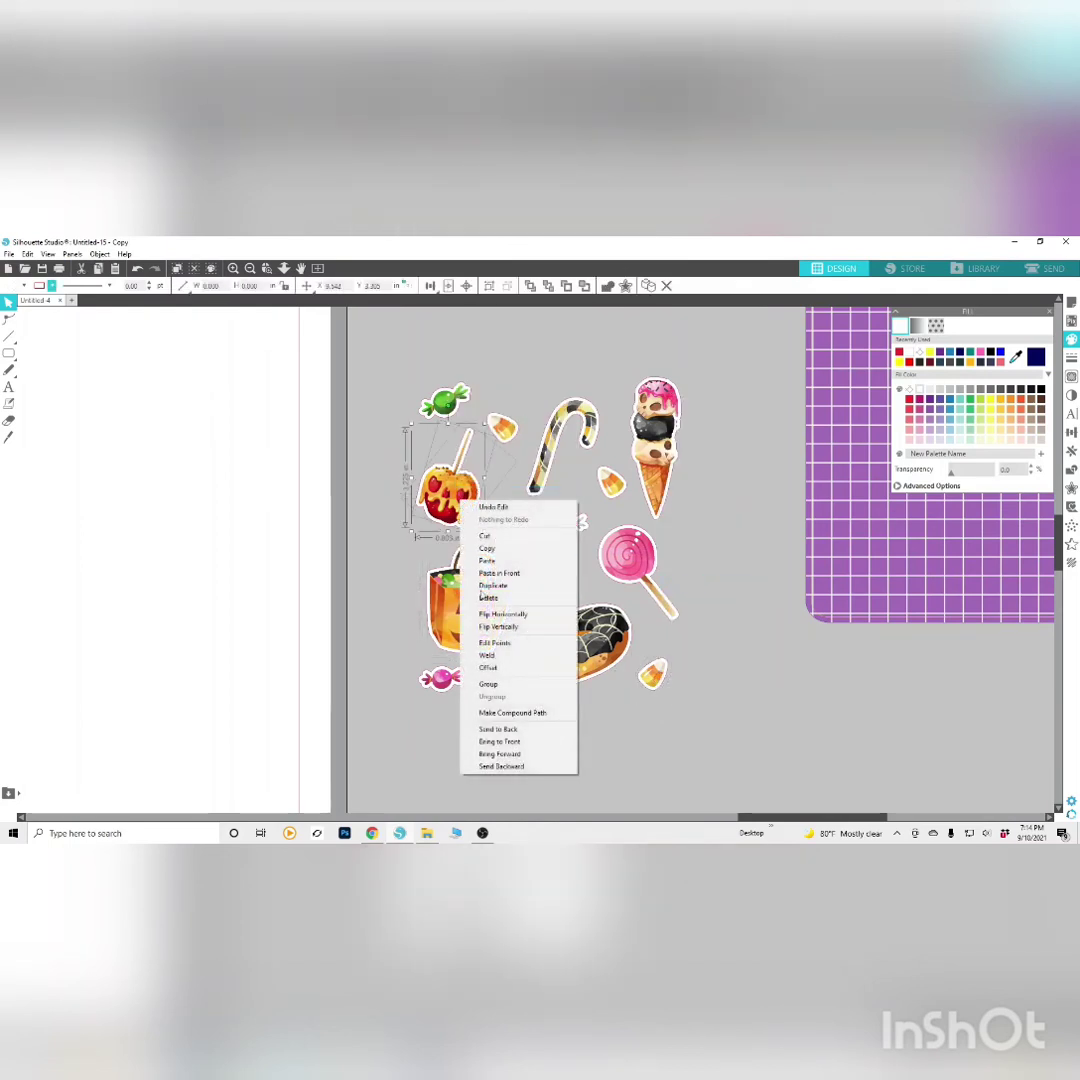
{"action": "left_click", "coordinate": [488, 685]}
{"action": "left_click", "coordinate": [440, 680]}
{"action": "right_click", "coordinate": [434, 677]}
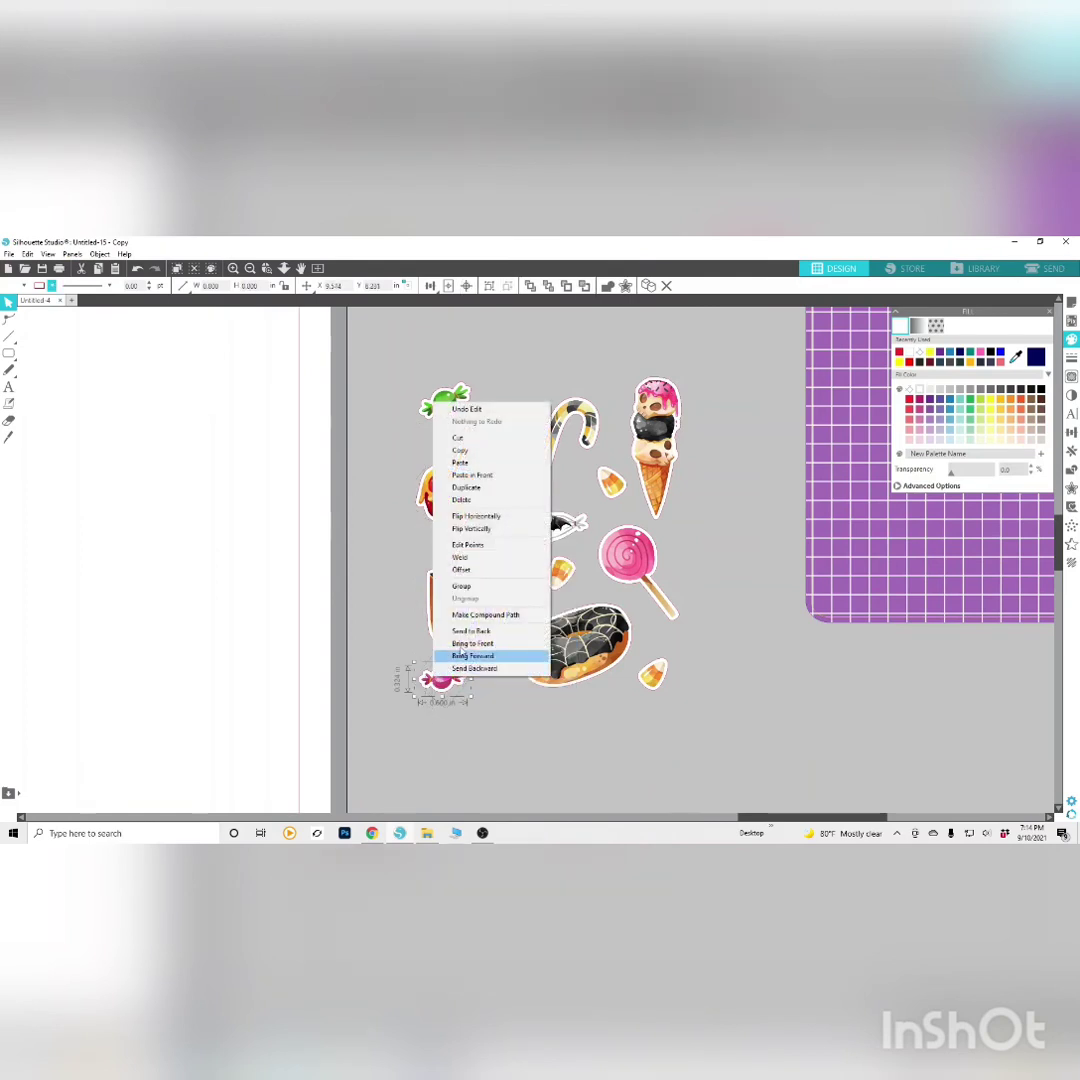
{"action": "left_click", "coordinate": [461, 587]}
Select all the grouped candies and create a second offset of 0.040 in with rounded corners around them
{"action": "left_click_drag", "start_coordinate": [381, 368], "coordinate": [705, 732]}
{"action": "left_click", "coordinate": [728, 704]}
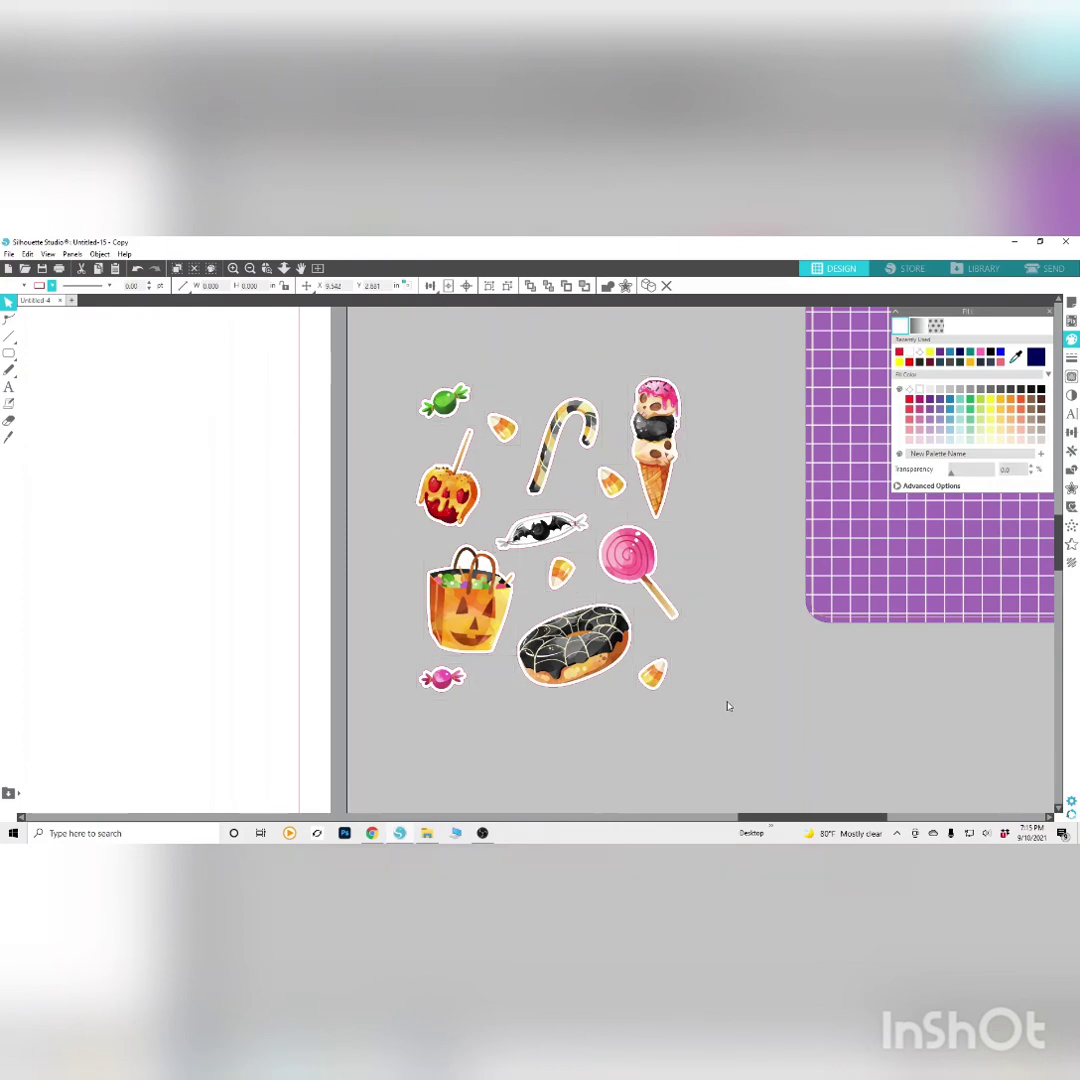
{"action": "left_click_drag", "start_coordinate": [408, 371], "coordinate": [708, 745]}
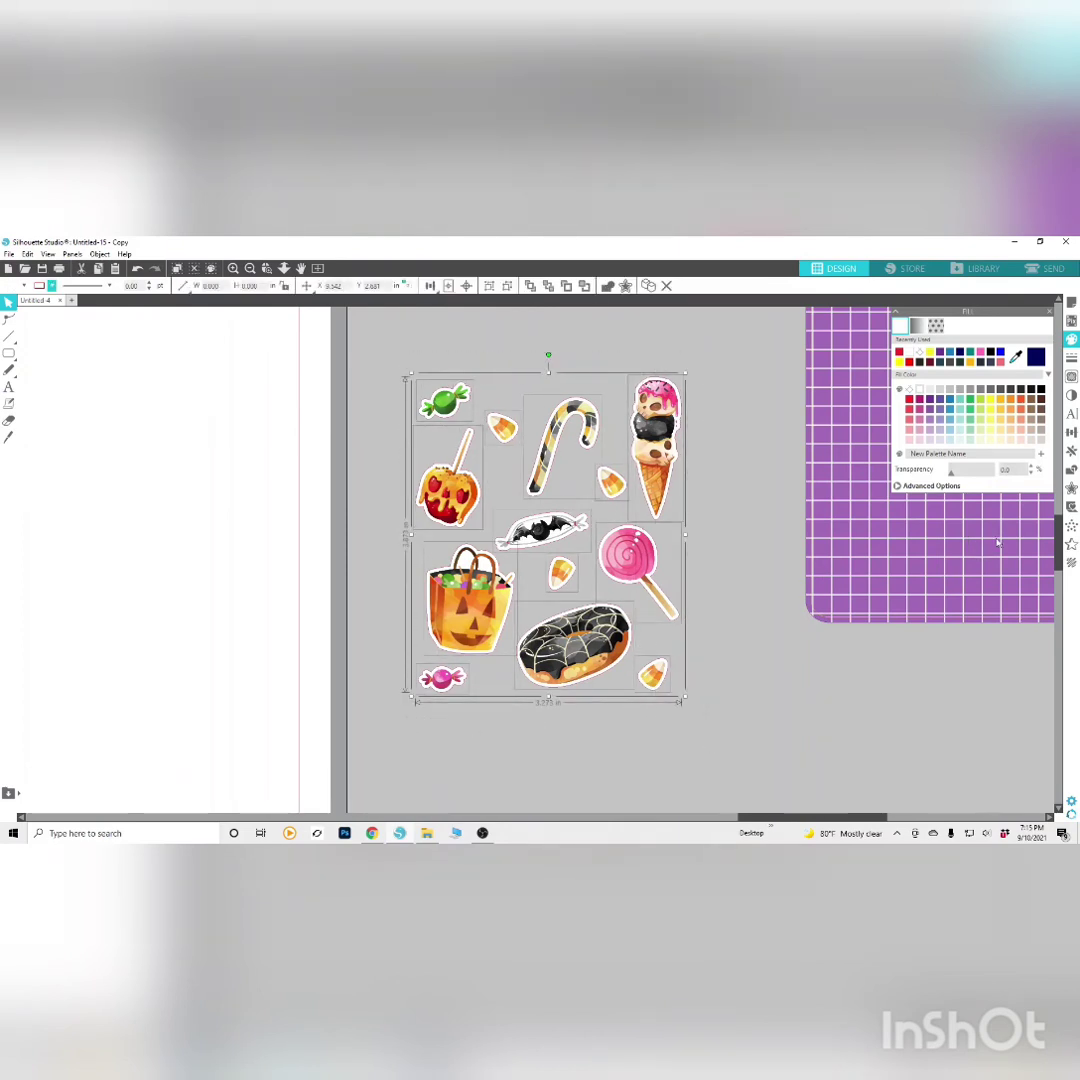
{"action": "left_click", "coordinate": [1072, 489]}
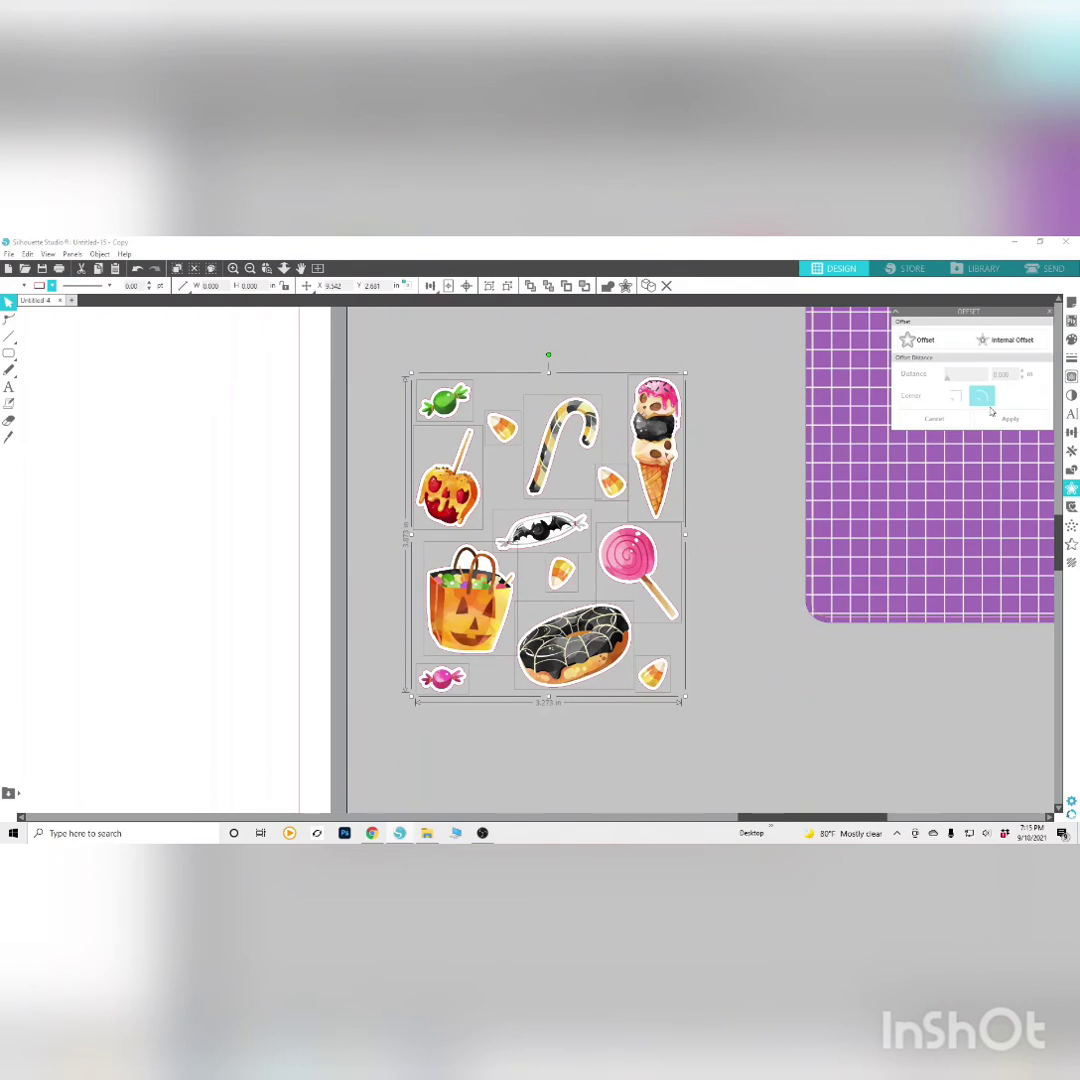
{"action": "left_click", "coordinate": [941, 345]}
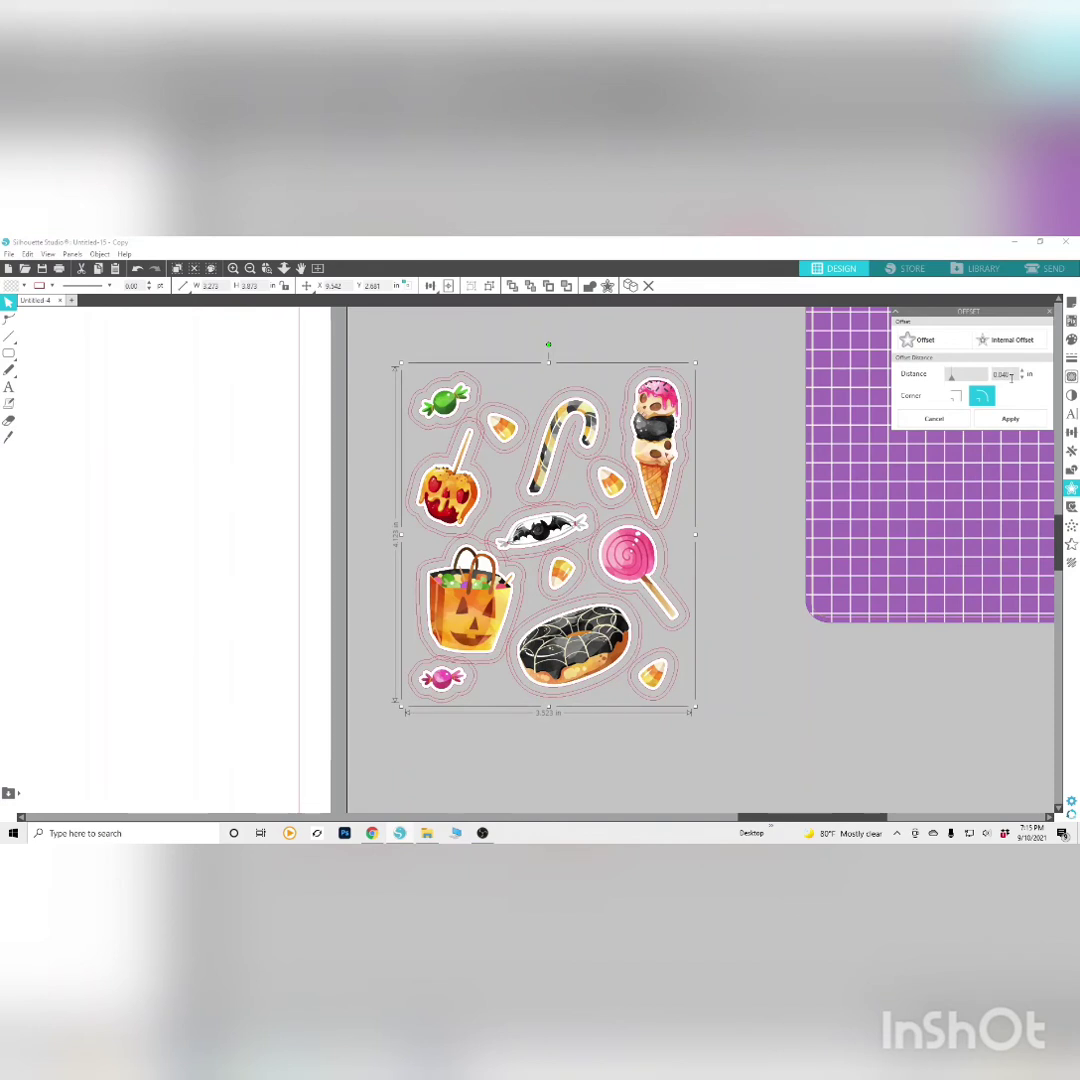
{"action": "key", "text": "Return"}
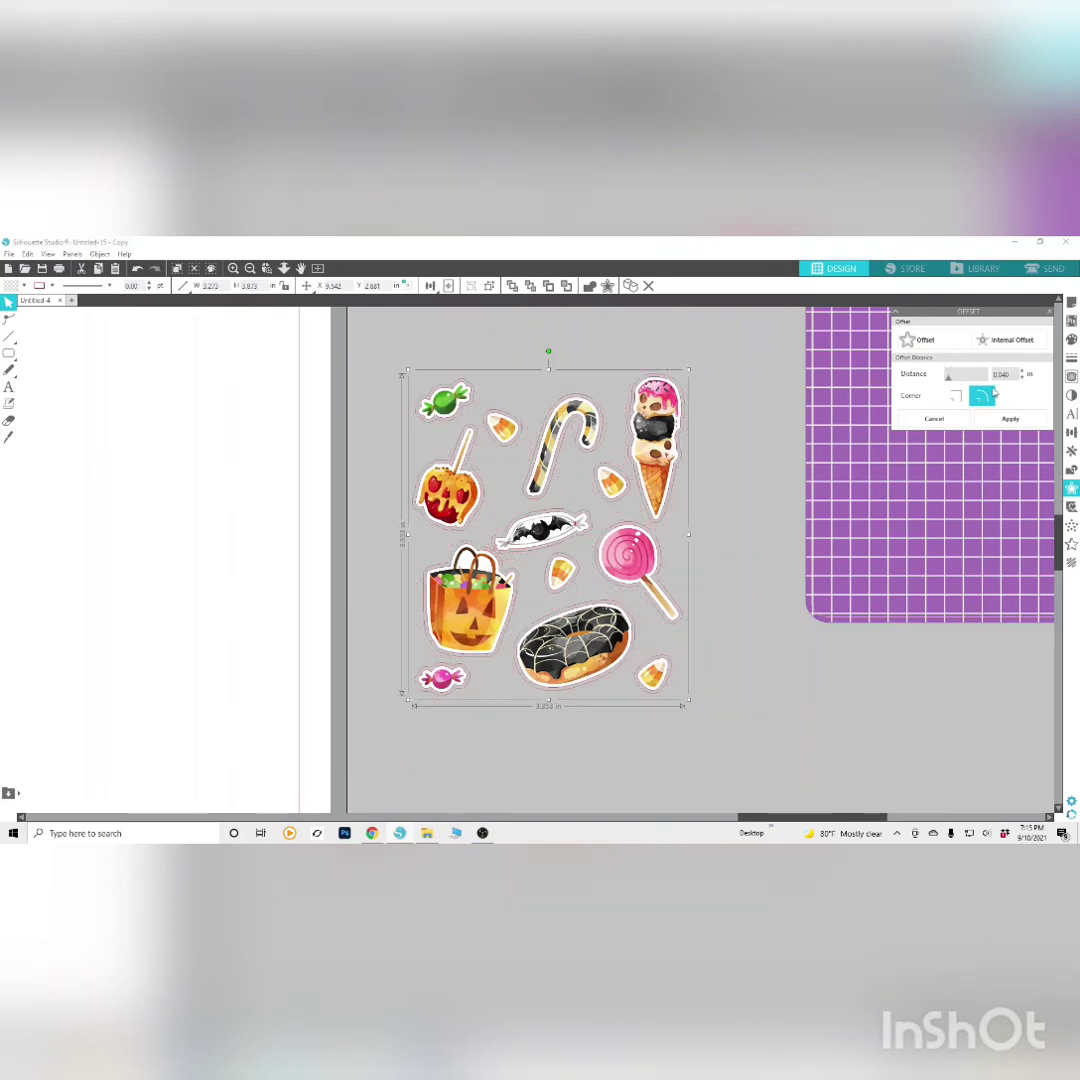
Fill the new outer offsets with white and make their line color transparent
{"action": "left_click", "coordinate": [1071, 338]}
{"action": "left_click", "coordinate": [917, 354]}
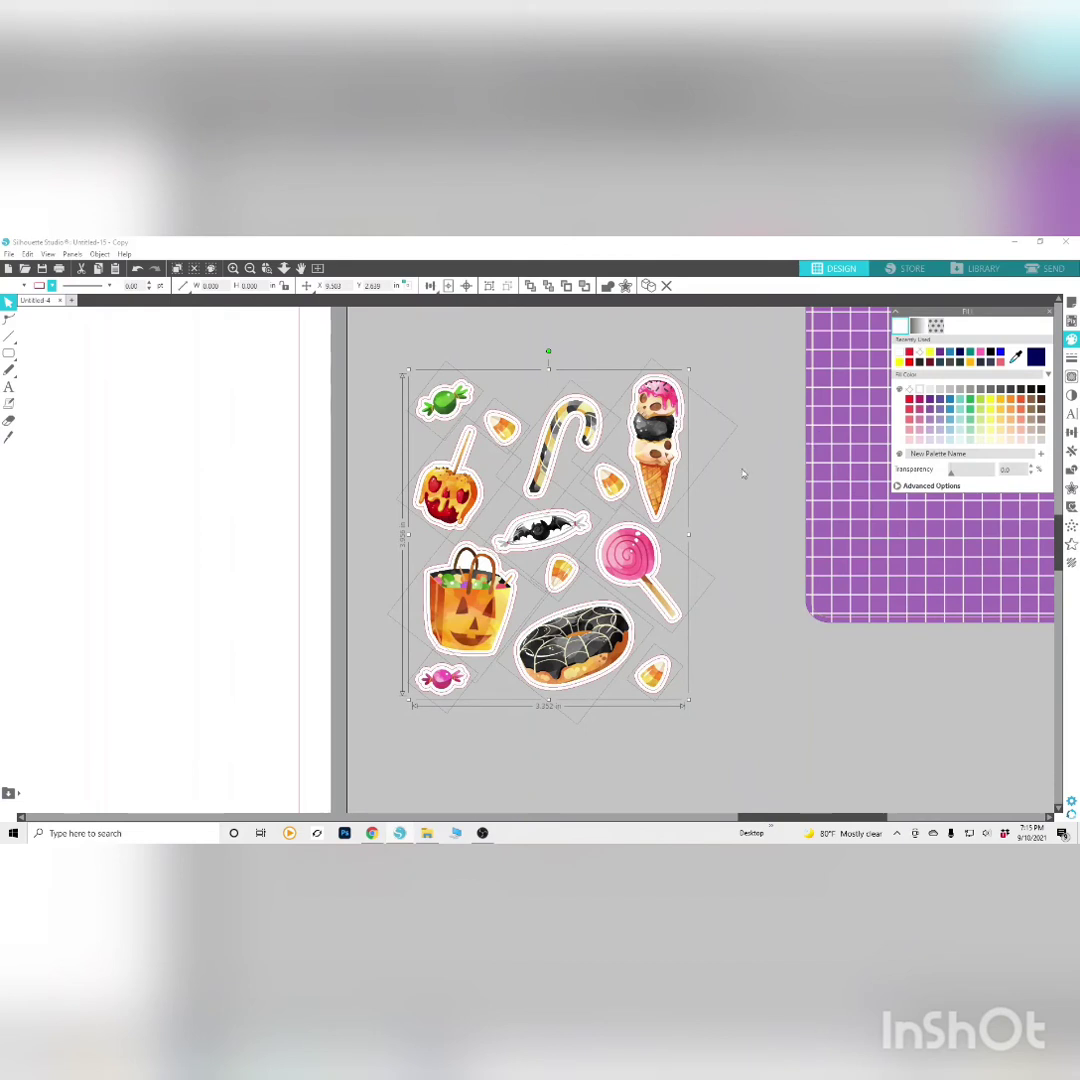
{"action": "left_click", "coordinate": [41, 286]}
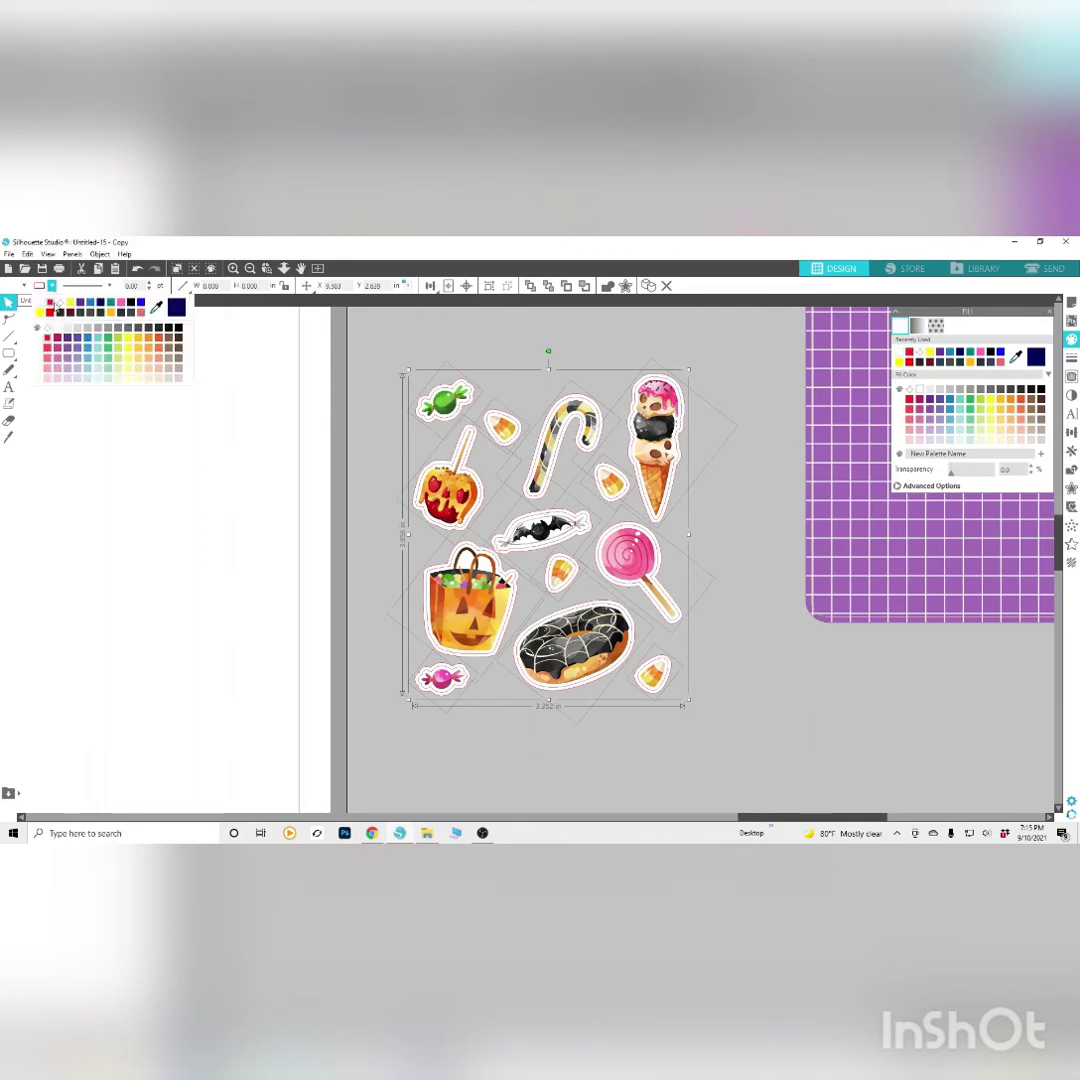
{"action": "left_click", "coordinate": [46, 330]}
{"action": "left_click", "coordinate": [381, 370]}
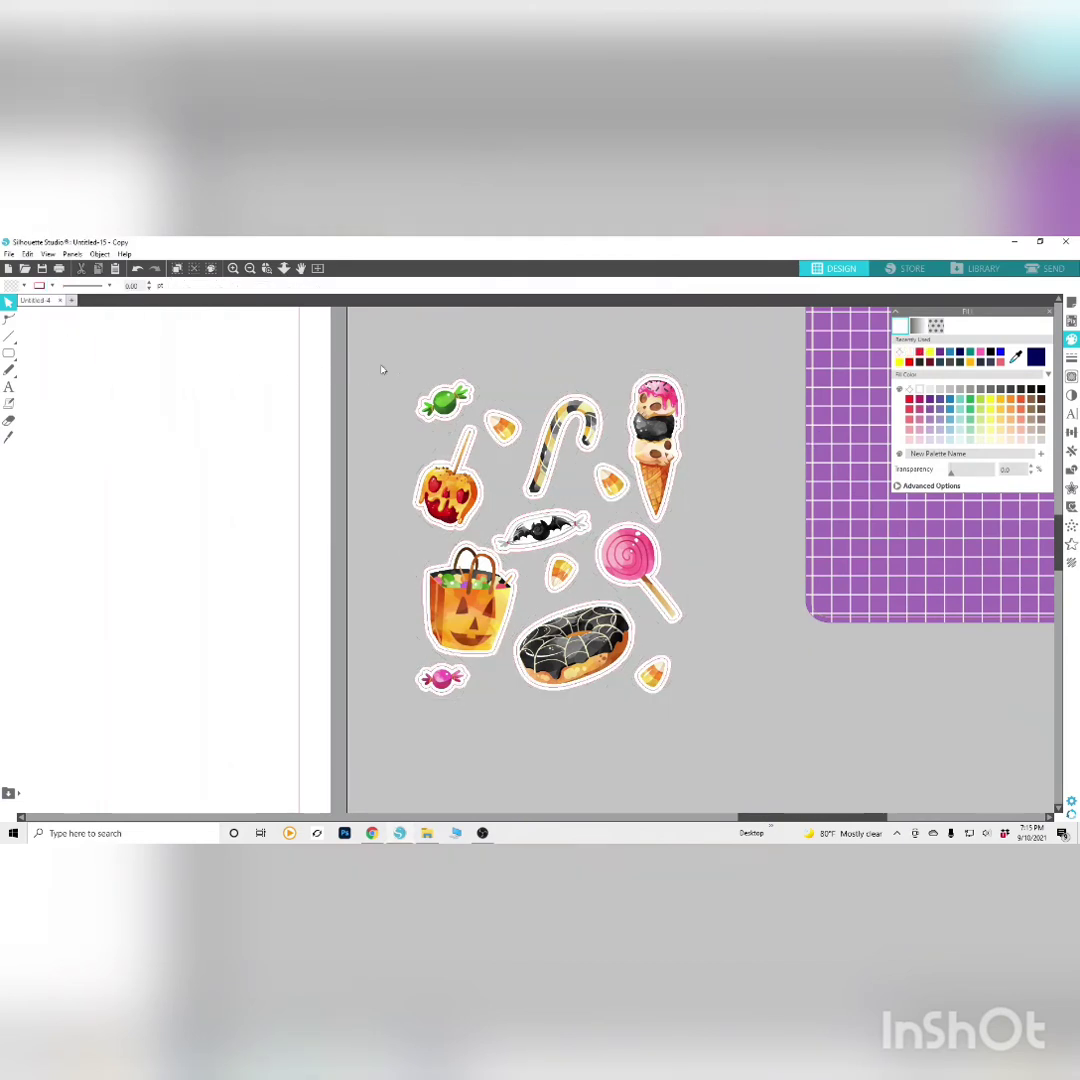
Group the green candy with its outer white offset
{"action": "left_click_drag", "start_coordinate": [417, 390], "coordinate": [452, 404]}
{"action": "right_click", "coordinate": [453, 405]}
{"action": "left_click", "coordinate": [492, 587]}
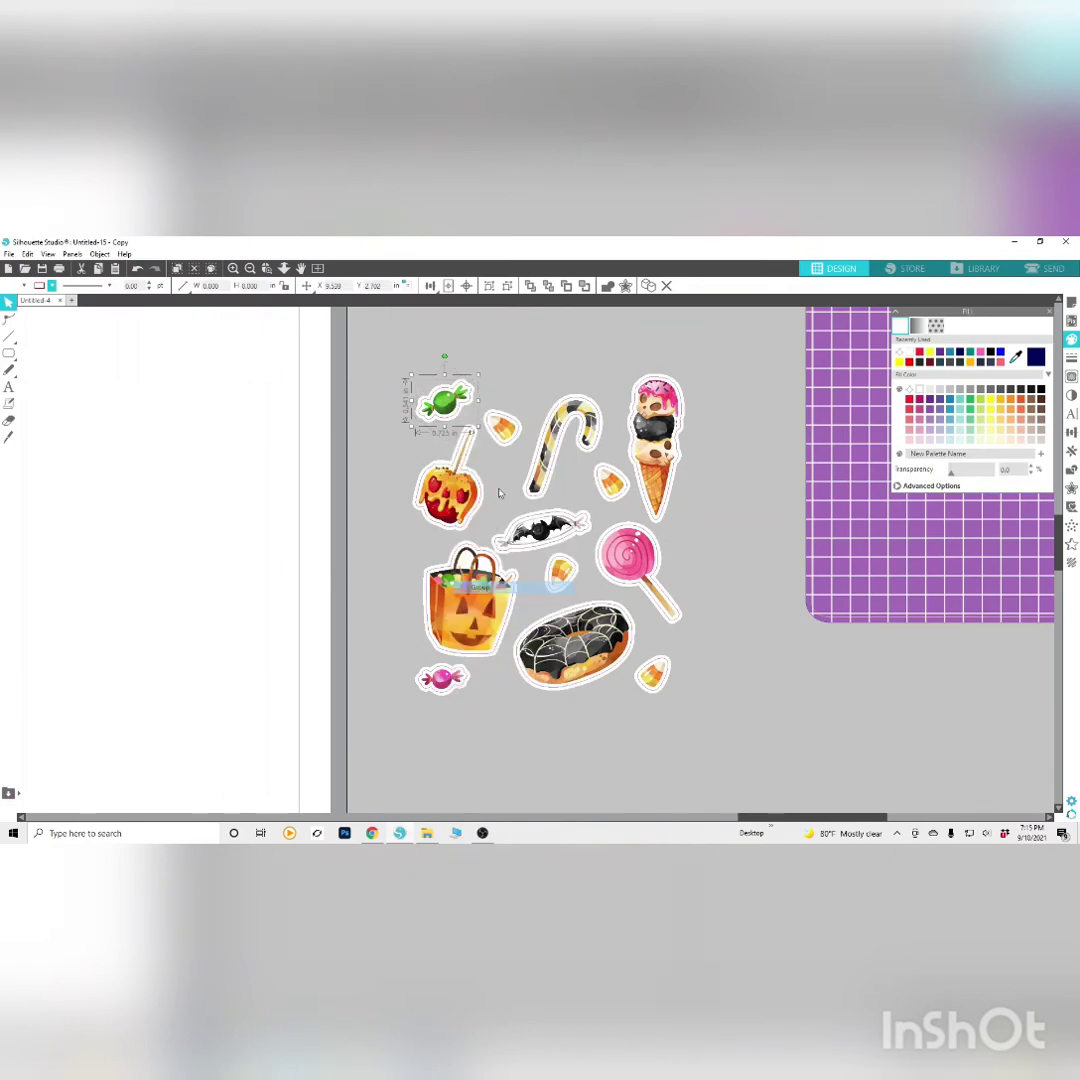
Group the upper candy corn, the candy cane and the ice cream cone each with its own white outer offset
{"action": "right_click", "coordinate": [509, 428]}
{"action": "left_click", "coordinate": [535, 596]}
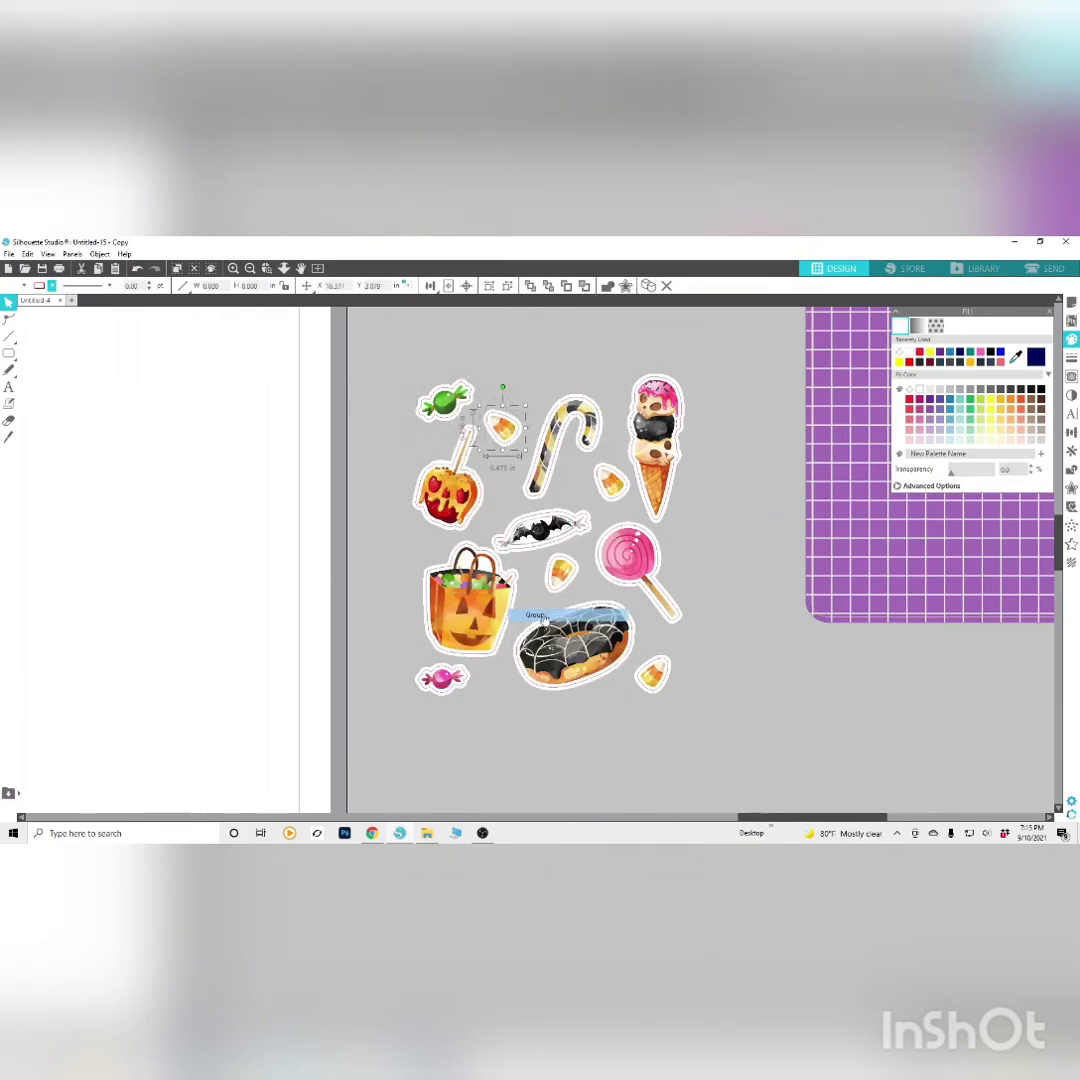
{"action": "left_click_drag", "start_coordinate": [587, 370], "coordinate": [585, 419]}
{"action": "right_click", "coordinate": [586, 419]}
{"action": "left_click", "coordinate": [618, 604]}
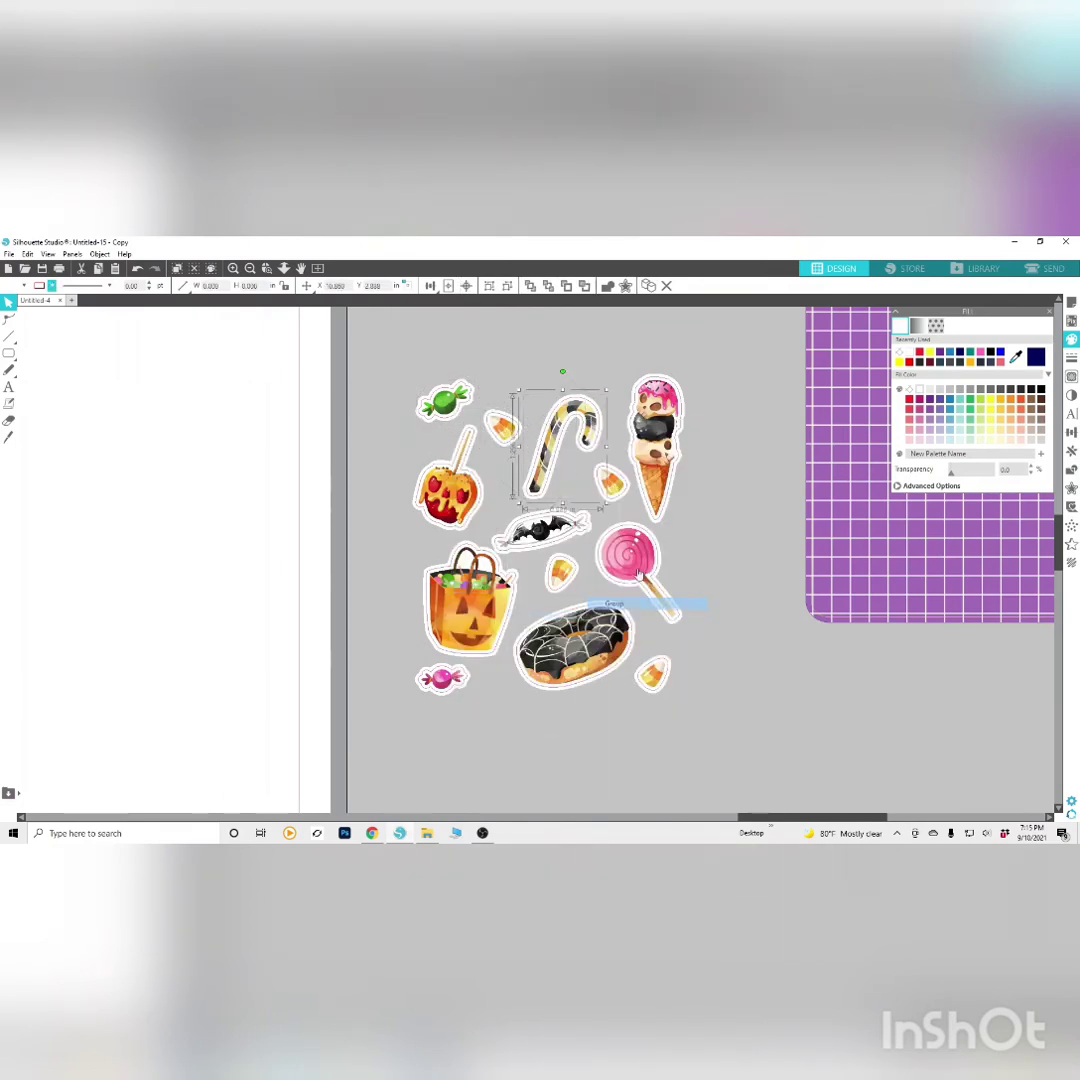
{"action": "left_click", "coordinate": [672, 362]}
{"action": "right_click", "coordinate": [655, 418]}
{"action": "left_click", "coordinate": [705, 581]}
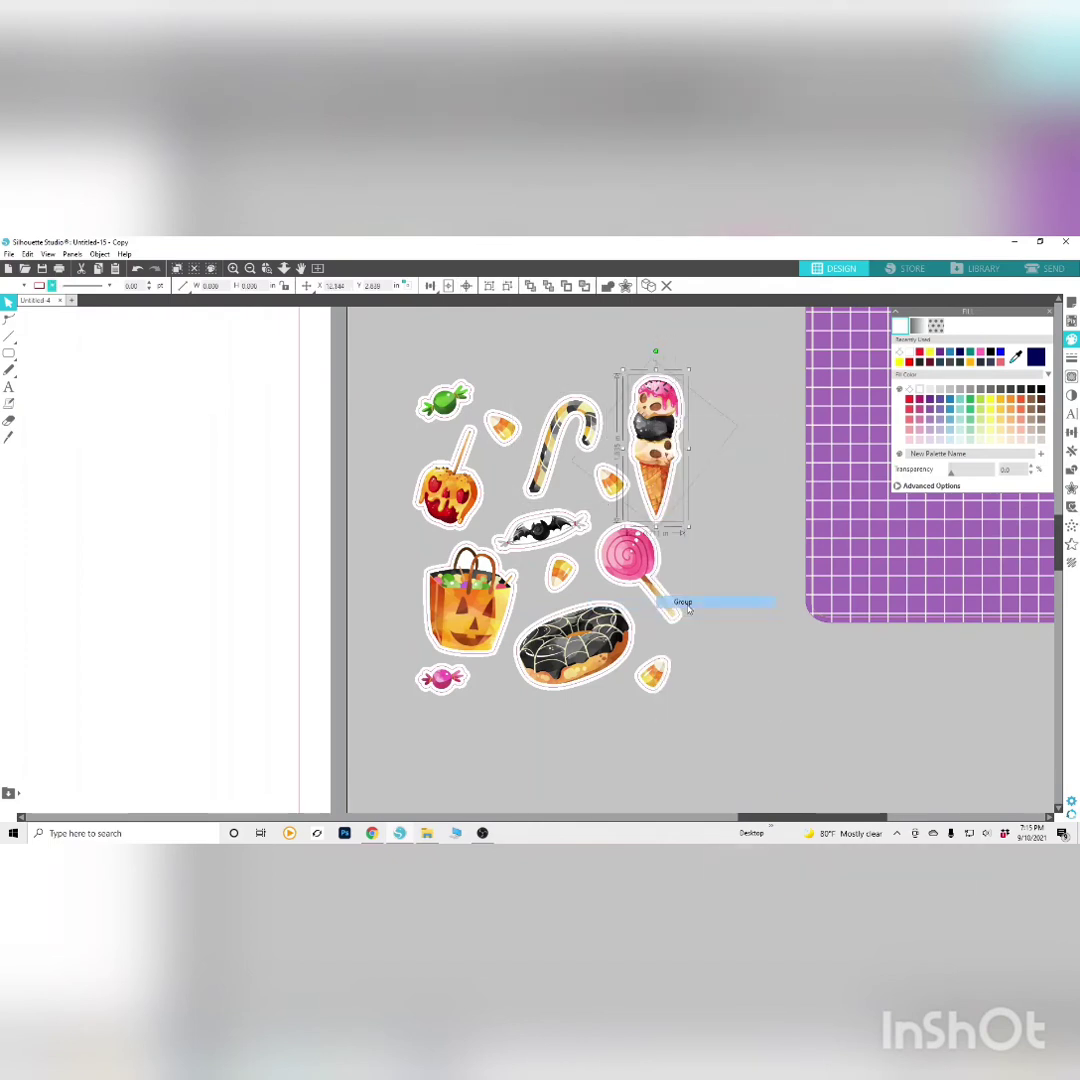
Group the lollipop, the candy corn beside the ice cream cone and the bat candy each with its white outer offset
{"action": "left_click_drag", "start_coordinate": [705, 581], "coordinate": [636, 572]}
{"action": "right_click", "coordinate": [635, 568]}
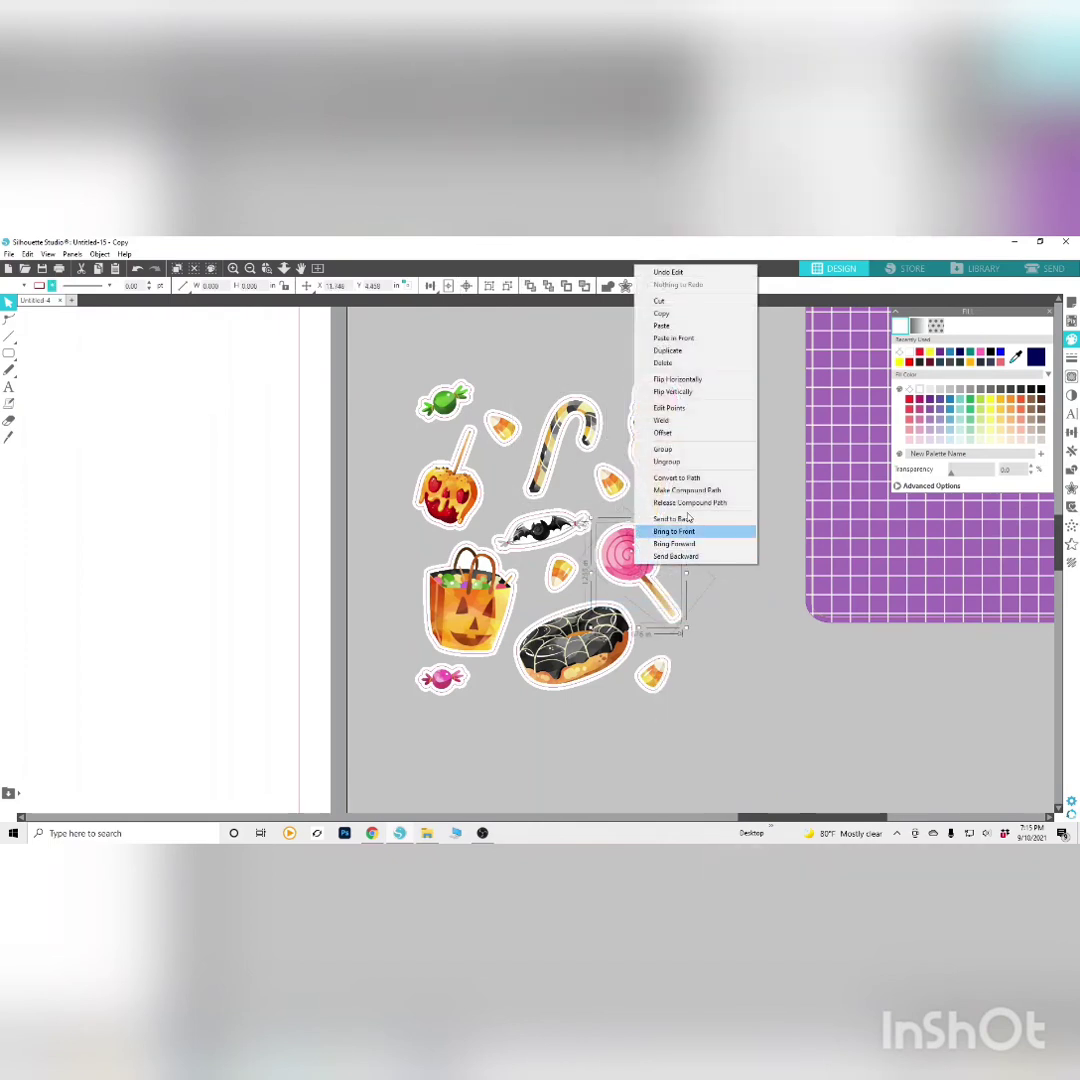
{"action": "left_click", "coordinate": [687, 452]}
{"action": "right_click", "coordinate": [606, 483]}
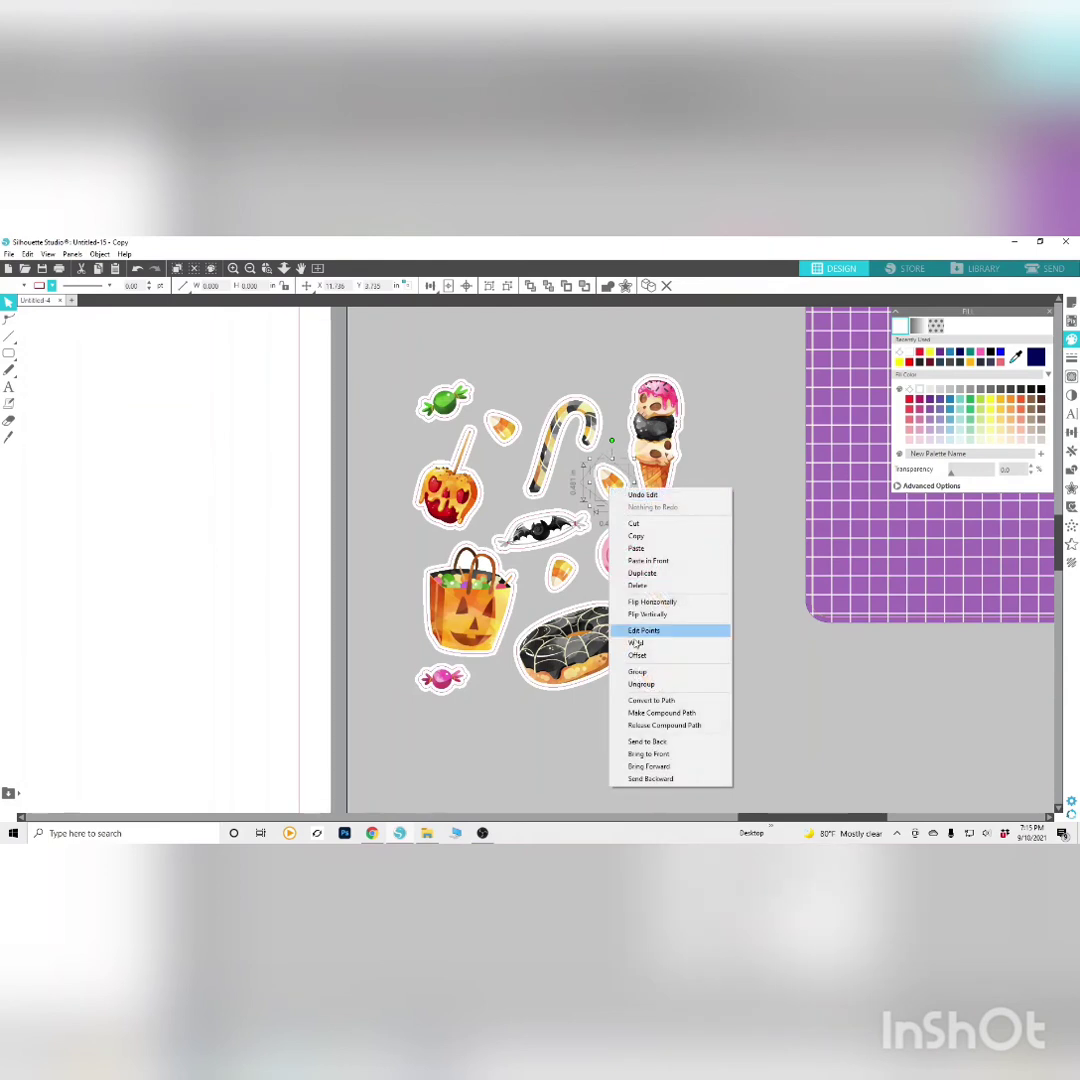
{"action": "left_click", "coordinate": [636, 676]}
{"action": "right_click", "coordinate": [566, 524]}
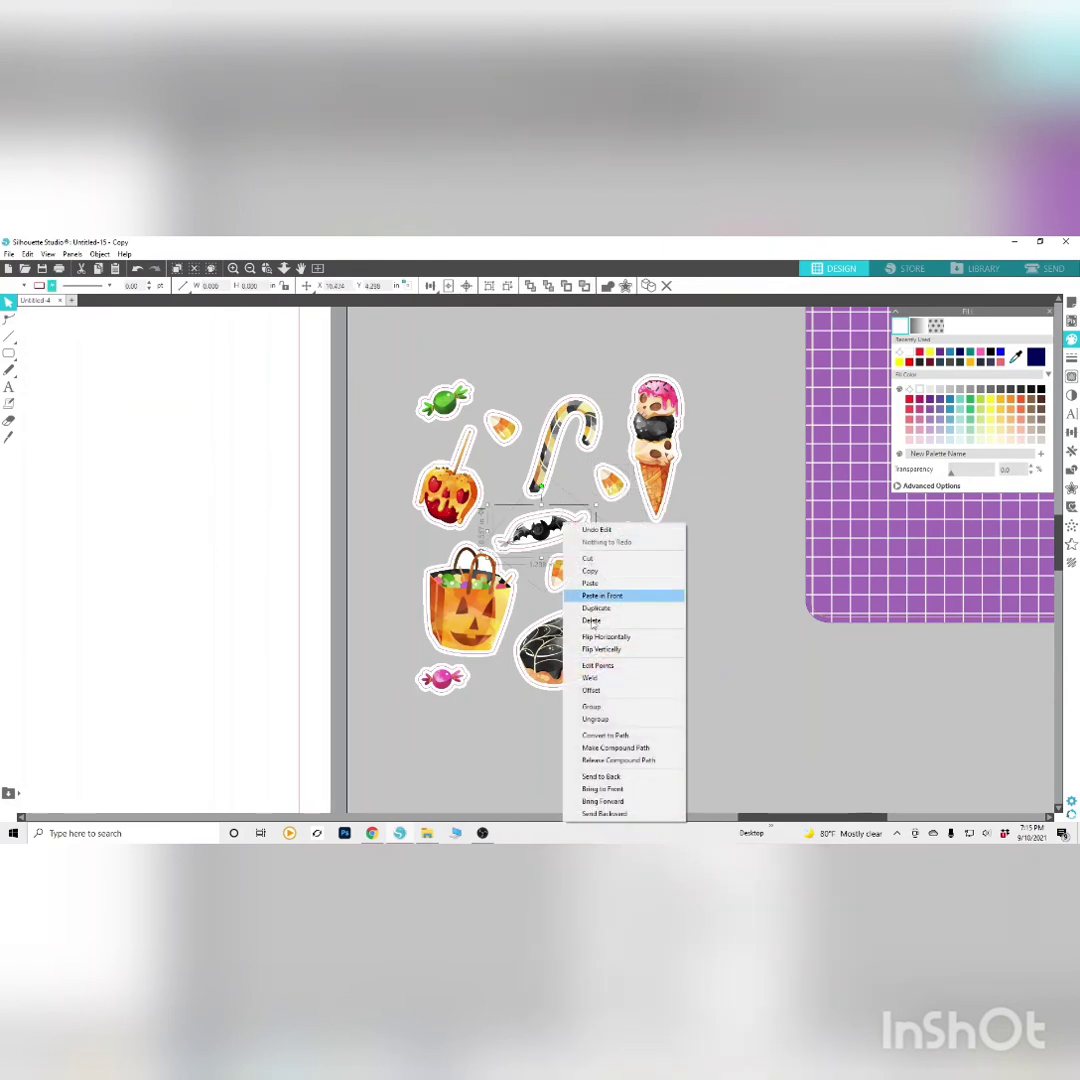
{"action": "left_click", "coordinate": [591, 707]}
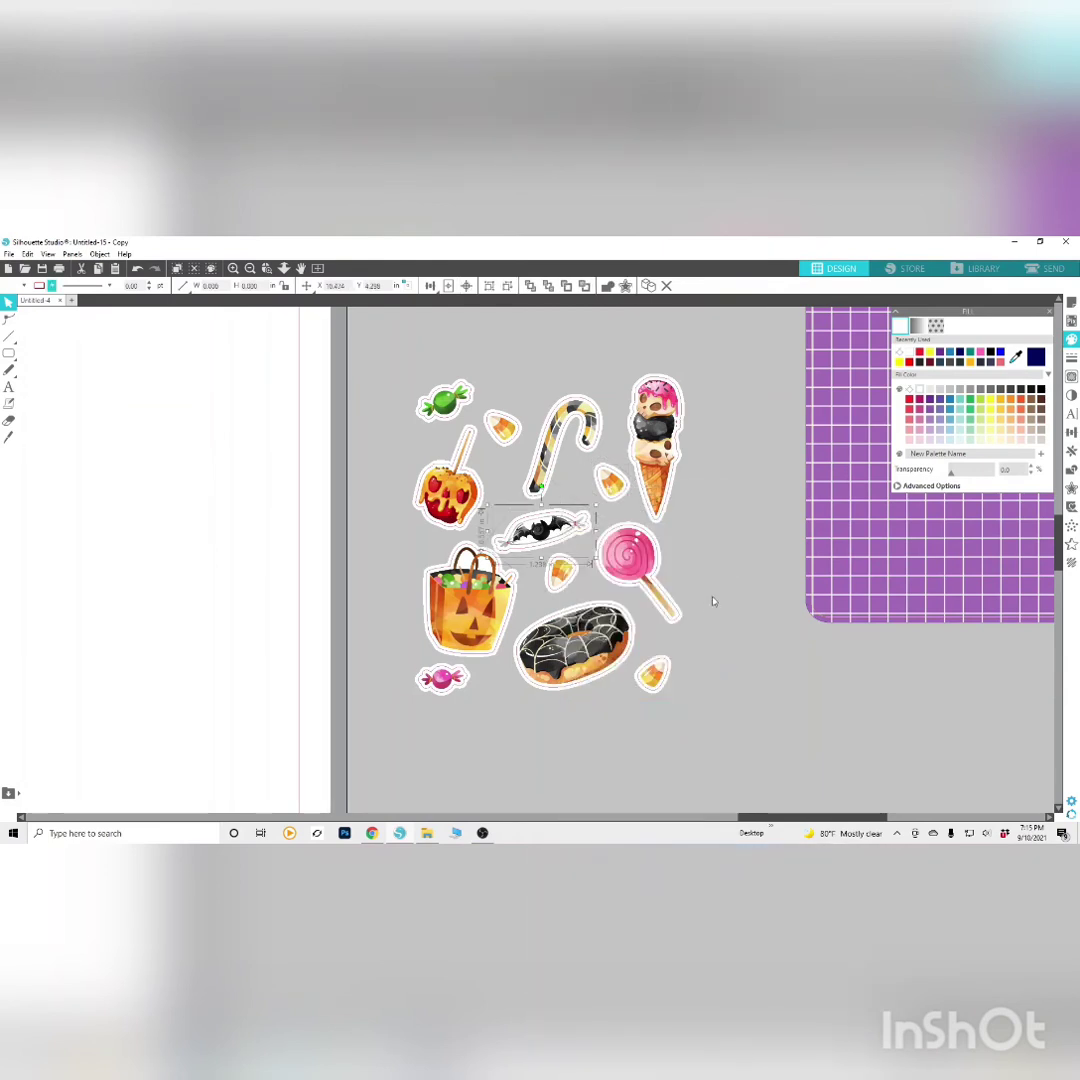
Group the lower-right candy corn, the middle candy corn and the spiderweb donut each with its white outer offset
{"action": "right_click", "coordinate": [651, 668]}
{"action": "left_click", "coordinate": [682, 550]}
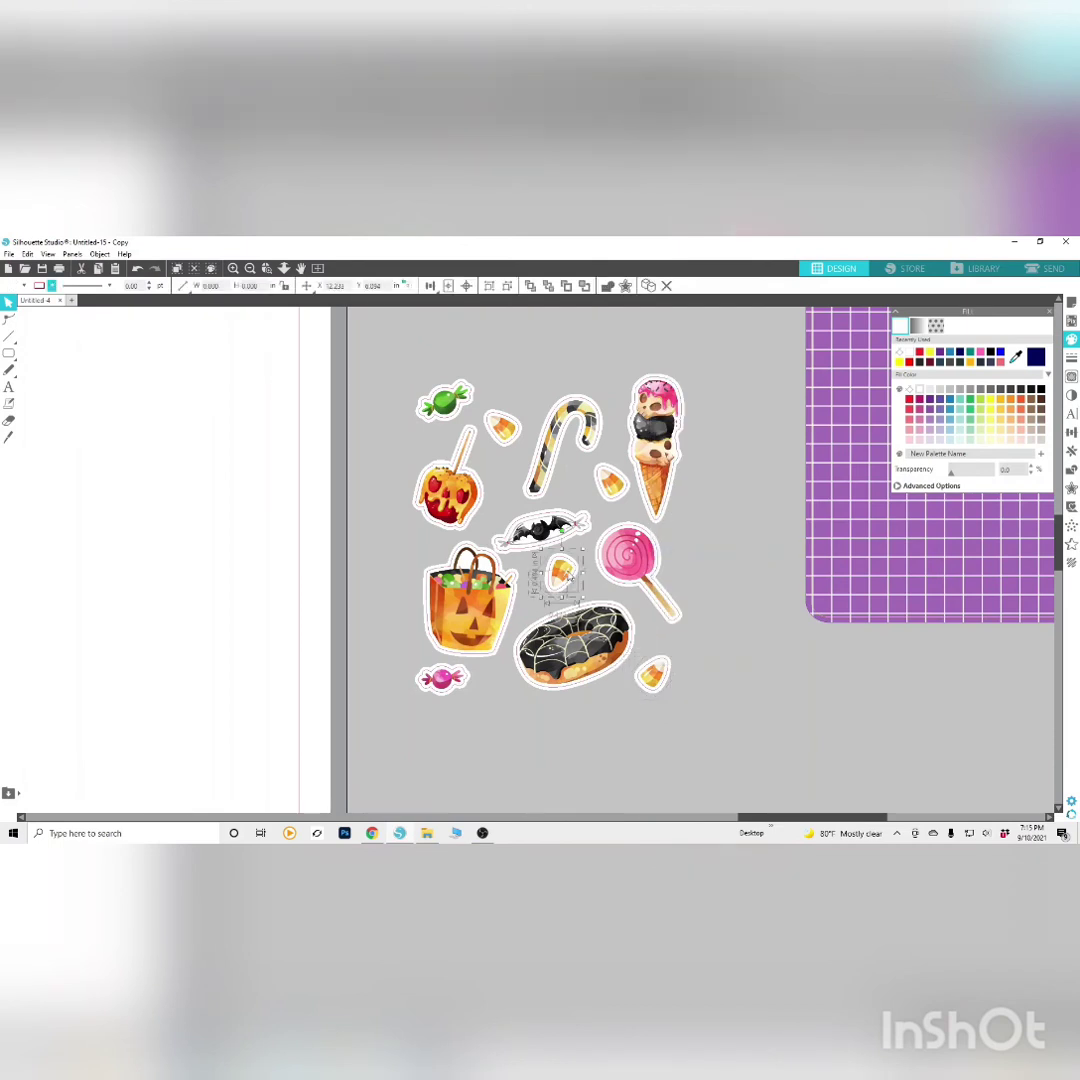
{"action": "right_click", "coordinate": [570, 570]}
{"action": "left_click", "coordinate": [596, 456]}
{"action": "right_click", "coordinate": [597, 648]}
{"action": "left_click", "coordinate": [640, 531]}
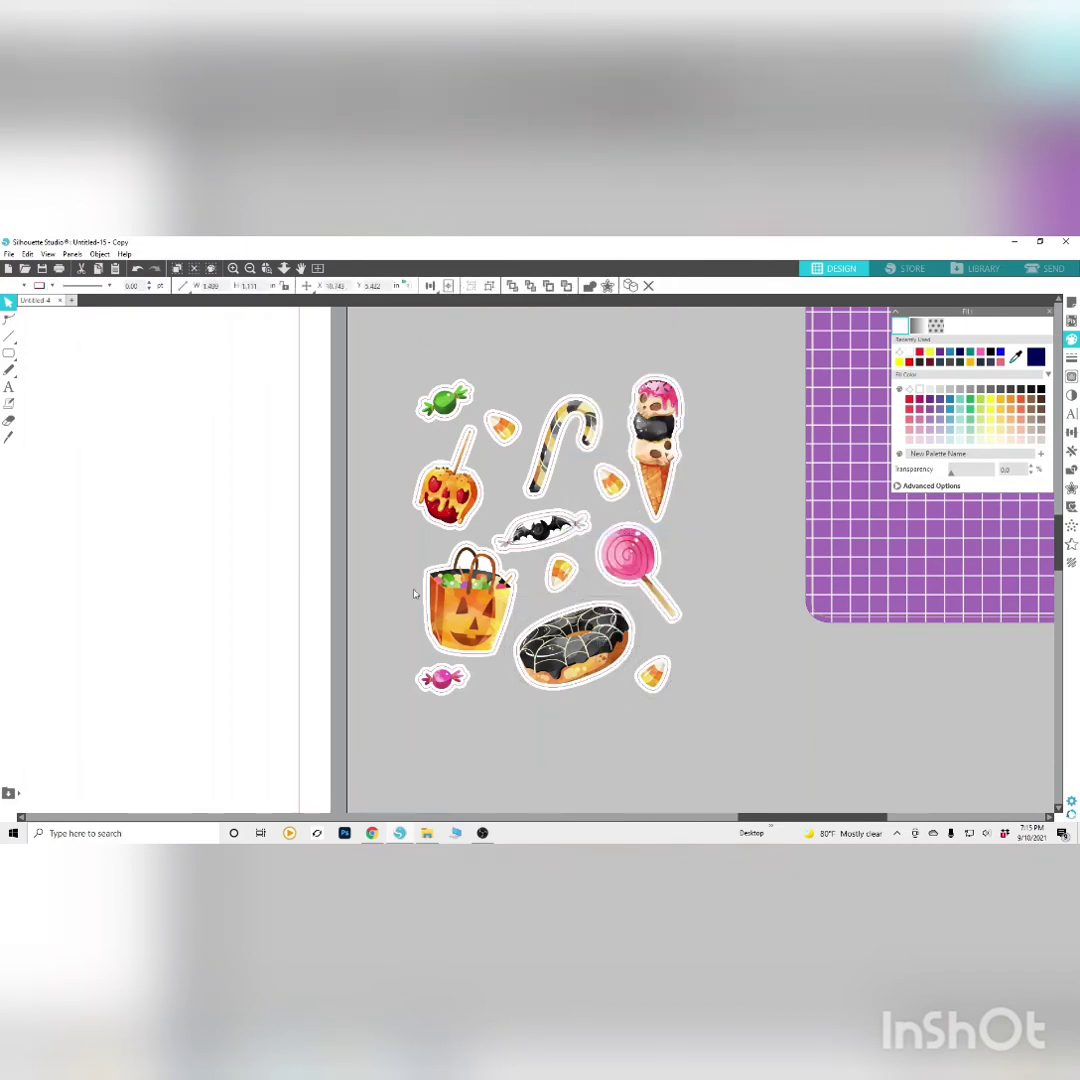
Group the pumpkin bag, the pink candy and the caramel apple each with its white outer offset
{"action": "right_click", "coordinate": [484, 601]}
{"action": "left_click", "coordinate": [511, 481]}
{"action": "right_click", "coordinate": [440, 680]}
{"action": "left_click", "coordinate": [475, 557]}
{"action": "right_click", "coordinate": [455, 505]}
{"action": "left_click", "coordinate": [480, 684]}
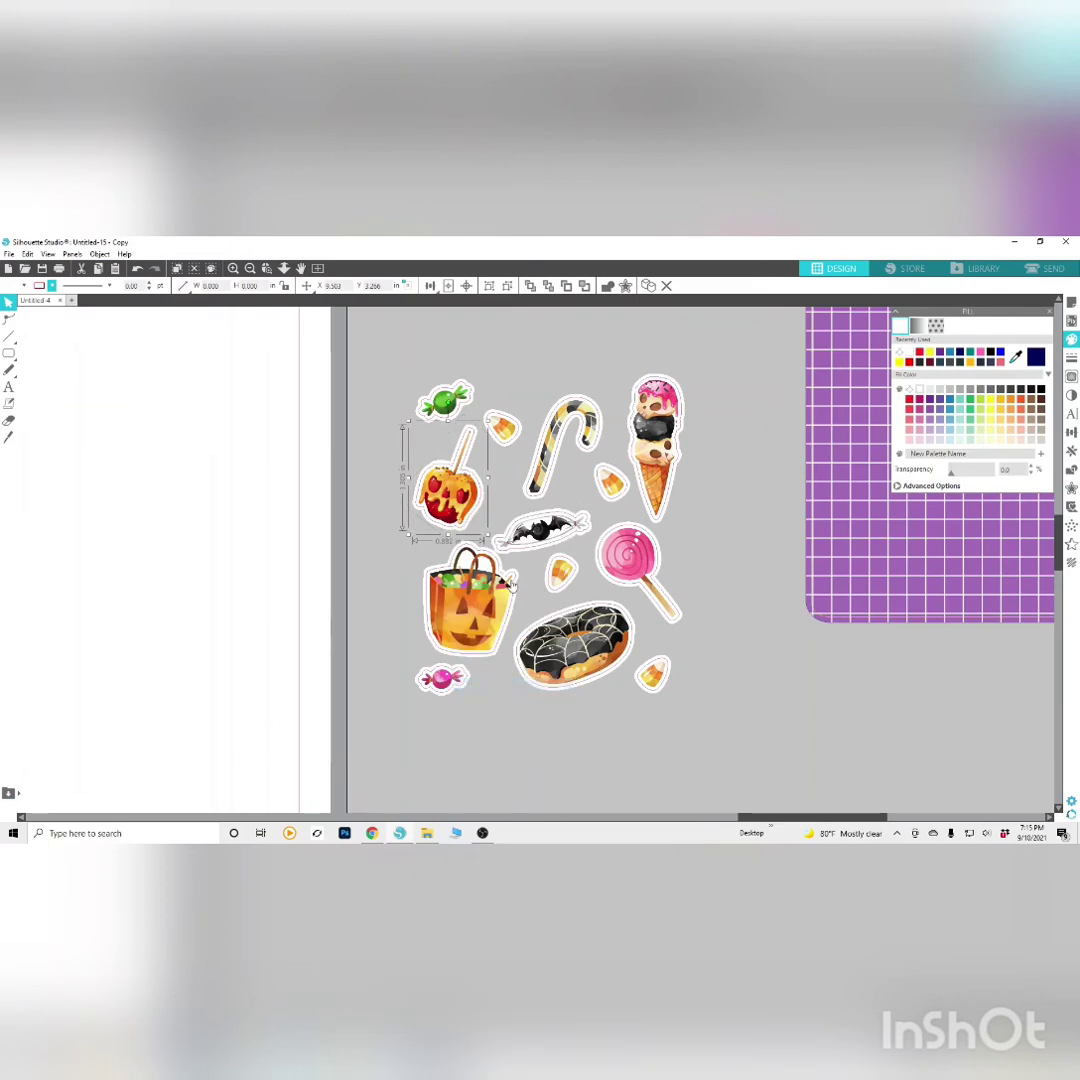
Select all the candies and group them into one object
{"action": "left_click_drag", "start_coordinate": [385, 365], "coordinate": [706, 763]}
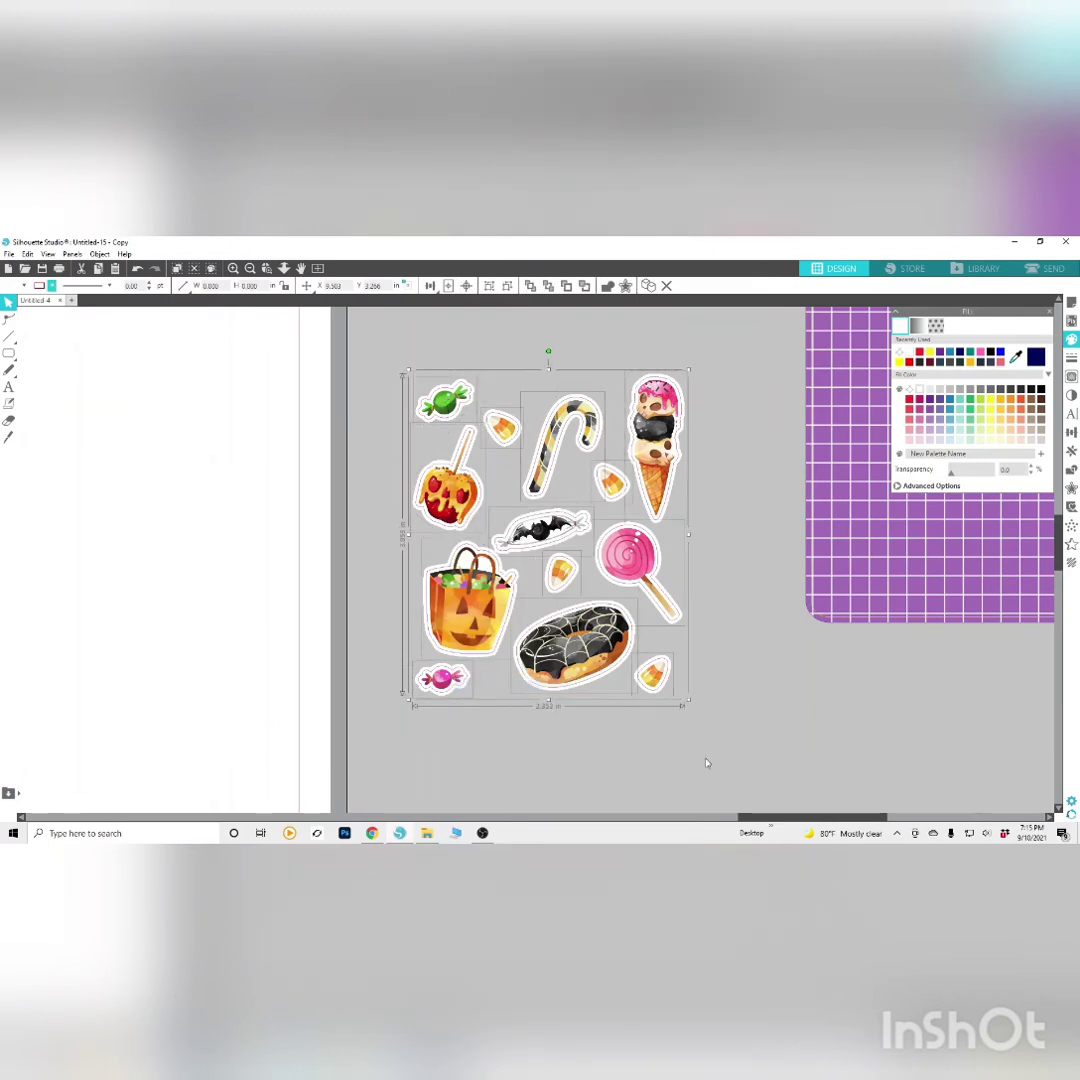
{"action": "right_click", "coordinate": [632, 547]}
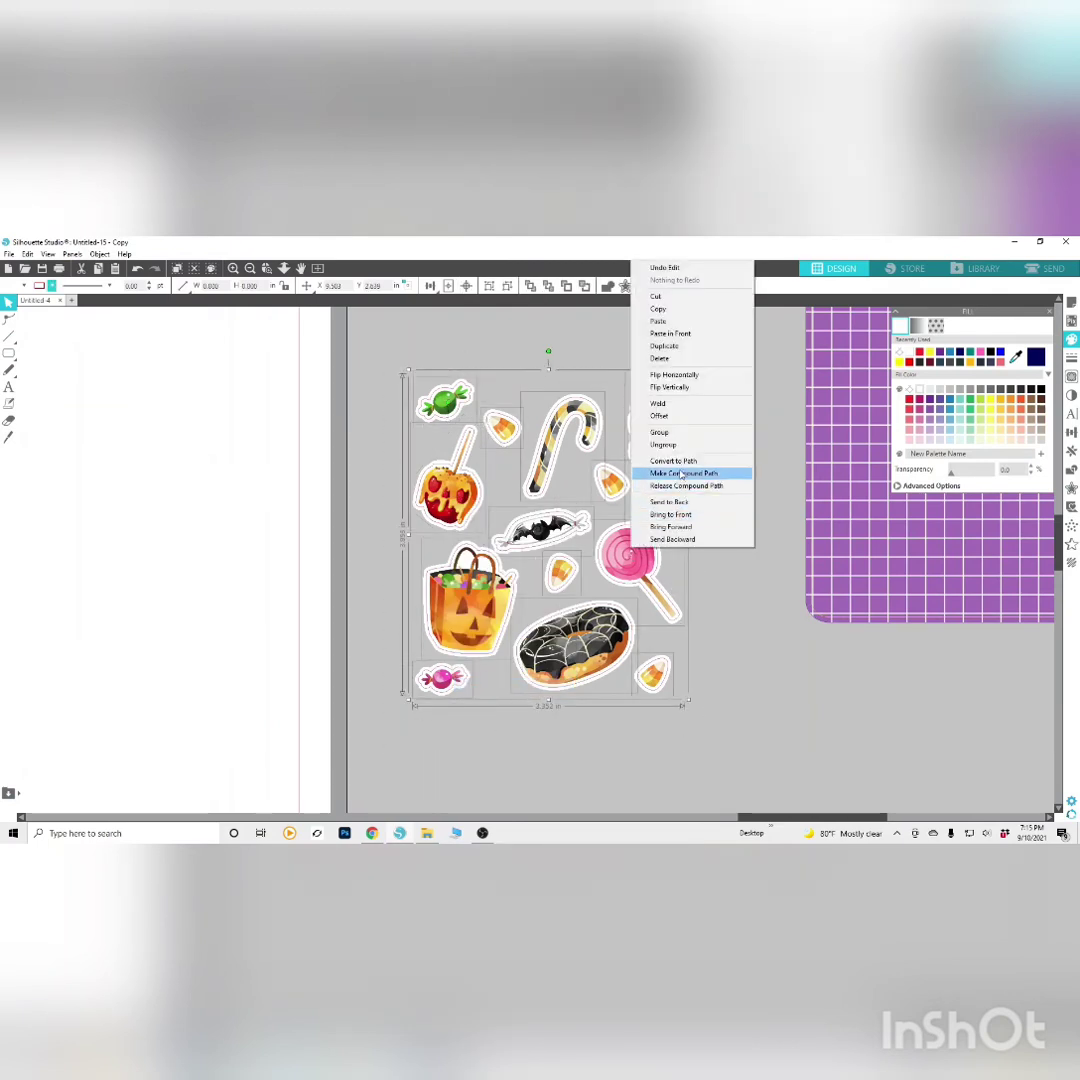
{"action": "left_click", "coordinate": [667, 434]}
Move the purple grid background with the HONEYTULIP logo over the candies and send it to the back
{"action": "left_click", "coordinate": [883, 630]}
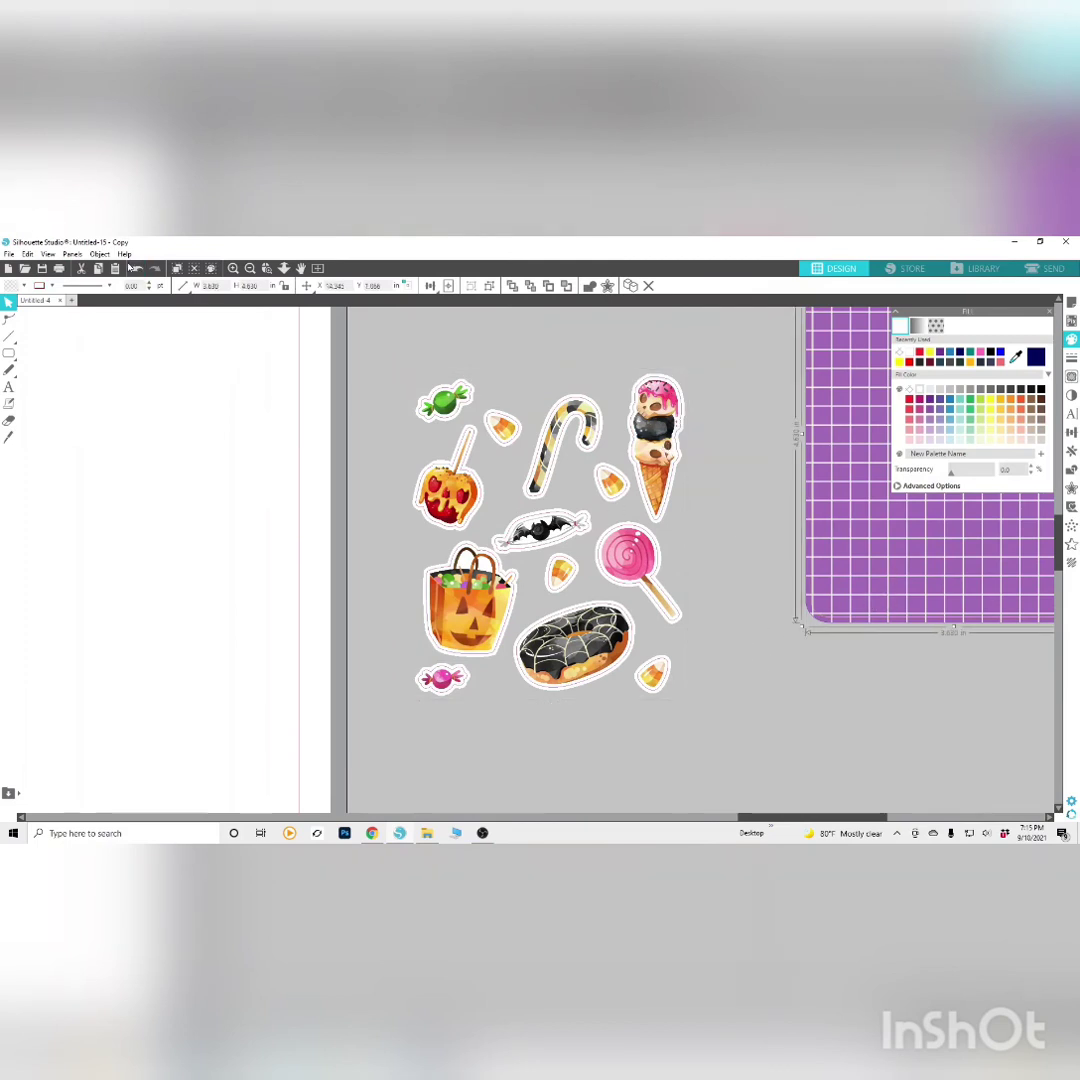
{"action": "left_click", "coordinate": [99, 254]}
{"action": "mouse_move", "coordinate": [180, 279]}
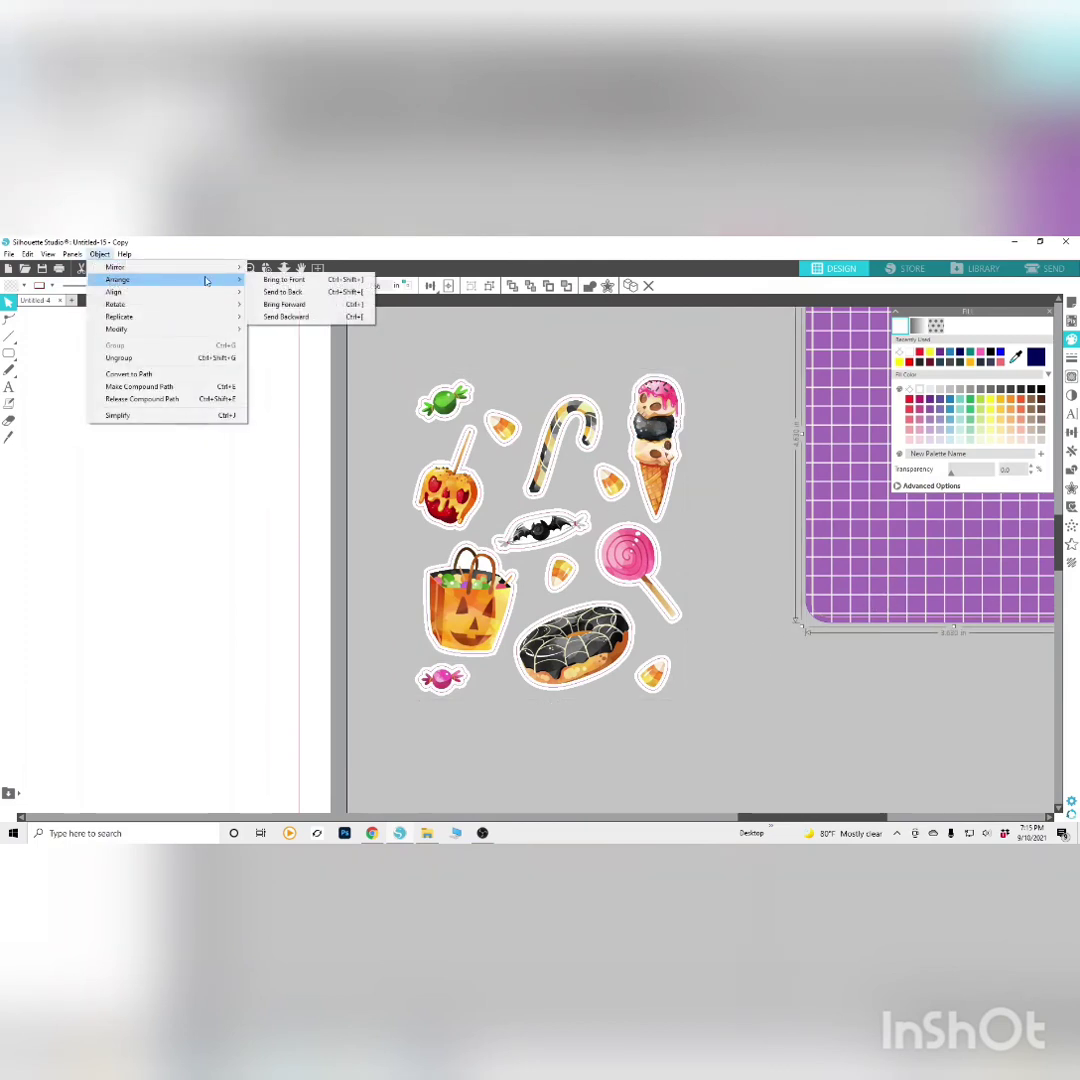
{"action": "left_click", "coordinate": [268, 281]}
{"action": "left_click_drag", "start_coordinate": [880, 603], "coordinate": [476, 681]}
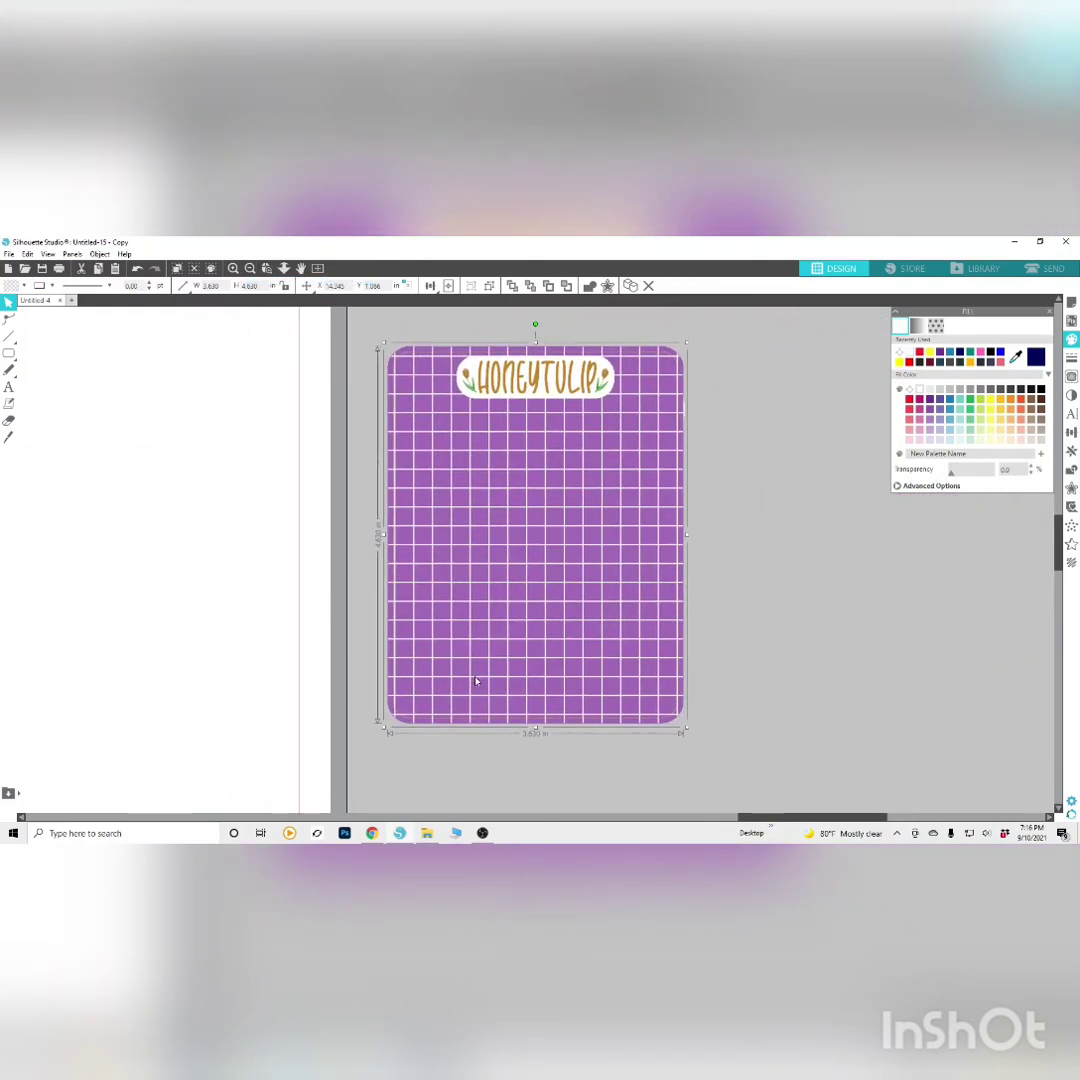
{"action": "left_click", "coordinate": [98, 255]}
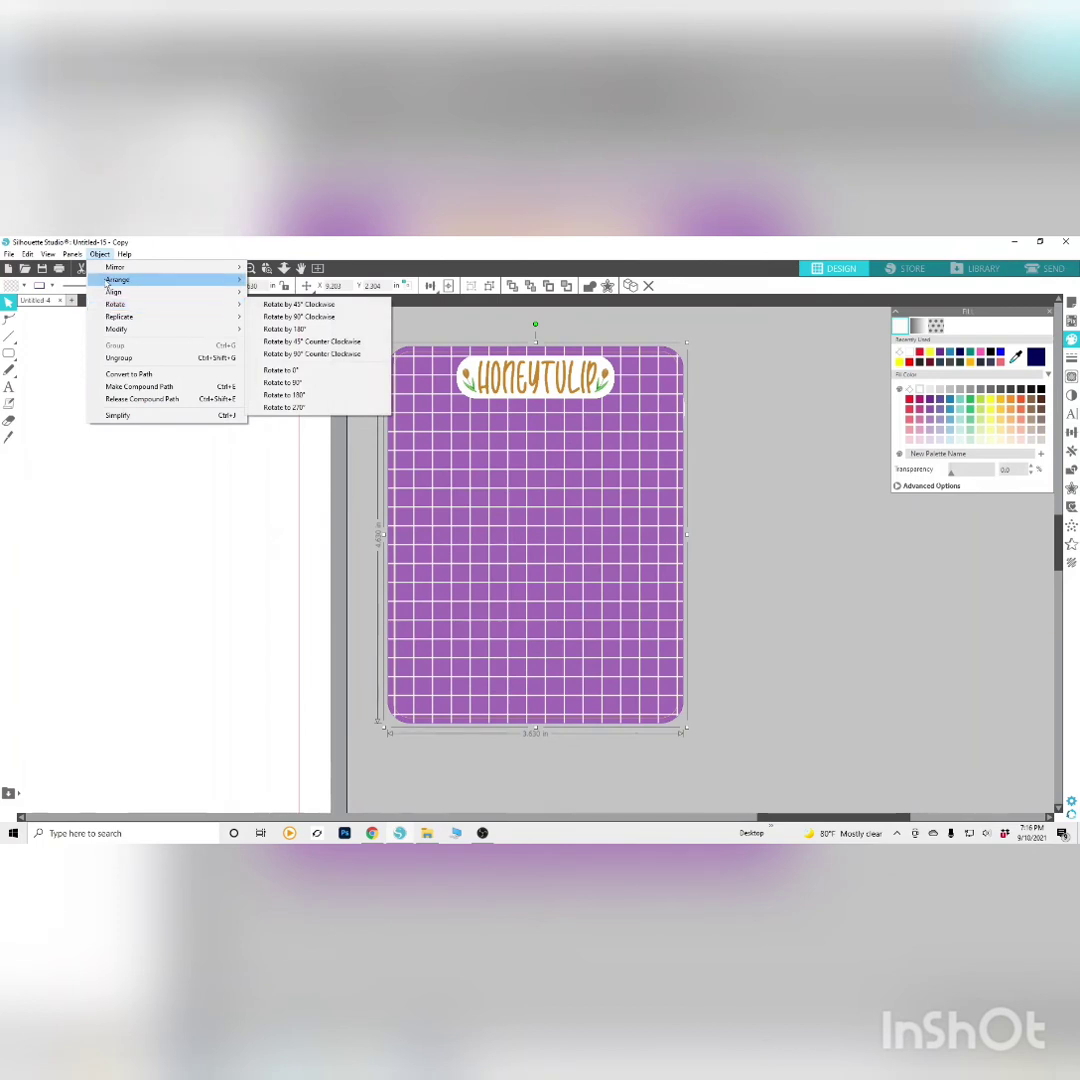
{"action": "left_click", "coordinate": [285, 292]}
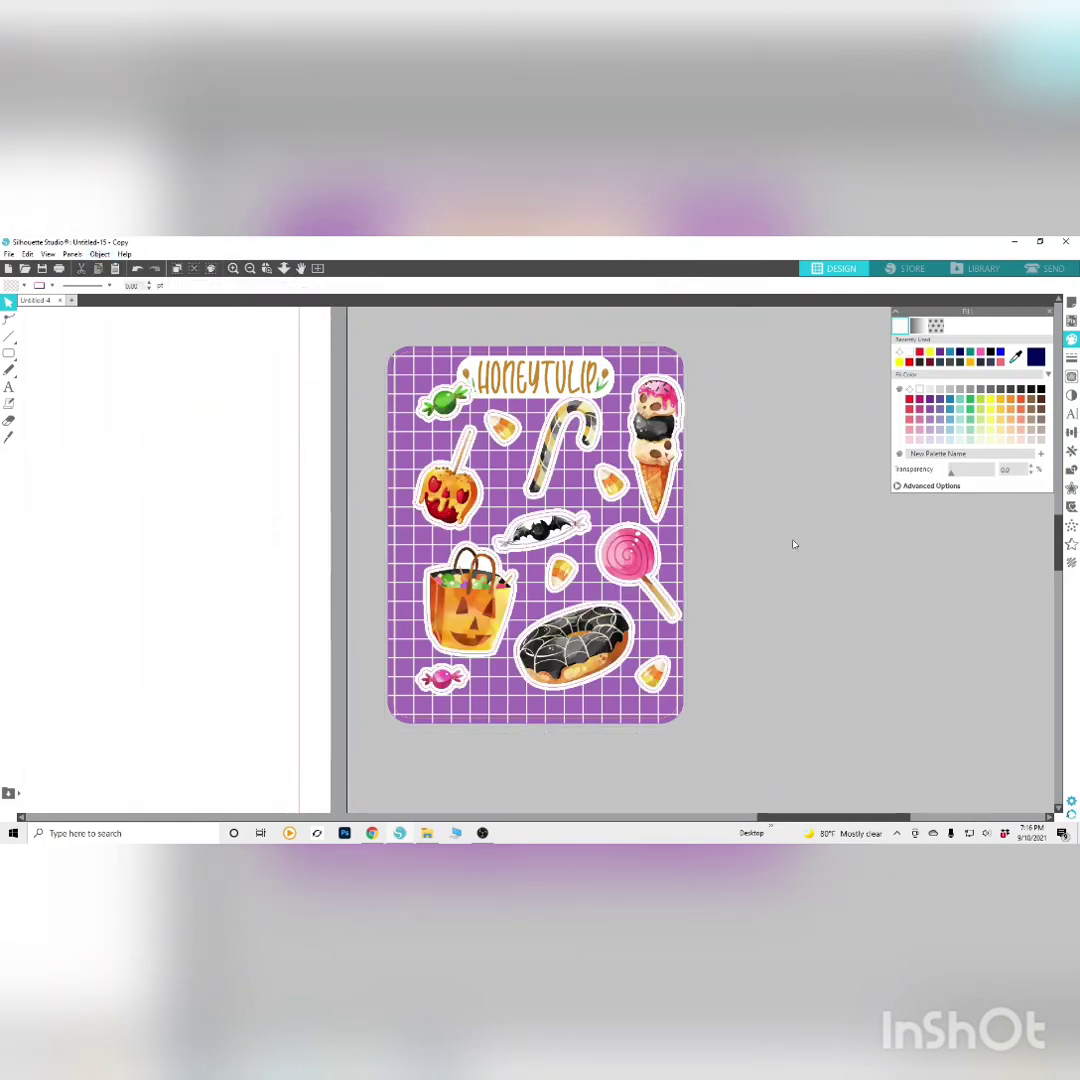
Reposition the purple background so the candies sit centered below the HONEYTULIP logo
{"action": "left_click_drag", "start_coordinate": [674, 720], "coordinate": [690, 707]}
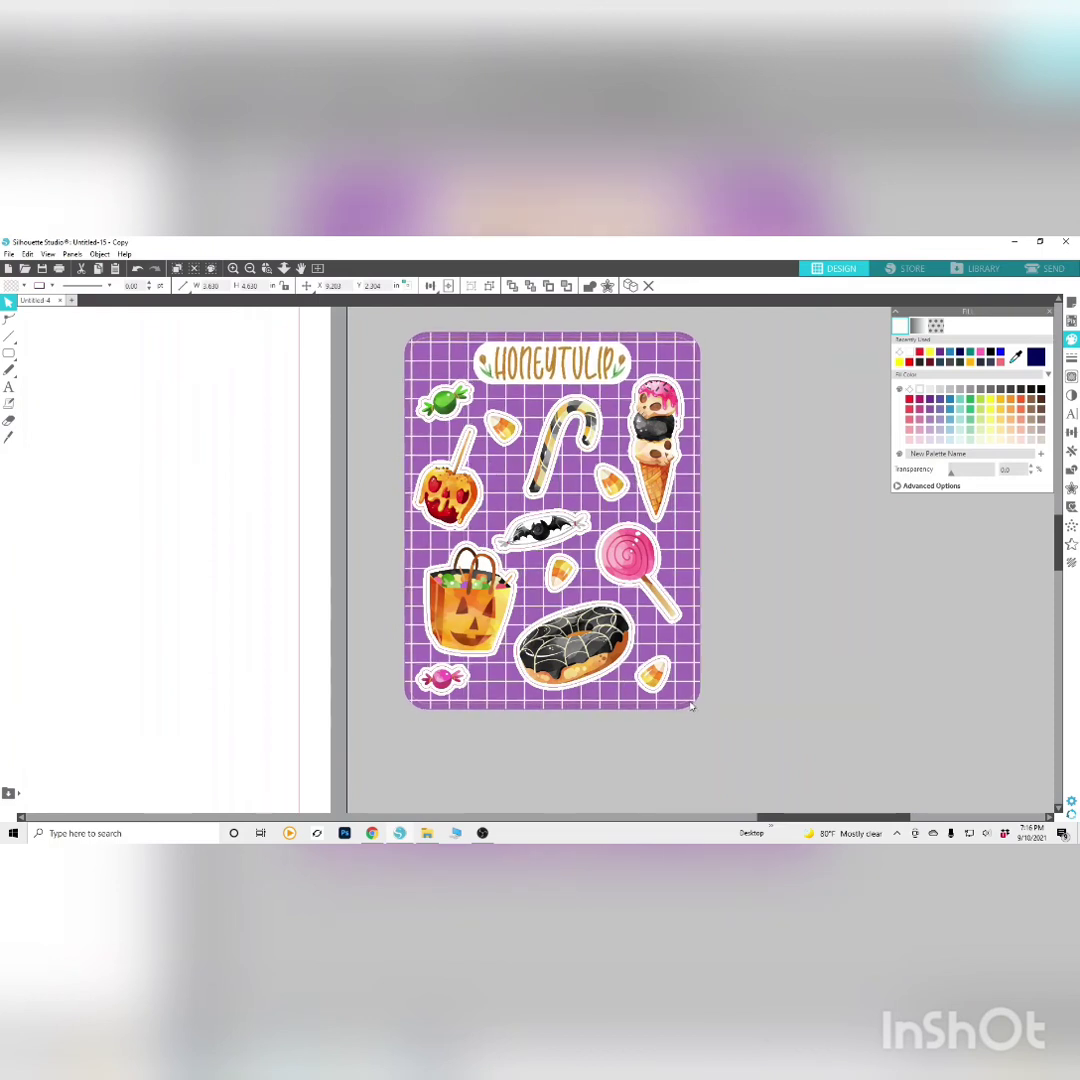
{"action": "left_click_drag", "start_coordinate": [690, 707], "coordinate": [686, 703]}
{"action": "left_click", "coordinate": [807, 547]}
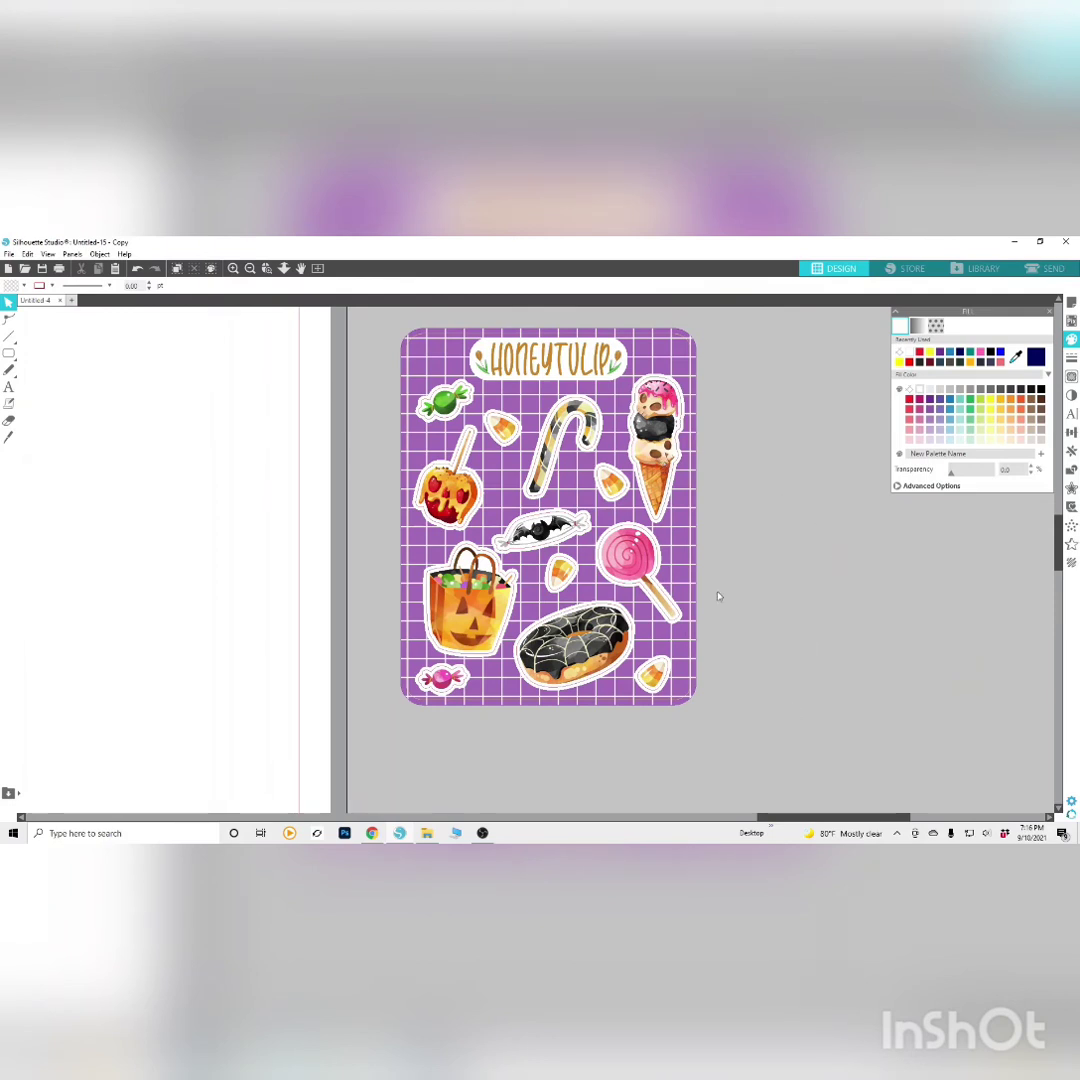
Ungroup the combined candies into individual stickers
{"action": "left_click", "coordinate": [660, 480]}
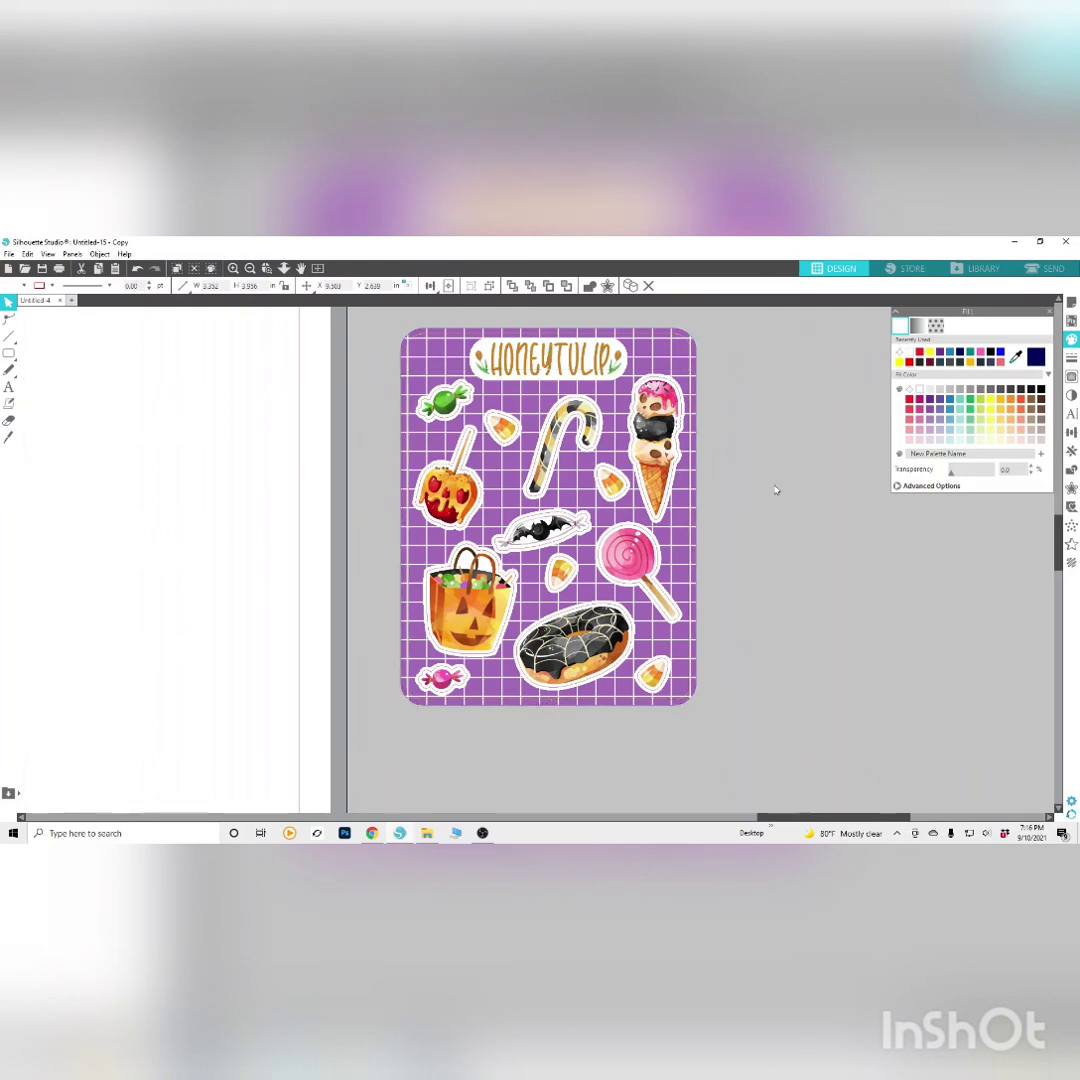
{"action": "right_click", "coordinate": [673, 449]}
{"action": "left_click", "coordinate": [705, 632]}
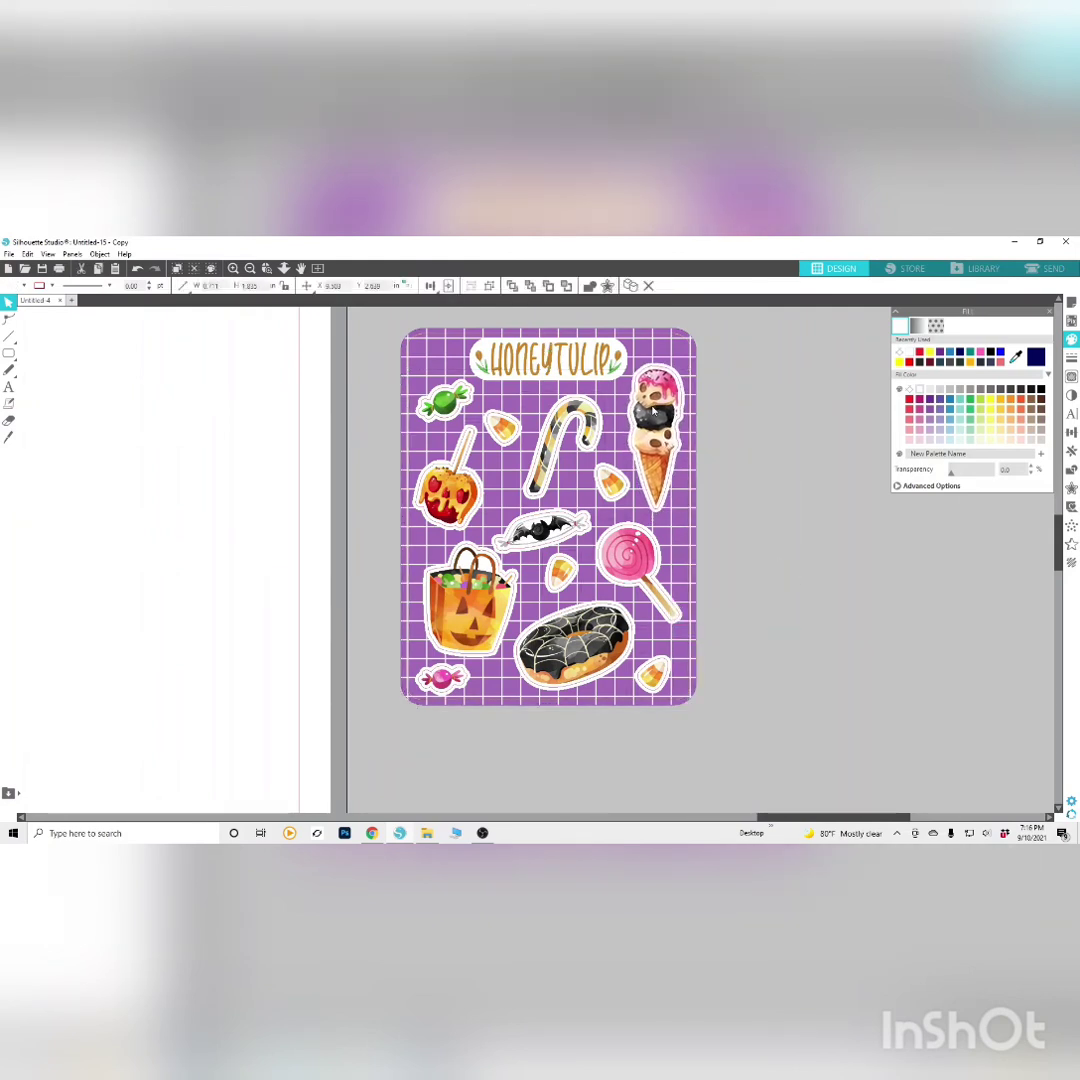
Nudge the green candy and the pumpkin bag slightly left on the purple grid
{"action": "left_click_drag", "start_coordinate": [452, 398], "coordinate": [458, 408]}
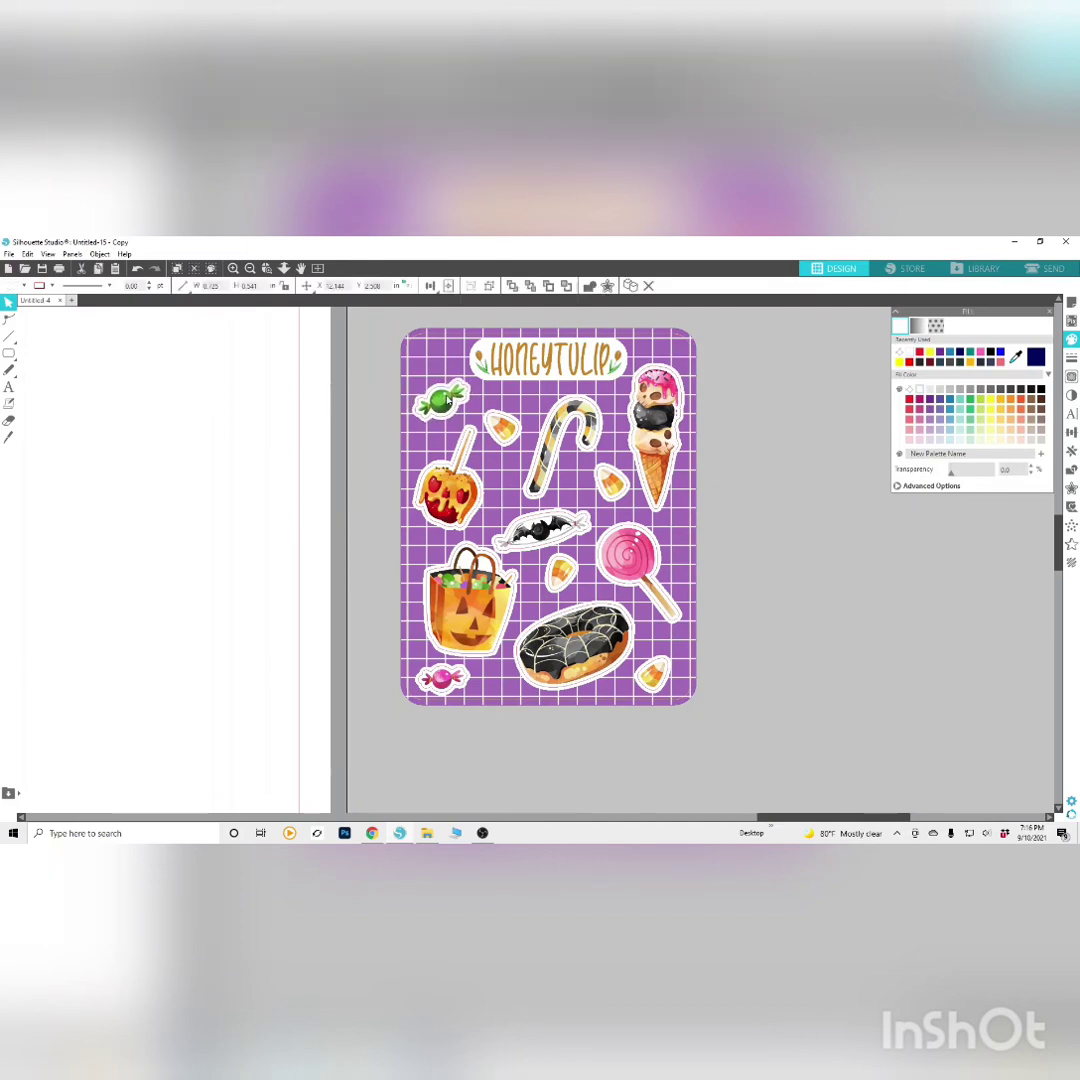
{"action": "key", "text": "ctrl+z"}
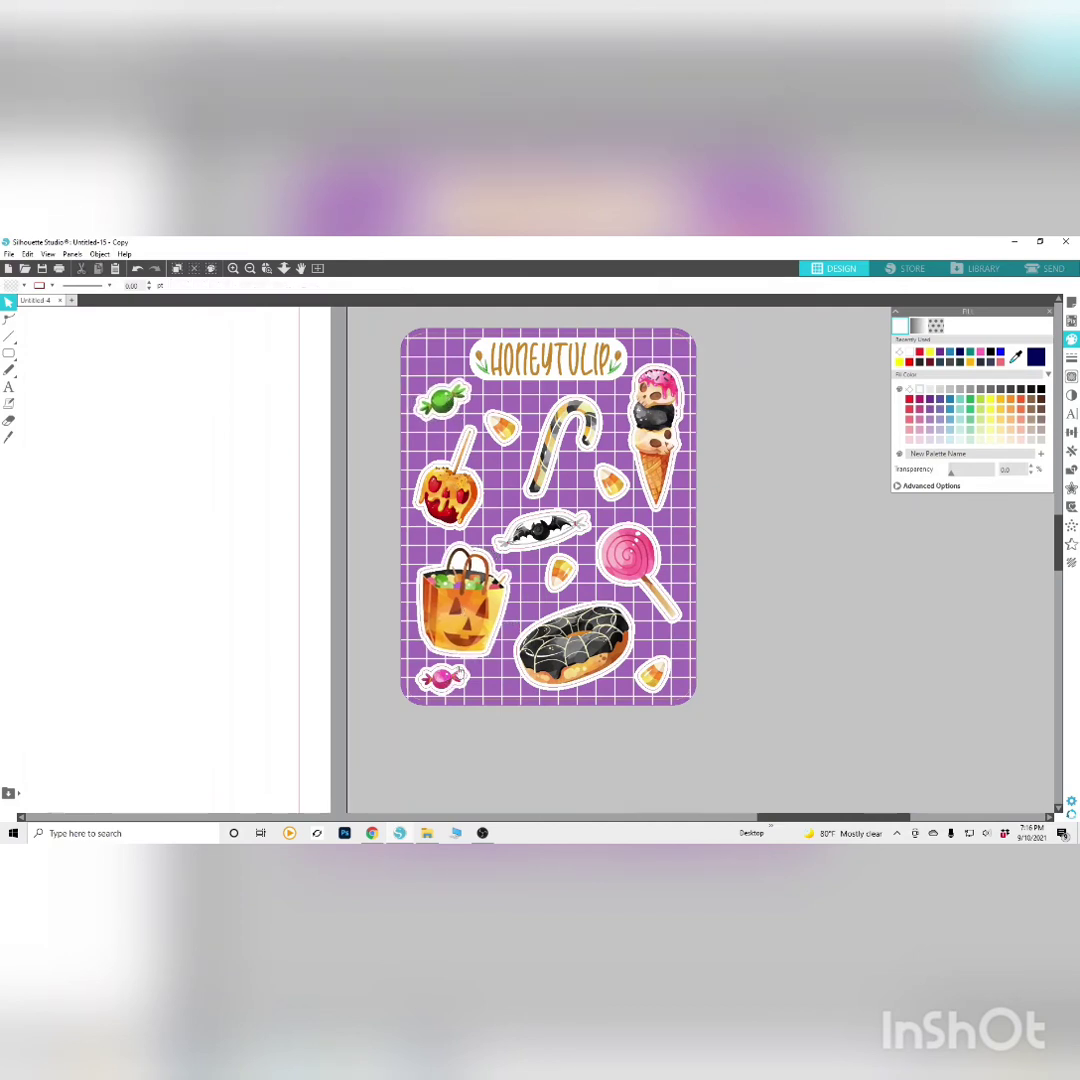
{"action": "left_click", "coordinate": [458, 679]}
{"action": "left_click", "coordinate": [478, 664]}
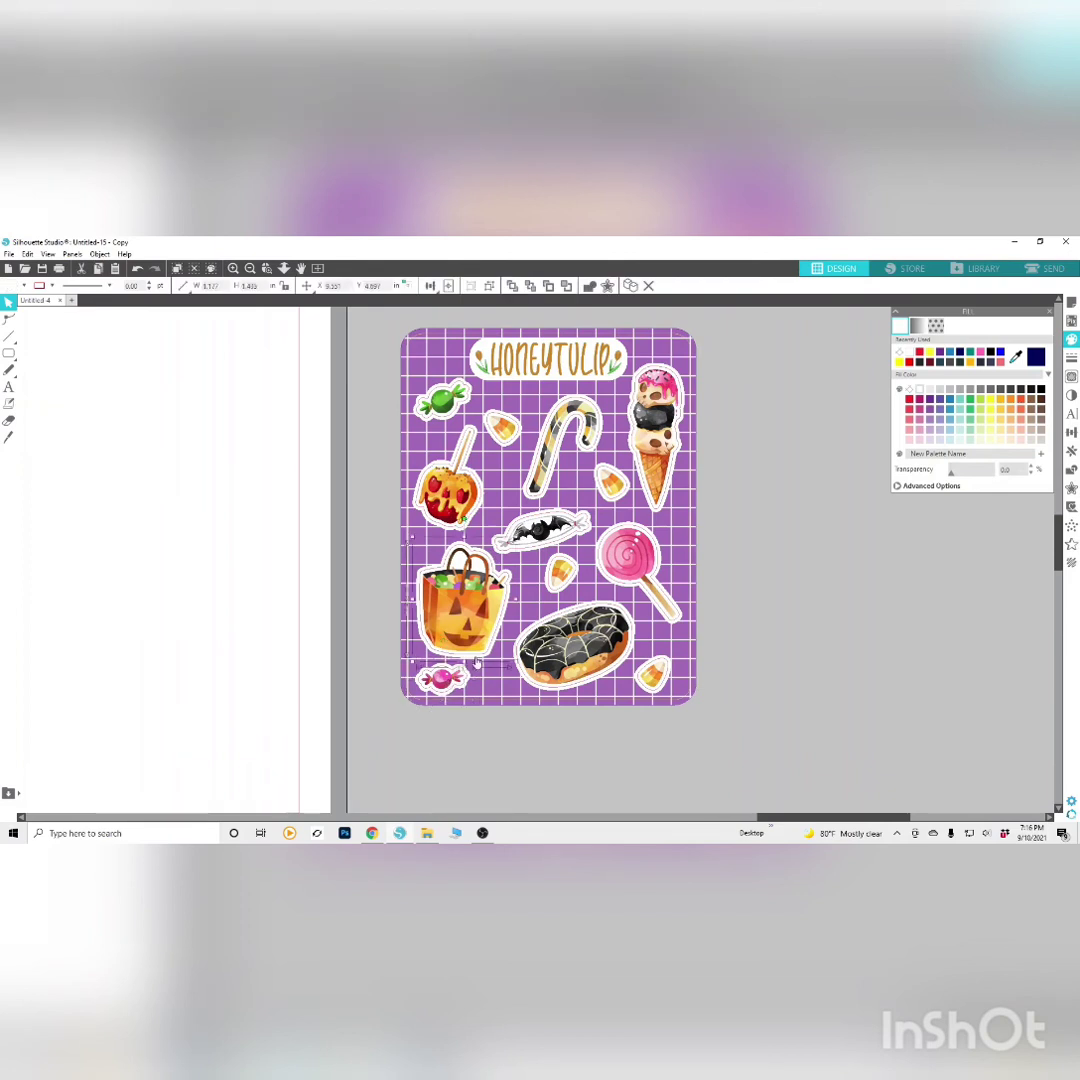
Scale down the pink candy and the pumpkin bag slightly, making the bag about 1.11 in wide
{"action": "left_click", "coordinate": [441, 679]}
{"action": "left_click_drag", "start_coordinate": [475, 660], "coordinate": [467, 666]}
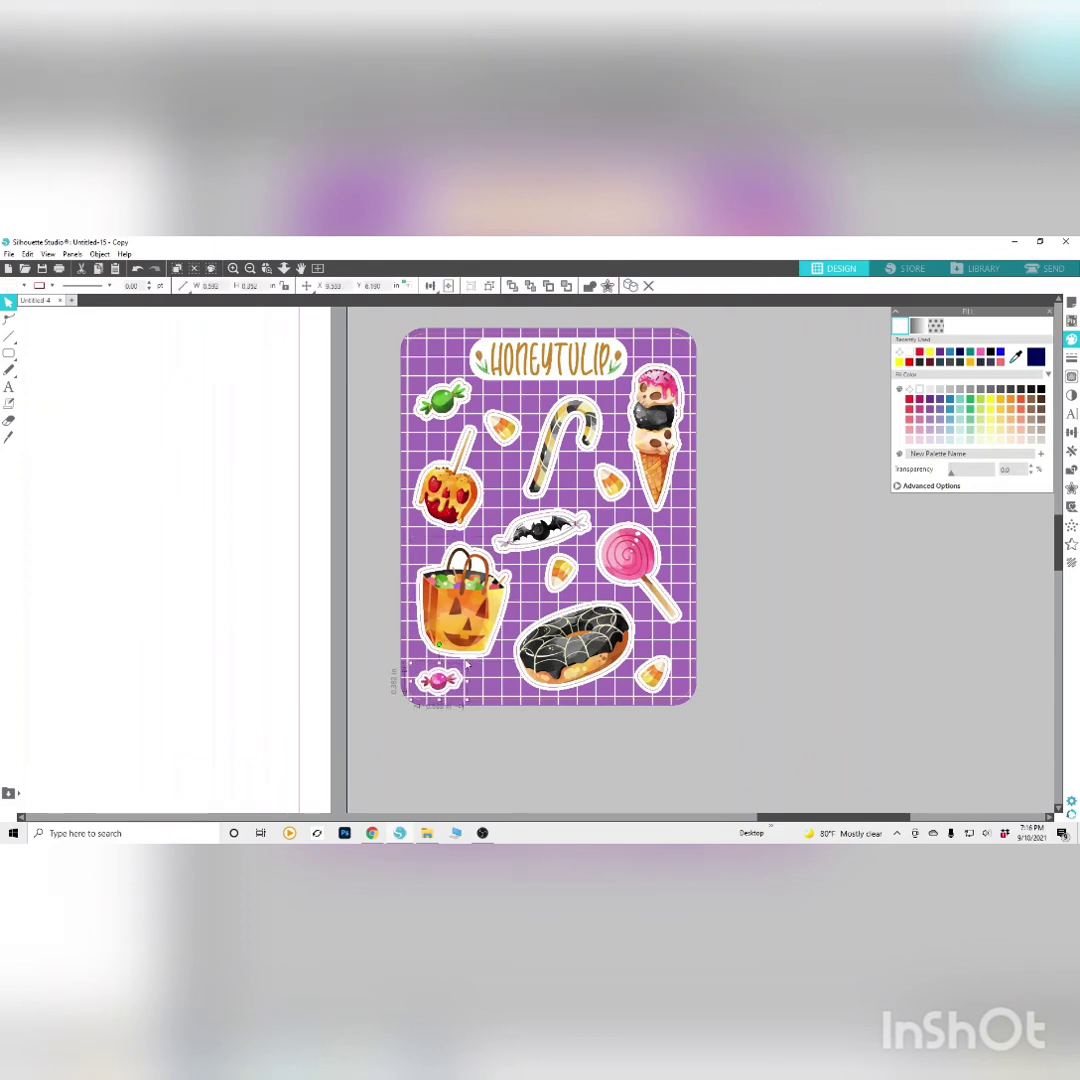
{"action": "left_click", "coordinate": [465, 764]}
{"action": "left_click", "coordinate": [458, 625]}
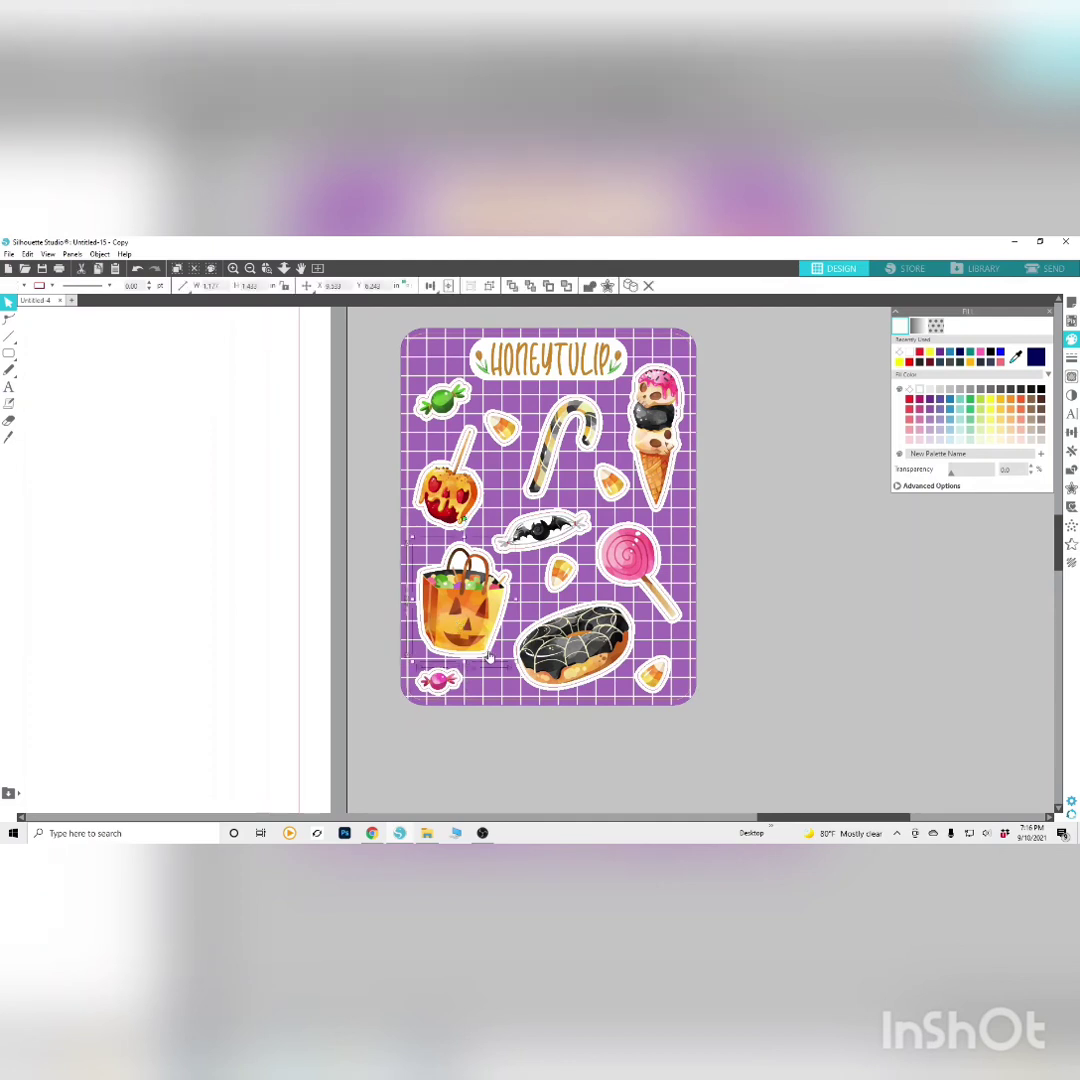
{"action": "left_click_drag", "start_coordinate": [514, 664], "coordinate": [508, 660]}
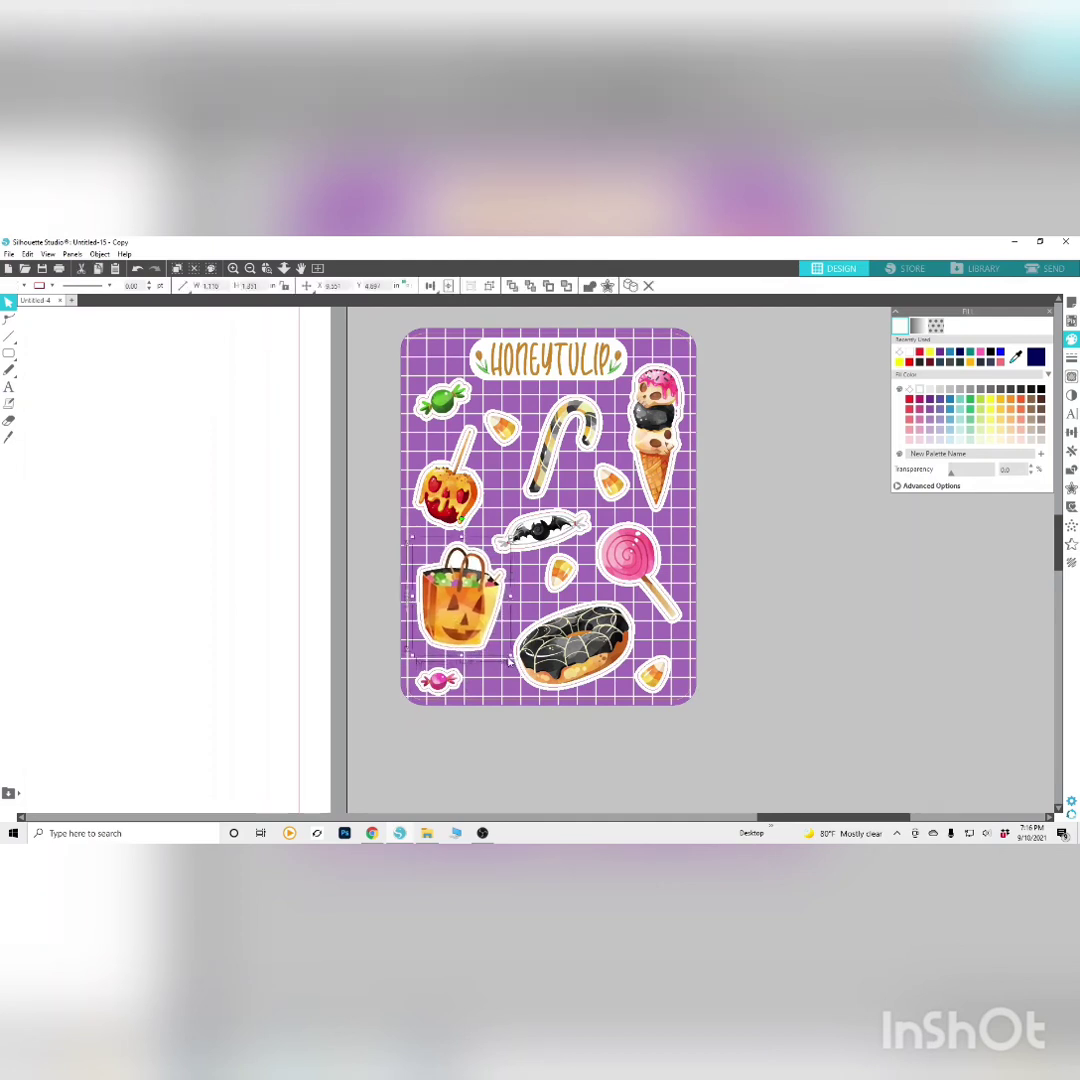
Scale the bat candy down slightly and shift the spiderweb donut a little to the left
{"action": "left_click", "coordinate": [482, 519]}
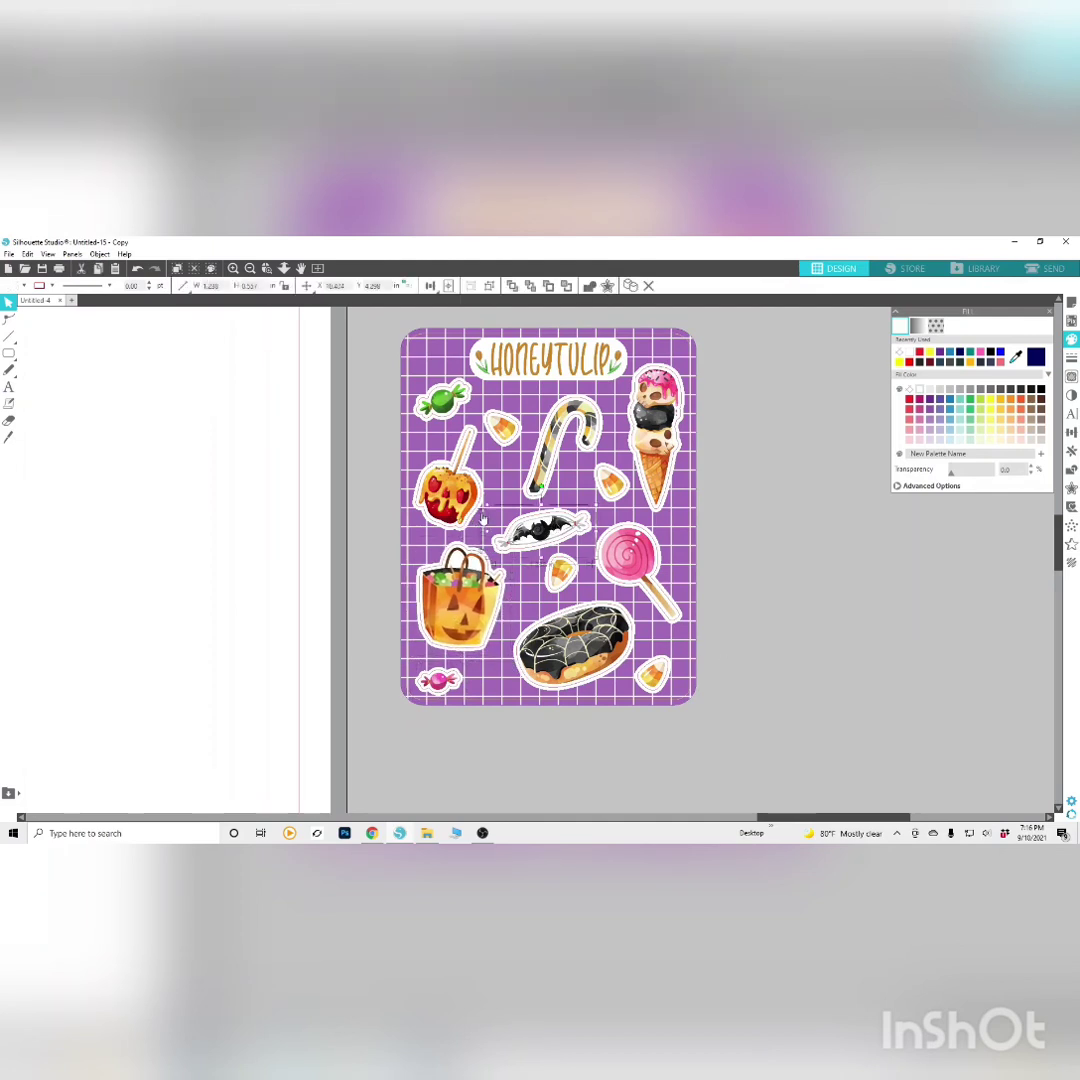
{"action": "left_click_drag", "start_coordinate": [486, 507], "coordinate": [502, 514]}
{"action": "left_click", "coordinate": [781, 548]}
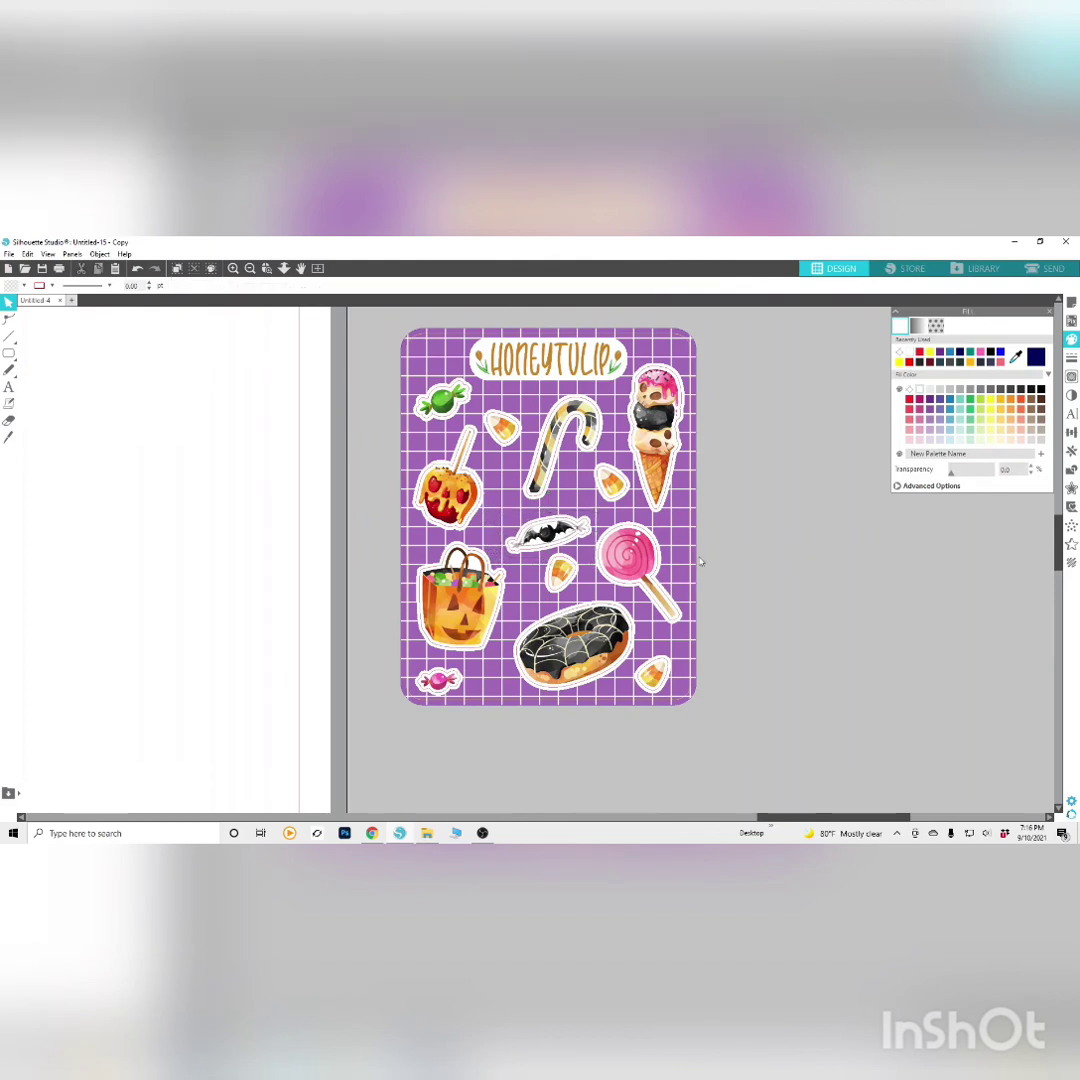
{"action": "left_click_drag", "start_coordinate": [598, 662], "coordinate": [590, 660]}
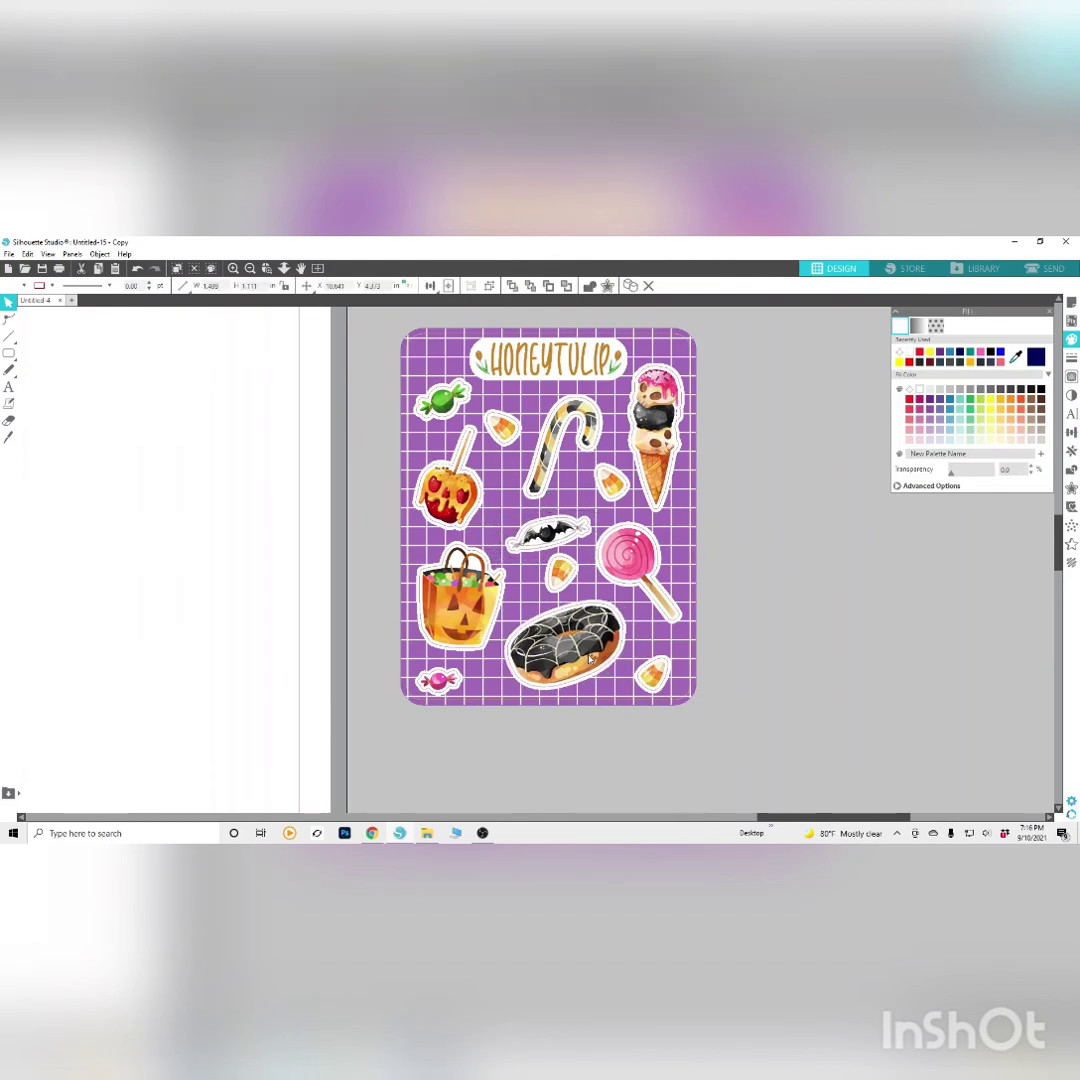
{"action": "left_click", "coordinate": [619, 601]}
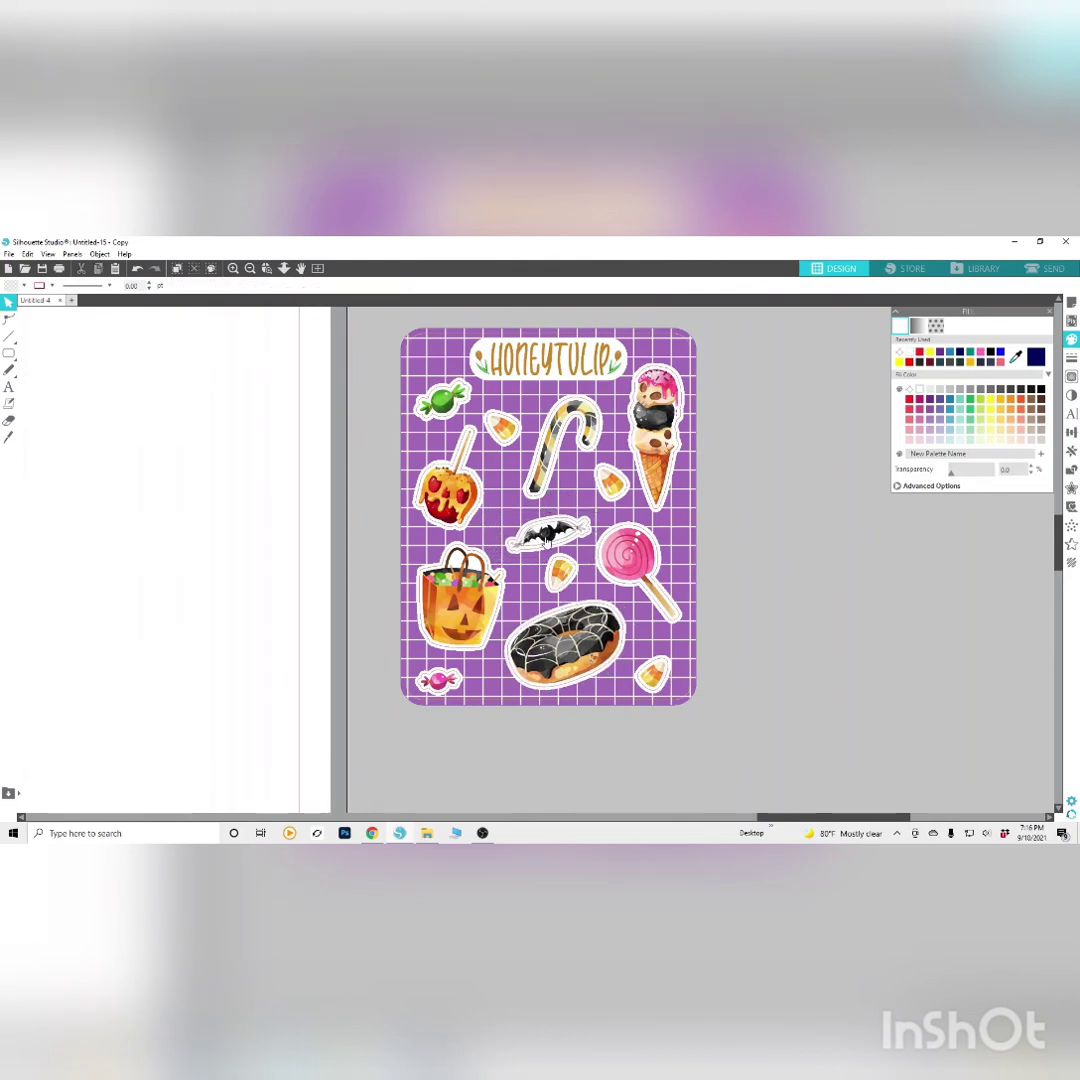
Select all four candy corns and scale them down slightly together from two opposite corners
{"action": "left_click", "coordinate": [570, 574]}
{"action": "left_click", "coordinate": [604, 484], "text": "shift"}
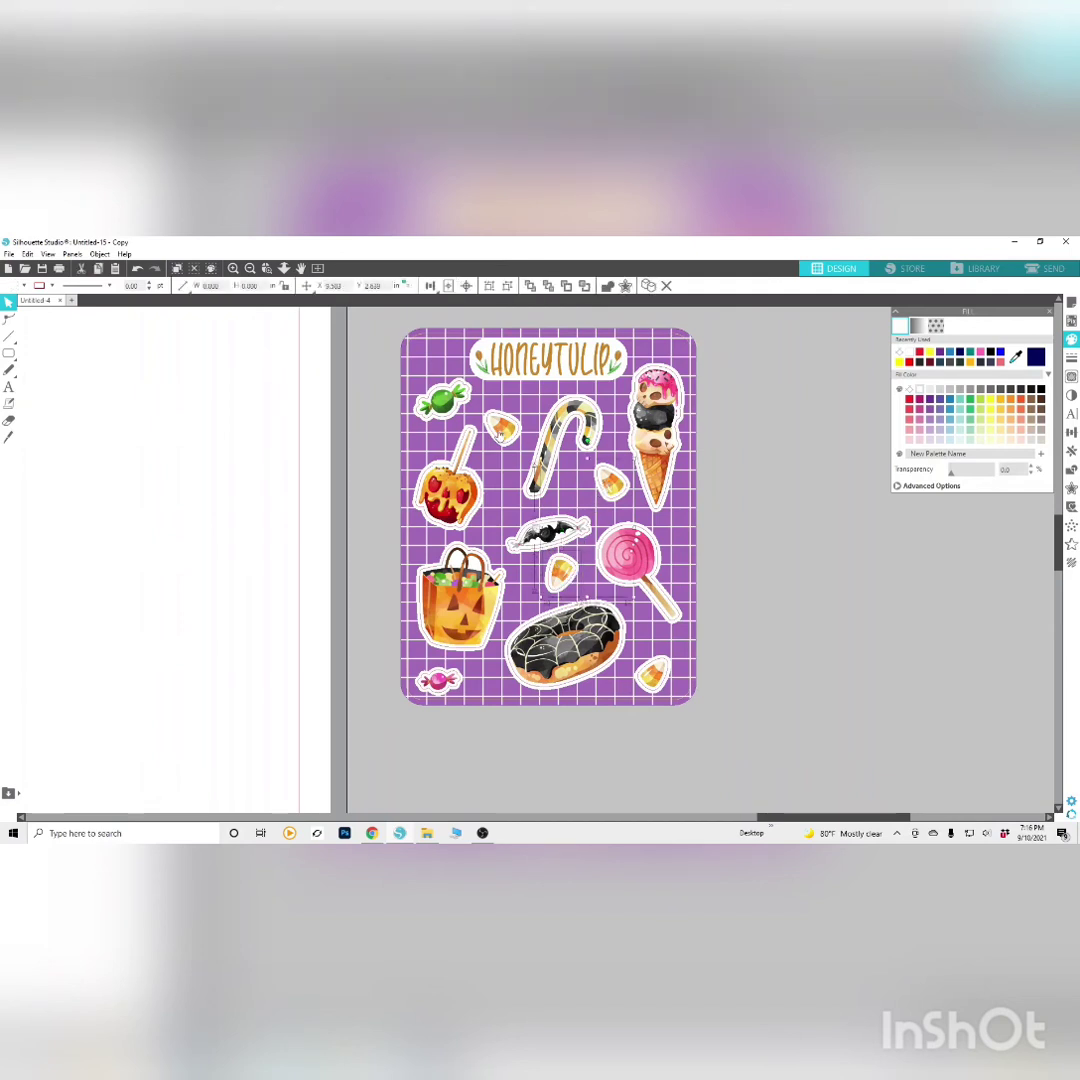
{"action": "left_click", "coordinate": [498, 432], "text": "shift"}
{"action": "left_click", "coordinate": [664, 683], "text": "shift"}
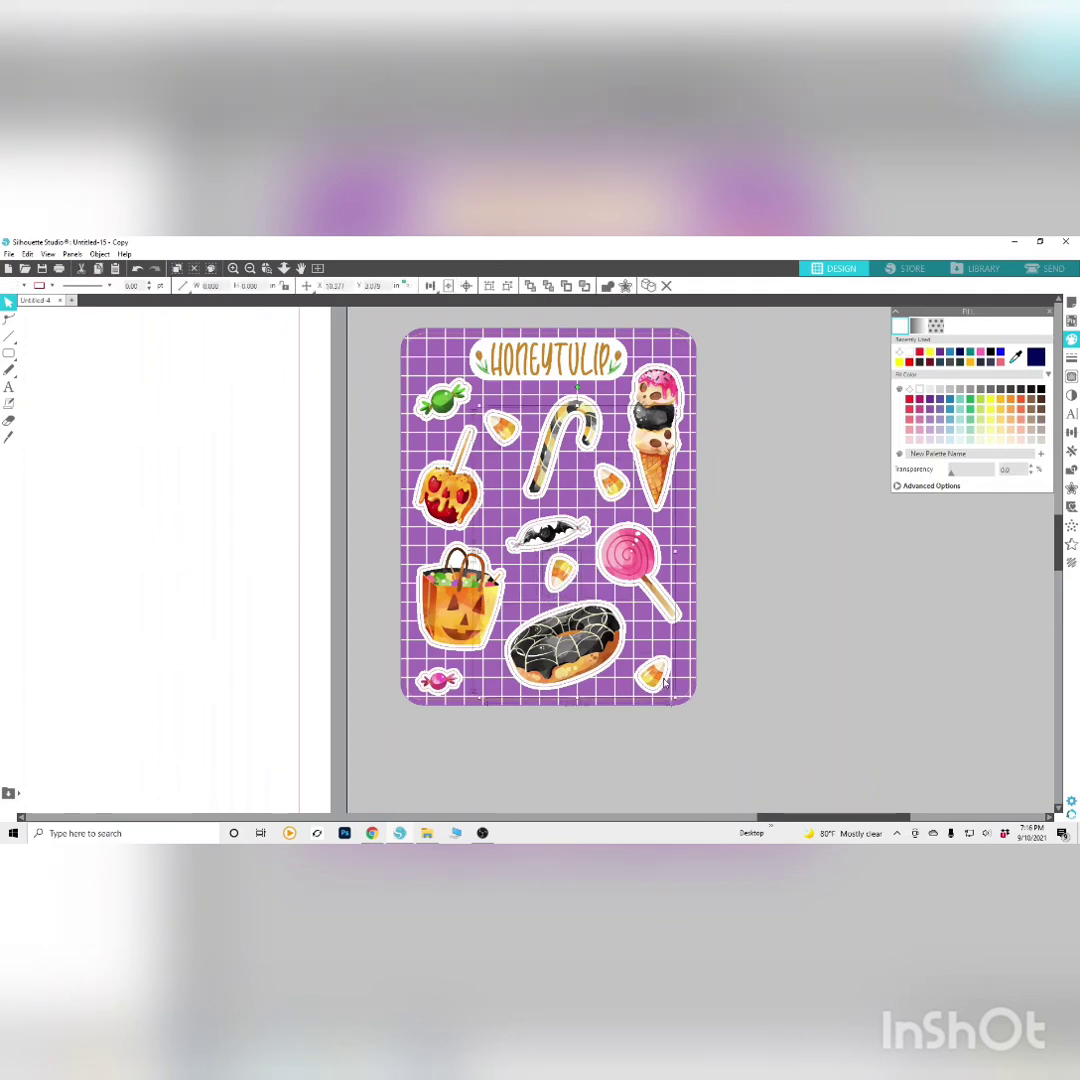
{"action": "left_click_drag", "start_coordinate": [676, 702], "coordinate": [671, 695]}
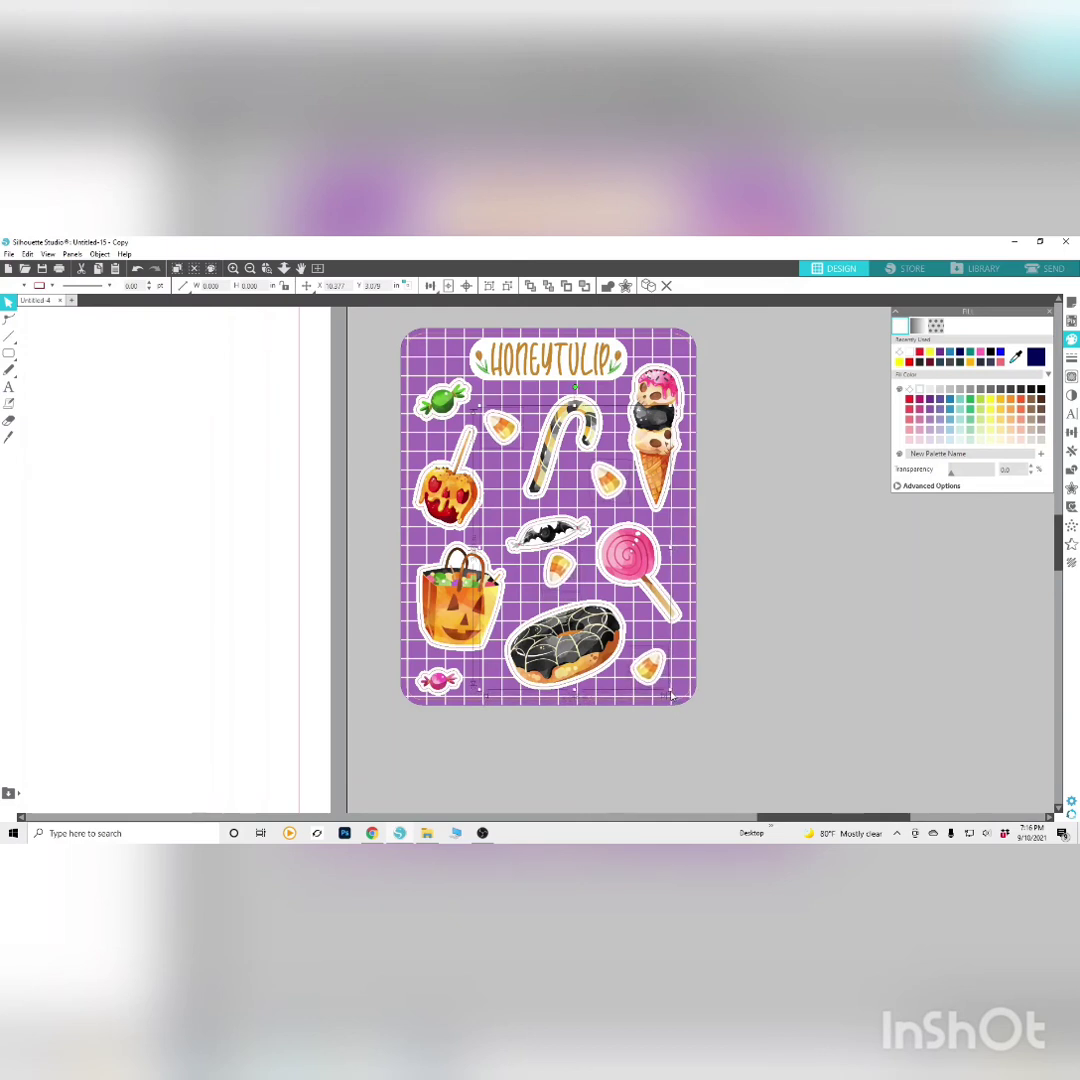
{"action": "mouse_move", "coordinate": [480, 405]}
{"action": "left_mouse_down"}
{"action": "mouse_move", "coordinate": [489, 420]}
{"action": "mouse_move", "coordinate": [497, 413]}
{"action": "left_mouse_up"}
{"action": "left_click", "coordinate": [781, 520]}
Rotate the striped candy cane clockwise so that it leans further to the right
{"action": "left_click", "coordinate": [750, 450]}
{"action": "left_click", "coordinate": [595, 418]}
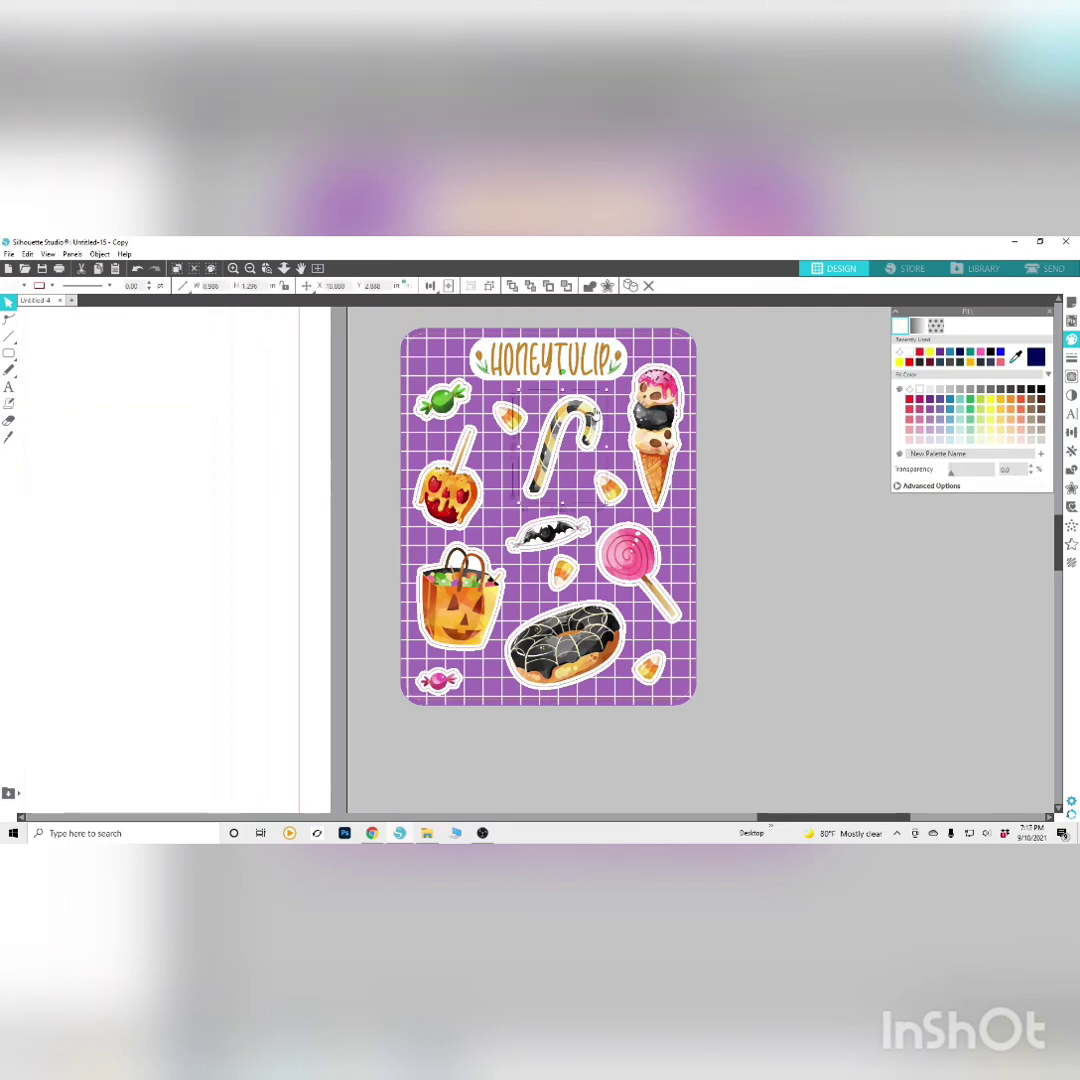
{"action": "left_click_drag", "start_coordinate": [563, 372], "coordinate": [585, 379]}
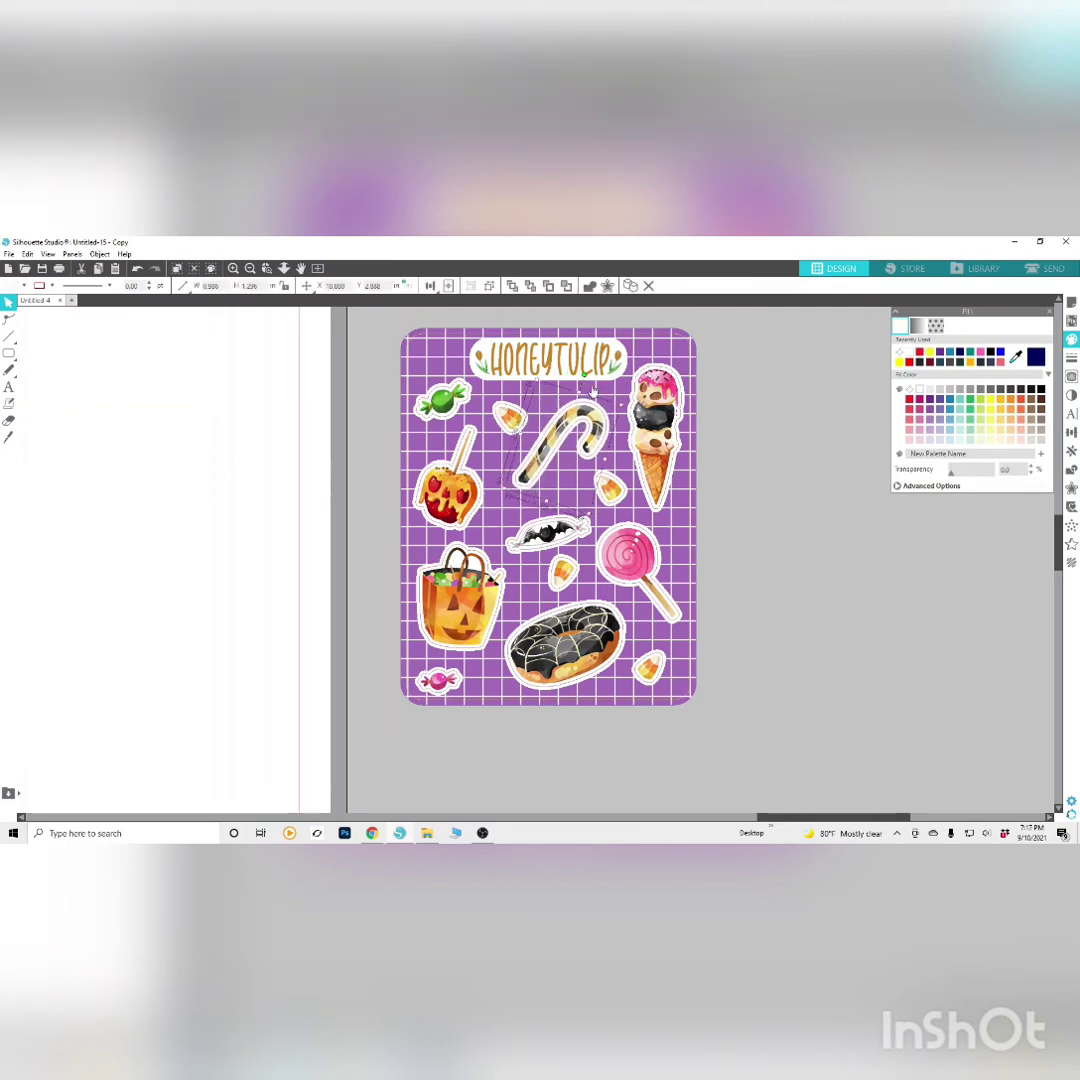
{"action": "left_click", "coordinate": [701, 521]}
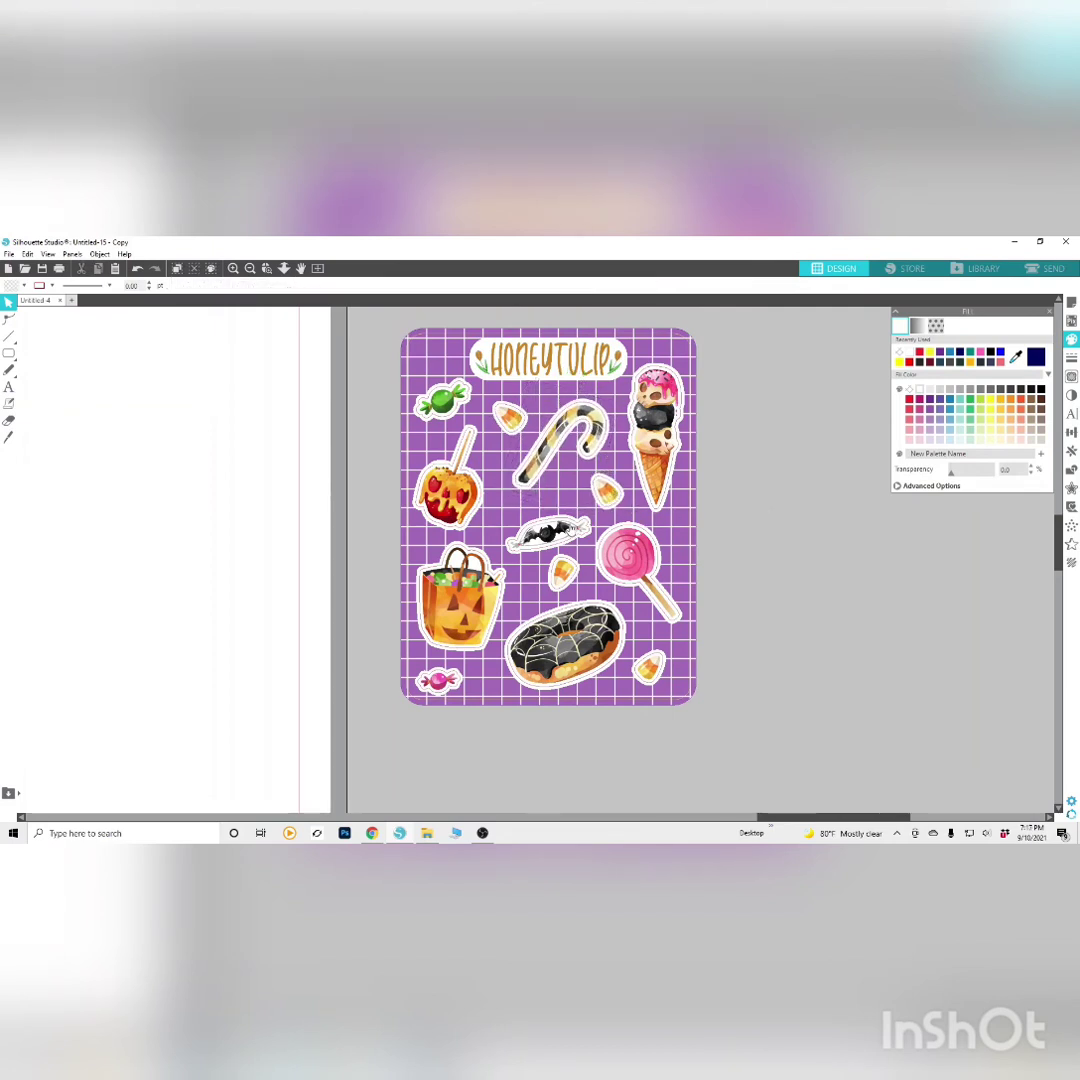
Shift the bat candy and the lower candy corns outward slightly, and reposition the pink lollipop with its stick rotated more upright
{"action": "left_click_drag", "start_coordinate": [570, 533], "coordinate": [552, 575]}
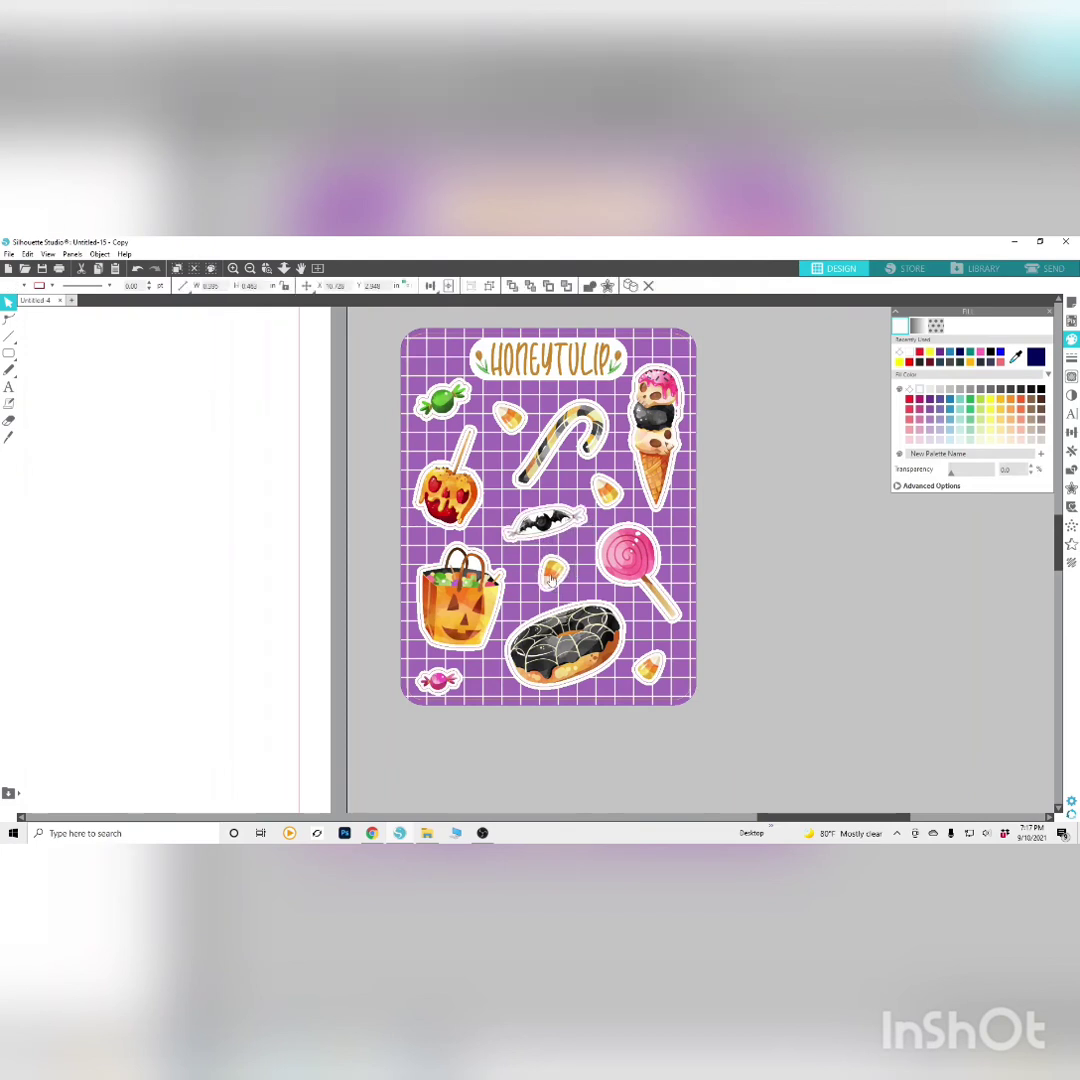
{"action": "left_click_drag", "start_coordinate": [648, 668], "coordinate": [666, 674]}
{"action": "left_click", "coordinate": [630, 558]}
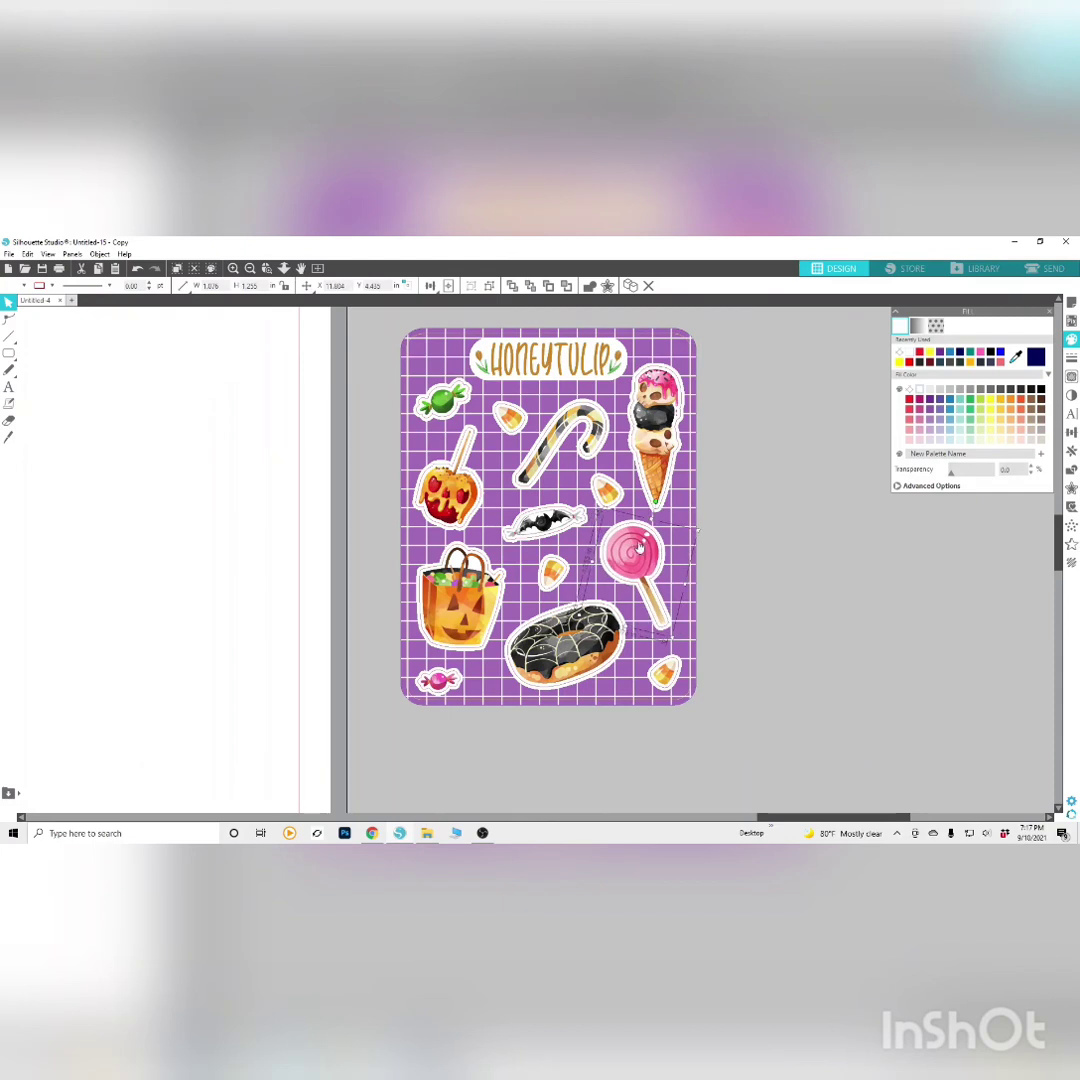
{"action": "left_click_drag", "start_coordinate": [638, 497], "coordinate": [660, 507]}
{"action": "left_click", "coordinate": [728, 550]}
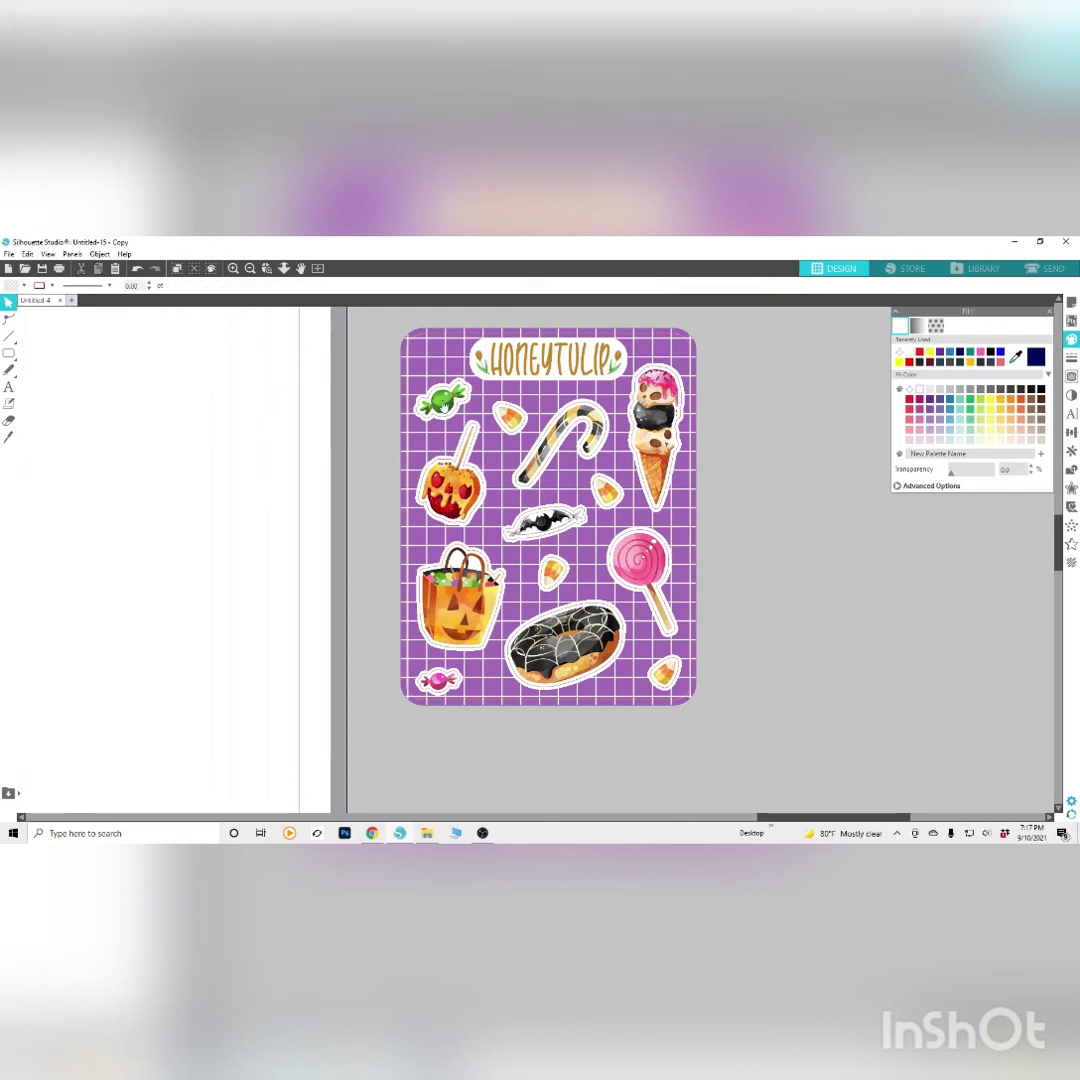
Scale the green candy down to about 0.61 in wide, move it up, and nudge the candy apple up and left
{"action": "left_click", "coordinate": [445, 400]}
{"action": "left_click_drag", "start_coordinate": [477, 377], "coordinate": [440, 393]}
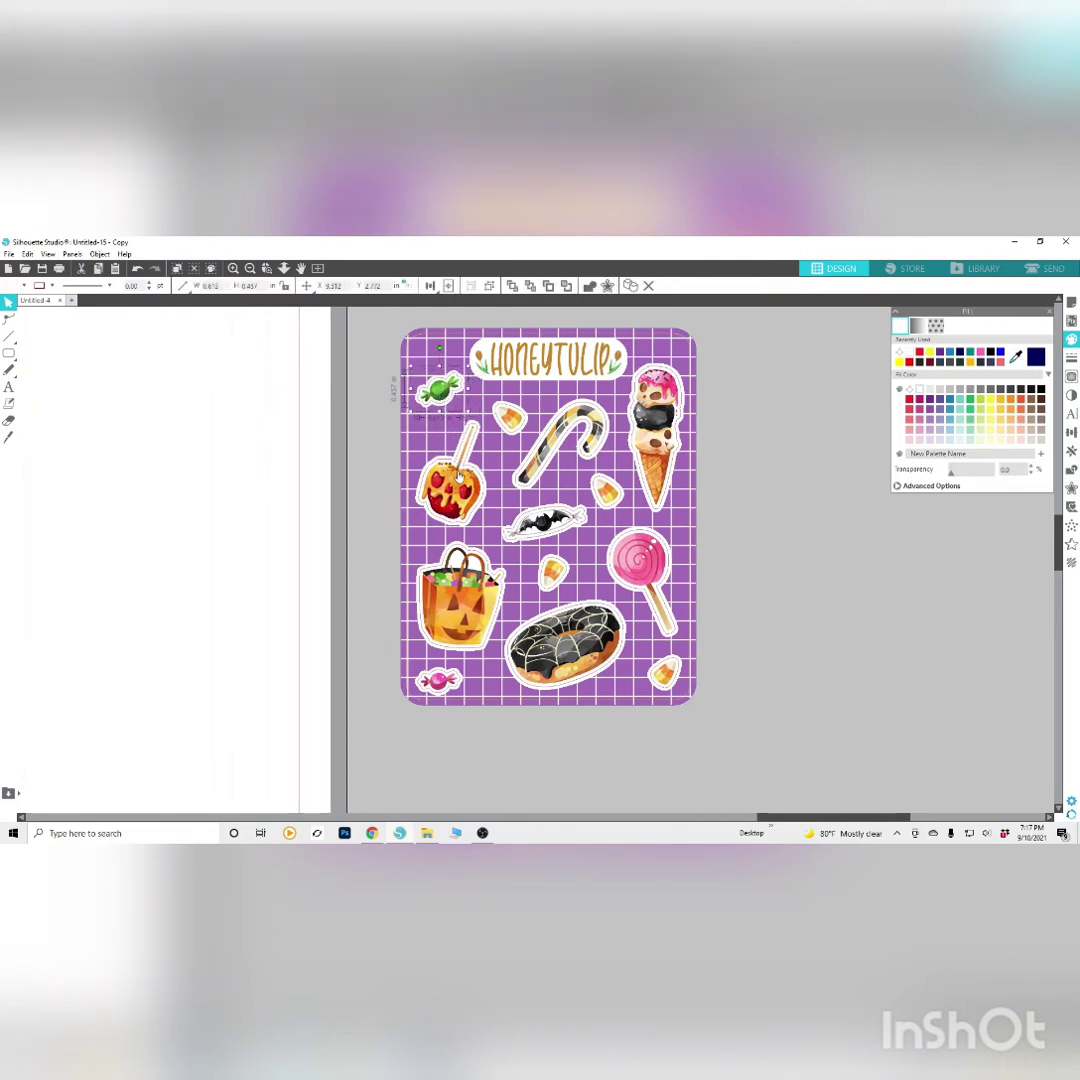
{"action": "left_click_drag", "start_coordinate": [459, 477], "coordinate": [455, 472]}
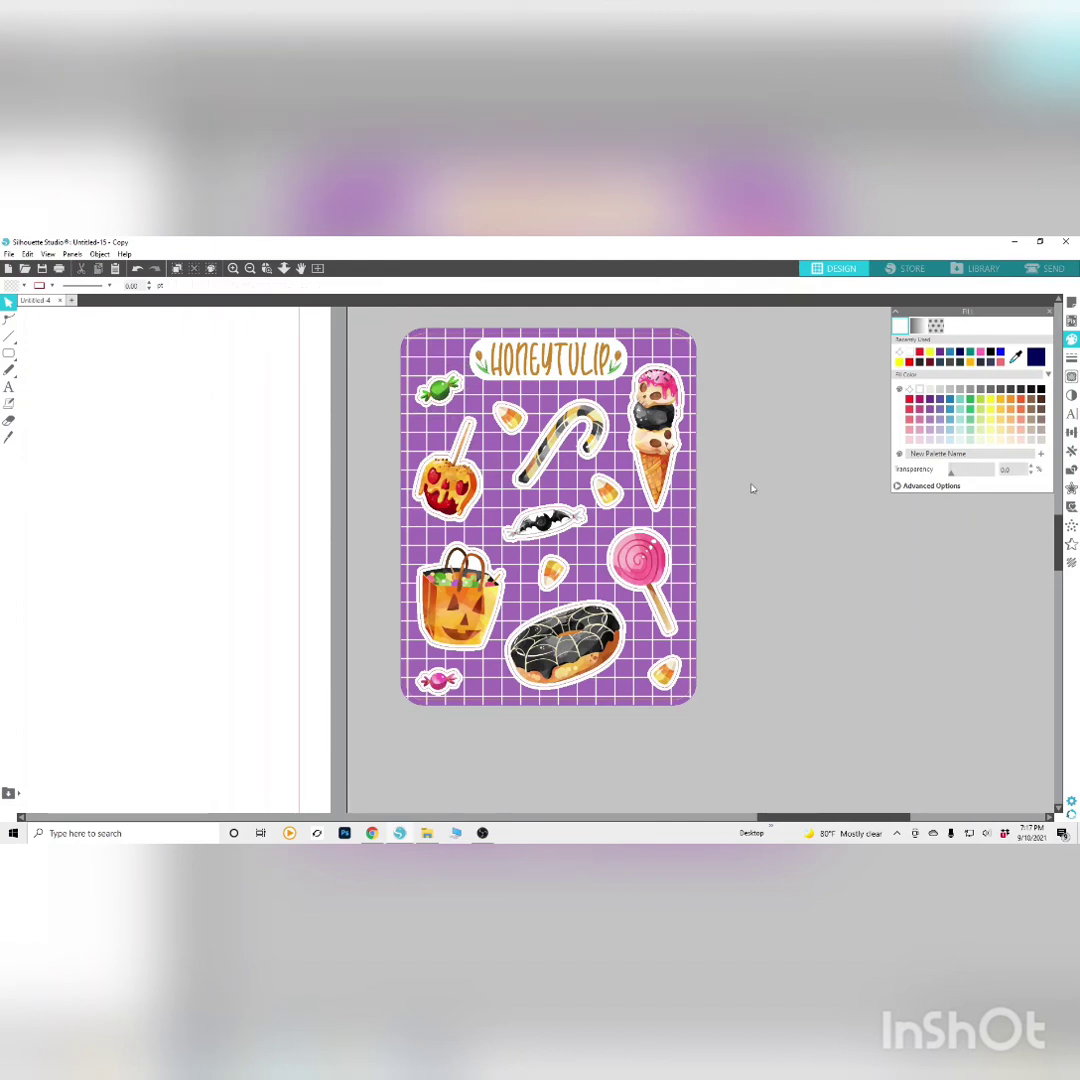
Scale down the ice cream cone and the striped candy cane slightly
{"action": "left_click", "coordinate": [653, 437]}
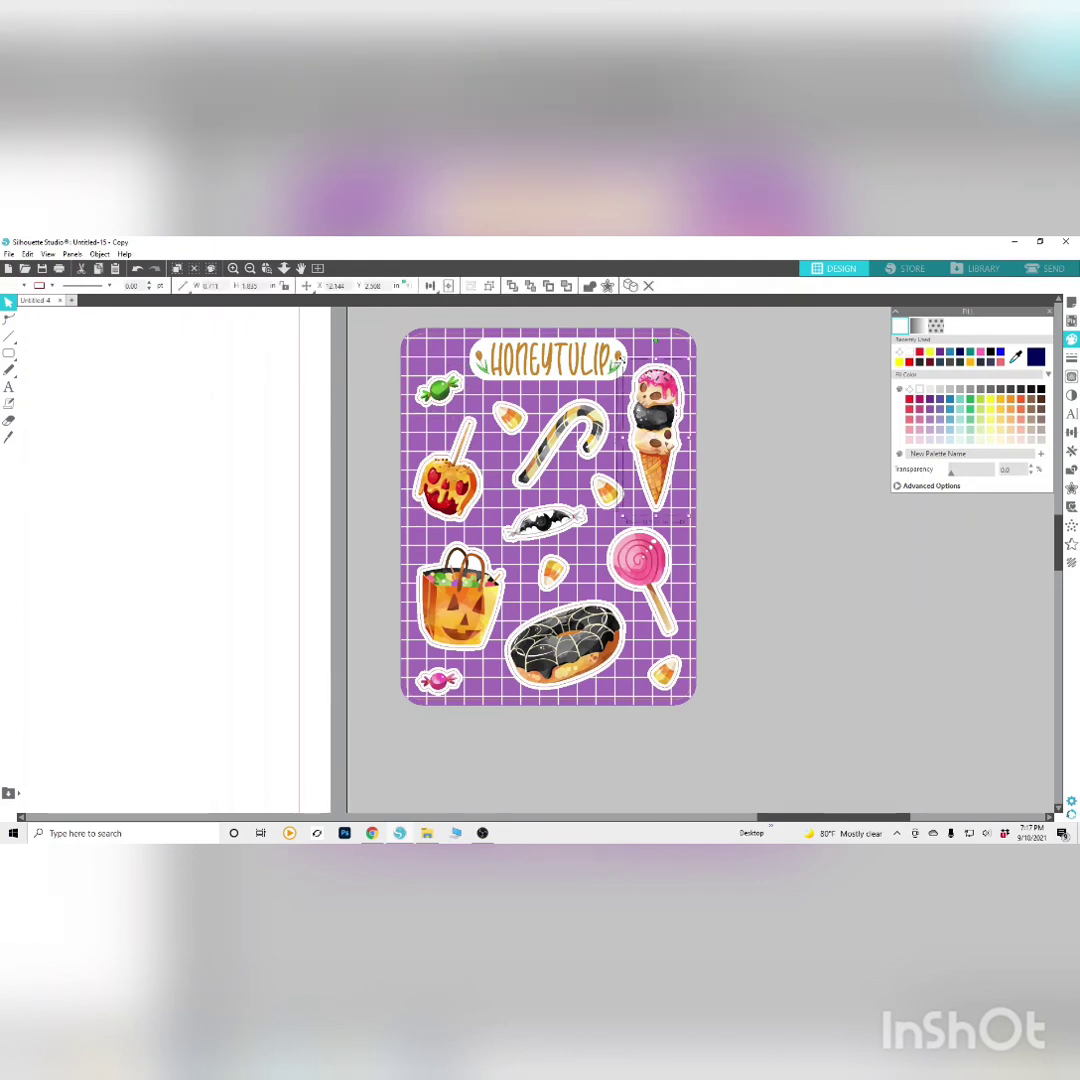
{"action": "left_click_drag", "start_coordinate": [620, 359], "coordinate": [631, 371]}
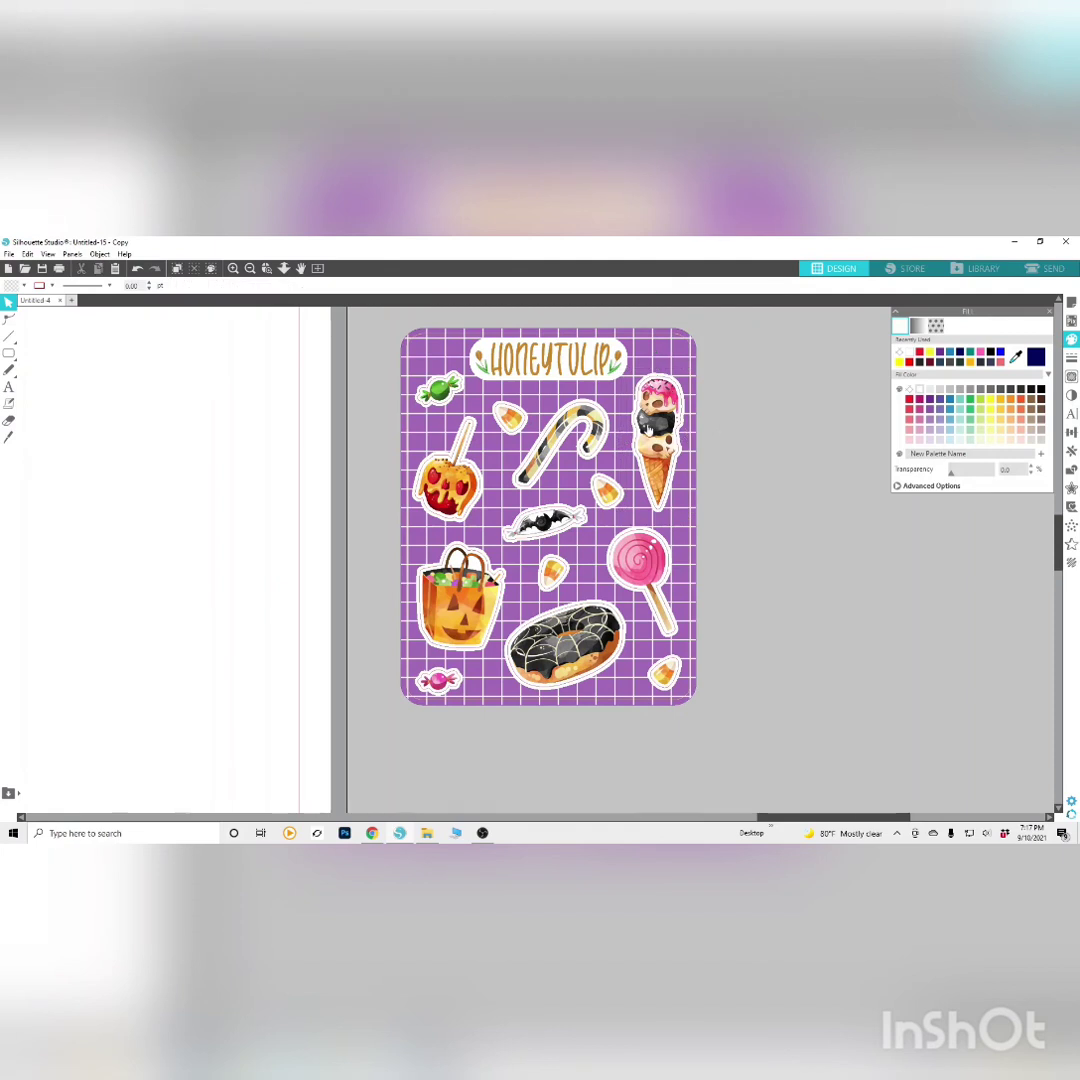
{"action": "left_click", "coordinate": [627, 410]}
{"action": "left_click_drag", "start_coordinate": [620, 404], "coordinate": [604, 426]}
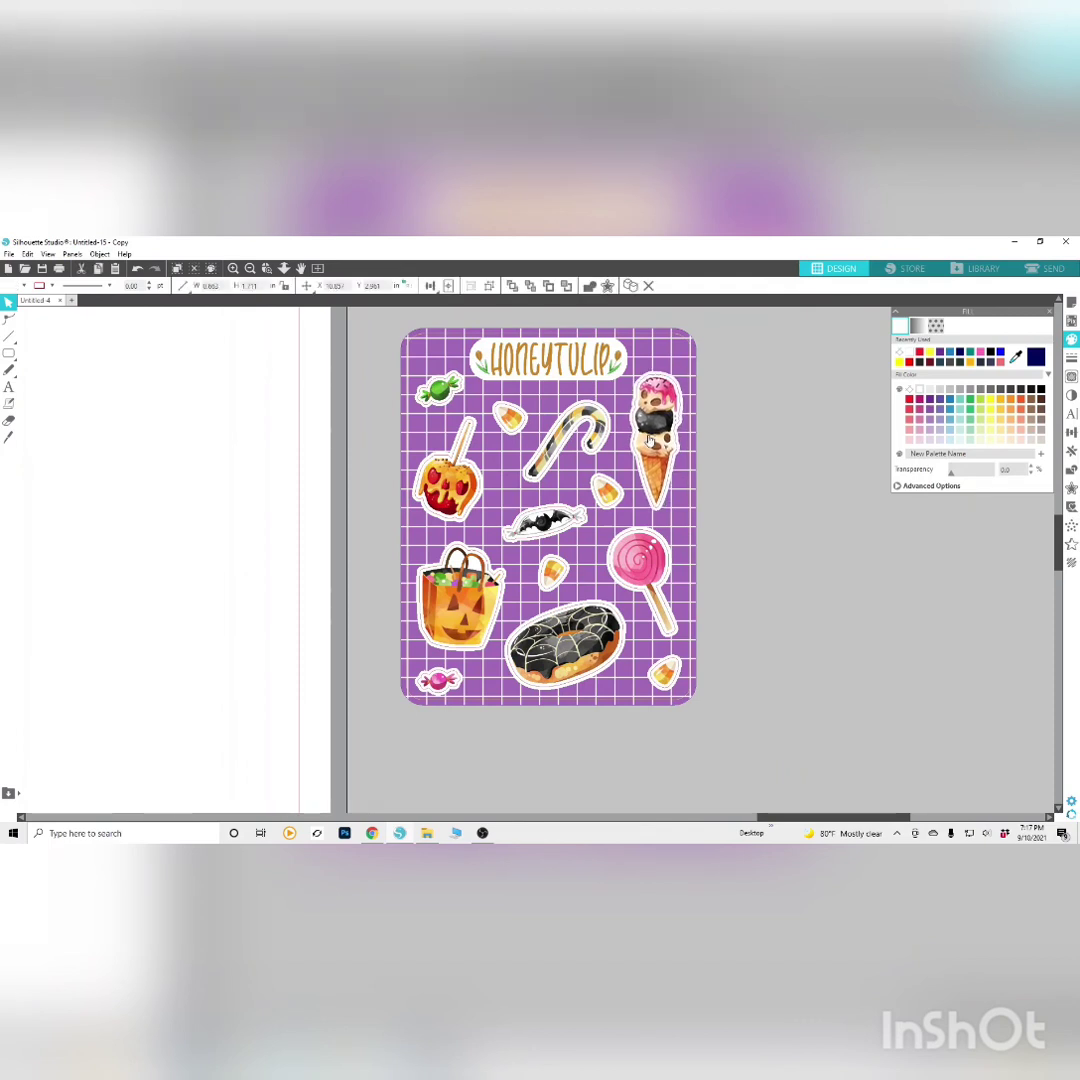
Scale the spiderweb donut down to about 1.34 in wide and position it between the pumpkin bag and the lower candy corn
{"action": "left_click", "coordinate": [728, 589]}
{"action": "left_click", "coordinate": [594, 637]}
{"action": "left_click_drag", "start_coordinate": [500, 595], "coordinate": [516, 605]}
{"action": "left_click", "coordinate": [824, 640]}
{"action": "left_click_drag", "start_coordinate": [589, 649], "coordinate": [596, 643]}
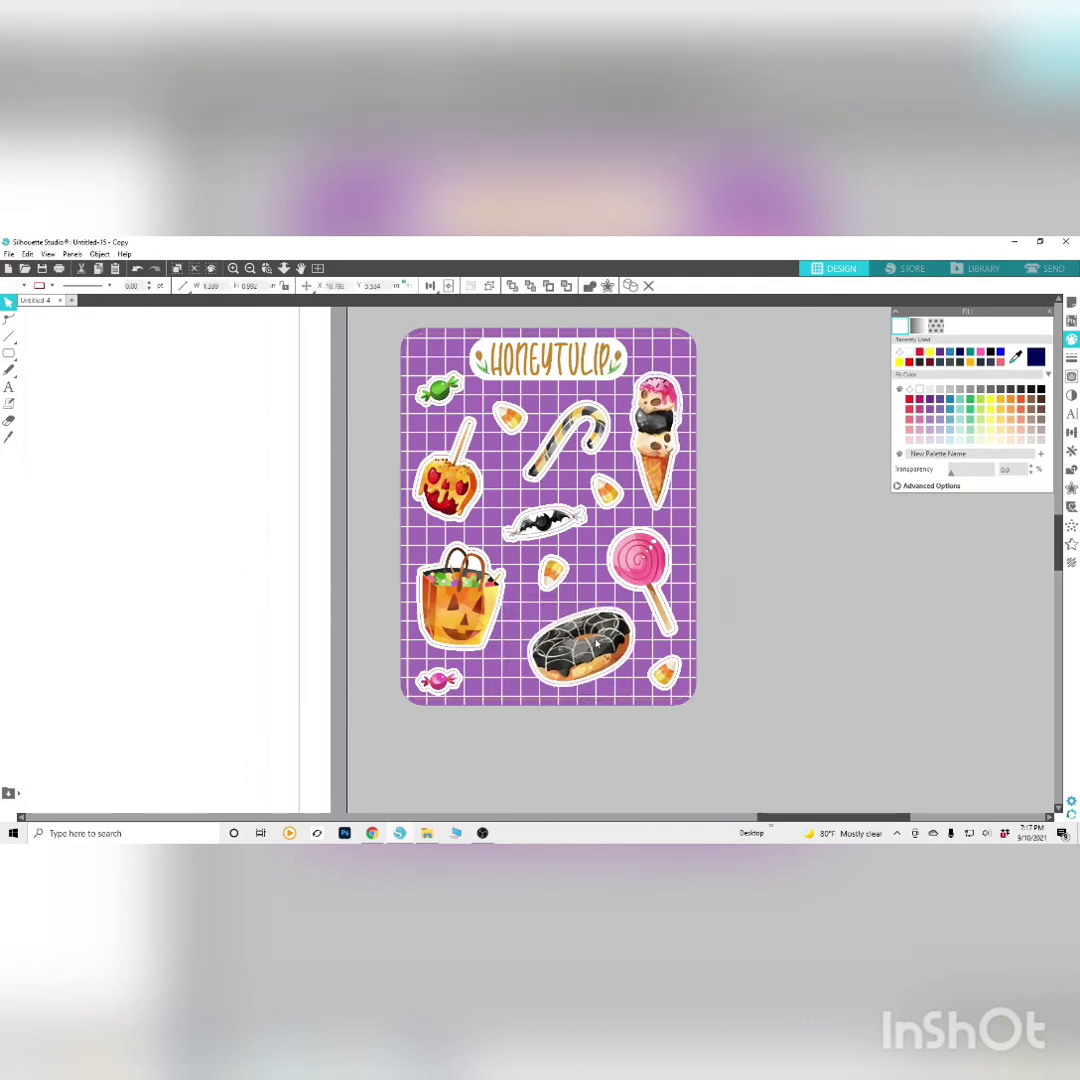
{"action": "left_click", "coordinate": [783, 601]}
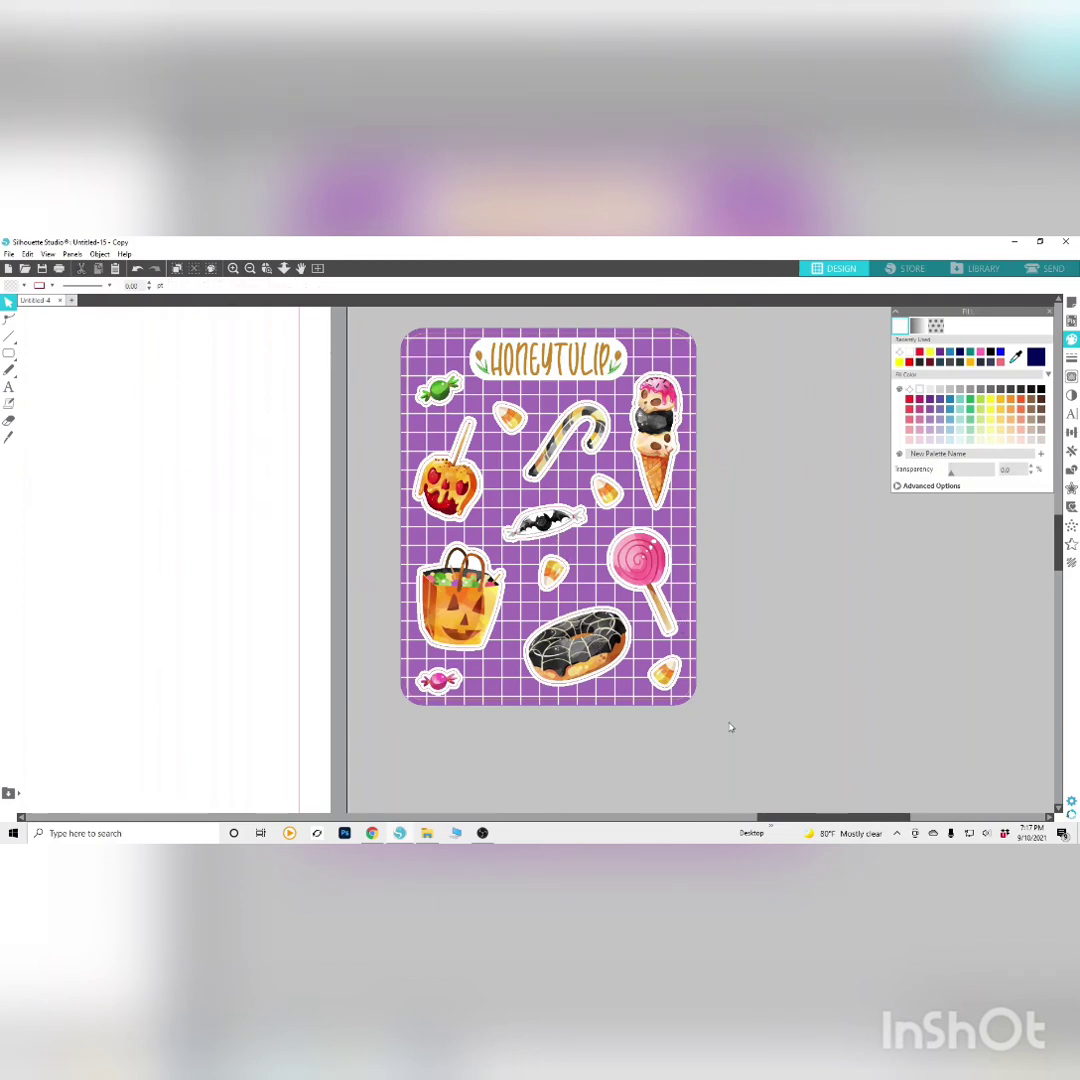
Group all elements of the sticker sheet and ungroup them again
{"action": "left_click_drag", "start_coordinate": [504, 726], "coordinate": [347, 329]}
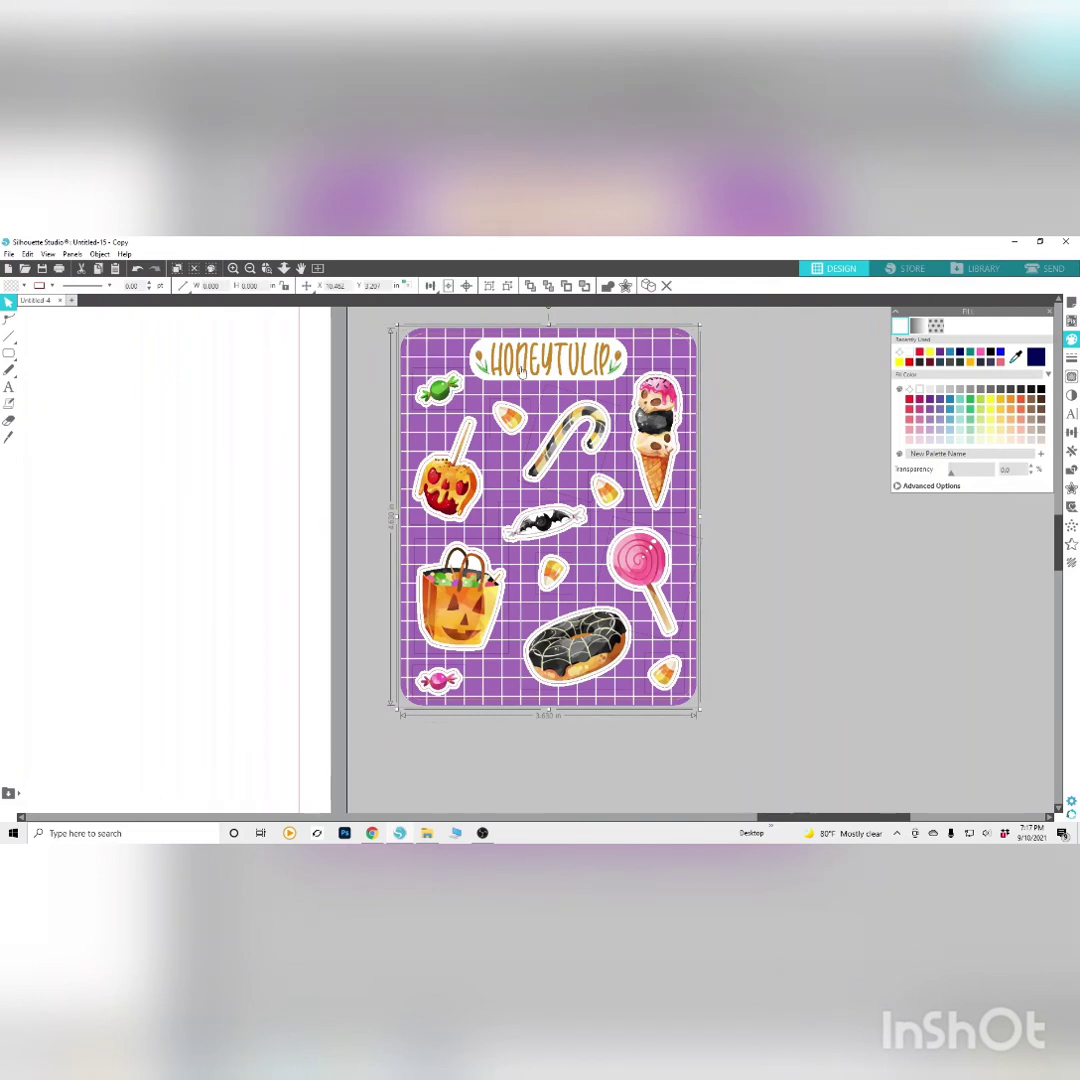
{"action": "right_click", "coordinate": [527, 371]}
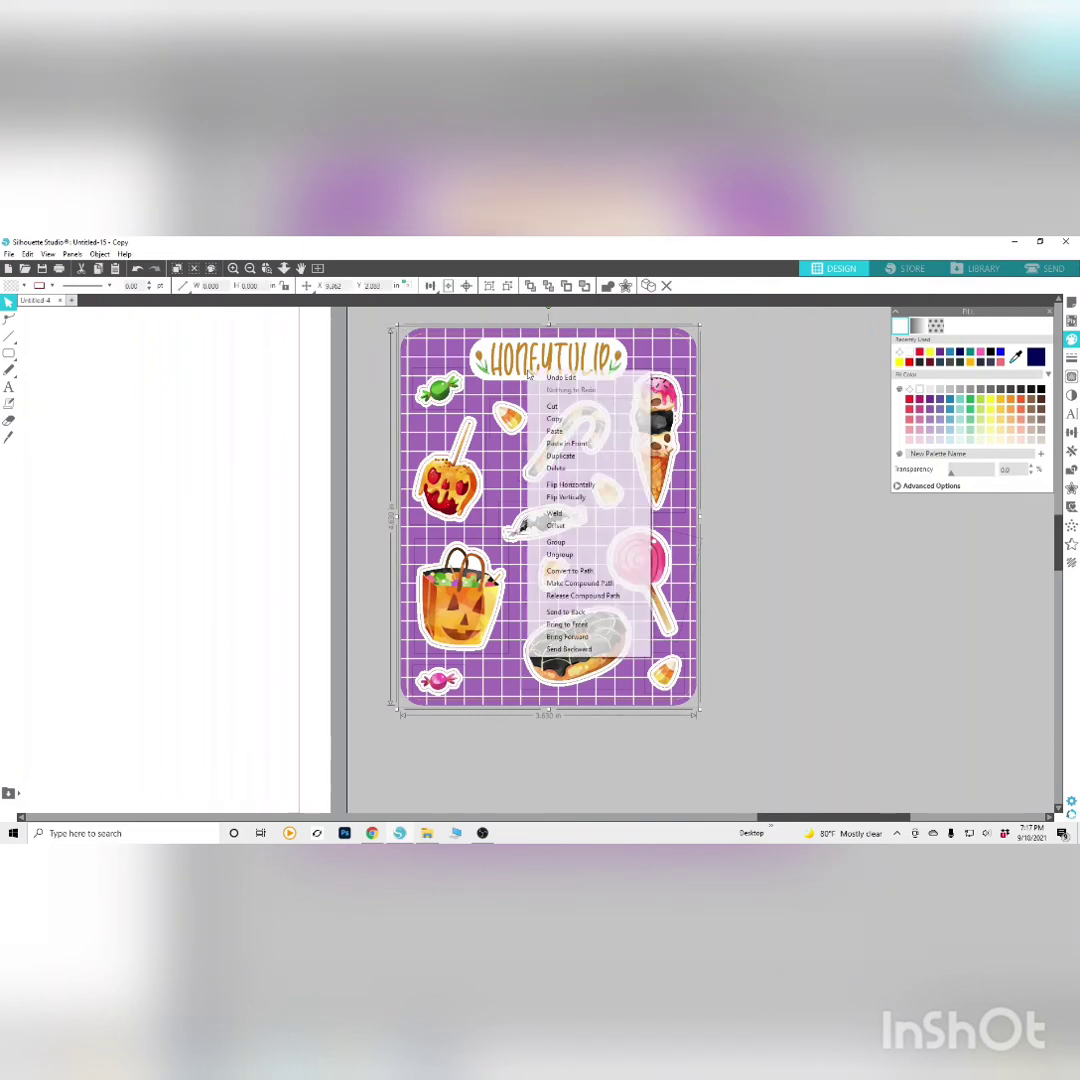
{"action": "left_click", "coordinate": [556, 542]}
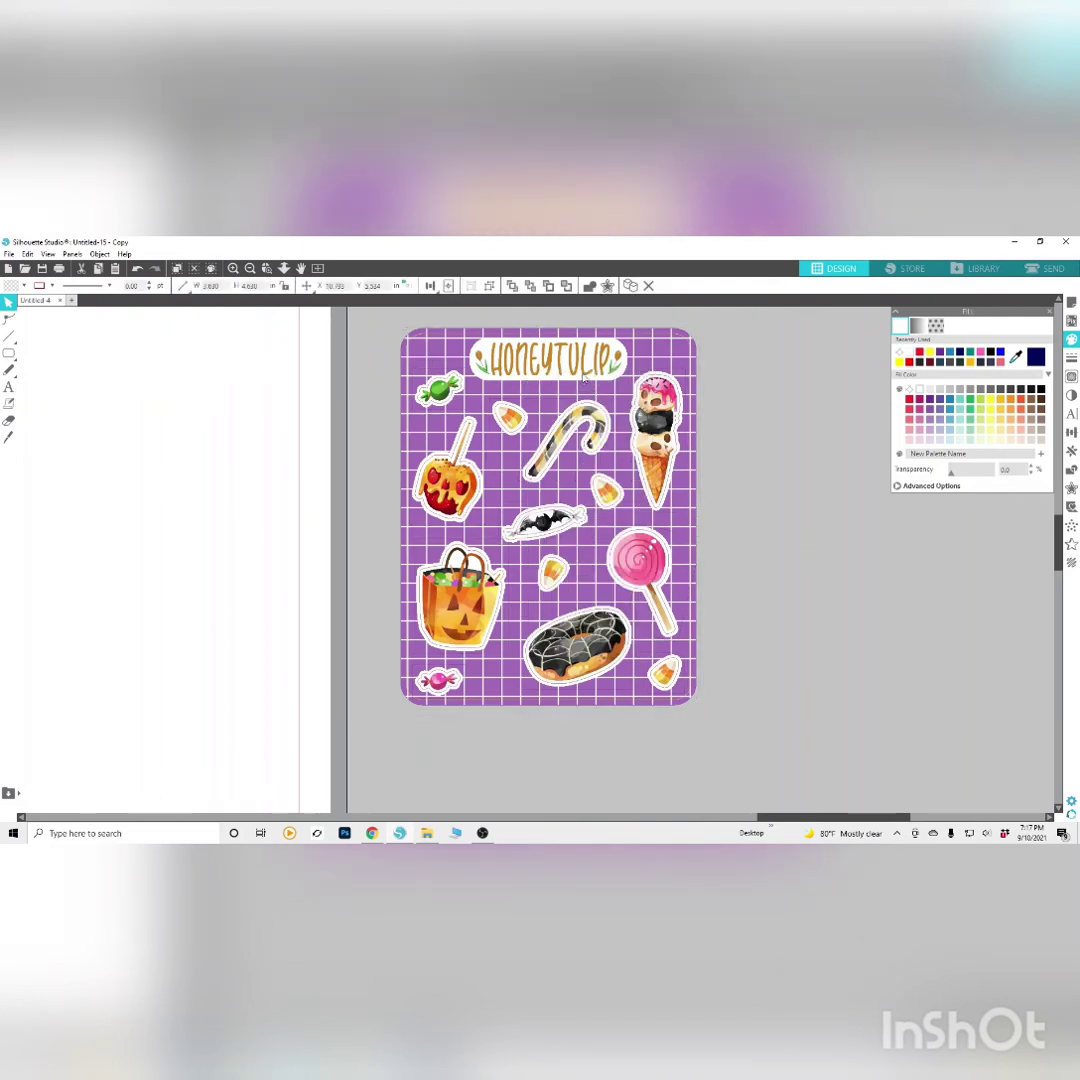
{"action": "right_click", "coordinate": [596, 371]}
{"action": "left_click", "coordinate": [638, 551]}
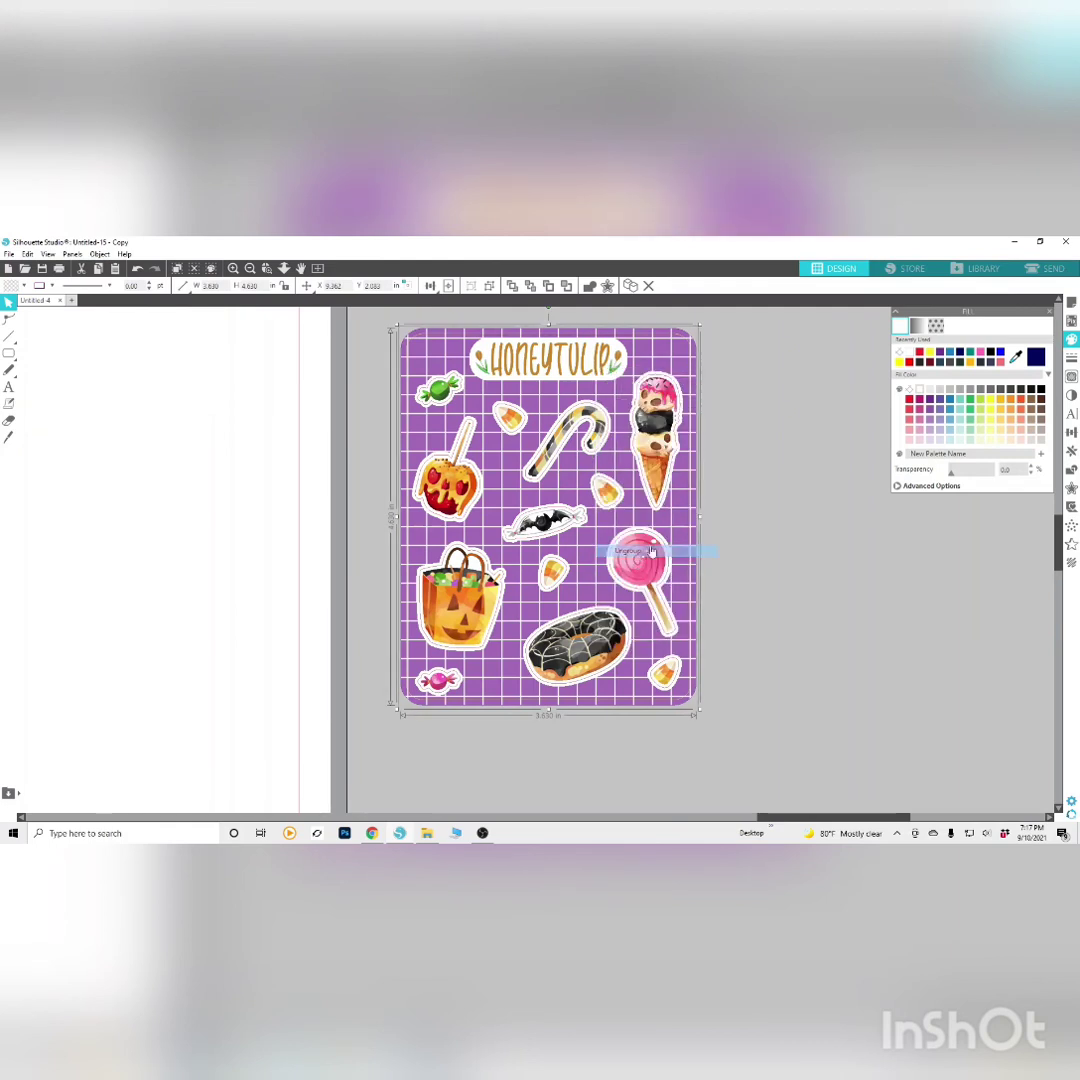
Scale the HONEYTULIP logo down and centre it horizontally on the purple background
{"action": "left_click", "coordinate": [614, 368]}
{"action": "left_click_drag", "start_coordinate": [630, 383], "coordinate": [605, 375]}
{"action": "left_click", "coordinate": [583, 319]}
{"action": "key", "text": "ctrl+a"}
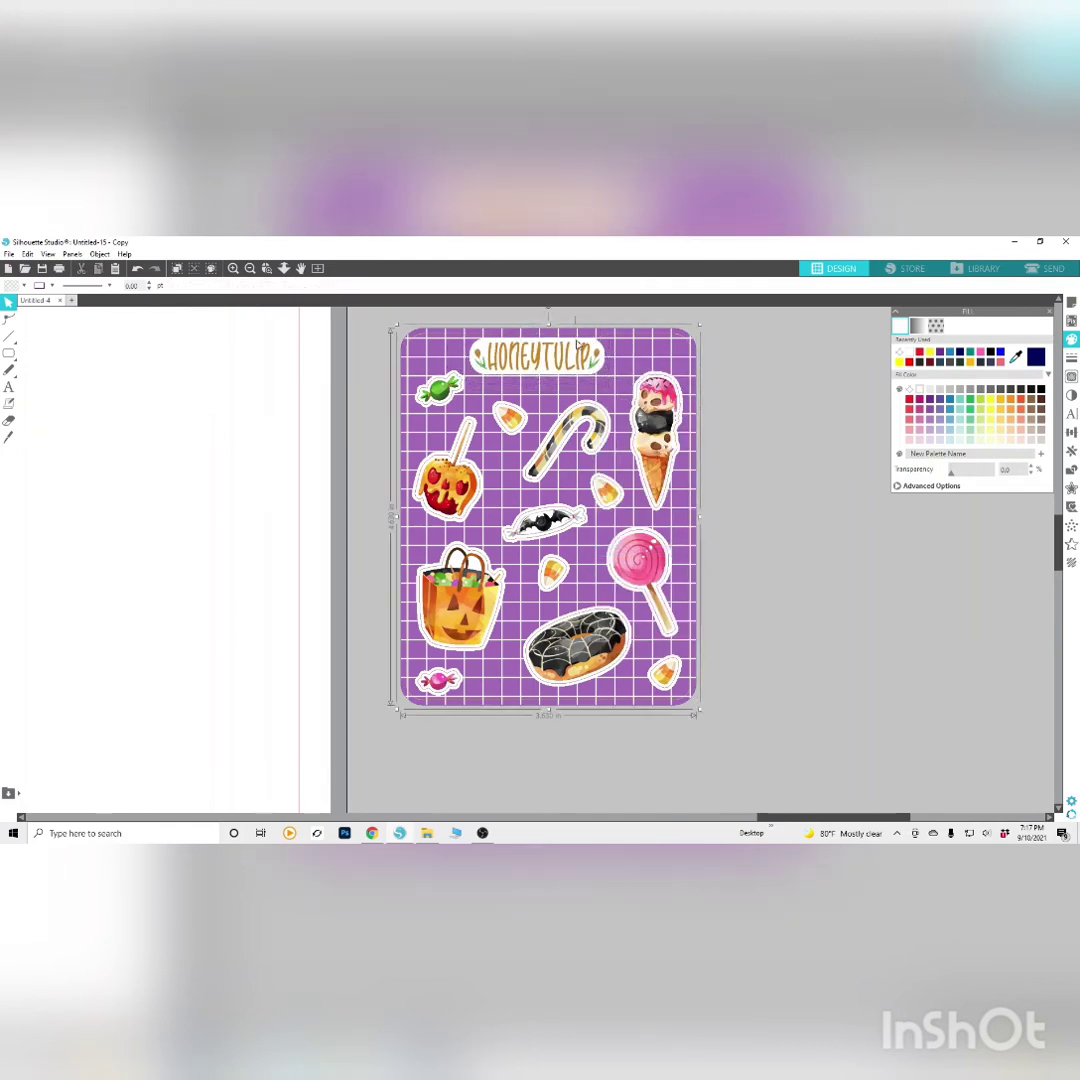
{"action": "left_click", "coordinate": [1070, 433]}
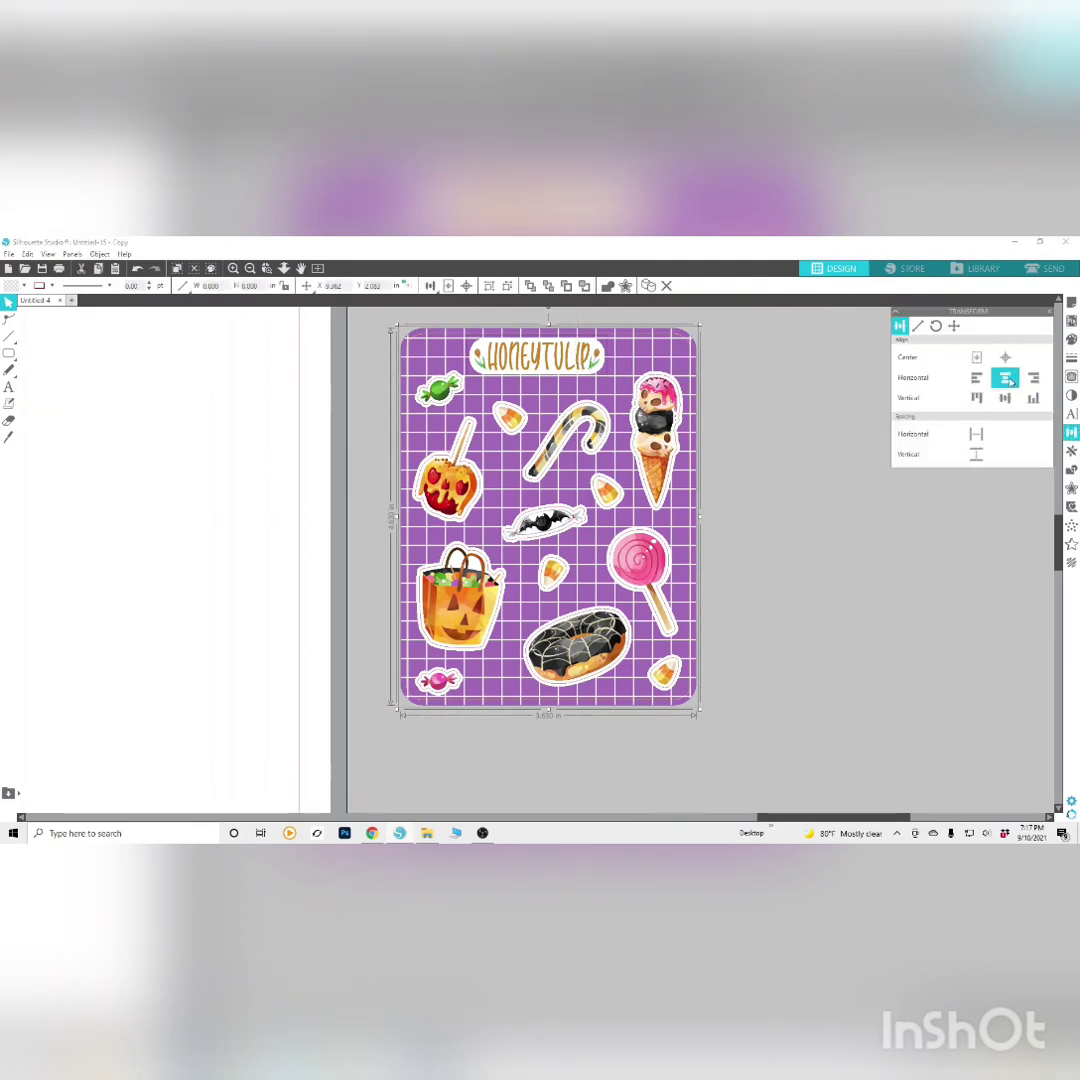
{"action": "left_click", "coordinate": [1005, 378]}
{"action": "left_click", "coordinate": [800, 411]}
Move the ice cream cone and lollipop up, shift the nearby candy corn right, and enlarge the HONEYTULIP logo to about 1.72 in wide
{"action": "left_click_drag", "start_coordinate": [665, 397], "coordinate": [662, 377]}
{"action": "left_click_drag", "start_coordinate": [642, 557], "coordinate": [621, 492]}
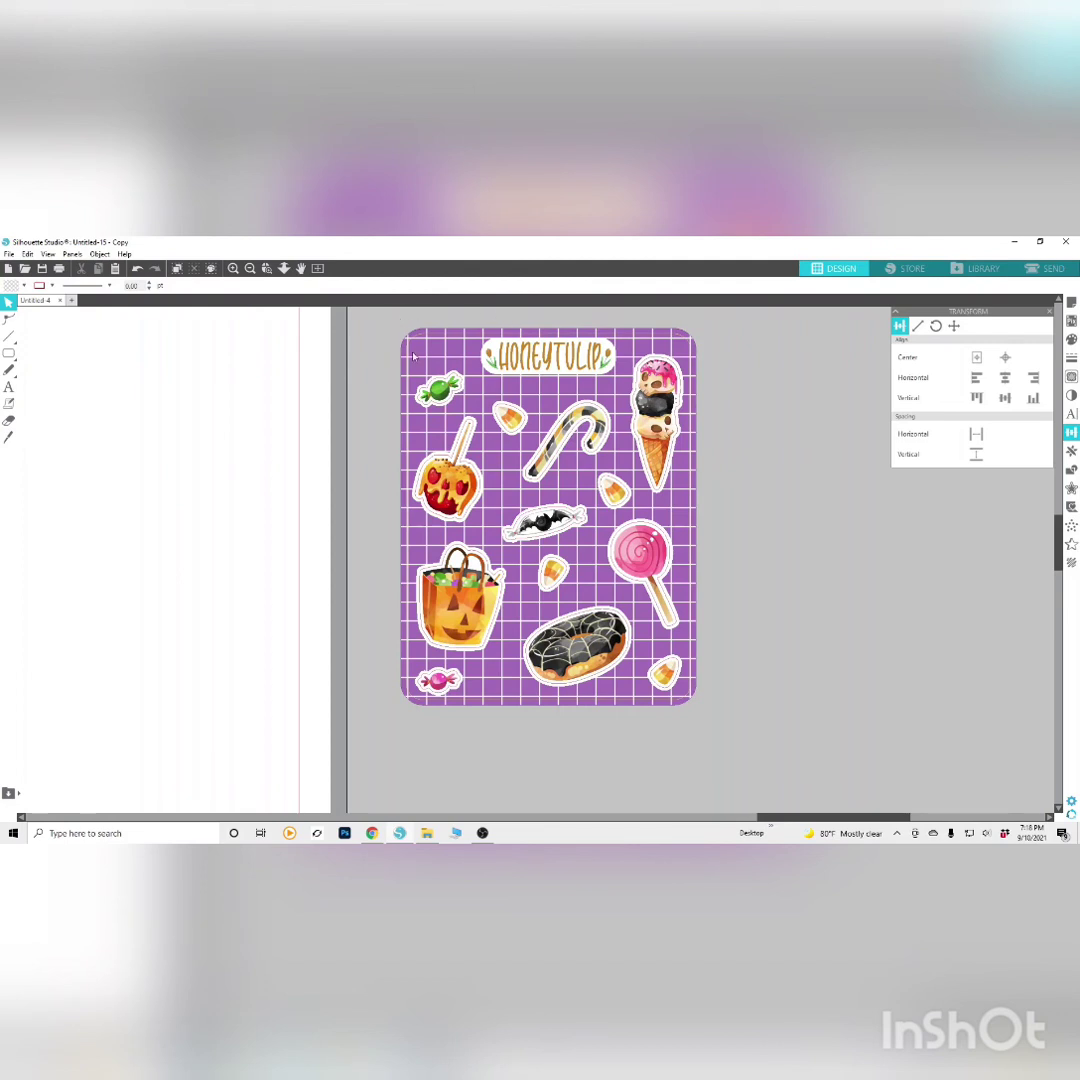
{"action": "left_click_drag", "start_coordinate": [578, 362], "coordinate": [578, 367]}
{"action": "left_click", "coordinate": [579, 366]}
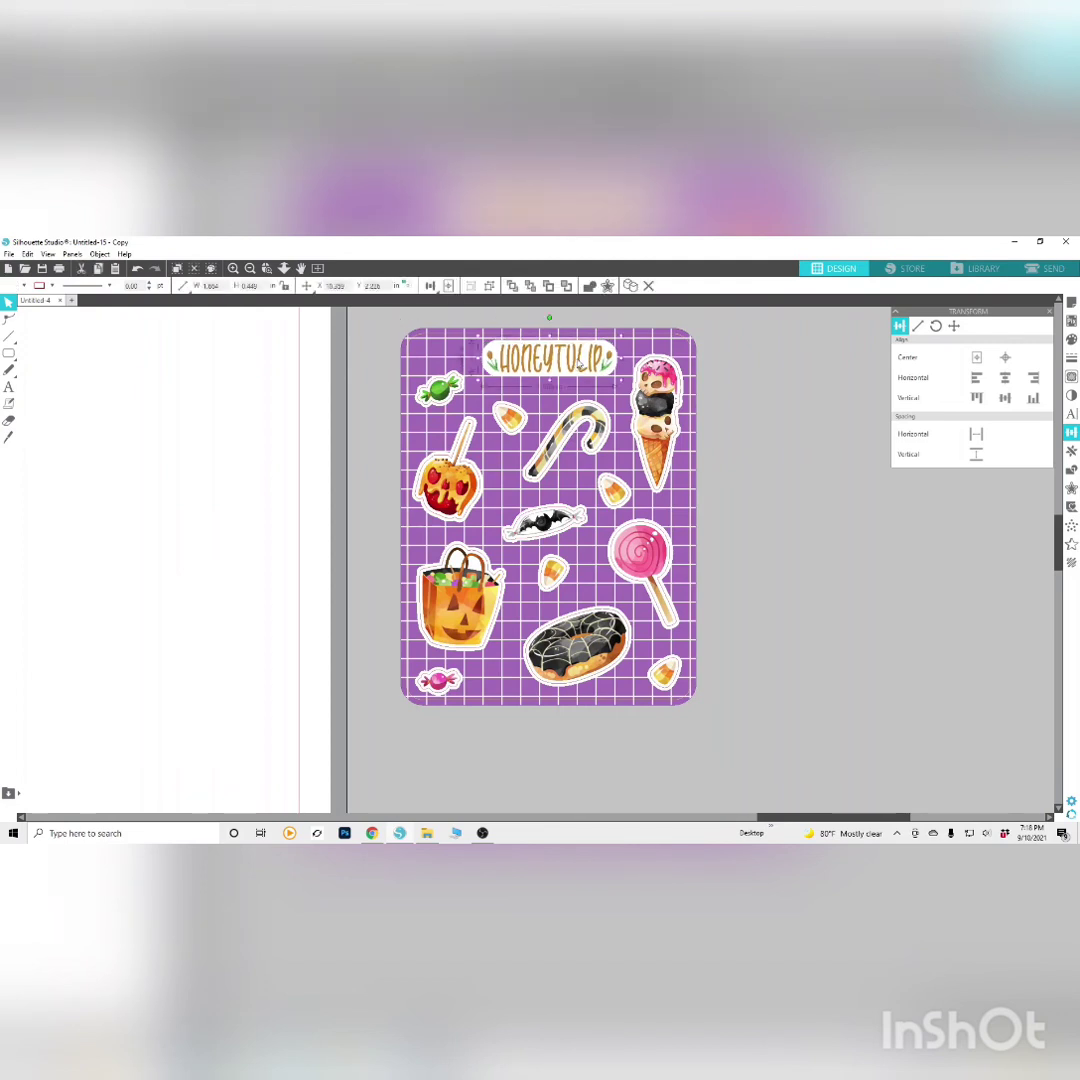
{"action": "left_click_drag", "start_coordinate": [477, 338], "coordinate": [473, 335]}
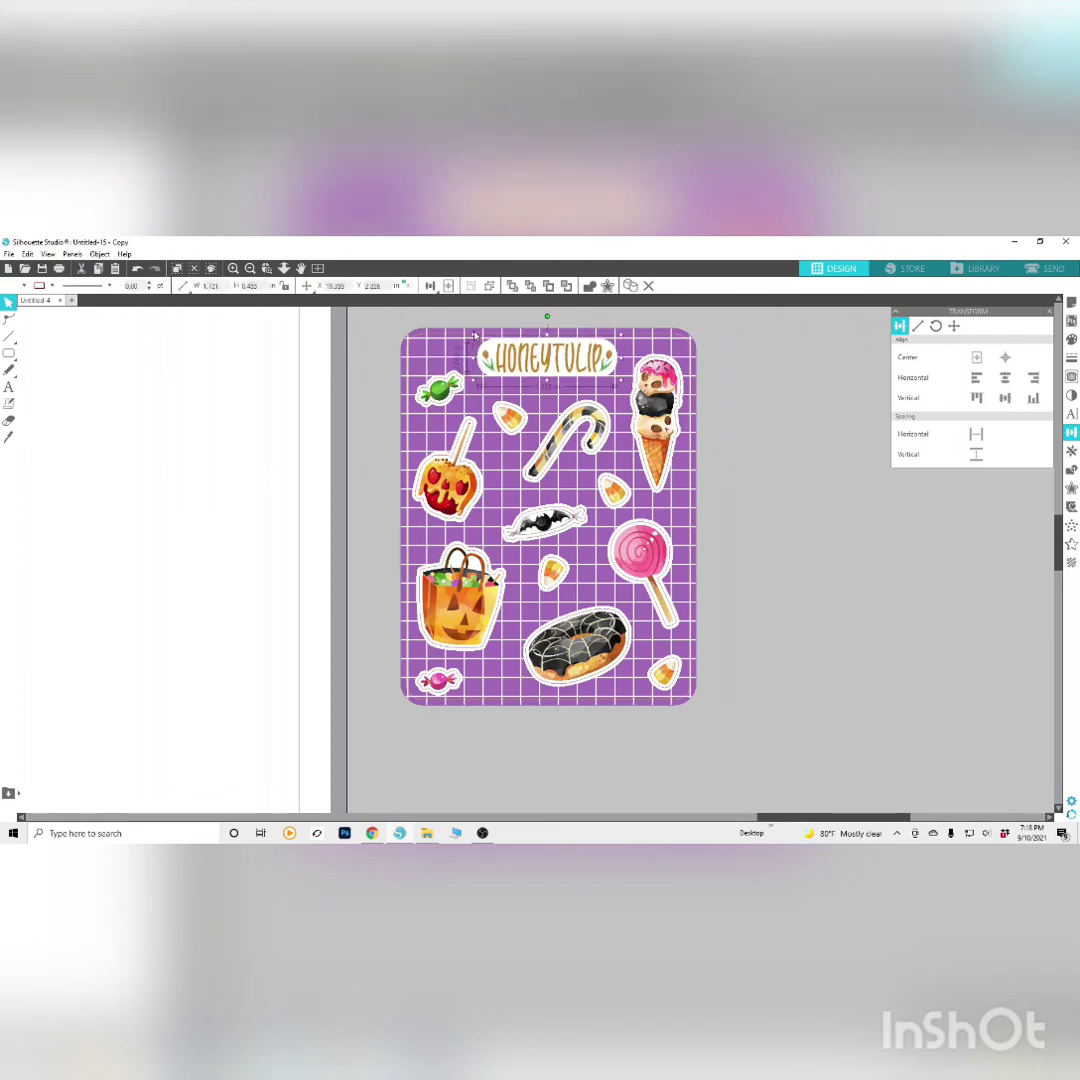
{"action": "left_click", "coordinate": [759, 404]}
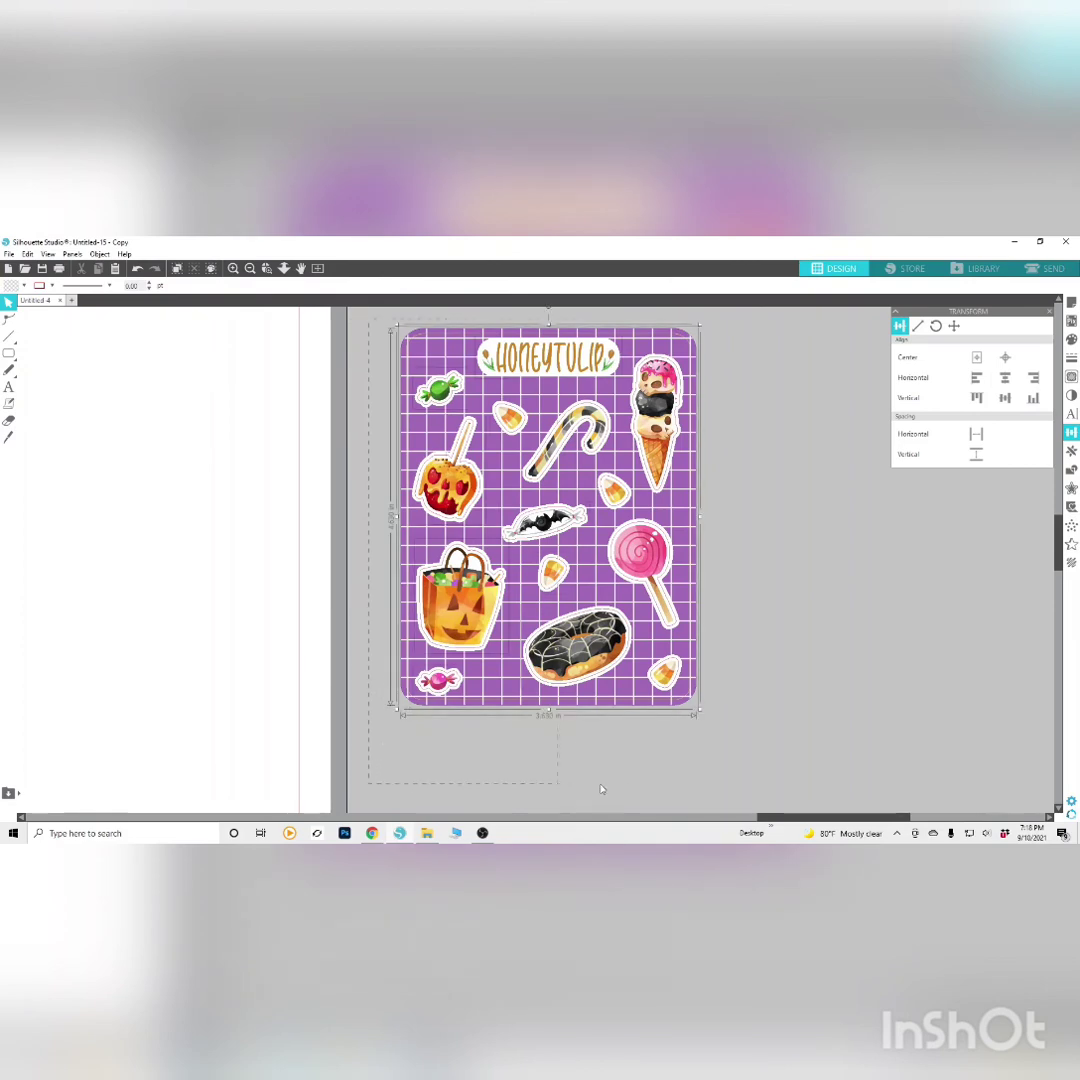
Group the purple background, logo and all candies into one sticker sheet
{"action": "right_click", "coordinate": [666, 578]}
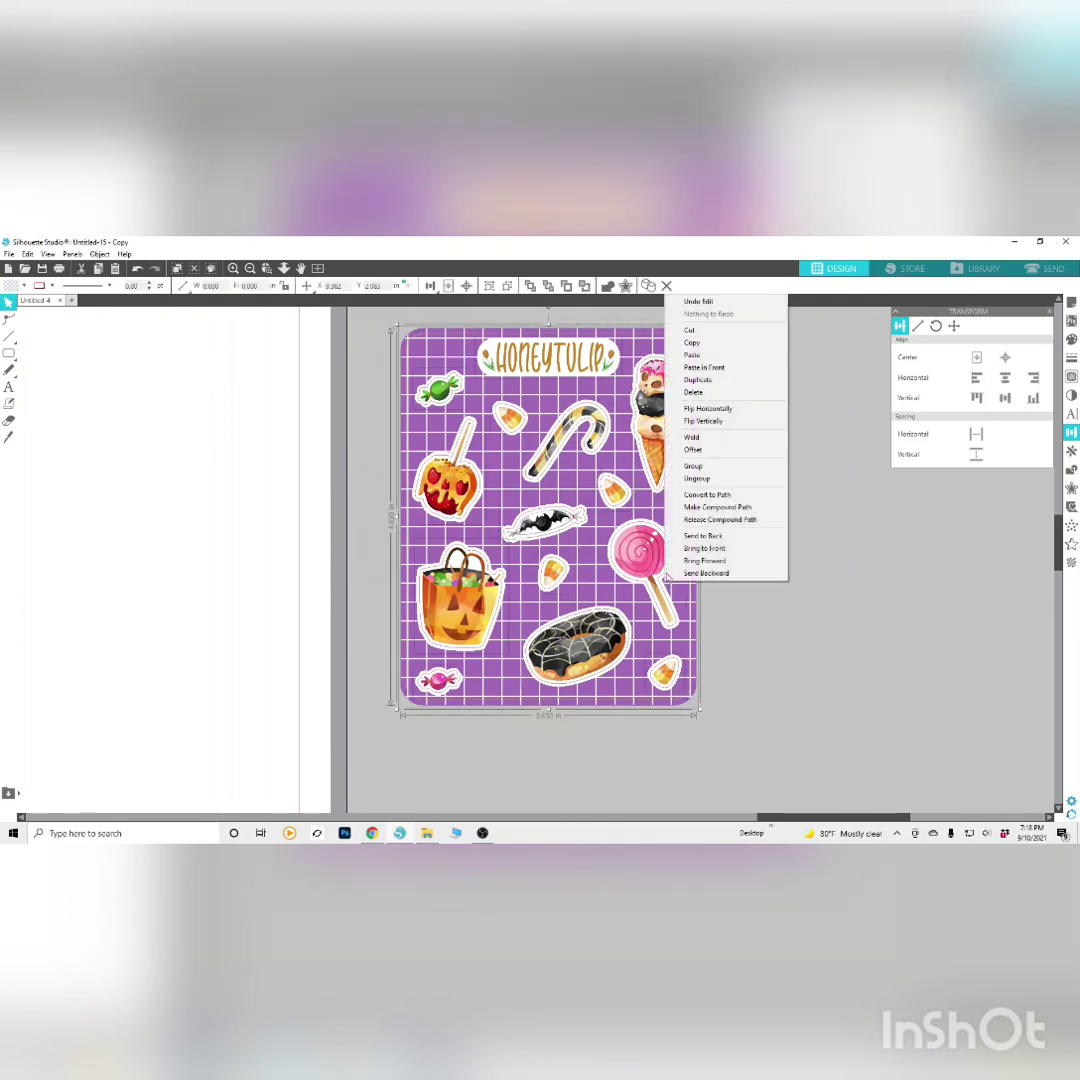
{"action": "left_click", "coordinate": [697, 468]}
{"action": "left_click", "coordinate": [707, 485]}
Move the grouped sticker sheet onto the page, beside the upper-left registration mark
{"action": "left_click", "coordinate": [266, 270]}
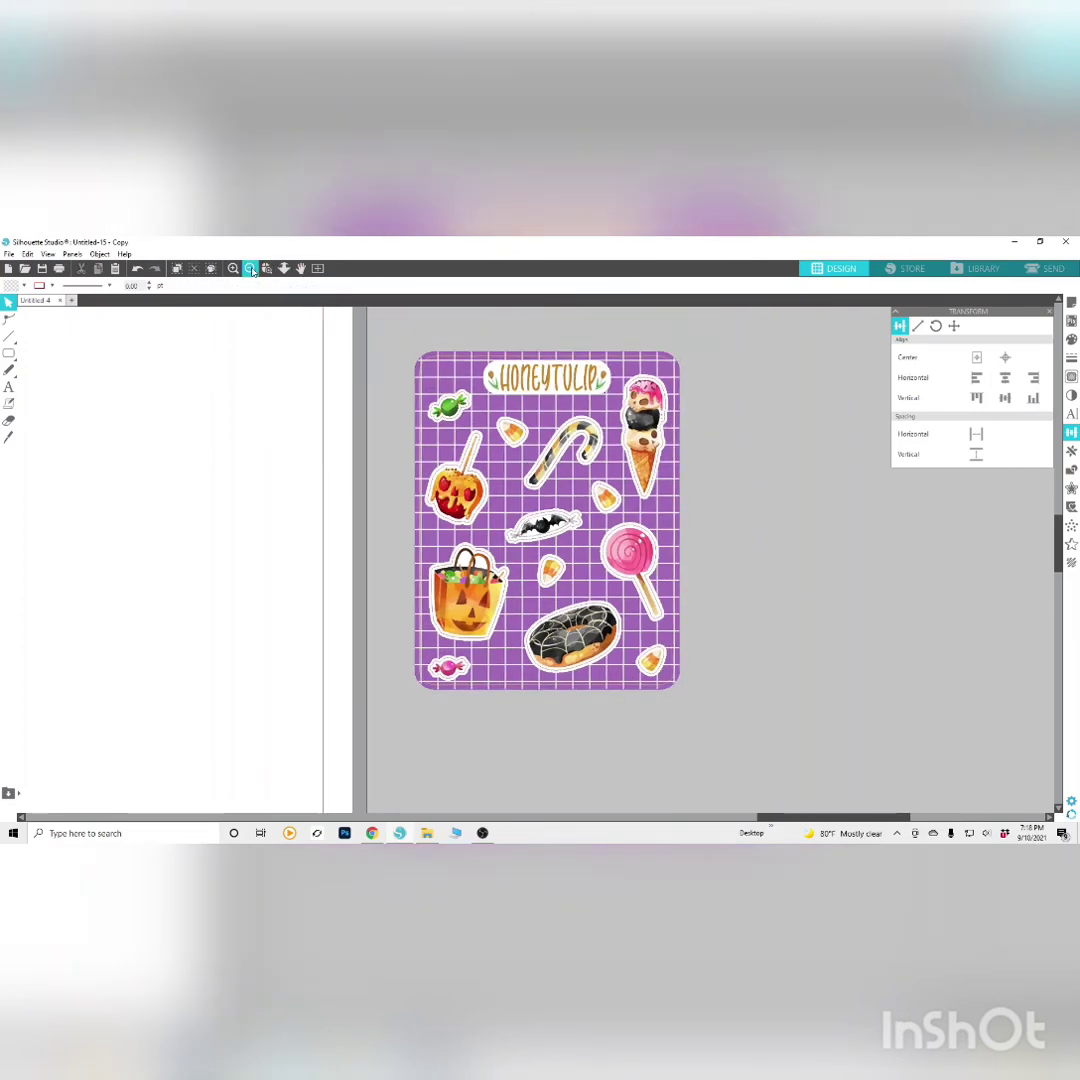
{"action": "left_click_drag", "start_coordinate": [693, 818], "coordinate": [557, 817]}
{"action": "left_click_drag", "start_coordinate": [857, 507], "coordinate": [605, 484]}
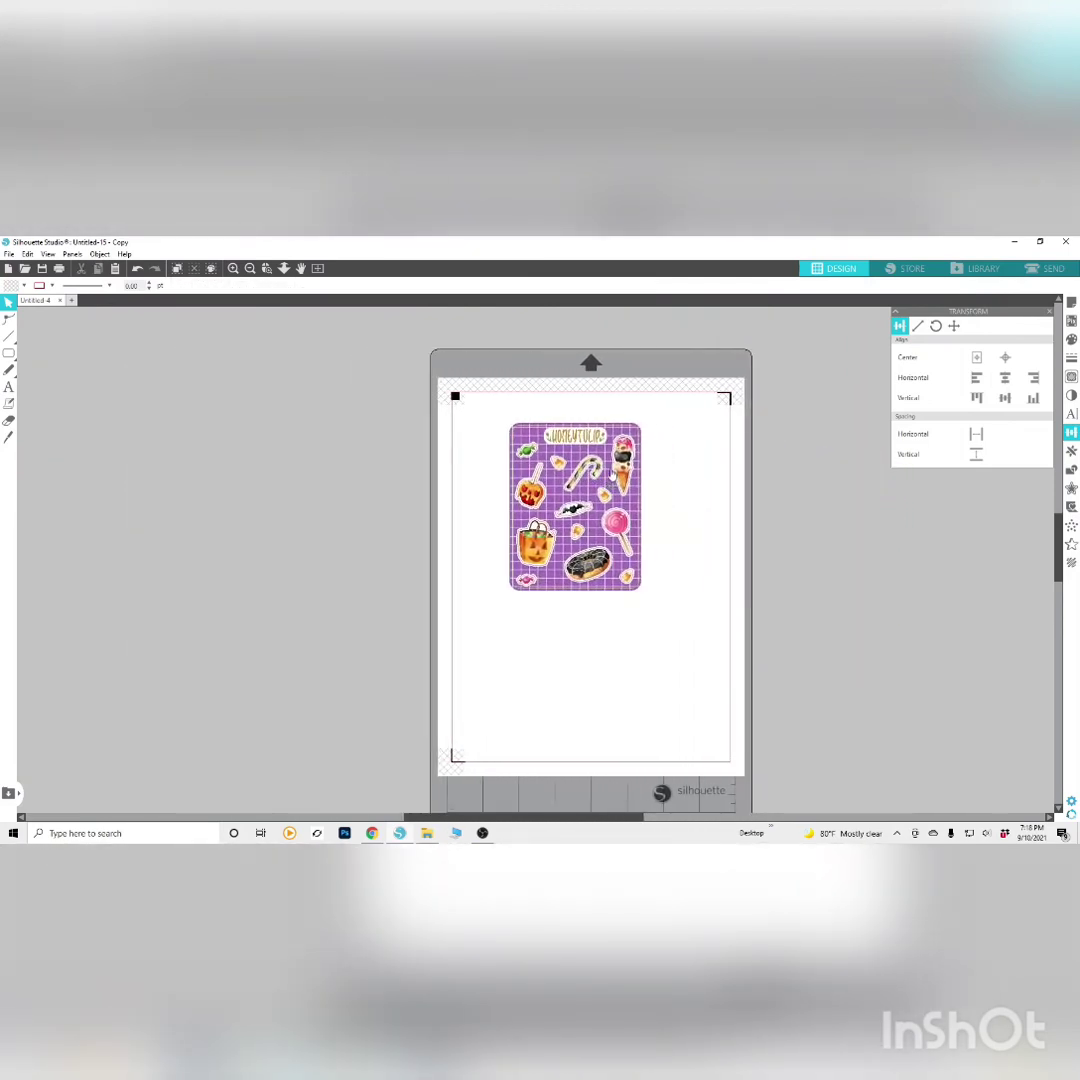
{"action": "left_click_drag", "start_coordinate": [557, 465], "coordinate": [526, 447]}
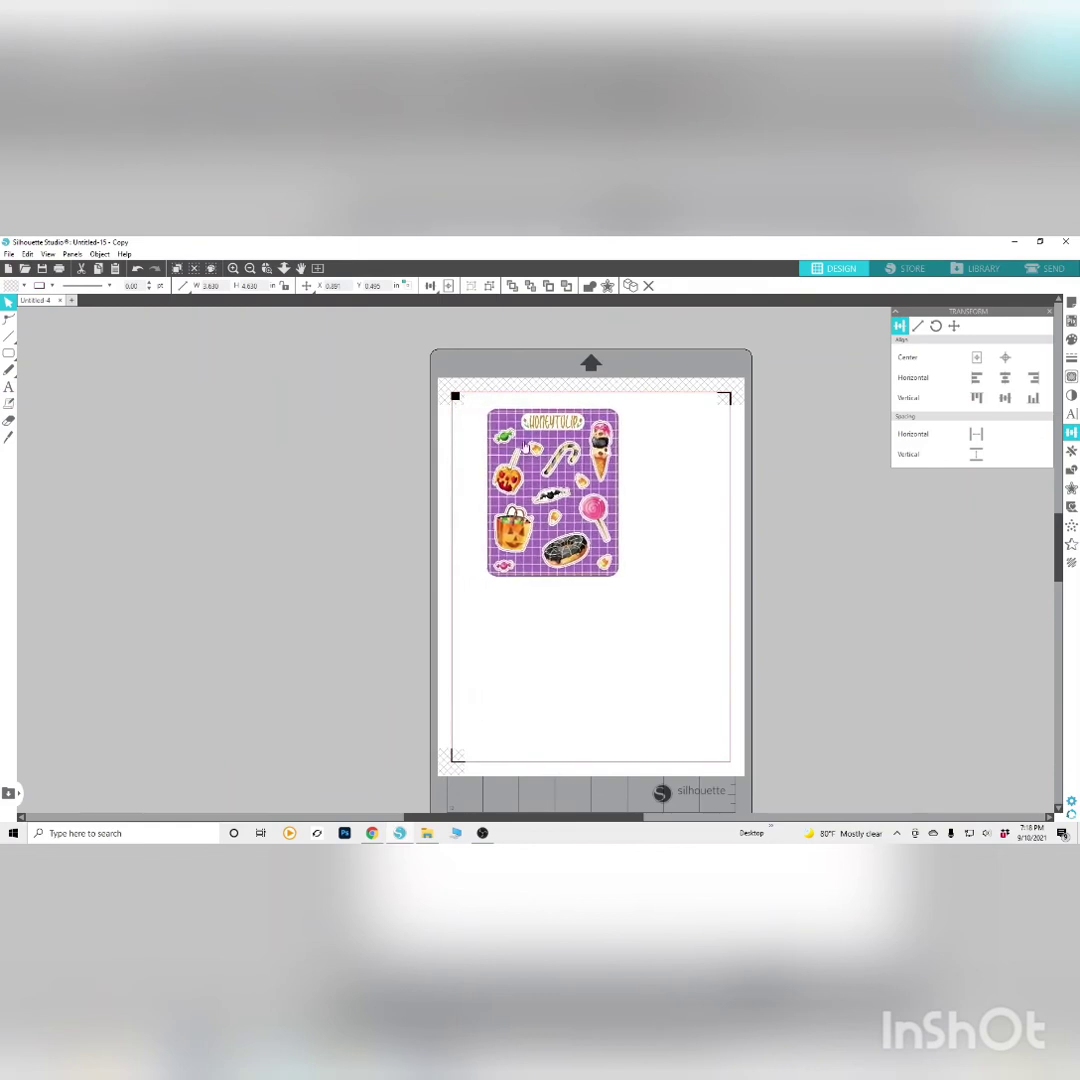
{"action": "left_click", "coordinate": [467, 399]}
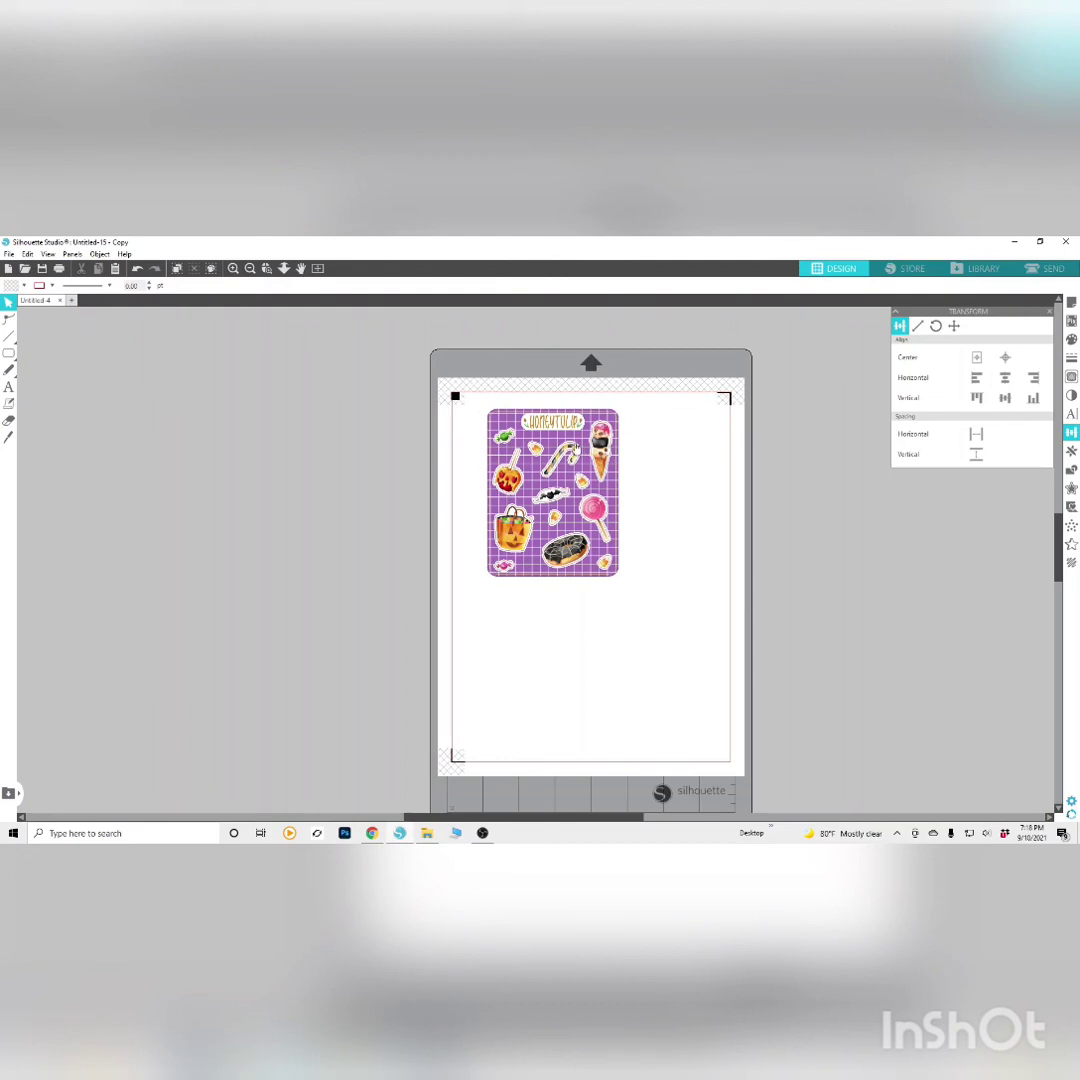
{"action": "left_click_drag", "start_coordinate": [573, 450], "coordinate": [552, 428]}
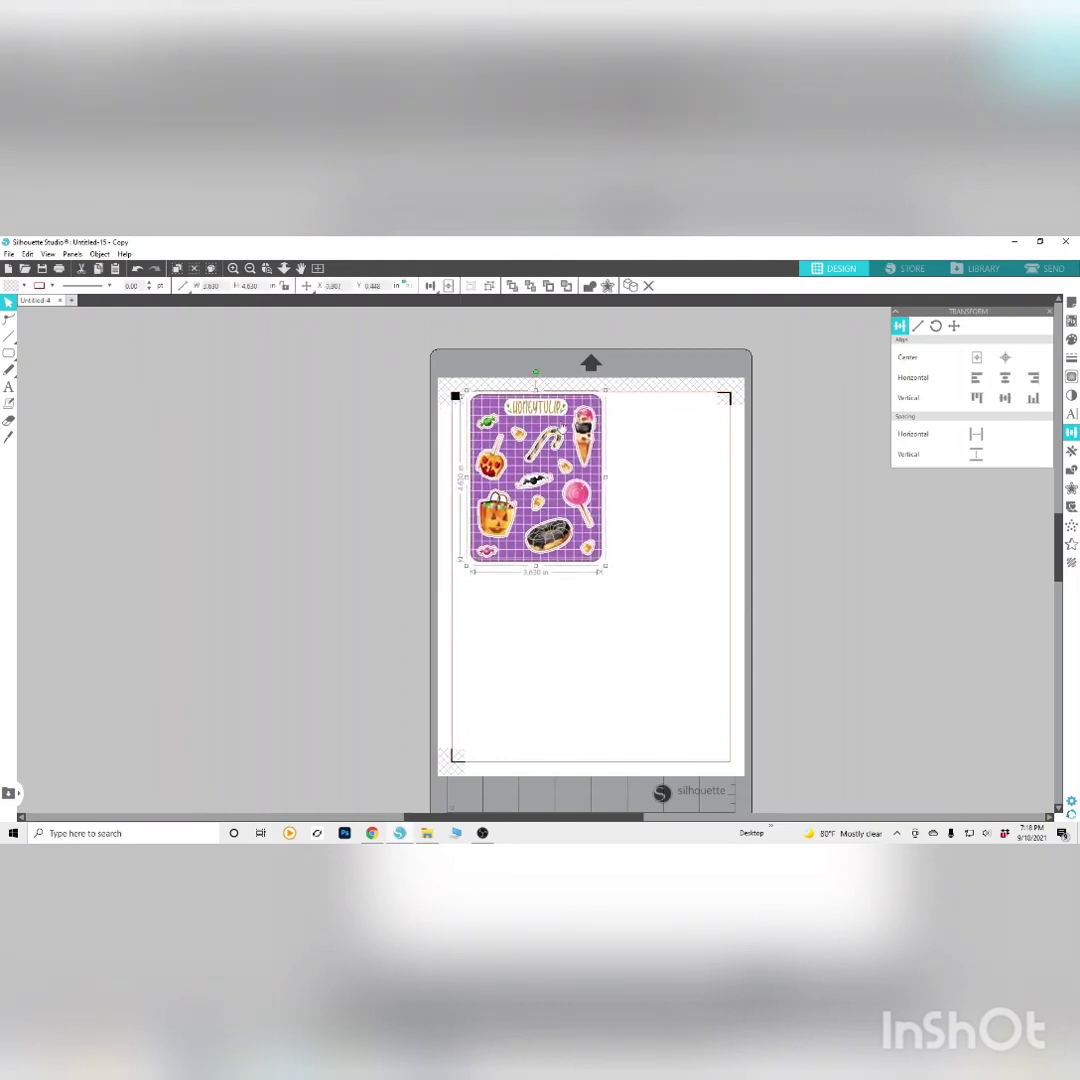
Duplicate the sticker sheet to the right and place both copies side by side, just below the upper registration marks
{"action": "left_click", "coordinate": [1073, 452]}
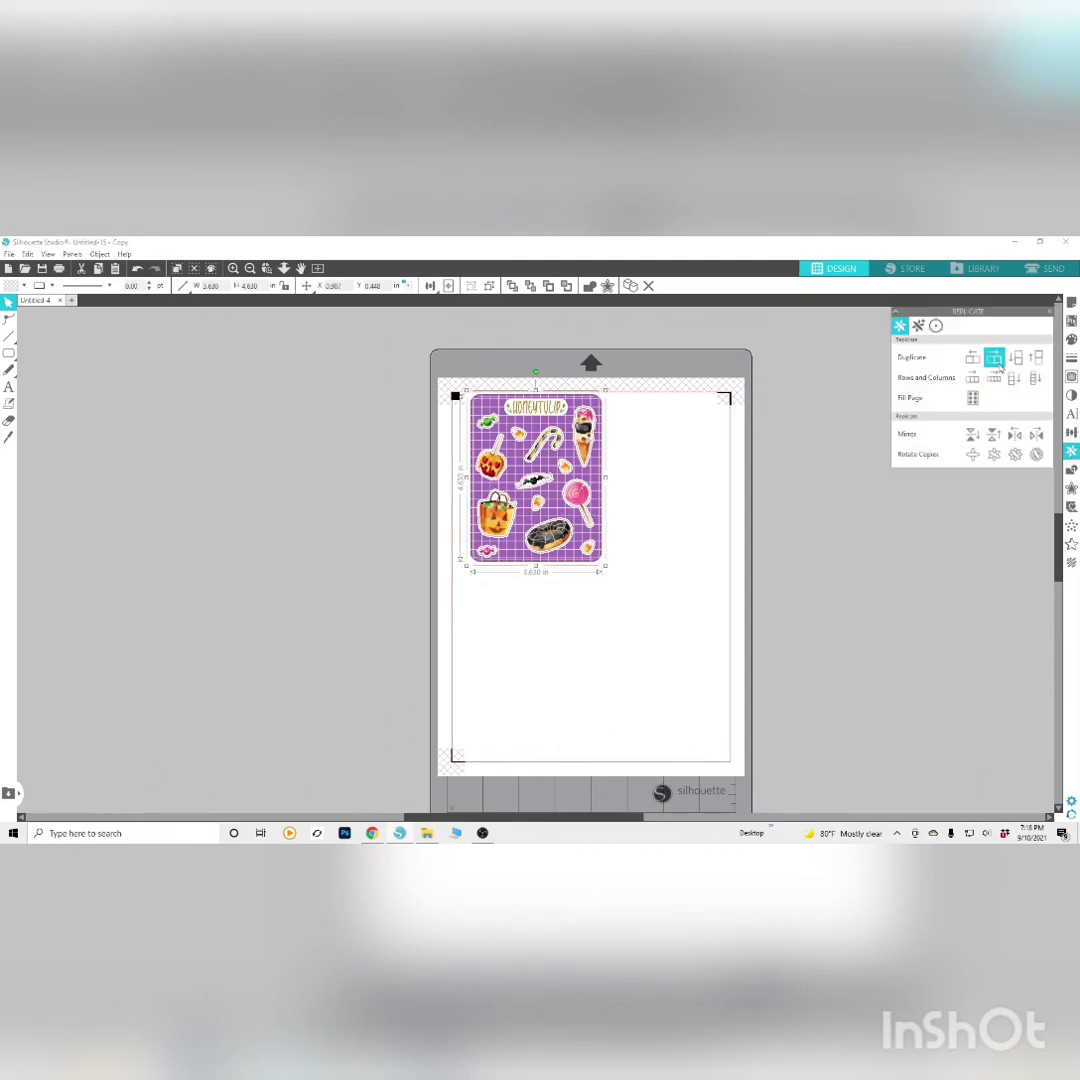
{"action": "left_click", "coordinate": [994, 357]}
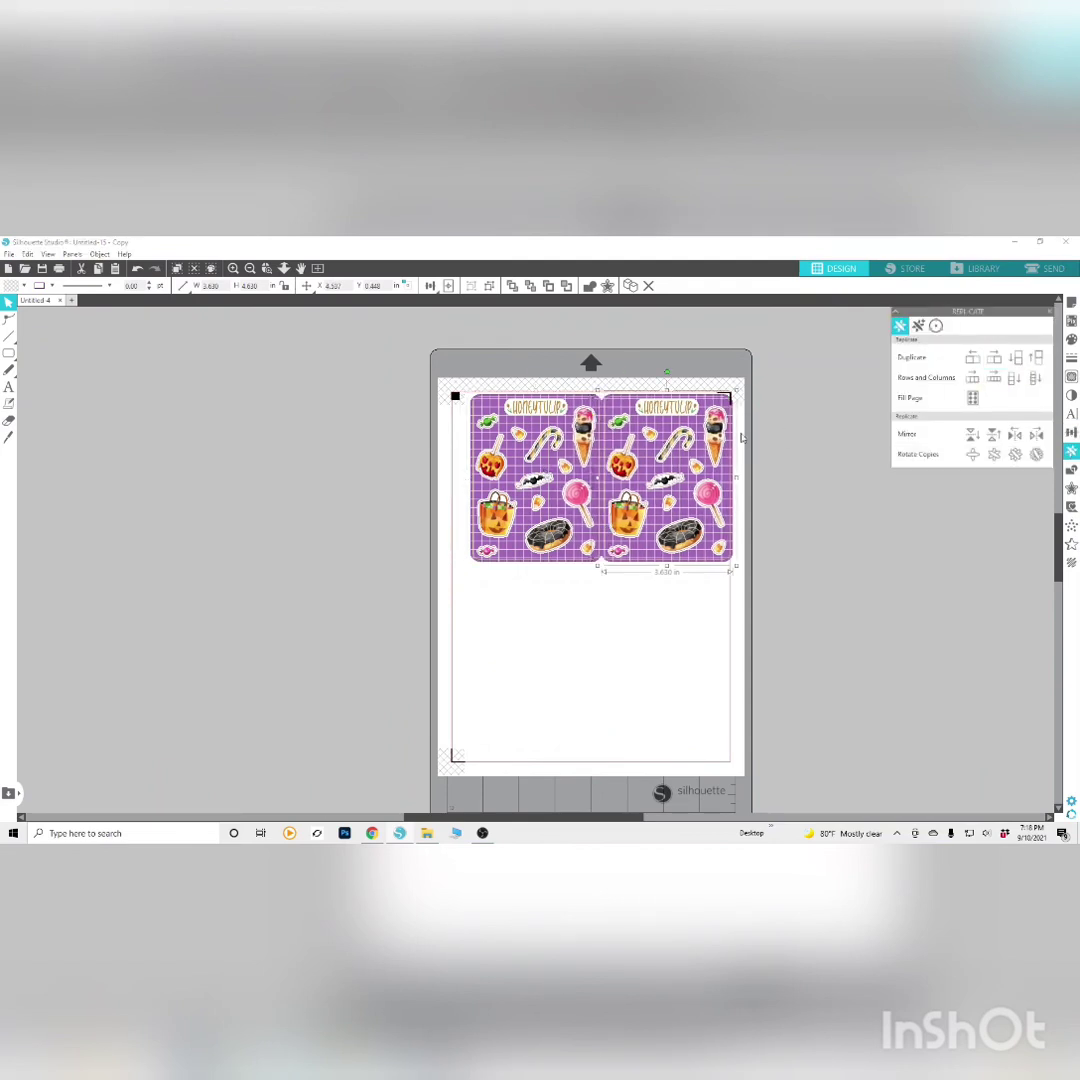
{"action": "left_click_drag", "start_coordinate": [535, 448], "coordinate": [519, 462]}
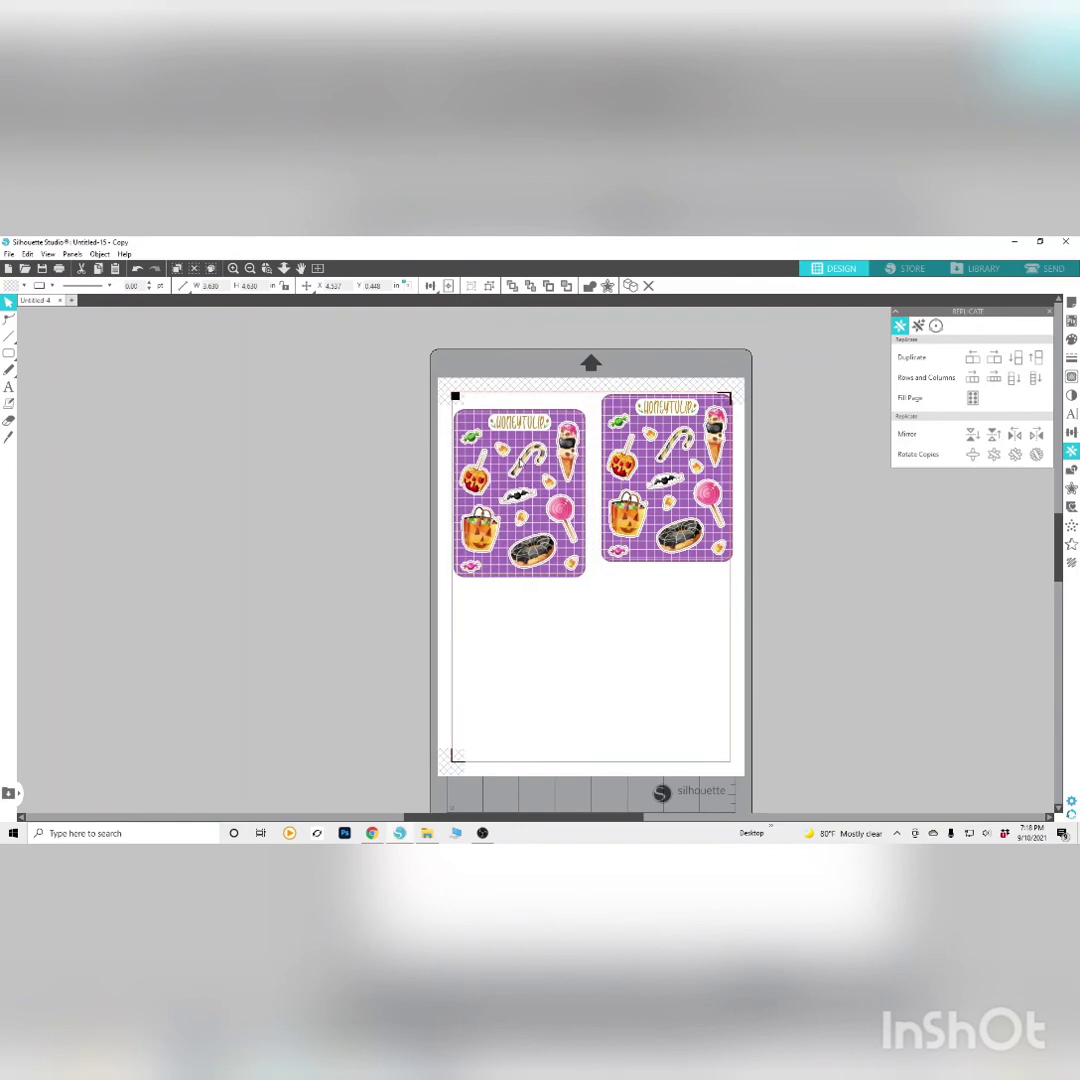
{"action": "left_click_drag", "start_coordinate": [652, 441], "coordinate": [646, 457]}
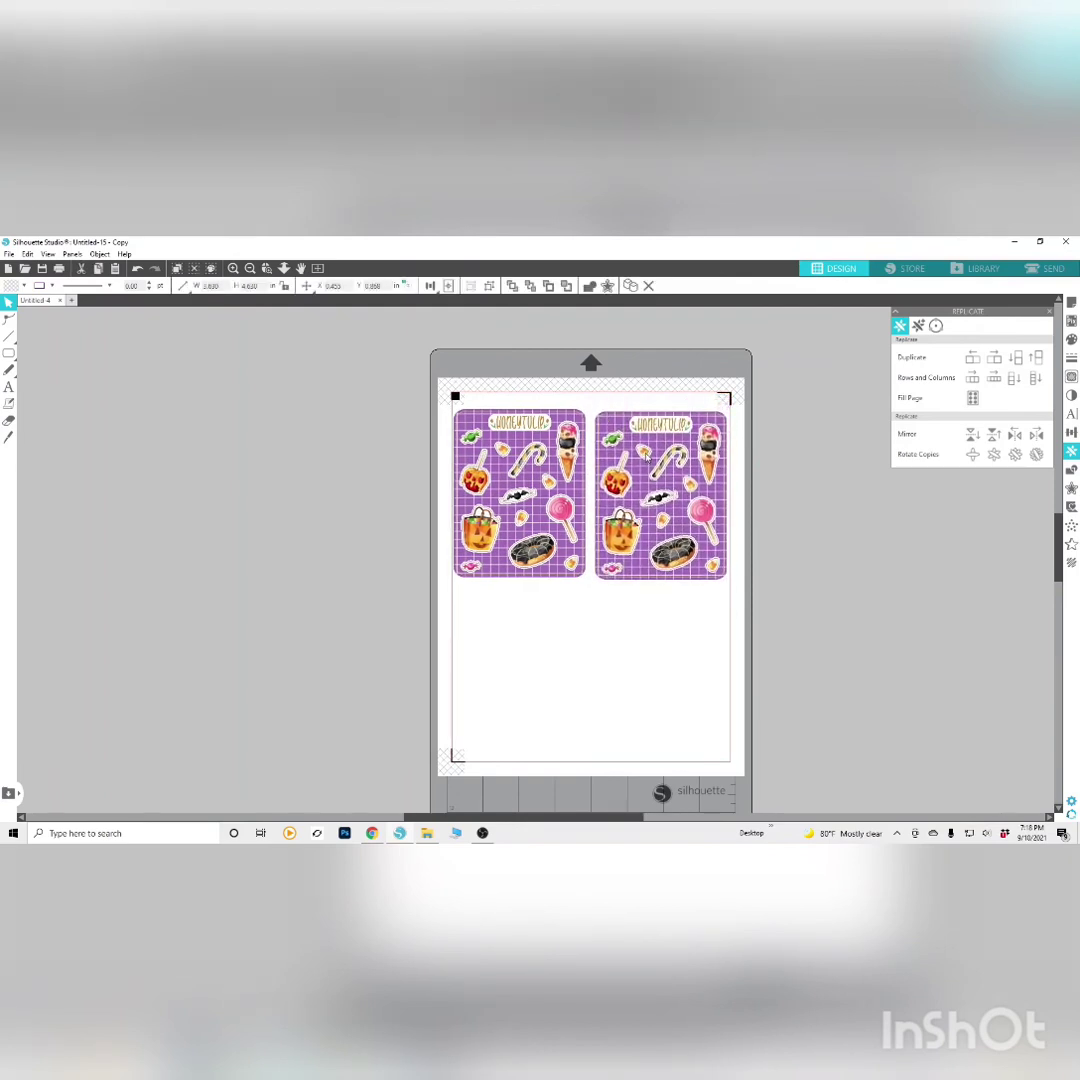
Duplicate the right-hand sheet below, move the copy down for a small gap, and duplicate that copy to the left
{"action": "left_click", "coordinate": [1015, 357]}
{"action": "left_click_drag", "start_coordinate": [646, 711], "coordinate": [645, 718]}
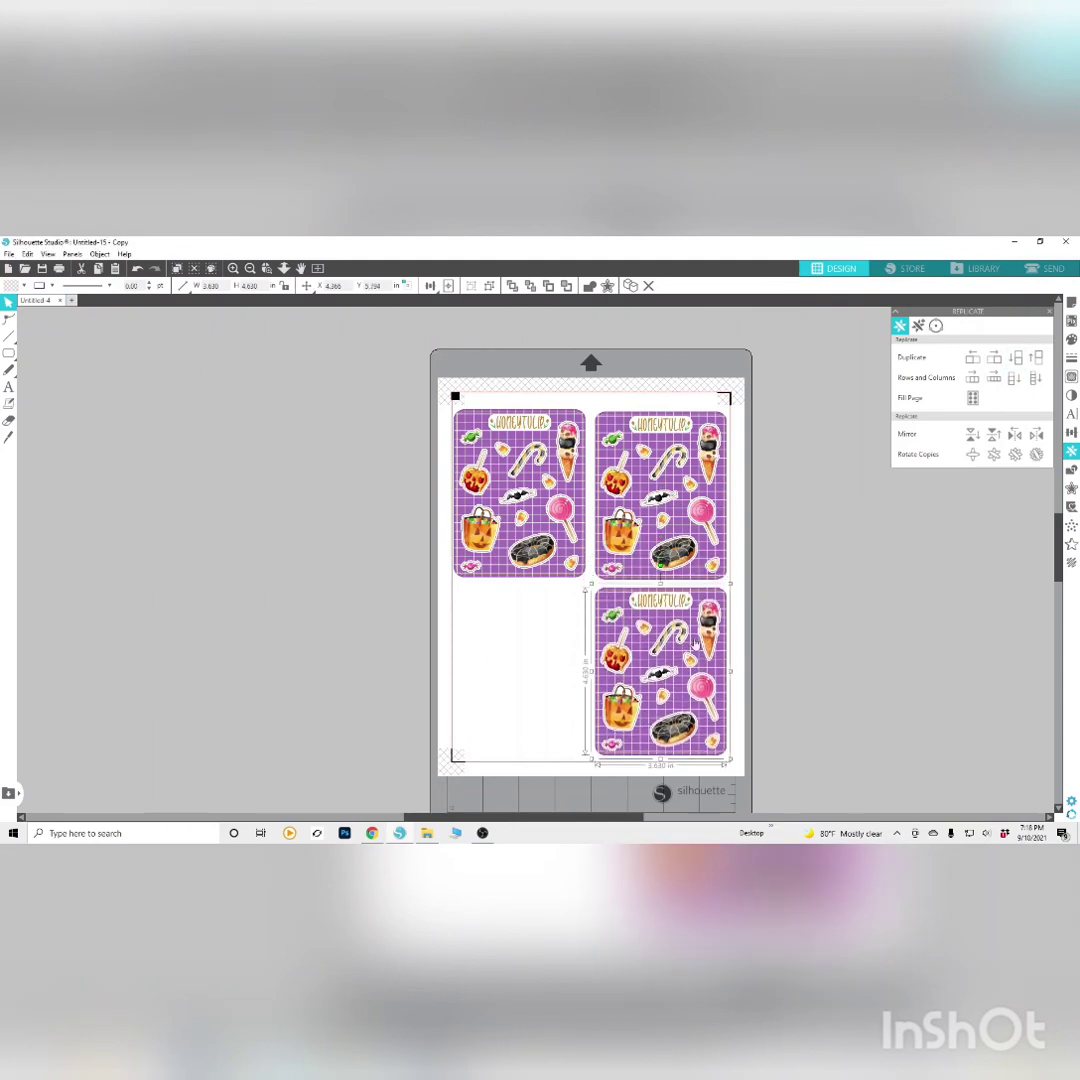
{"action": "left_click", "coordinate": [972, 357]}
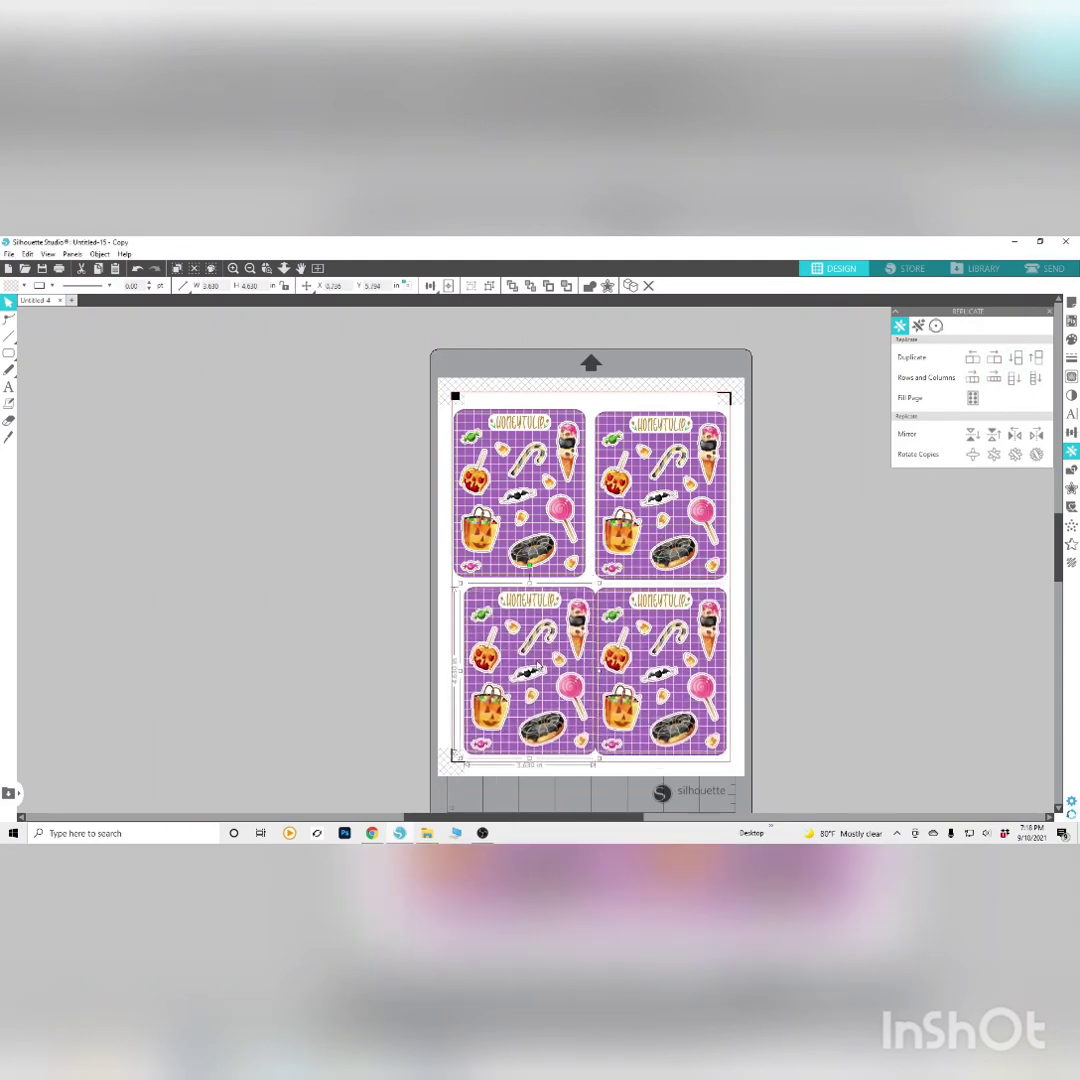
Move the lower-left sheet slightly up and left, inside the registration border and clear of its right-hand neighbour
{"action": "left_click_drag", "start_coordinate": [530, 669], "coordinate": [533, 661]}
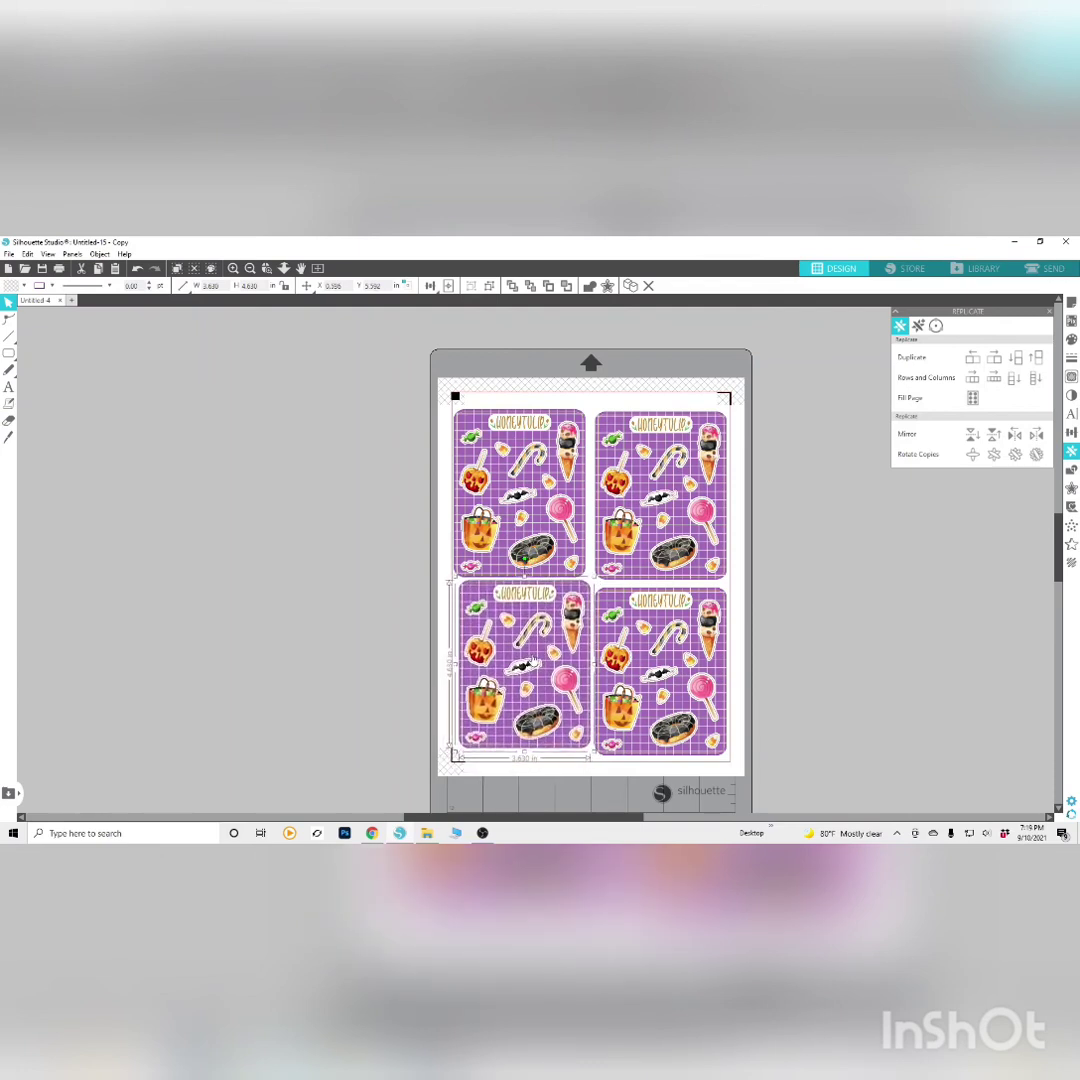
{"action": "left_click", "coordinate": [233, 268]}
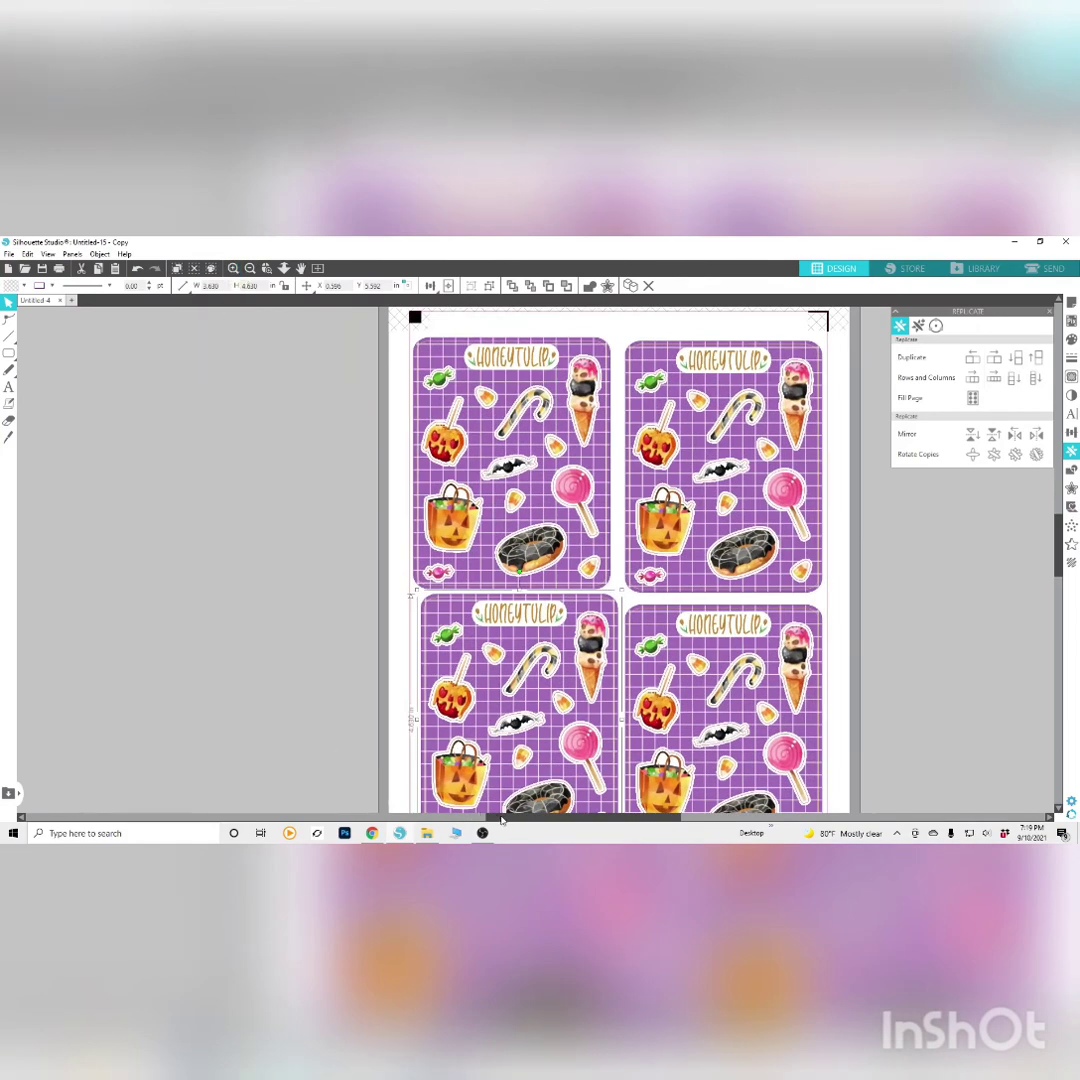
{"action": "left_click_drag", "start_coordinate": [501, 819], "coordinate": [528, 819]}
{"action": "left_click", "coordinate": [839, 693]}
Select the two upper sheets and align them with each other along their vertical middle
{"action": "scroll", "coordinate": [839, 693], "scroll_direction": "up", "scroll_amount": 2}
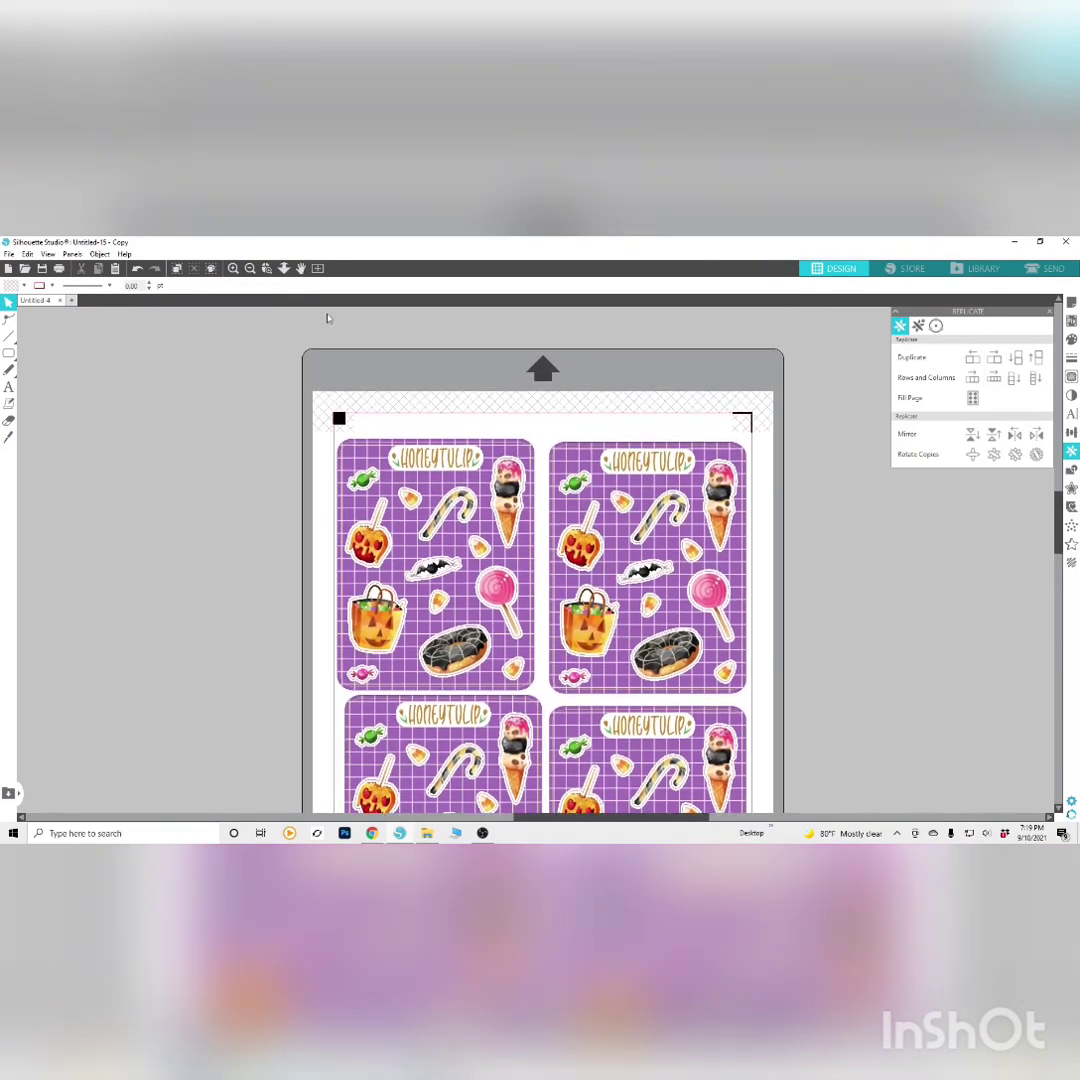
{"action": "left_click", "coordinate": [233, 268]}
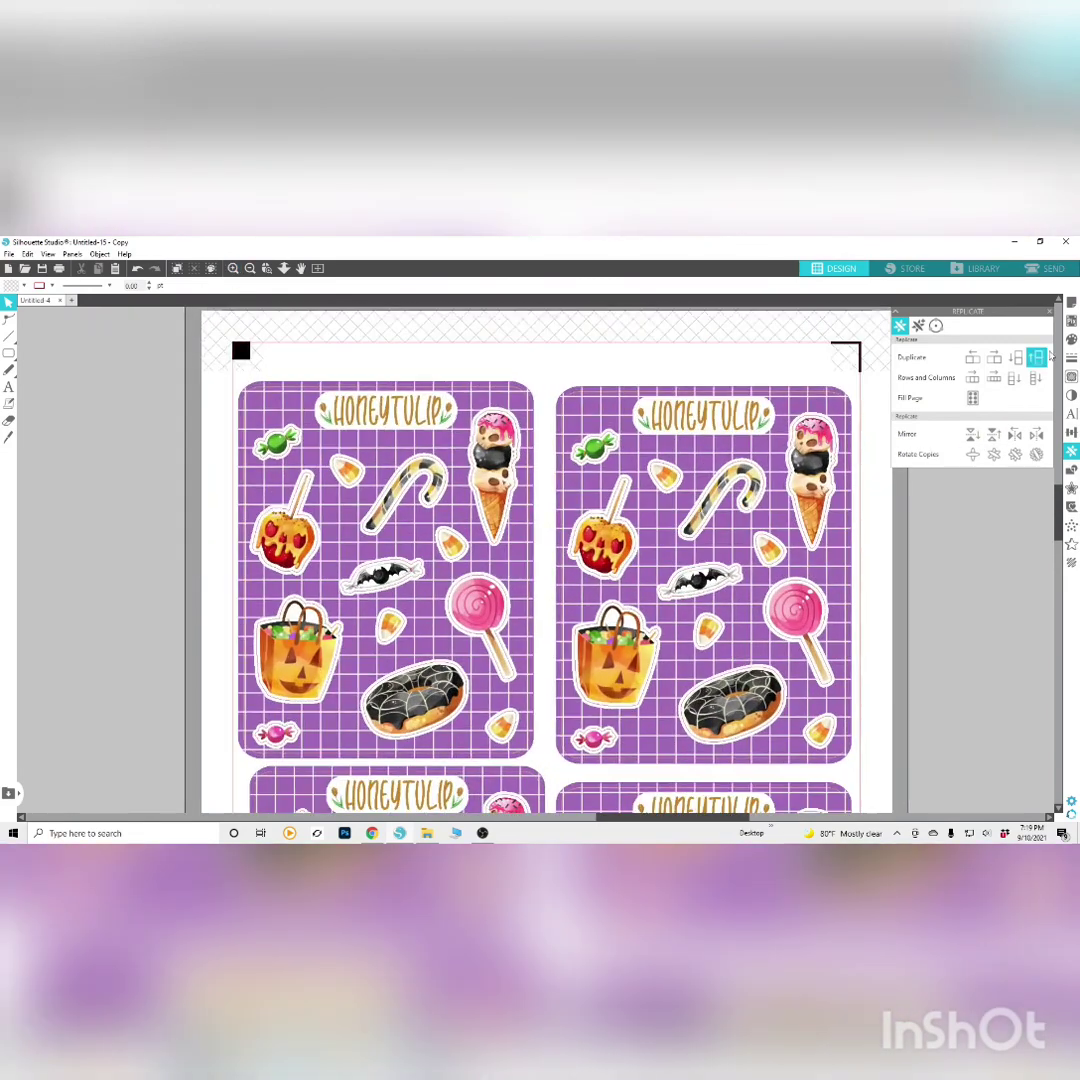
{"action": "left_click", "coordinate": [1049, 311]}
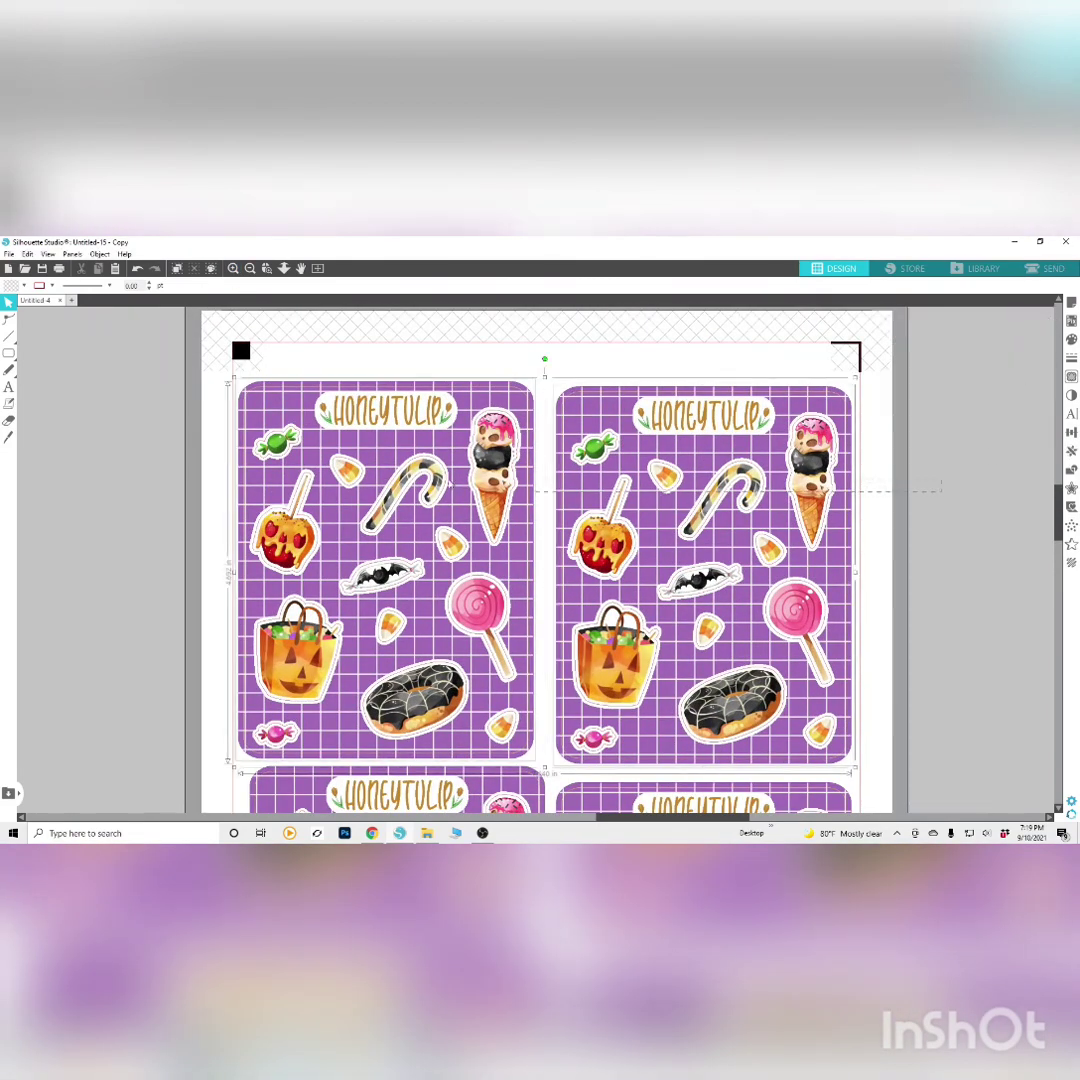
{"action": "left_click", "coordinate": [452, 482]}
{"action": "left_click", "coordinate": [1071, 432]}
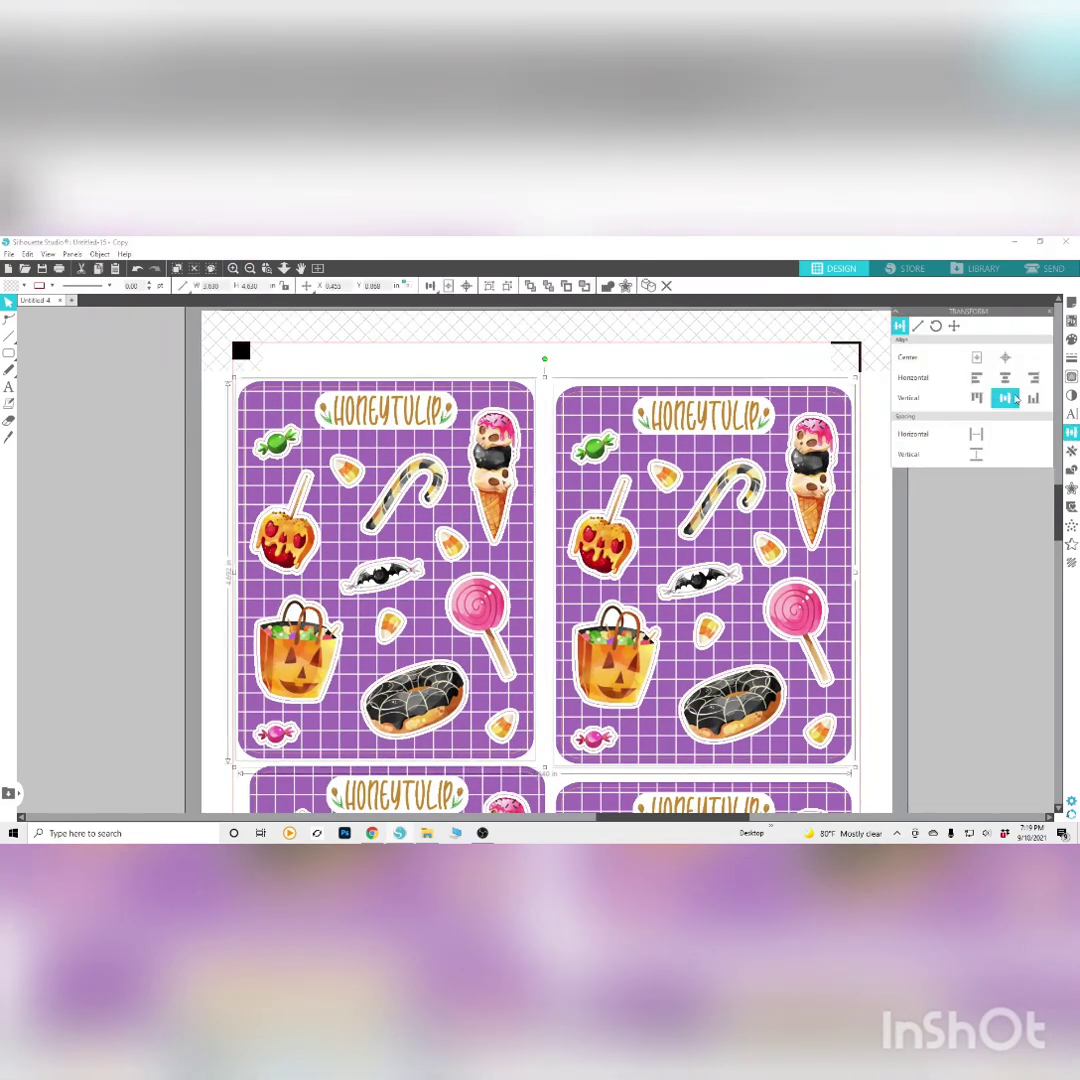
Nudge the two upper sheets together slightly up toward the upper registration marks
{"action": "key", "text": "Up"}
{"action": "key", "text": "Up"}
{"action": "key", "text": "Up"}
{"action": "key", "text": "Up"}
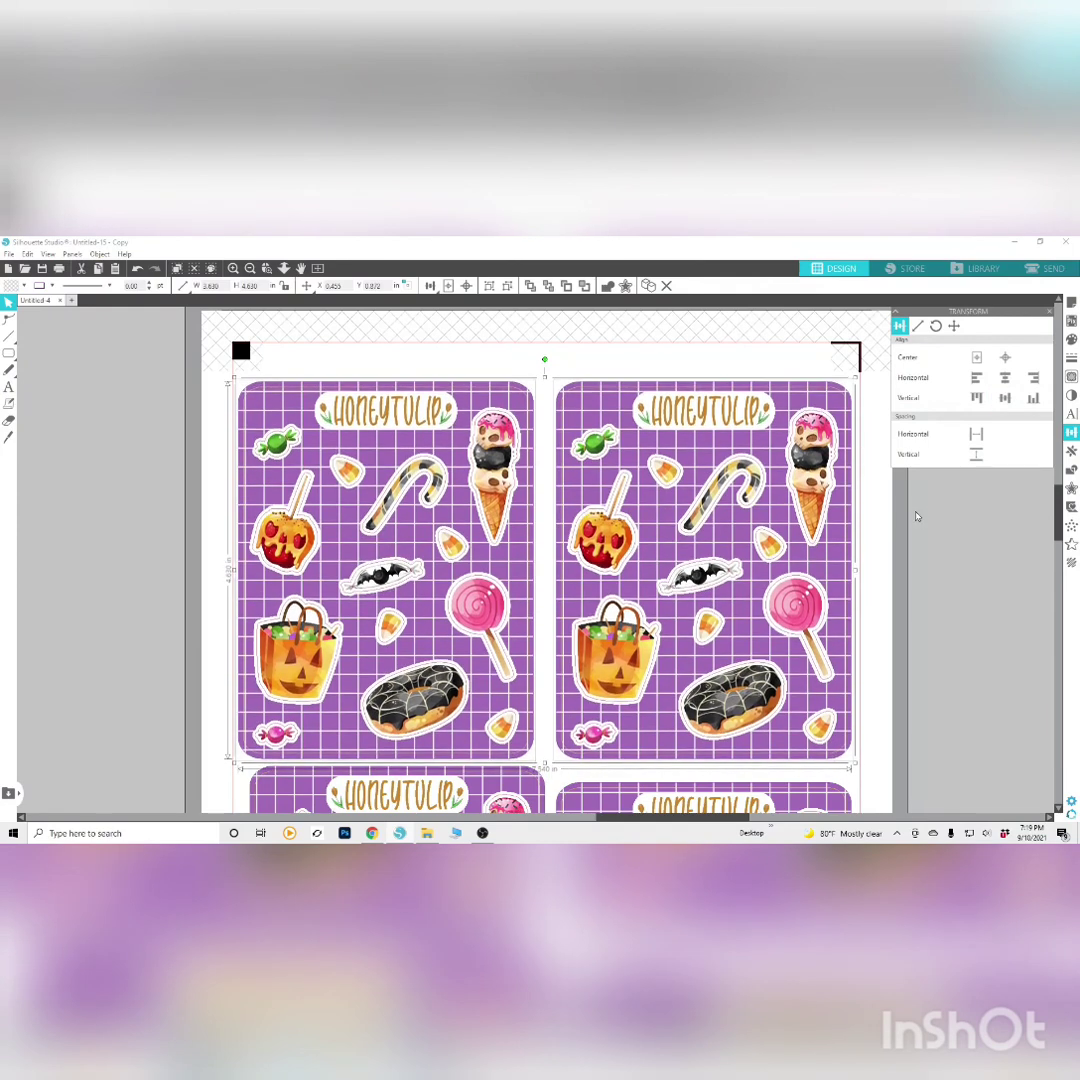
{"action": "key", "text": "Up"}
{"action": "key", "text": "Up"}
{"action": "key", "text": "Up"}
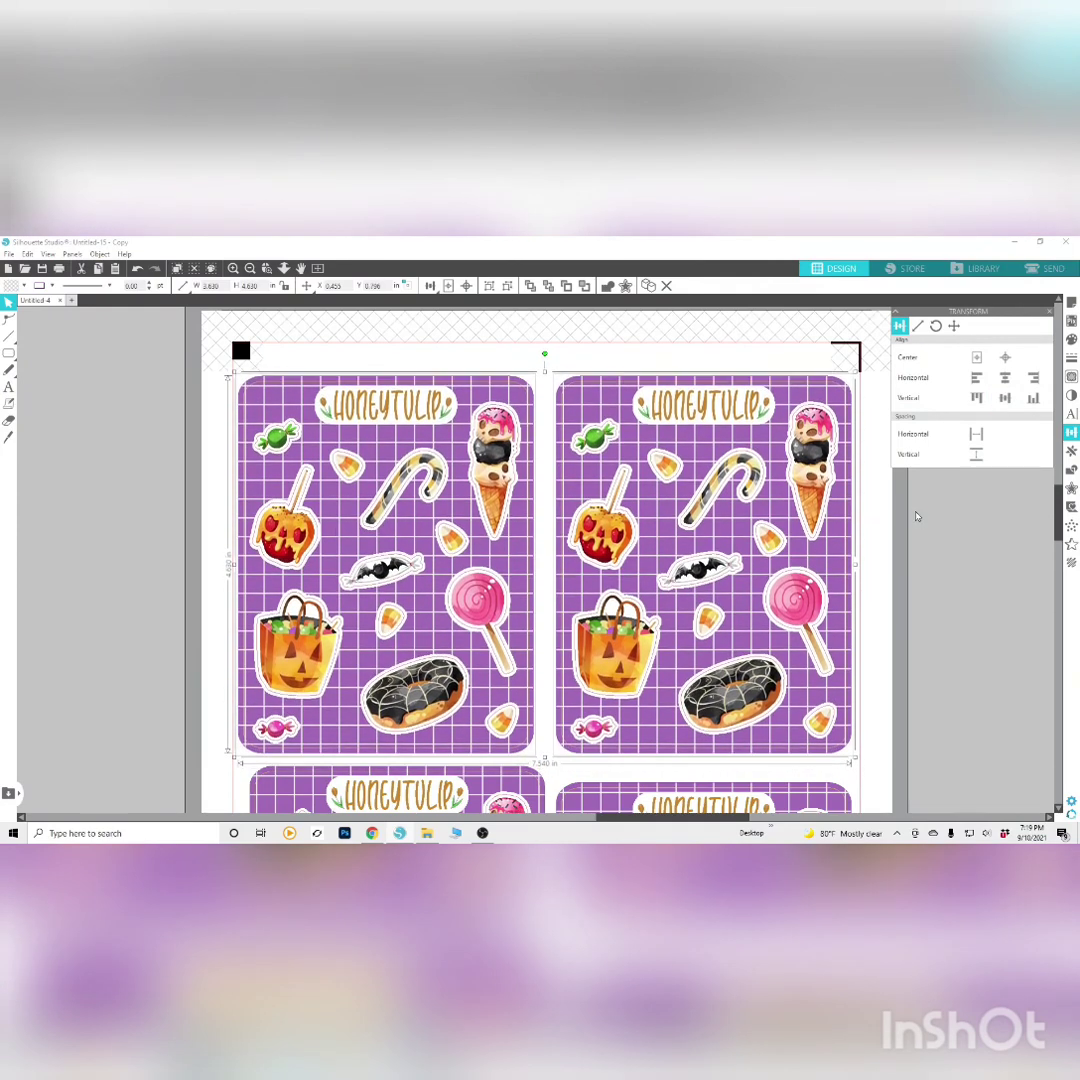
{"action": "left_click", "coordinate": [254, 372]}
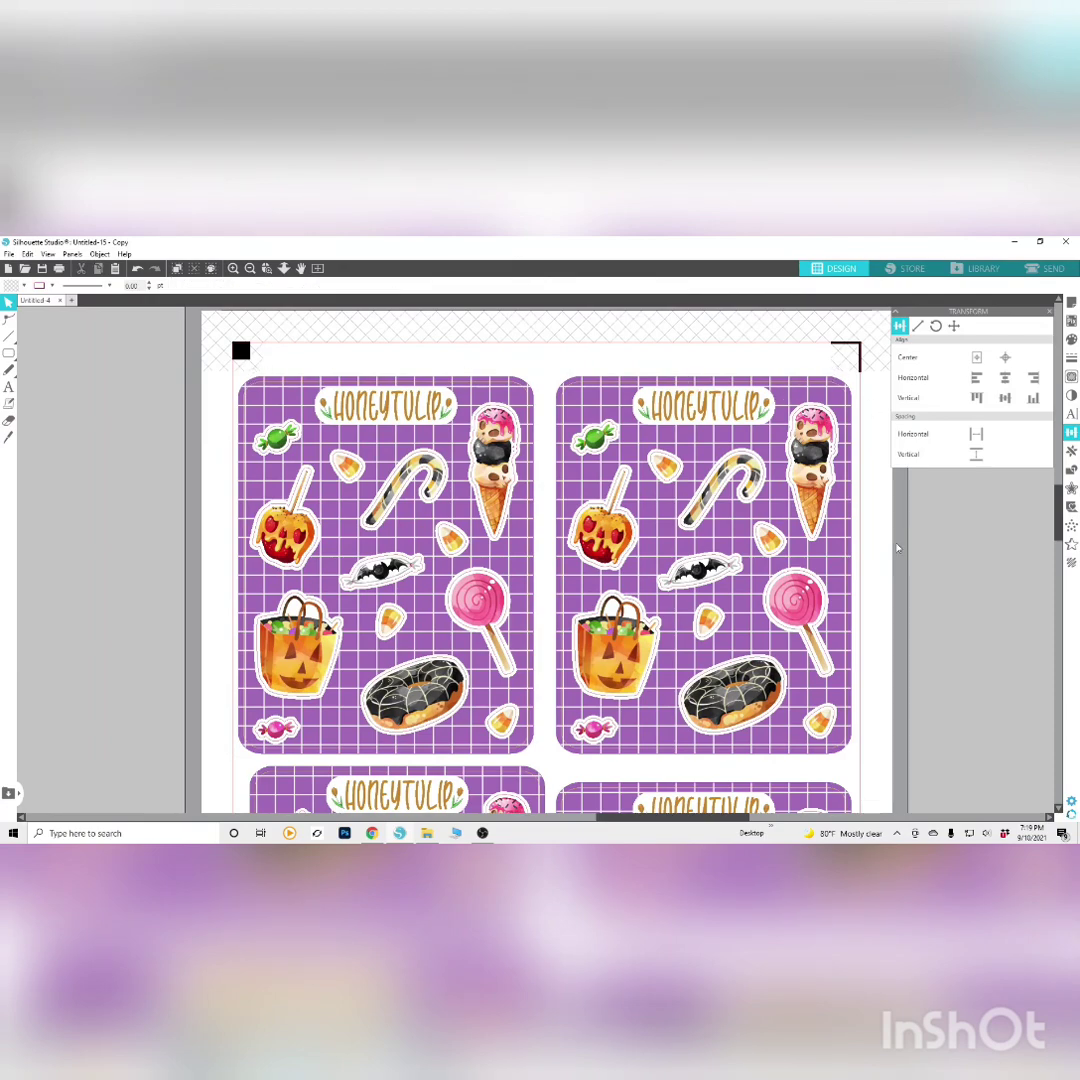
Select the two lower sheets and align them with each other along their vertical middle
{"action": "scroll", "coordinate": [897, 548], "scroll_direction": "down", "scroll_amount": 5}
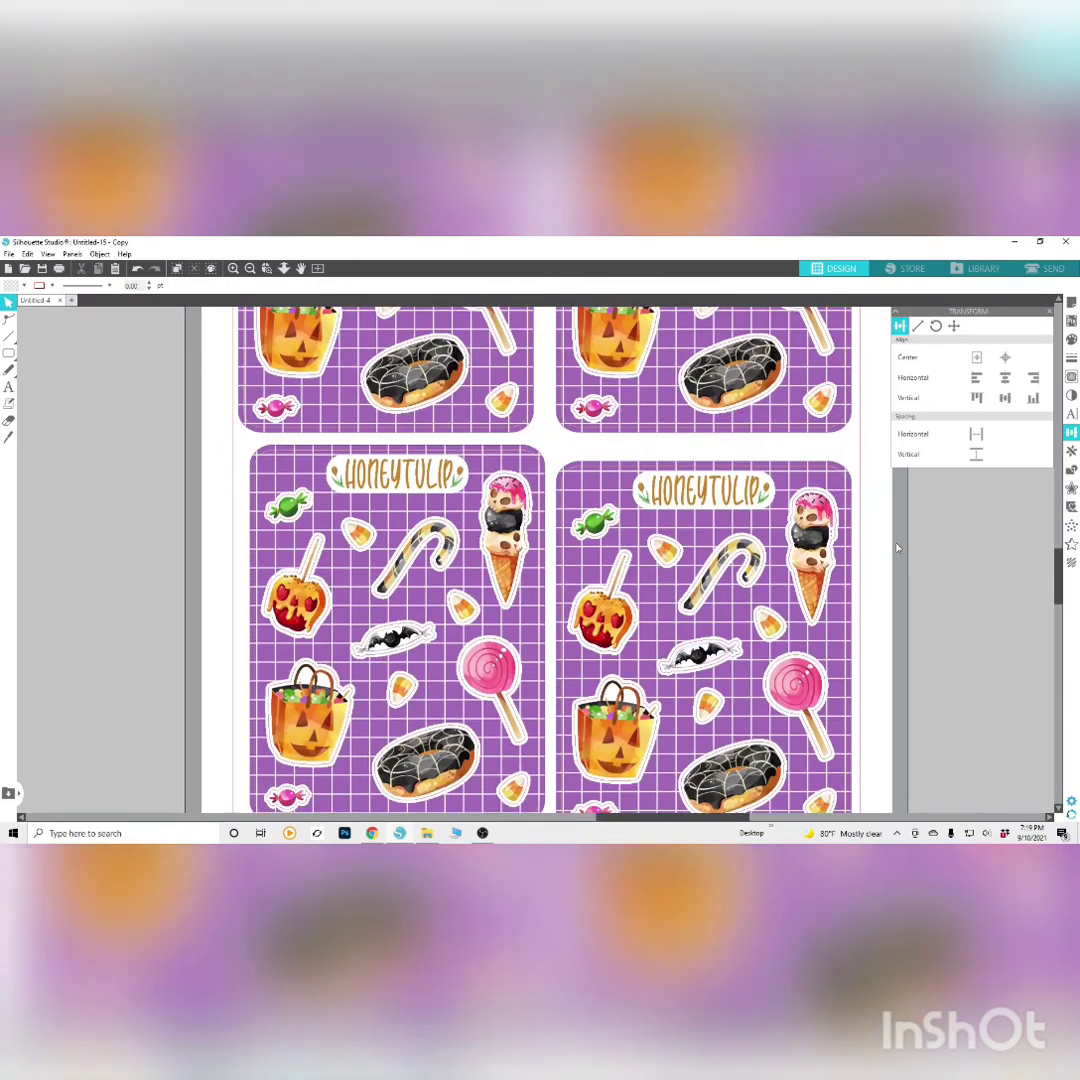
{"action": "scroll", "coordinate": [897, 548], "scroll_direction": "down", "scroll_amount": 2}
{"action": "left_click_drag", "start_coordinate": [89, 456], "coordinate": [816, 539]}
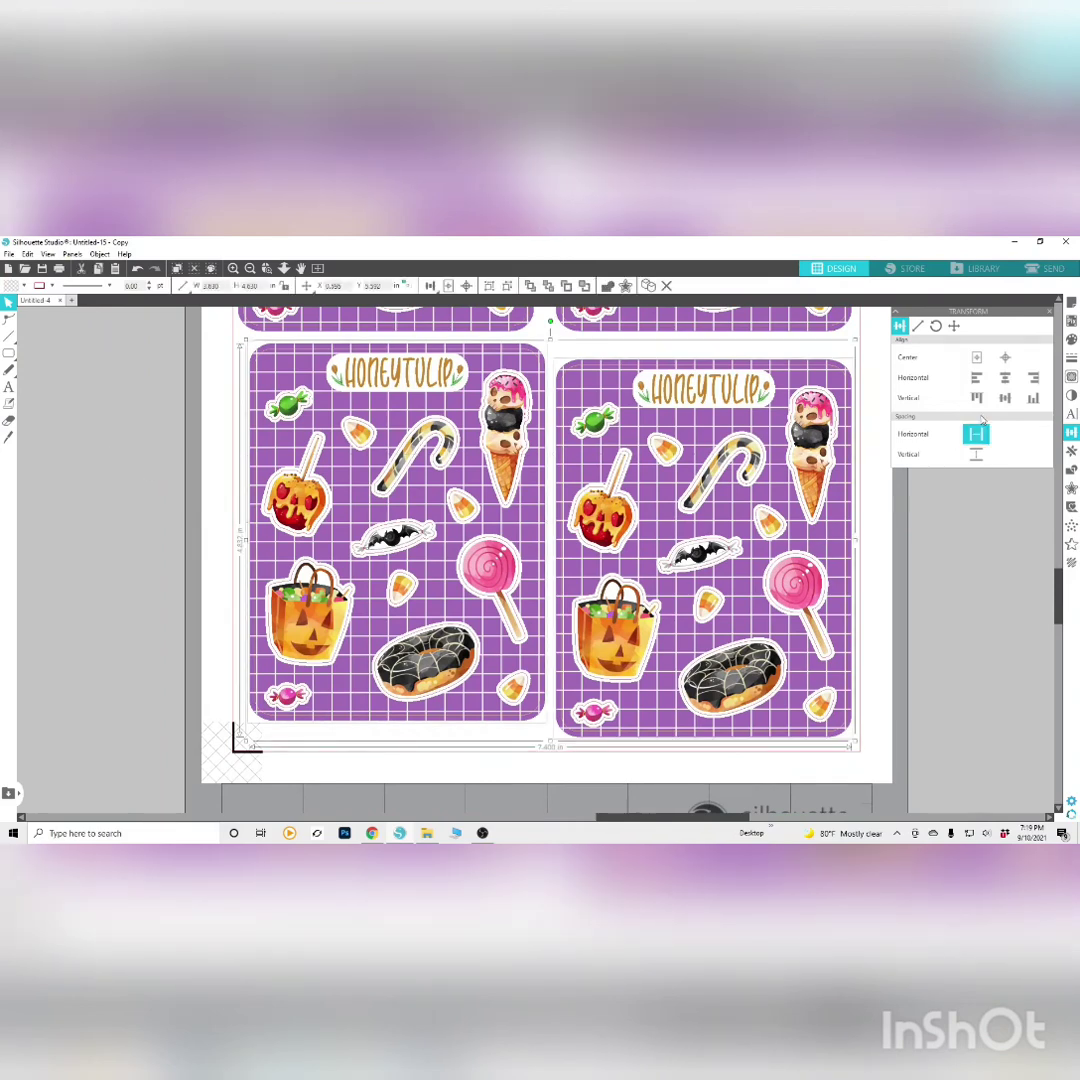
{"action": "left_click", "coordinate": [1005, 398]}
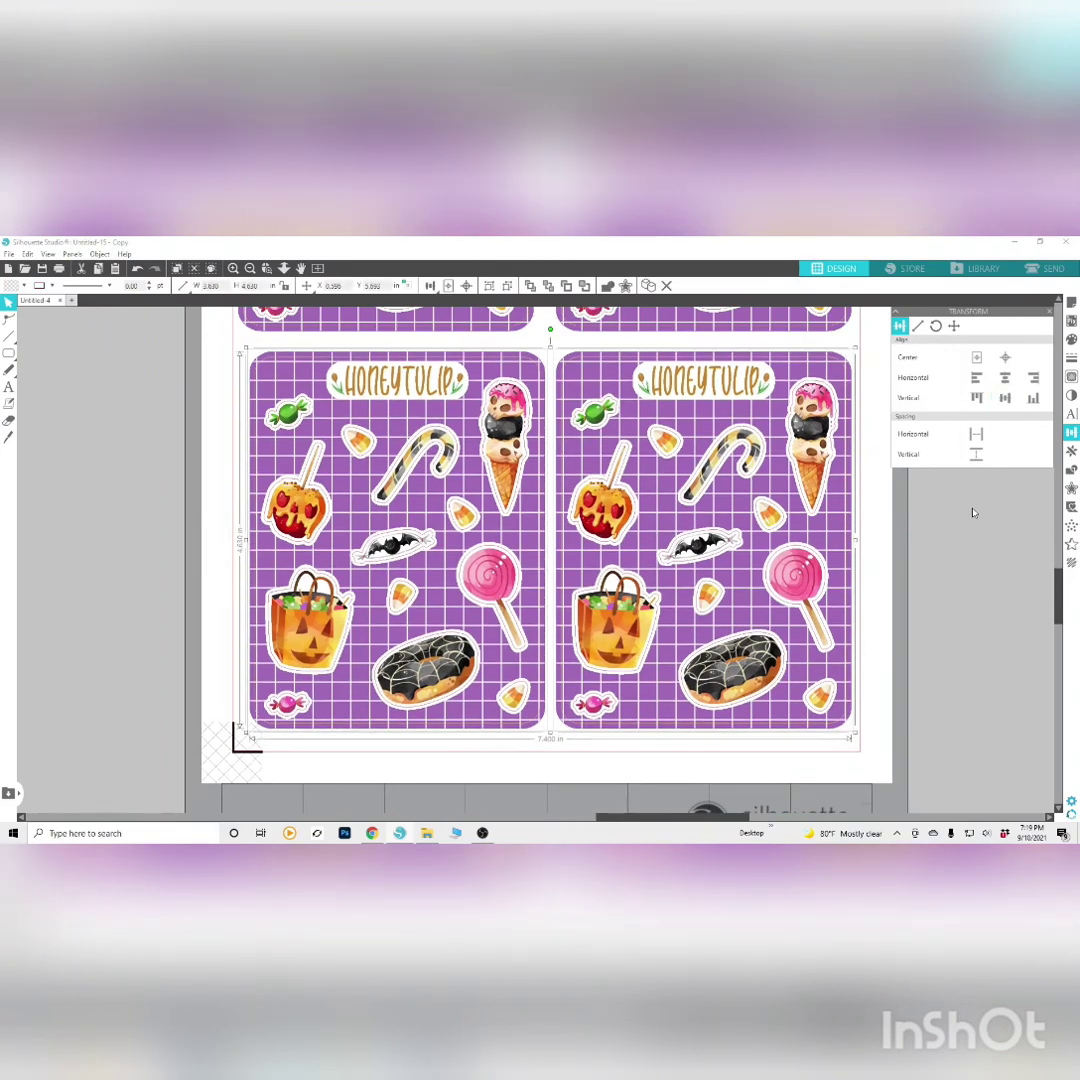
Nudge the two lower sheets together up, leaving only a small gap below the upper row
{"action": "key", "text": "Up"}
{"action": "key", "text": "Up"}
{"action": "key", "text": "Up"}
{"action": "key", "text": "Up"}
{"action": "key", "text": "Up"}
{"action": "key", "text": "Up"}
{"action": "key", "text": "Up"}
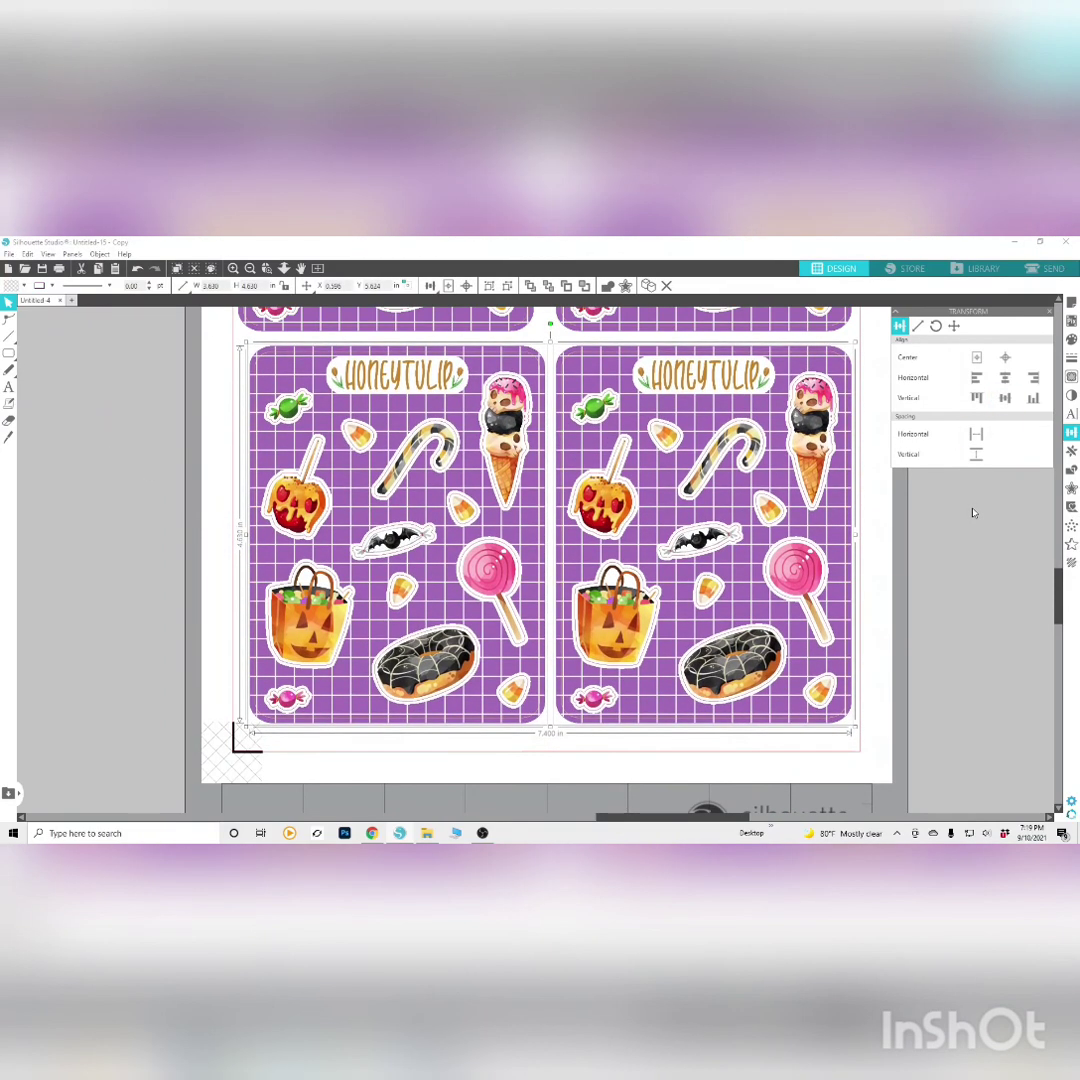
{"action": "key", "text": "Up"}
{"action": "key", "text": "Up"}
{"action": "key", "text": "Up"}
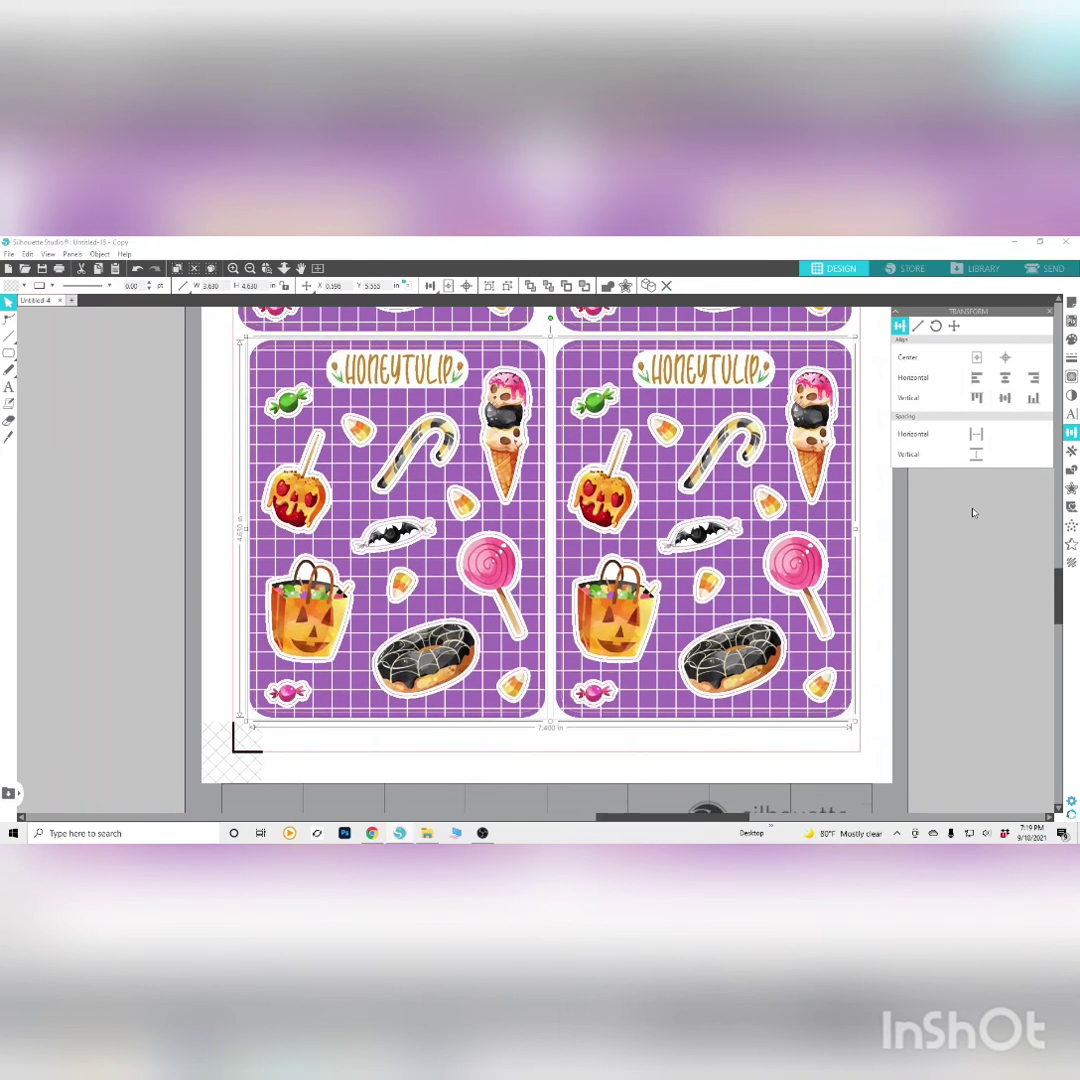
{"action": "key", "text": "Up"}
{"action": "key", "text": "Up"}
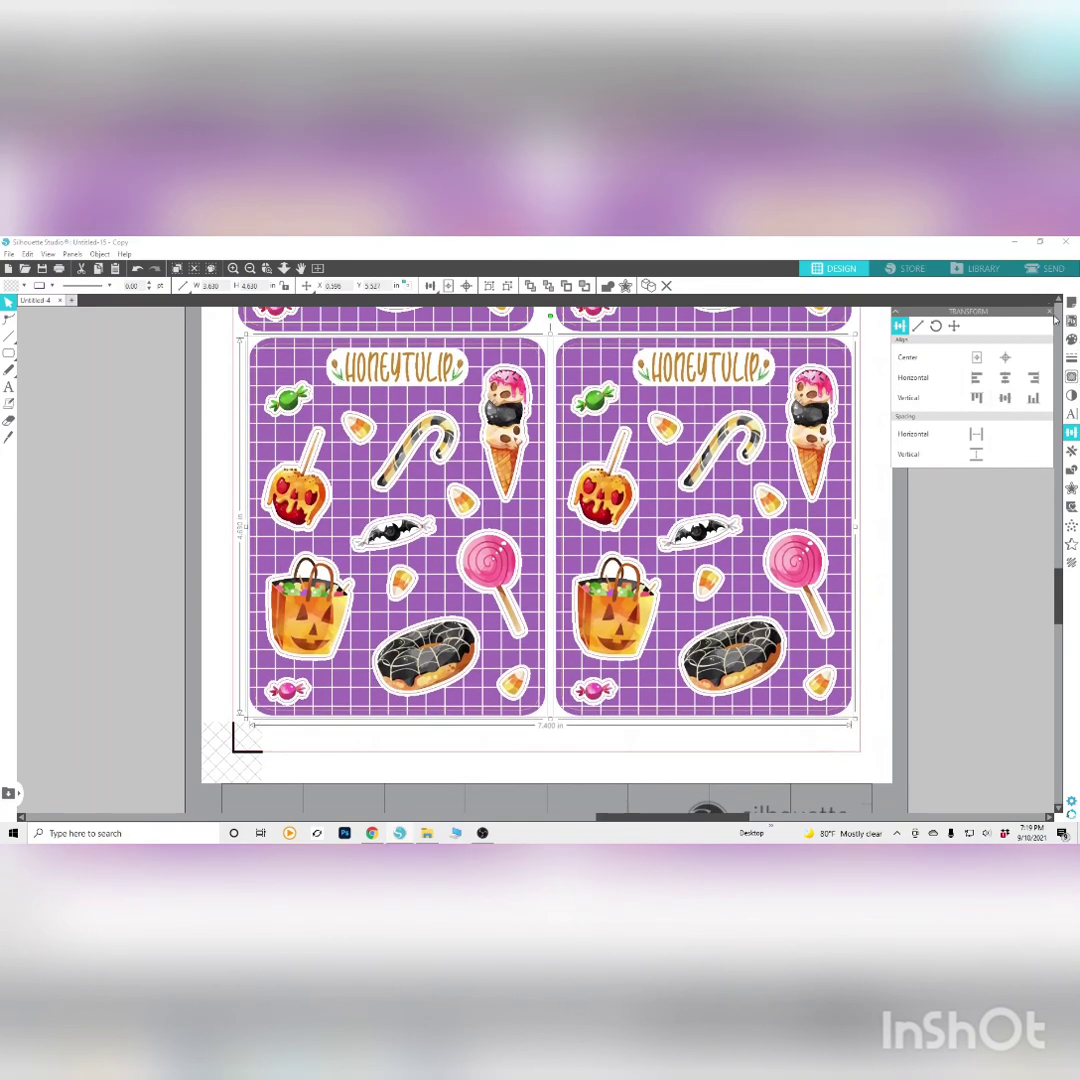
{"action": "left_click", "coordinate": [1052, 314]}
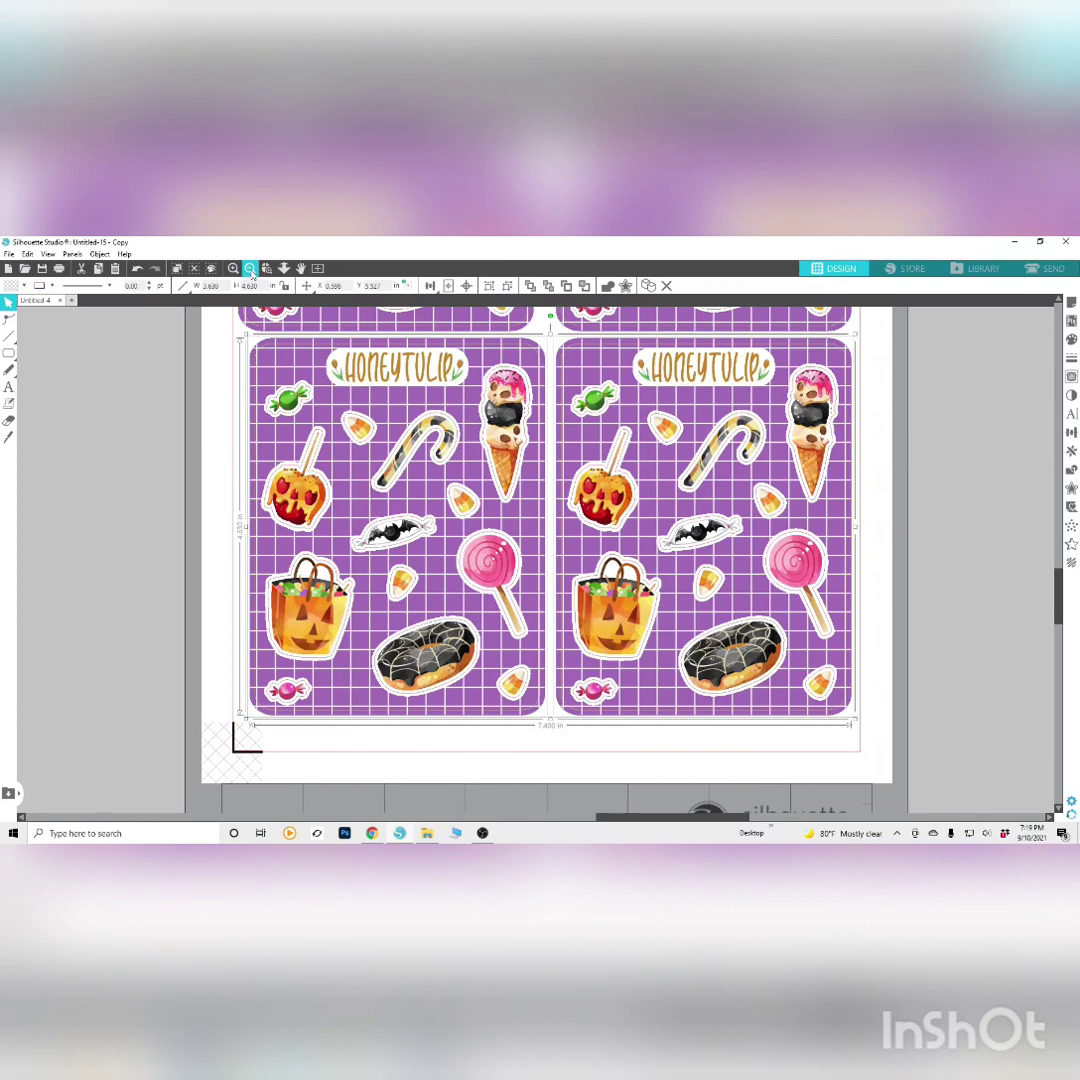
Delete both lower sheets and the upper-right sheet, keeping only the upper-left one on the page
{"action": "left_click", "coordinate": [250, 270]}
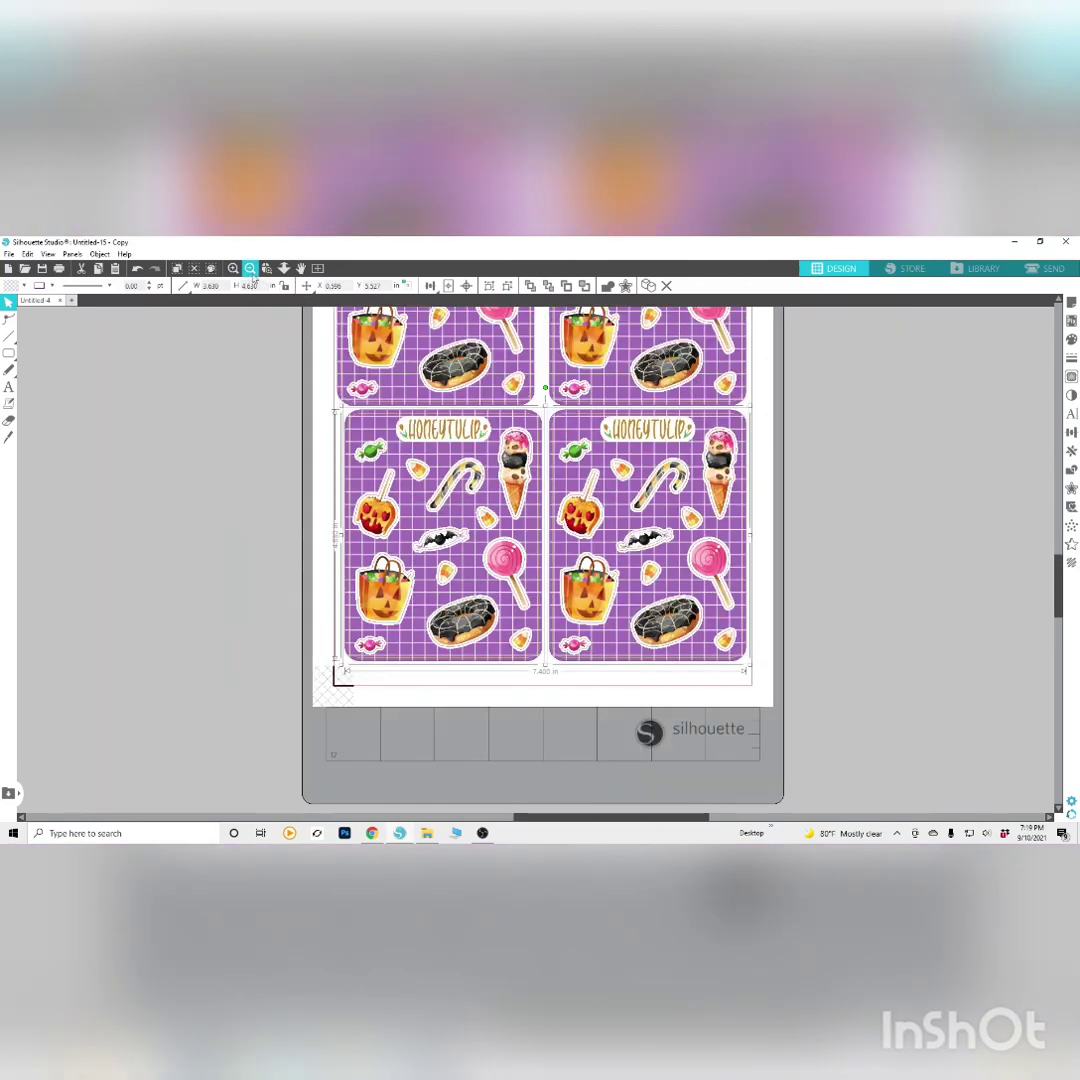
{"action": "left_click", "coordinate": [807, 451]}
{"action": "scroll", "coordinate": [808, 452], "scroll_direction": "up", "scroll_amount": 1}
{"action": "scroll", "coordinate": [808, 453], "scroll_direction": "up", "scroll_amount": 2}
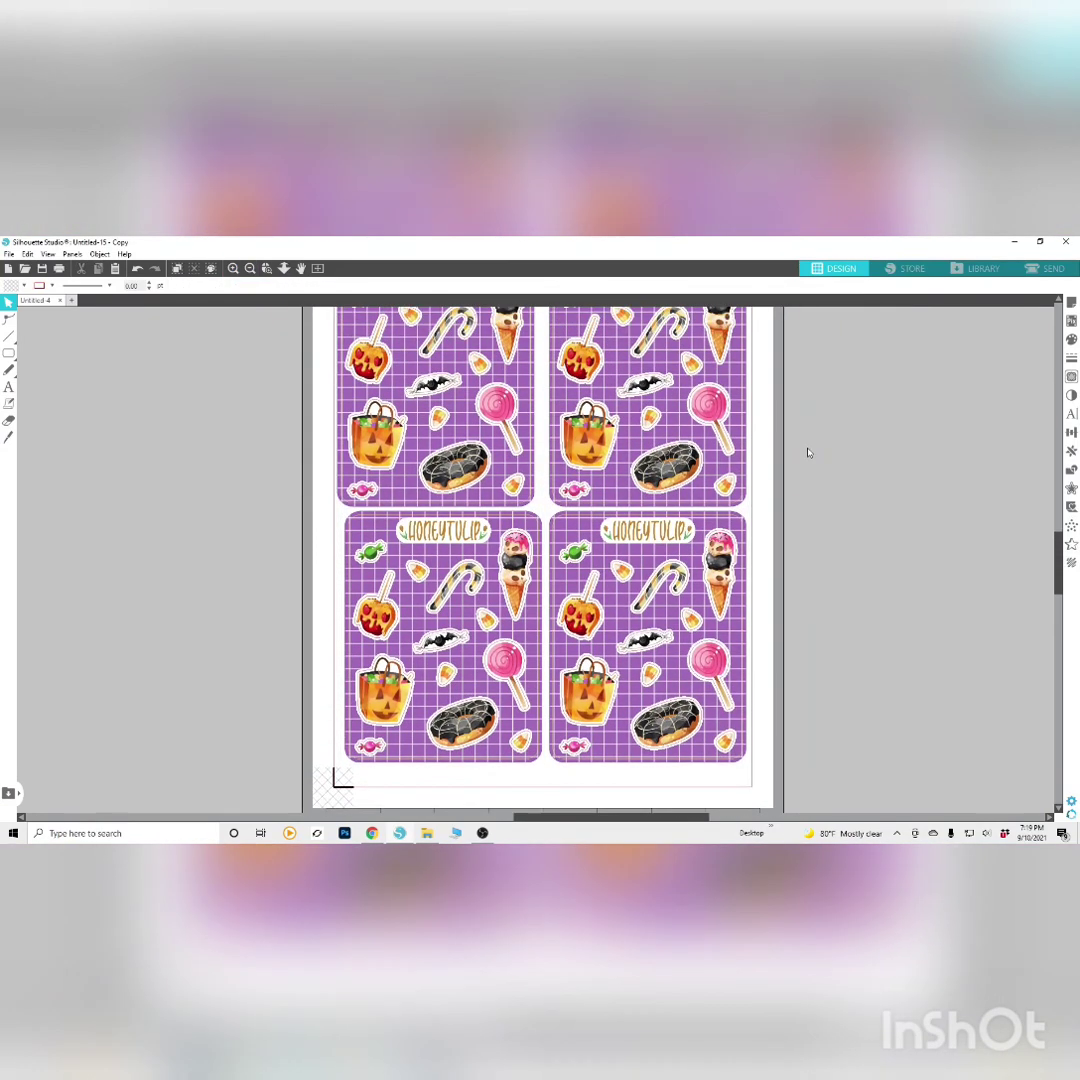
{"action": "left_click", "coordinate": [250, 269]}
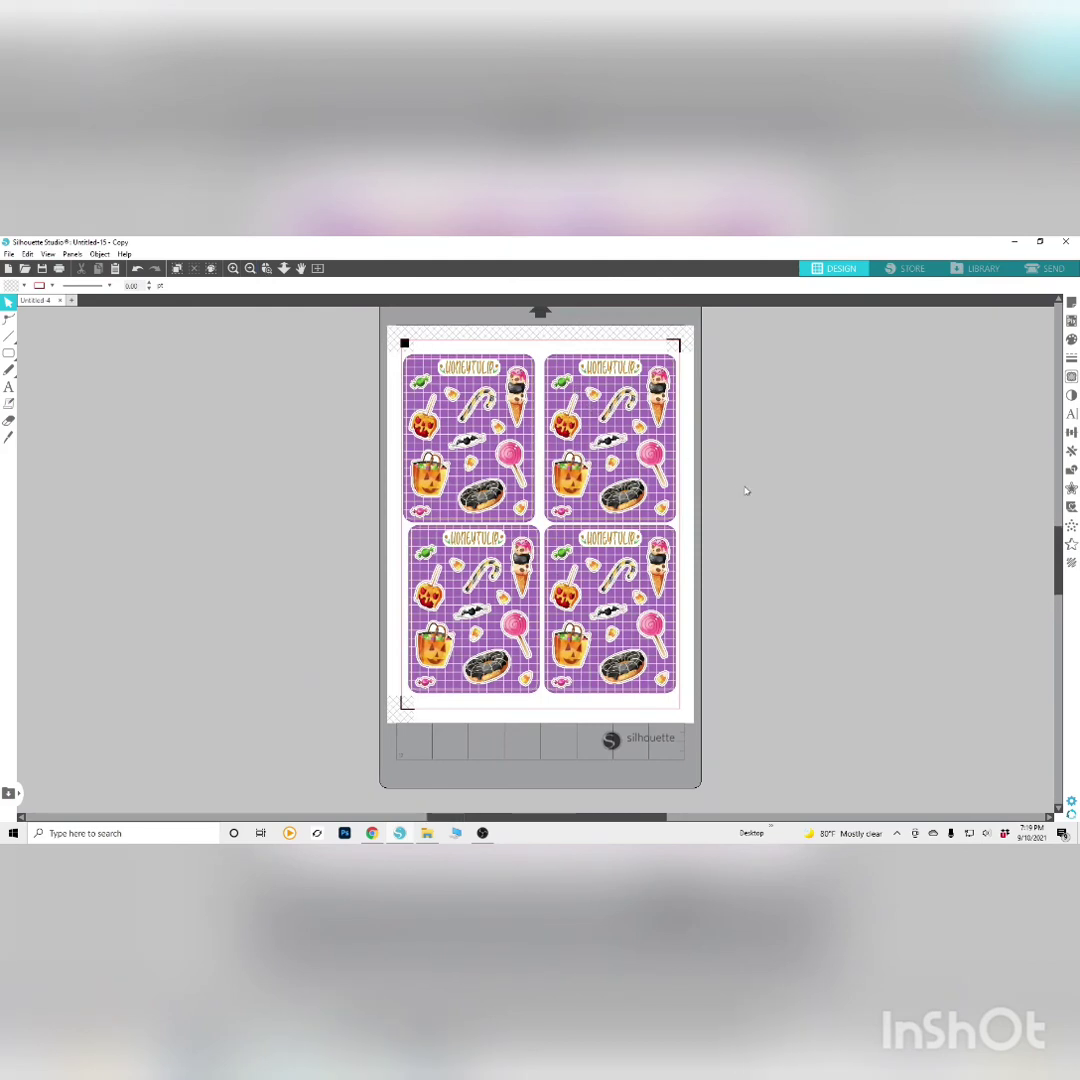
{"action": "scroll", "coordinate": [745, 490], "scroll_direction": "up", "scroll_amount": 1}
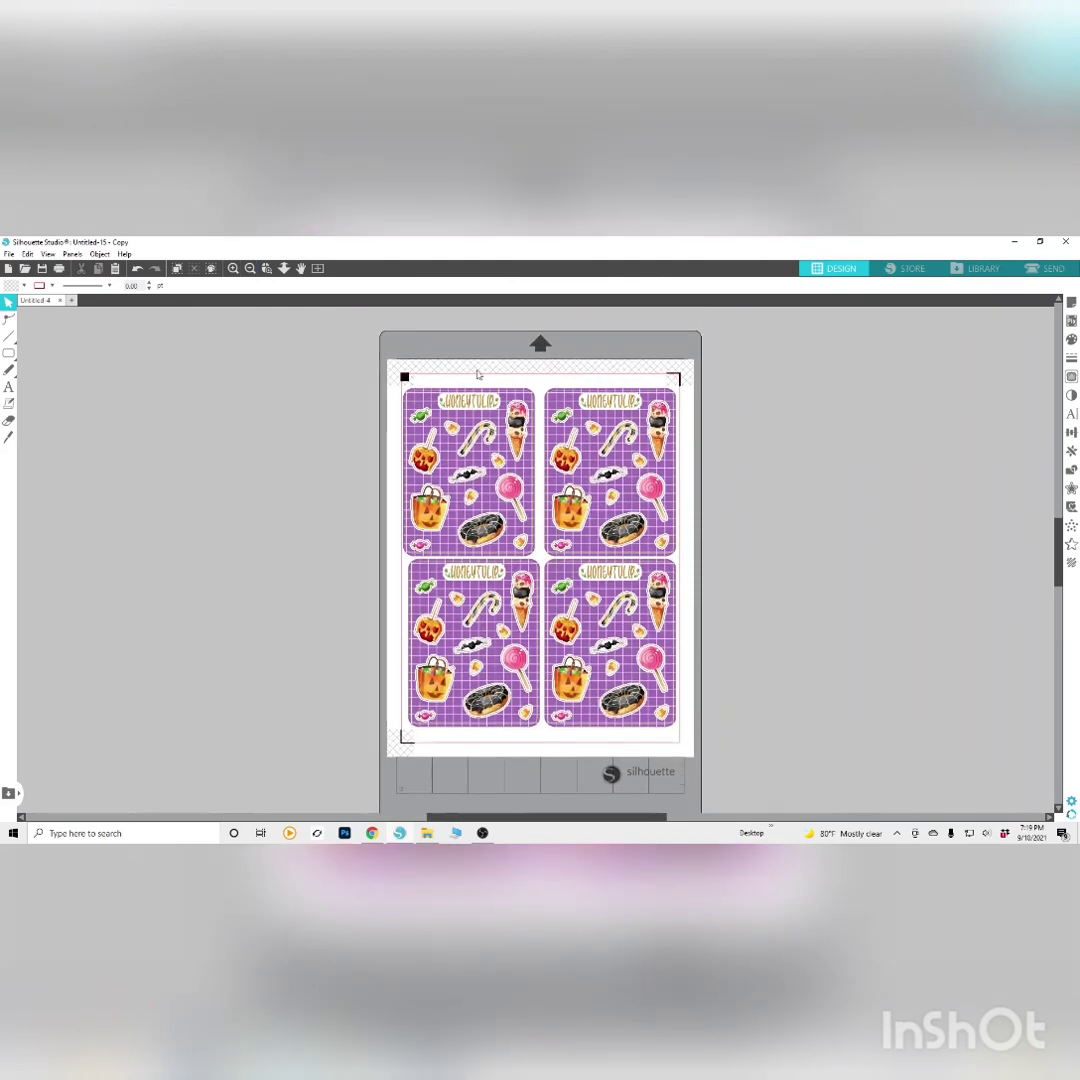
{"action": "left_click_drag", "start_coordinate": [752, 662], "coordinate": [344, 639]}
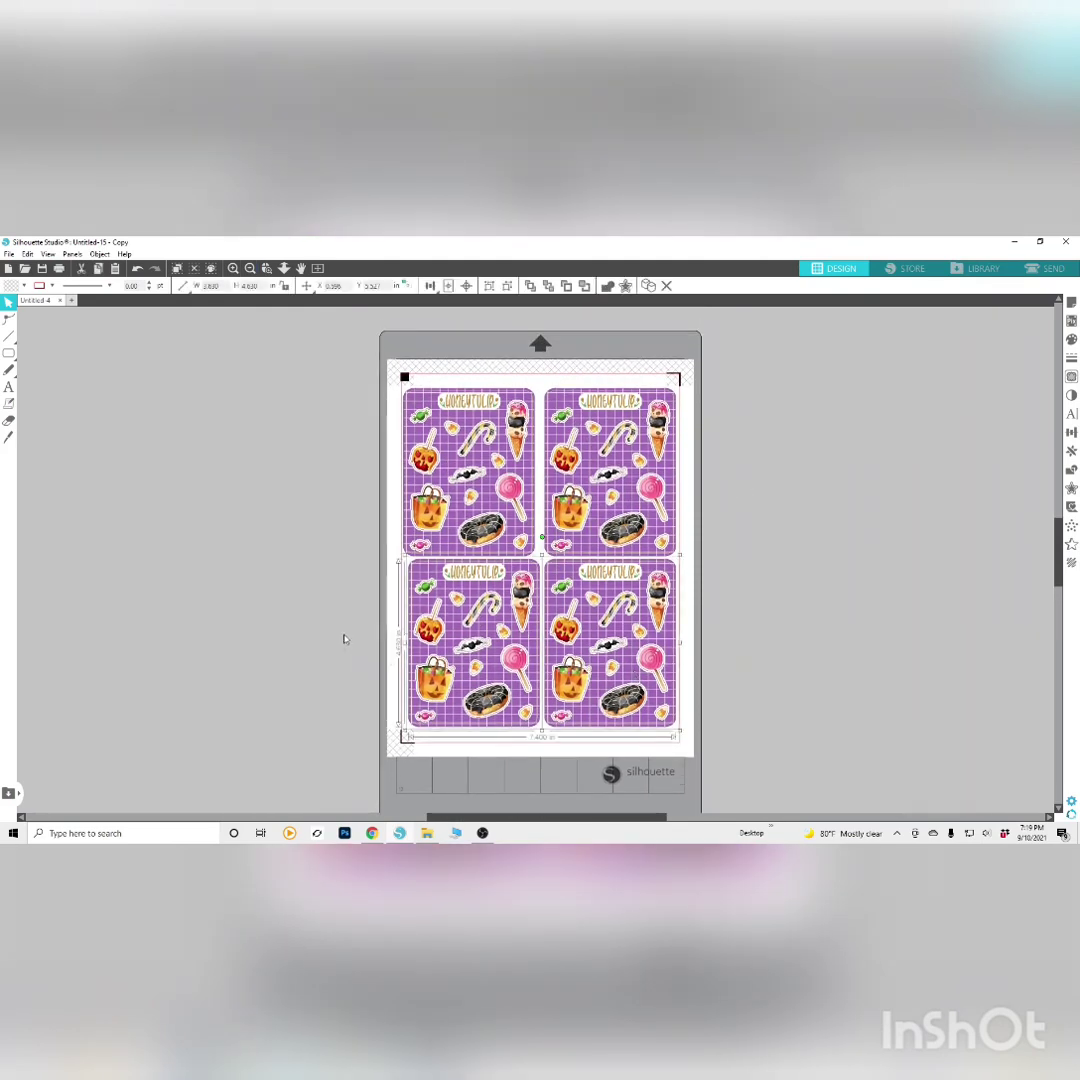
{"action": "key", "text": "Delete"}
{"action": "left_click", "coordinate": [595, 537]}
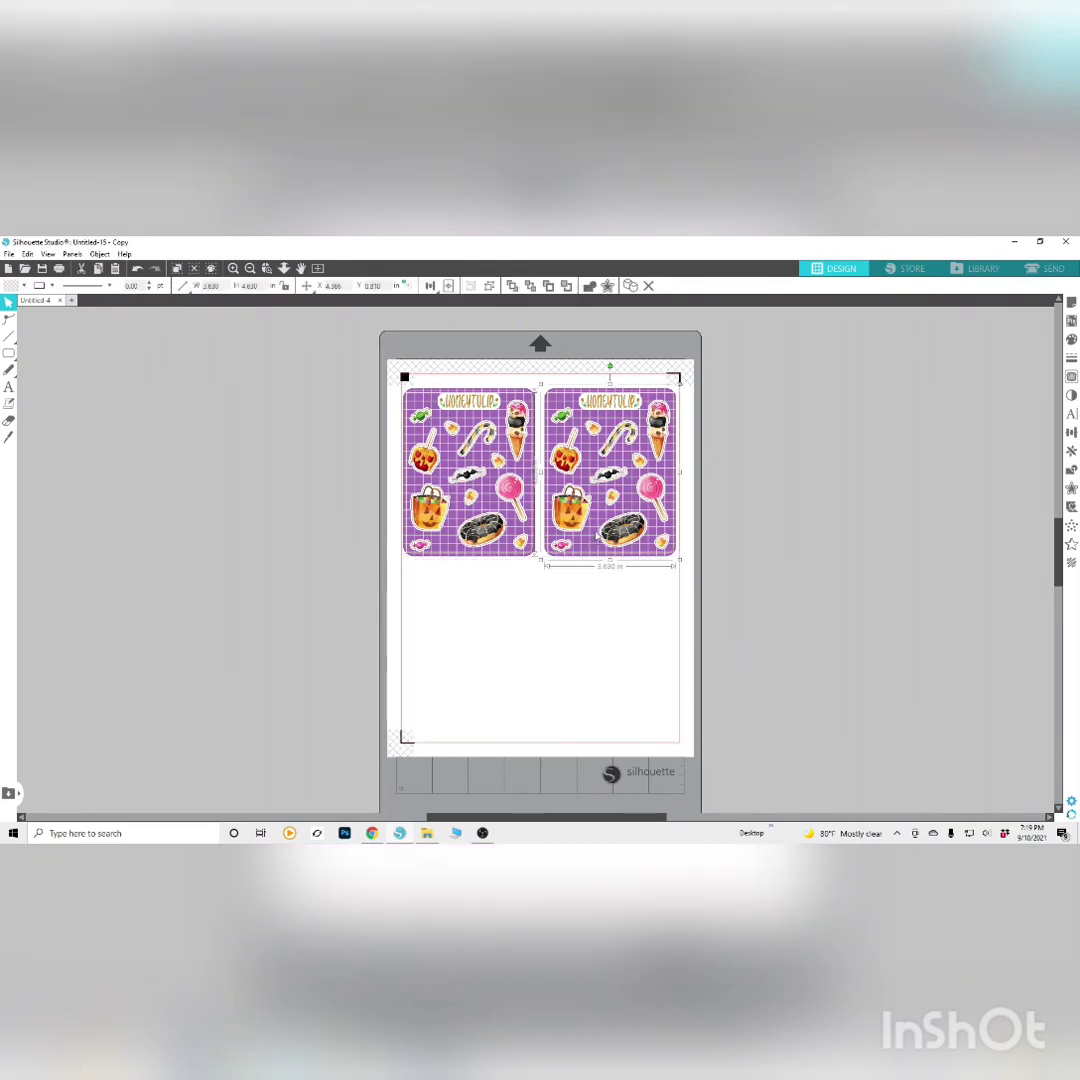
{"action": "key", "text": "Delete"}
Scale the remaining sheet down to about 2.6 by 3.32 in and move it slightly inside the registration border
{"action": "left_click", "coordinate": [485, 546]}
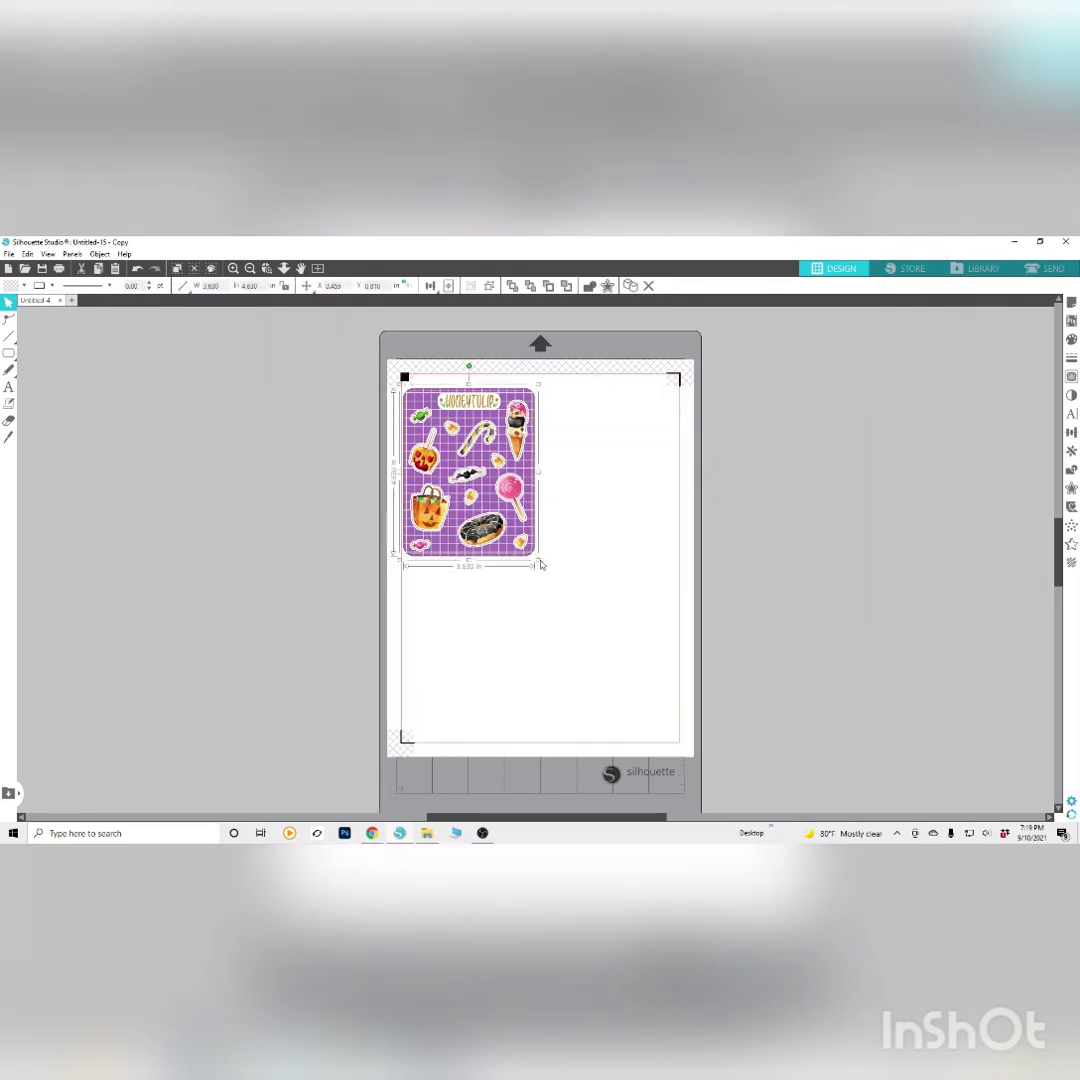
{"action": "left_click_drag", "start_coordinate": [540, 565], "coordinate": [501, 519]}
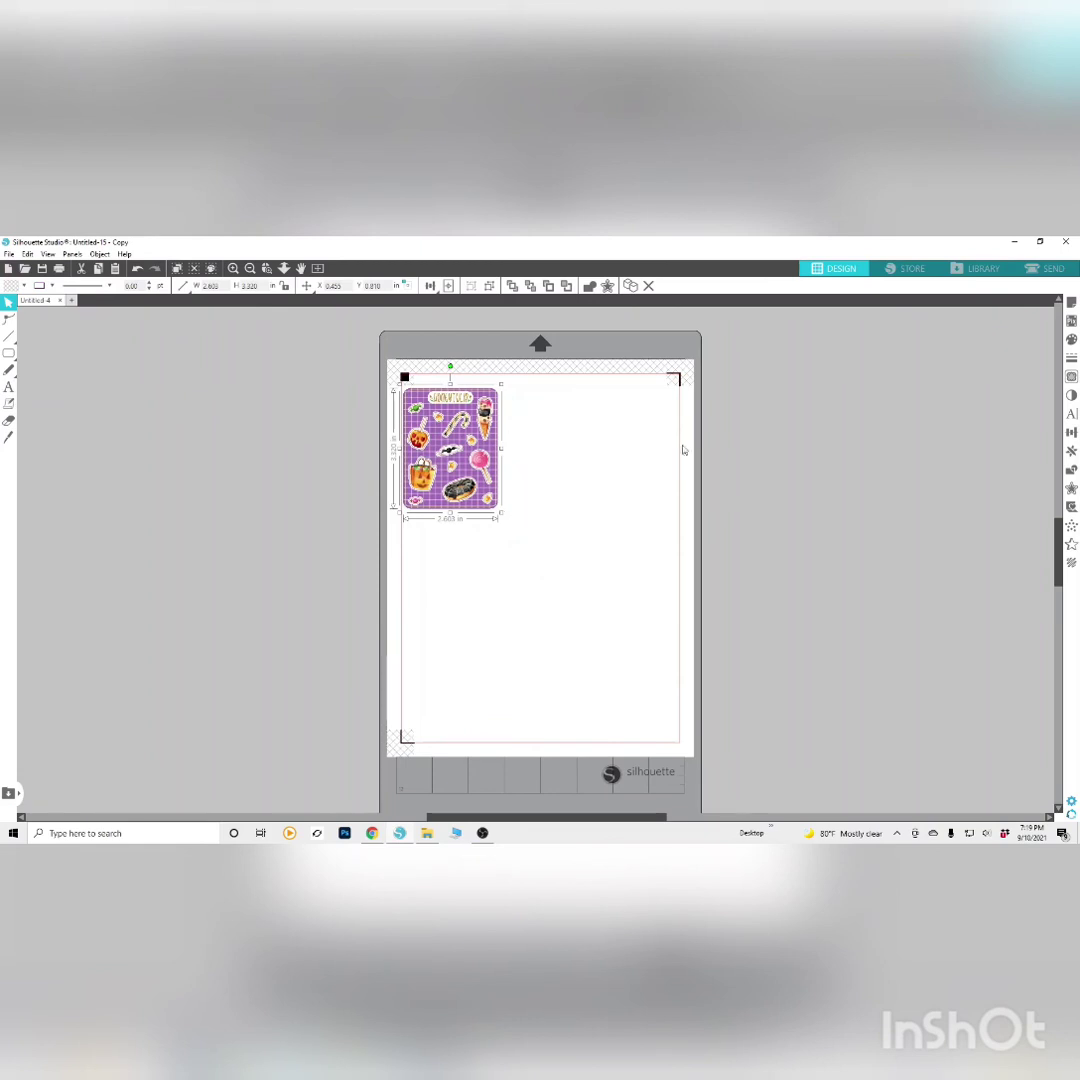
{"action": "left_click_drag", "start_coordinate": [465, 433], "coordinate": [467, 436]}
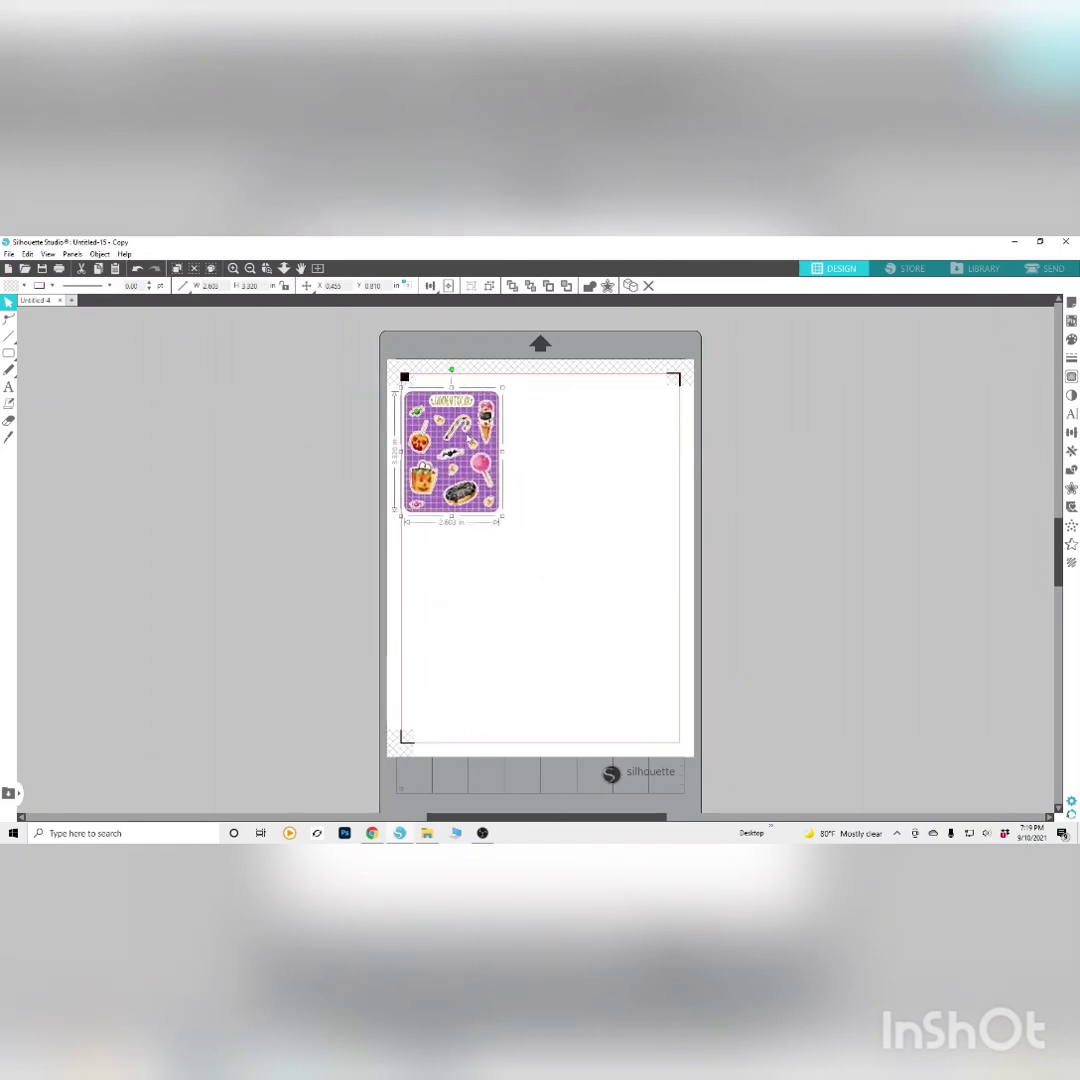
Duplicate the reduced sheet to the right twice to make a row of three
{"action": "left_click", "coordinate": [1071, 451]}
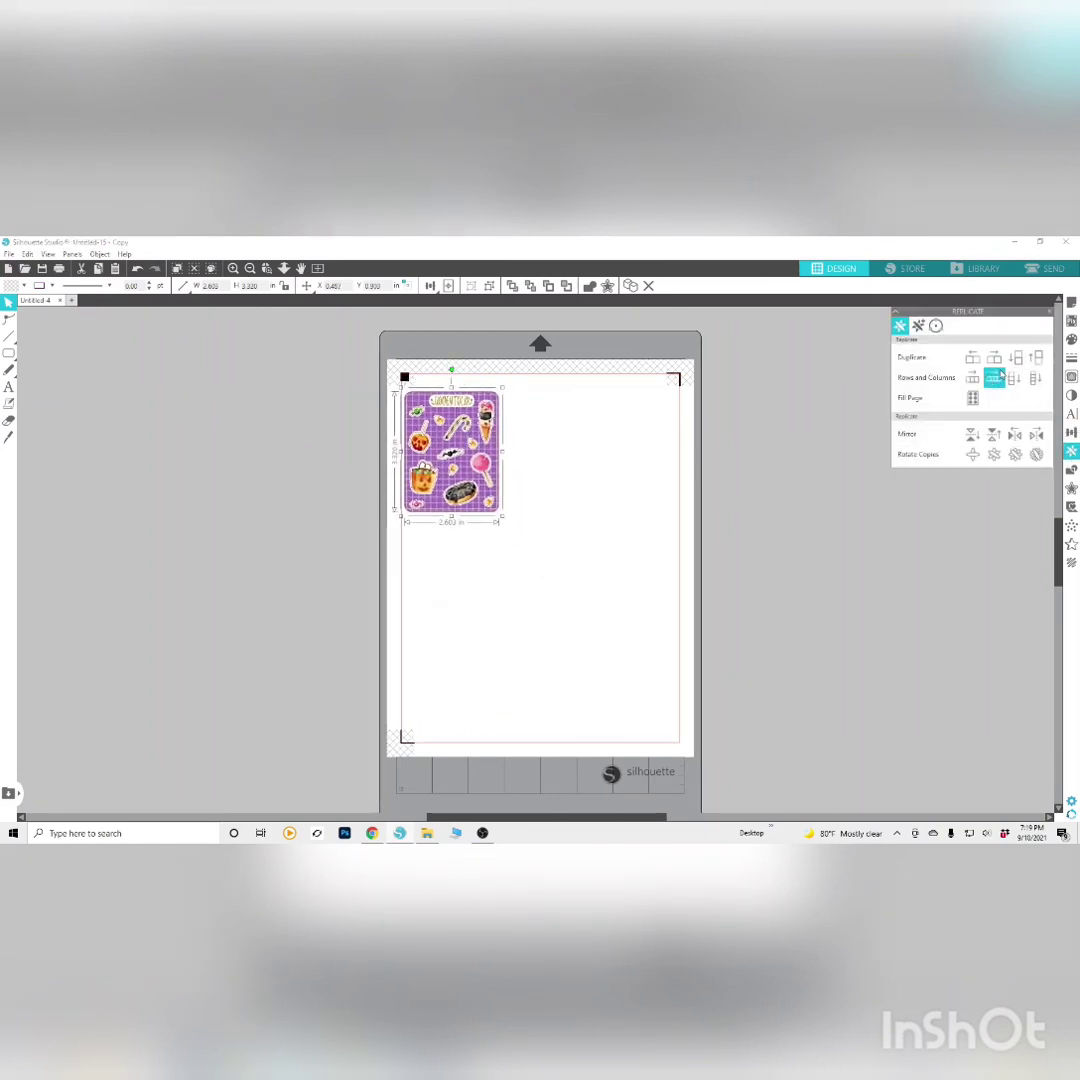
{"action": "left_click", "coordinate": [994, 363]}
{"action": "left_click", "coordinate": [994, 363]}
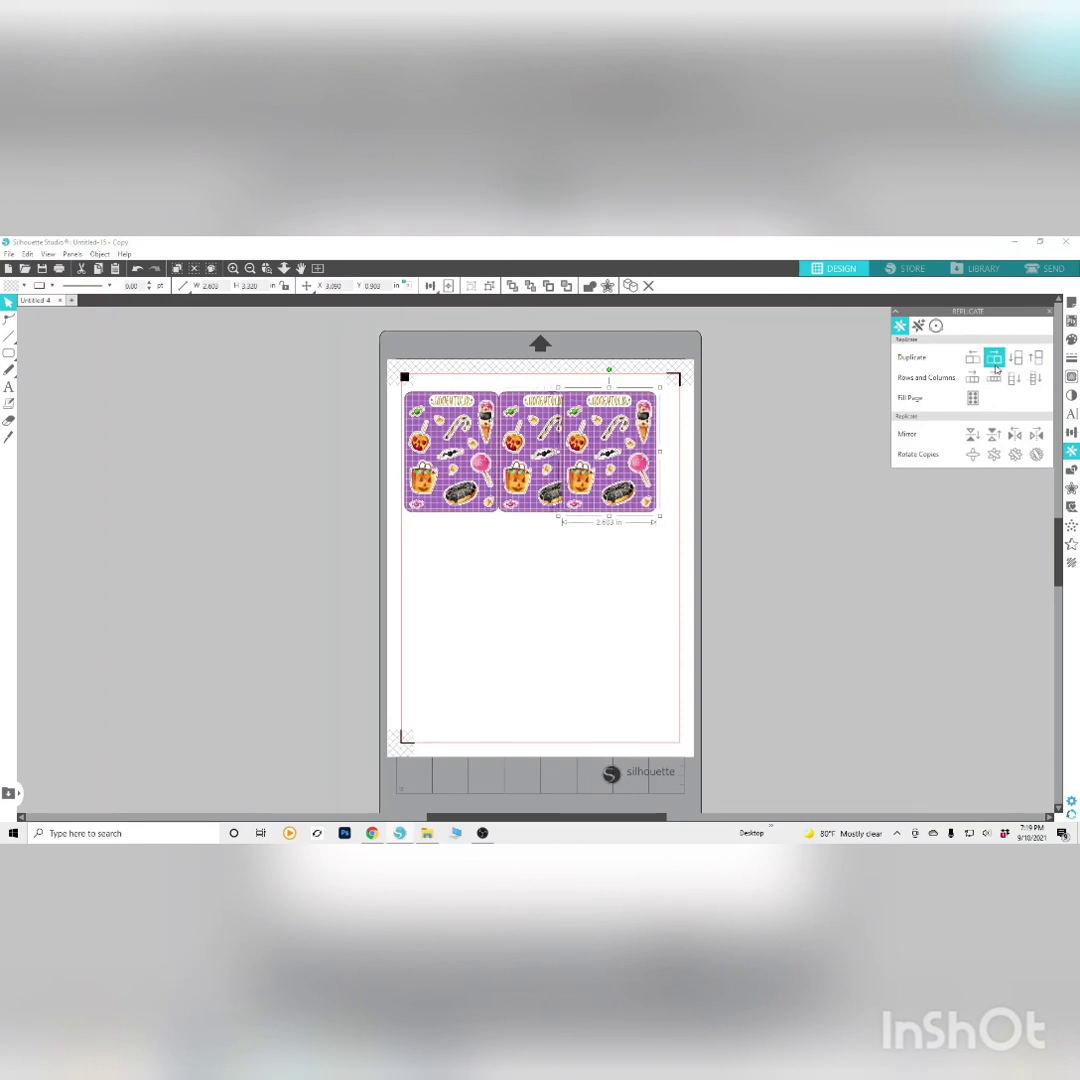
{"action": "left_click", "coordinate": [603, 555]}
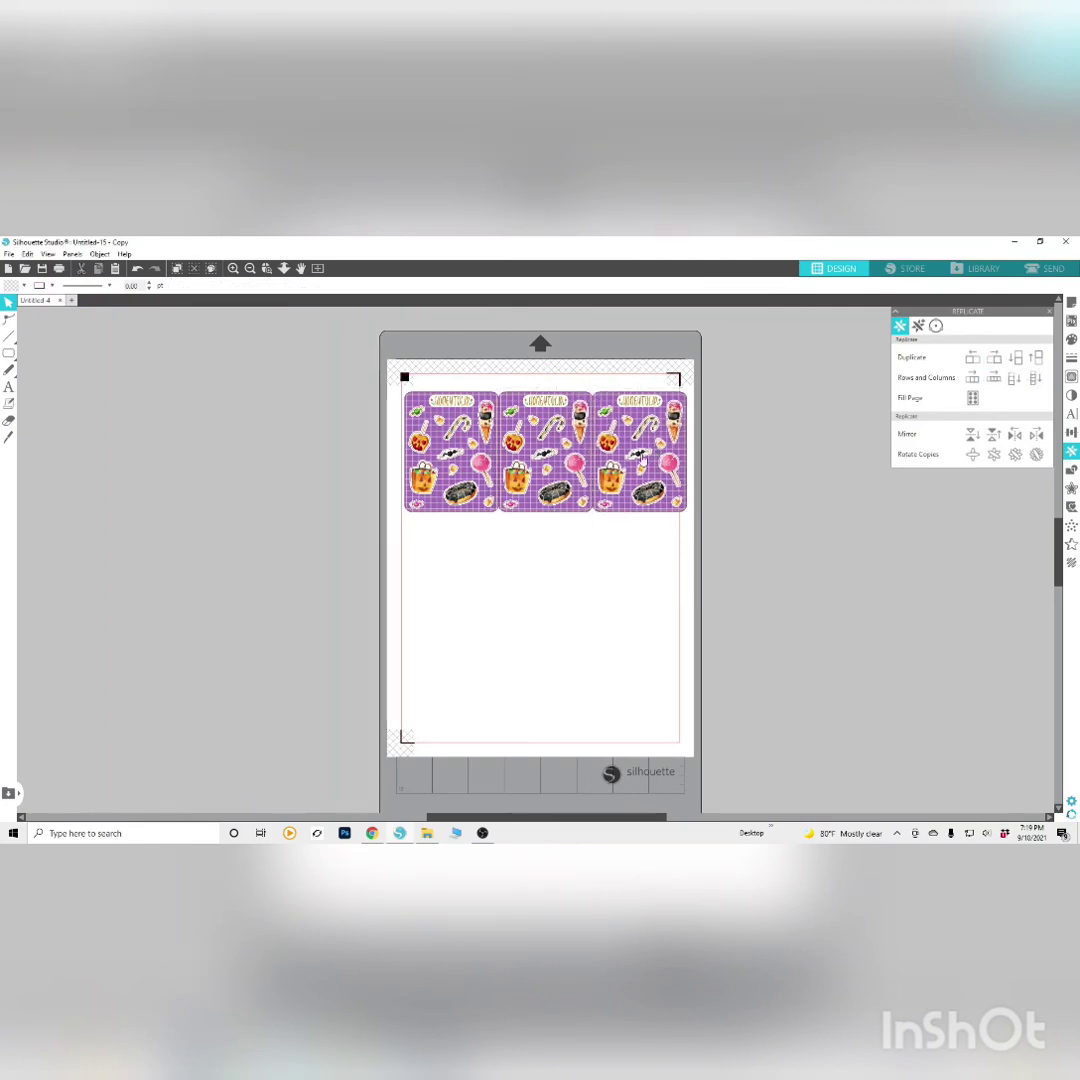
Move the third sheet below the first one and shift the second sheet right for a small gap
{"action": "left_click_drag", "start_coordinate": [648, 459], "coordinate": [458, 586]}
{"action": "left_click_drag", "start_coordinate": [546, 452], "coordinate": [553, 452]}
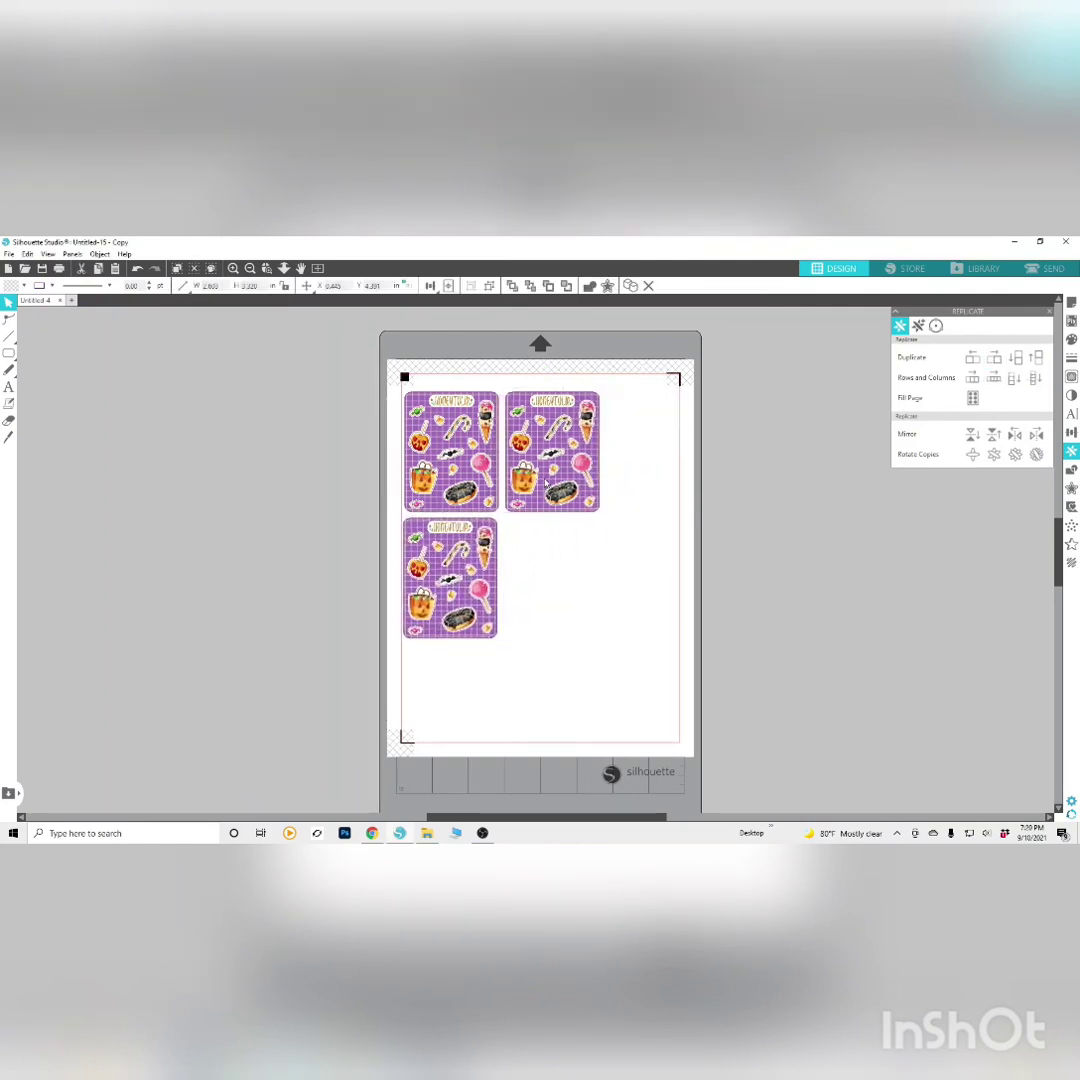
{"action": "left_click", "coordinate": [354, 452]}
Duplicate the second-row sheet to the right and space the two copies with a small gap
{"action": "left_click", "coordinate": [484, 540]}
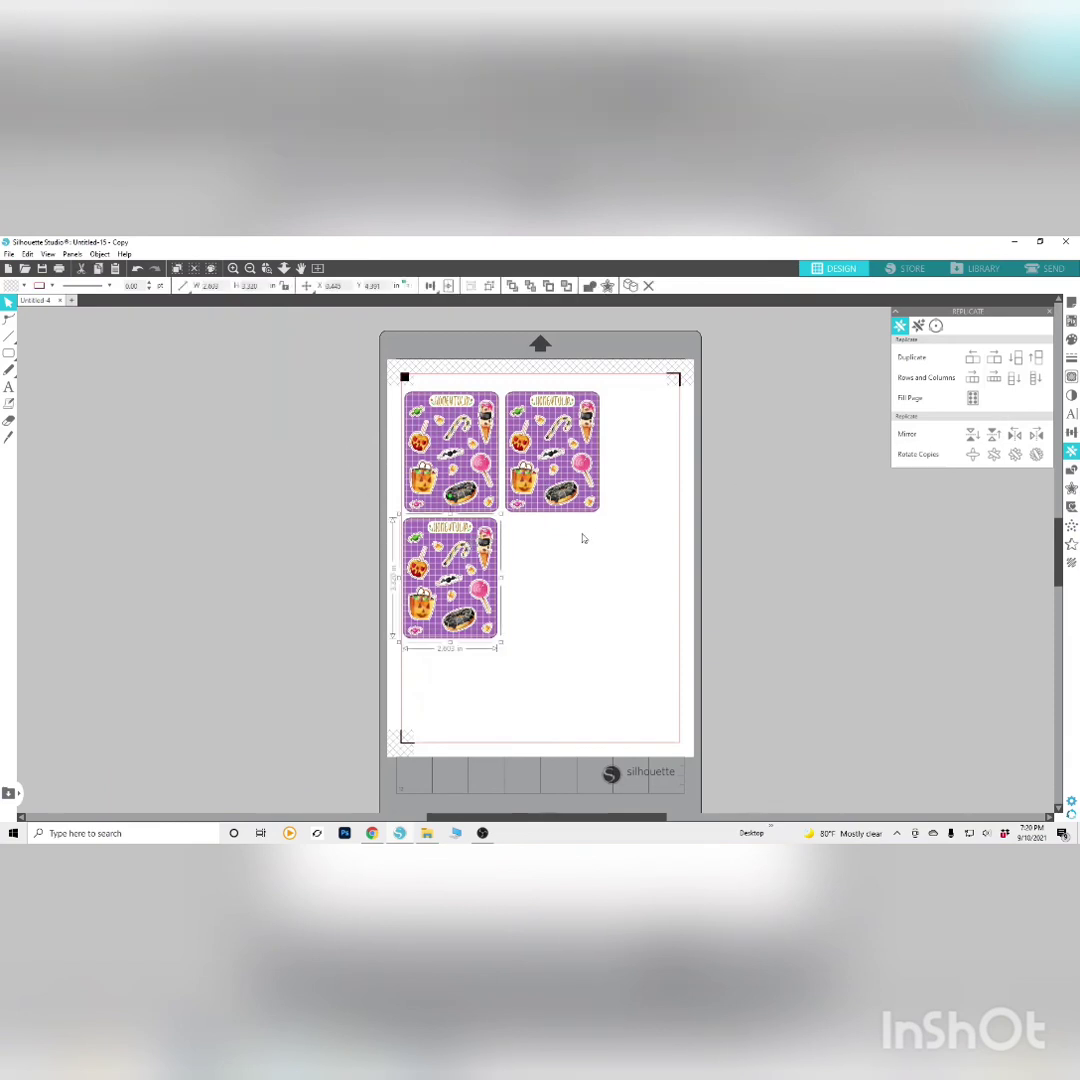
{"action": "left_click", "coordinate": [995, 359]}
{"action": "left_click_drag", "start_coordinate": [572, 578], "coordinate": [580, 578]}
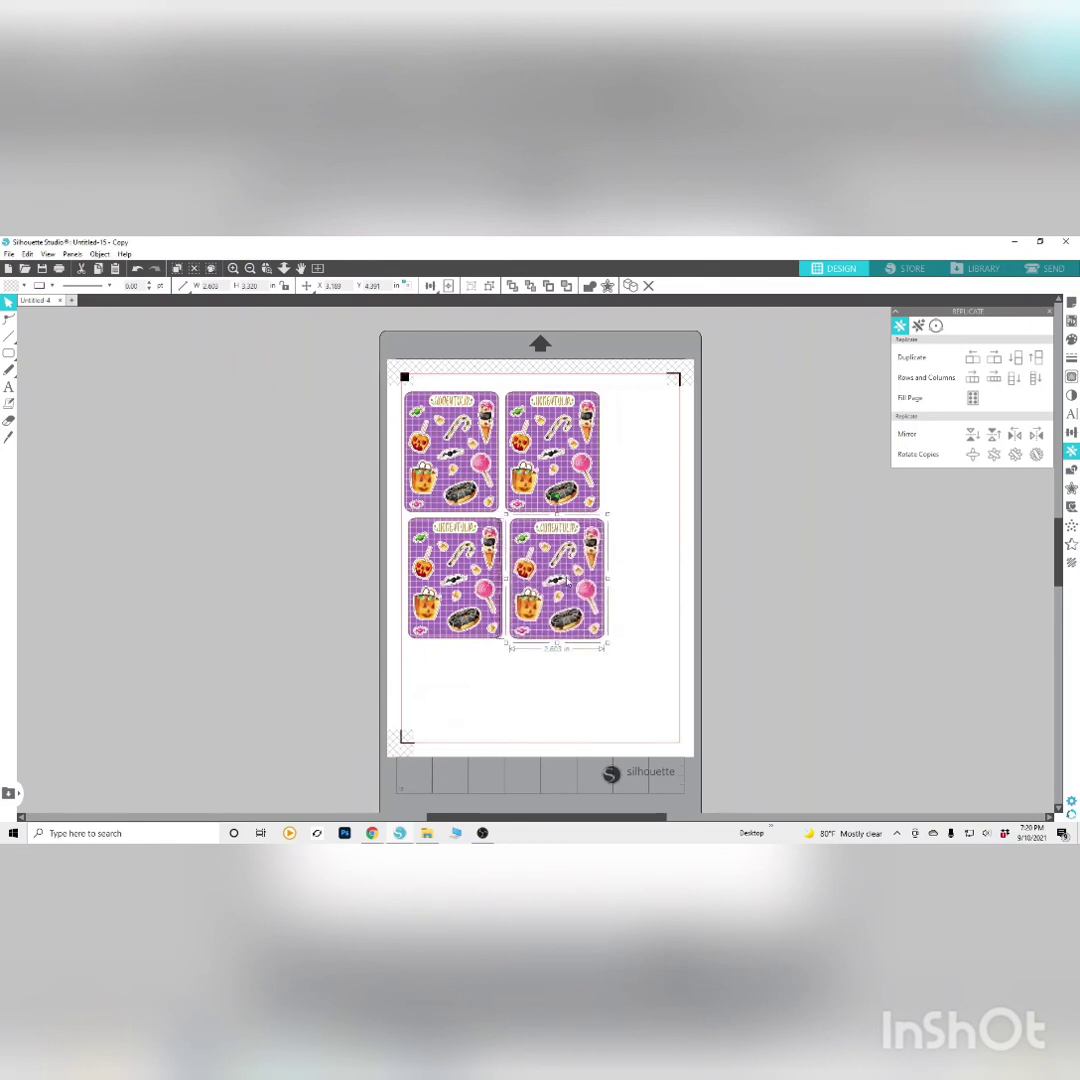
Place another copy of the sheet in the lower-right corner of the page, rotated 90° counter clockwise
{"action": "left_click", "coordinate": [995, 359]}
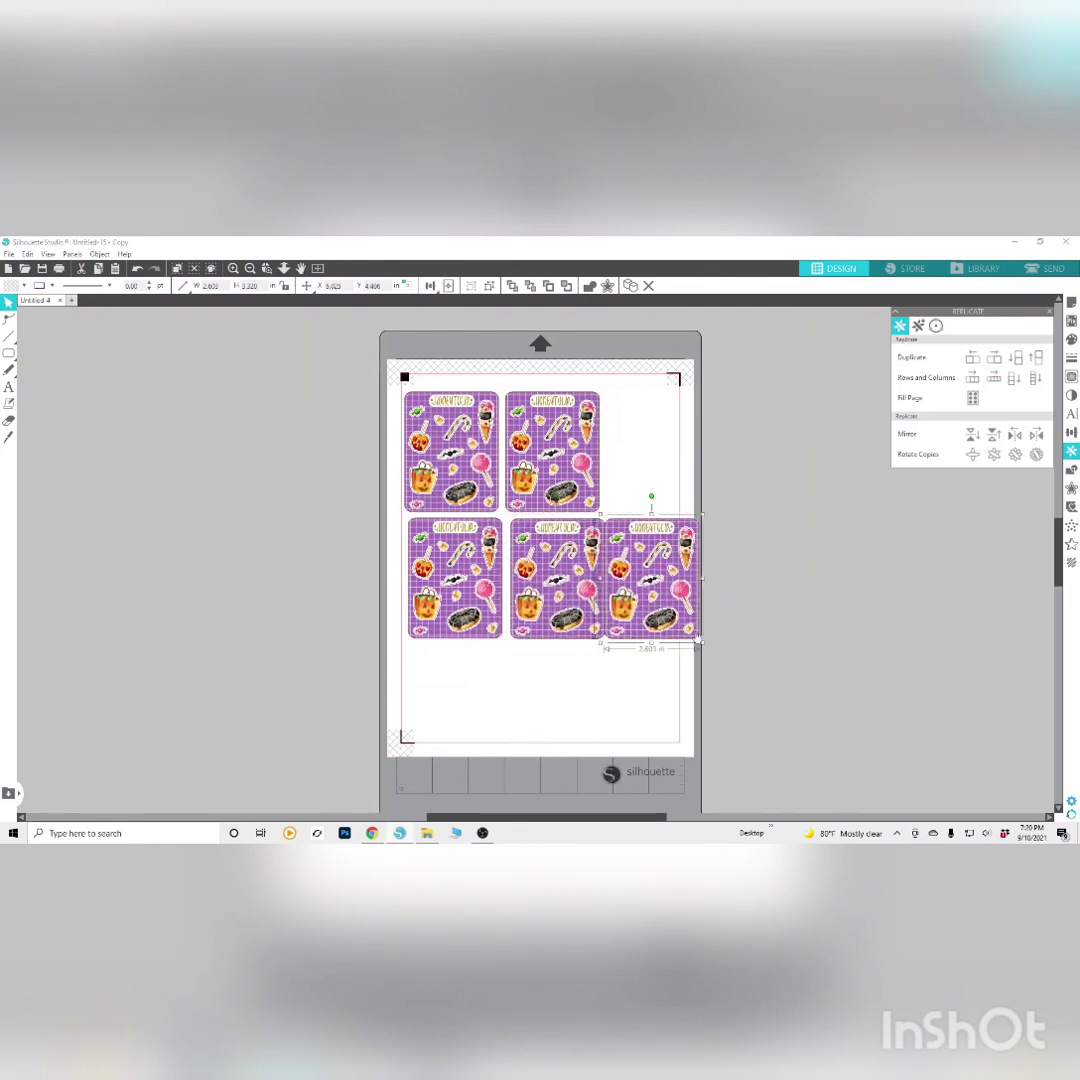
{"action": "left_click_drag", "start_coordinate": [656, 596], "coordinate": [618, 715]}
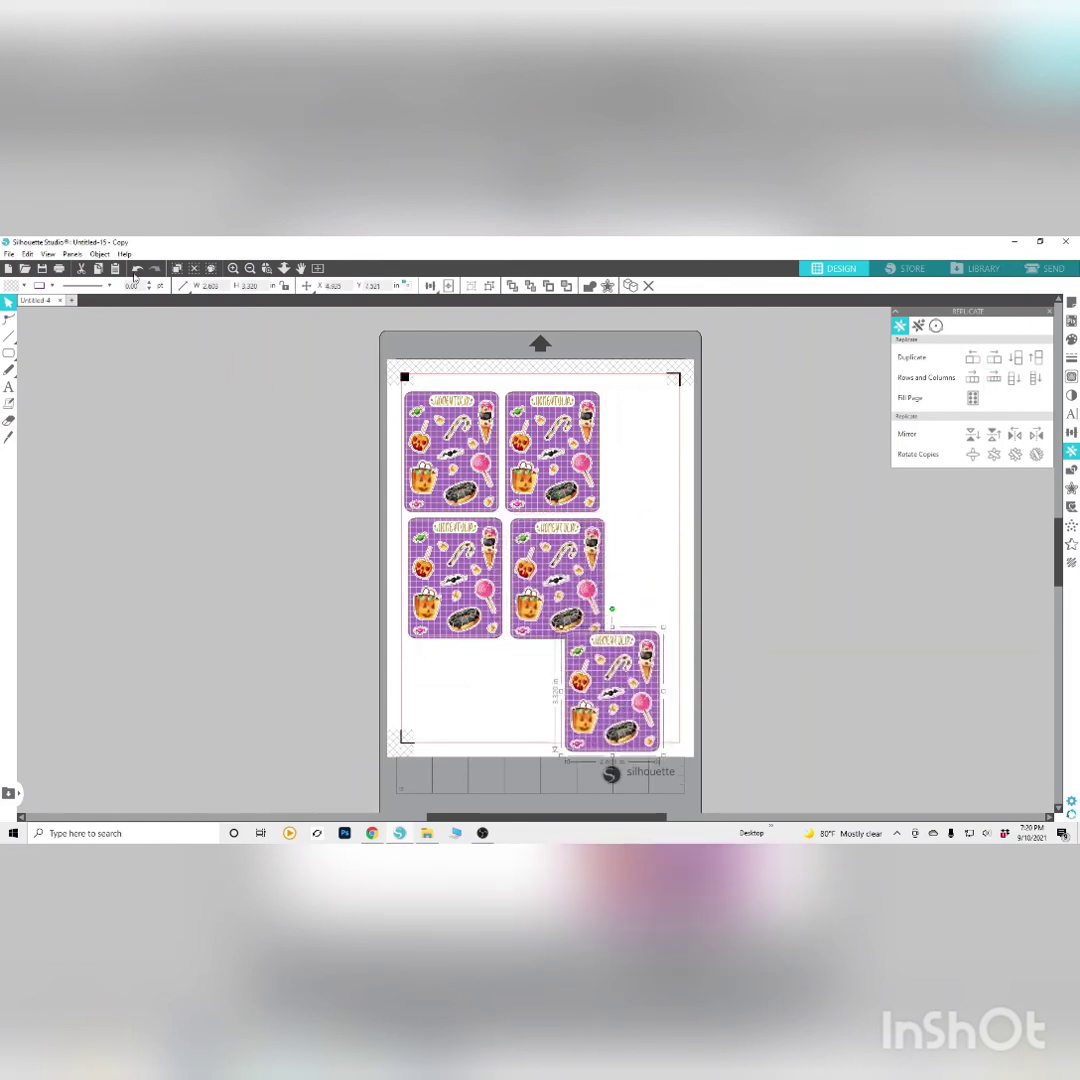
{"action": "left_click", "coordinate": [99, 254]}
{"action": "mouse_move", "coordinate": [115, 304]}
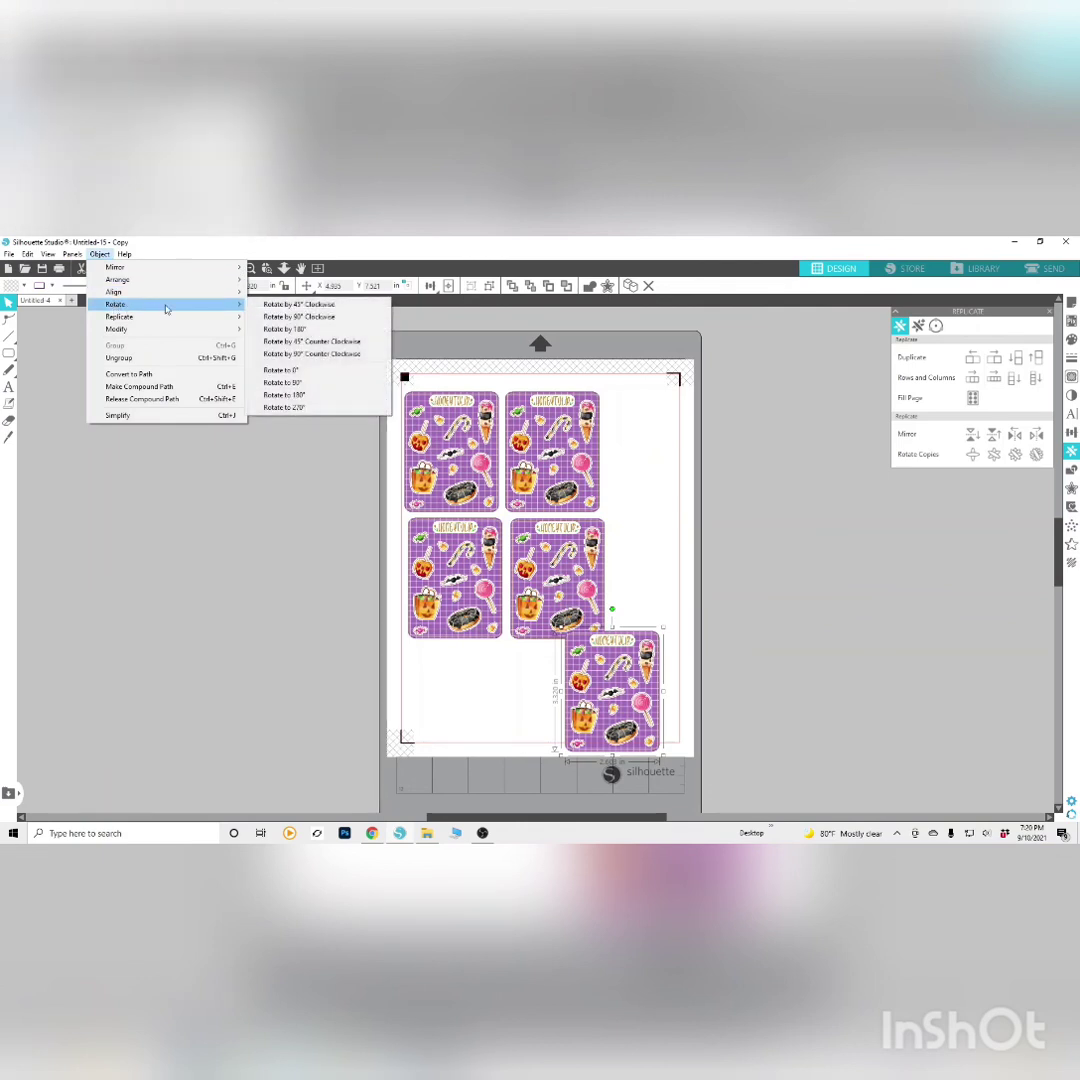
{"action": "left_click", "coordinate": [300, 353]}
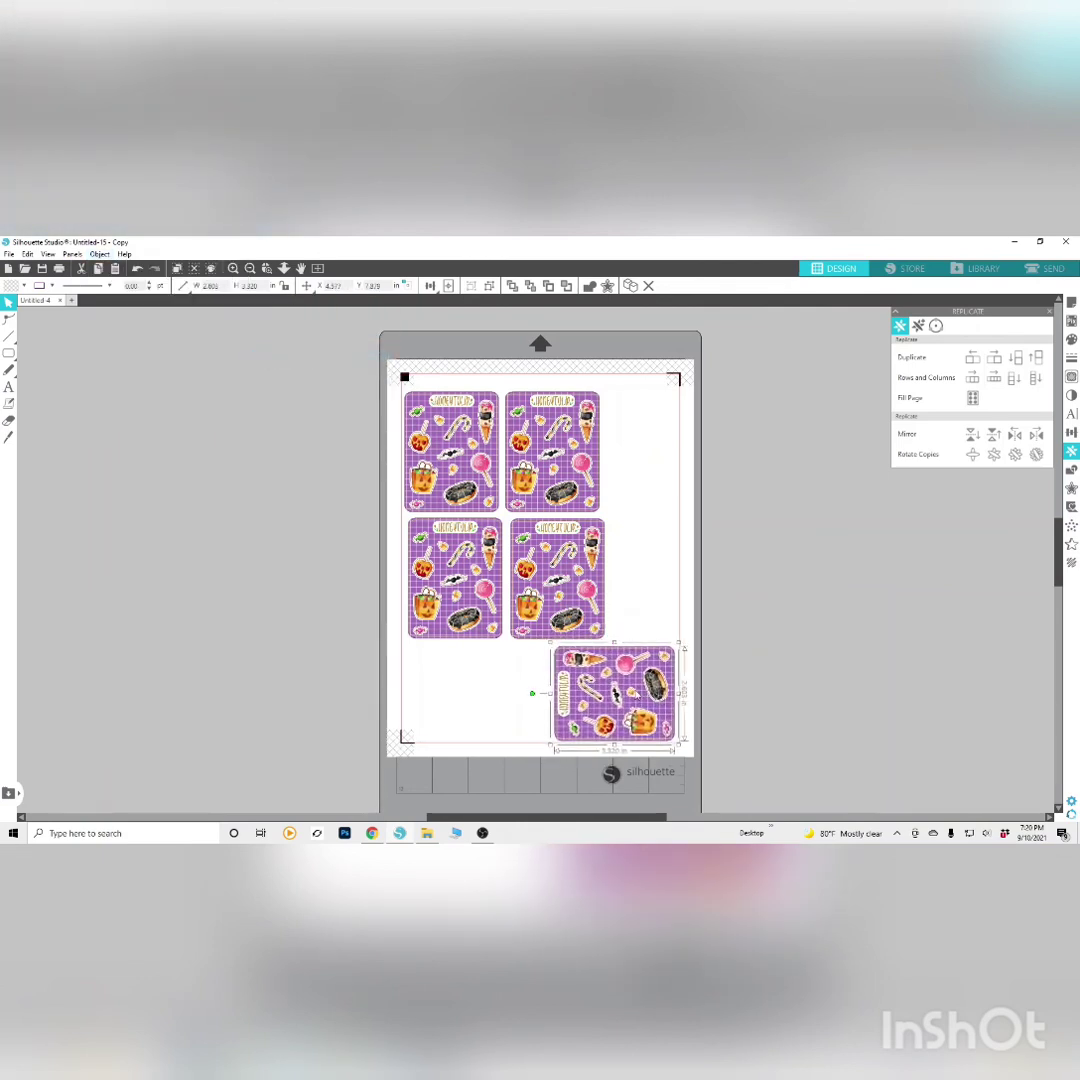
Duplicate the rotated sheet to the left along the bottom row and leave a small gap between the two copies
{"action": "left_click", "coordinate": [975, 360]}
{"action": "left_click_drag", "start_coordinate": [498, 694], "coordinate": [486, 695]}
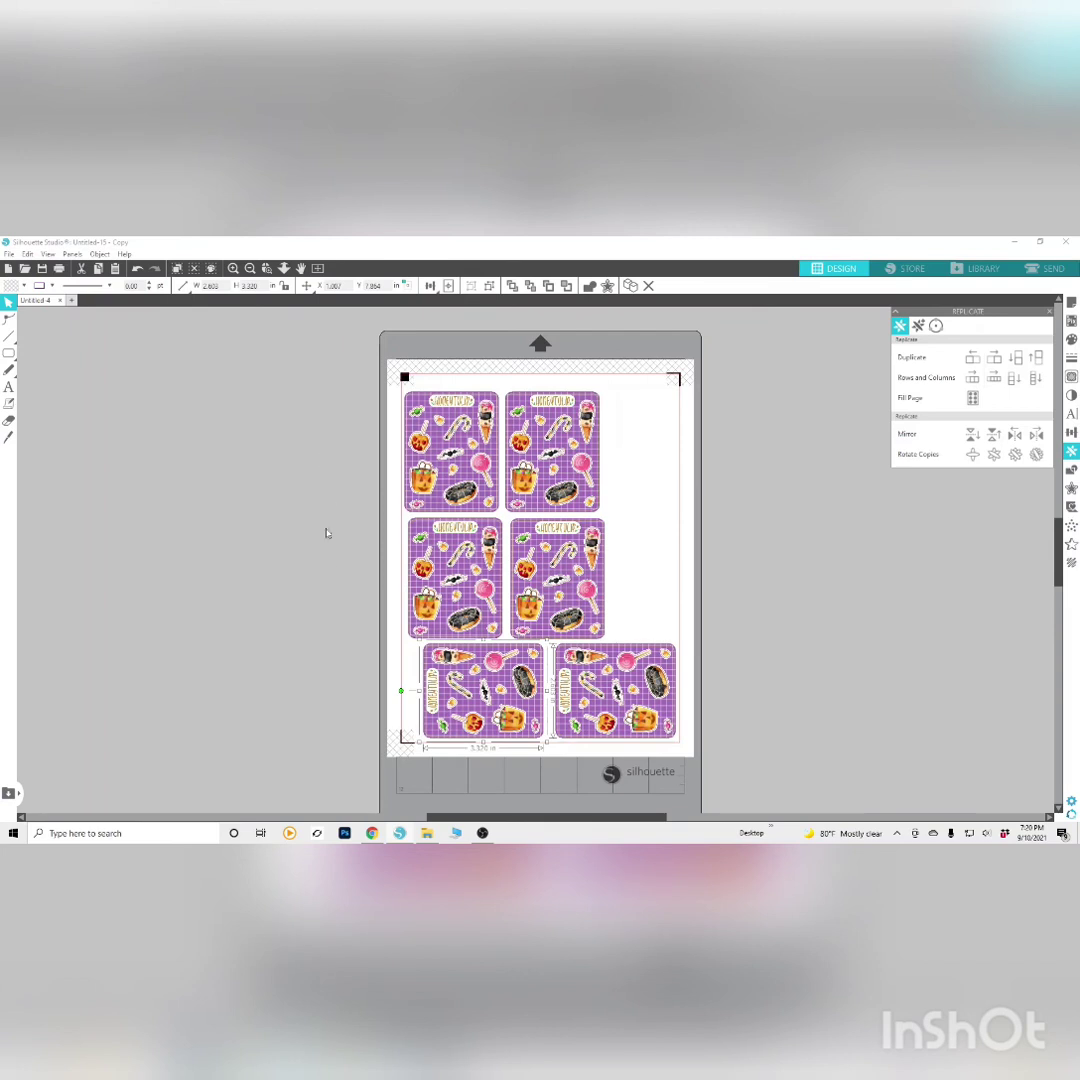
Delete all the sheet copies except the one in the upper-left corner of the page
{"action": "left_click_drag", "start_coordinate": [728, 733], "coordinate": [371, 576]}
{"action": "key", "text": "Delete"}
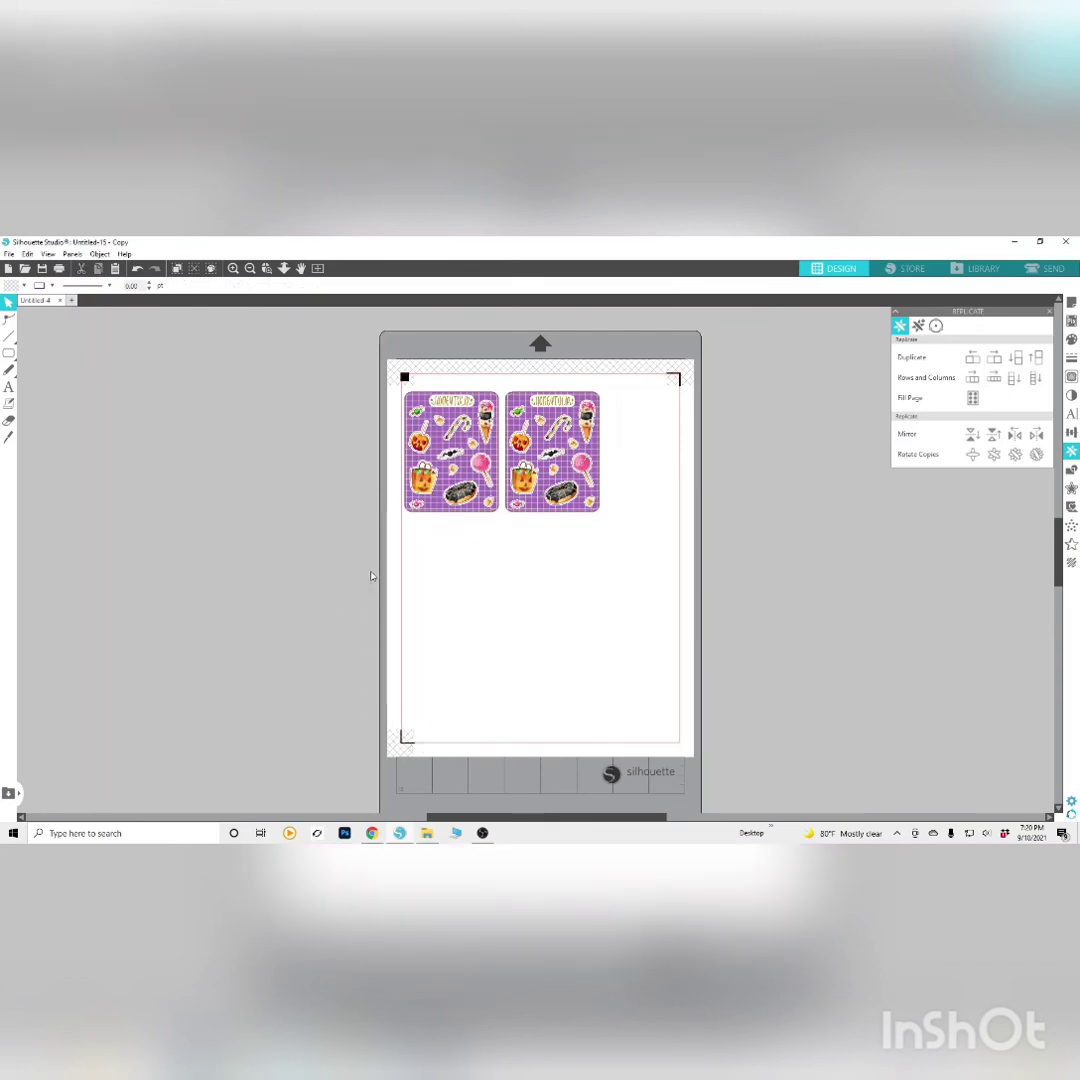
{"action": "left_click", "coordinate": [519, 487]}
{"action": "key", "text": "Delete"}
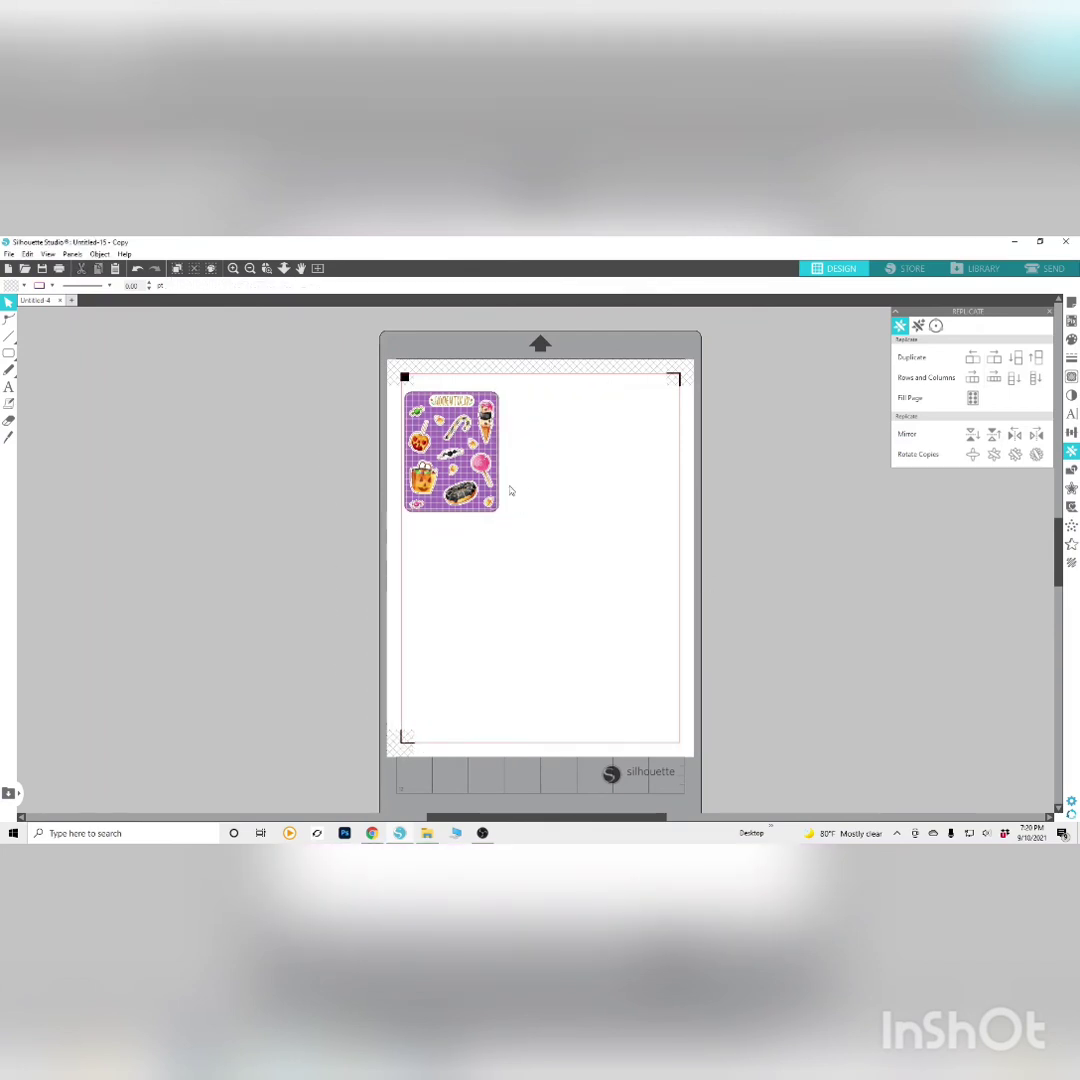
Enlarge the remaining sheet proportionally to about 4.57 by 5.83 in and move it slightly up and right within the page
{"action": "left_click", "coordinate": [477, 490]}
{"action": "left_click_drag", "start_coordinate": [505, 520], "coordinate": [581, 607]}
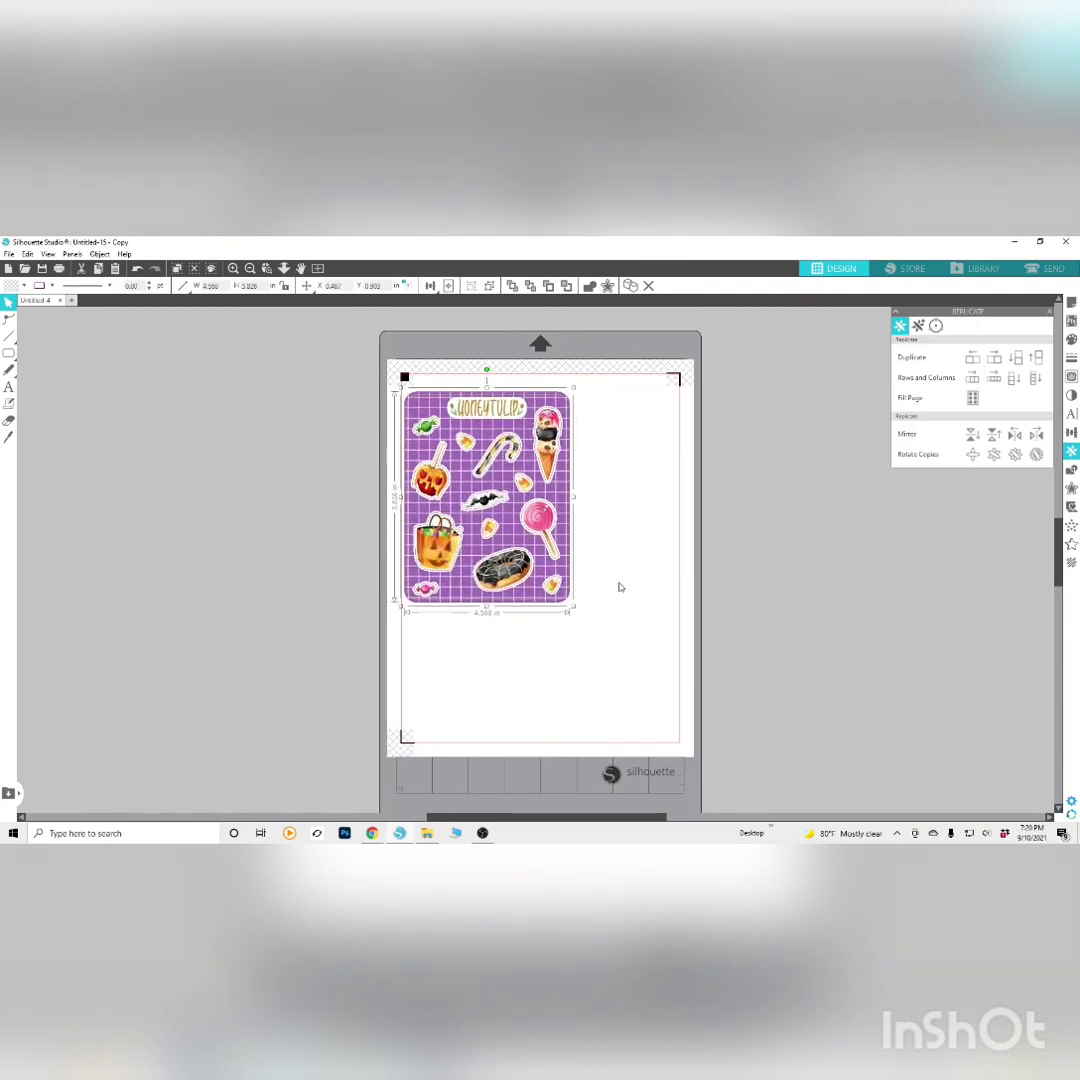
{"action": "left_click_drag", "start_coordinate": [535, 556], "coordinate": [556, 546]}
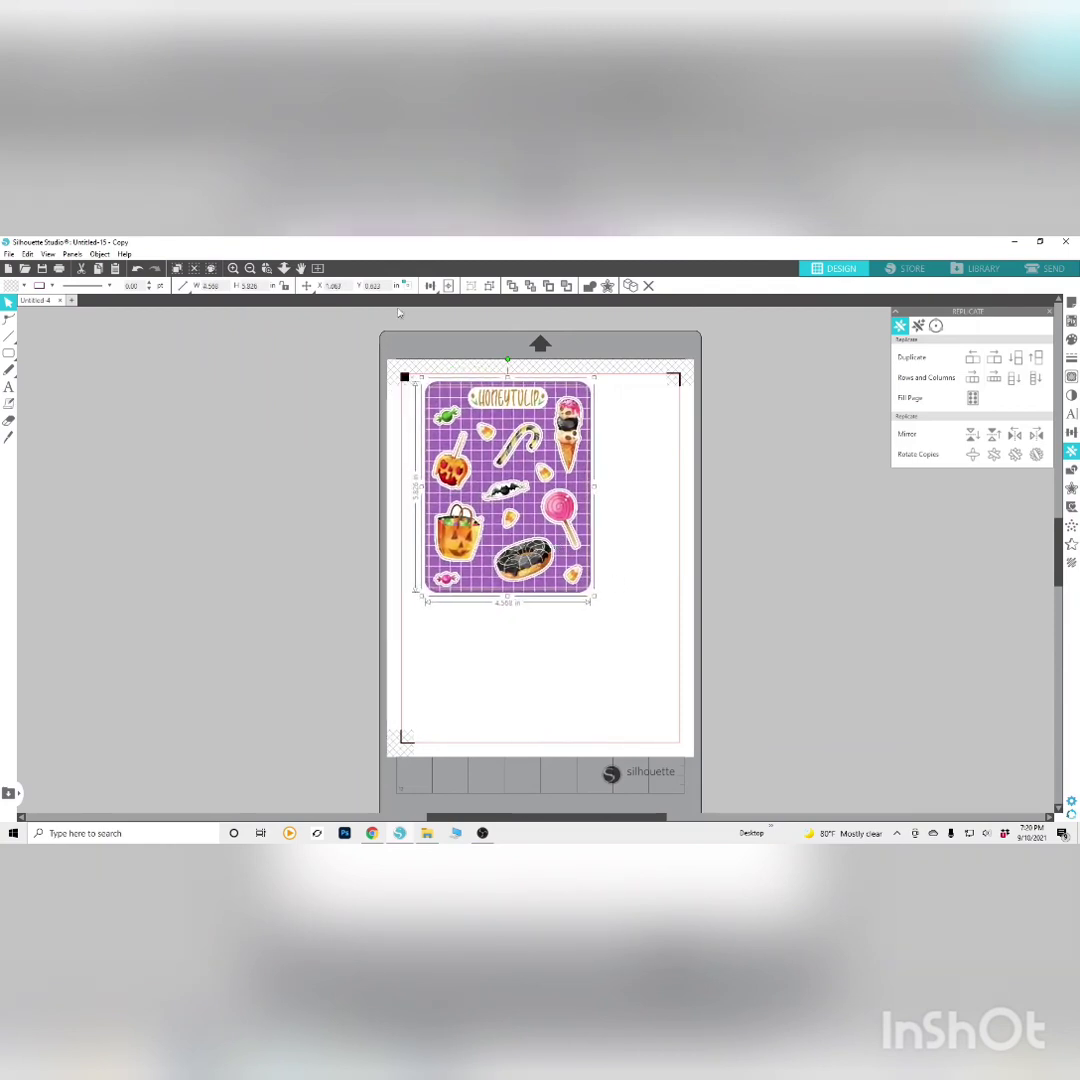
Rotate the enlarged sheet 90° counter clockwise and move it near the top edge of the registration area, centered horizontally
{"action": "left_click", "coordinate": [100, 254]}
{"action": "mouse_move", "coordinate": [229, 318]}
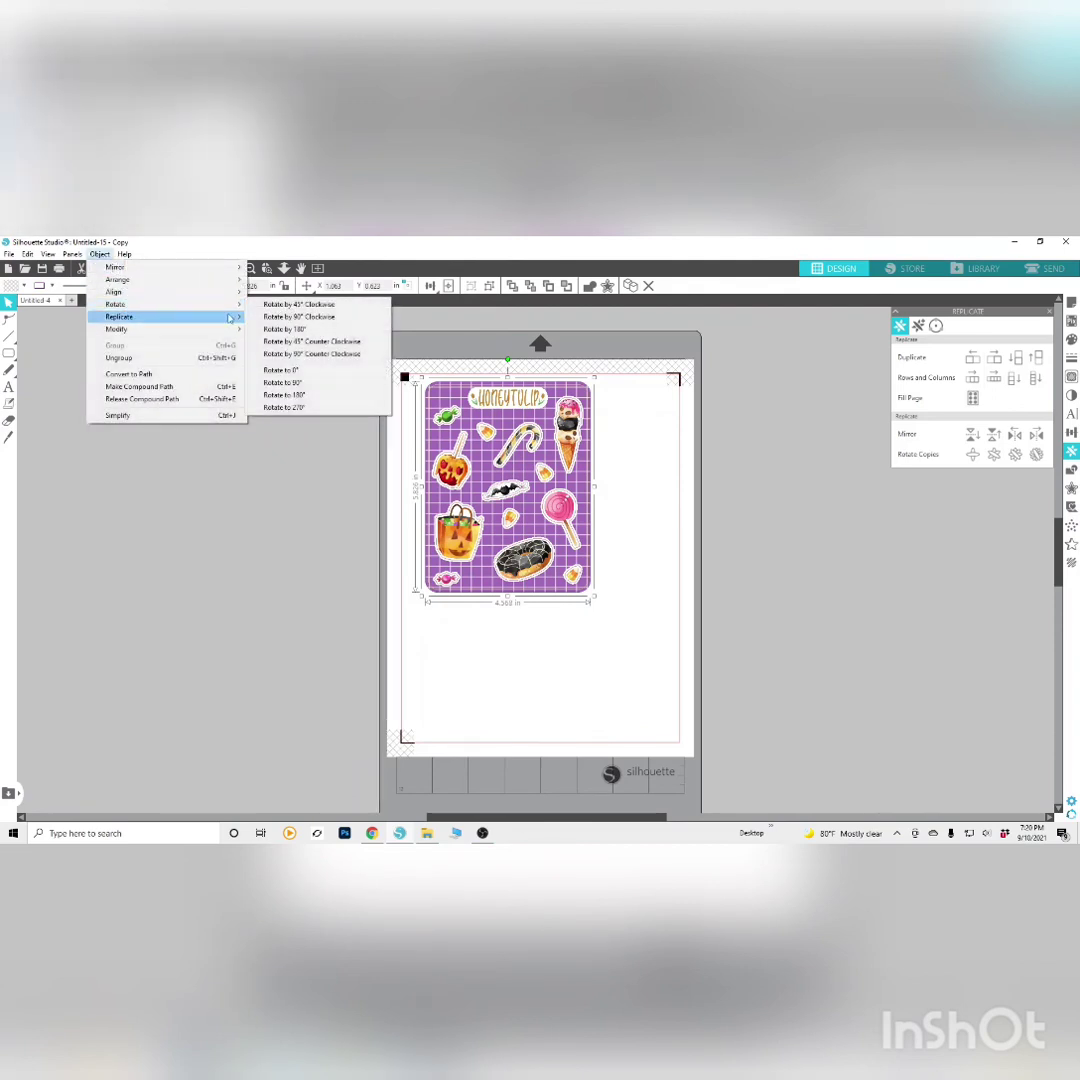
{"action": "left_click", "coordinate": [311, 353]}
{"action": "left_click_drag", "start_coordinate": [536, 482], "coordinate": [571, 460]}
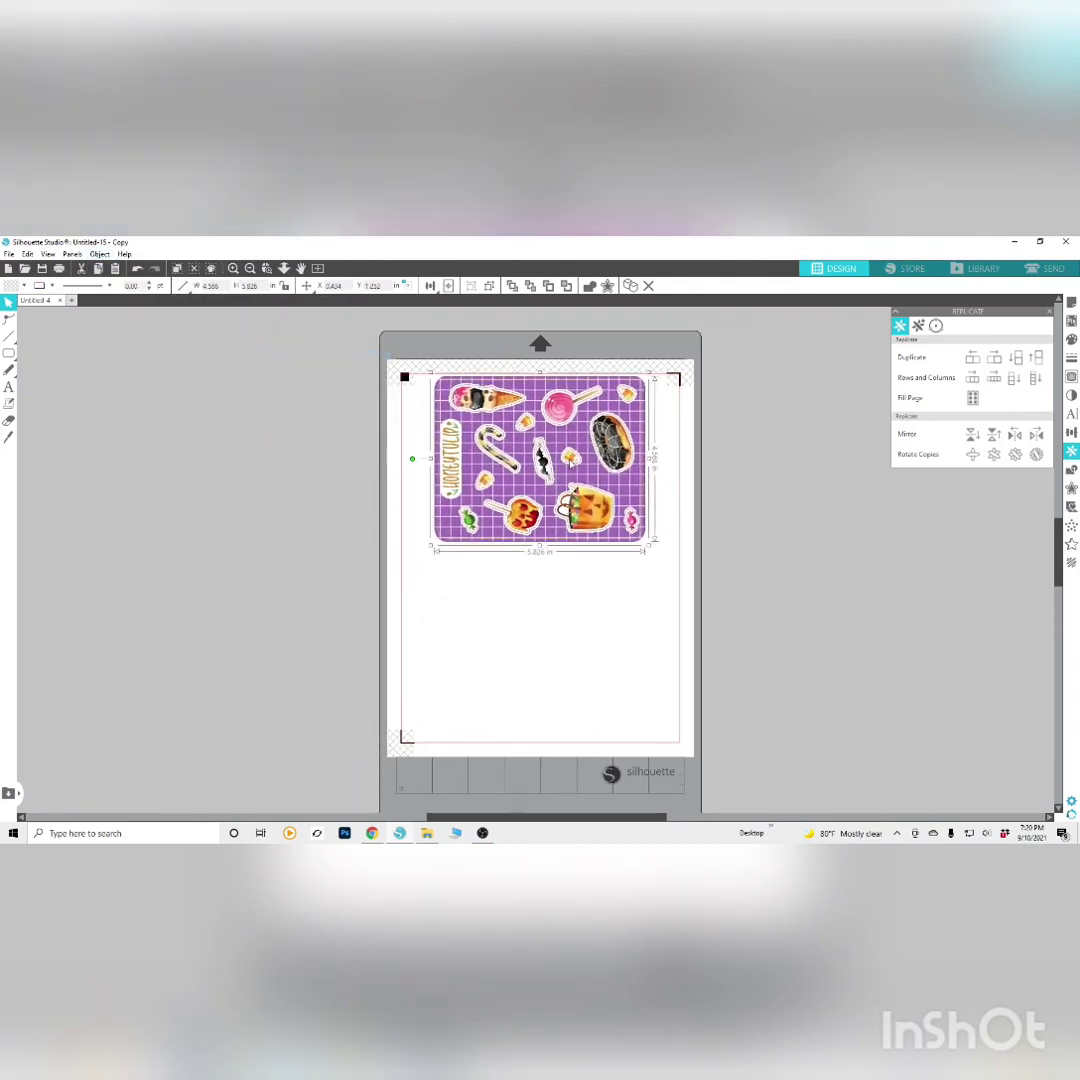
Duplicate the rotated sheet below with a small gap and shift both sheets down to center them within the registration marks
{"action": "left_click", "coordinate": [1017, 360]}
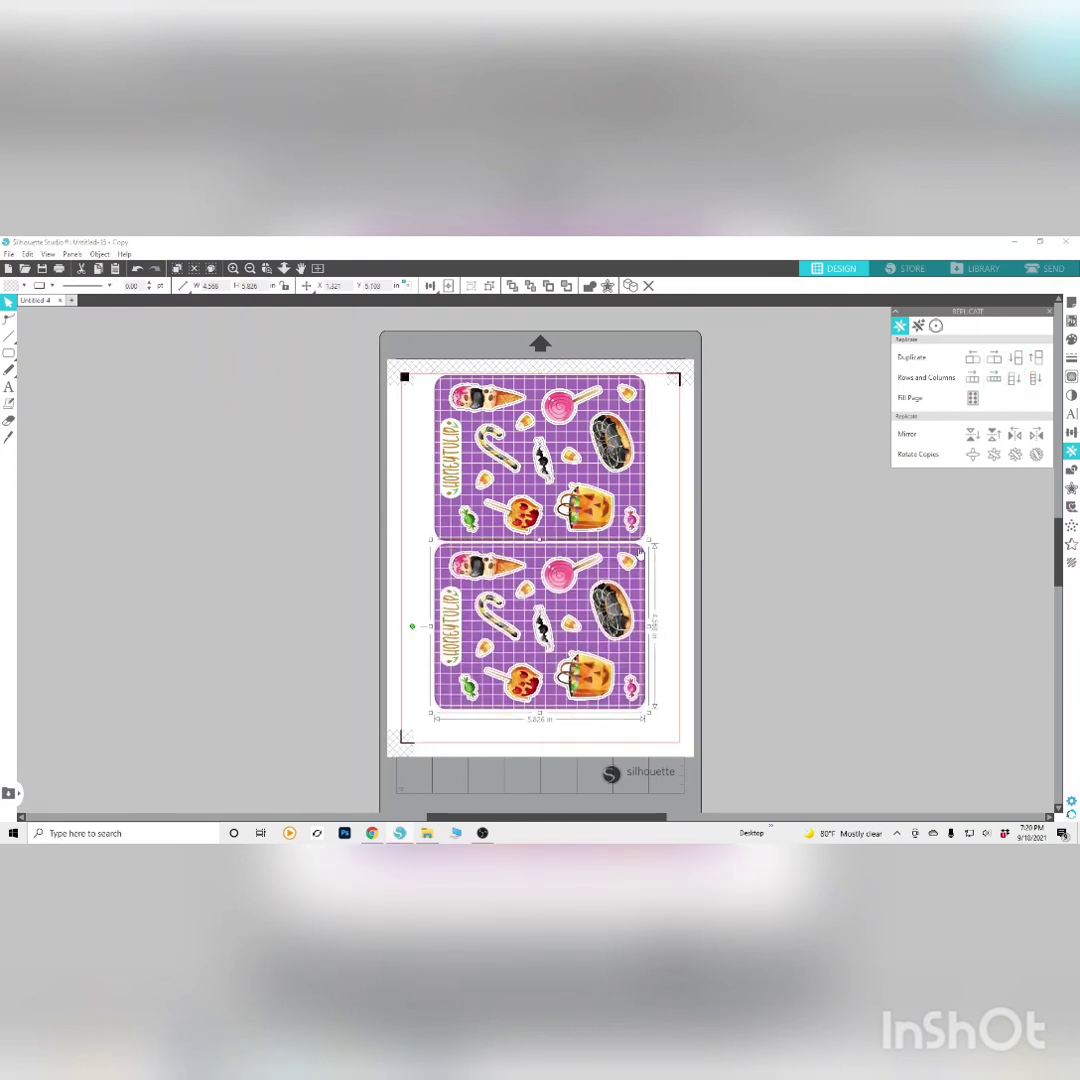
{"action": "left_click", "coordinate": [731, 598]}
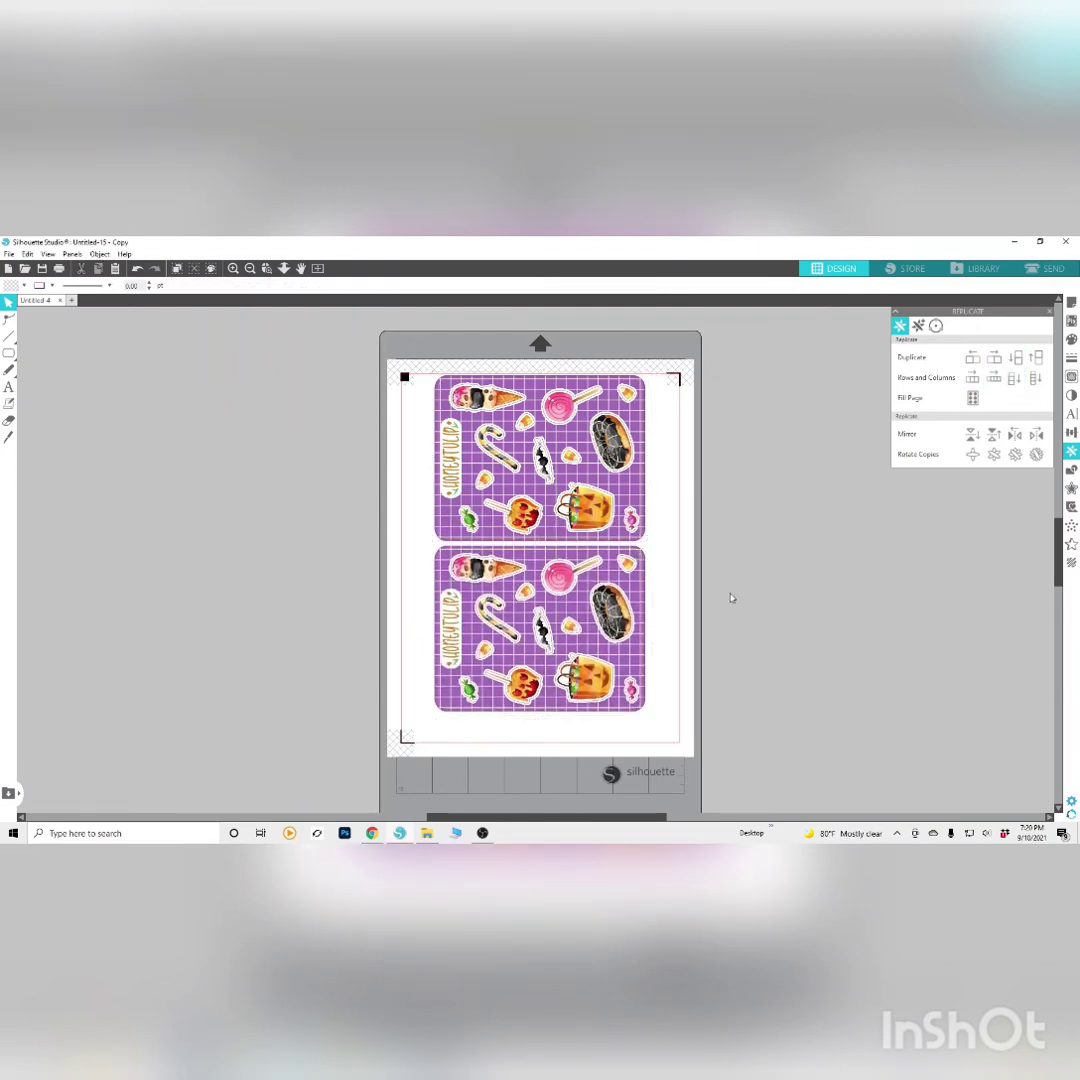
{"action": "left_click_drag", "start_coordinate": [370, 478], "coordinate": [509, 578]}
{"action": "left_click", "coordinate": [823, 588]}
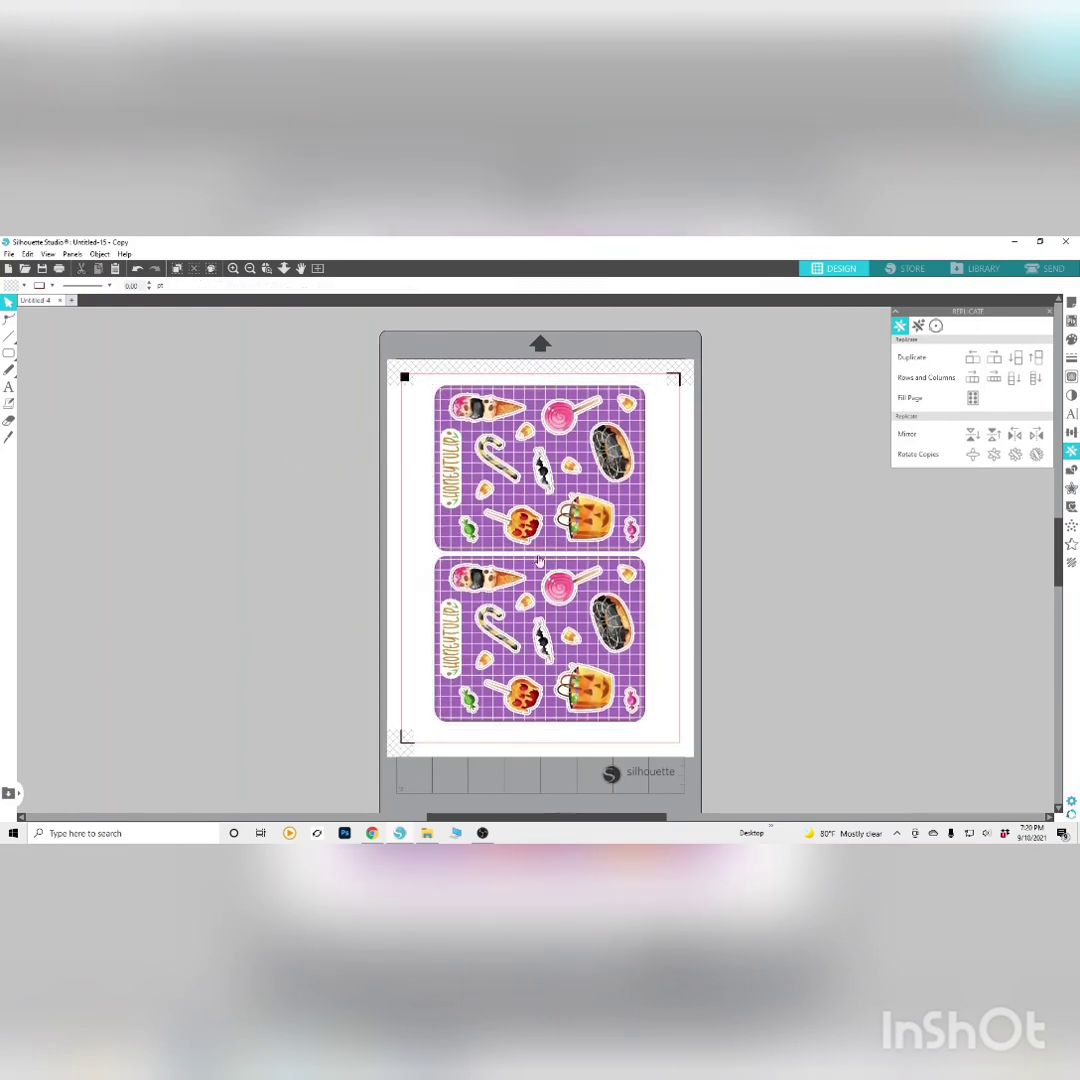